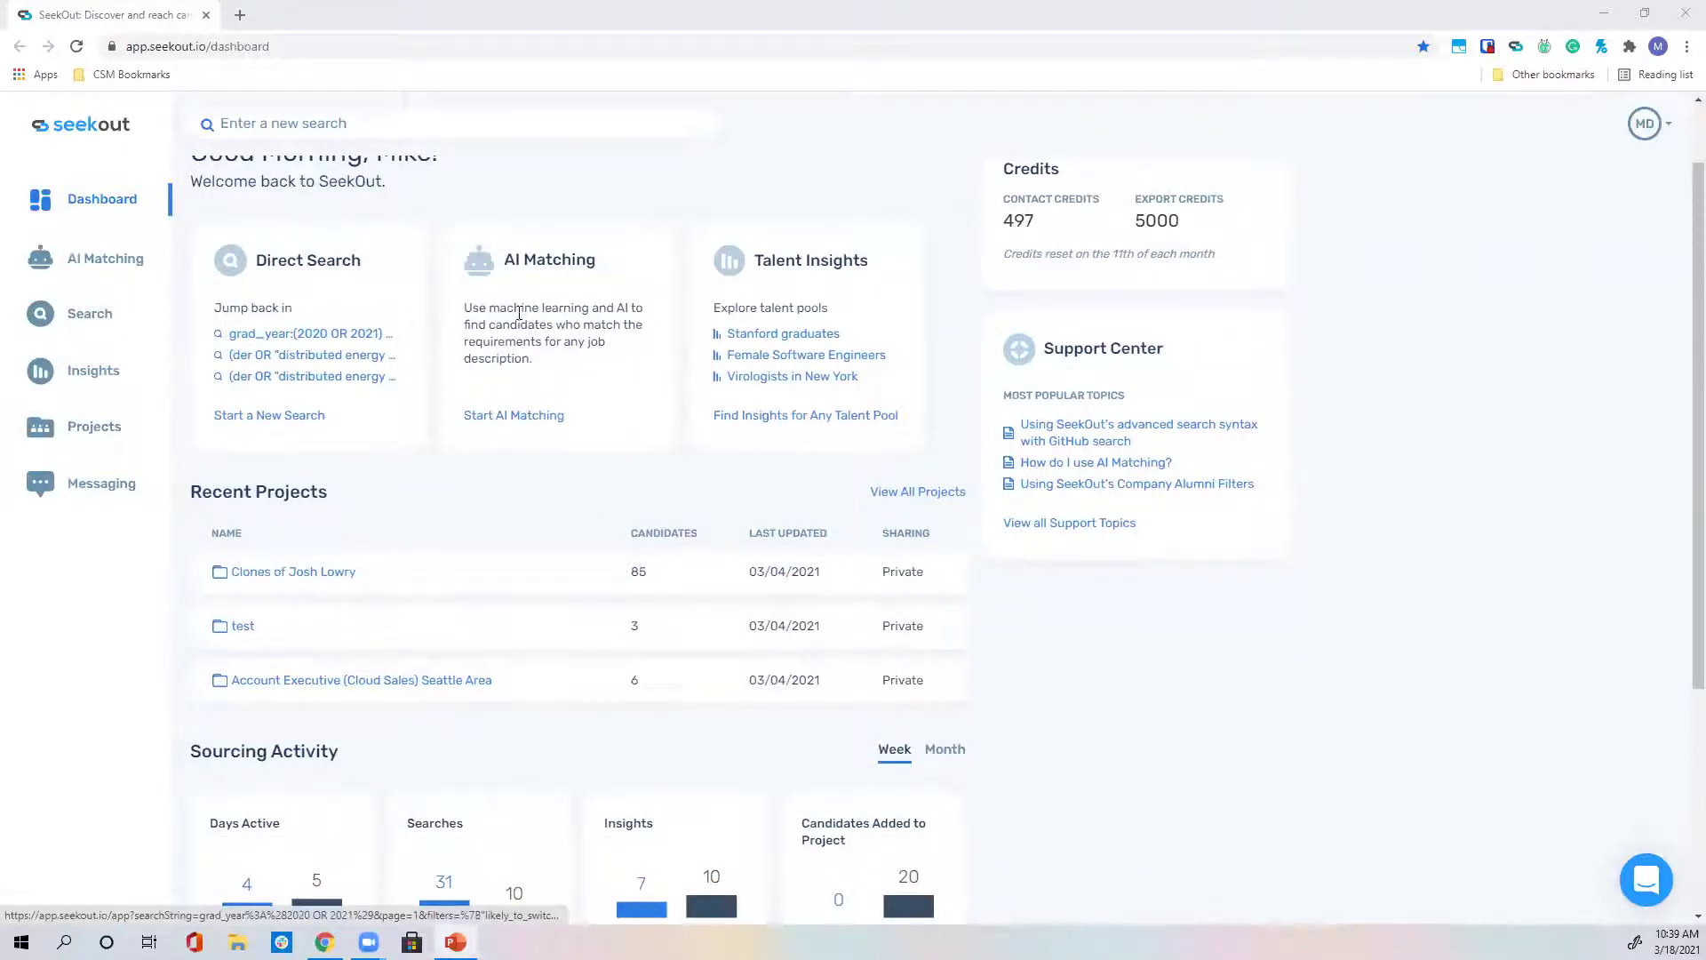
# Review the dashboard's recent projects, sourcing activity and messaging, switching Sourcing Activity to the monthly figures.
pyautogui.scroll(-4, 591, 369)
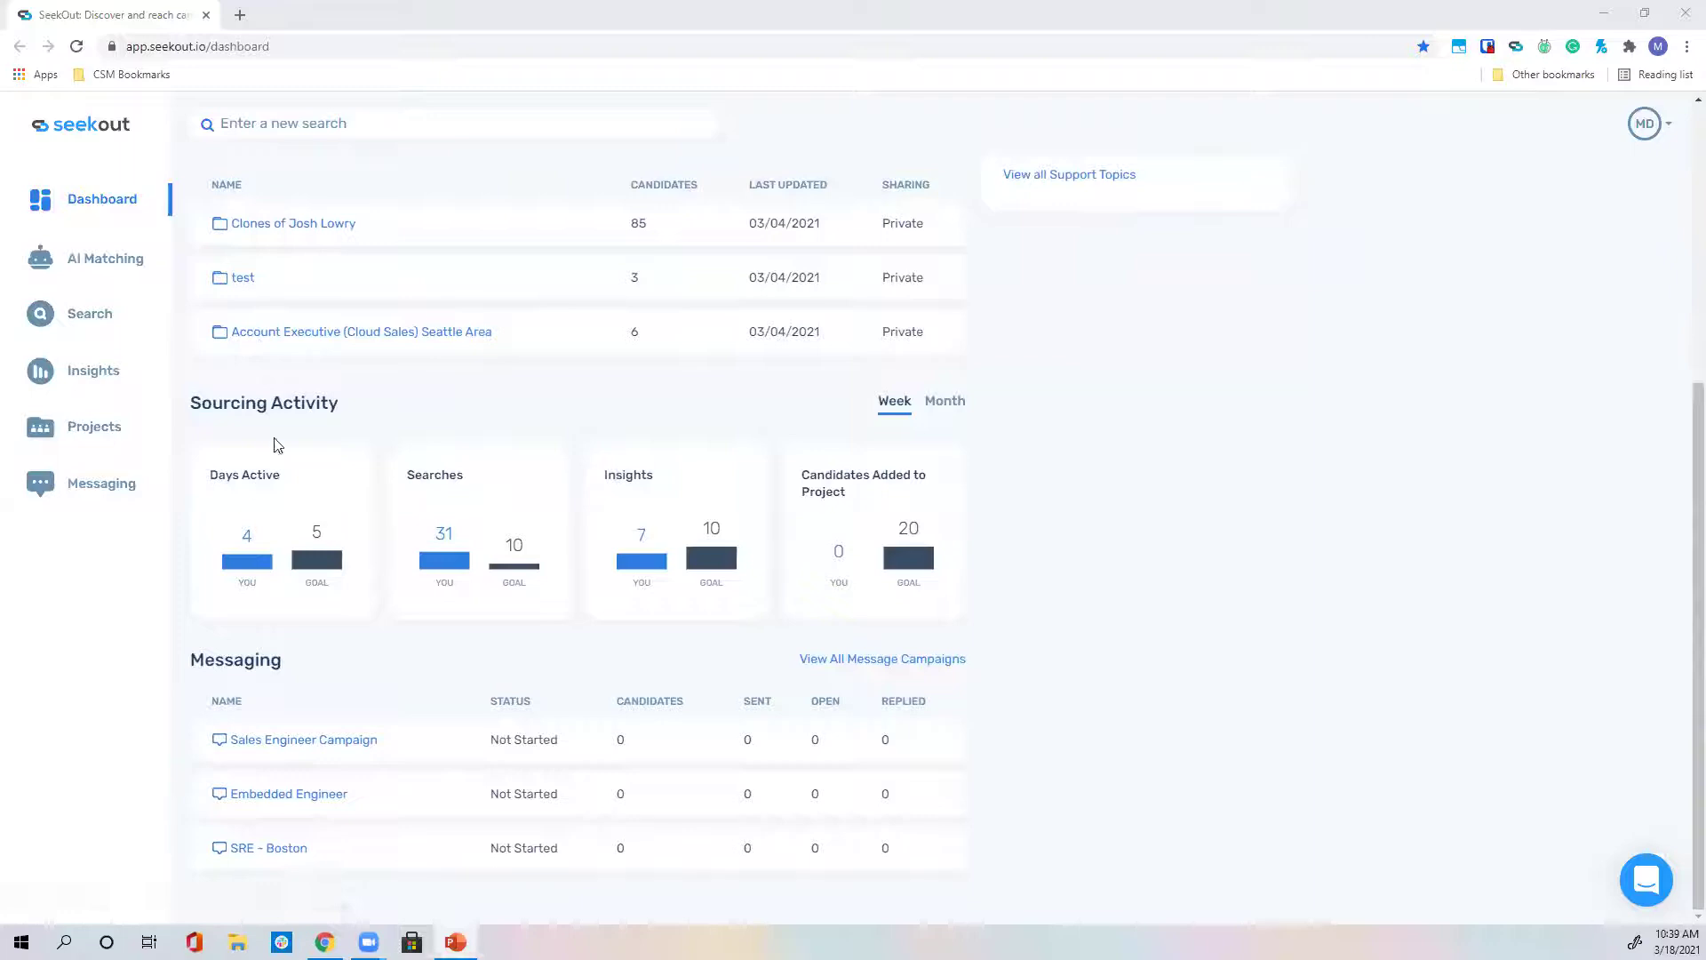
pyautogui.scroll(1, 275, 356)
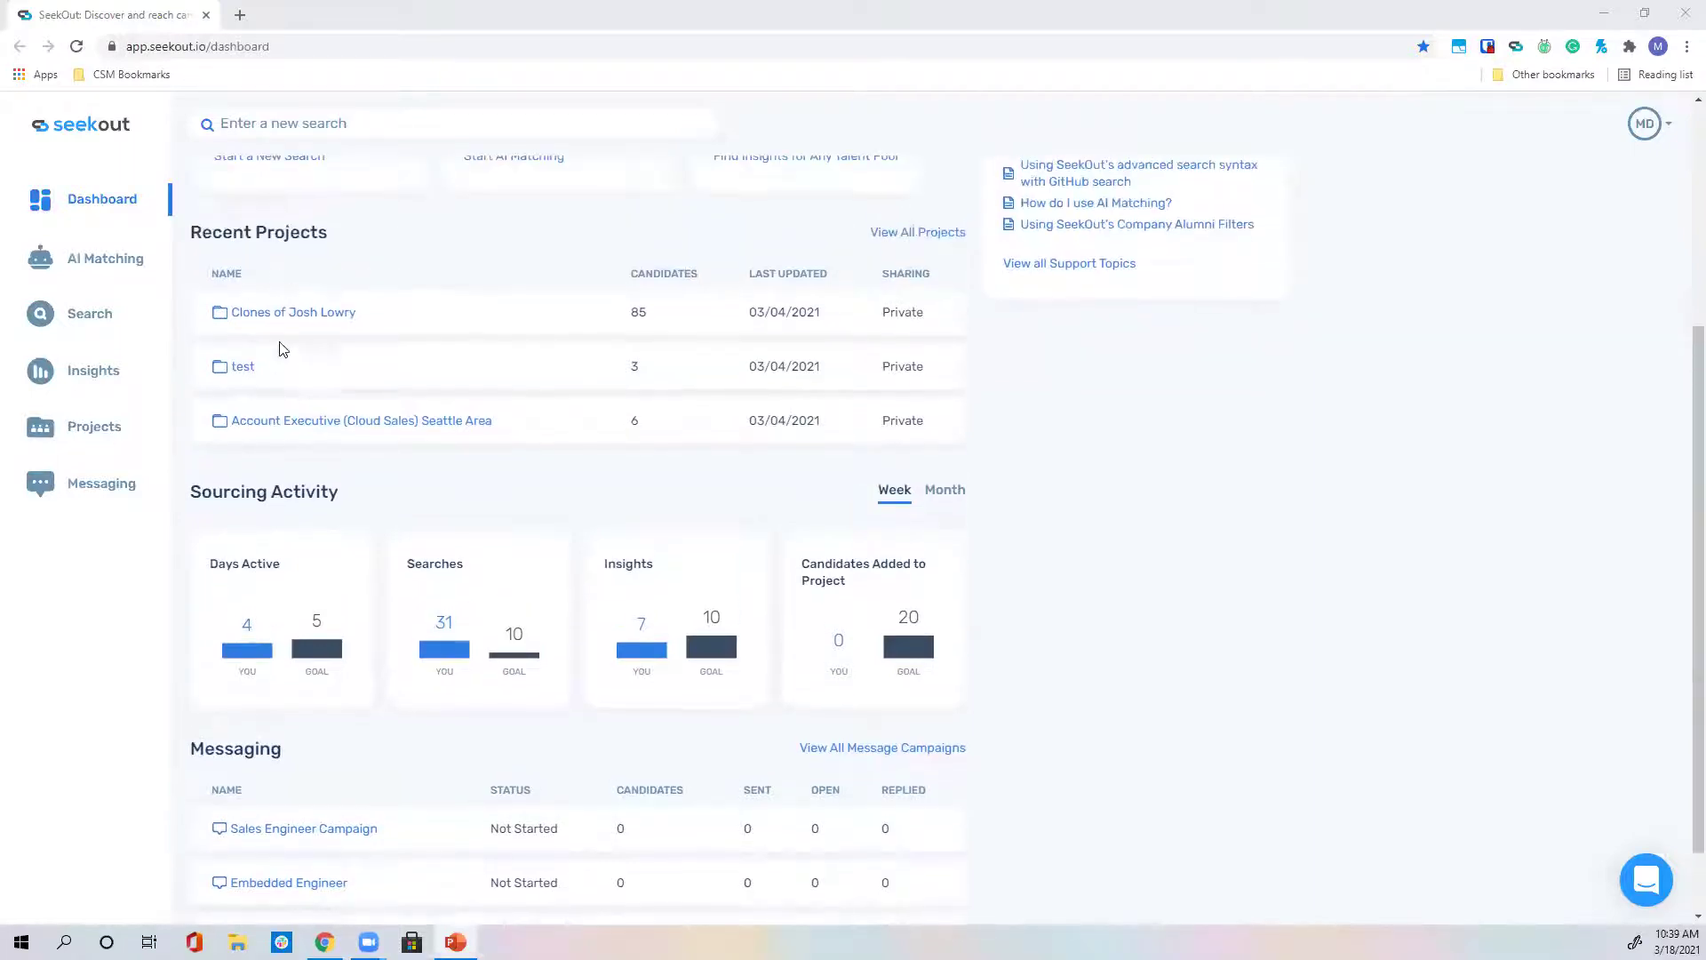
pyautogui.click(945, 489)
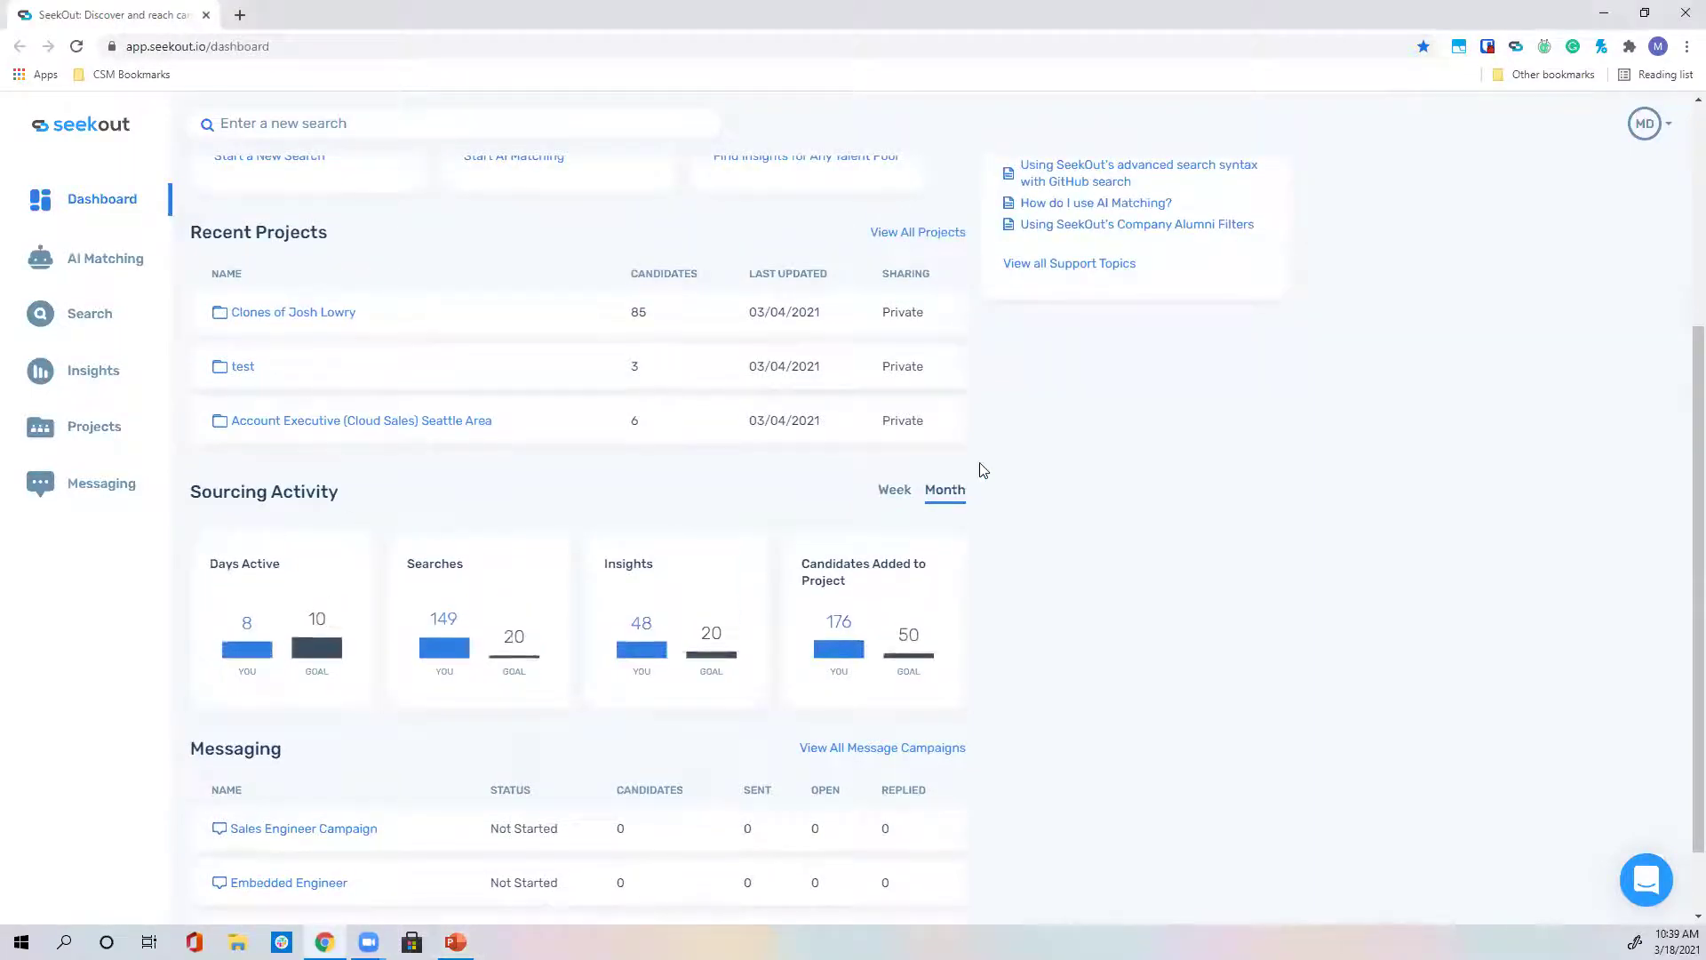
pyautogui.scroll(1, 977, 480)
pyautogui.scroll(3, 982, 471)
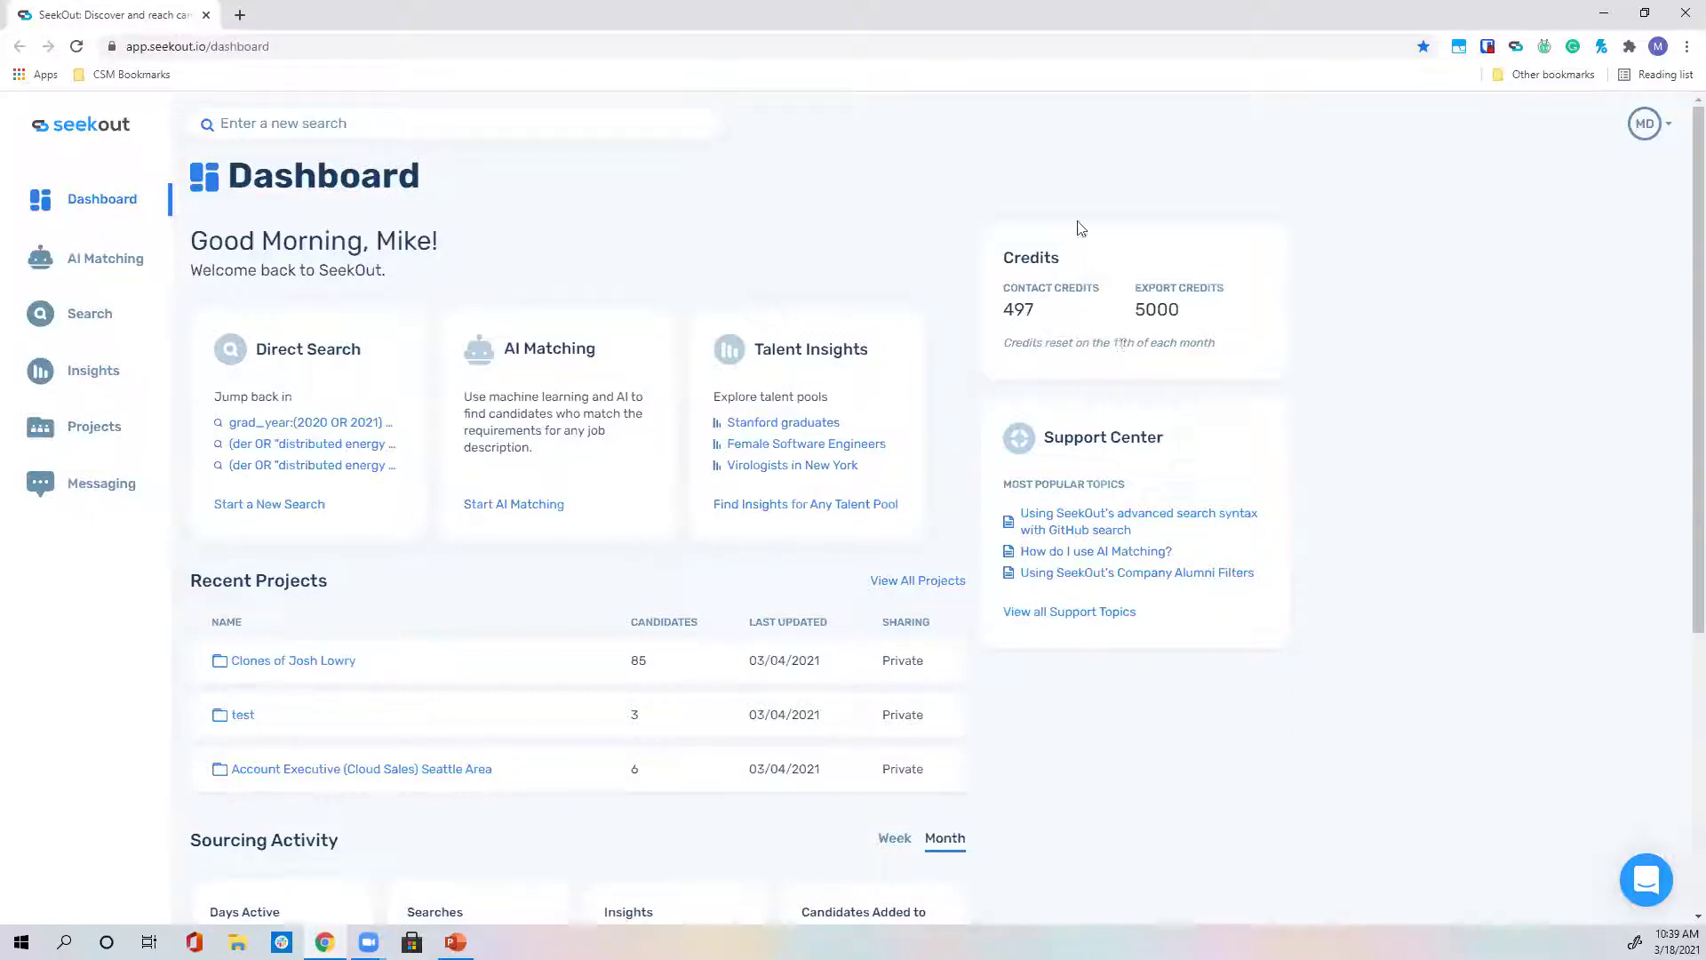
# Look over the account options and the support chat, and close the chat.
pyautogui.click(1648, 134)
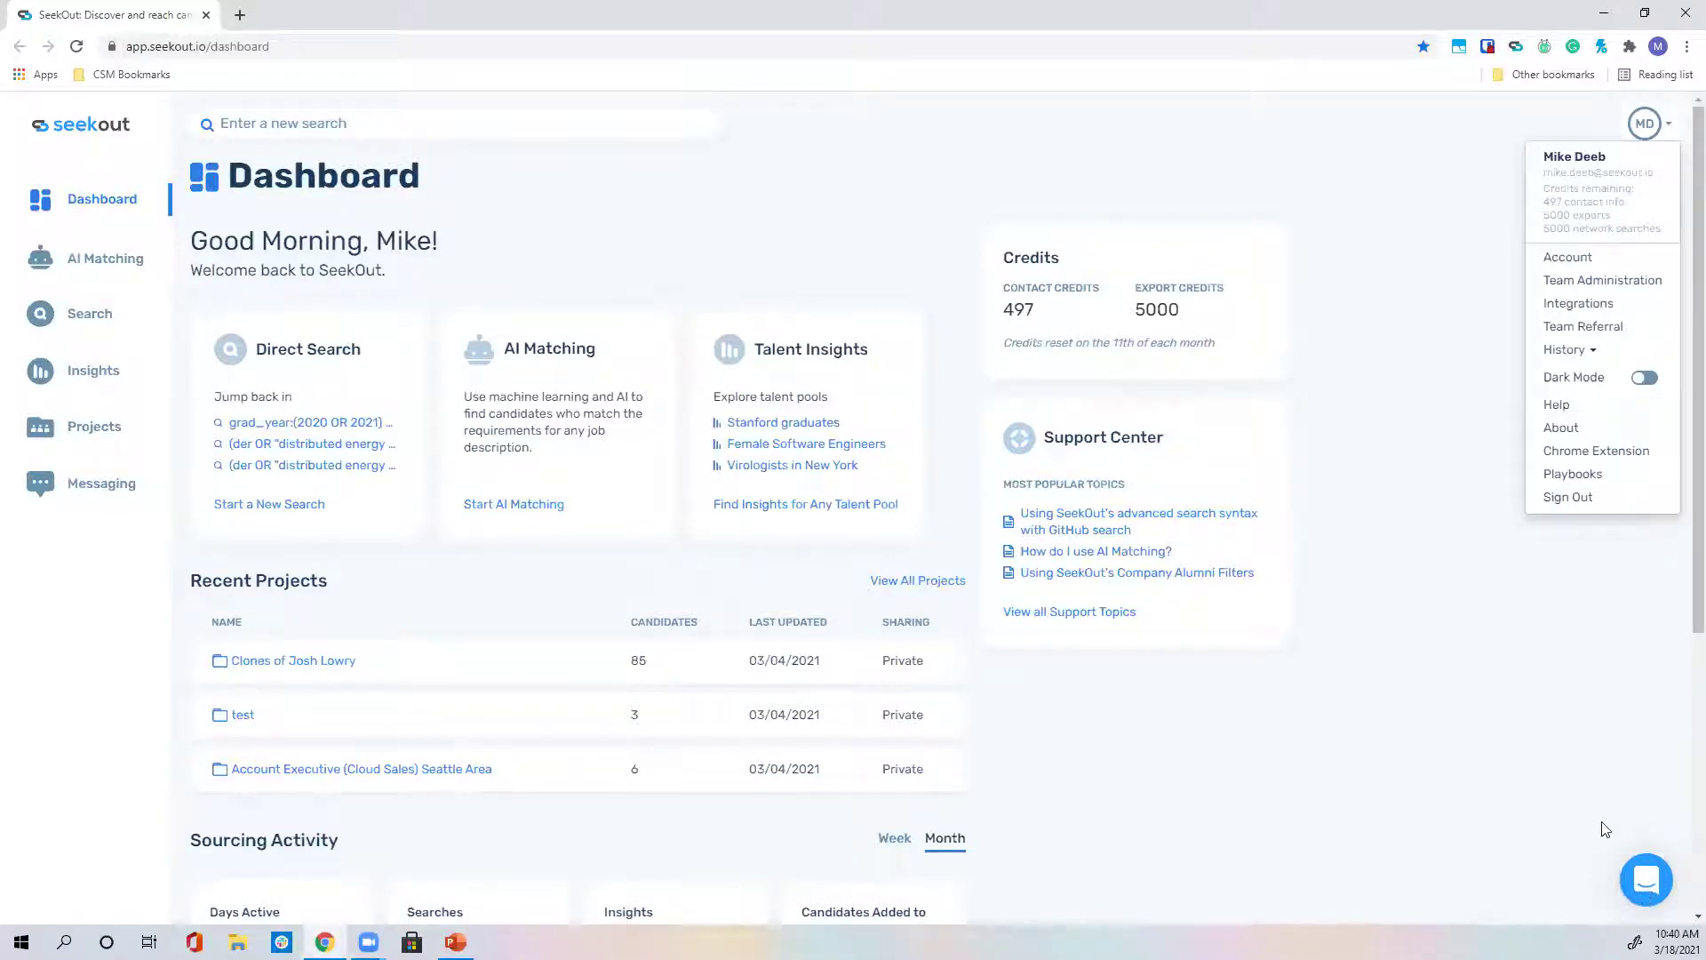
pyautogui.click(1641, 900)
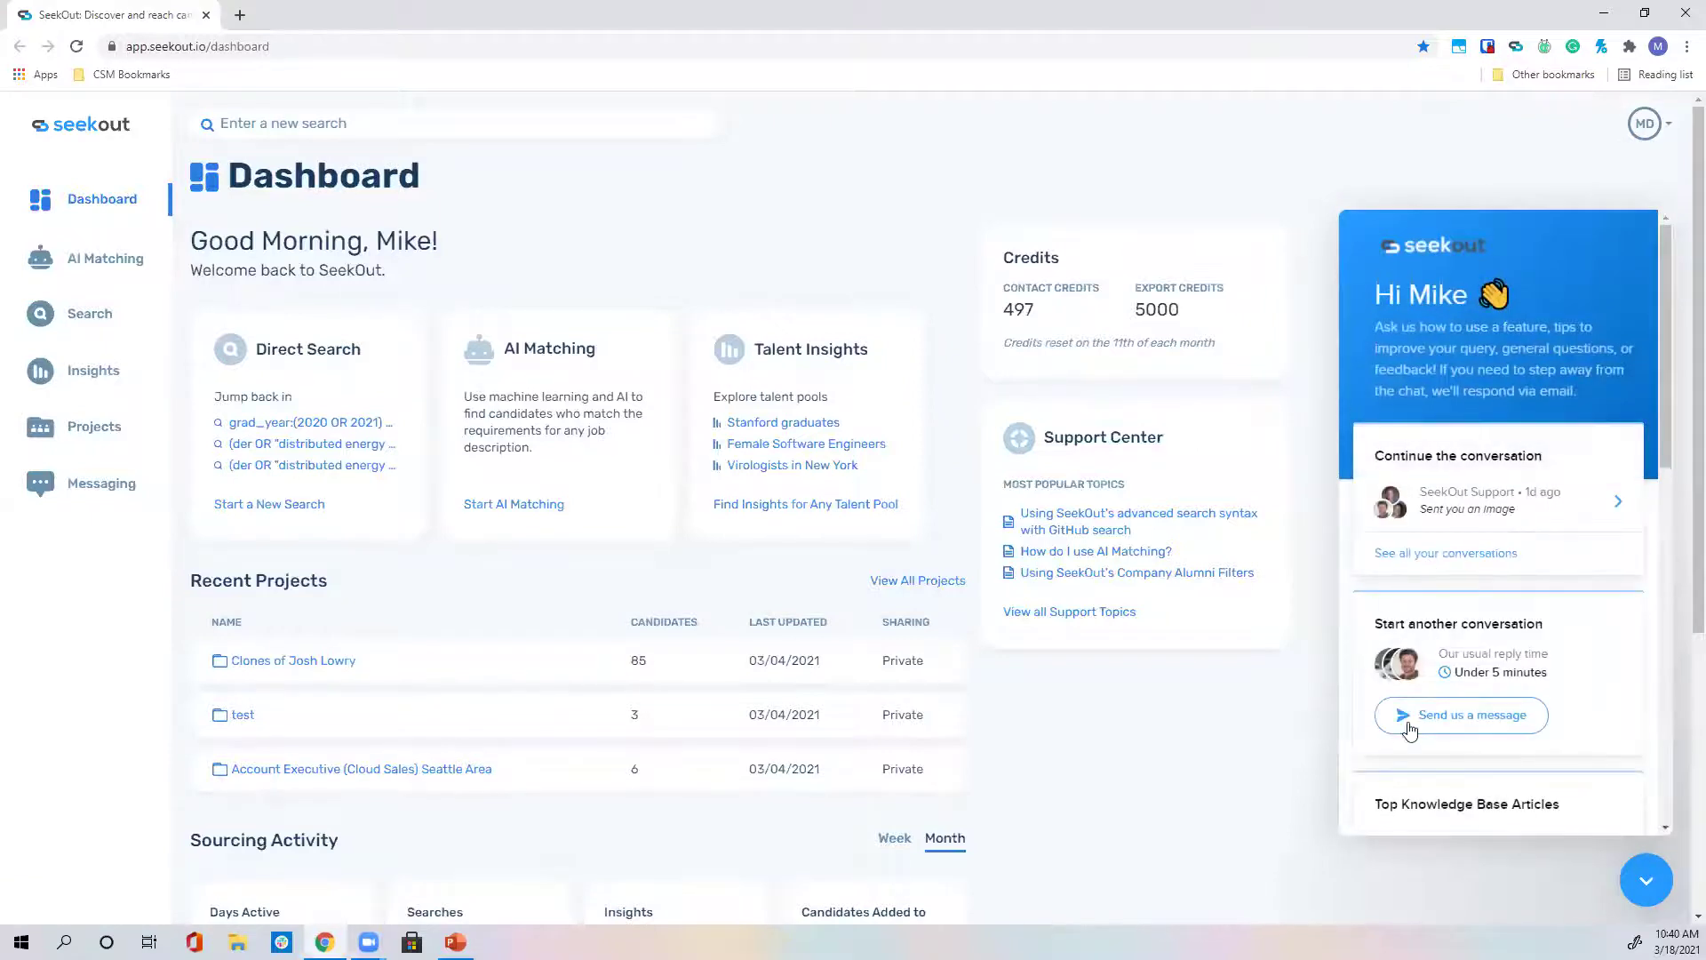
pyautogui.click(1648, 888)
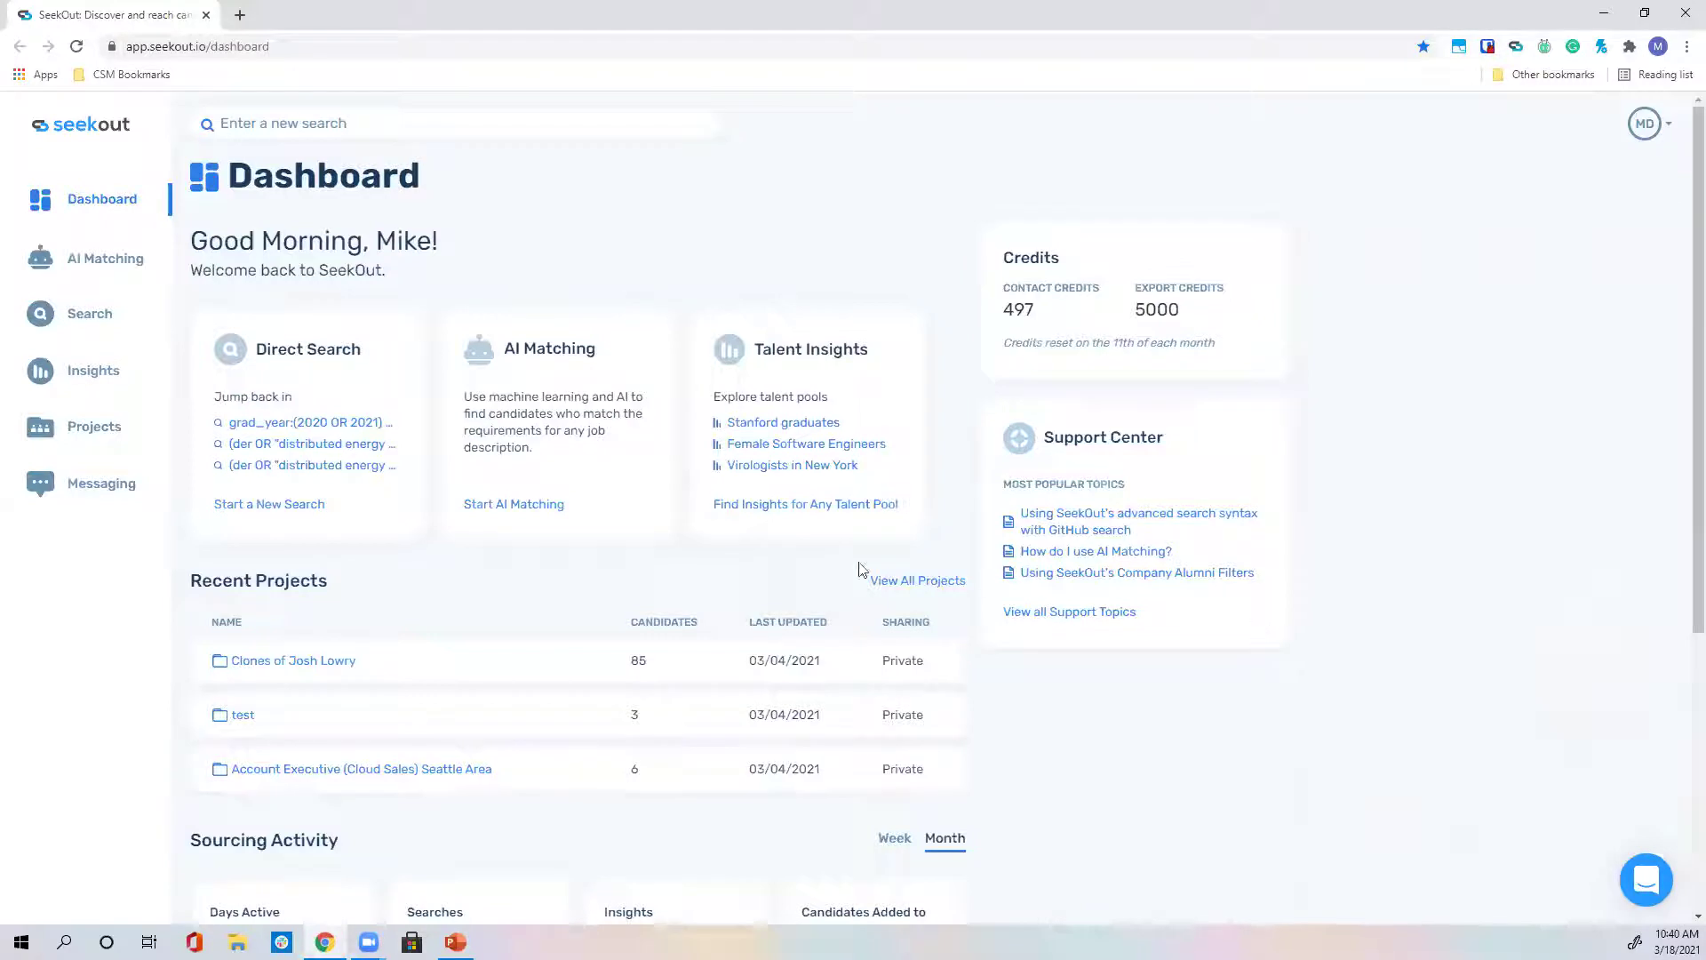
# Open the candidate search and switch it from public profiles to GitHub profiles.
pyautogui.click(88, 313)
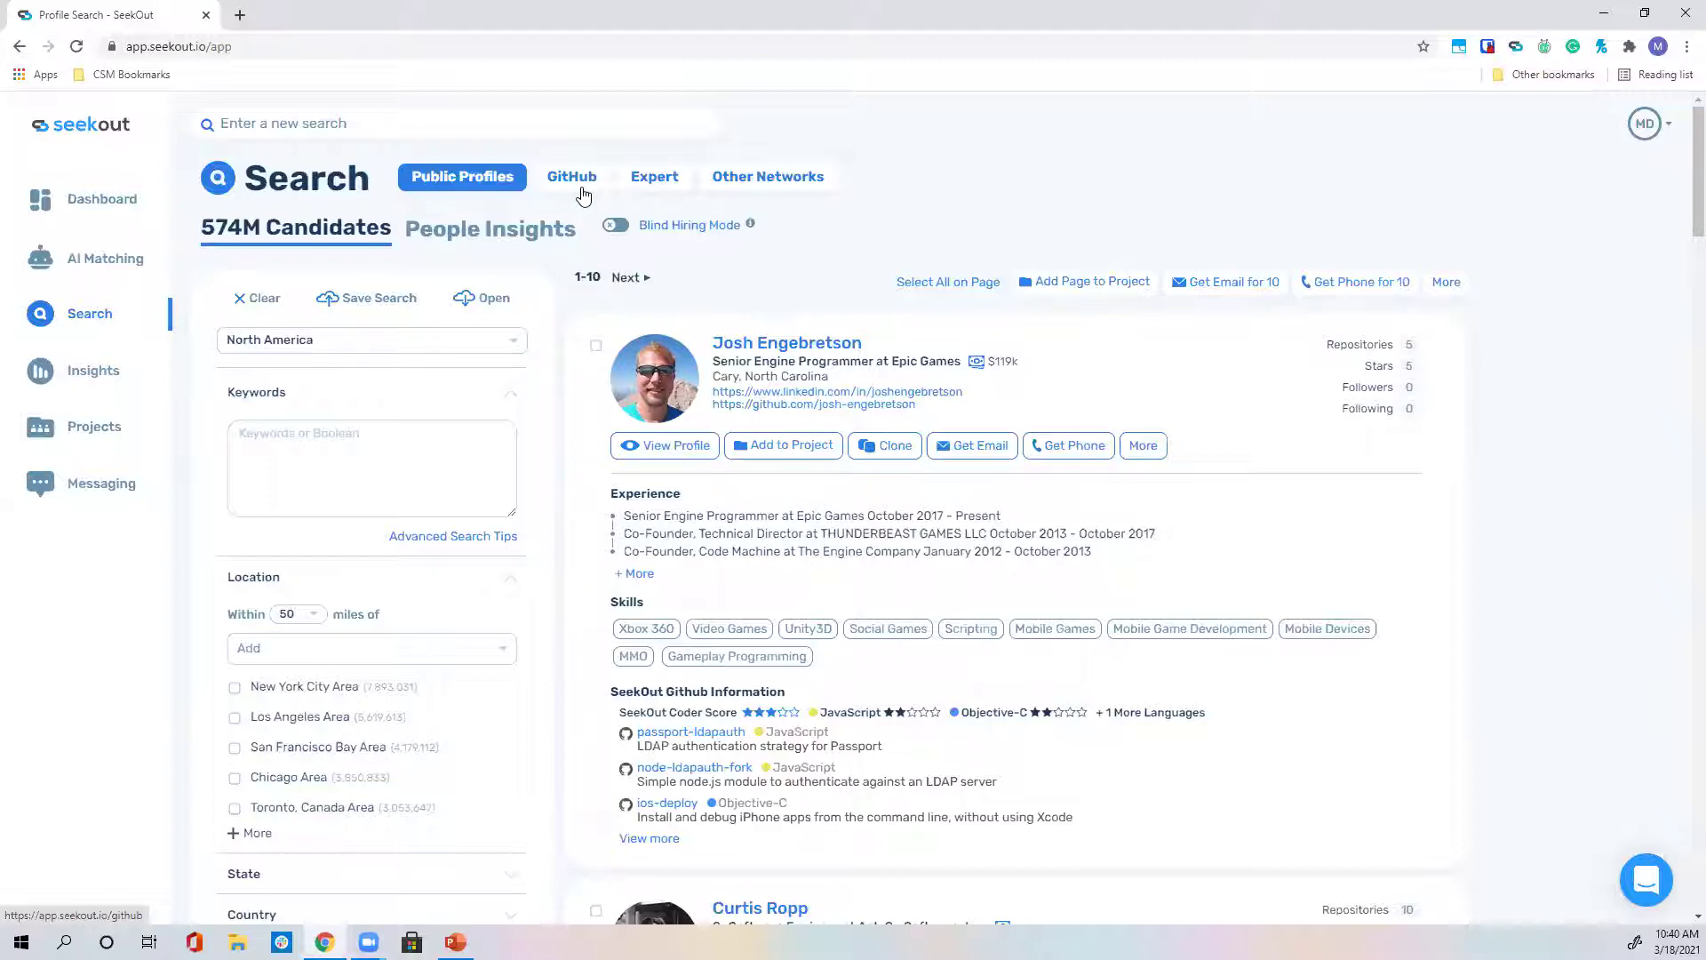
pyautogui.scroll(-1, 569, 187)
pyautogui.scroll(1, 533, 214)
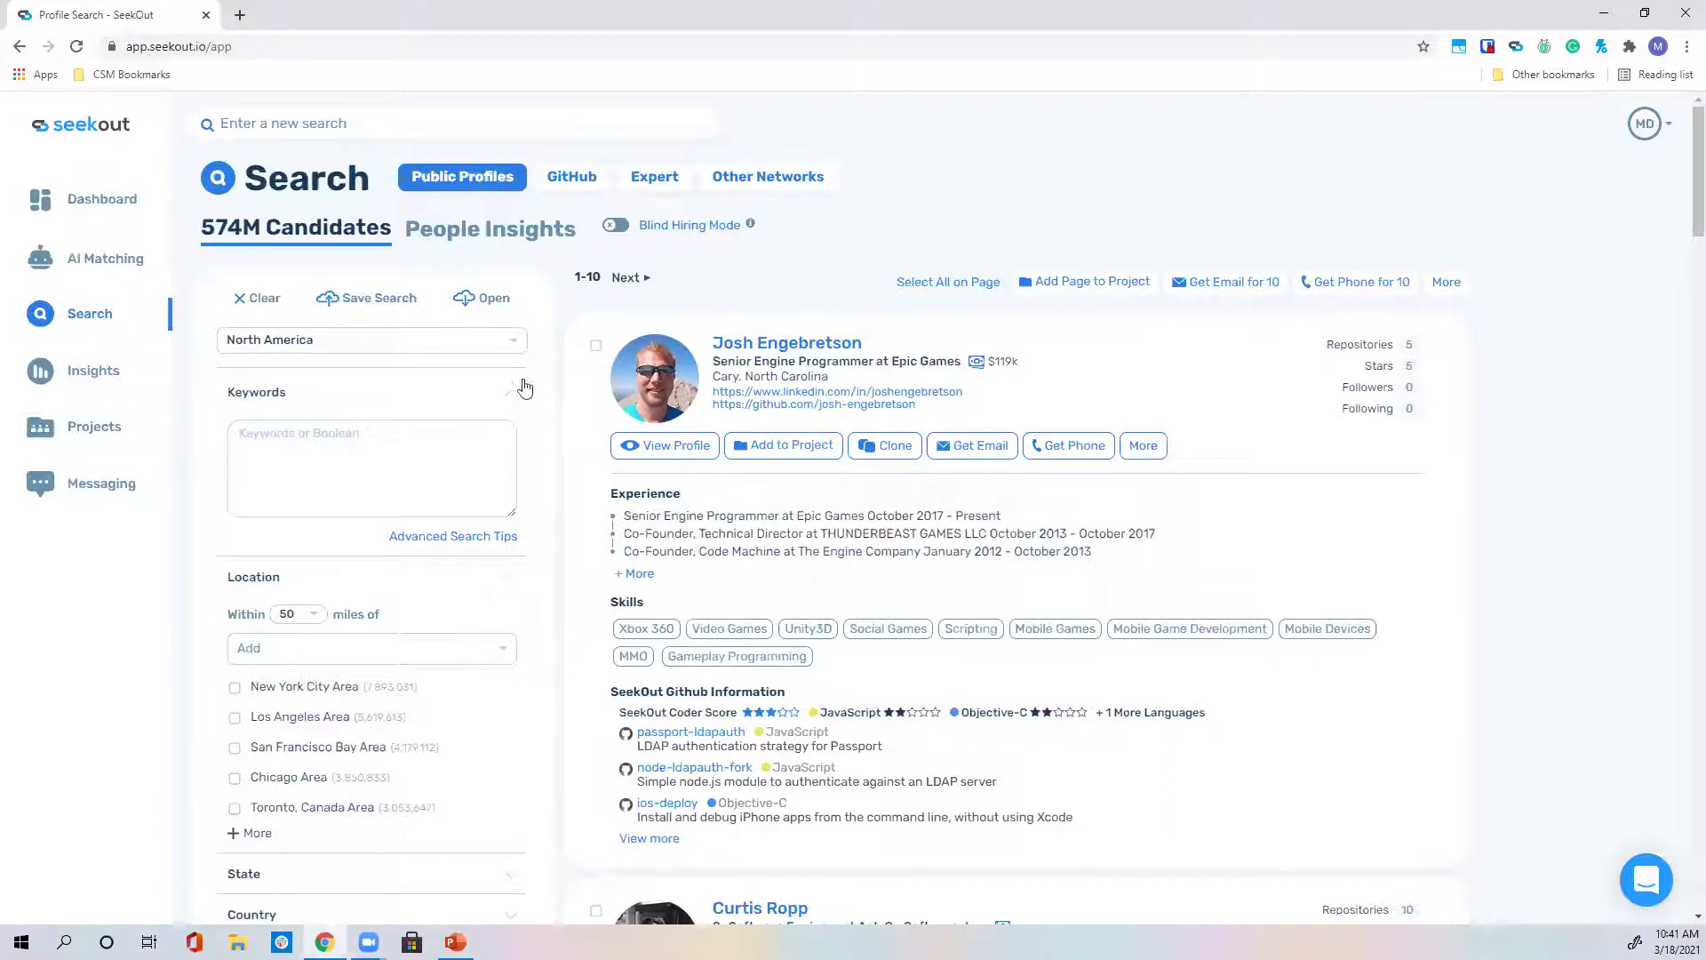
pyautogui.click(592, 190)
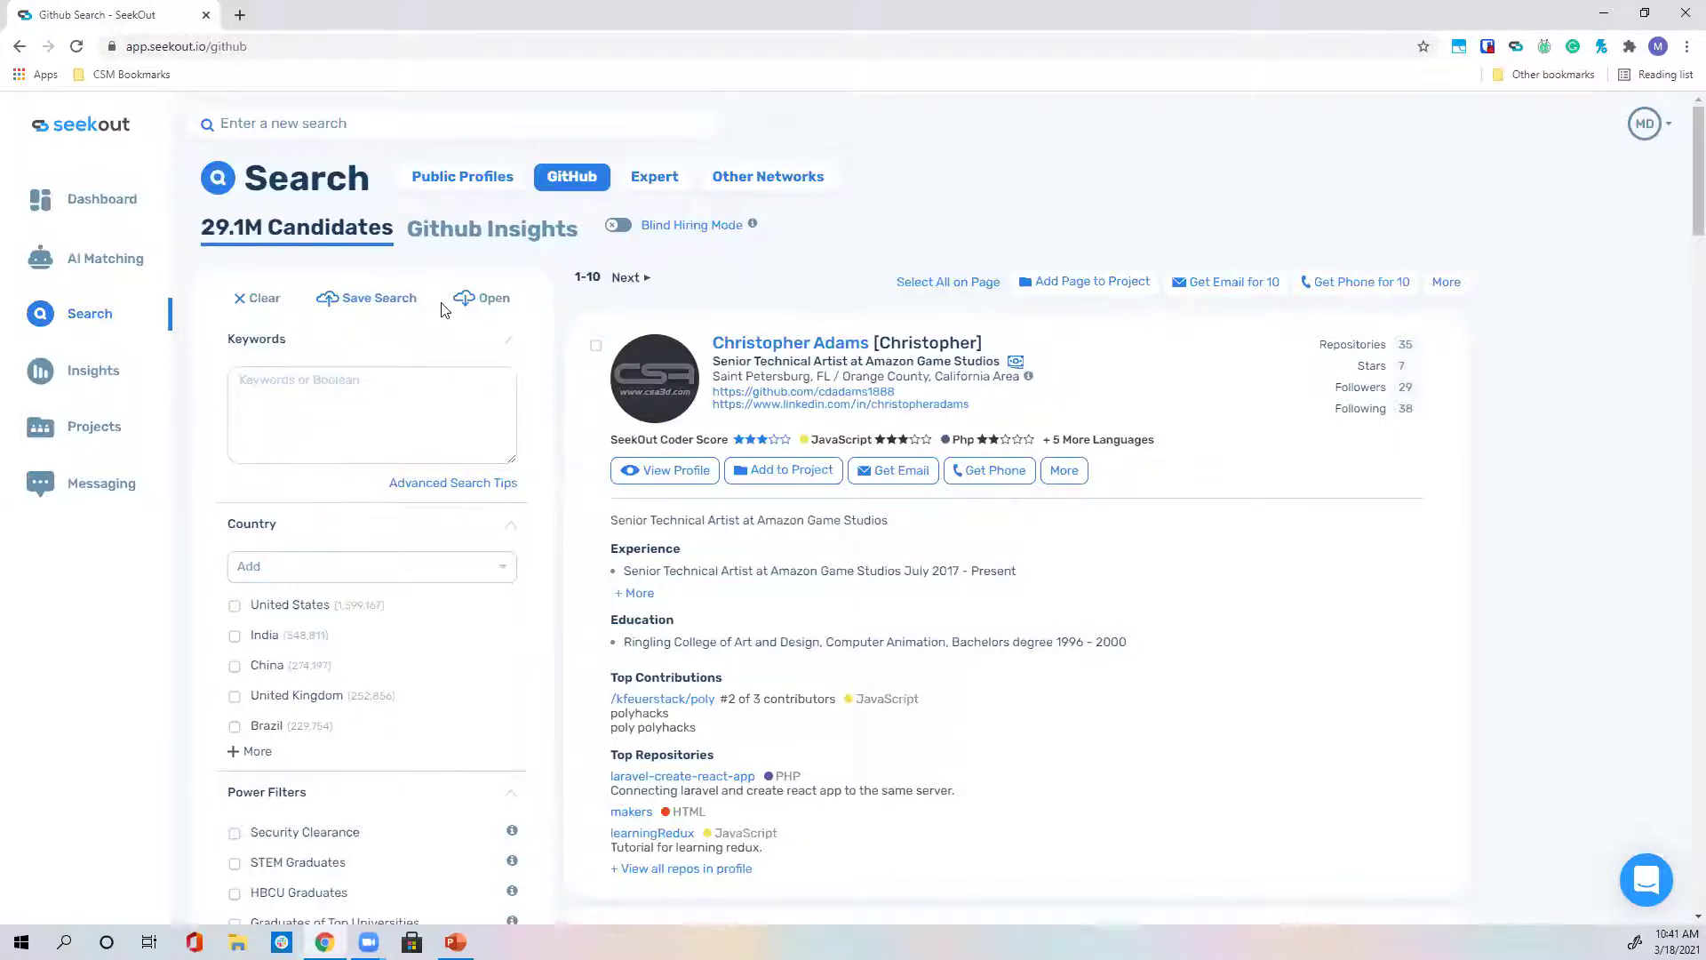
# Examine the available GitHub search filters, from keywords and country through coder score and language expertise to industry.
pyautogui.scroll(-1, 447, 309)
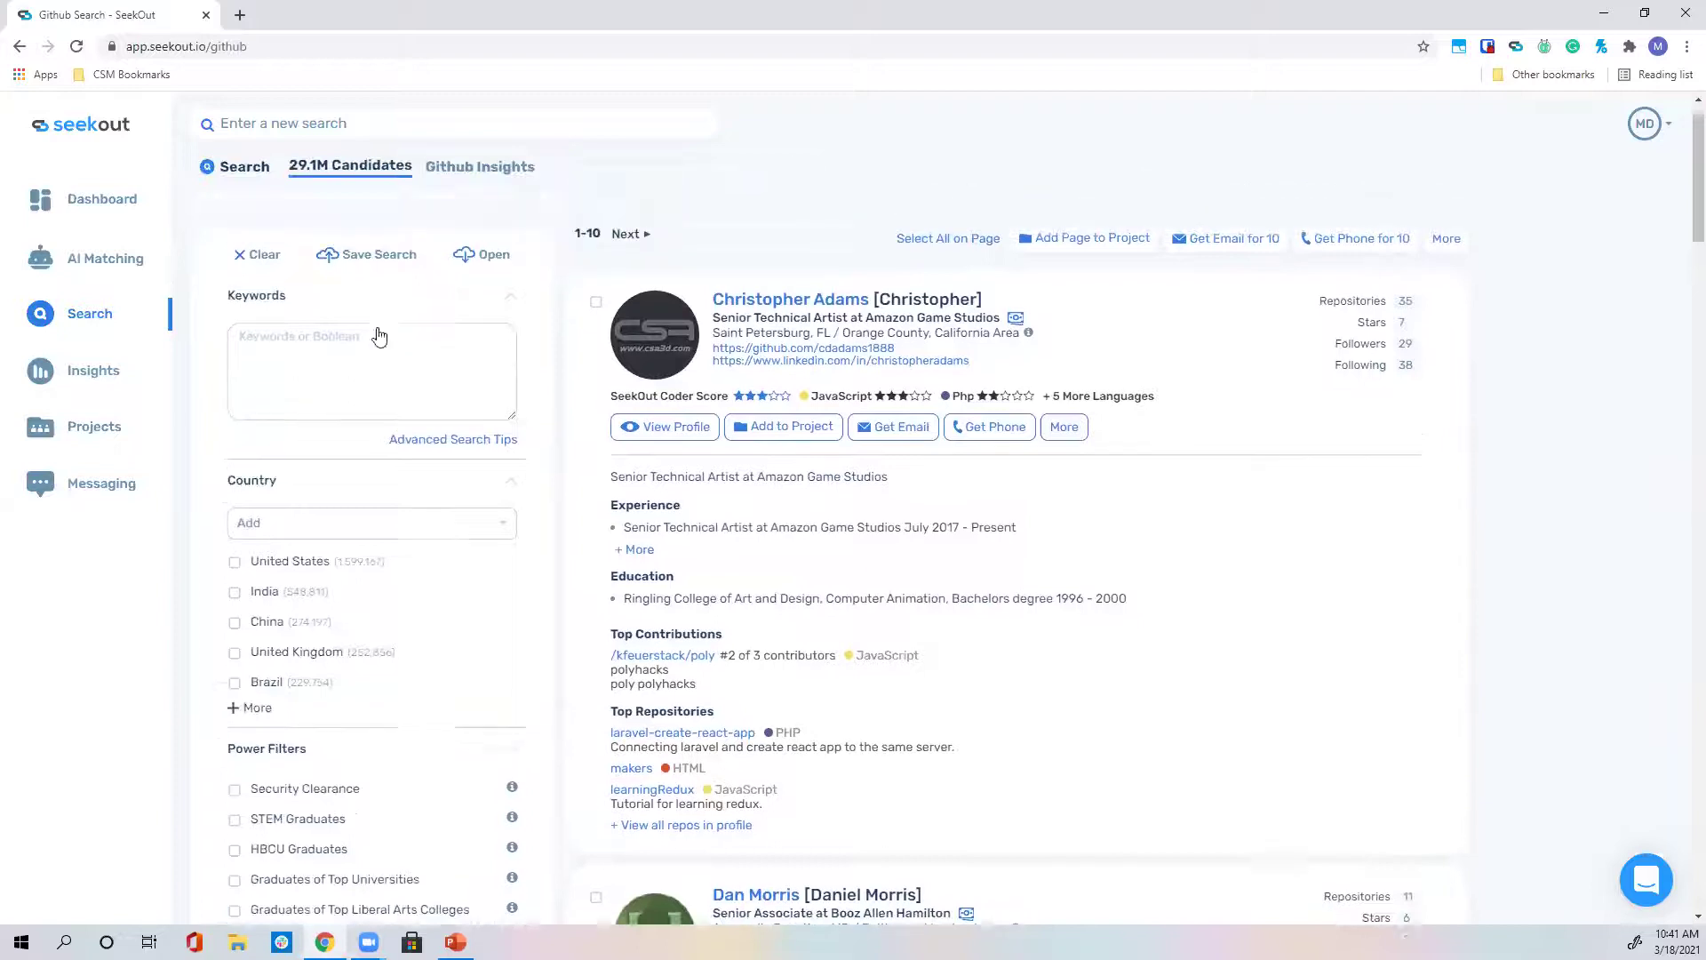
pyautogui.scroll(1, 373, 293)
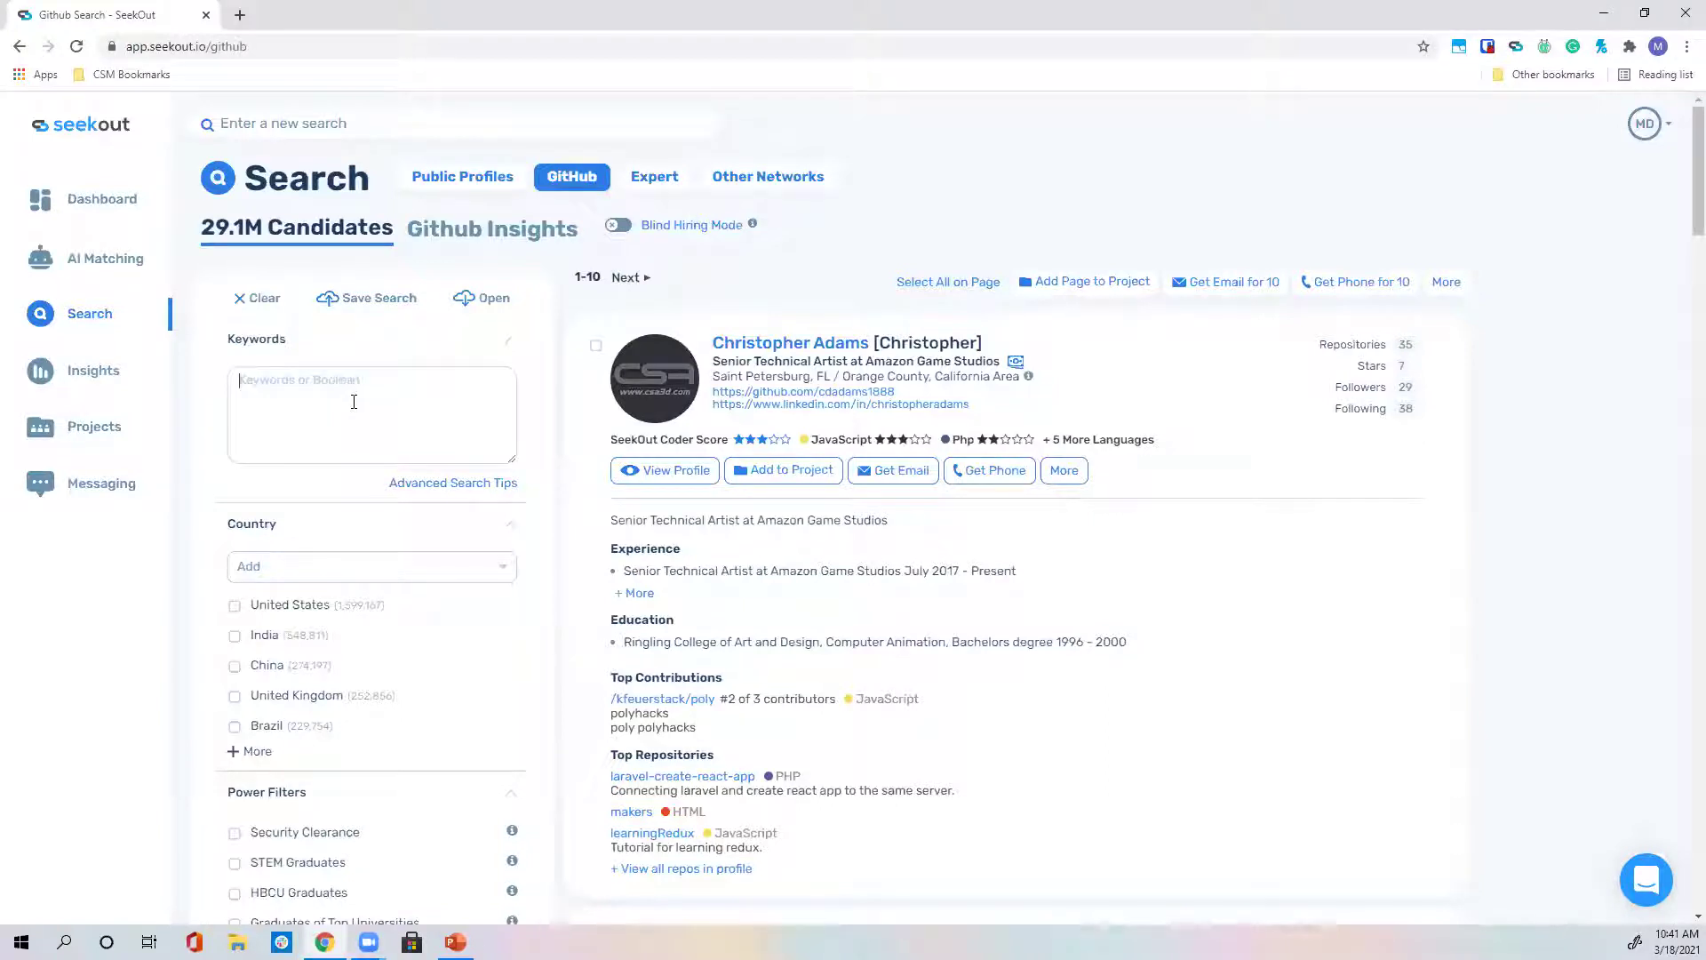
pyautogui.scroll(-5, 416, 447)
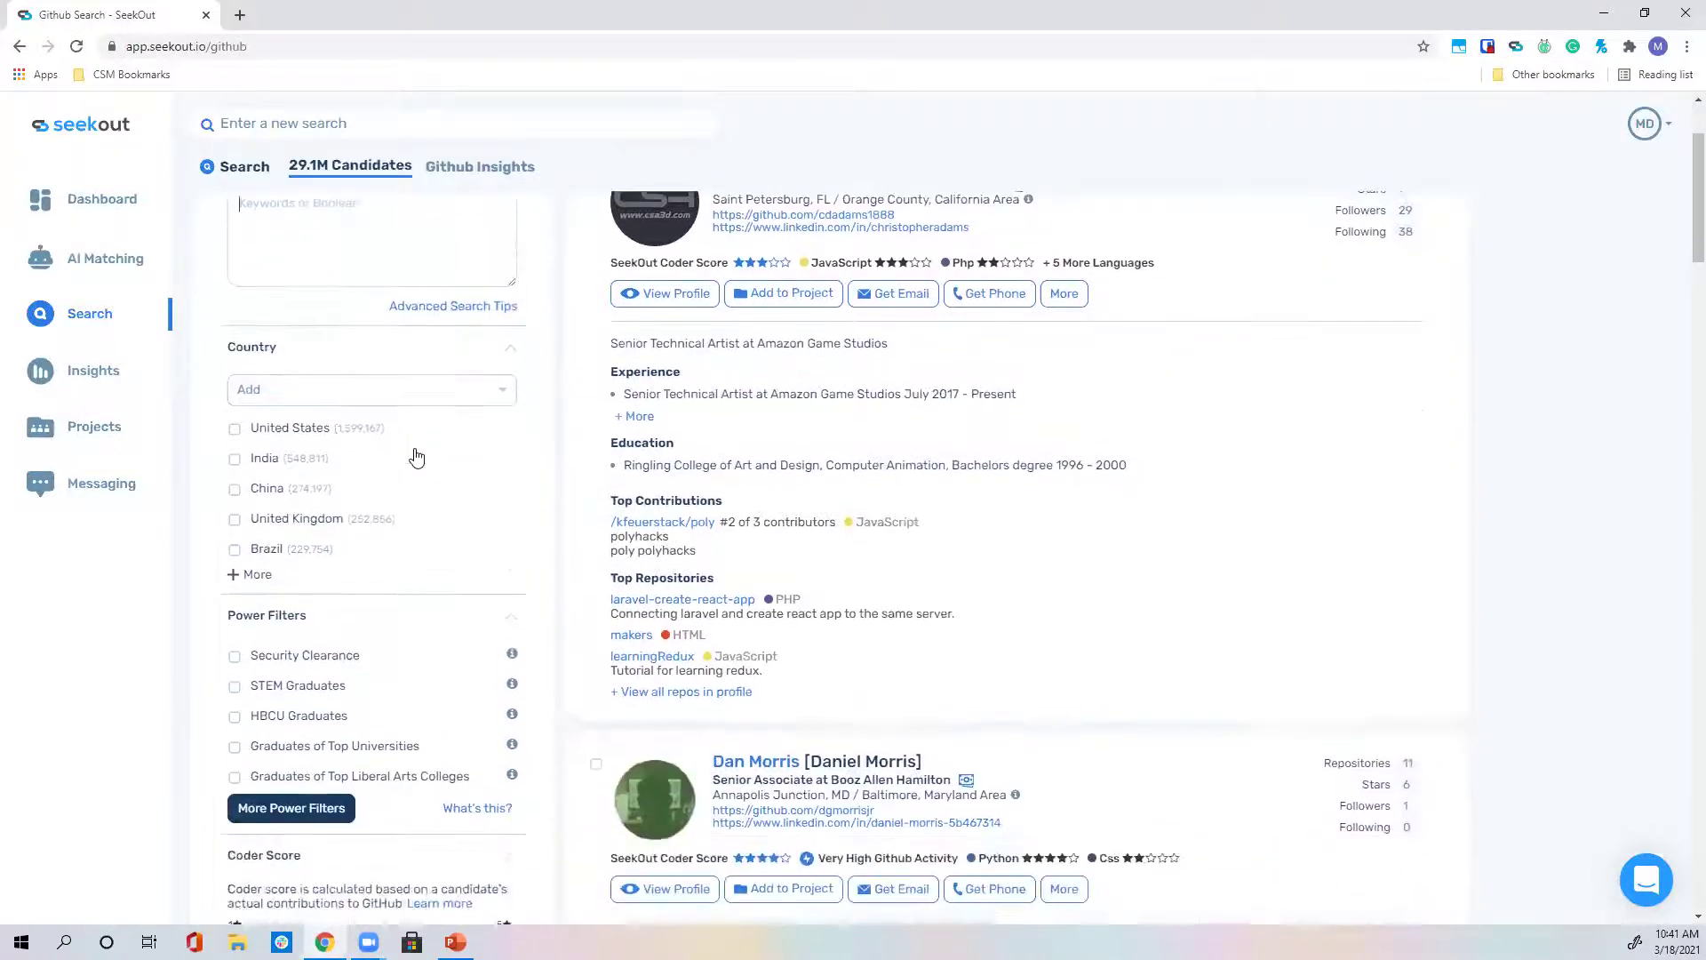
pyautogui.scroll(-5, 415, 455)
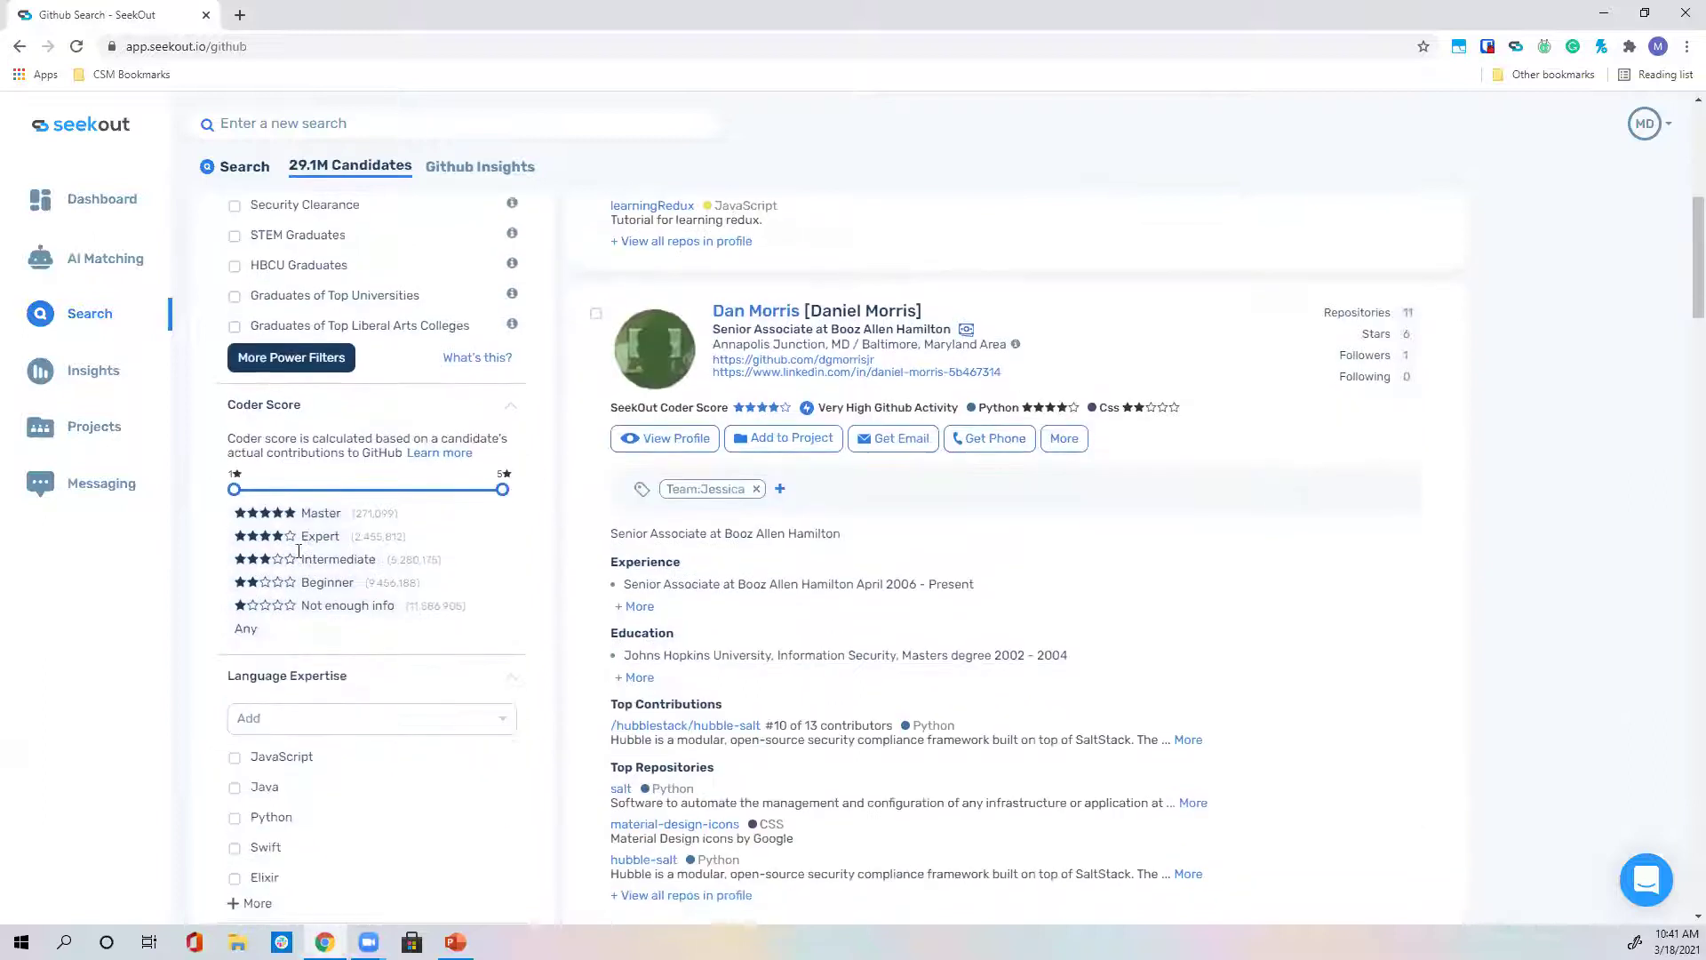
pyautogui.scroll(-3, 275, 427)
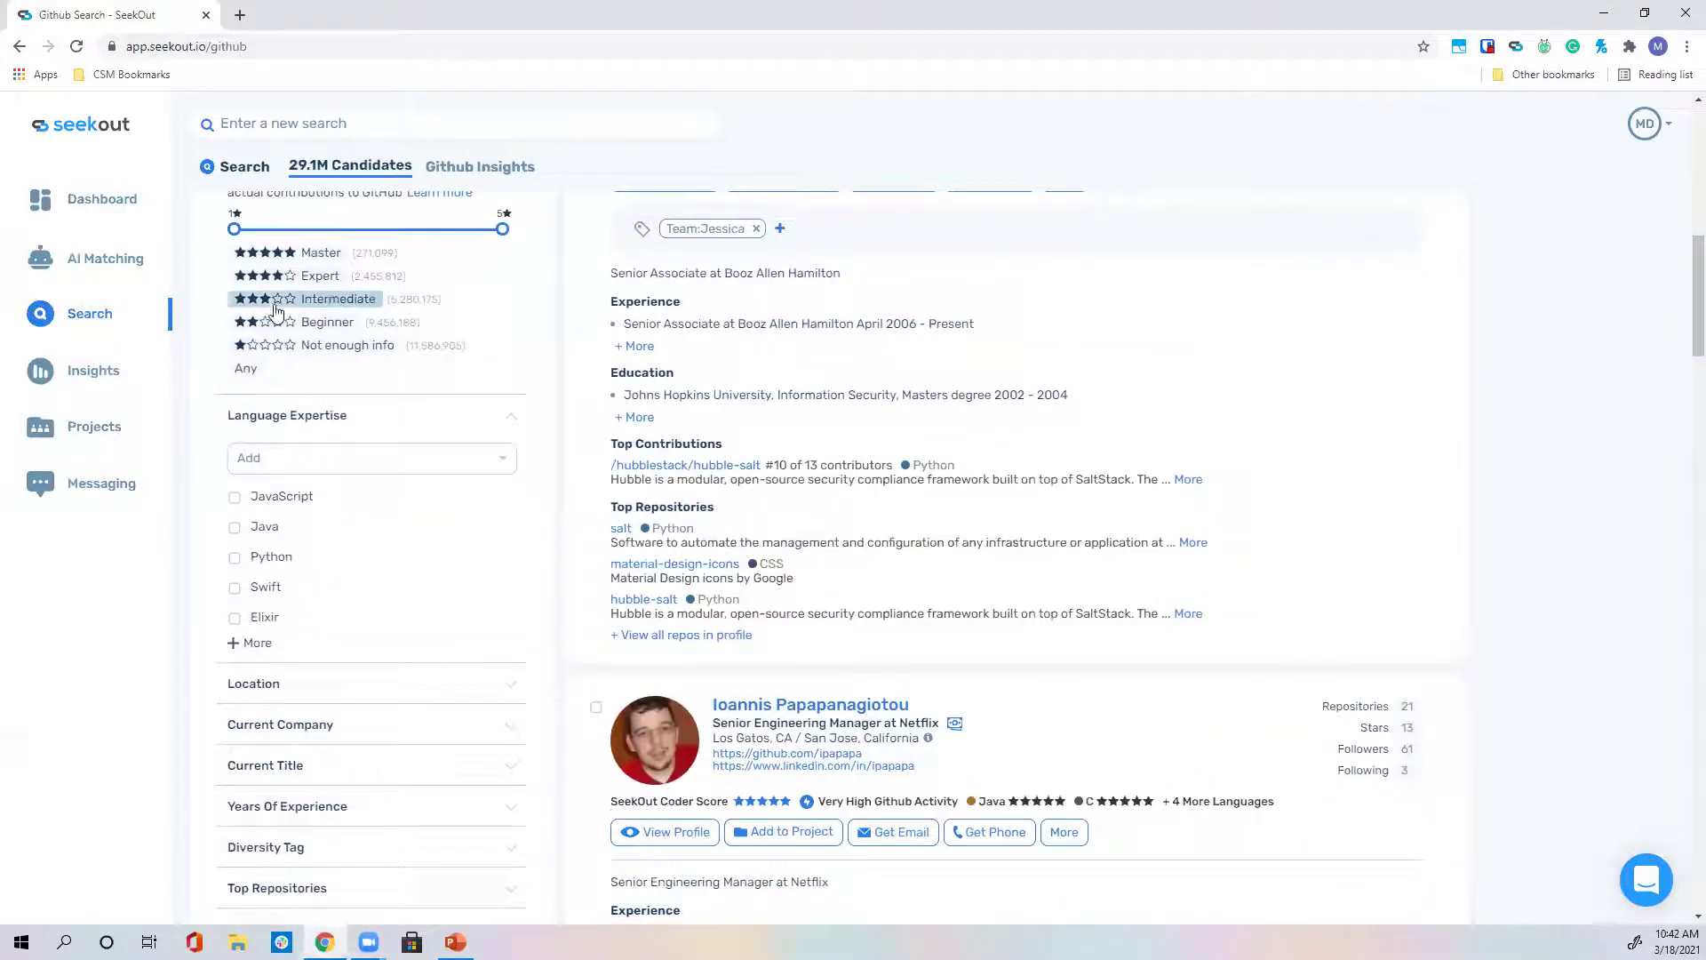
pyautogui.scroll(-3, 273, 440)
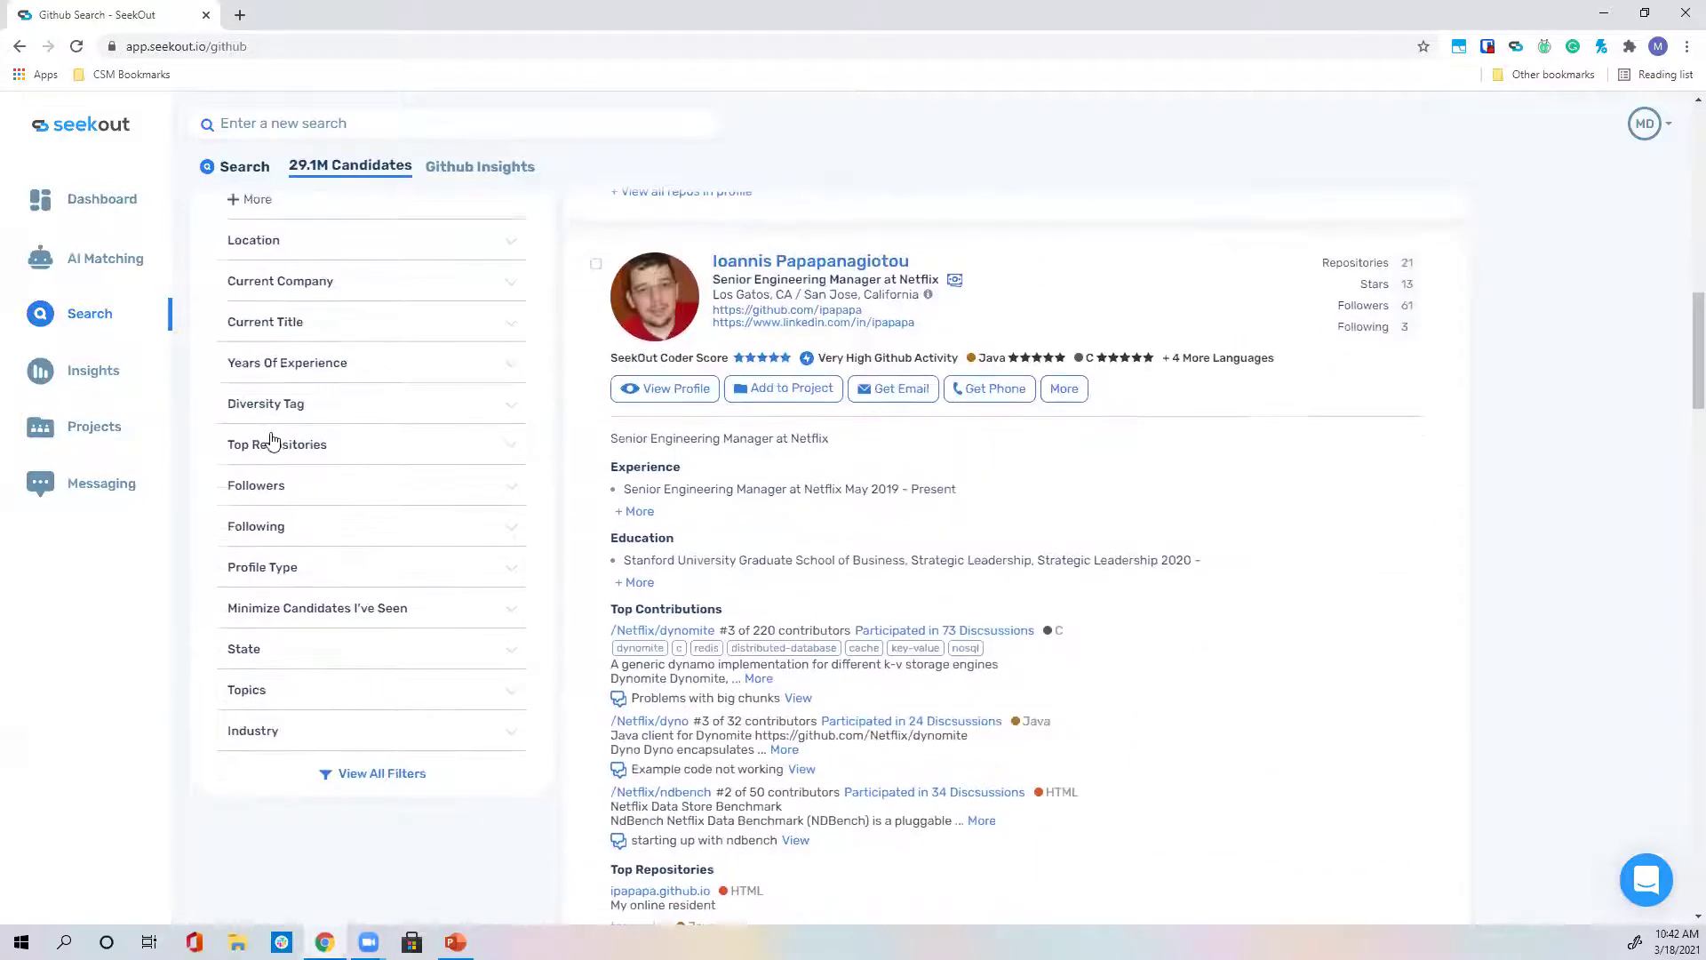
pyautogui.scroll(6, 316, 533)
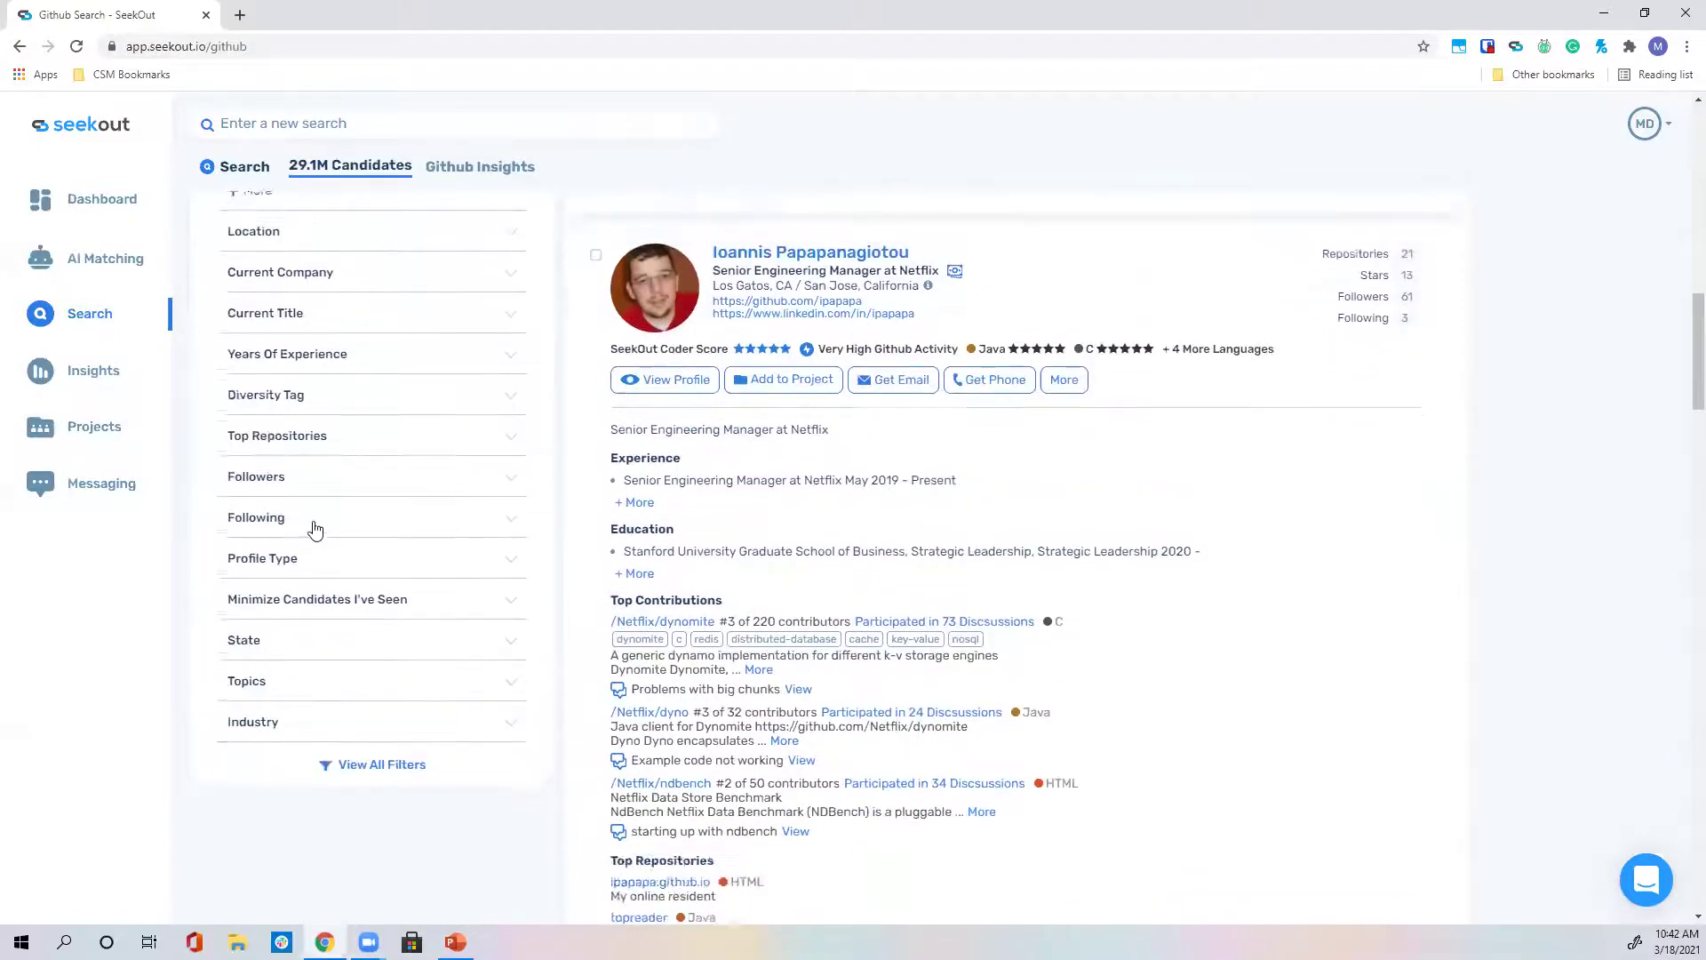
pyautogui.scroll(8, 319, 498)
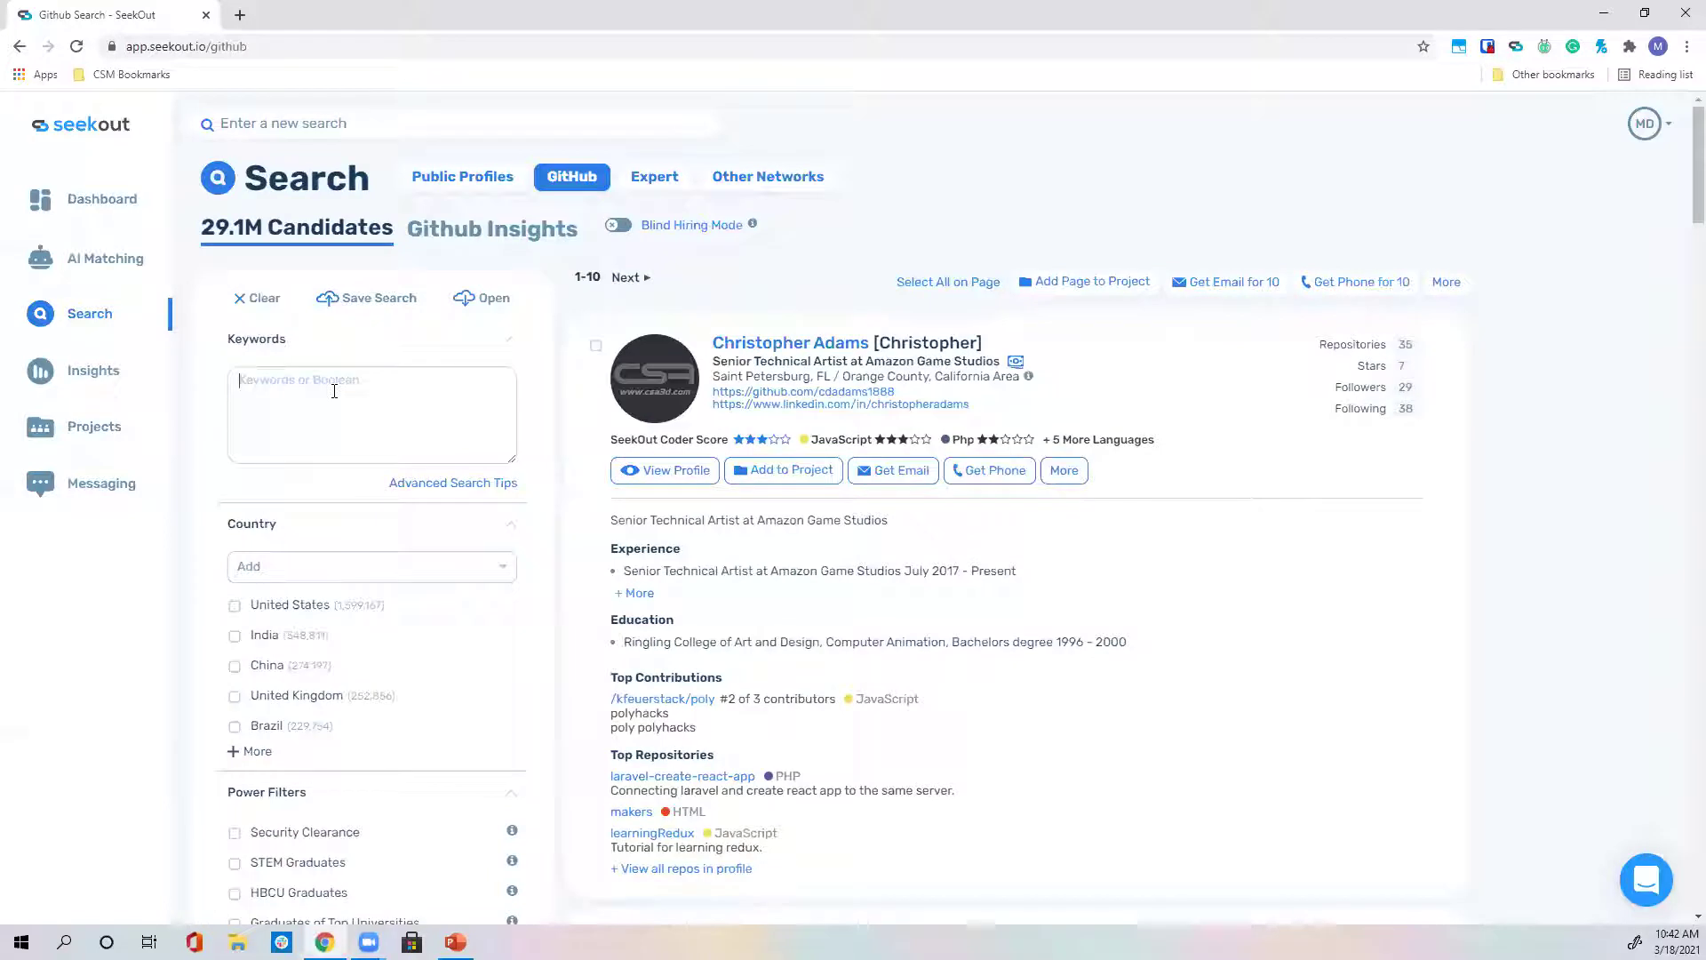
# Search the GitHub profiles for the keywords android developer.
pyautogui.click(334, 391)
pyautogui.write('android')
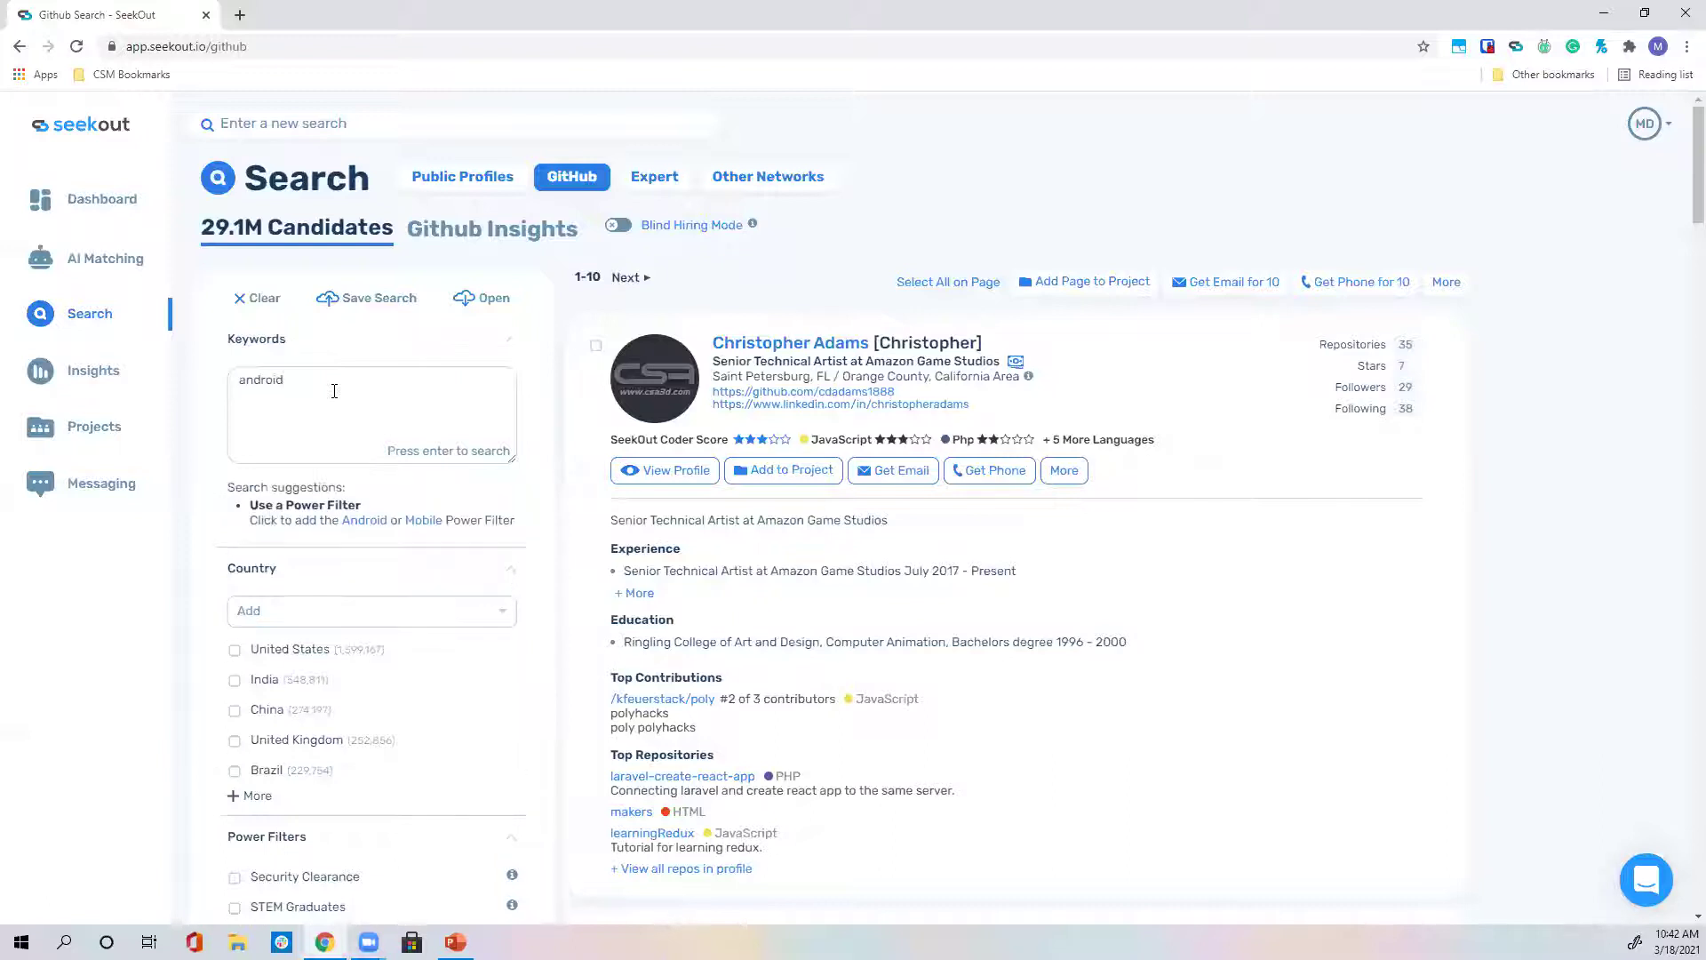
pyautogui.write(' developer')
pyautogui.press('Return')
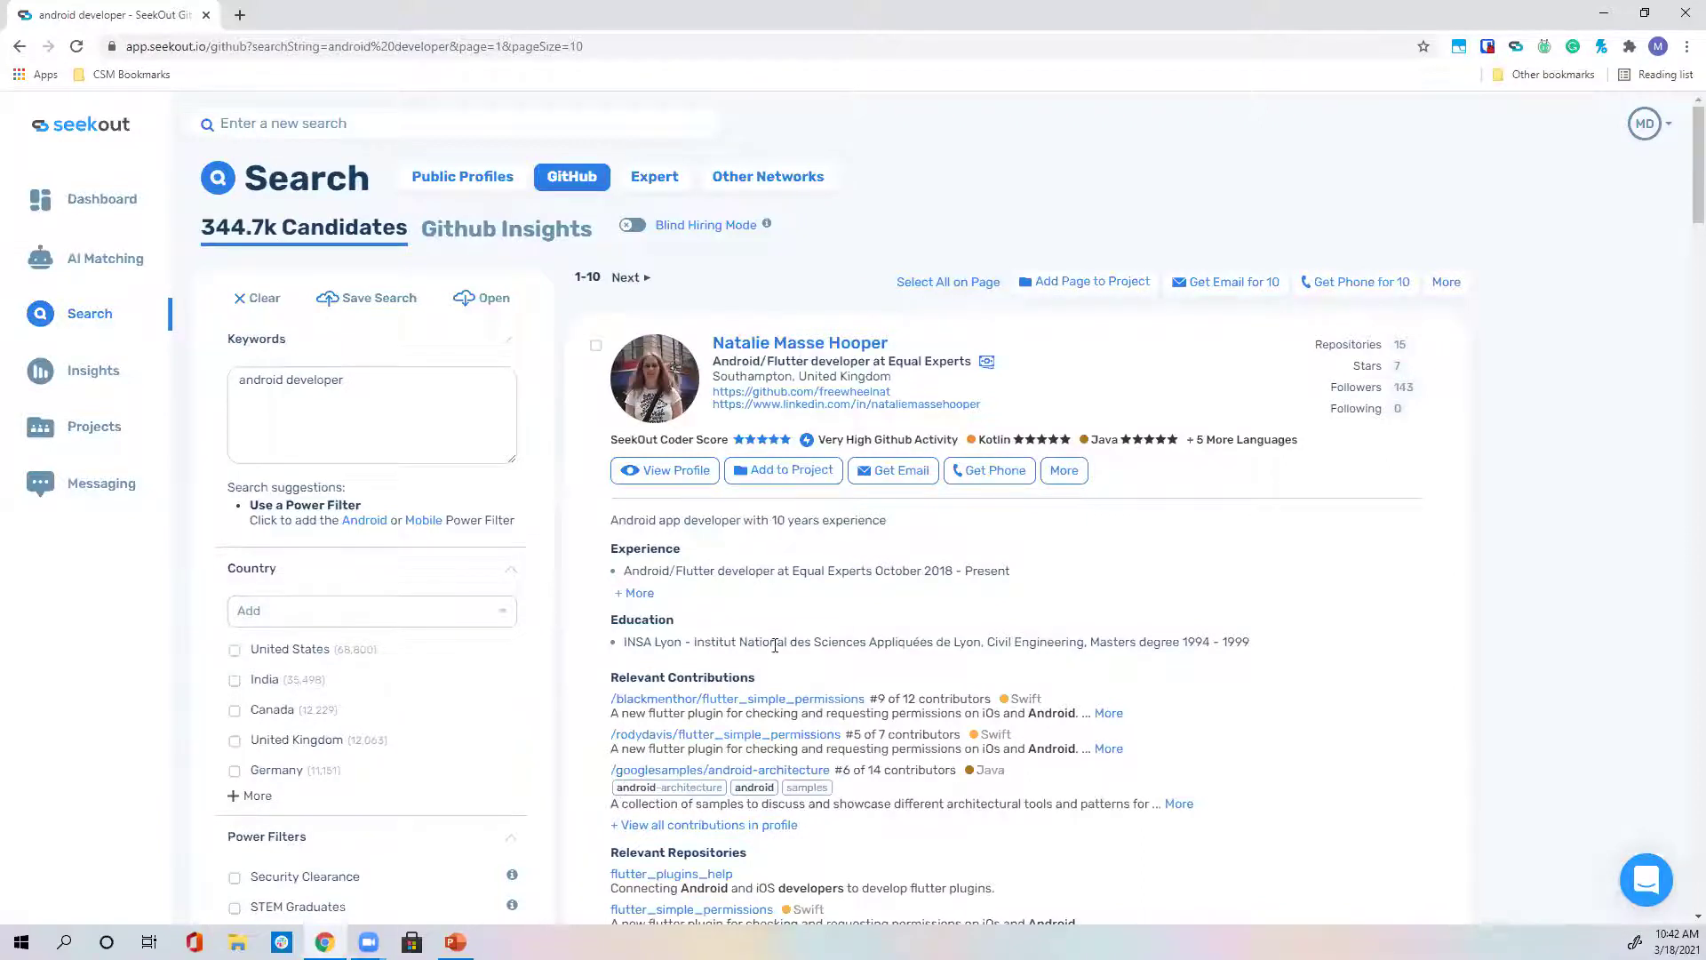
# Rewrite the keywords as the Boolean query ("android developer" OR "android engineer" OR "ios developer") and run the search.
pyautogui.moveTo(240, 377); pyautogui.dragTo(349, 384)
pyautogui.click(352, 381)
pyautogui.write('"')
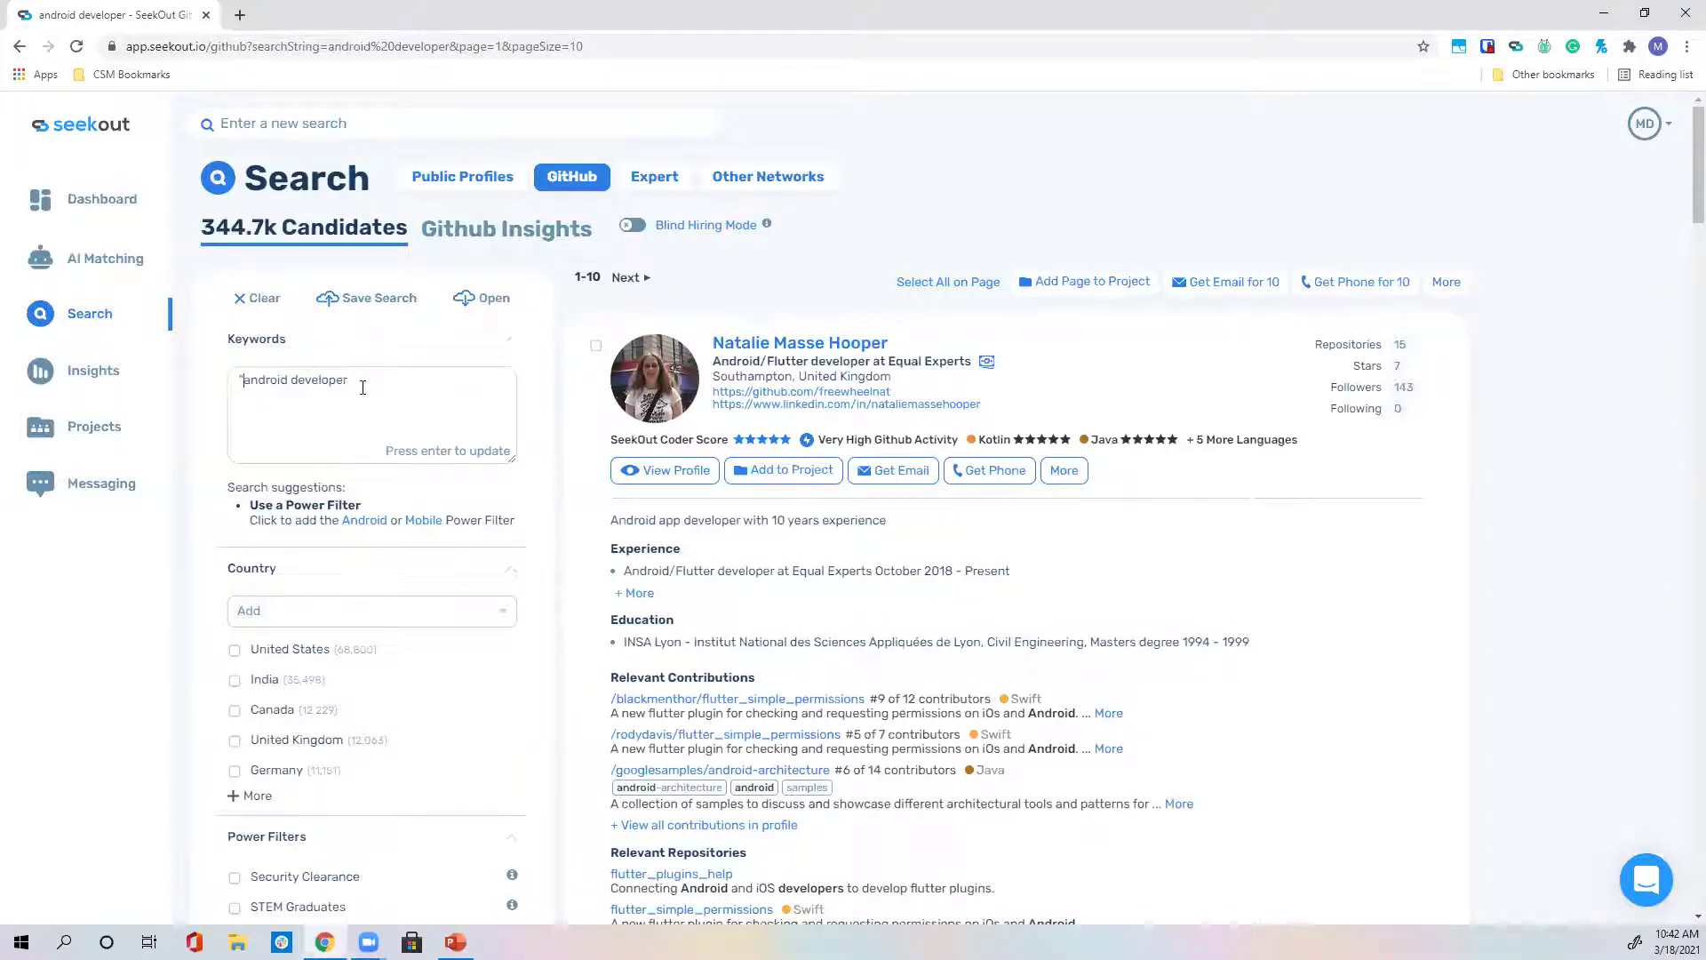
pyautogui.write('R "android engineer" OR ')
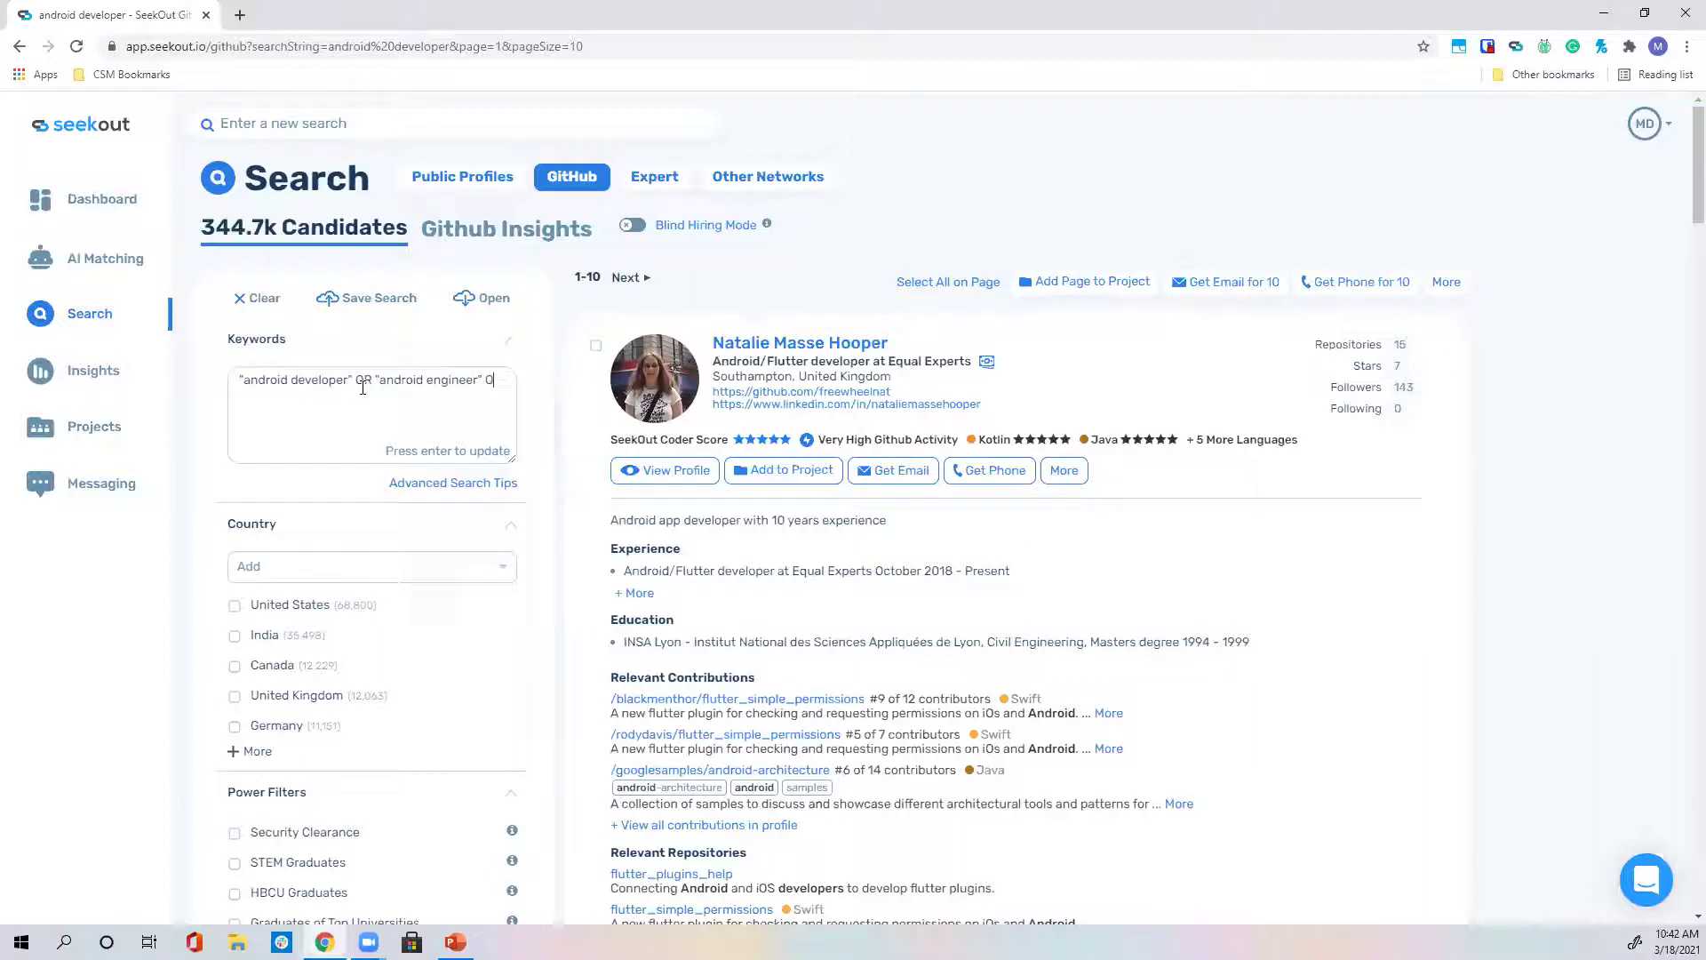
pyautogui.write('"ios develper')
pyautogui.write('oper")')
pyautogui.click(250, 379)
pyautogui.write('(')
pyautogui.press('Return')
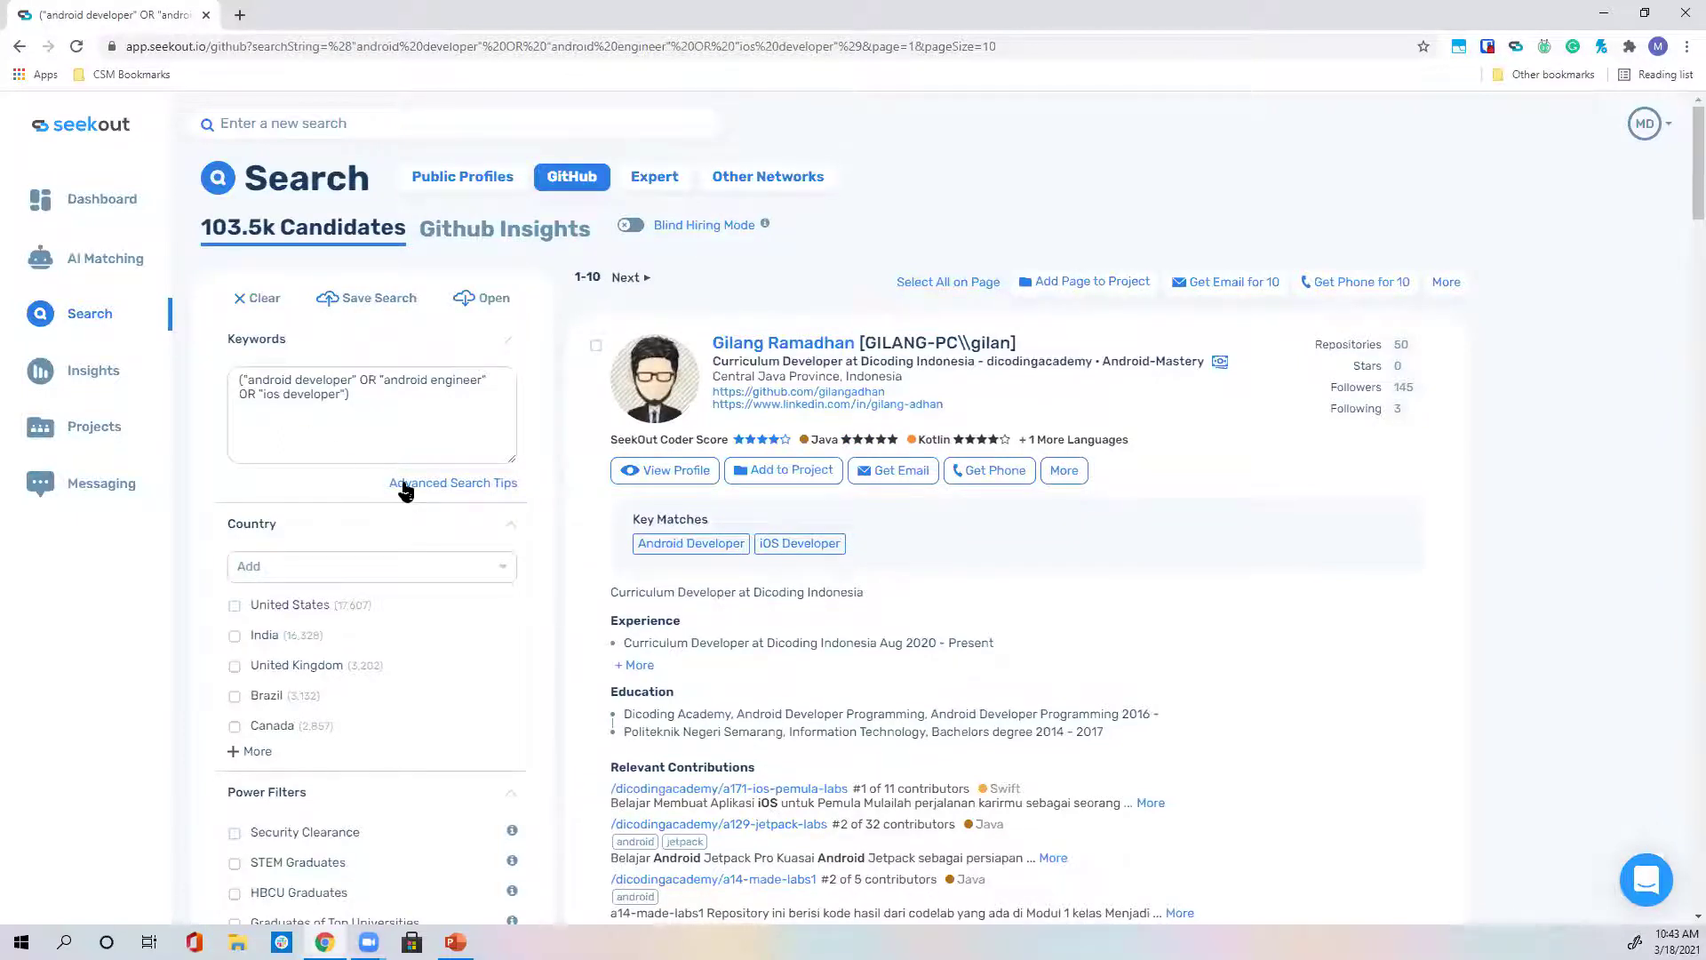
# Read the advanced search tips article, including its list of searchable fields, and return to the candidate search.
pyautogui.click(477, 484)
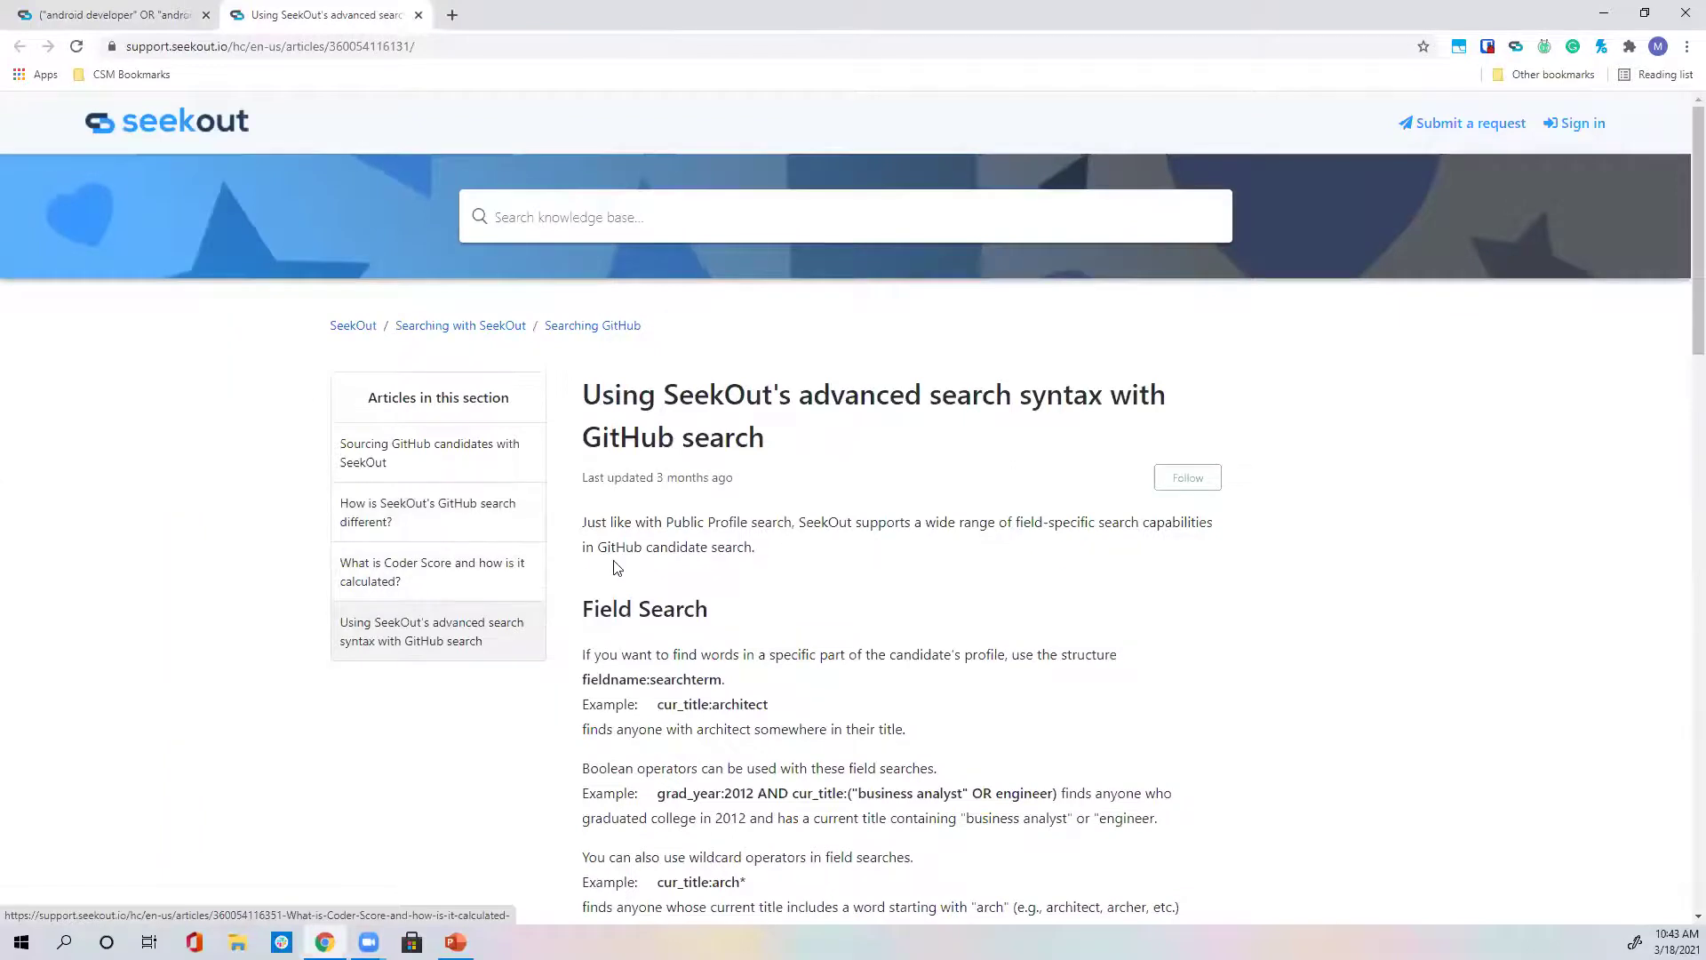
pyautogui.scroll(-2, 617, 565)
pyautogui.scroll(-3, 617, 565)
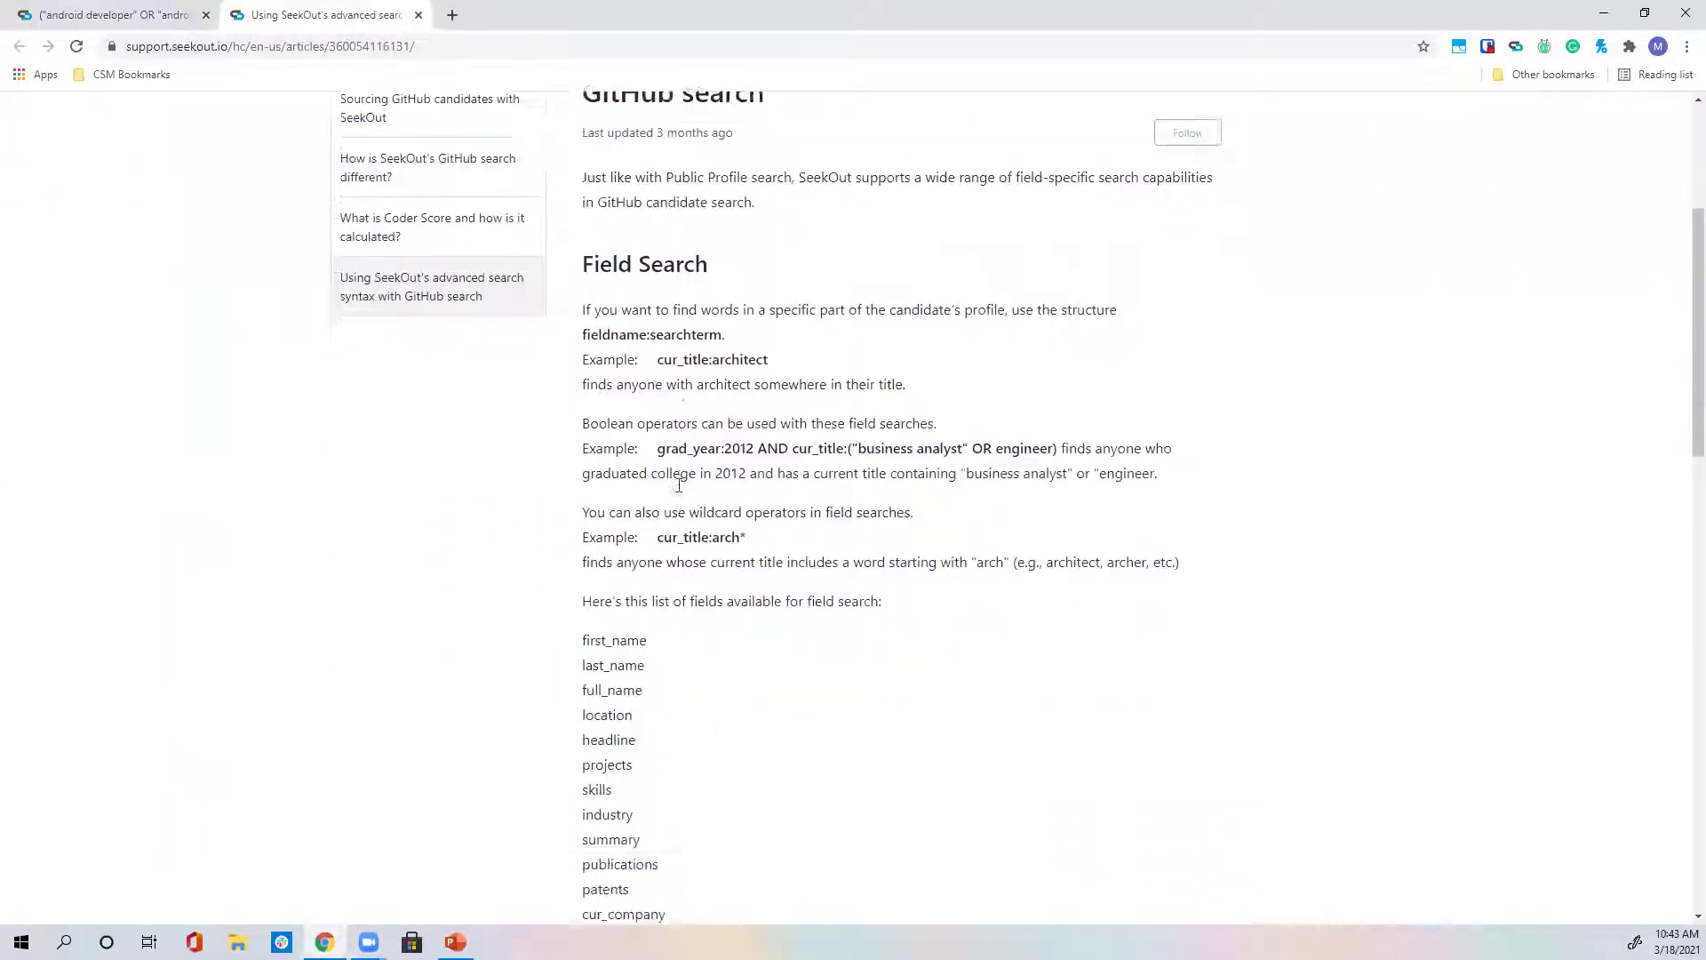
pyautogui.scroll(-1, 631, 567)
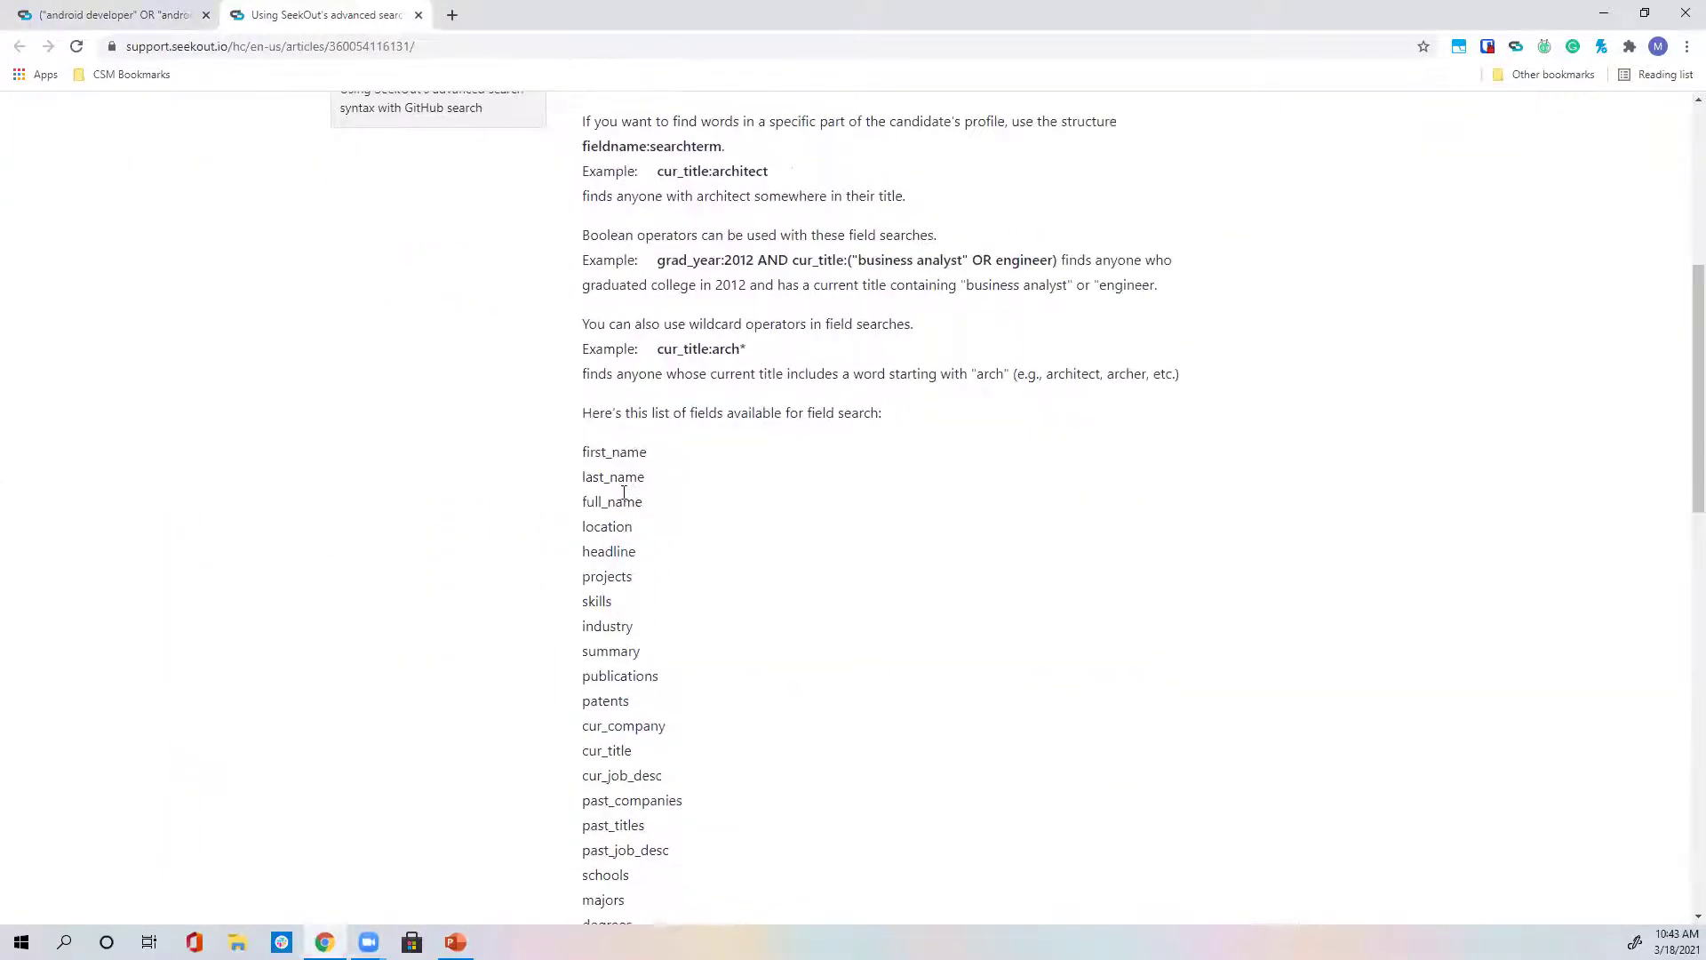
pyautogui.scroll(-3, 621, 453)
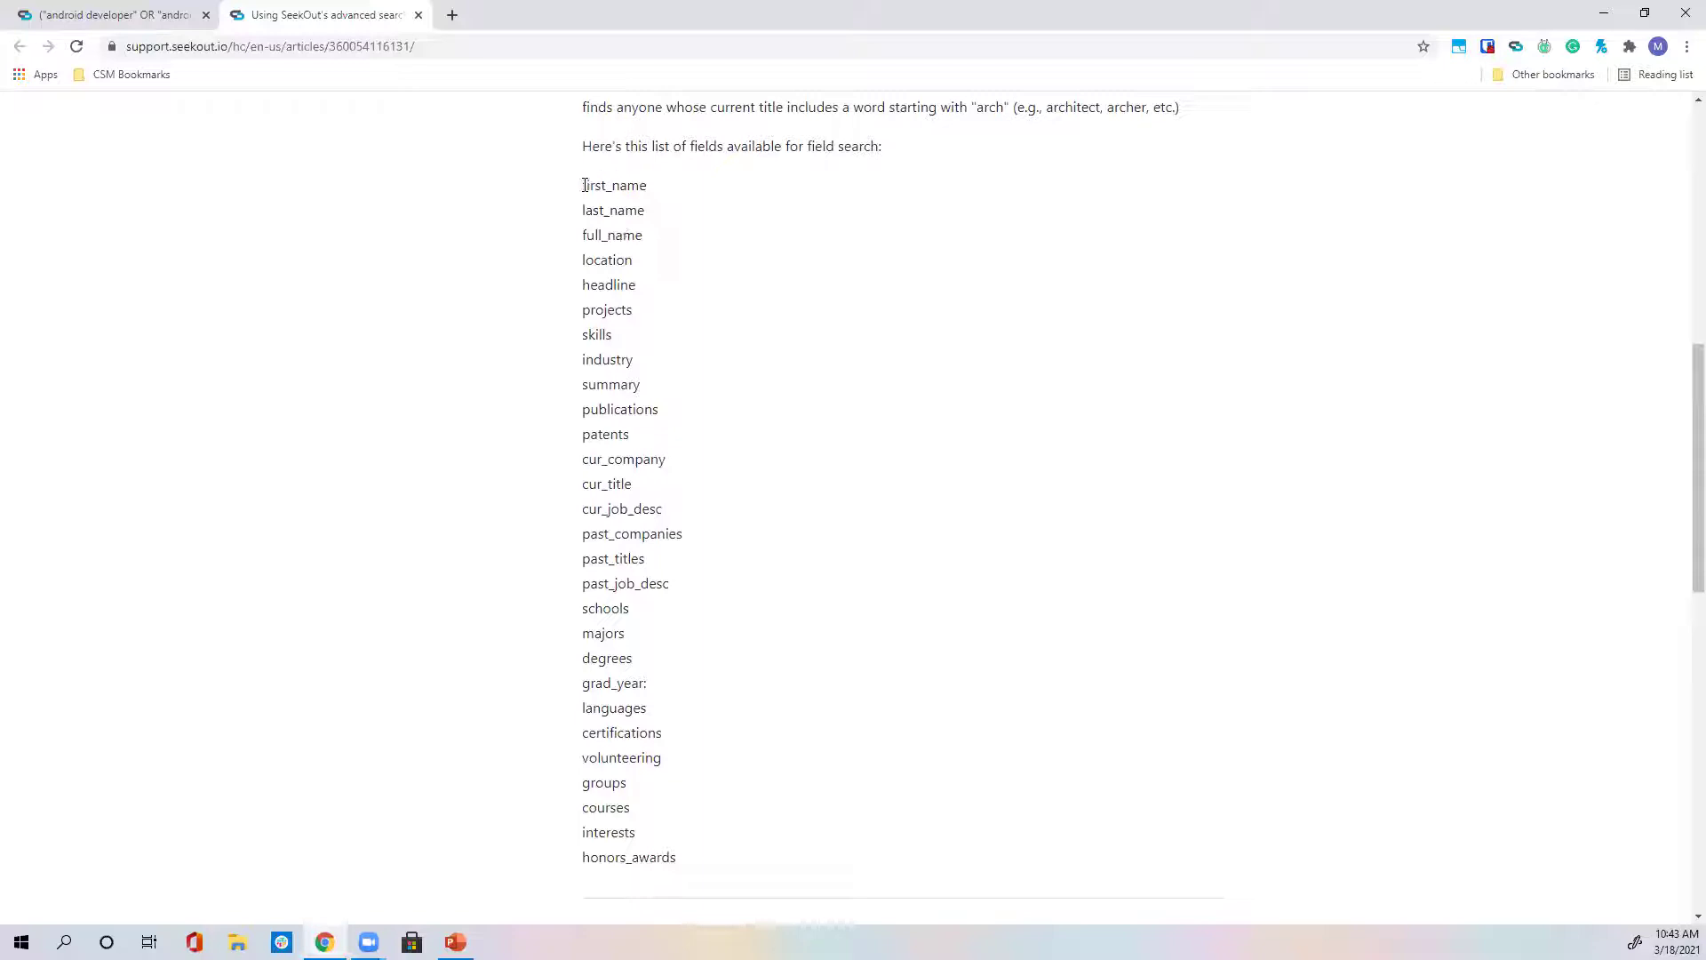
pyautogui.scroll(-4, 613, 462)
pyautogui.scroll(3, 613, 449)
pyautogui.scroll(1, 618, 450)
pyautogui.click(153, 14)
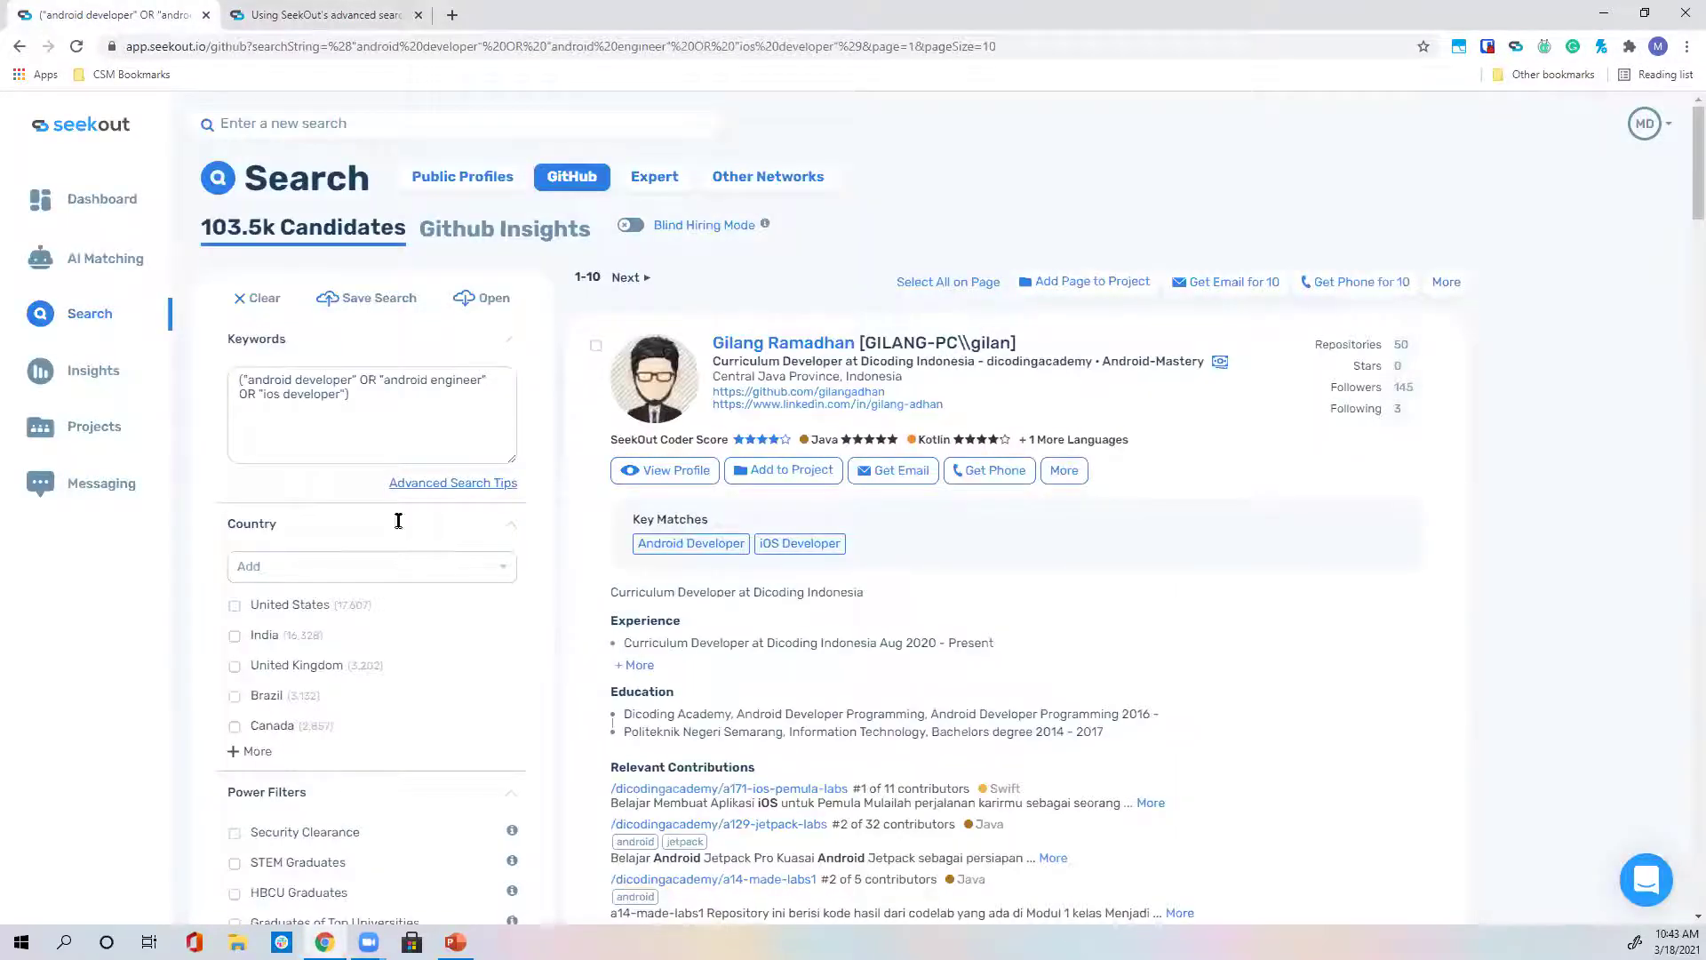
# Clear the Boolean query from the keywords and rerun the unfiltered GitHub search.
pyautogui.moveTo(350, 395)
pyautogui.mouseDown()
pyautogui.moveTo(267, 397)
pyautogui.moveTo(360, 421)
pyautogui.mouseUp()
pyautogui.moveTo(351, 395); pyautogui.dragTo(214, 384)
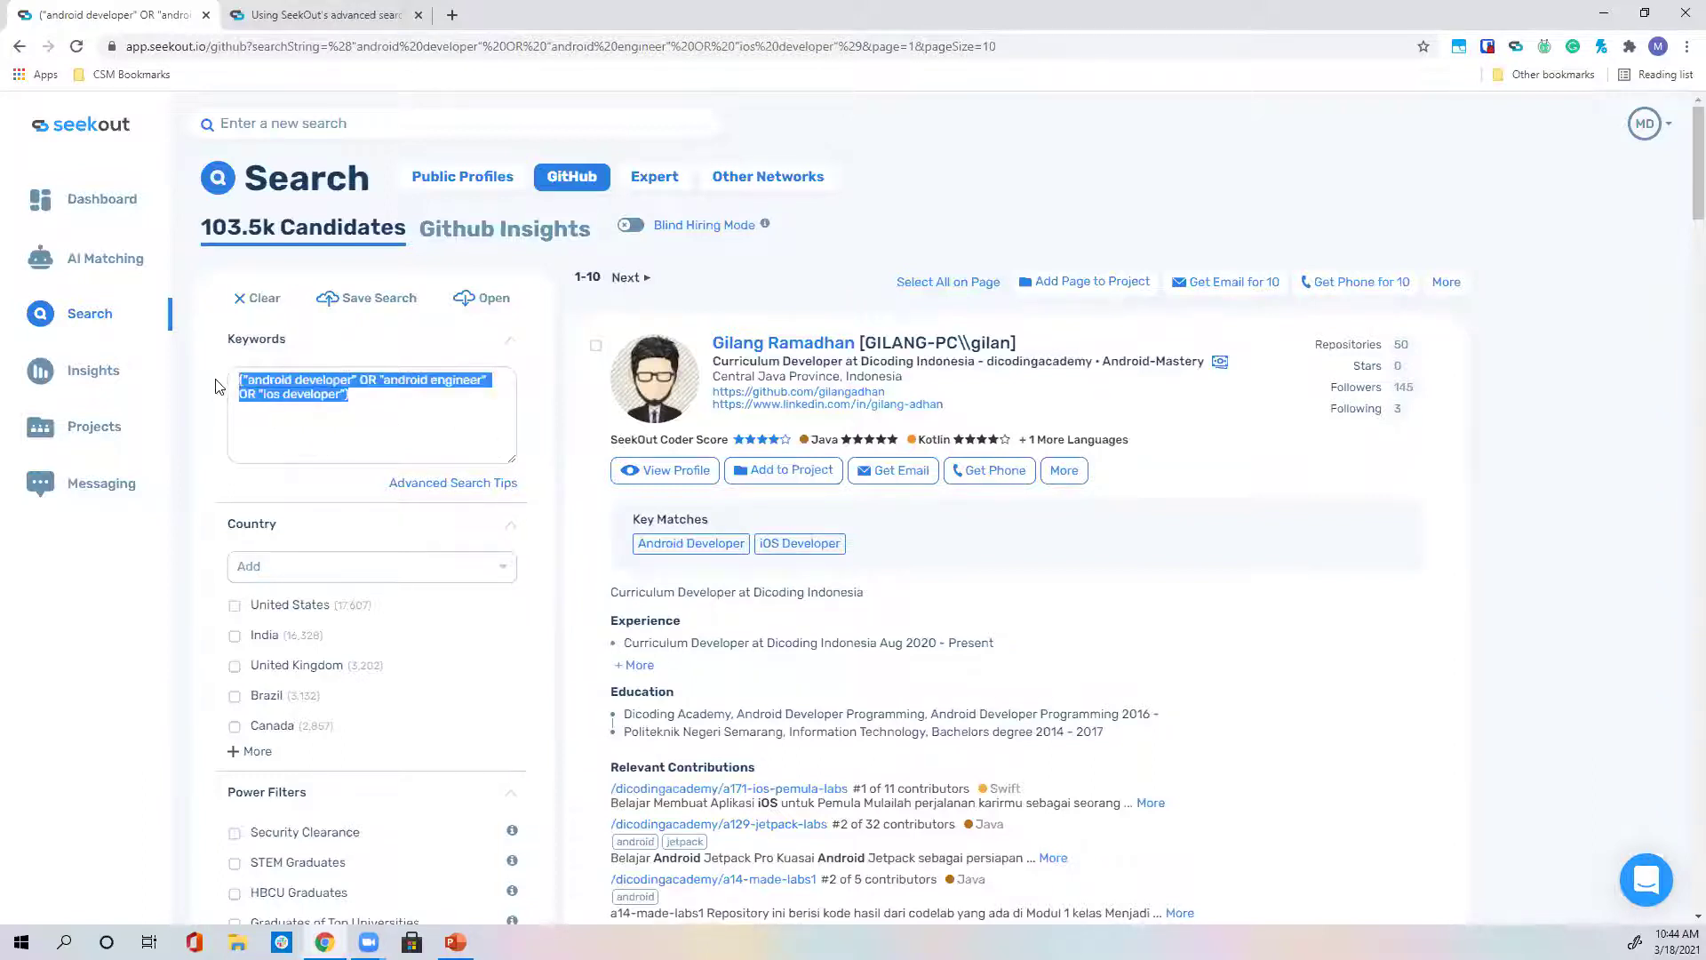
pyautogui.press('BackSpace')
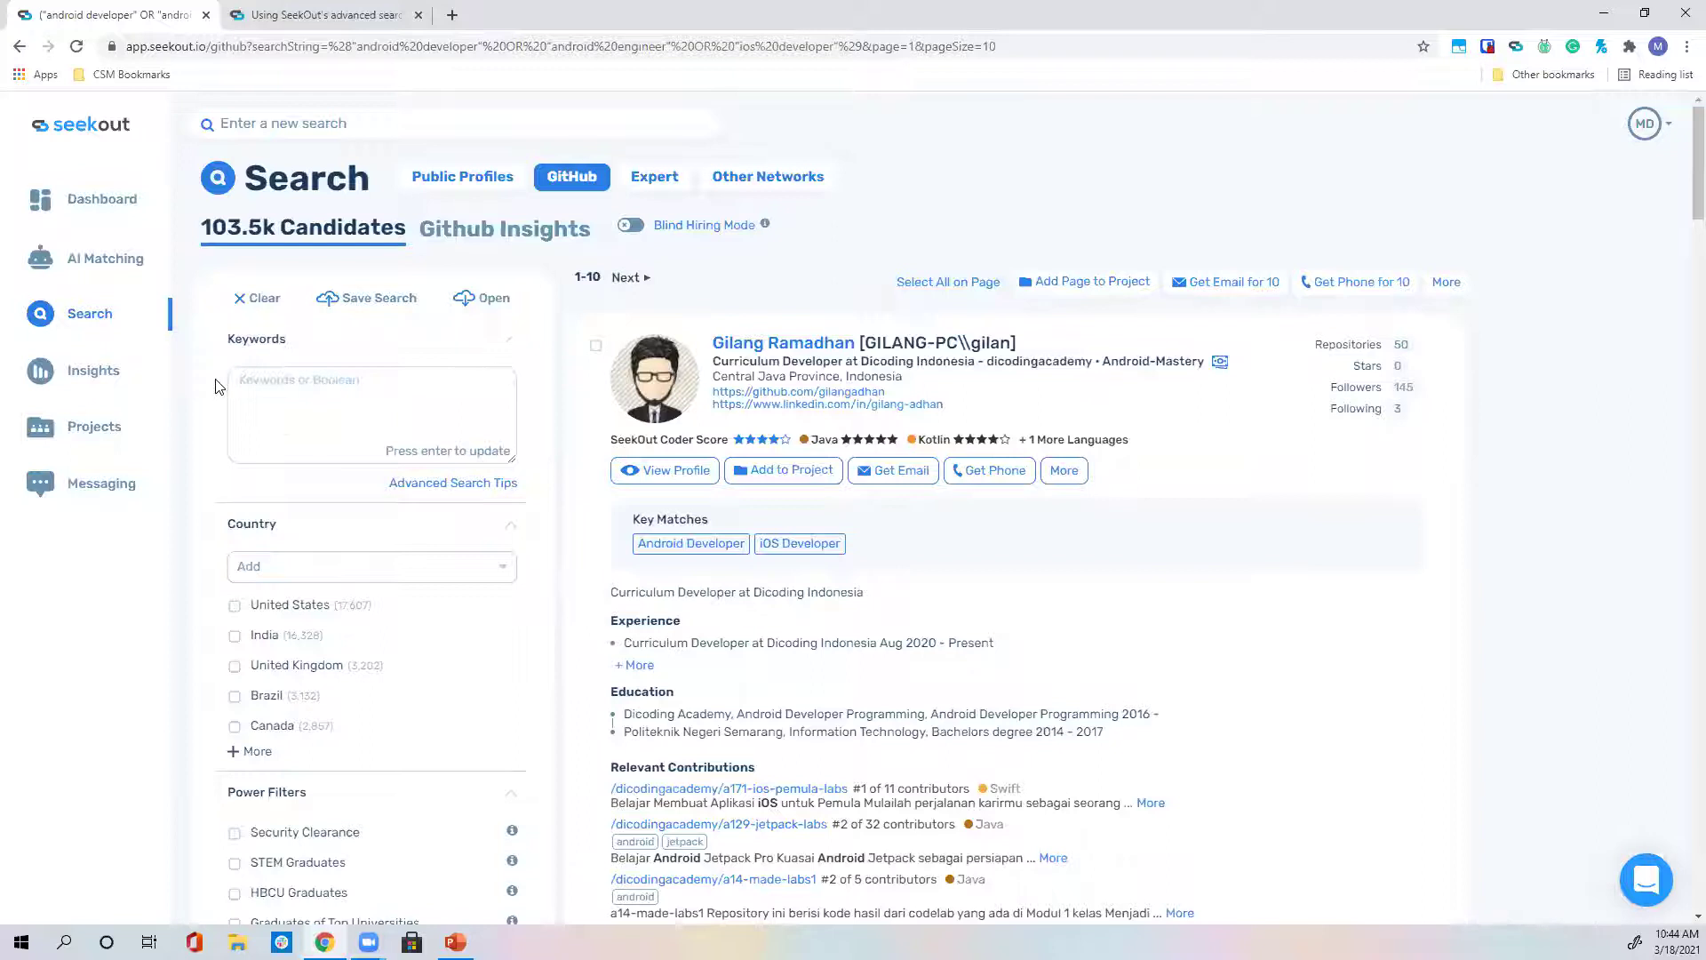
pyautogui.press('Return')
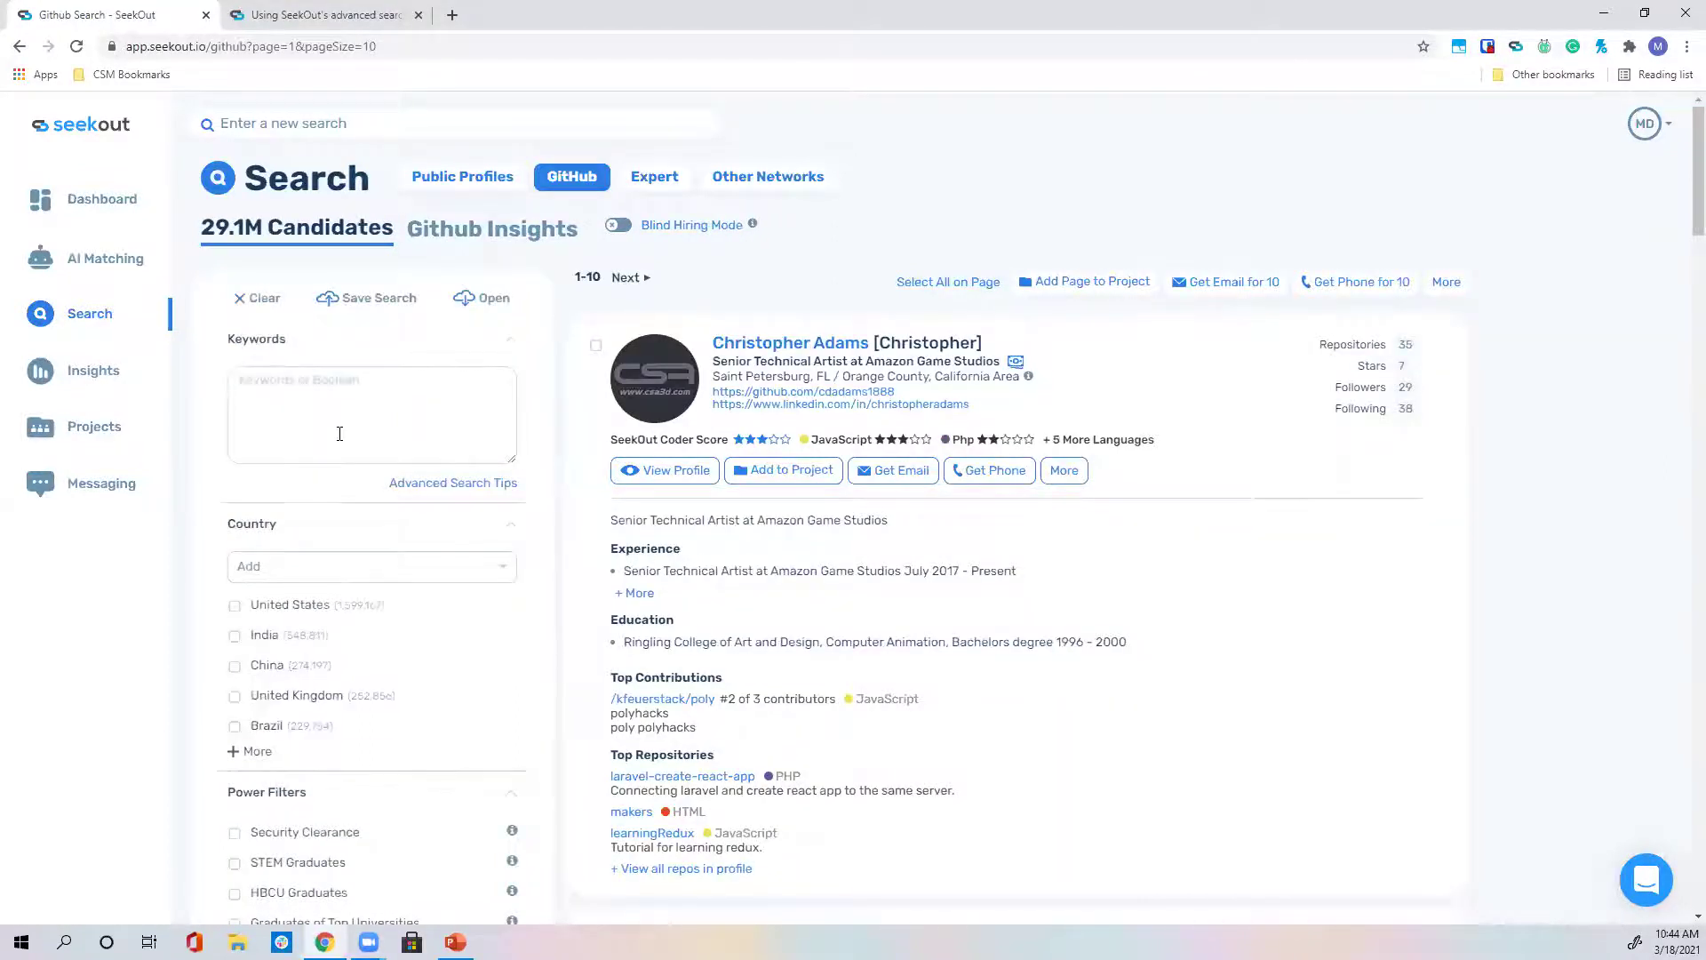
# Look through the country, power, coder score and language expertise filters of the GitHub search.
pyautogui.scroll(-2, 335, 435)
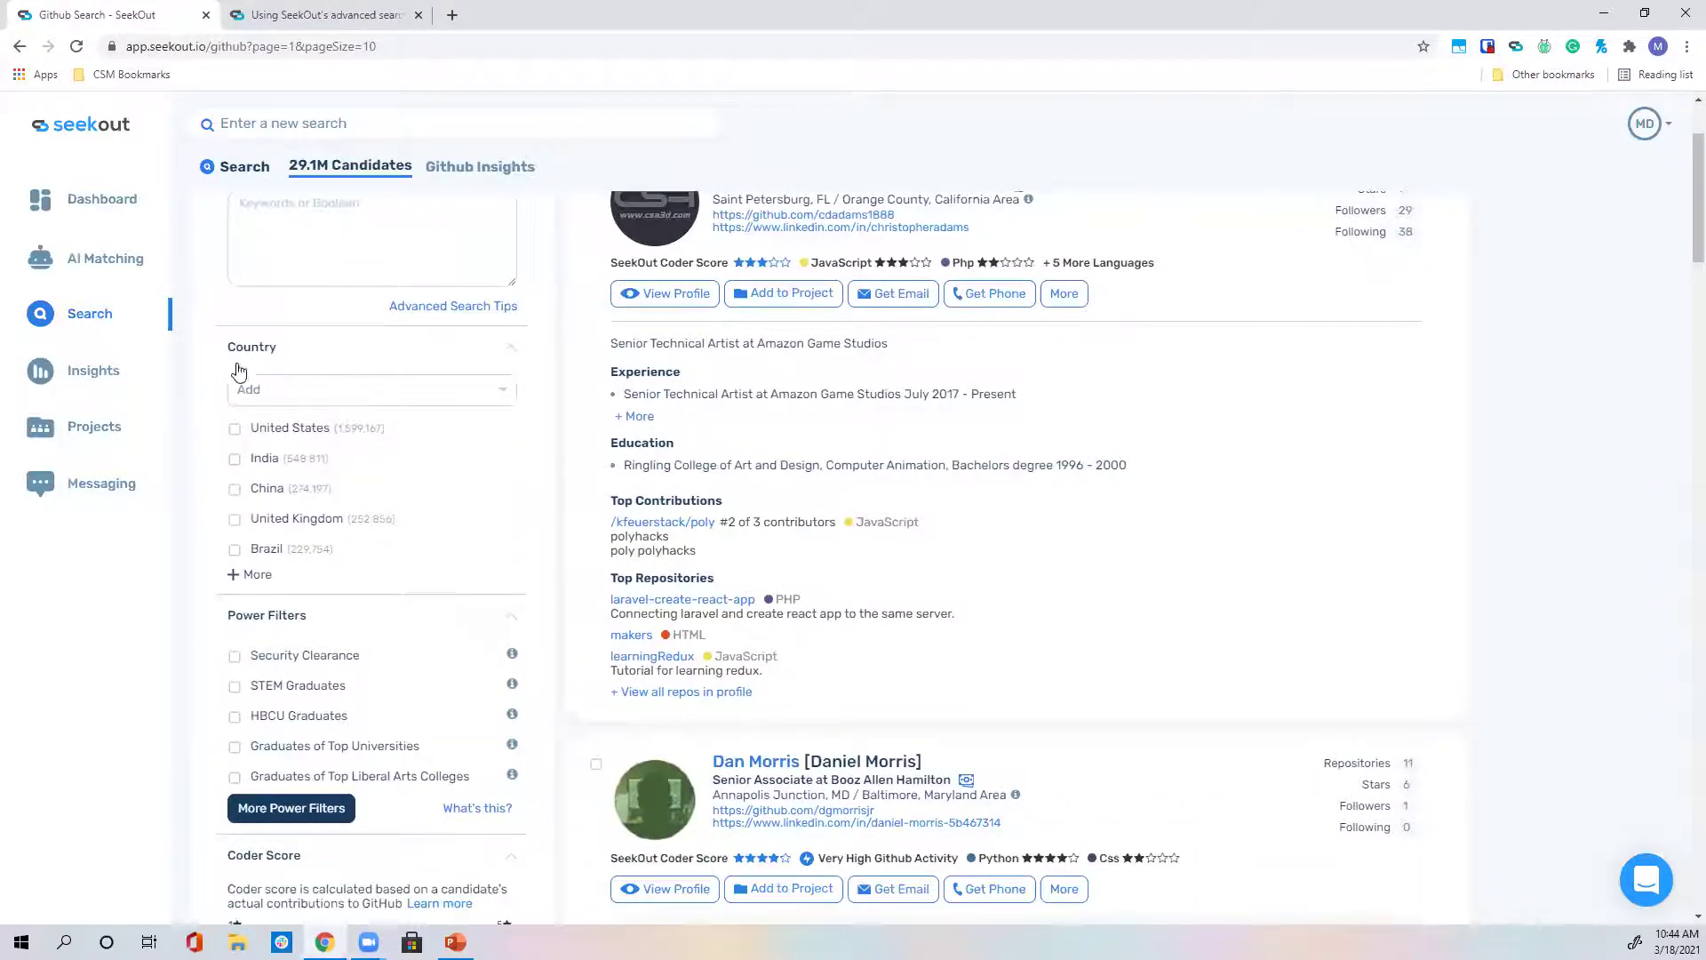
pyautogui.scroll(-1, 268, 444)
pyautogui.scroll(-1, 267, 423)
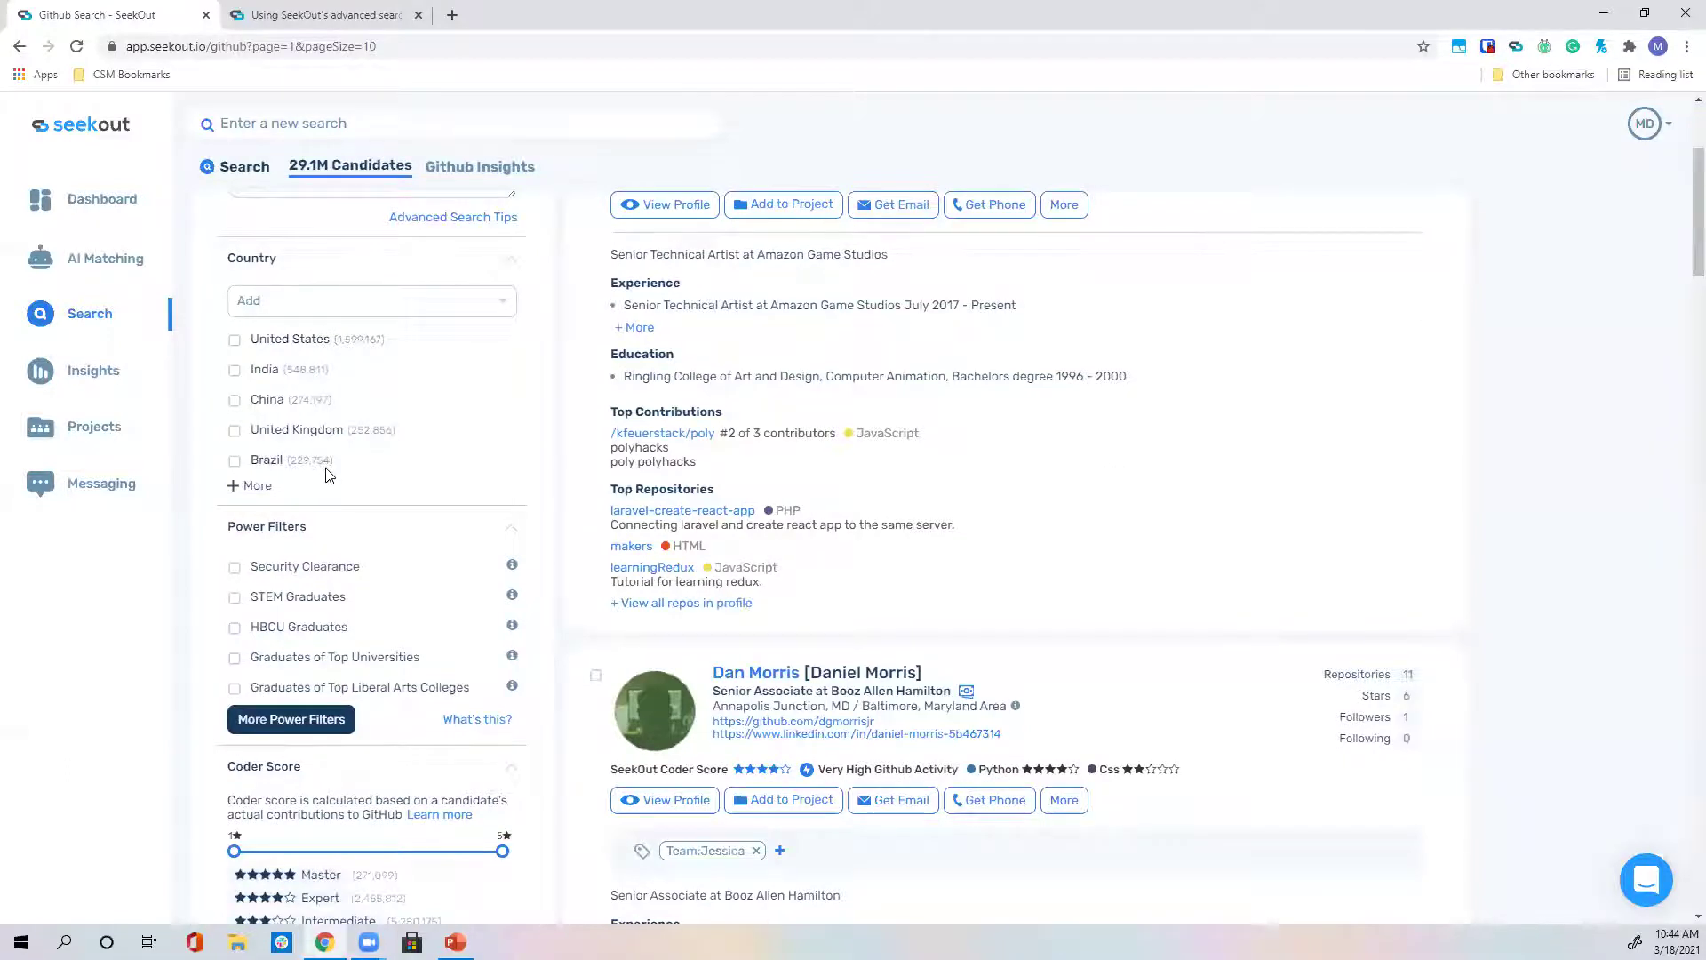
pyautogui.scroll(-2, 328, 475)
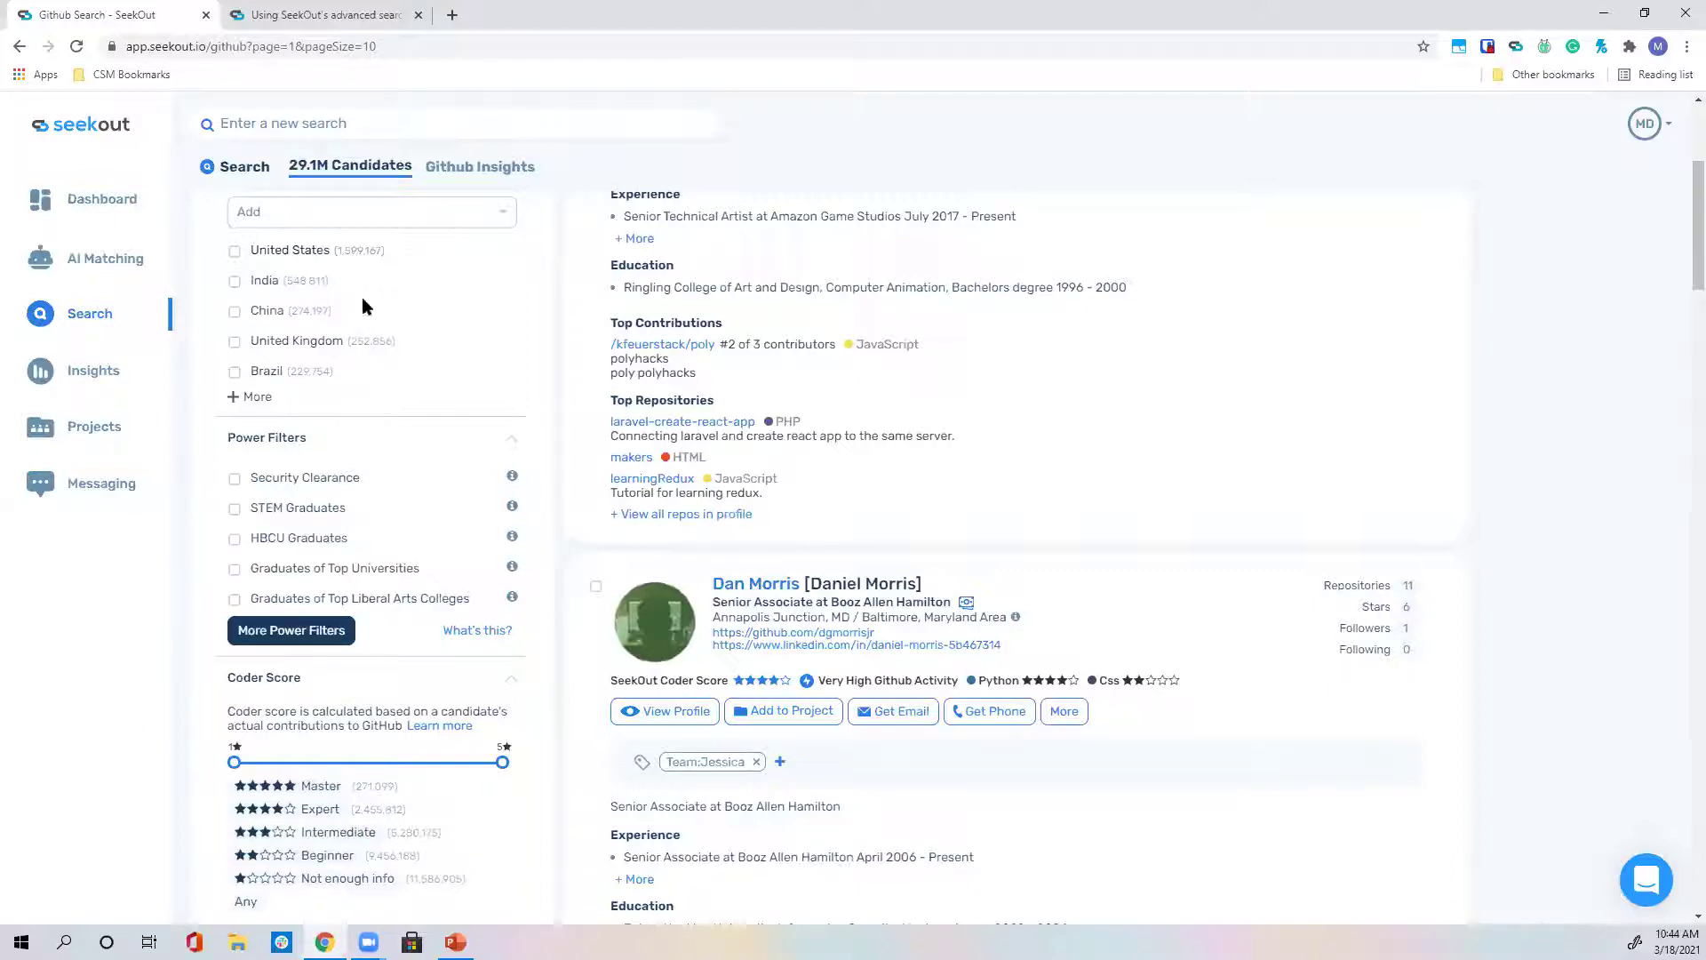
pyautogui.scroll(-2, 354, 371)
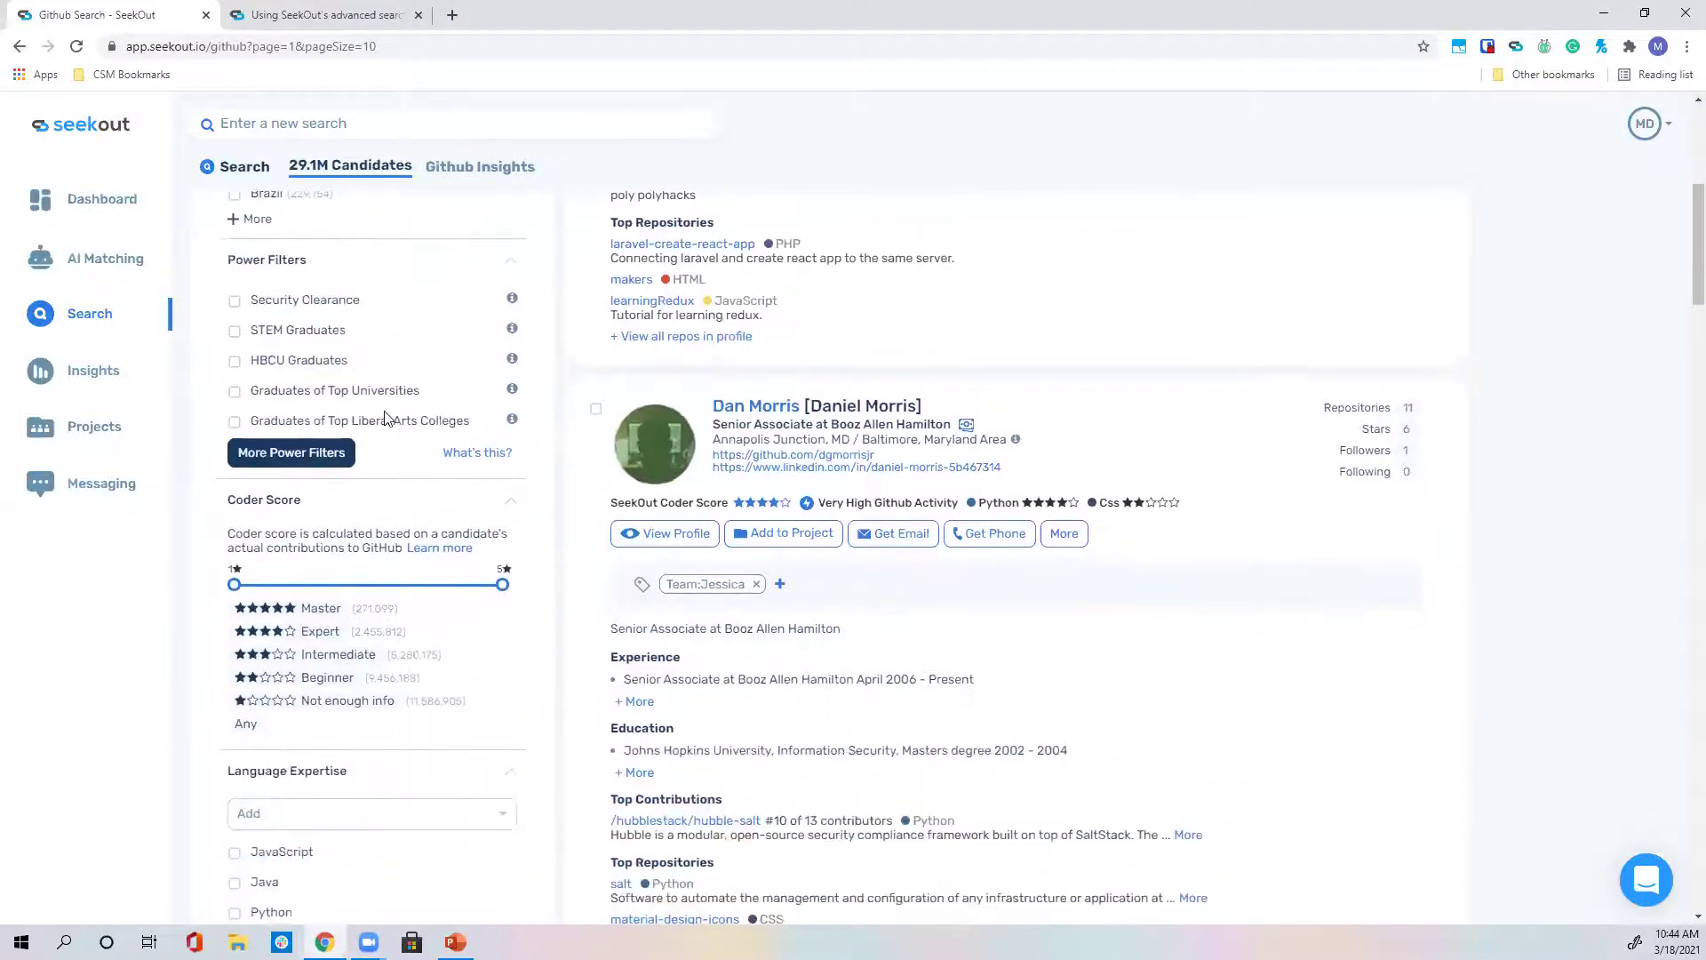
pyautogui.scroll(-1, 354, 508)
pyautogui.scroll(-2, 353, 508)
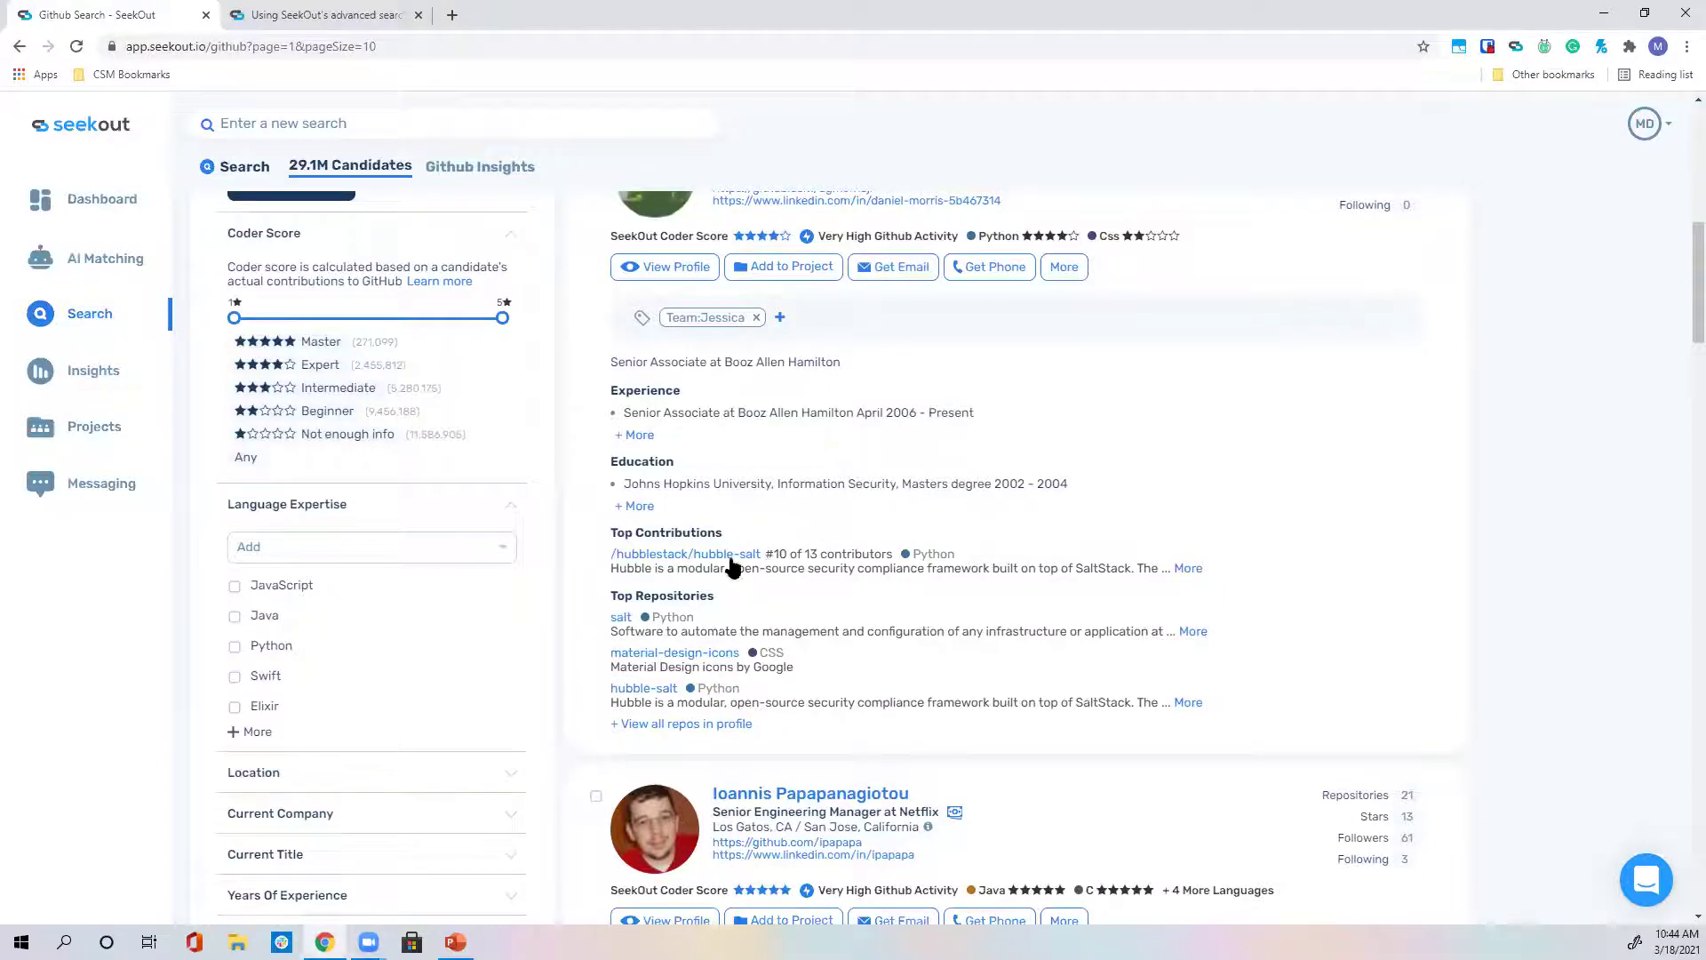
pyautogui.scroll(-2, 728, 564)
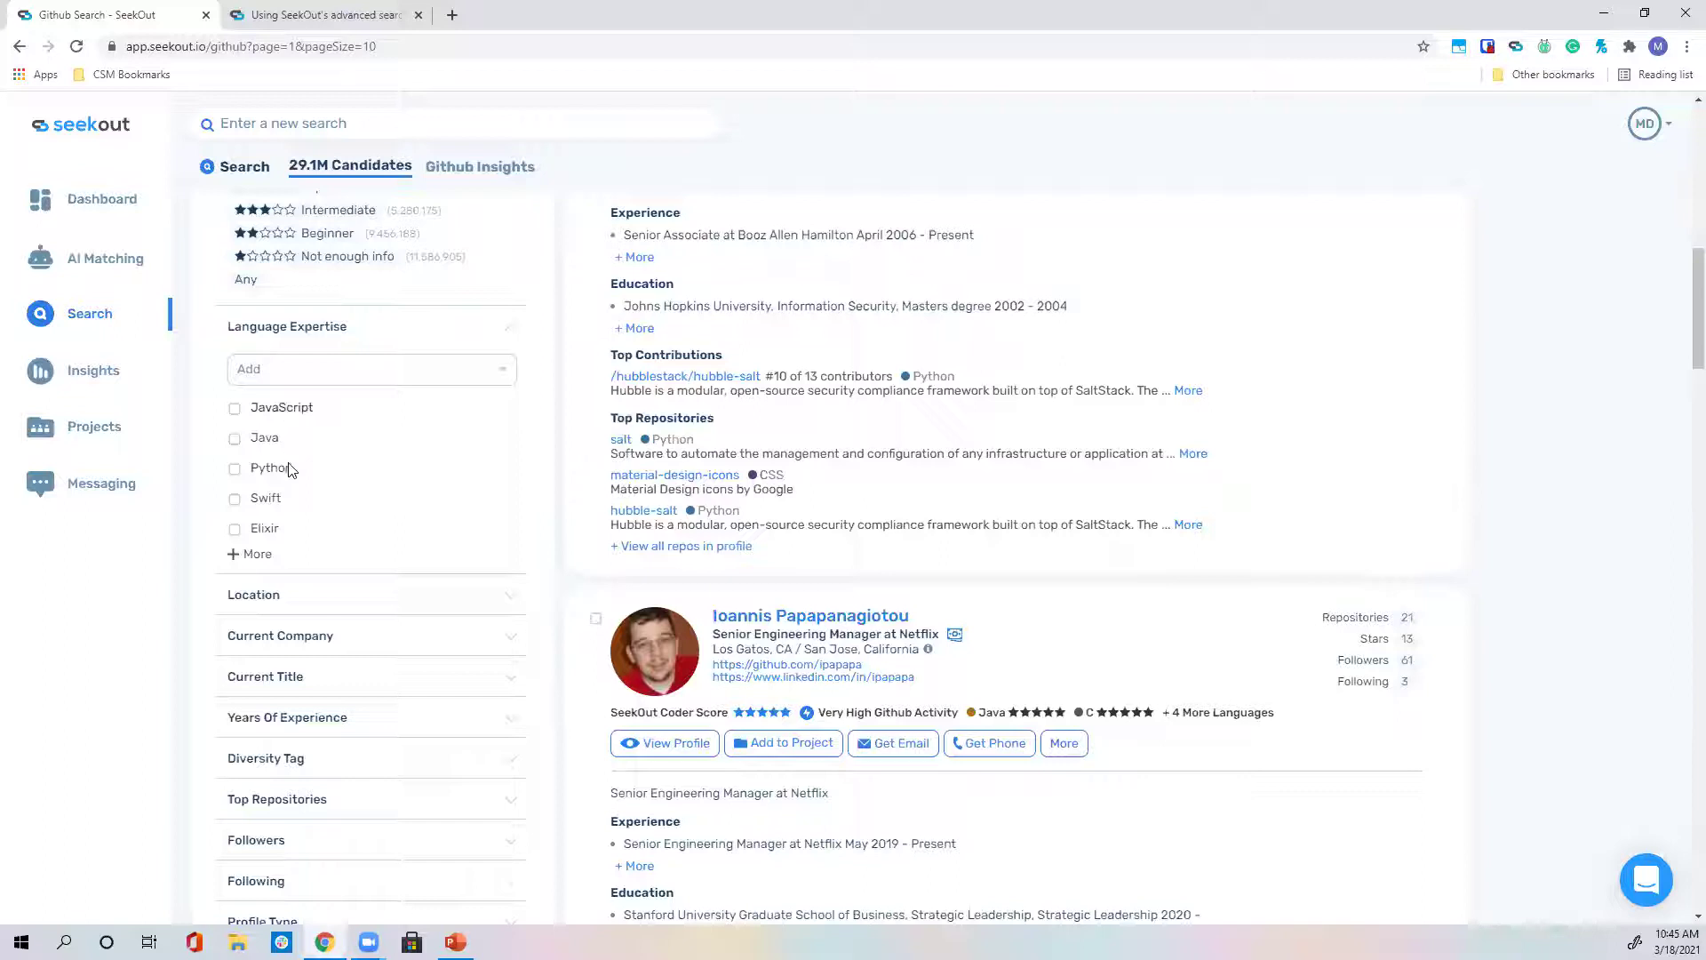
# Expand the language expertise options and filter the candidates by Java and Kotlin.
pyautogui.click(270, 553)
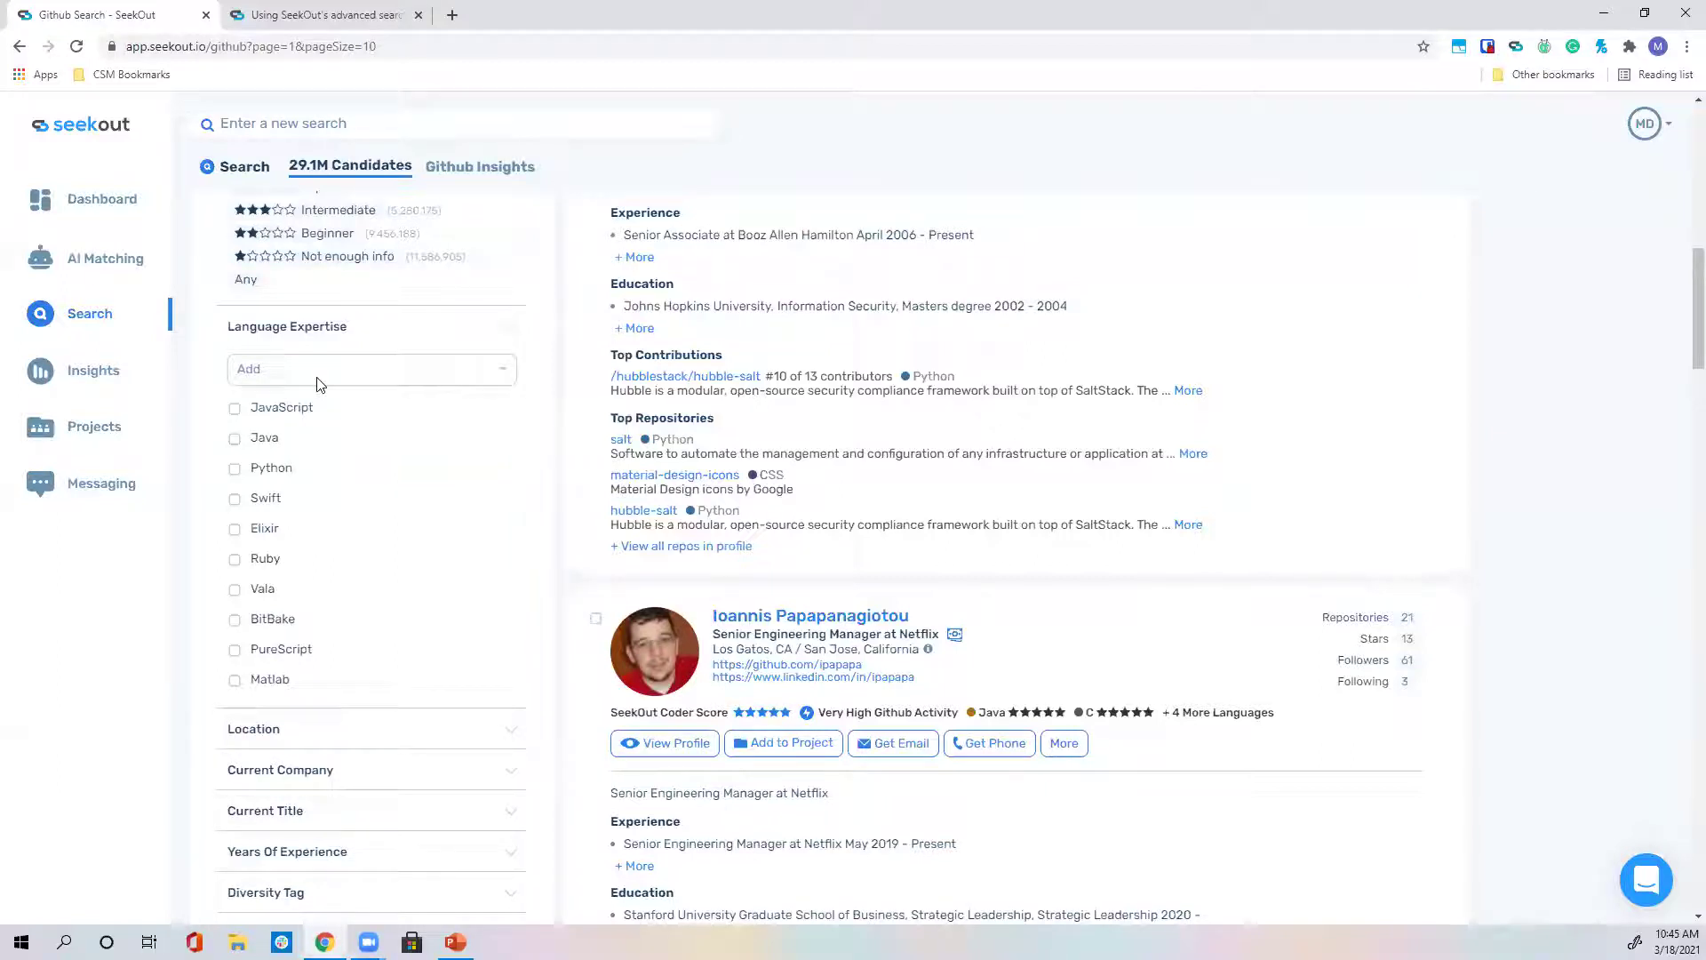
pyautogui.click(238, 444)
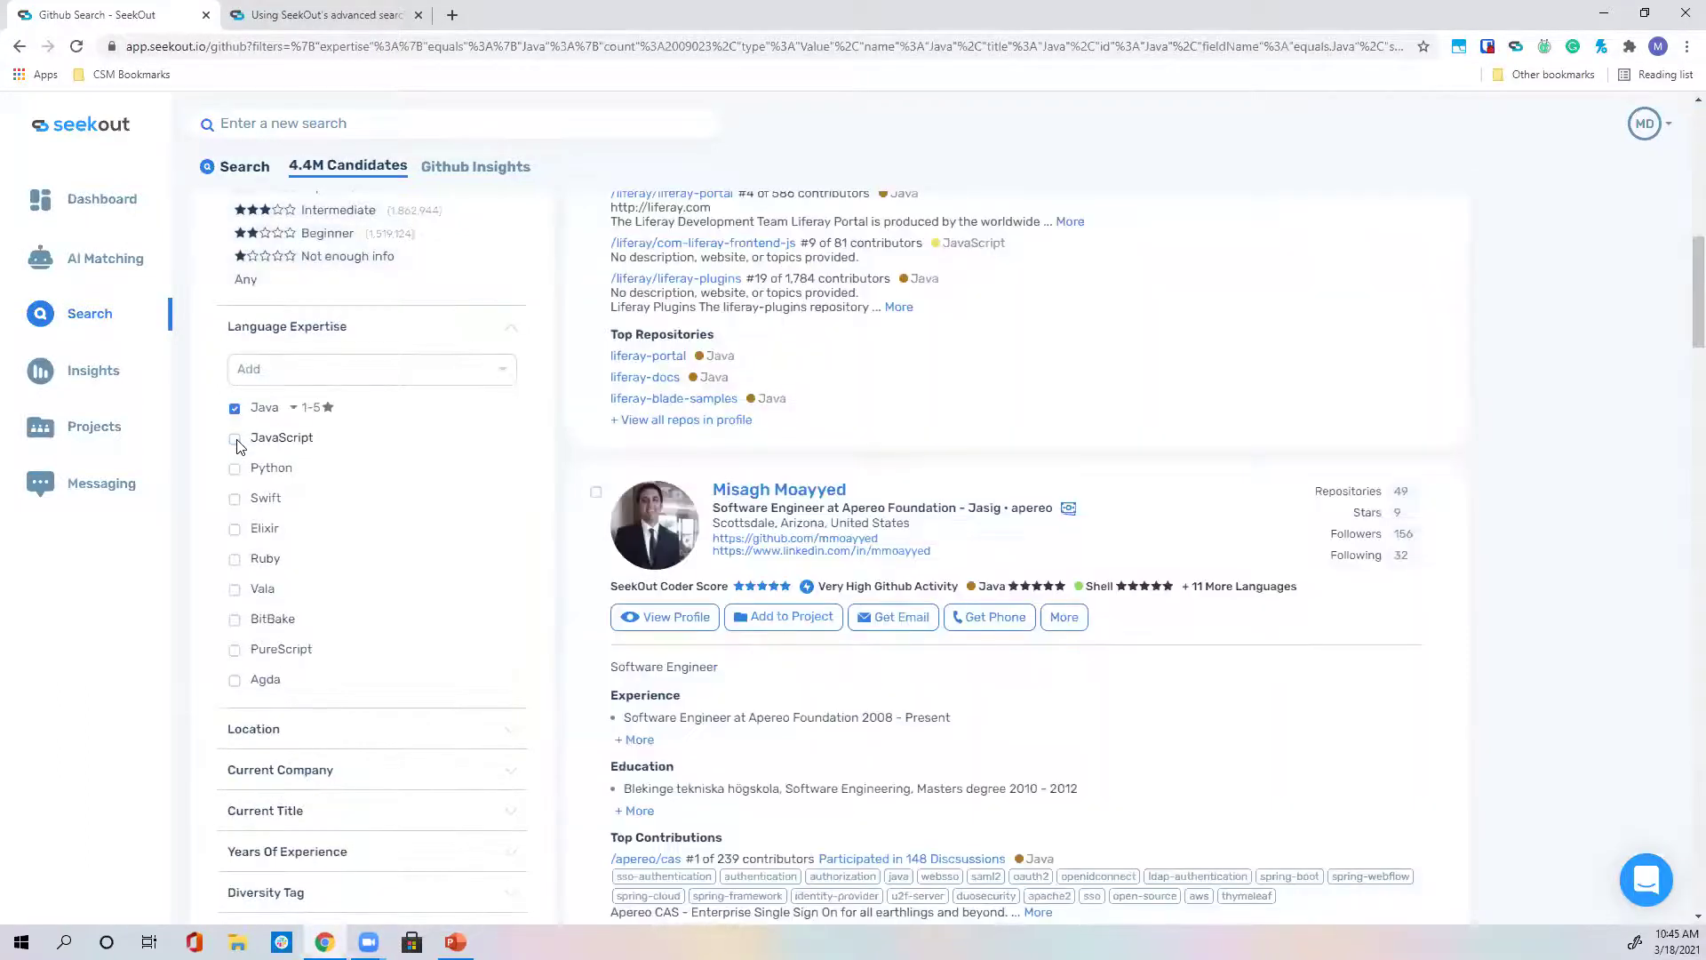
pyautogui.click(332, 367)
pyautogui.write('kotlin')
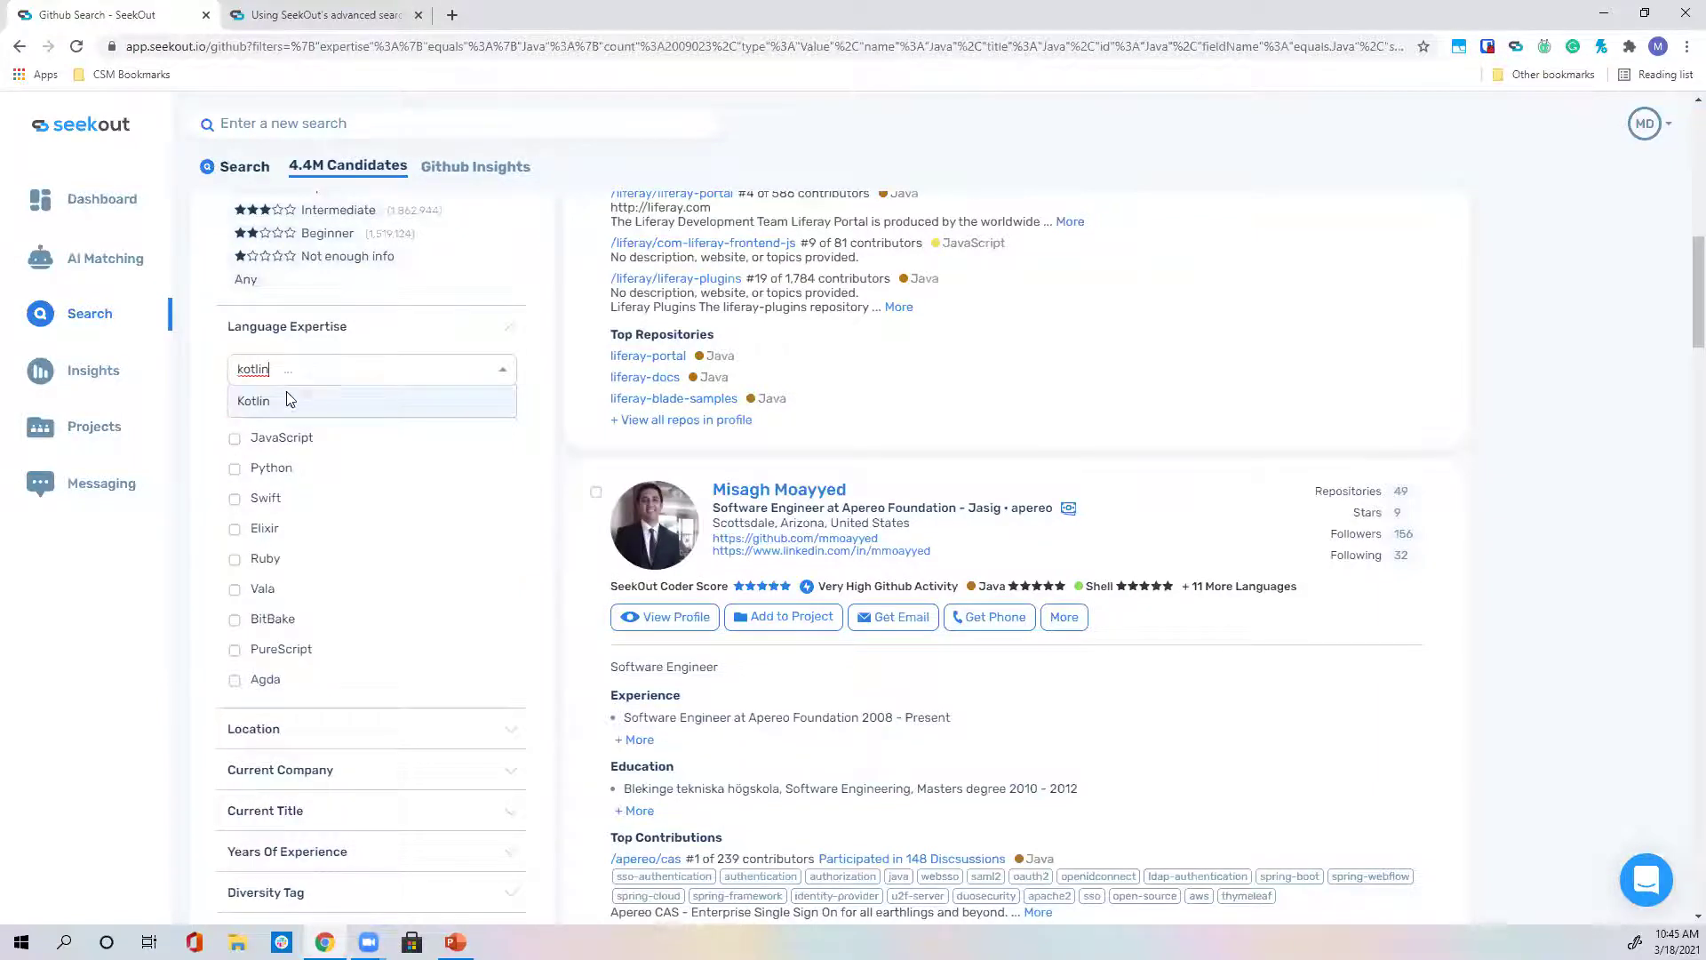
pyautogui.click(286, 394)
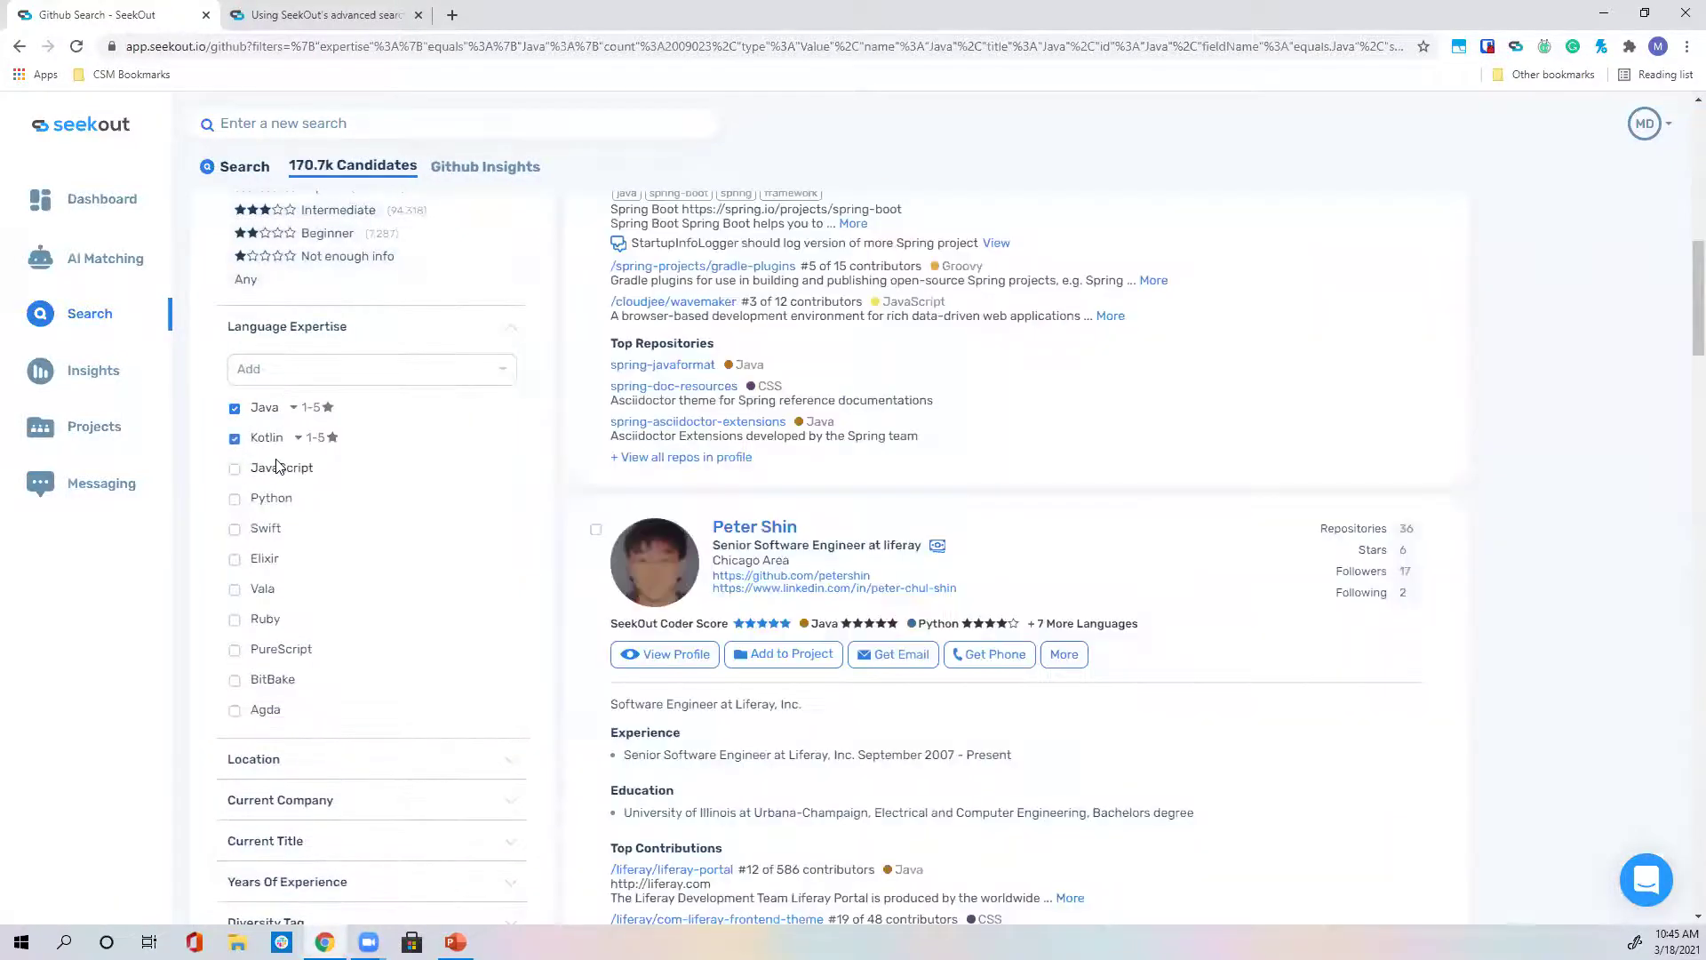
# Add Objective-C to the language expertise filter.
pyautogui.click(293, 361)
pyautogui.press('BackSpace')
pyautogui.press('BackSpace')
pyautogui.press('BackSpace')
pyautogui.press('BackSpace')
pyautogui.press('BackSpace')
pyautogui.press('BackSpace')
pyautogui.write('objec')
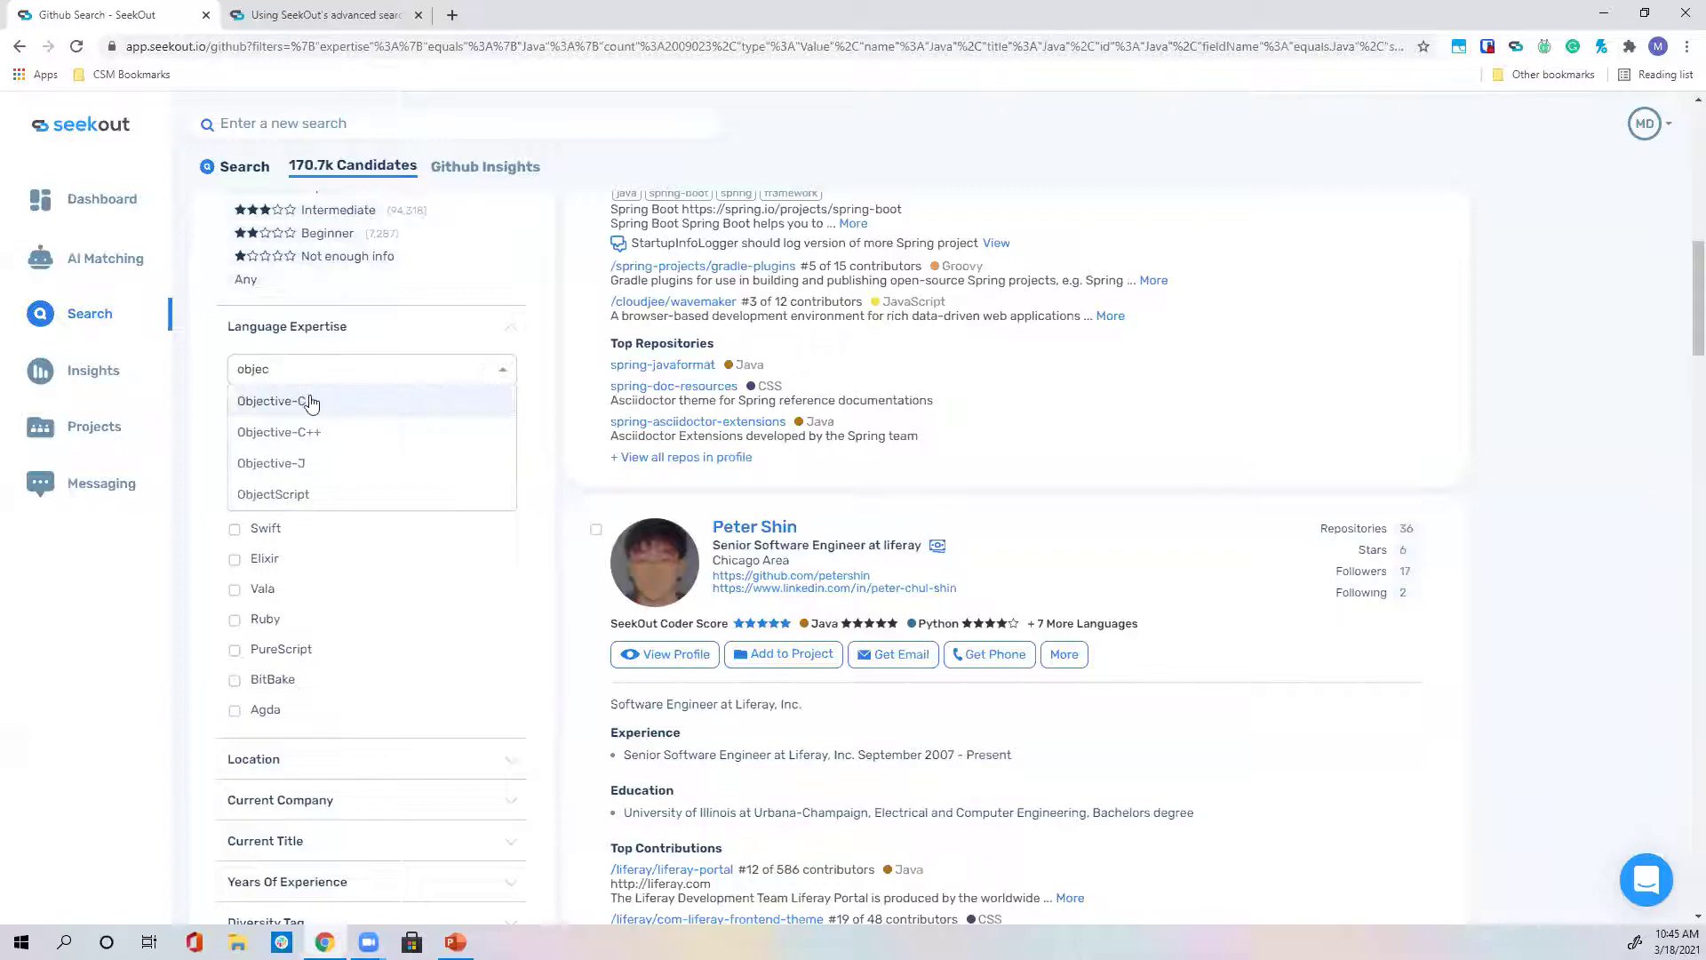
pyautogui.click(310, 402)
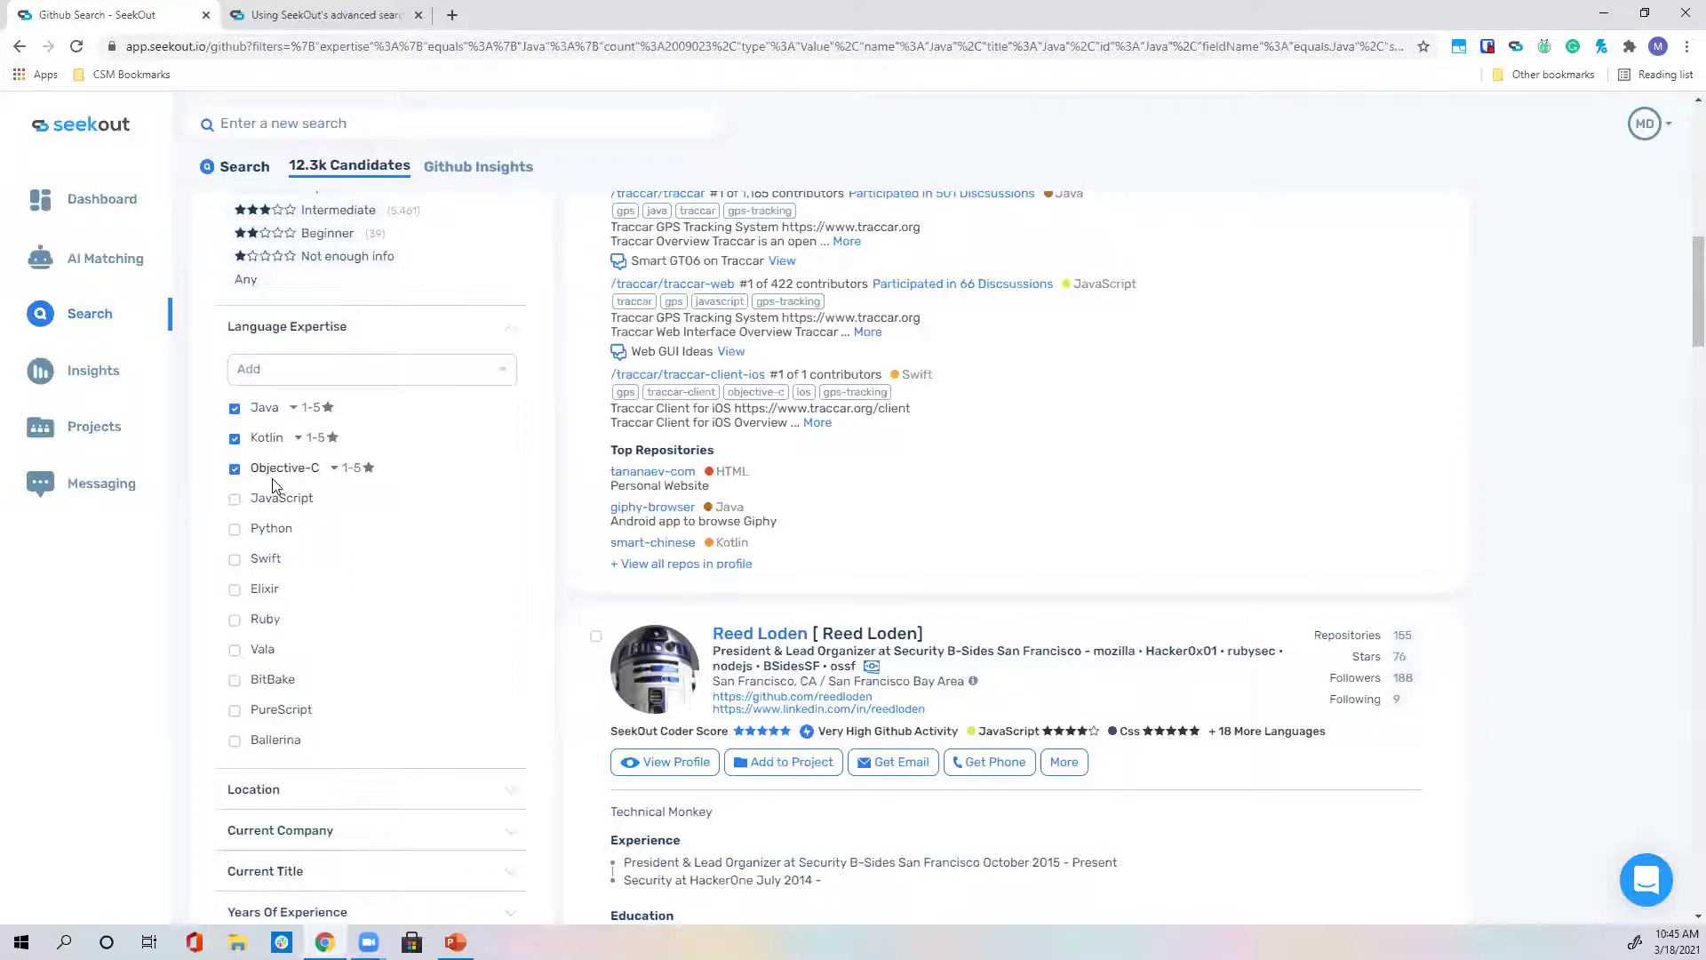
pyautogui.scroll(5, 272, 484)
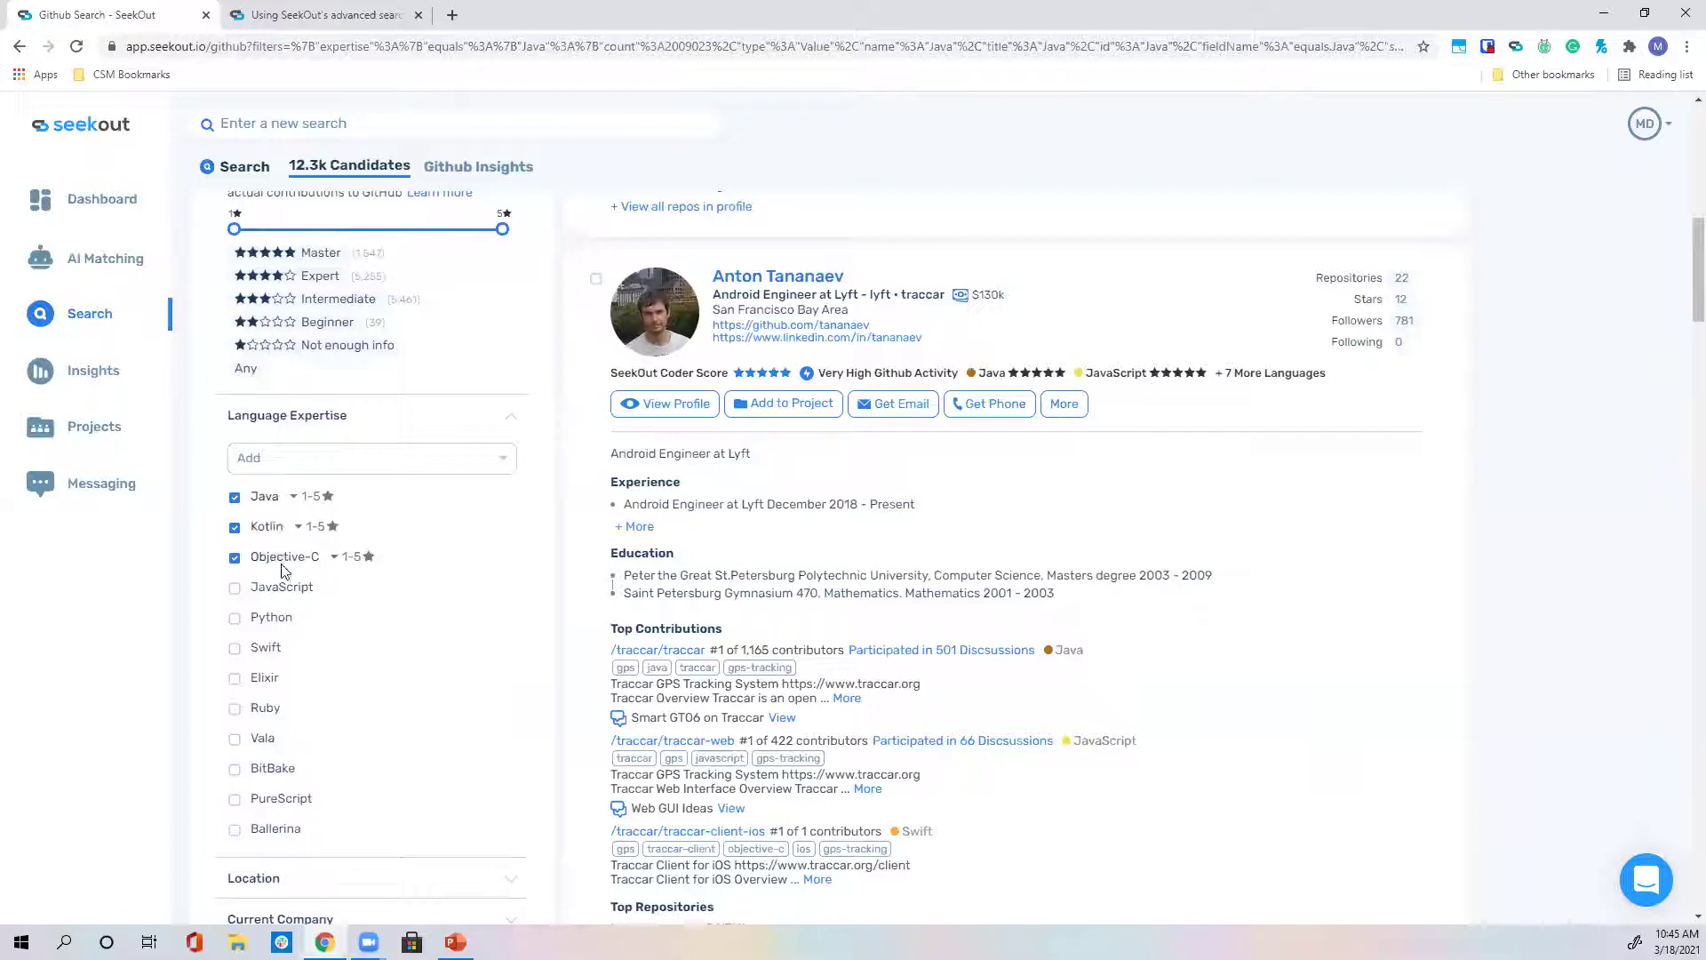
pyautogui.click(309, 457)
pyautogui.write('objec')
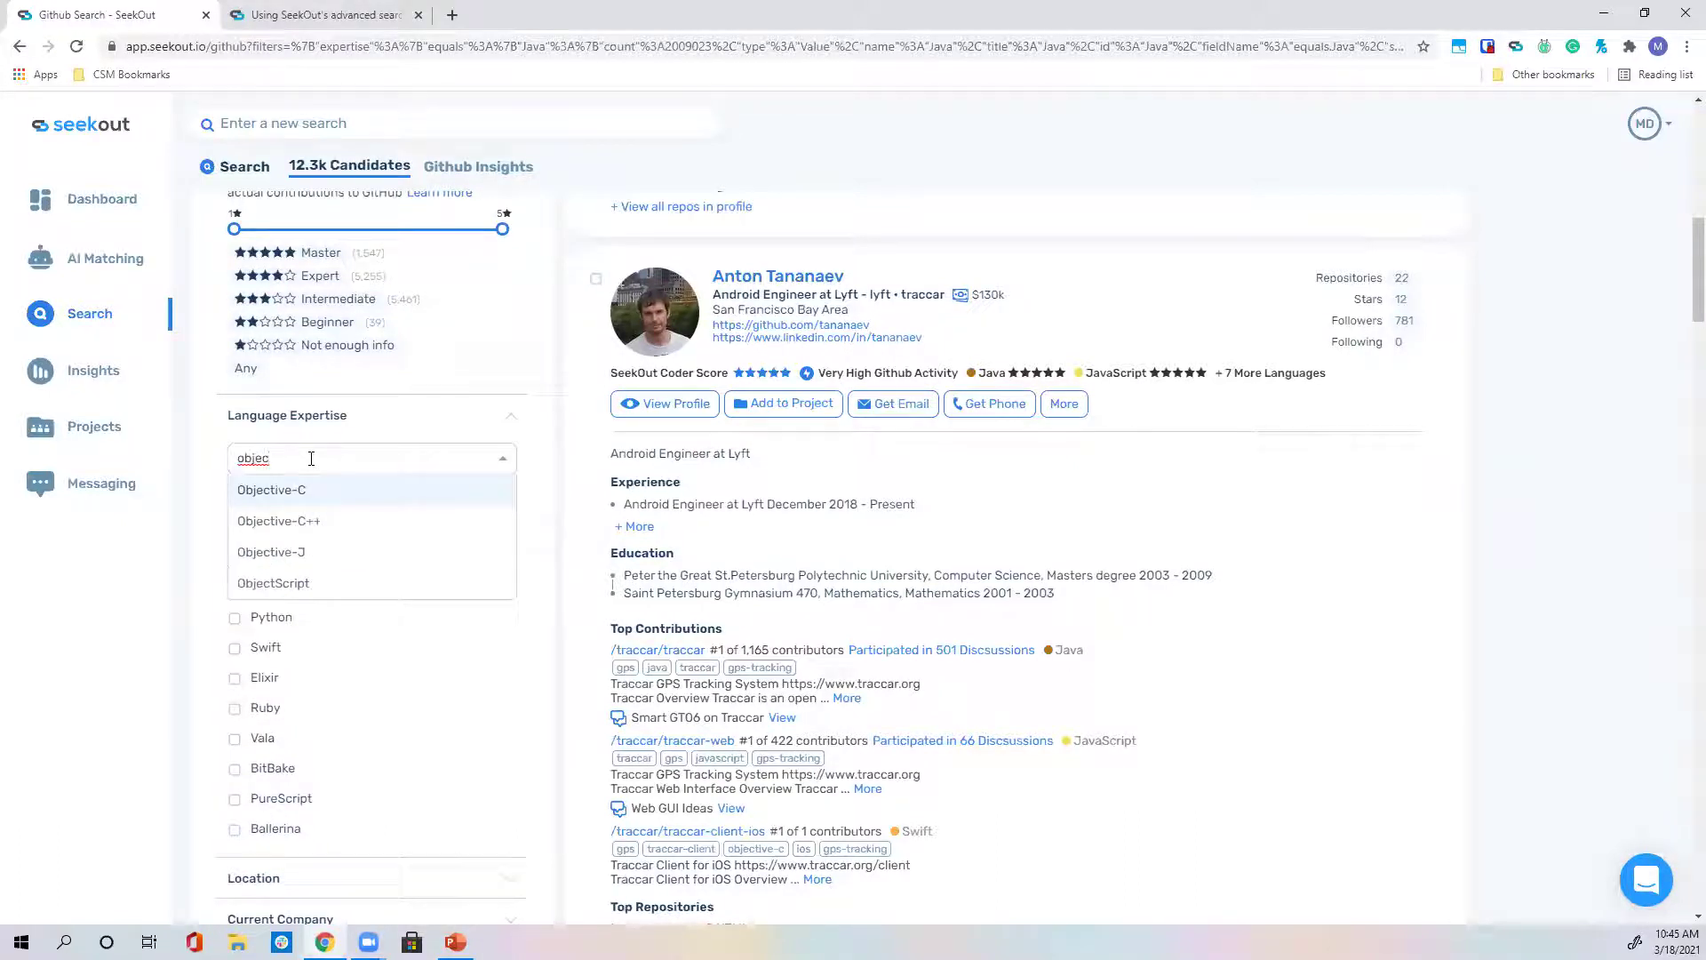
pyautogui.press('Return')
pyautogui.click(336, 412)
pyautogui.click(342, 409)
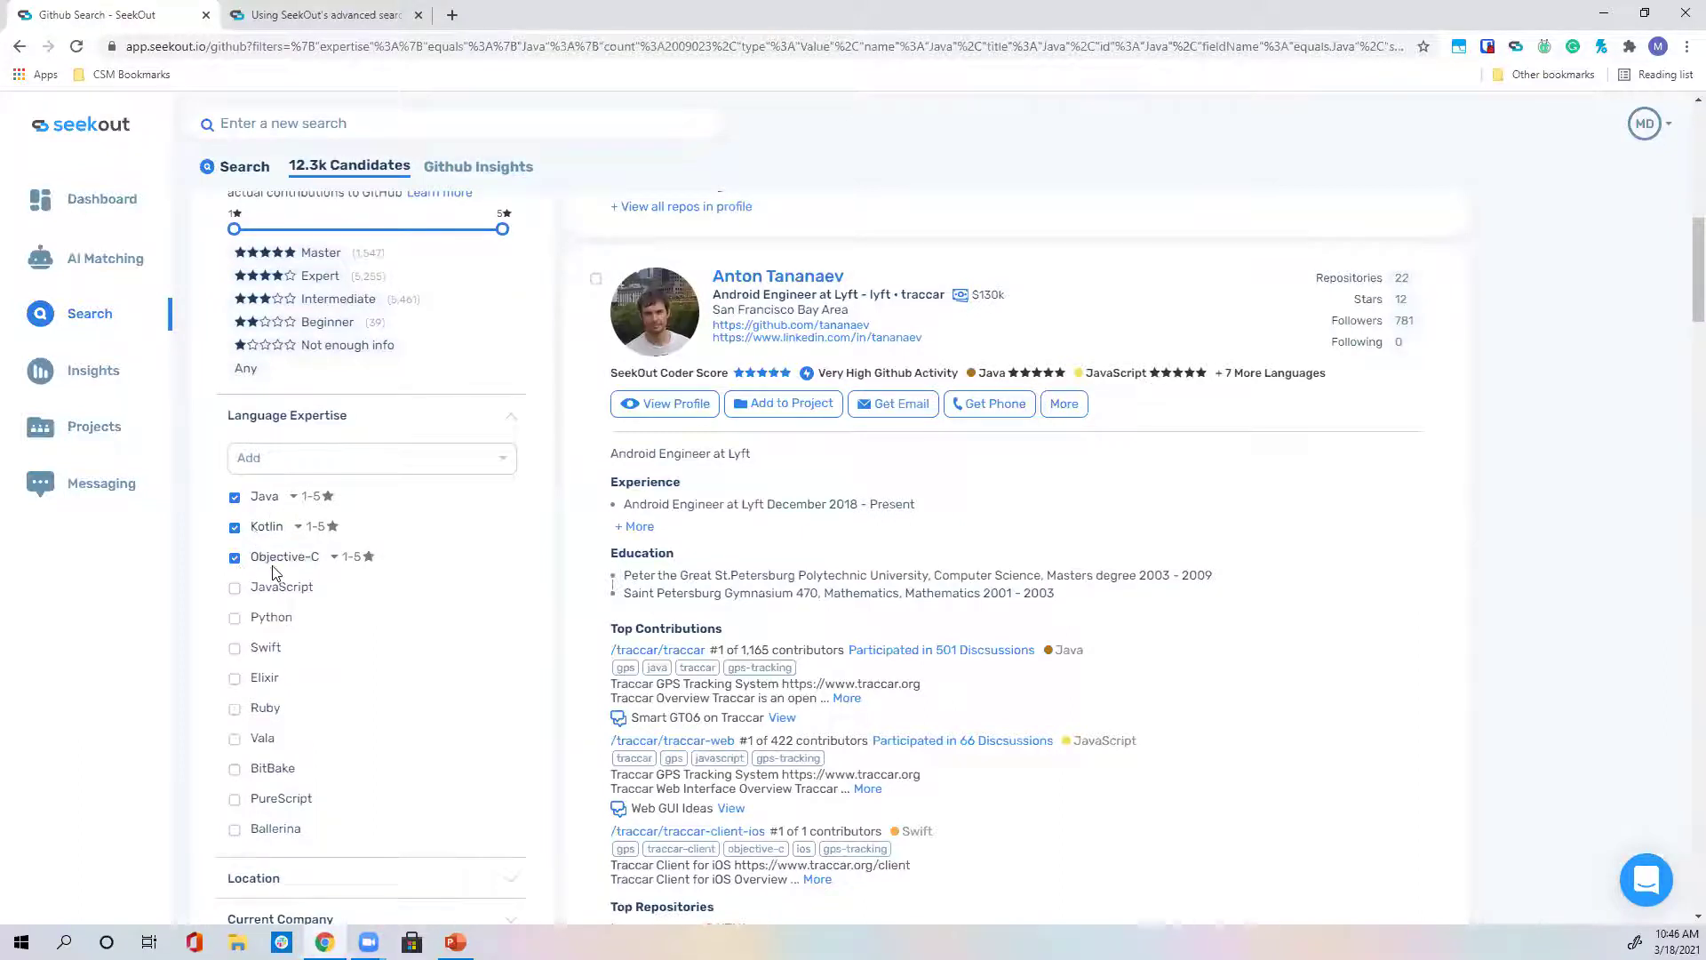
# Set the Kotlin expertise rating range to 5-5 stars.
pyautogui.scroll(-1, 276, 573)
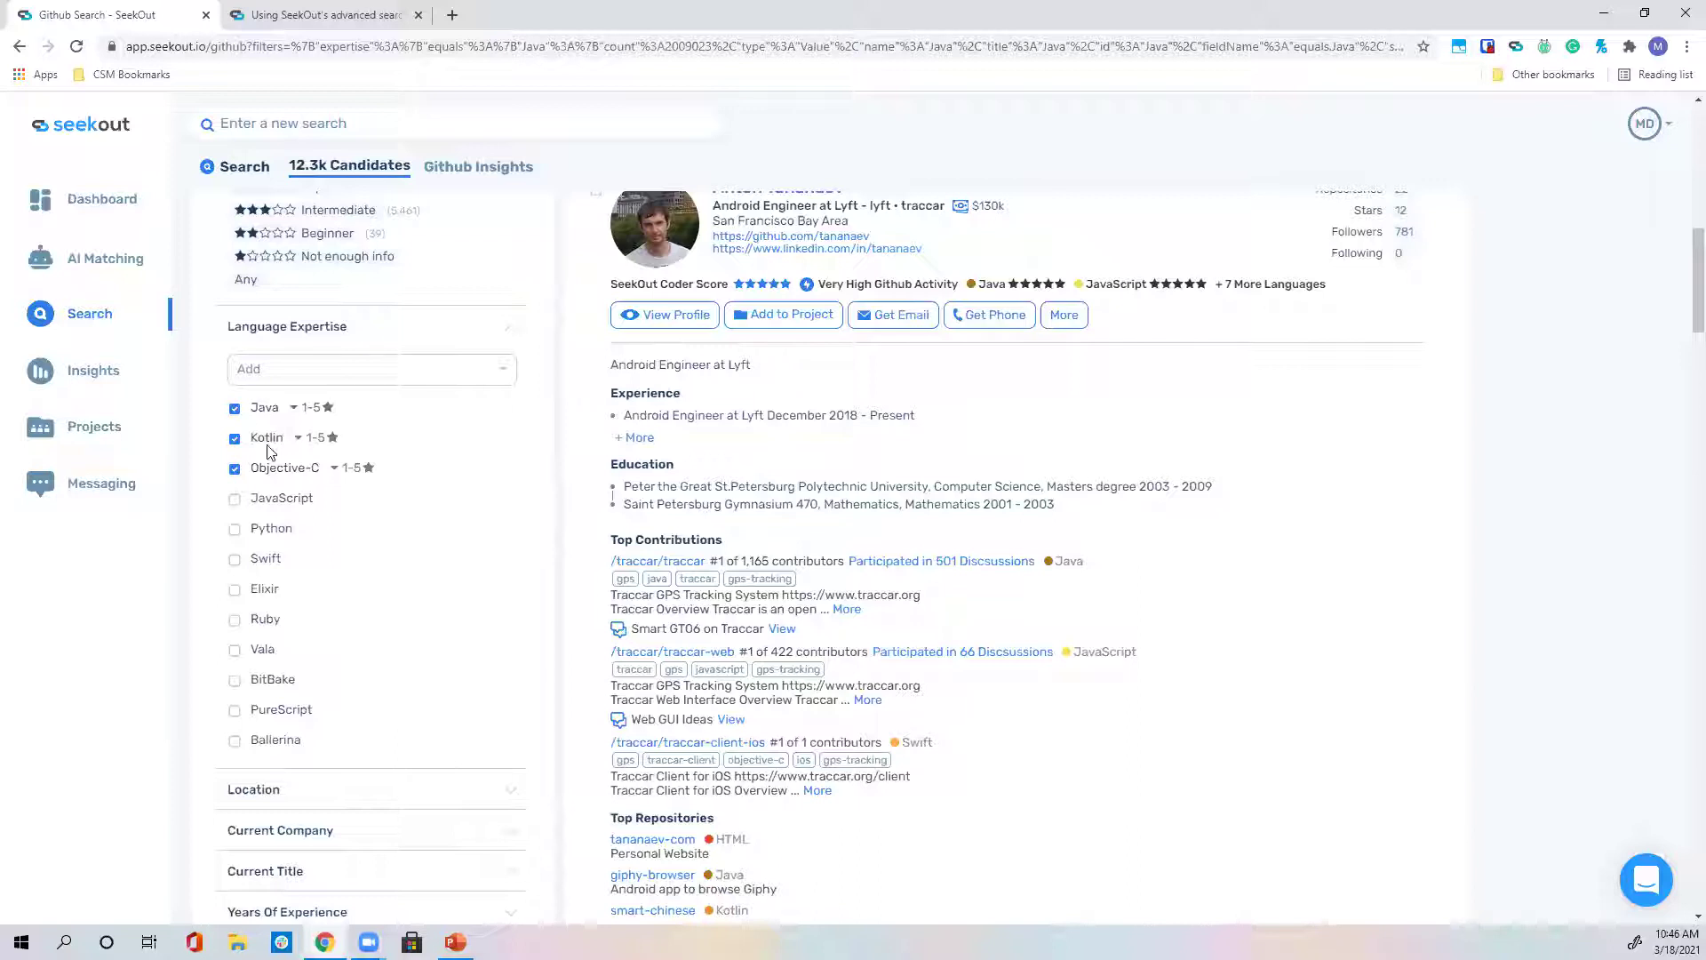
pyautogui.click(323, 442)
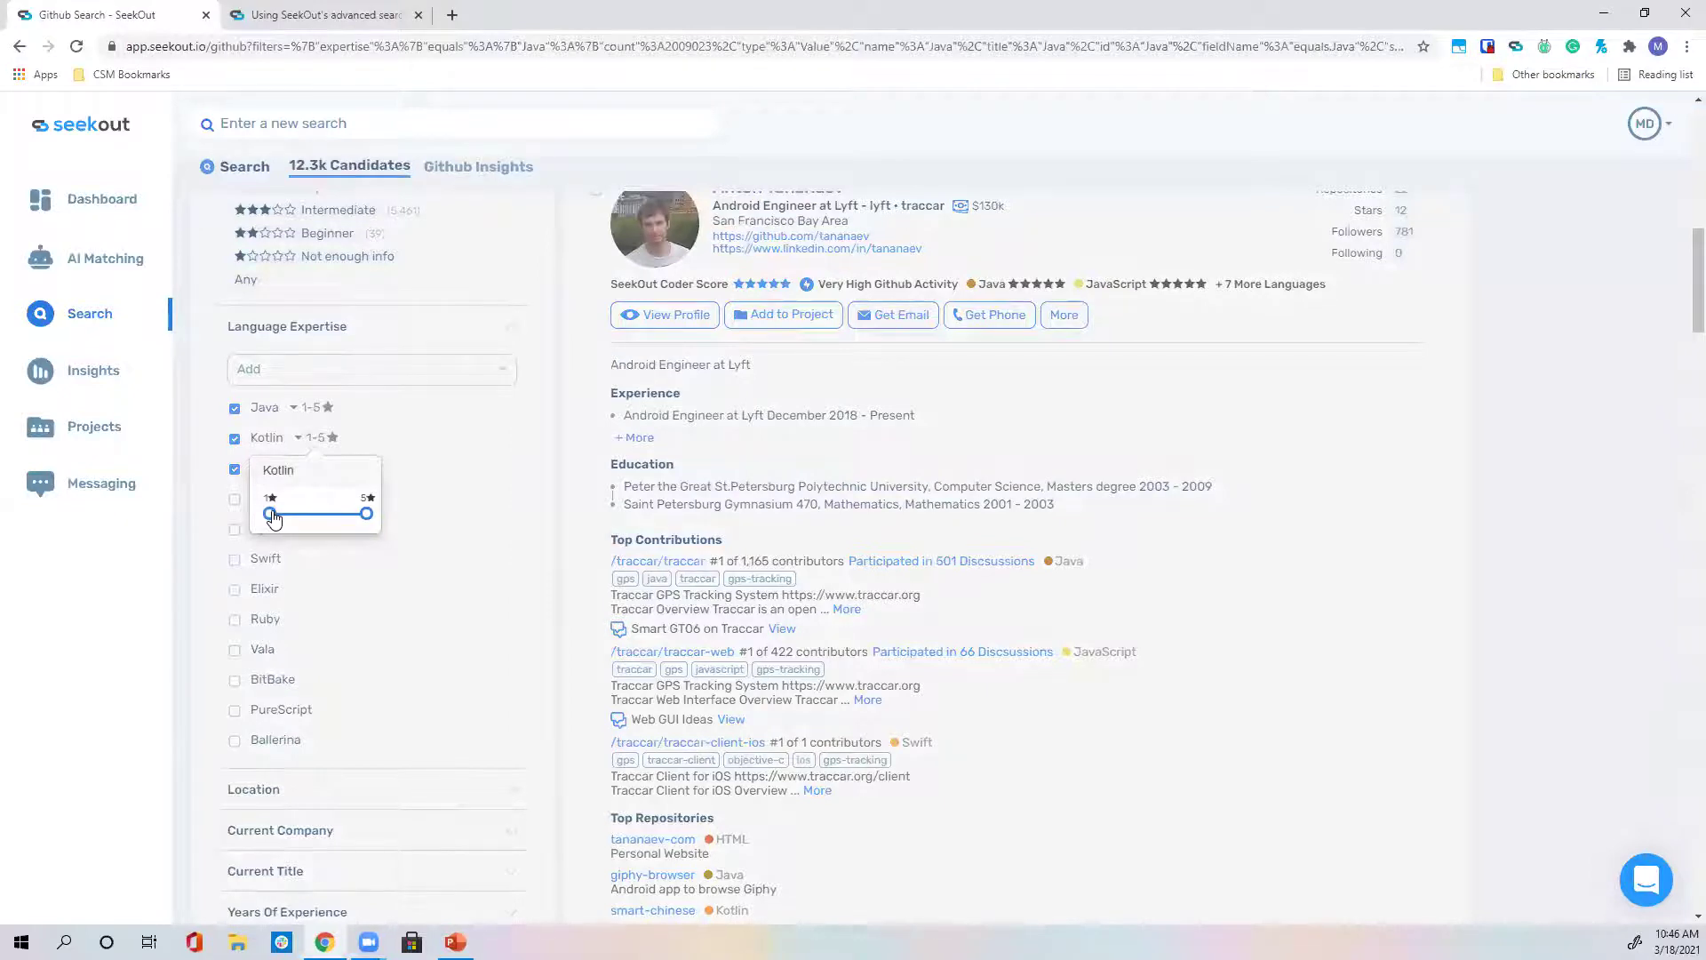
pyautogui.moveTo(273, 519); pyautogui.dragTo(363, 524)
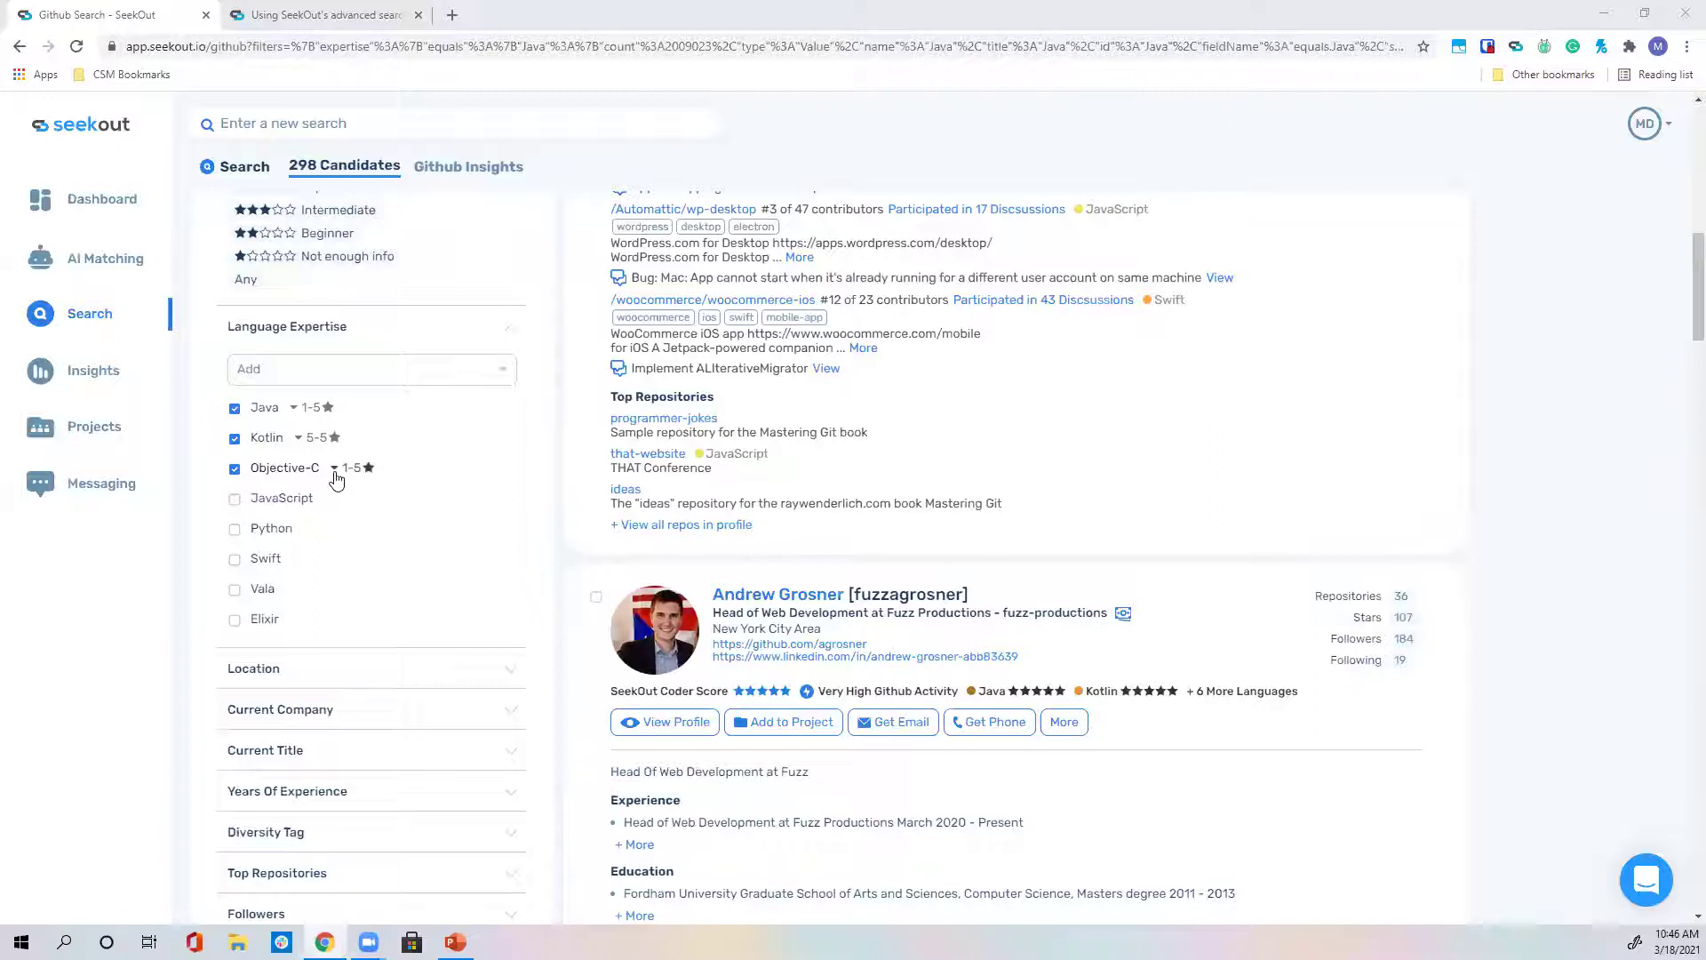
# Restrict the candidates to the country United States.
pyautogui.scroll(1, 337, 479)
pyautogui.scroll(3, 336, 480)
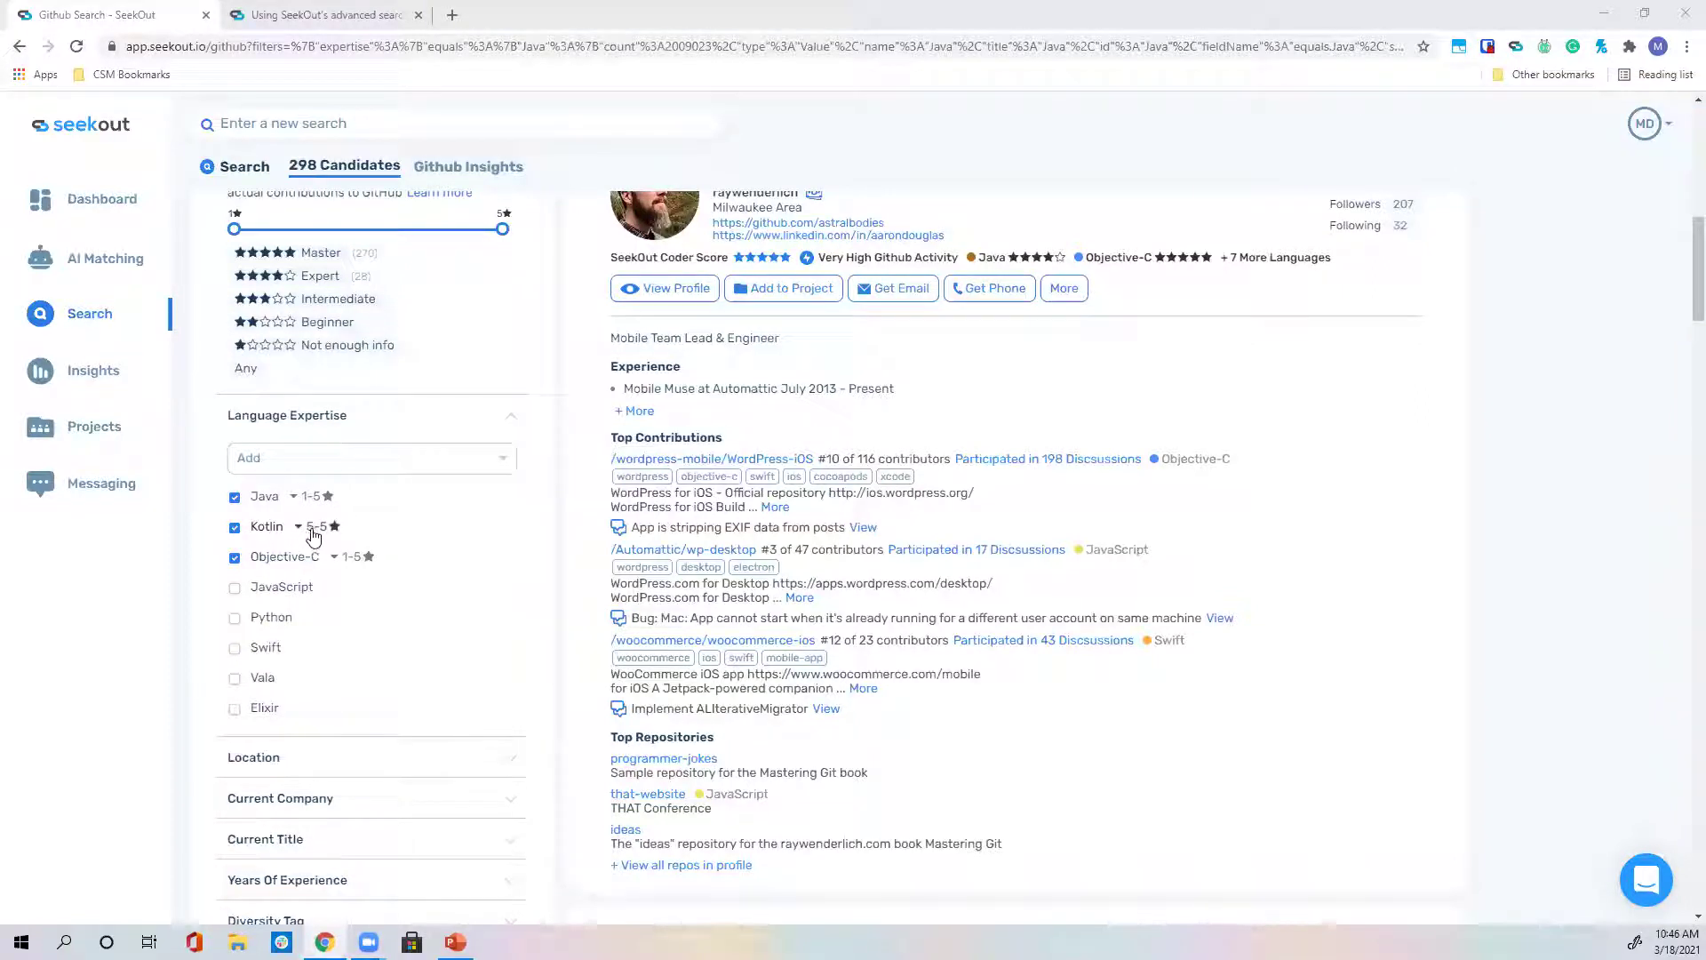
pyautogui.scroll(3, 651, 541)
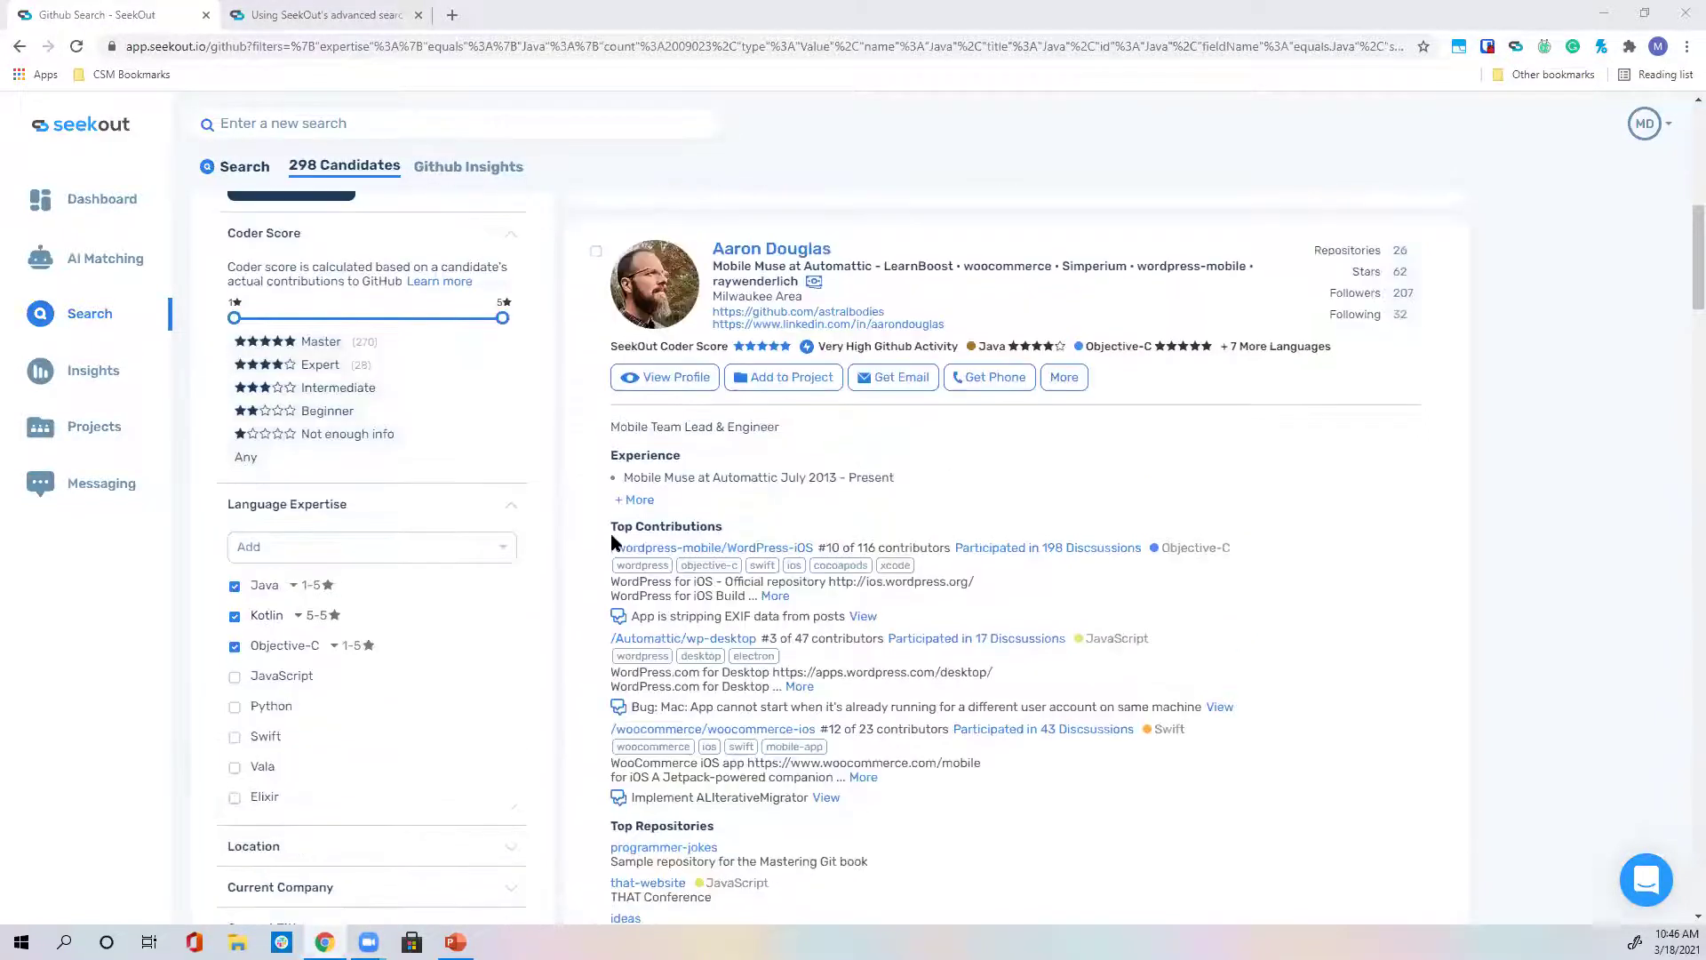
pyautogui.scroll(8, 651, 541)
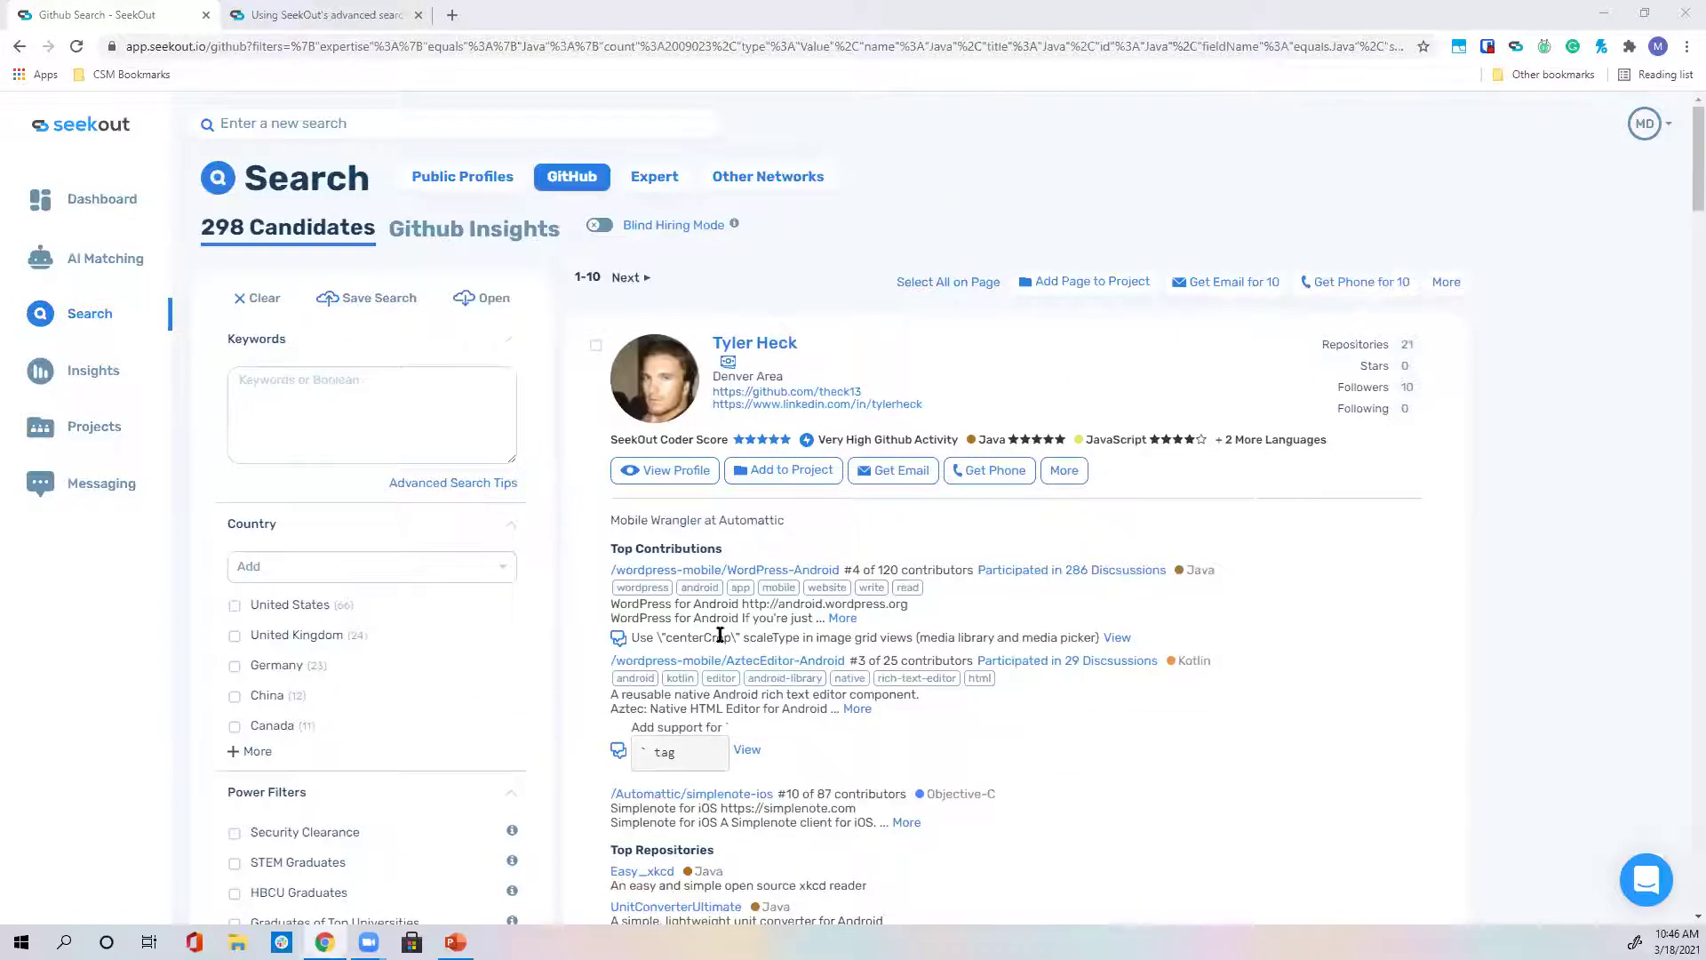
pyautogui.click(235, 606)
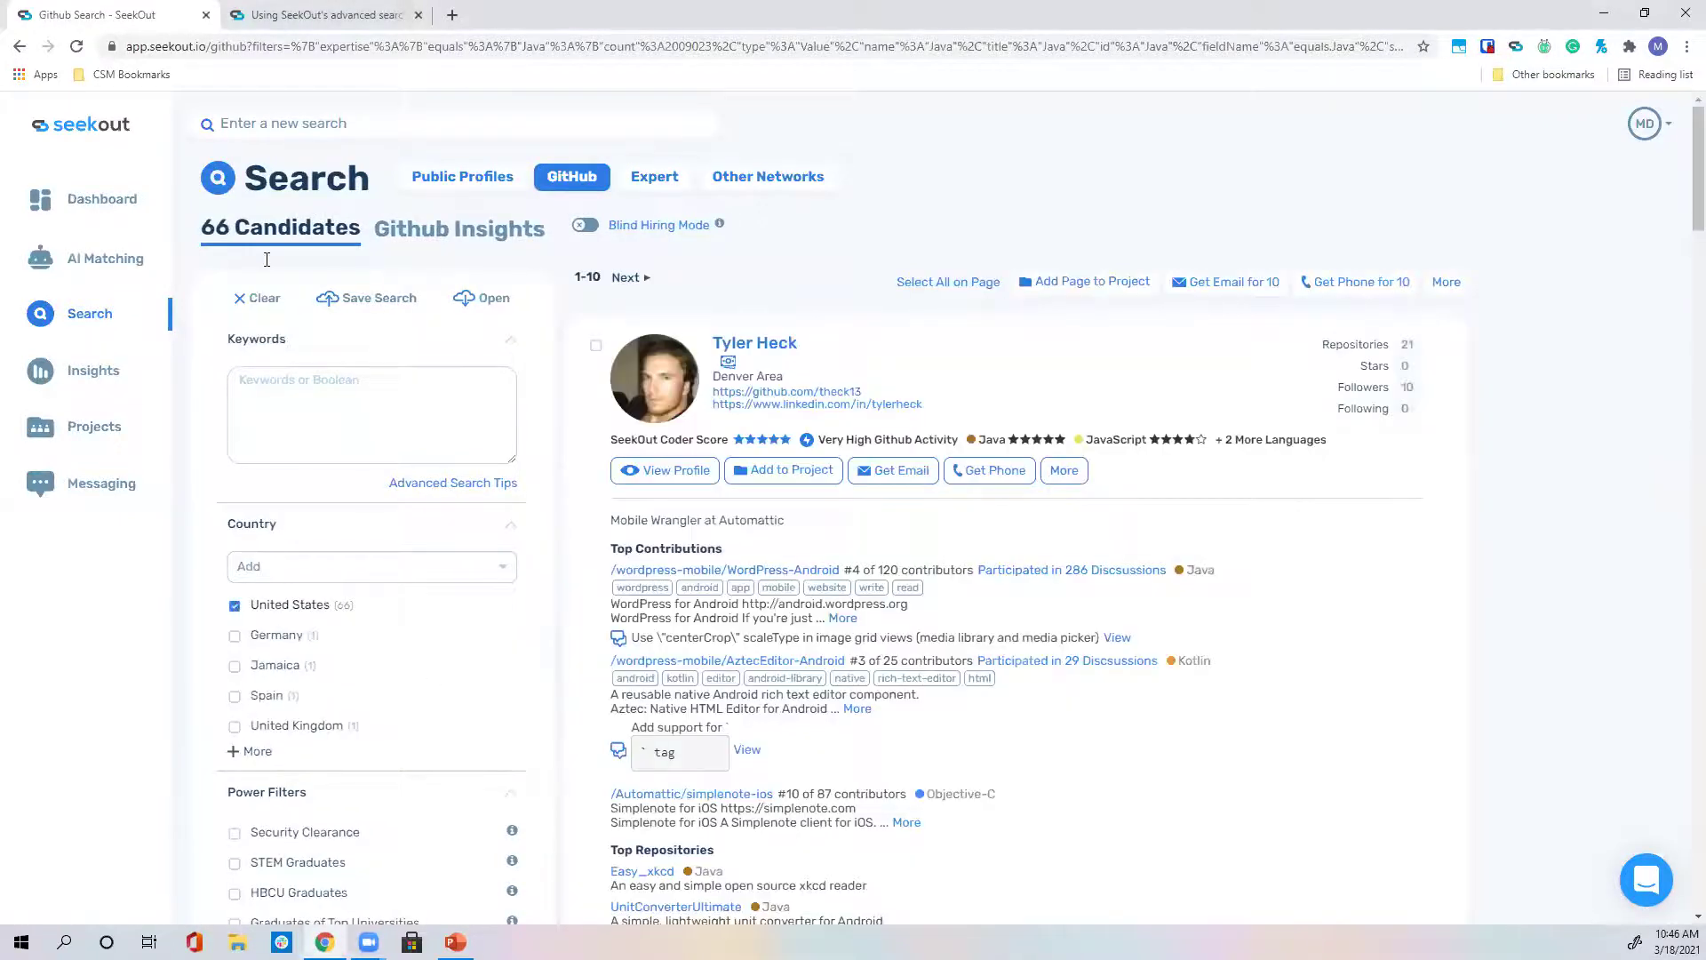
# Widen the Kotlin expertise rating range to 4-5 stars.
pyautogui.scroll(-6, 321, 713)
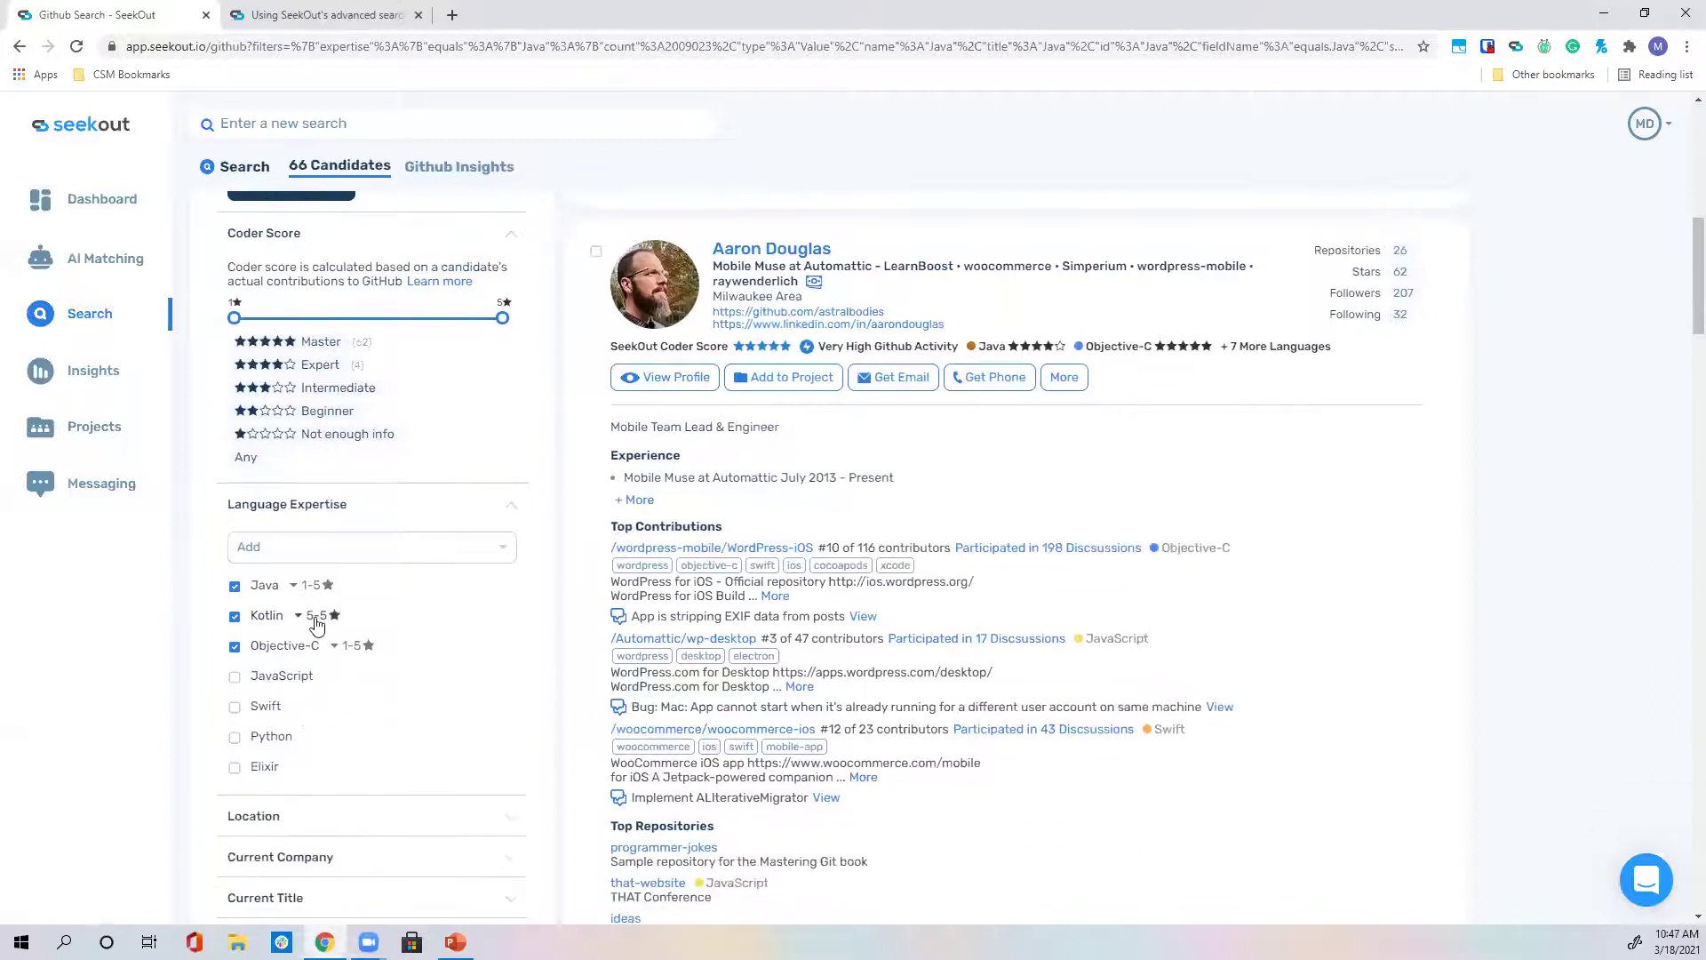
pyautogui.click(320, 615)
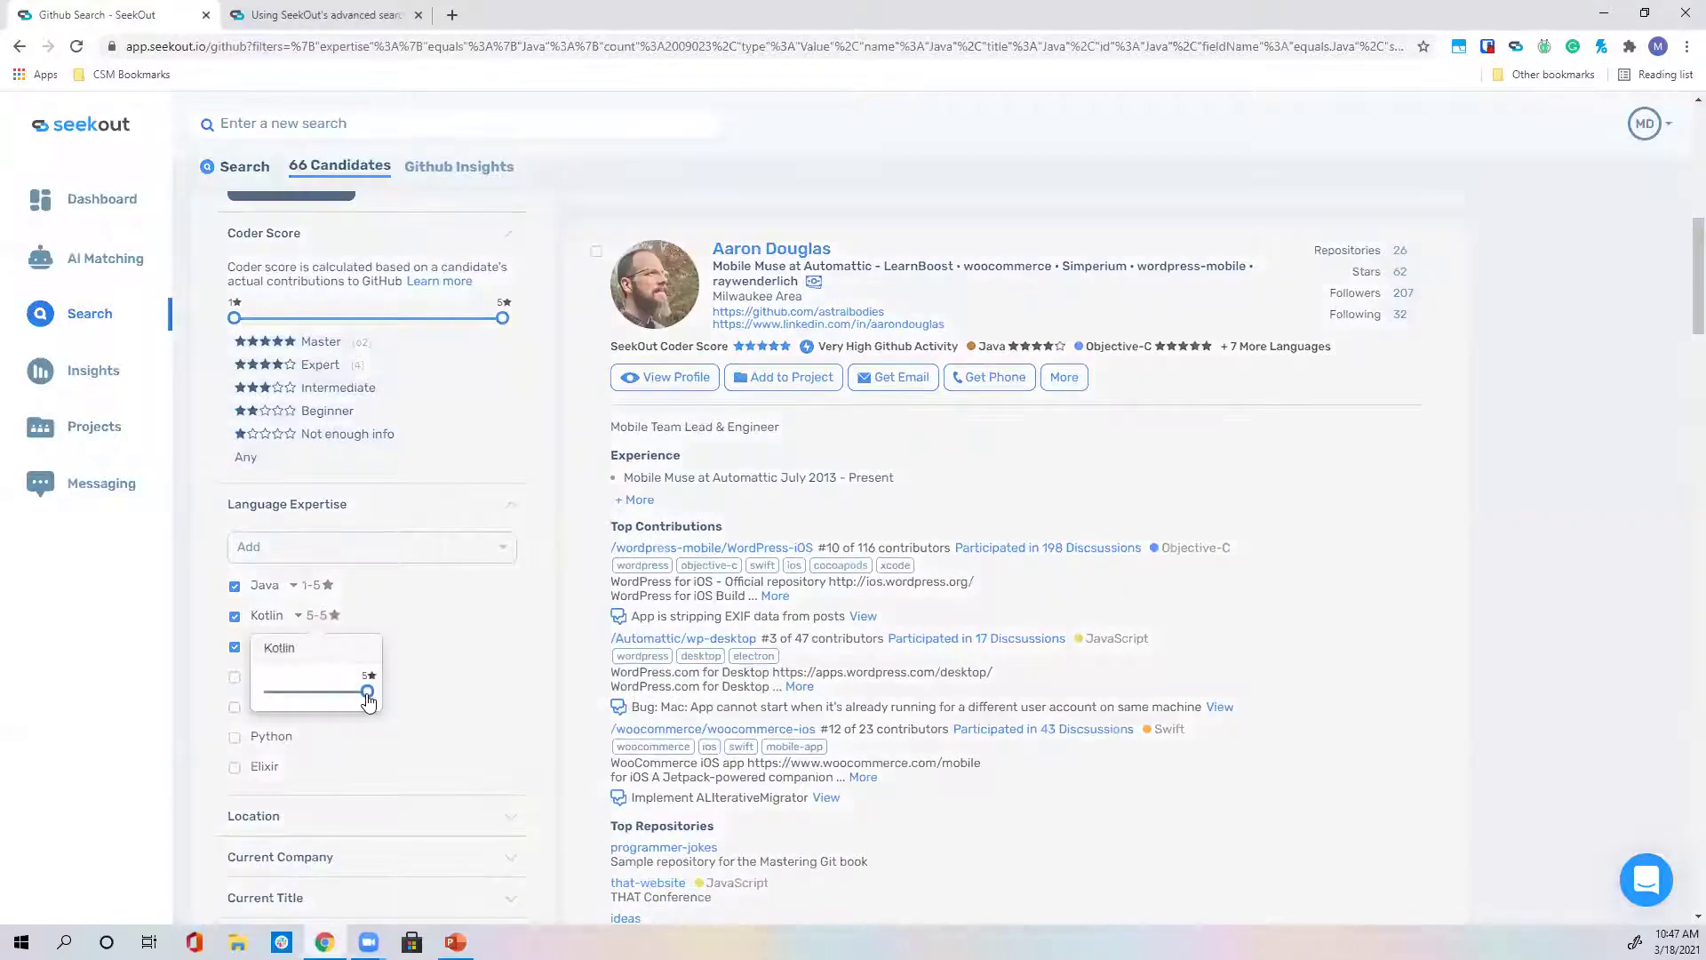
pyautogui.moveTo(367, 692); pyautogui.dragTo(353, 701)
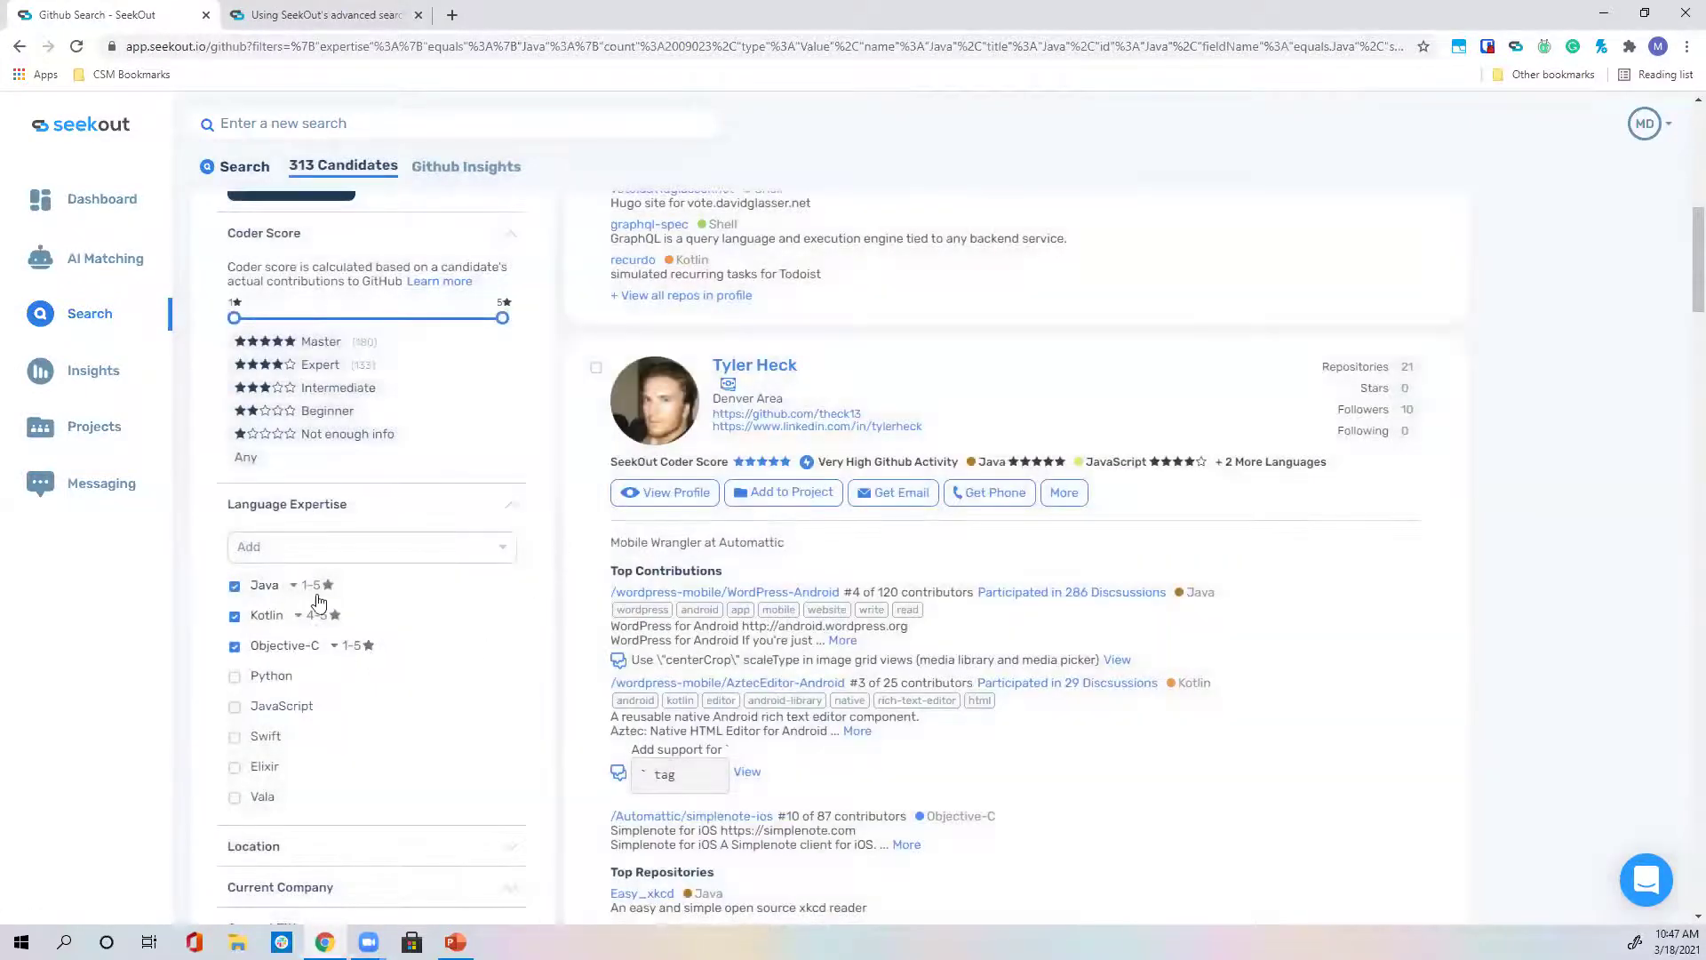
# Set the expertise rating ranges of both Java and Objective-C to 3-5 stars.
pyautogui.click(312, 584)
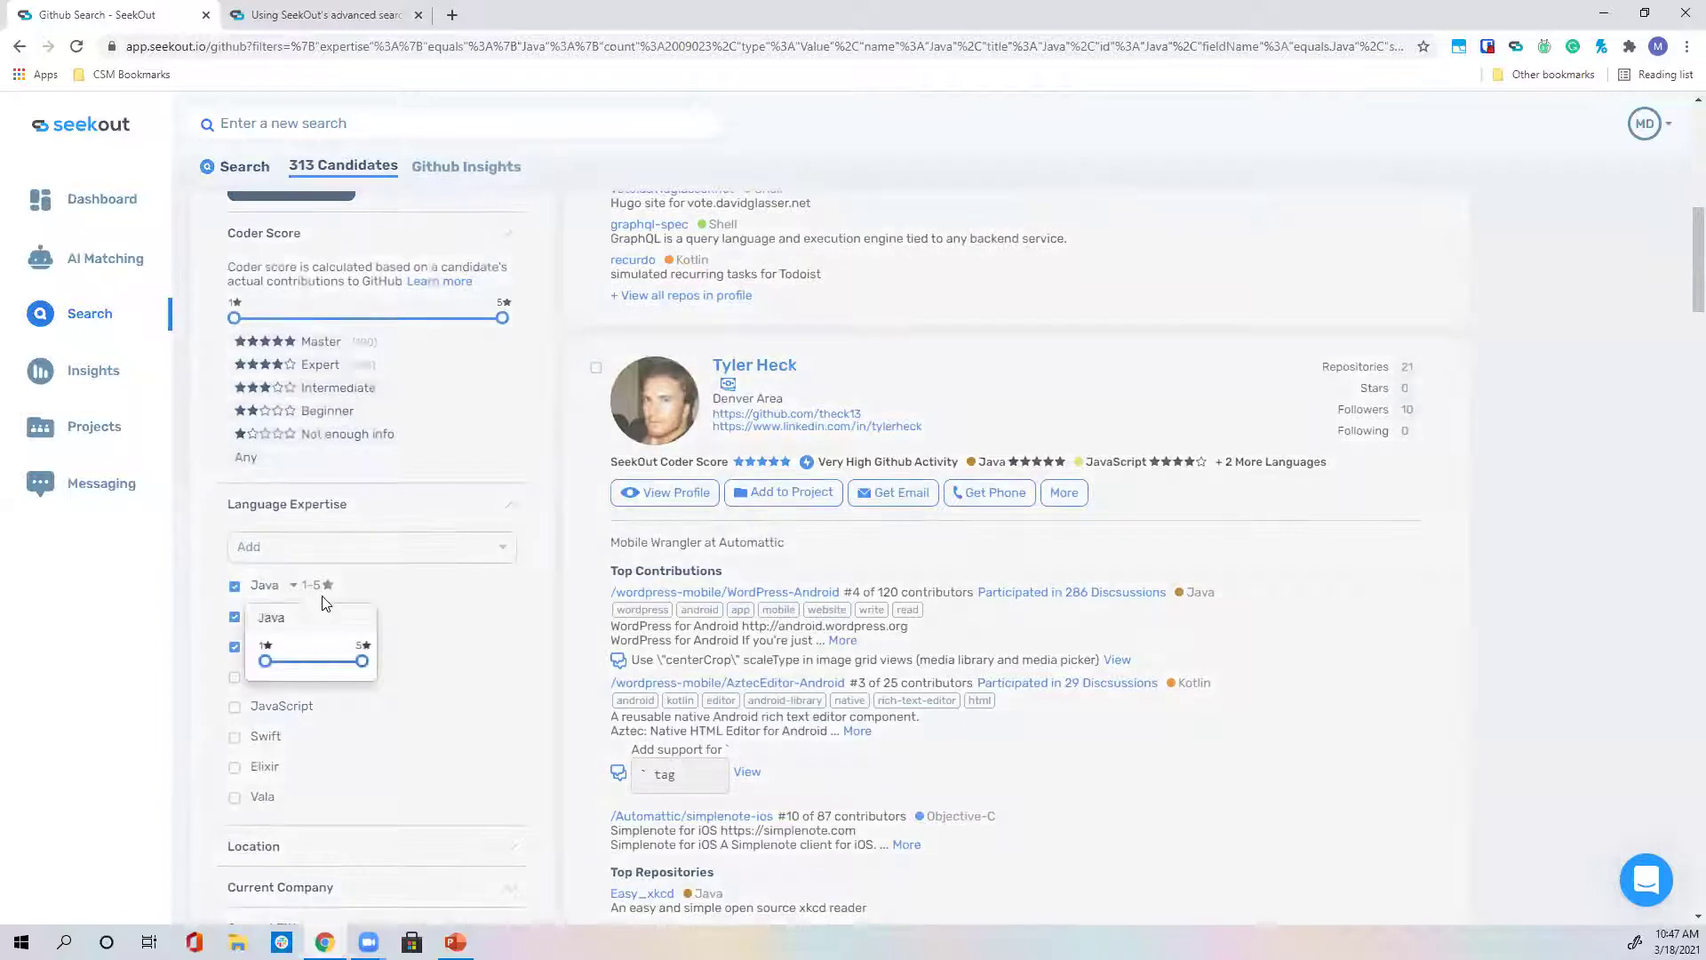
pyautogui.moveTo(266, 662); pyautogui.dragTo(317, 673)
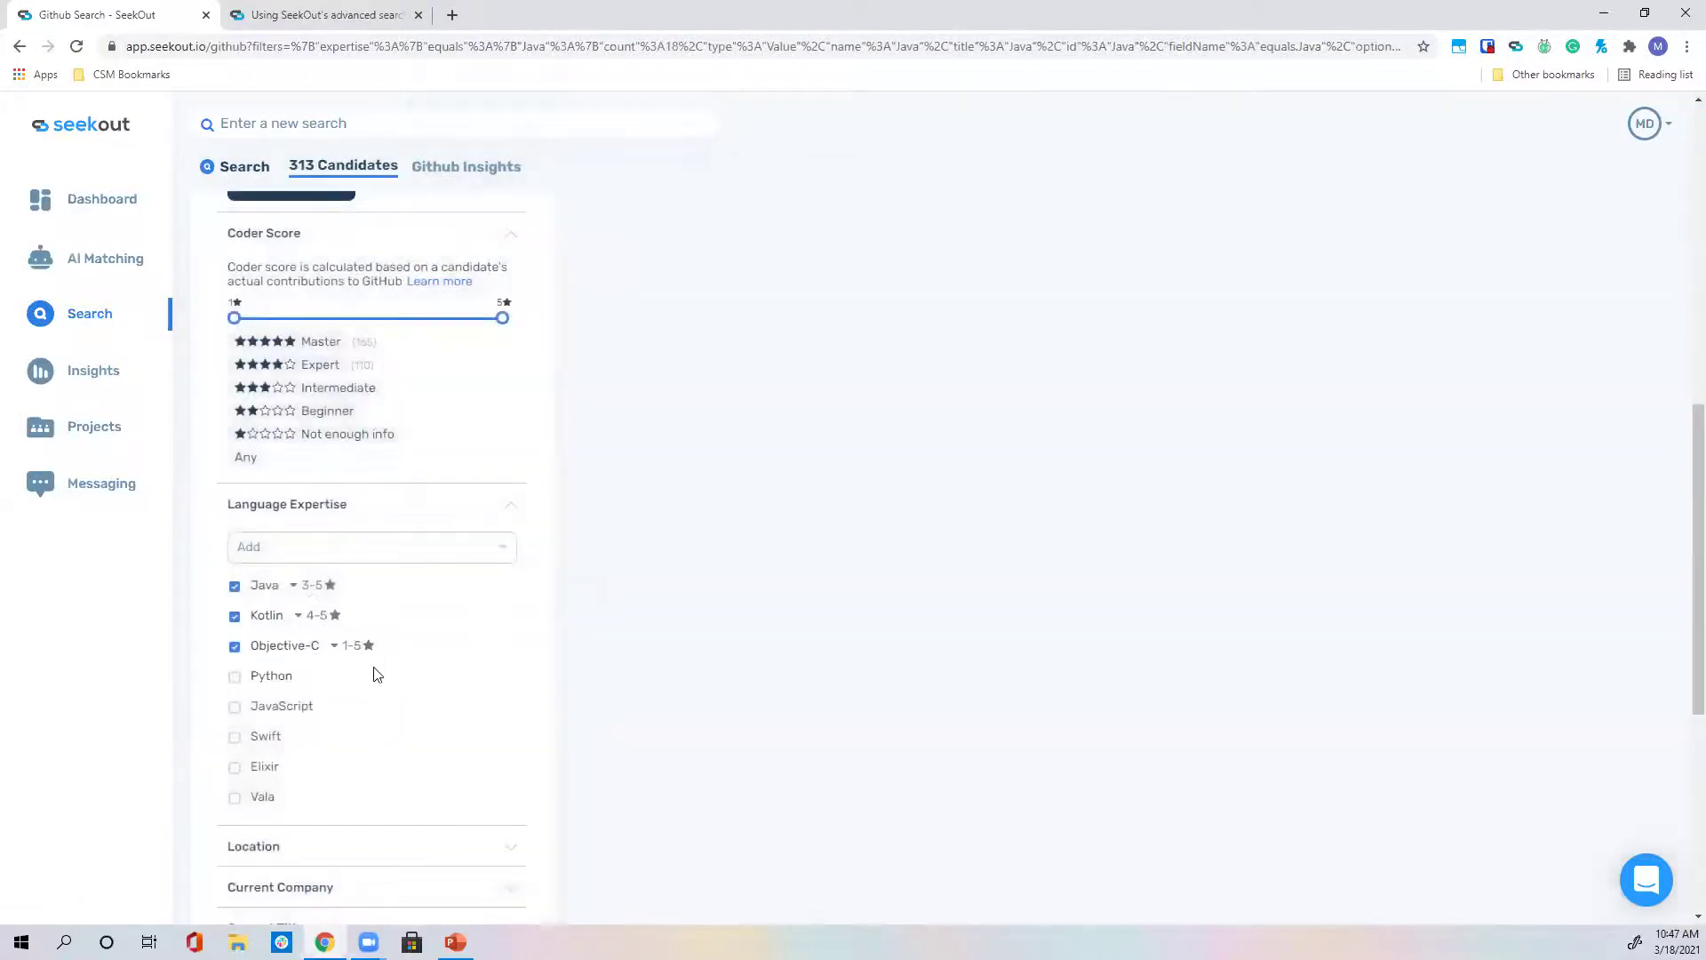
pyautogui.click(338, 653)
pyautogui.moveTo(302, 721); pyautogui.dragTo(354, 722)
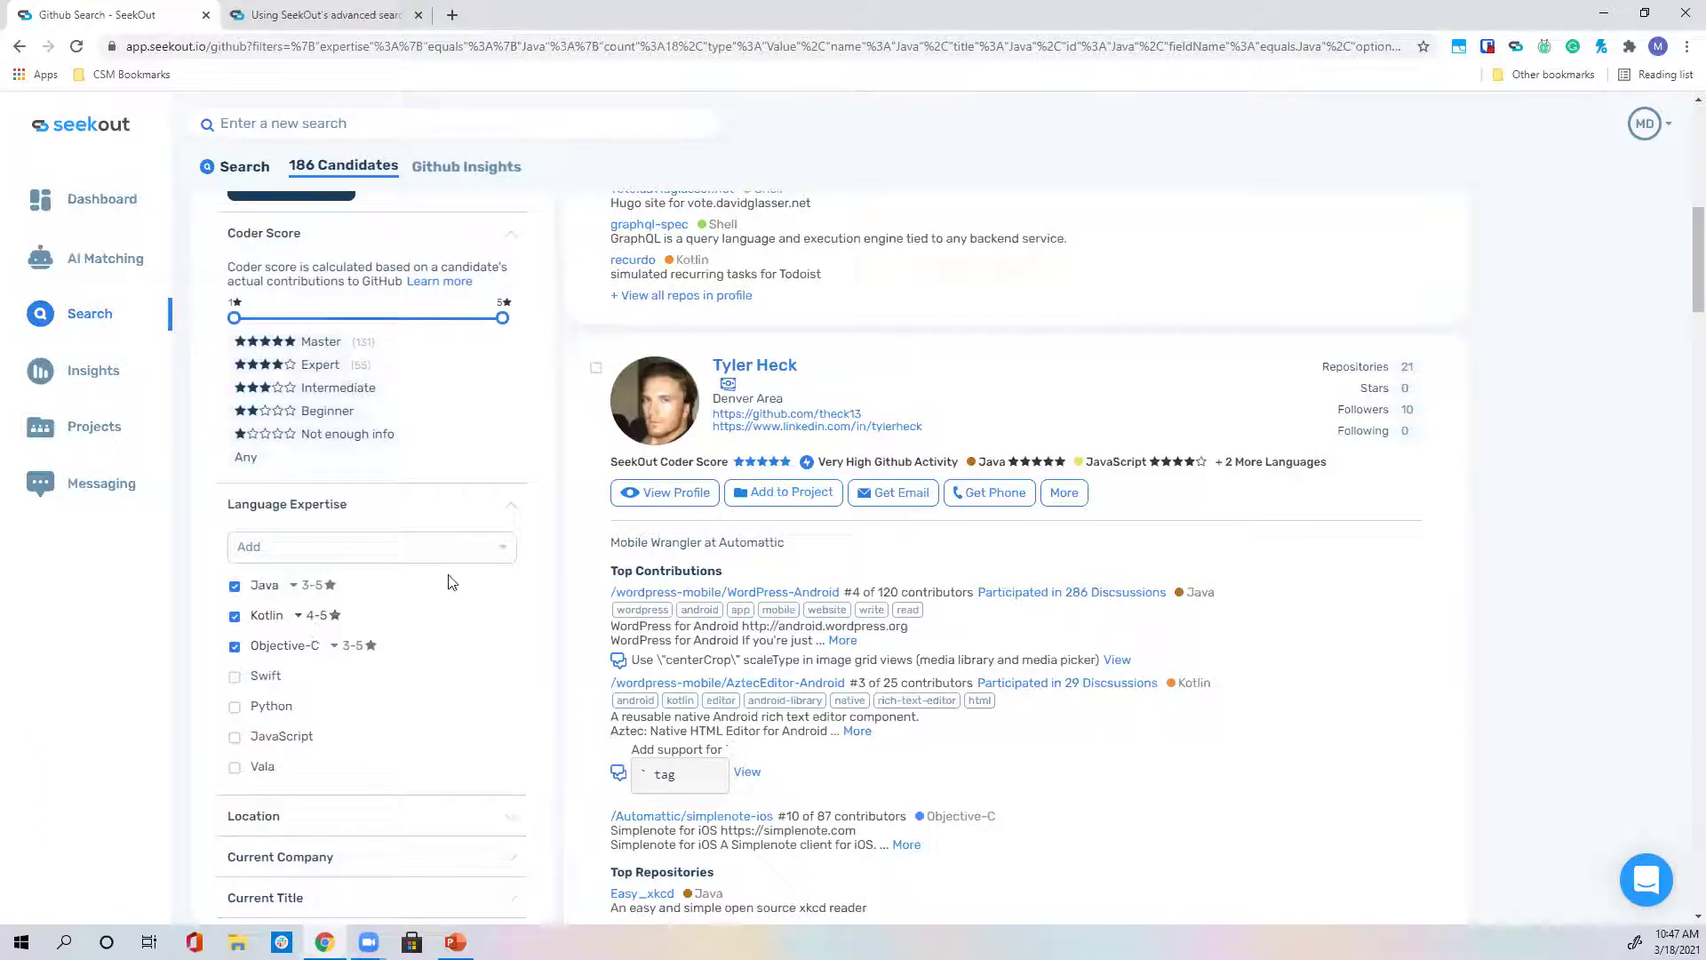
# Review the applied country and language filters and expand the Location filter to examine its suggested areas.
pyautogui.scroll(4, 467, 656)
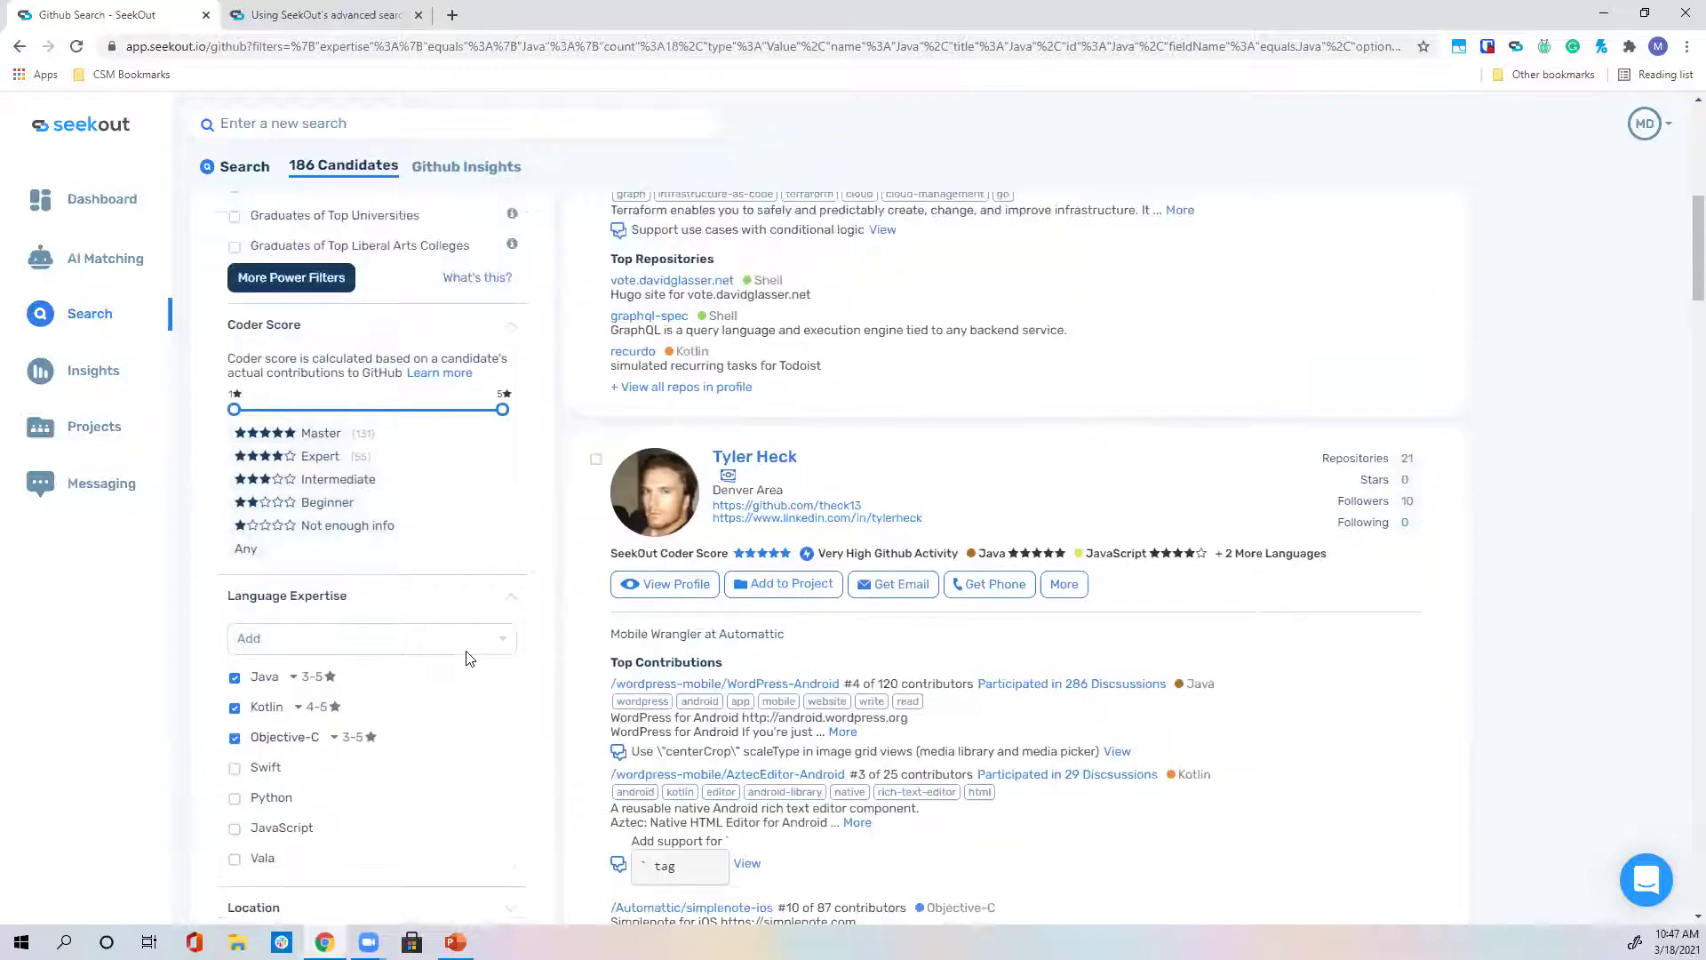
pyautogui.scroll(4, 468, 658)
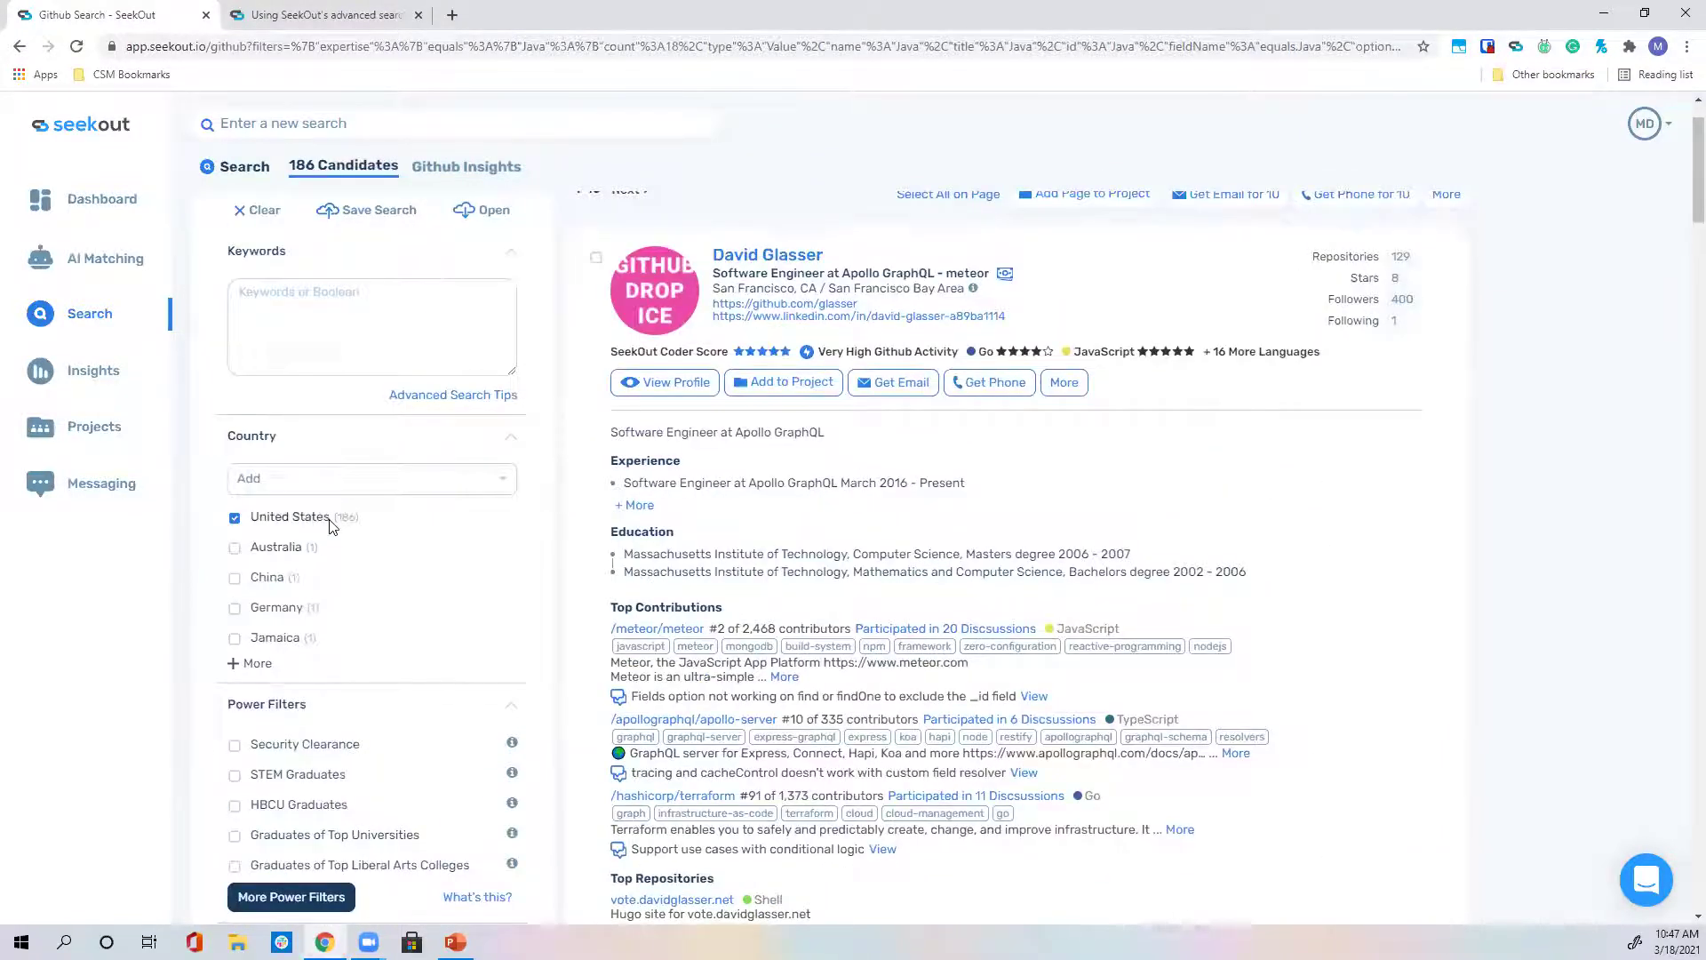
pyautogui.scroll(-7, 431, 638)
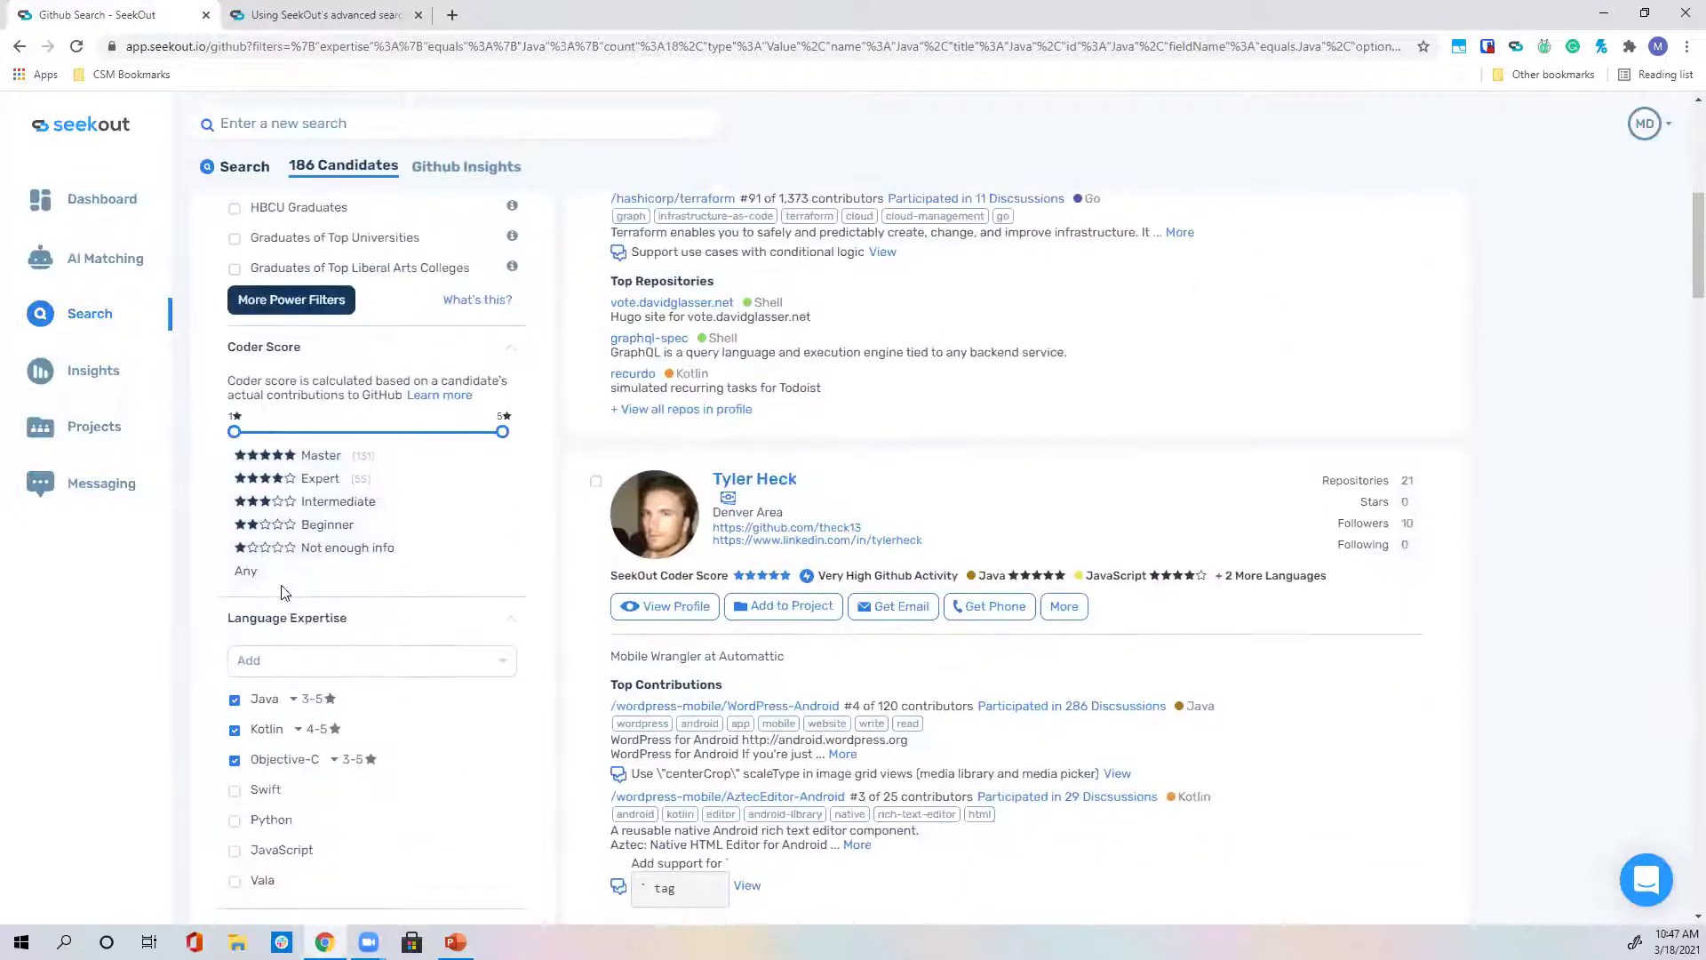
pyautogui.scroll(-1, 289, 613)
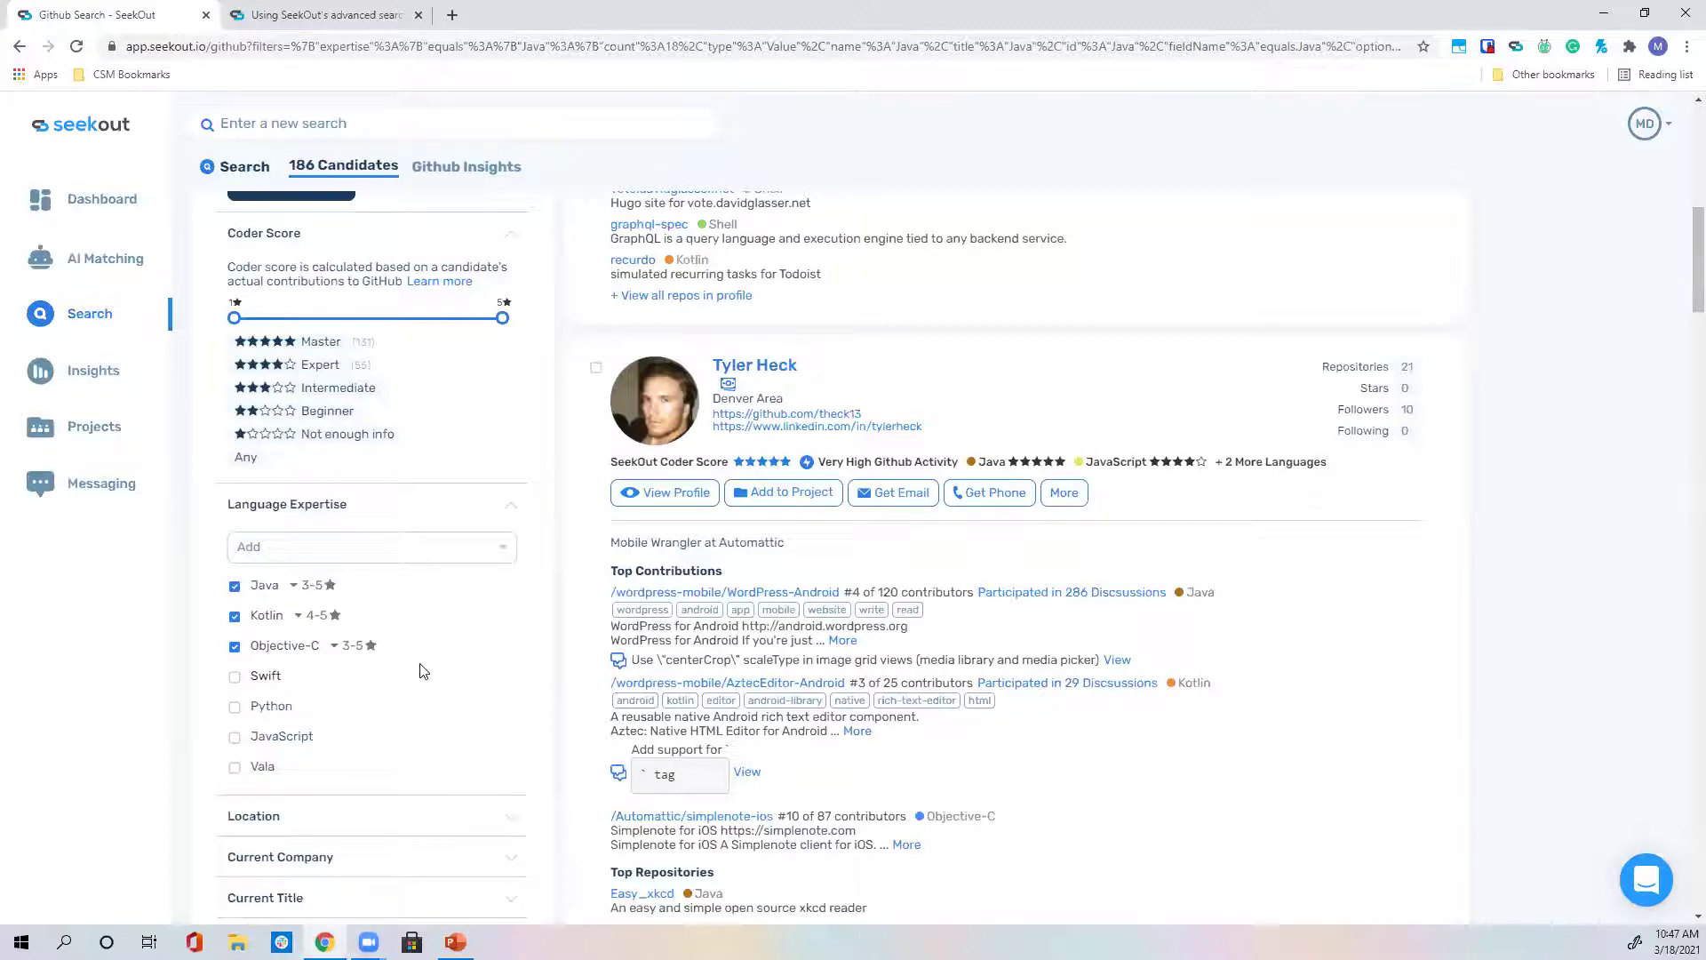
pyautogui.scroll(-5, 479, 673)
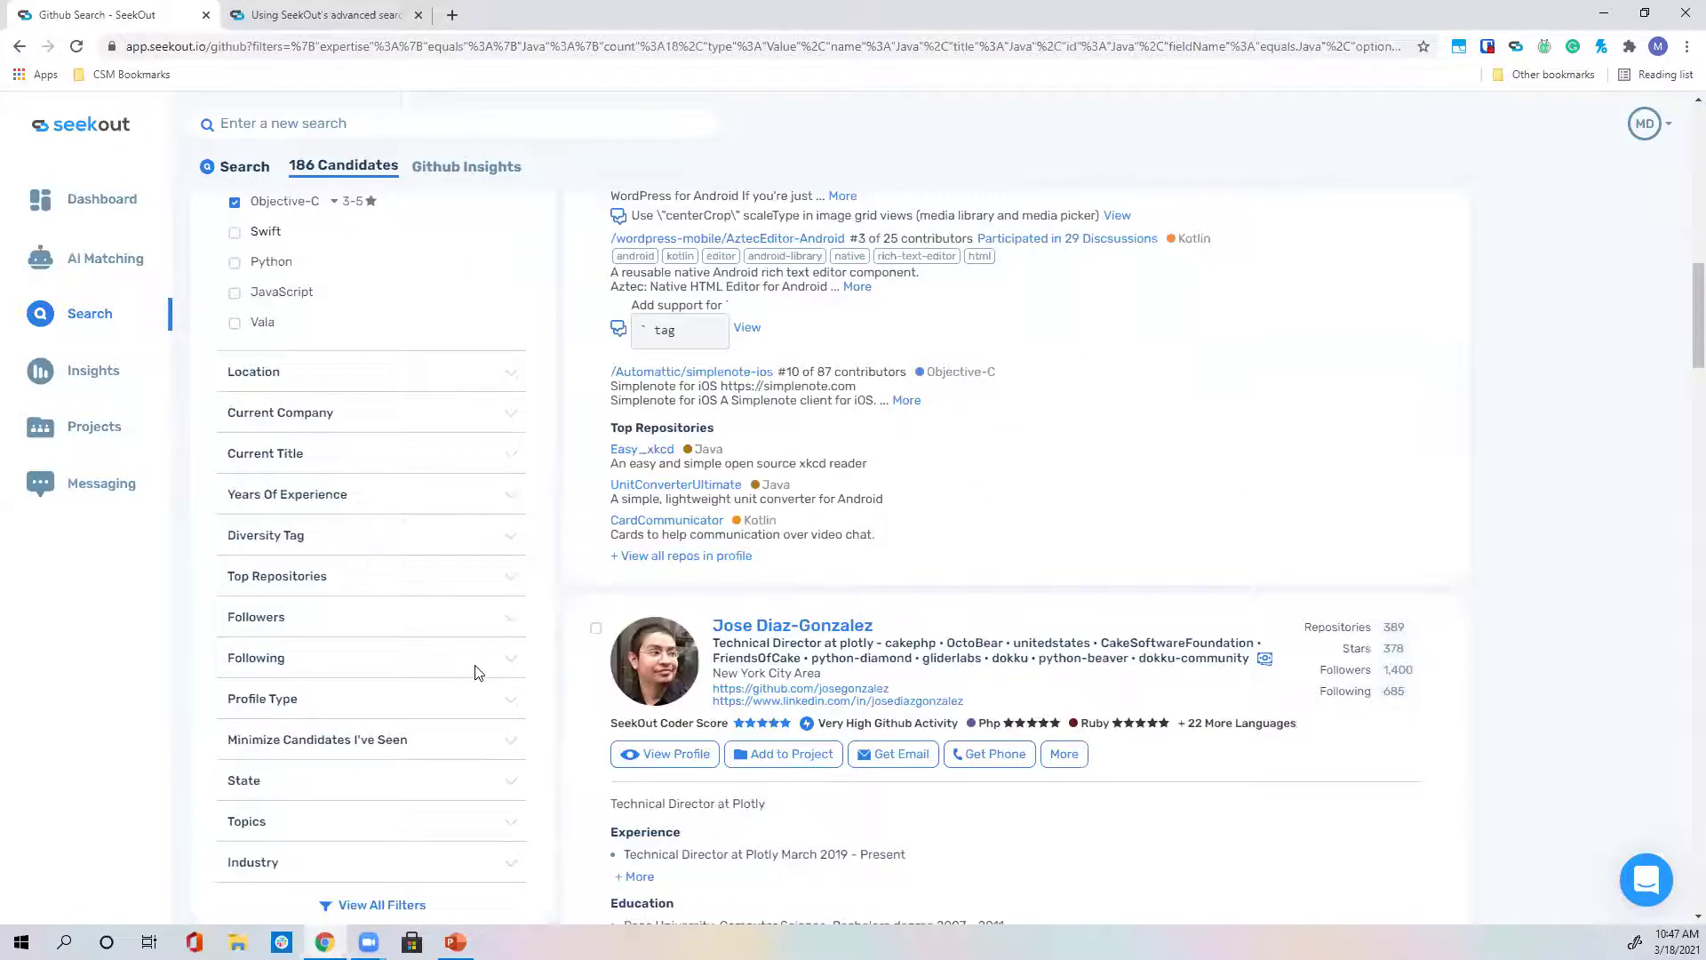
pyautogui.click(432, 371)
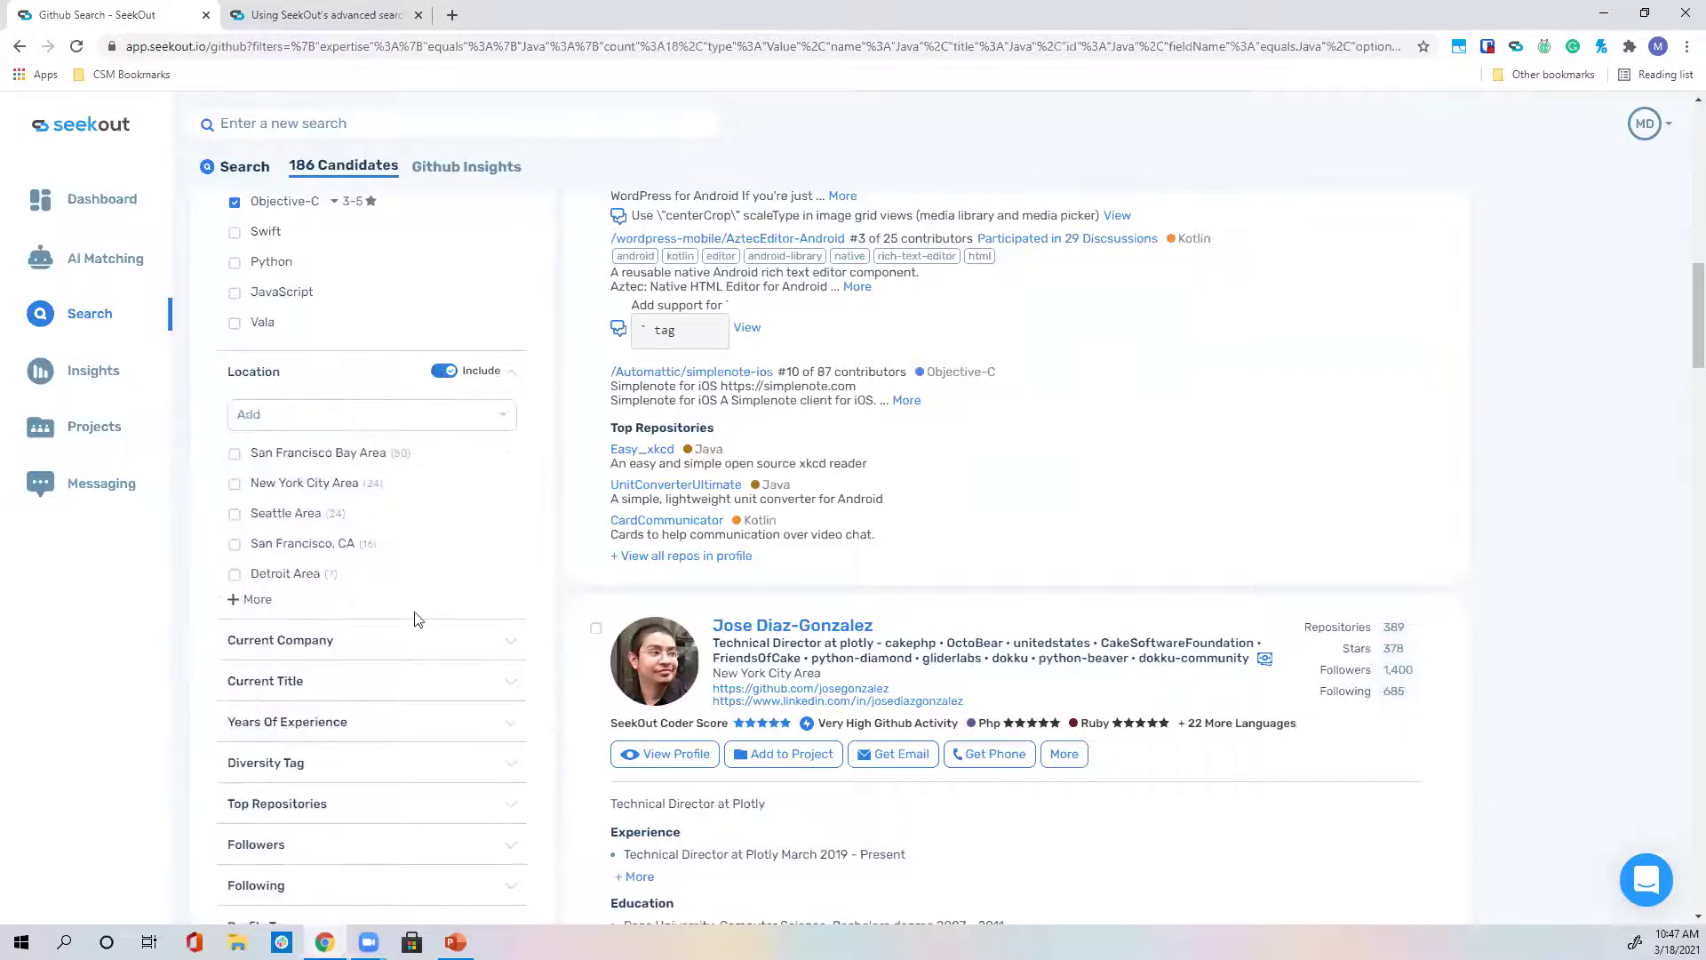
pyautogui.scroll(2, 776, 530)
pyautogui.scroll(10, 776, 530)
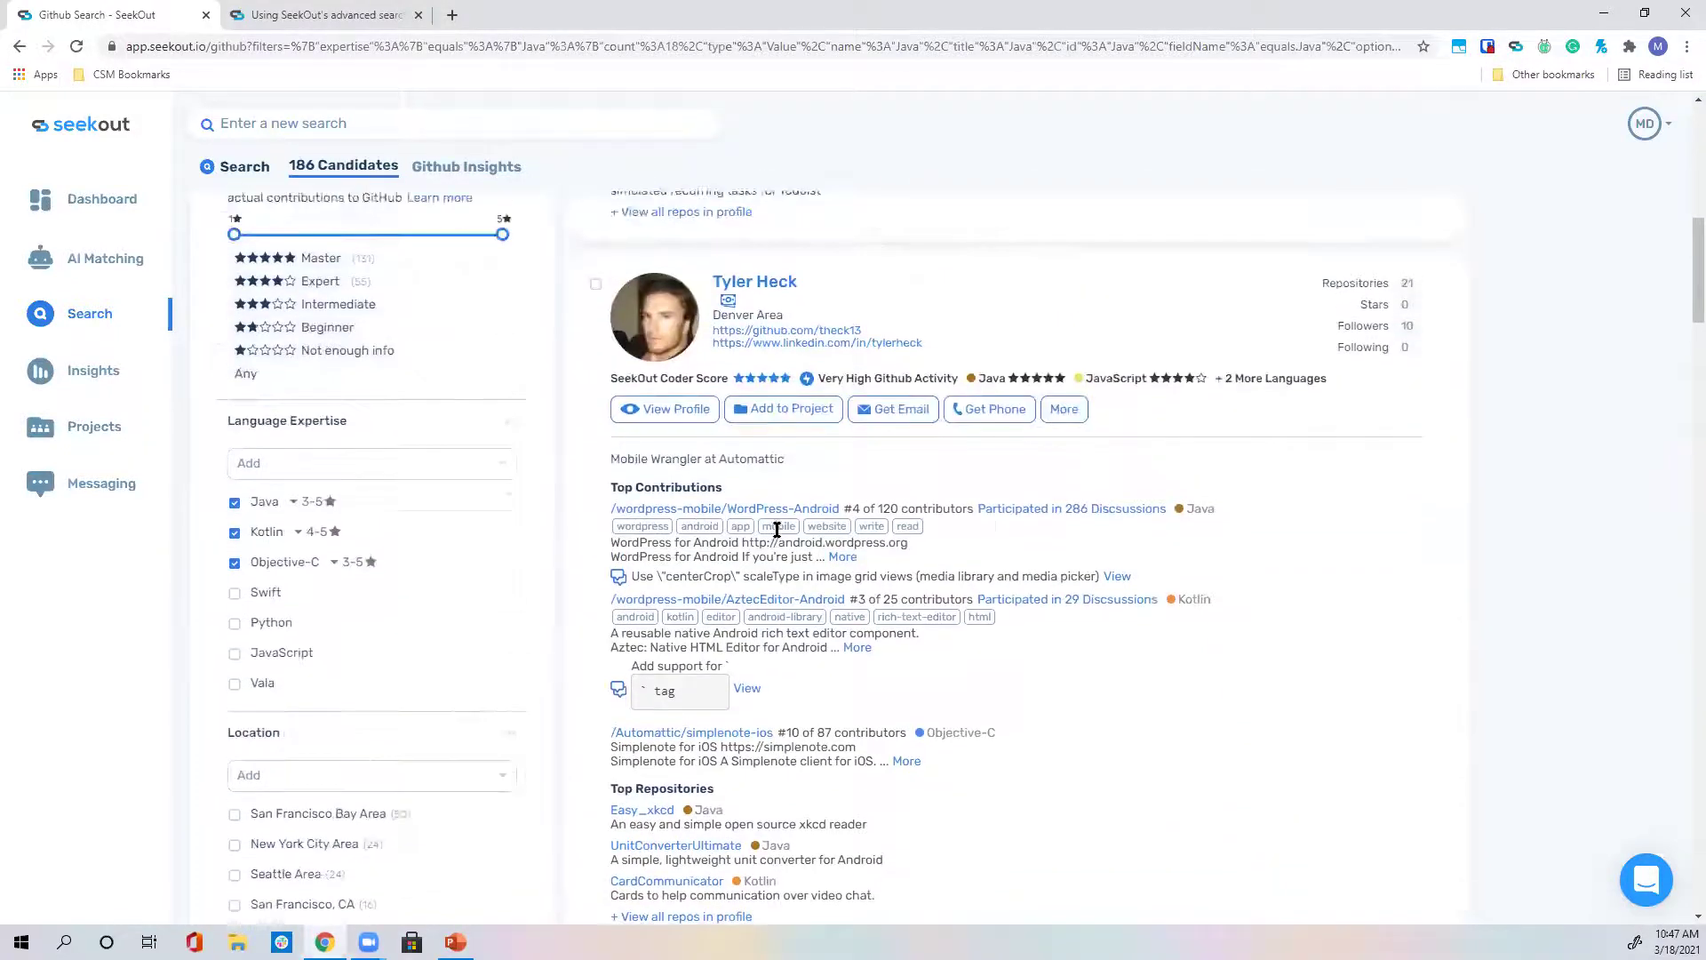
# Expand the first candidate's full work experience and examine the education, top contributions and top repositories against the language filters.
pyautogui.scroll(4, 777, 529)
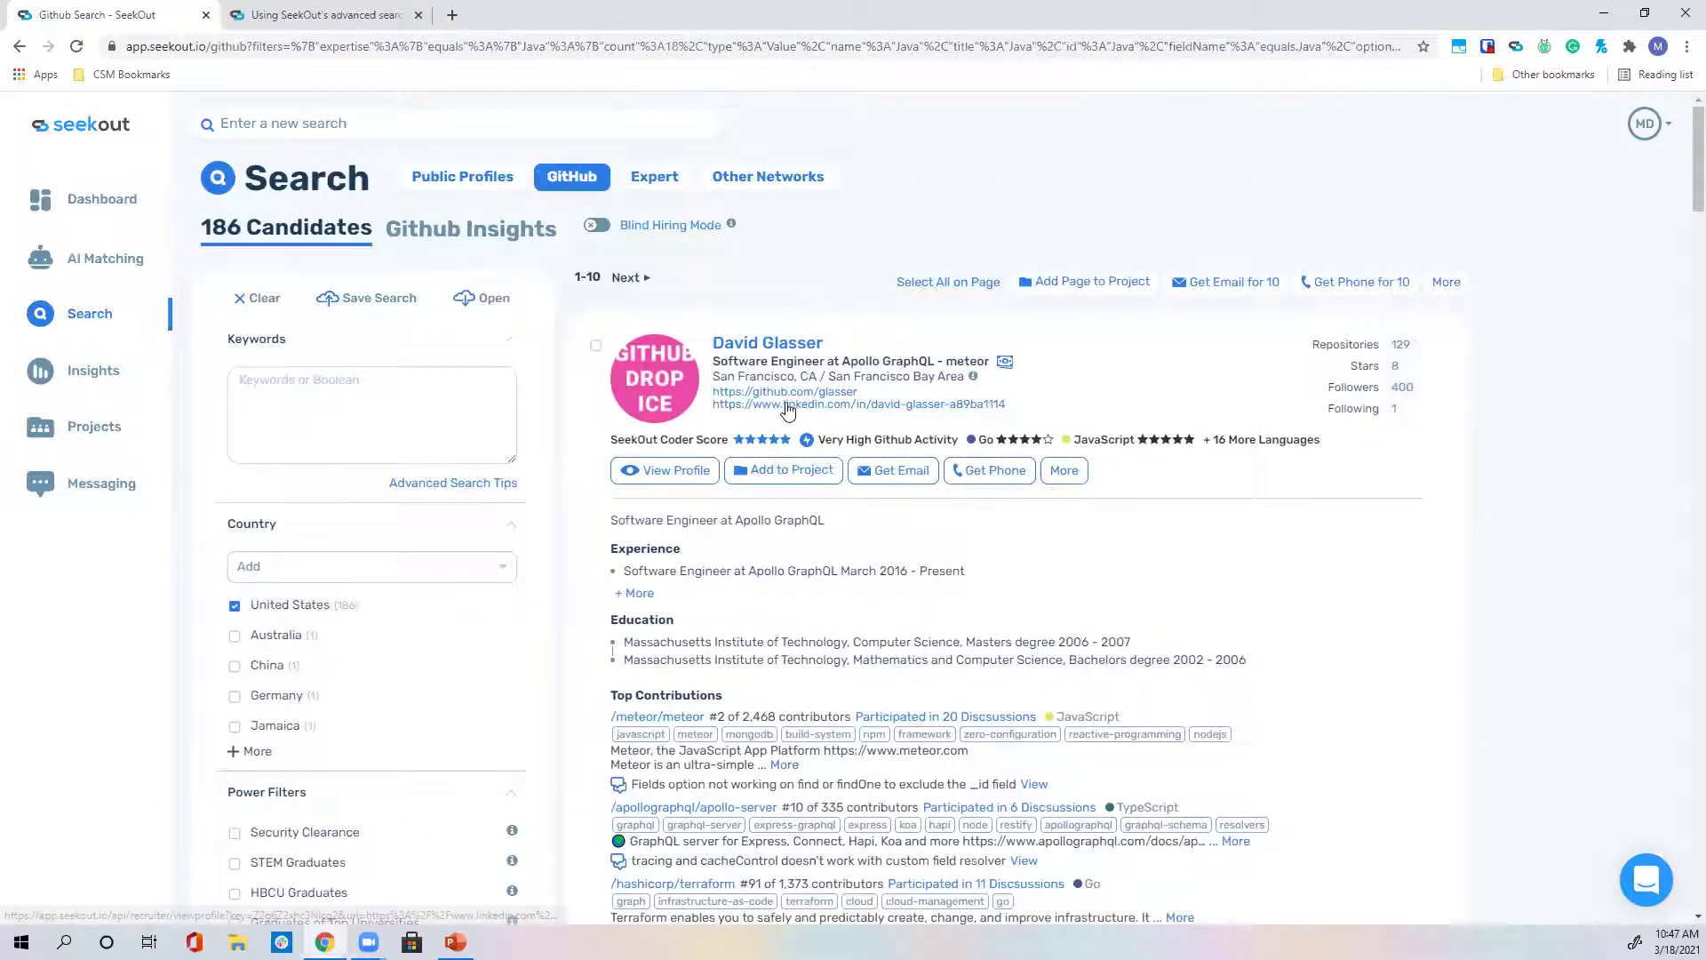
pyautogui.scroll(-2, 826, 431)
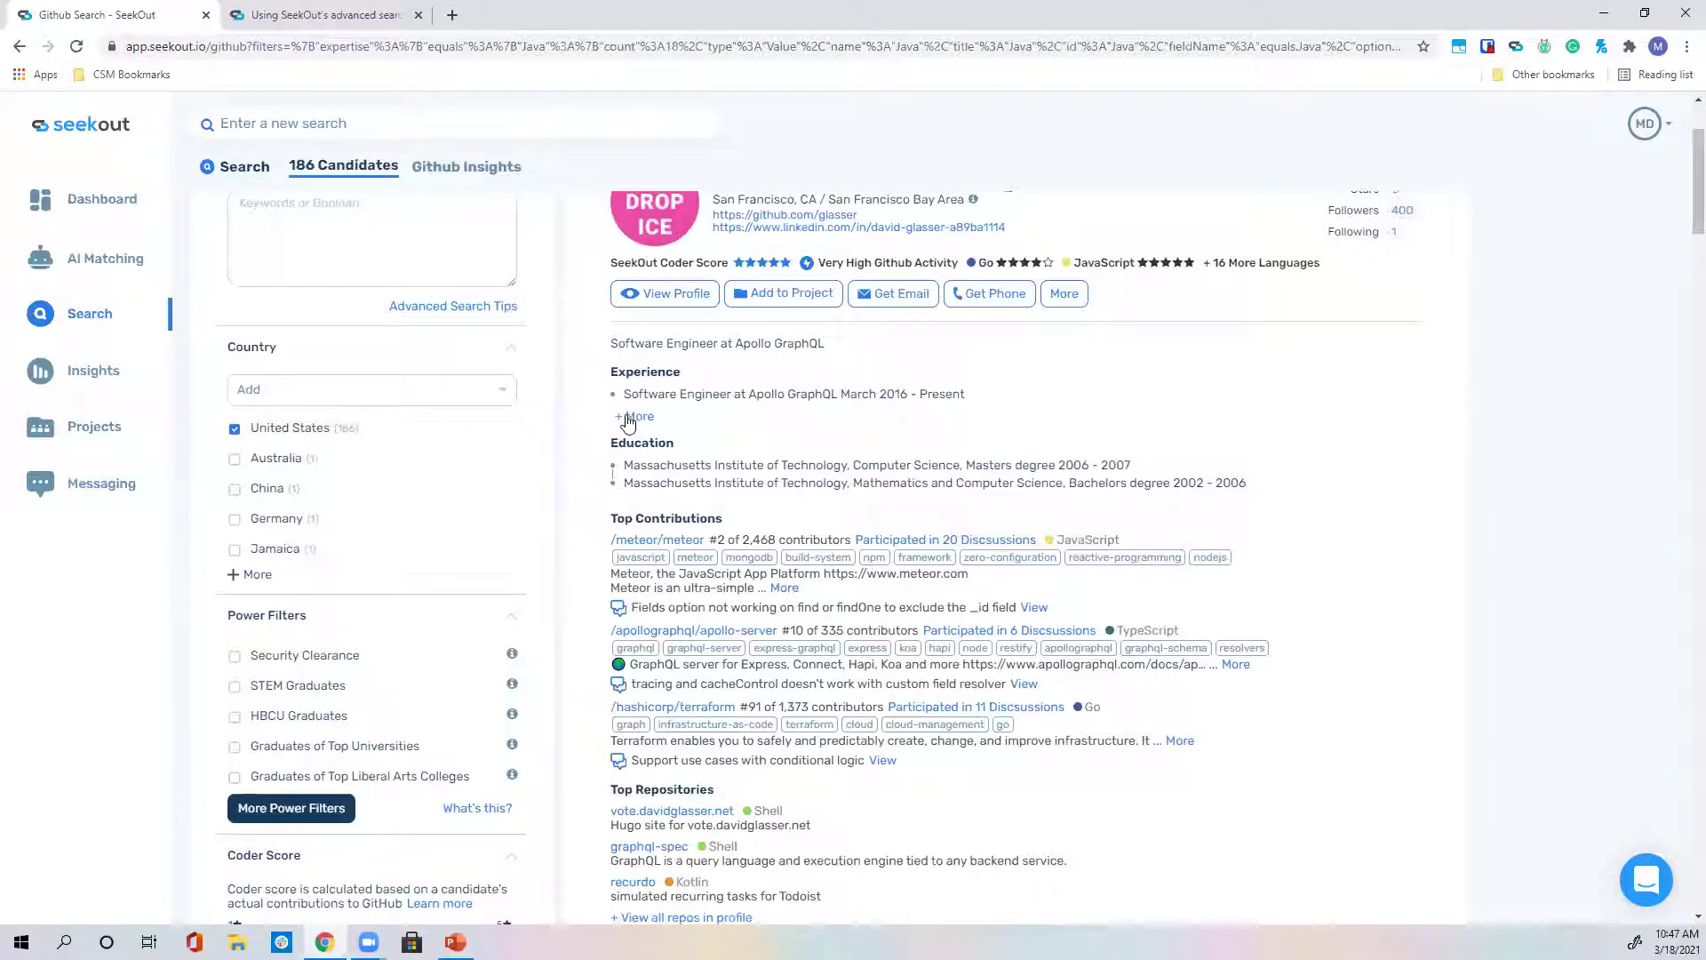
pyautogui.click(634, 416)
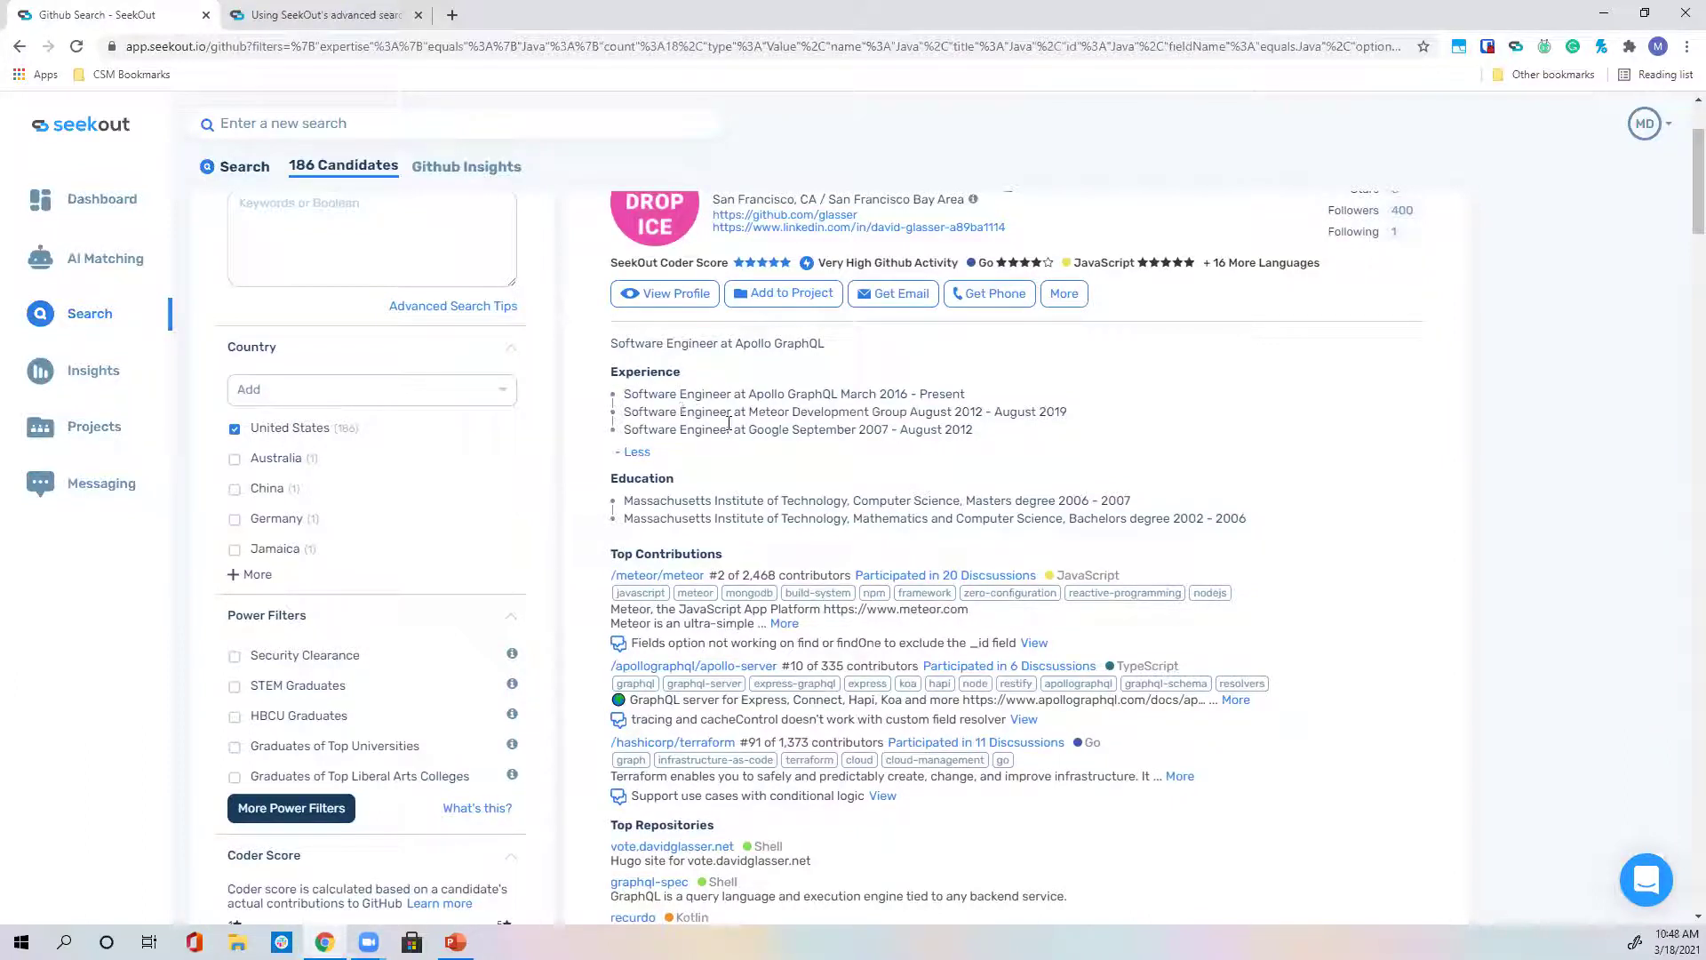
pyautogui.scroll(1, 778, 493)
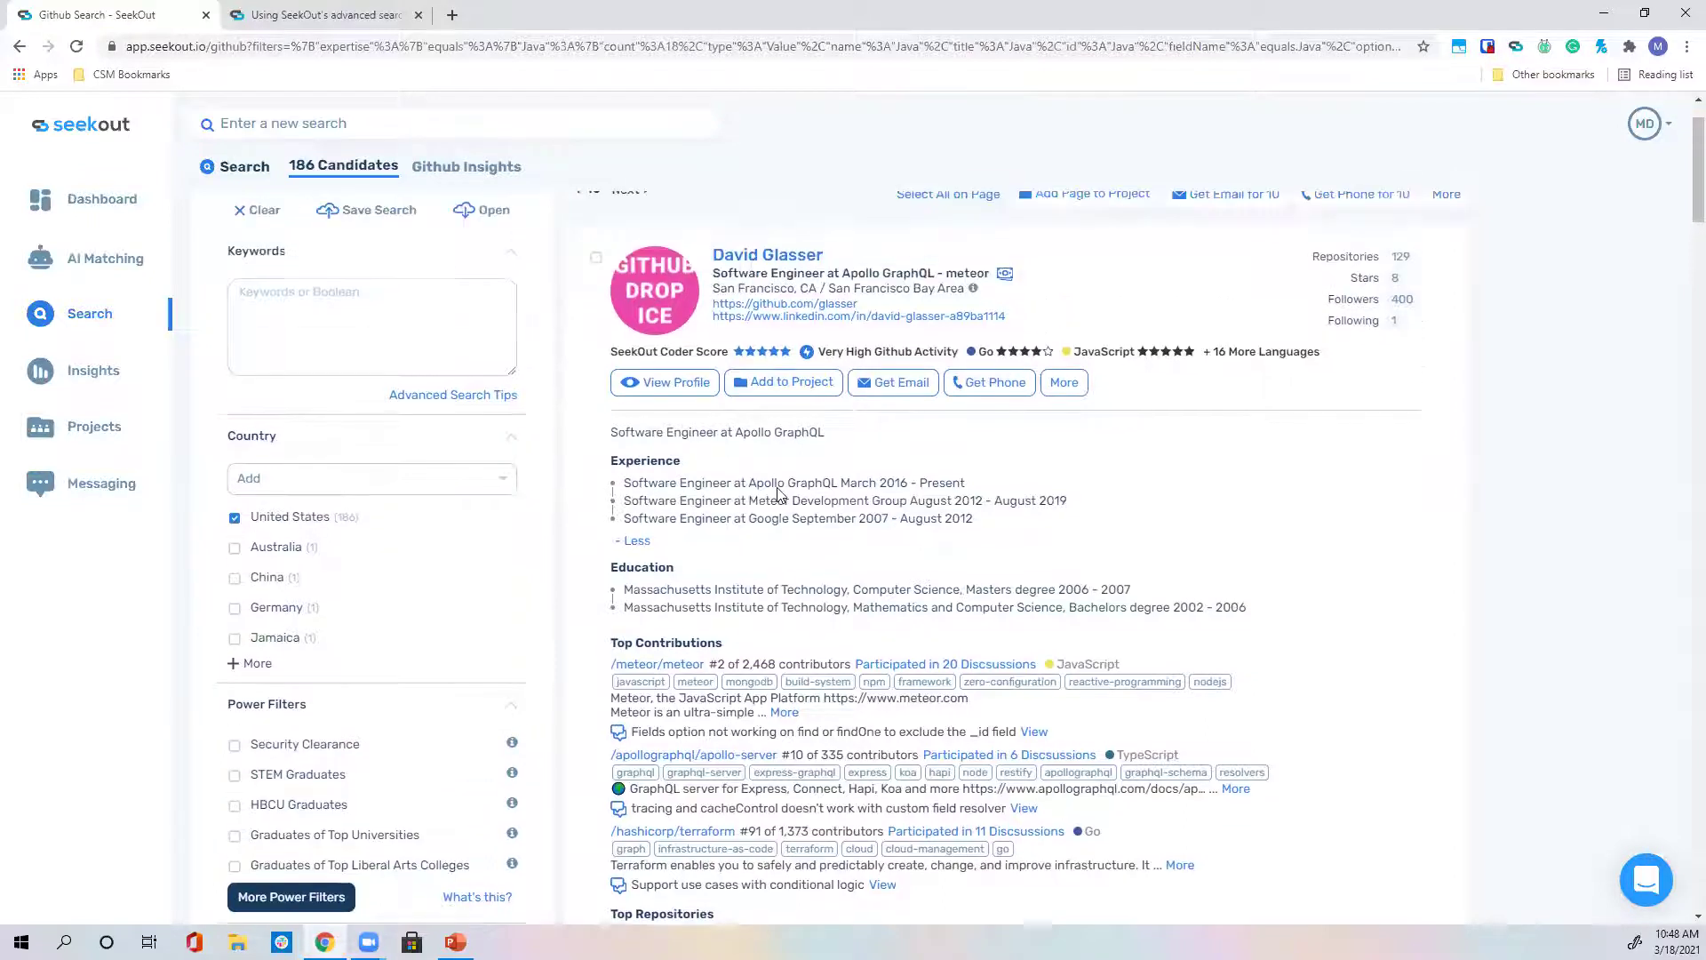
pyautogui.scroll(-7, 569, 555)
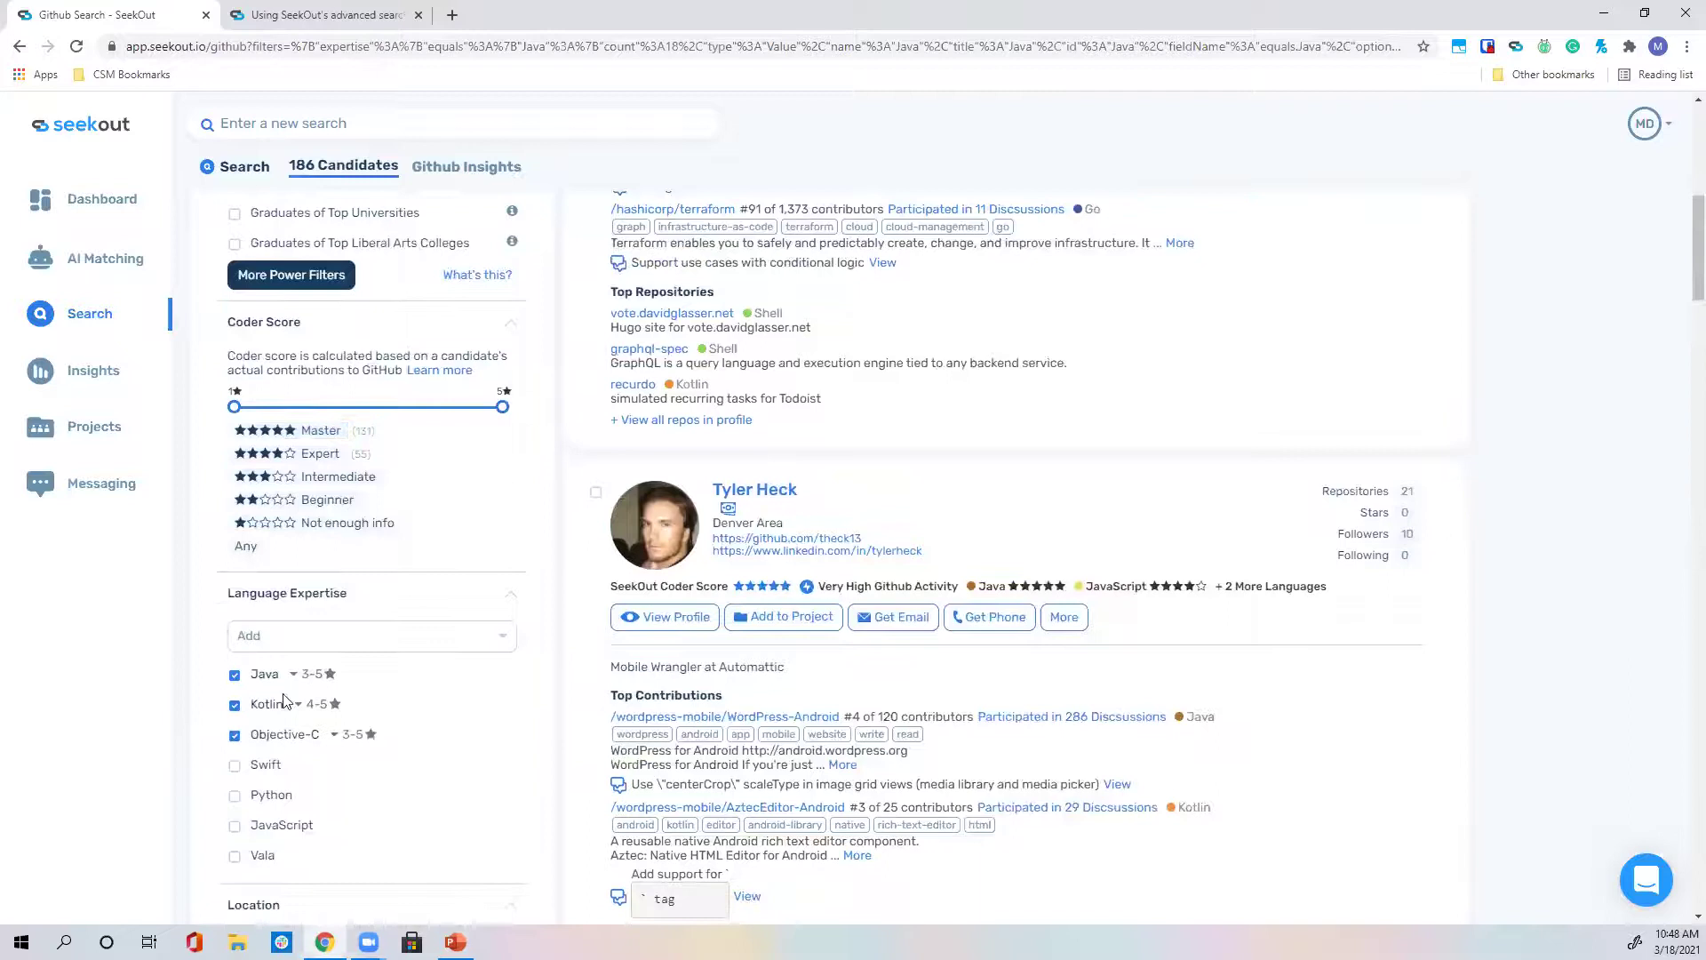
pyautogui.scroll(3, 669, 611)
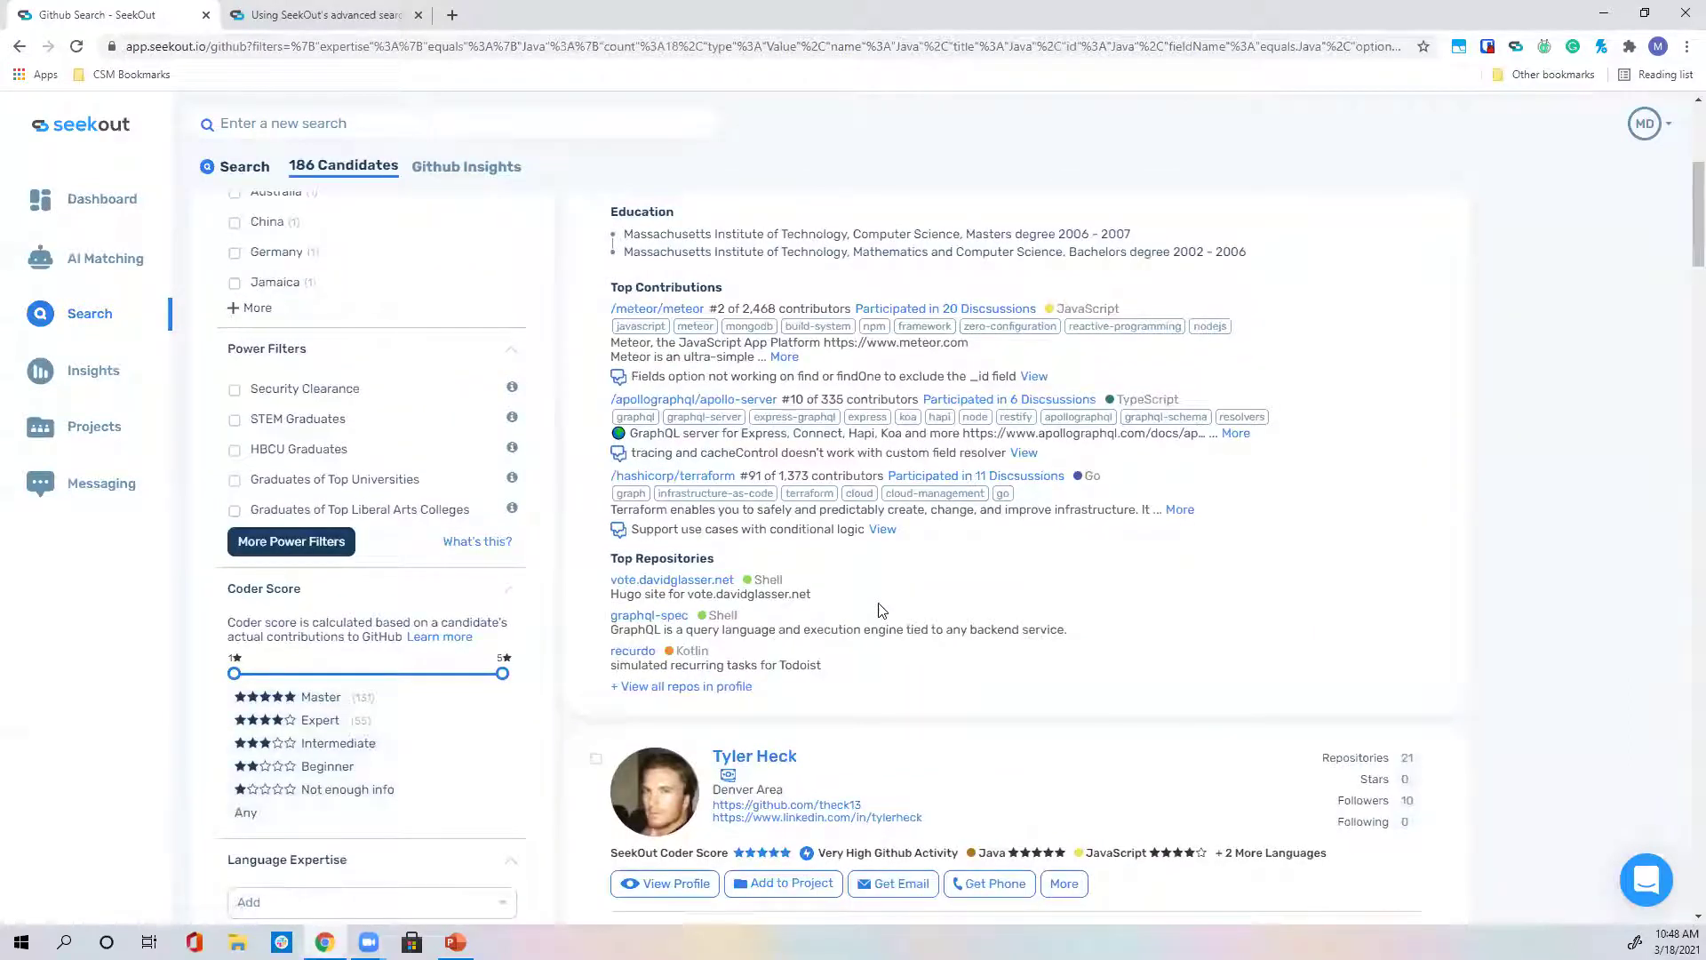
pyautogui.scroll(2, 735, 493)
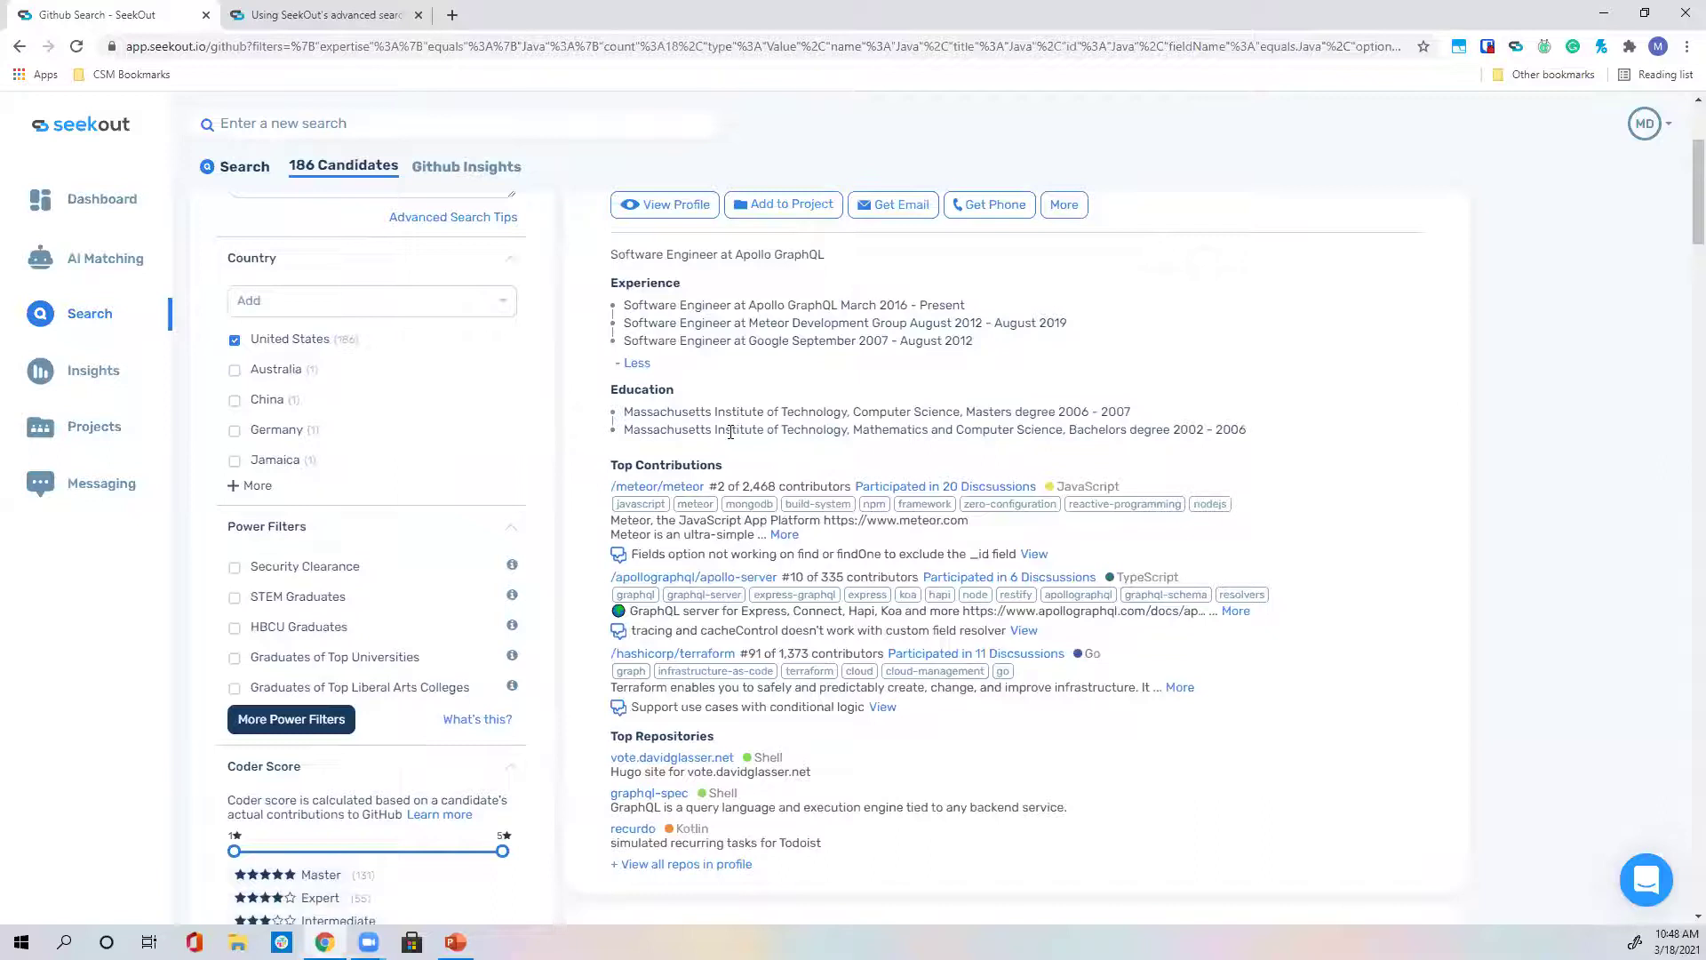
pyautogui.scroll(-1, 731, 432)
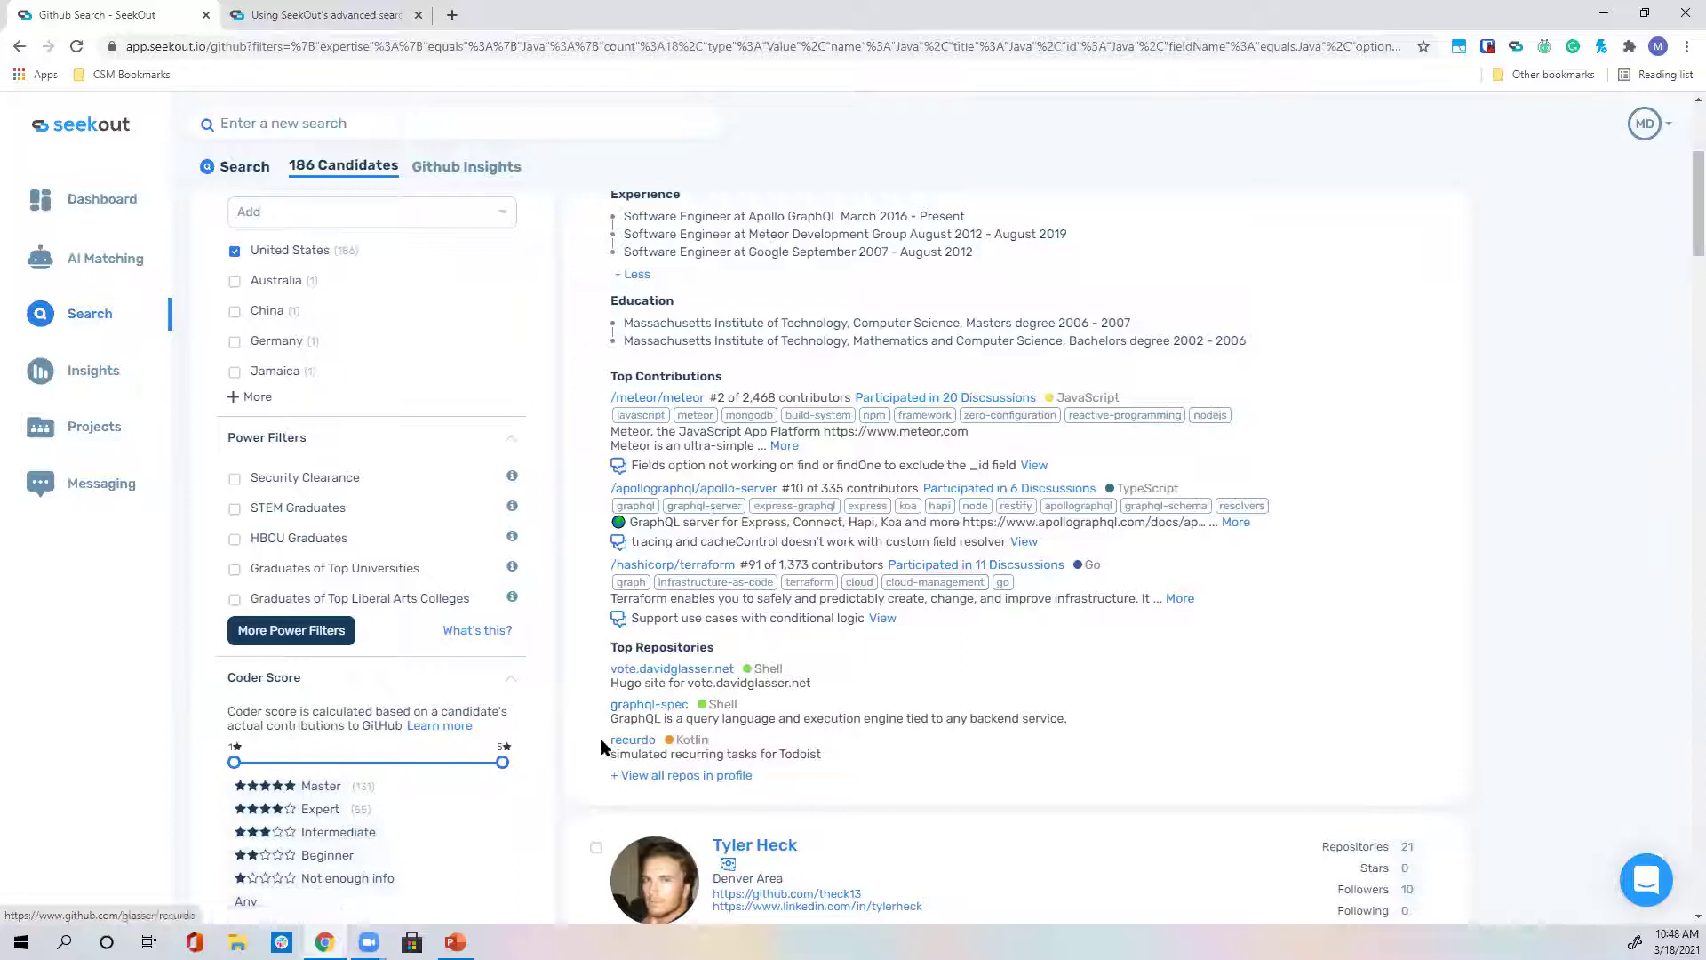
# Open the first candidate's Kotlin repository recurdo on GitHub, read through its files and README, and return to the SeekOut results.
pyautogui.click(633, 741)
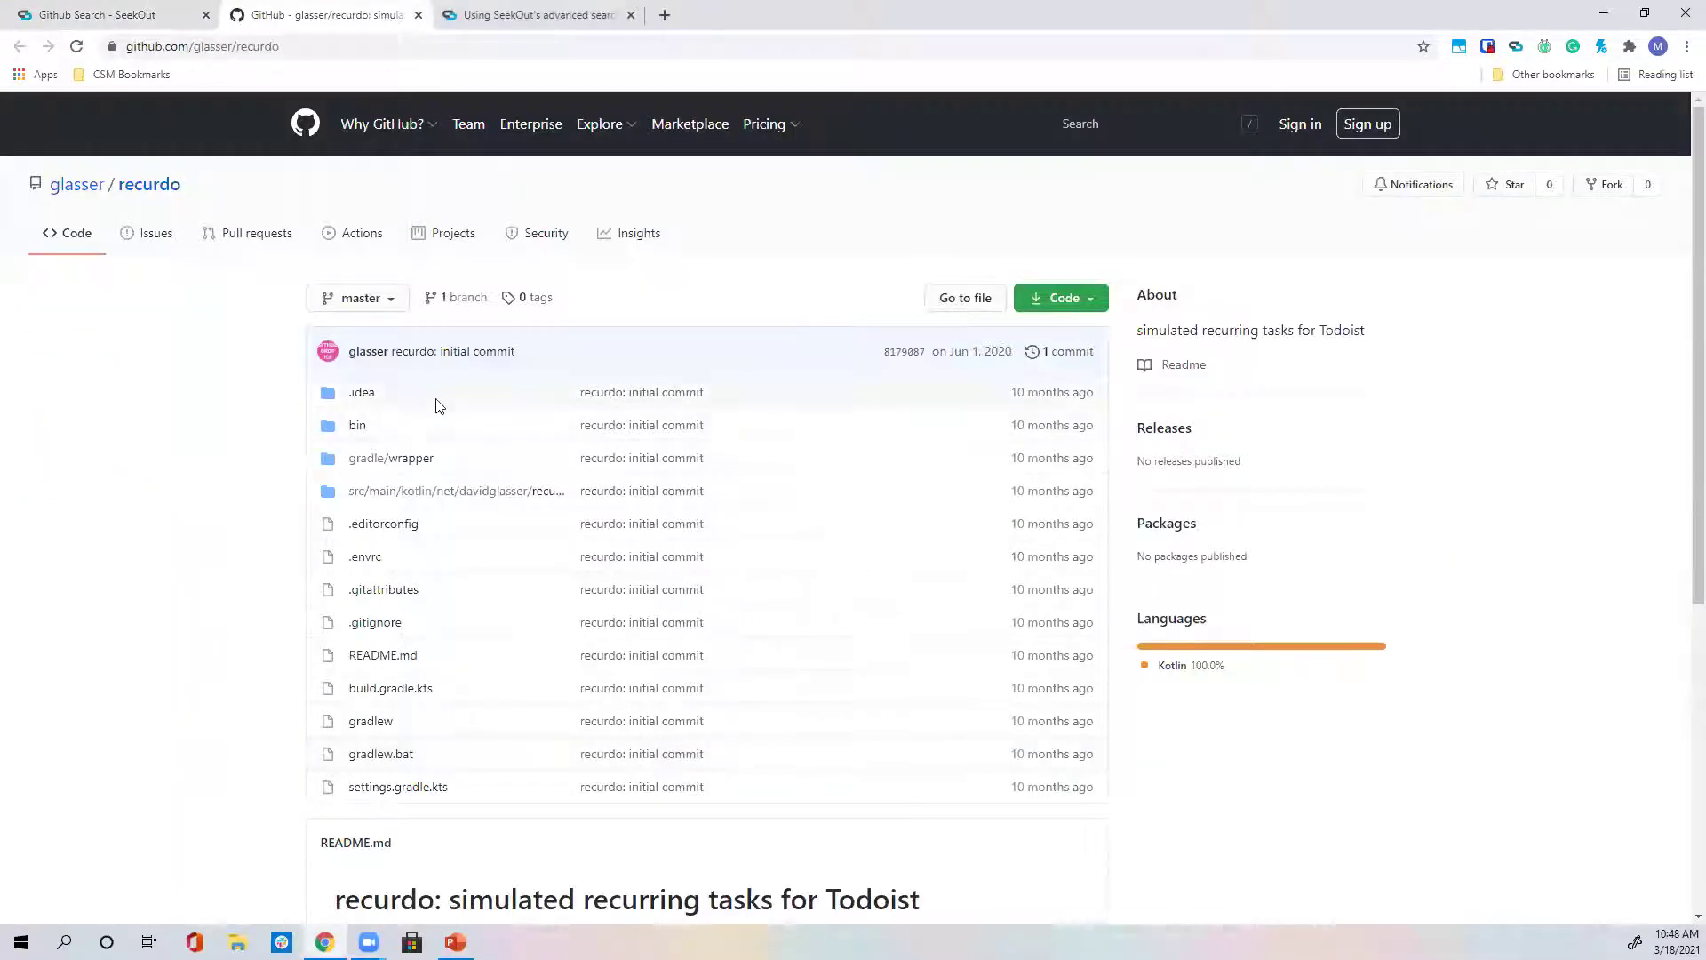
pyautogui.scroll(-1, 320, 484)
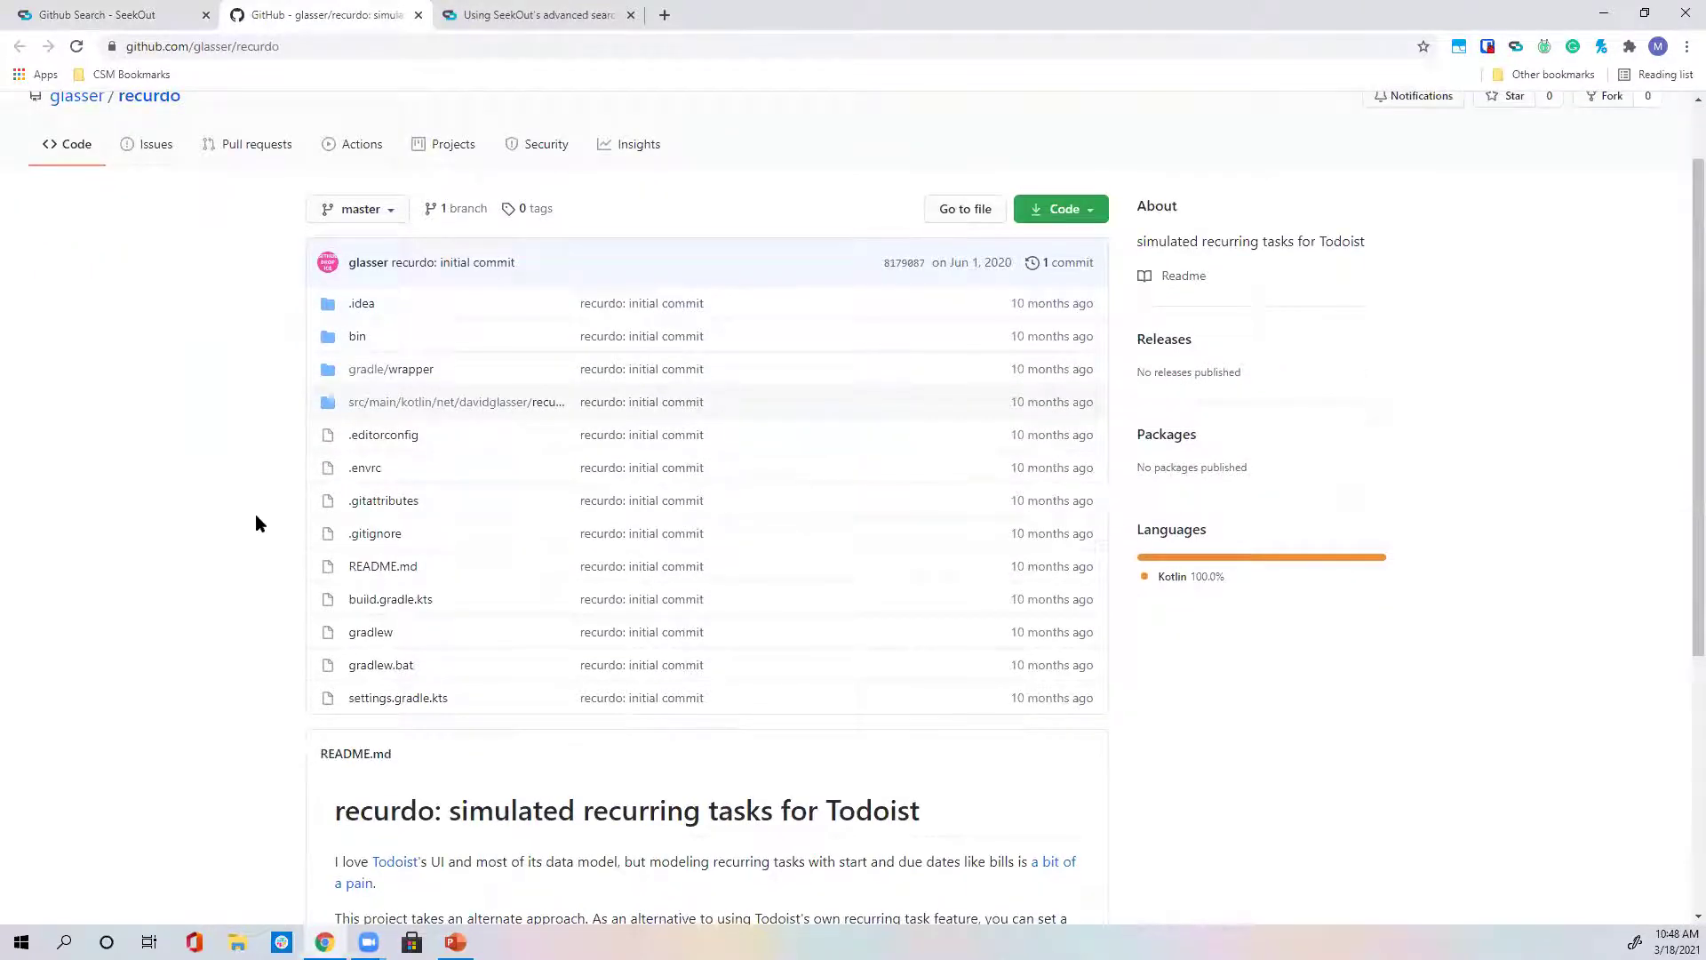
pyautogui.scroll(-5, 255, 524)
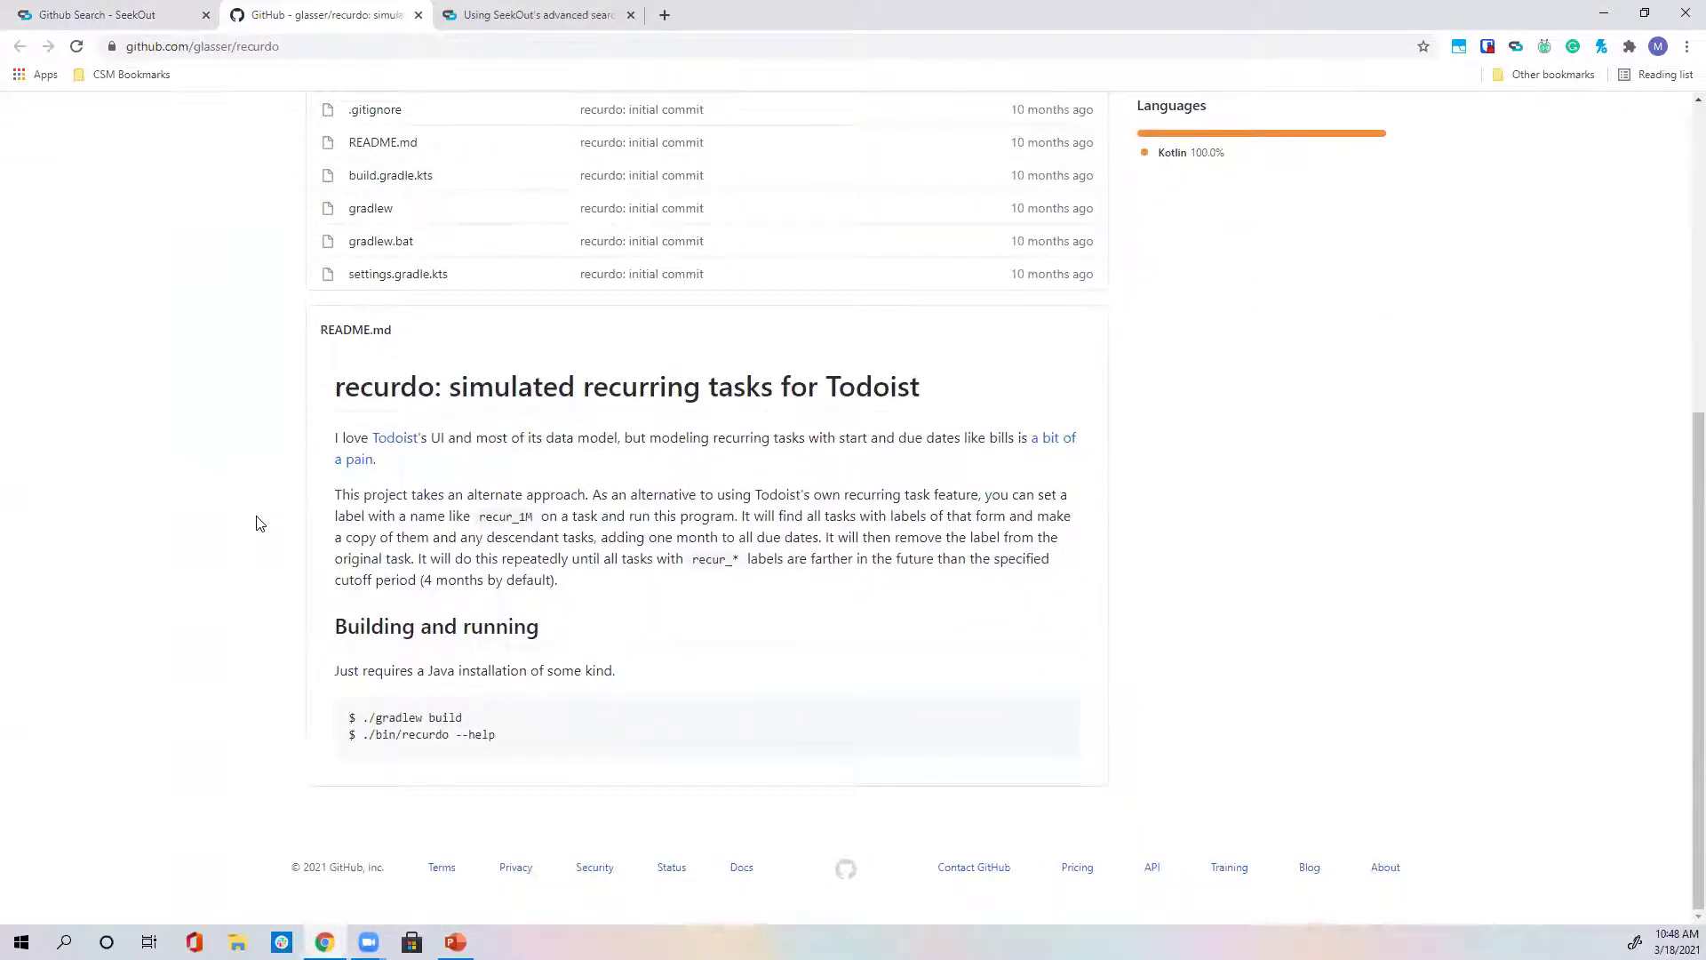
pyautogui.scroll(6, 257, 519)
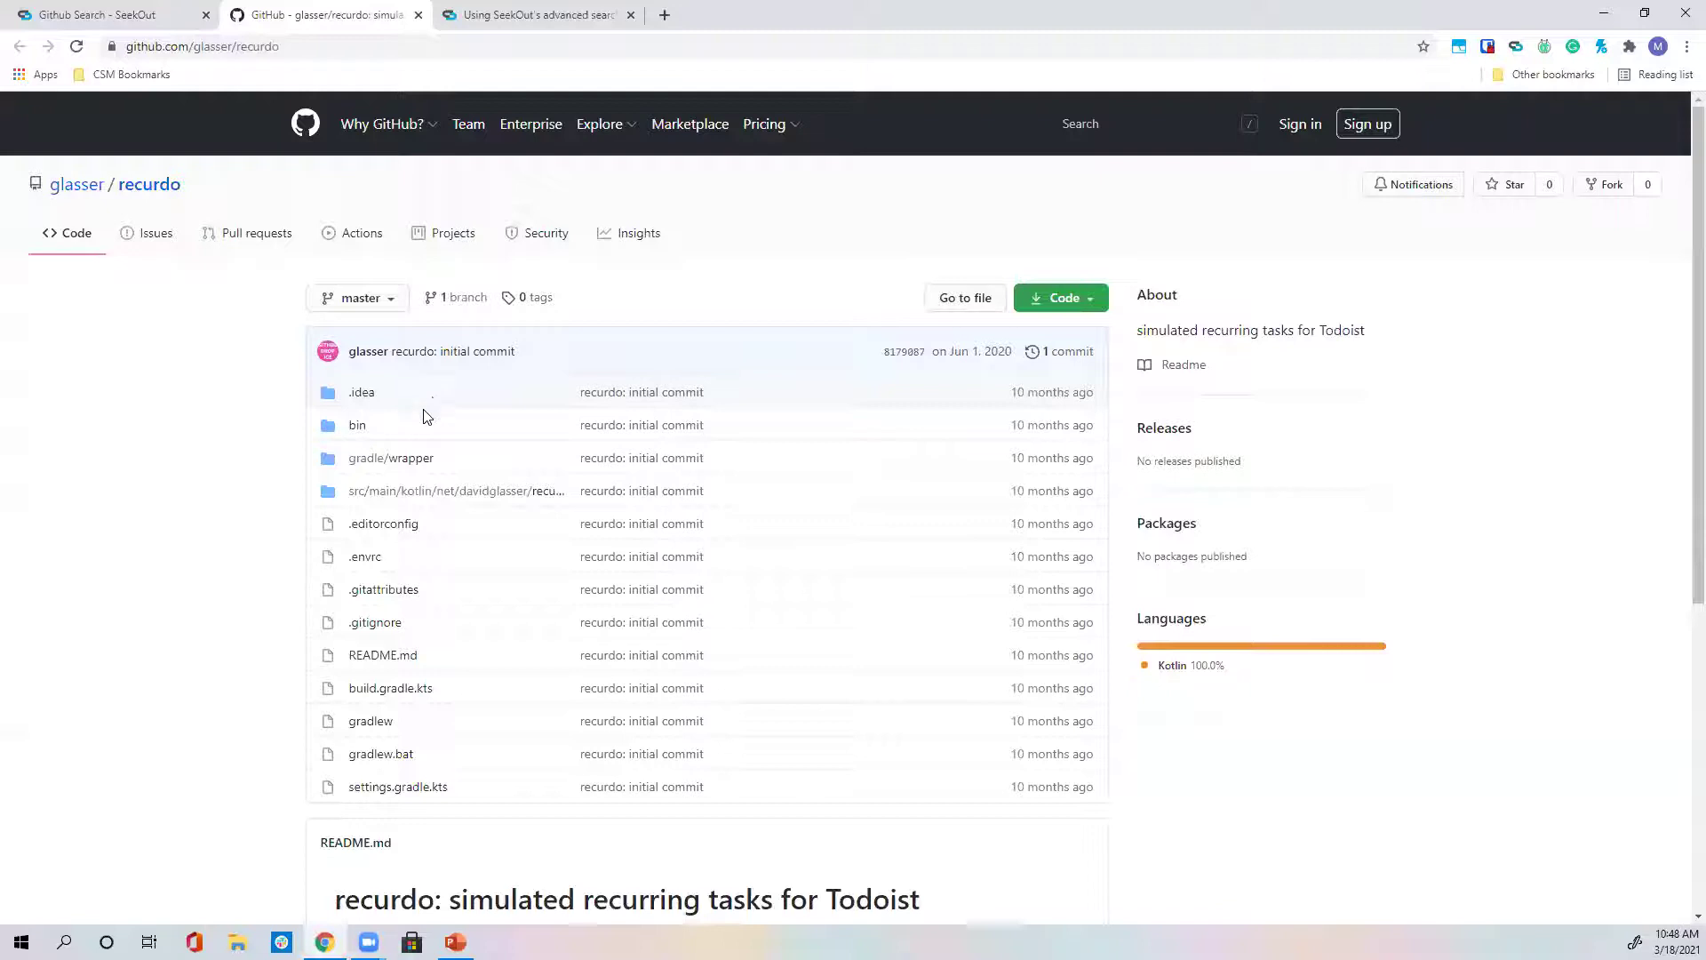
pyautogui.click(167, 21)
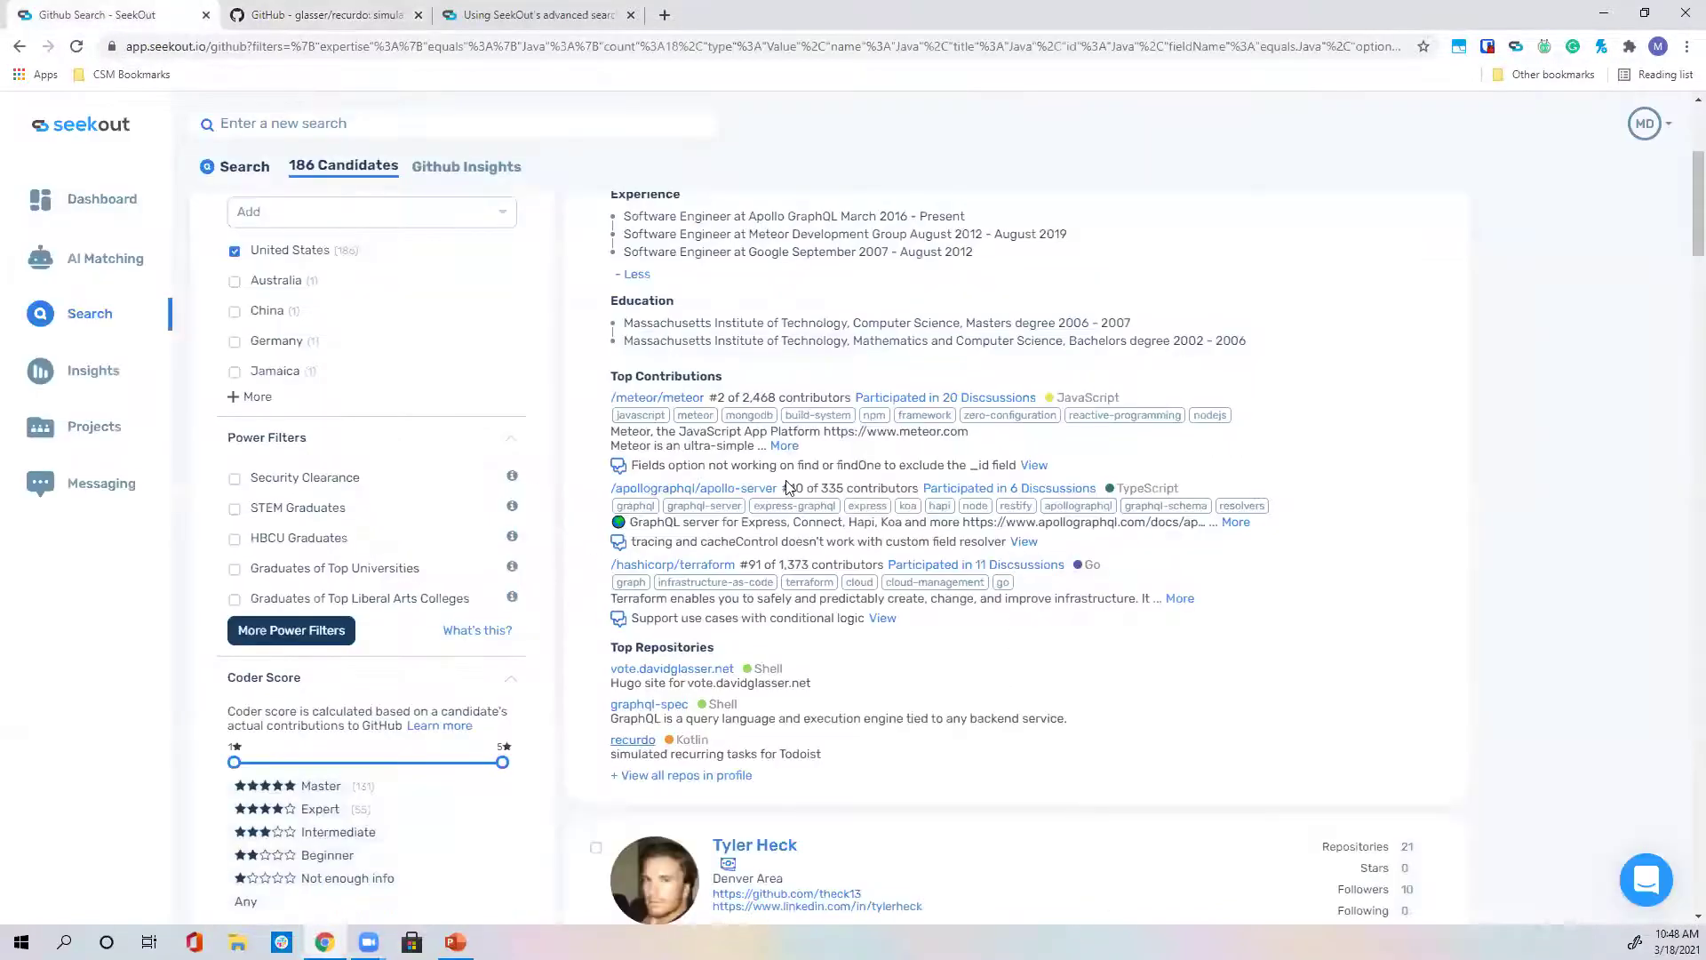
# Look through the following candidates and the applied language filters, and expand the Location filter's list of suggested areas.
pyautogui.scroll(-5, 786, 487)
pyautogui.scroll(-7, 809, 486)
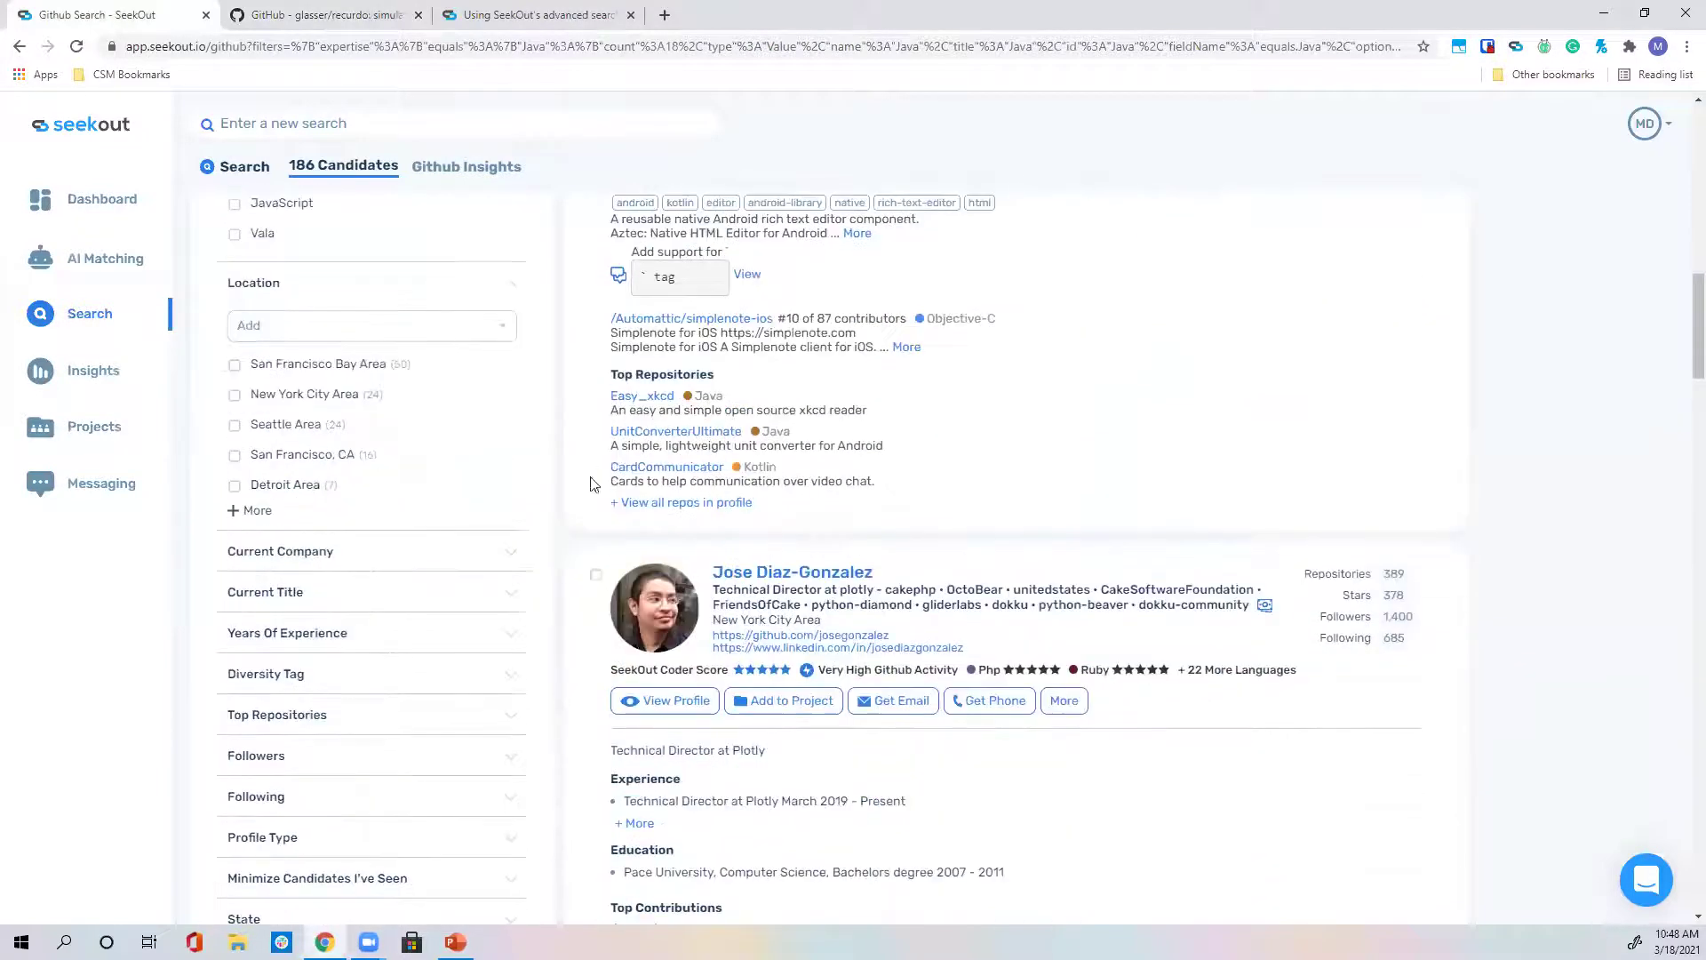
pyautogui.scroll(-1, 404, 480)
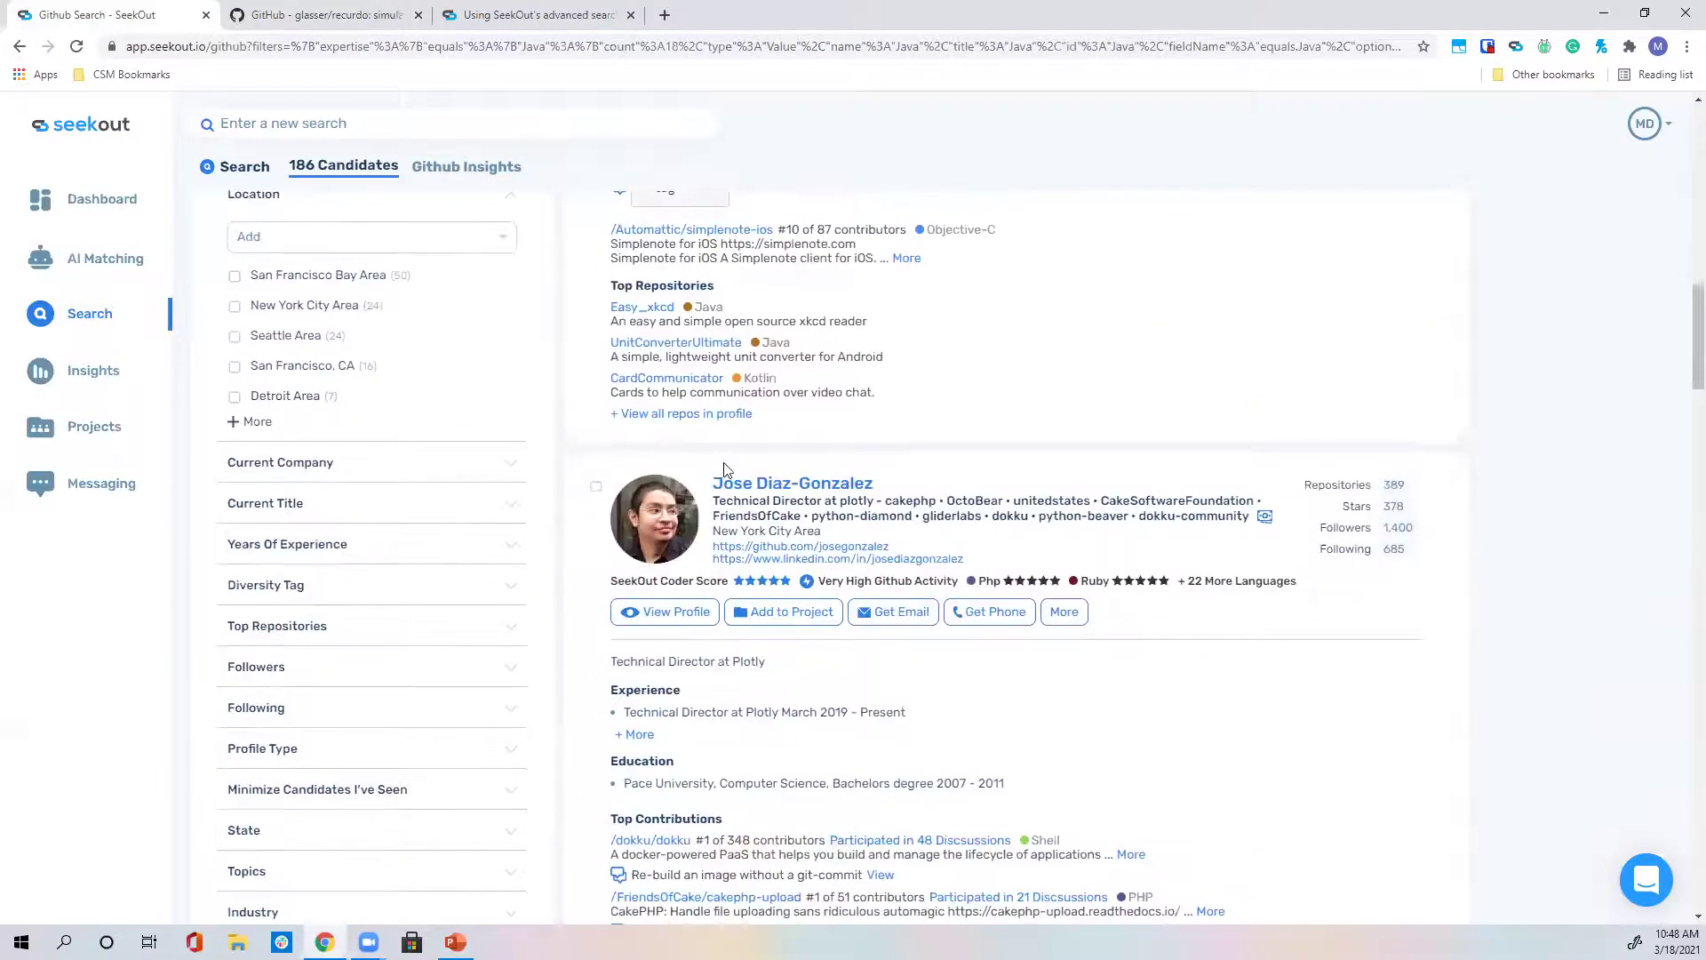
pyautogui.scroll(7, 724, 469)
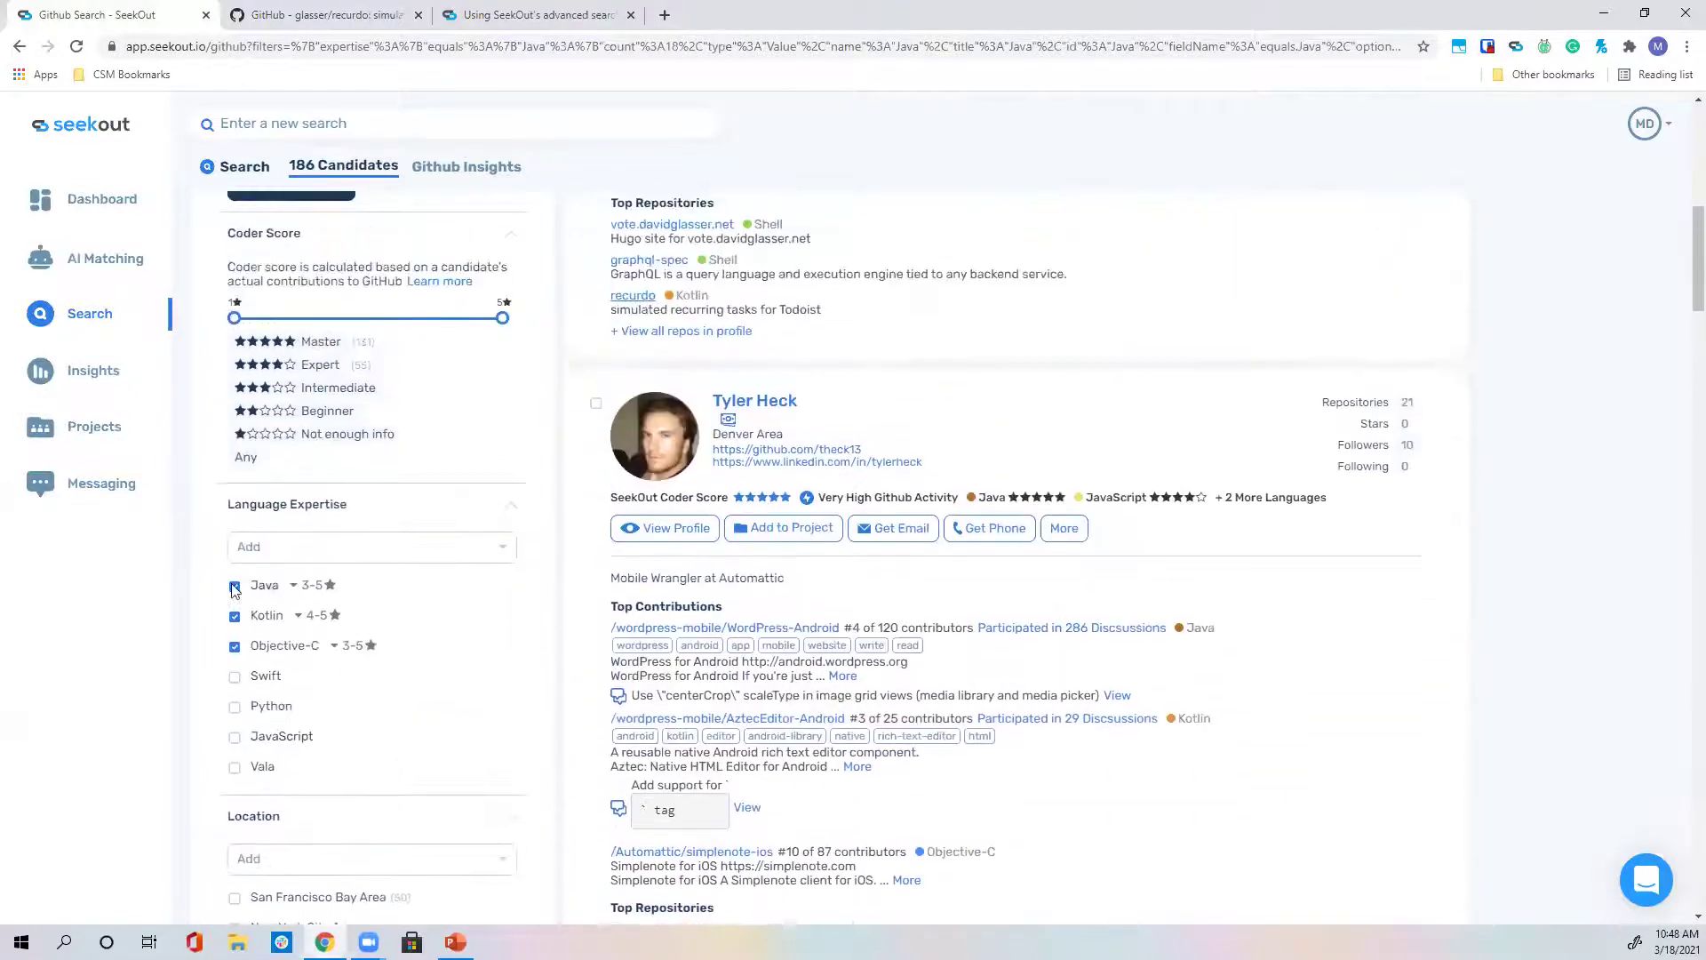
pyautogui.scroll(3, 482, 612)
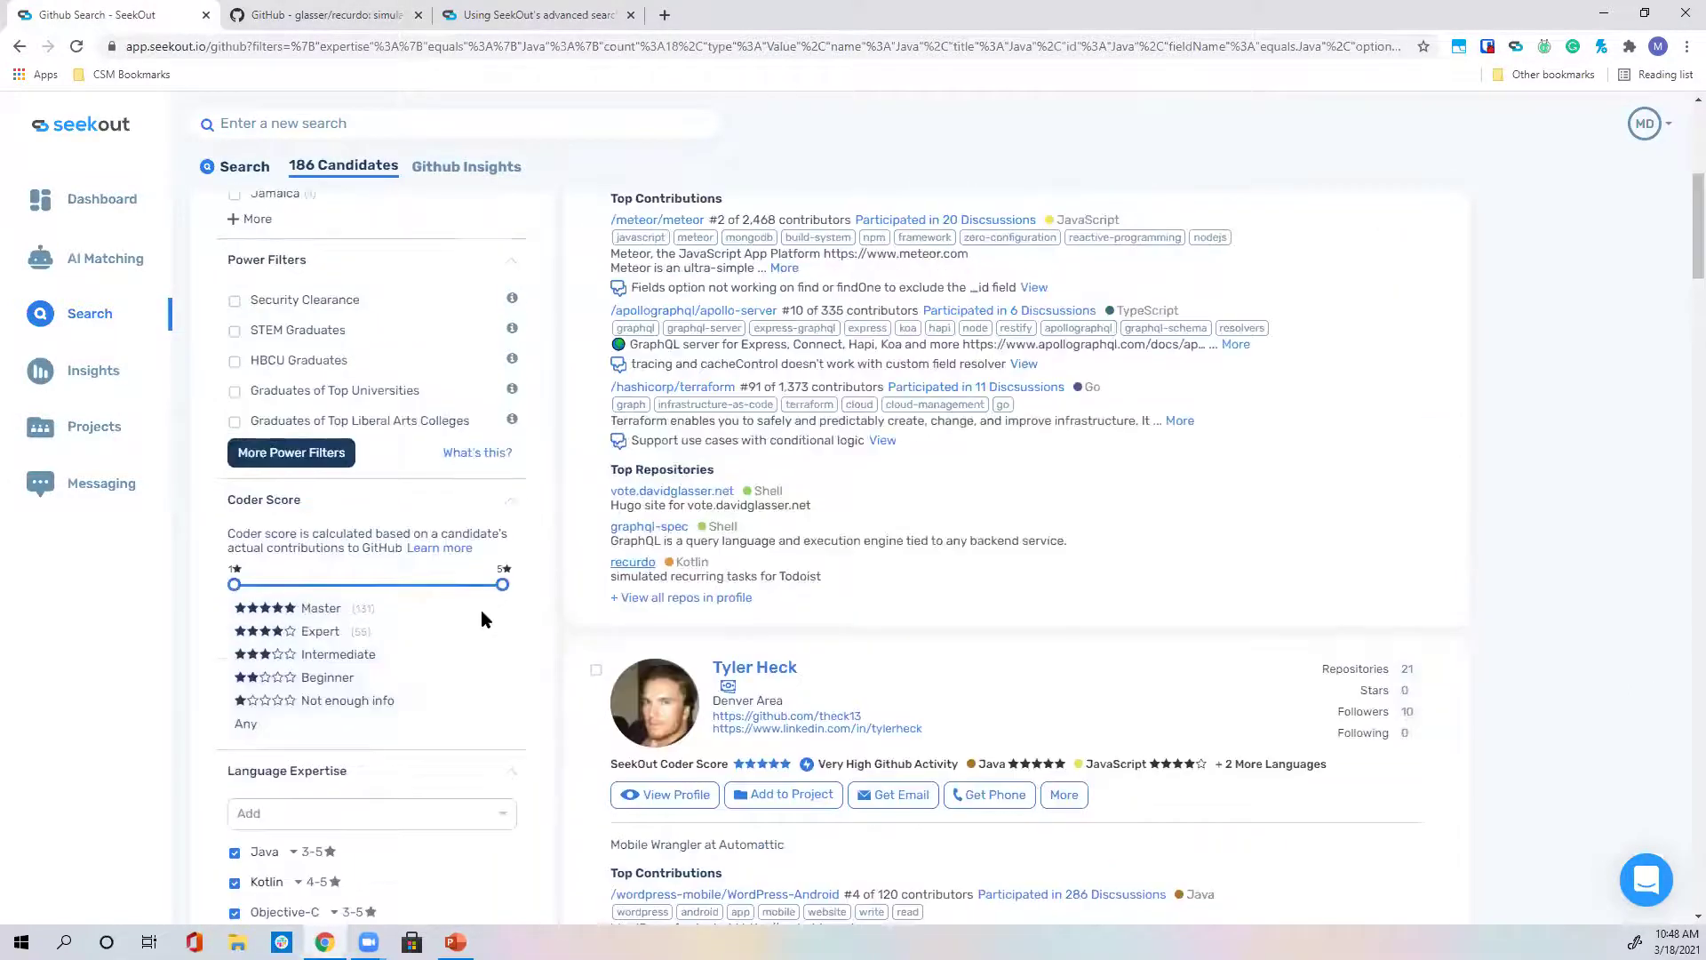
pyautogui.scroll(-6, 405, 709)
pyautogui.scroll(-2, 404, 709)
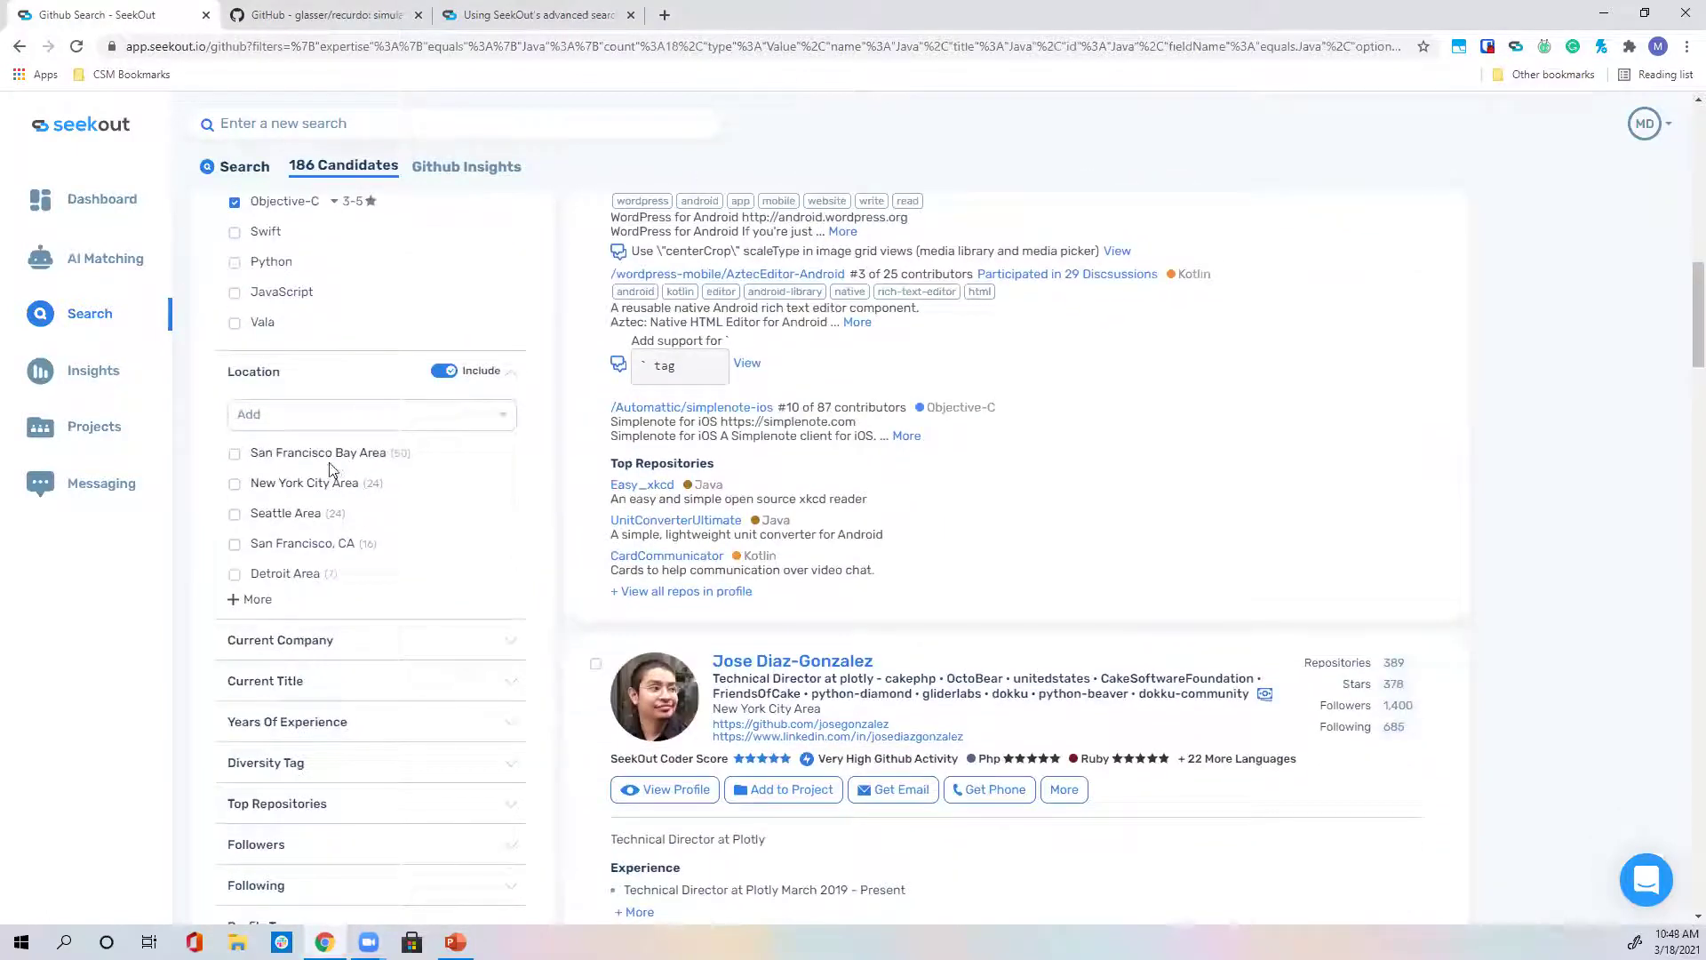
pyautogui.click(257, 600)
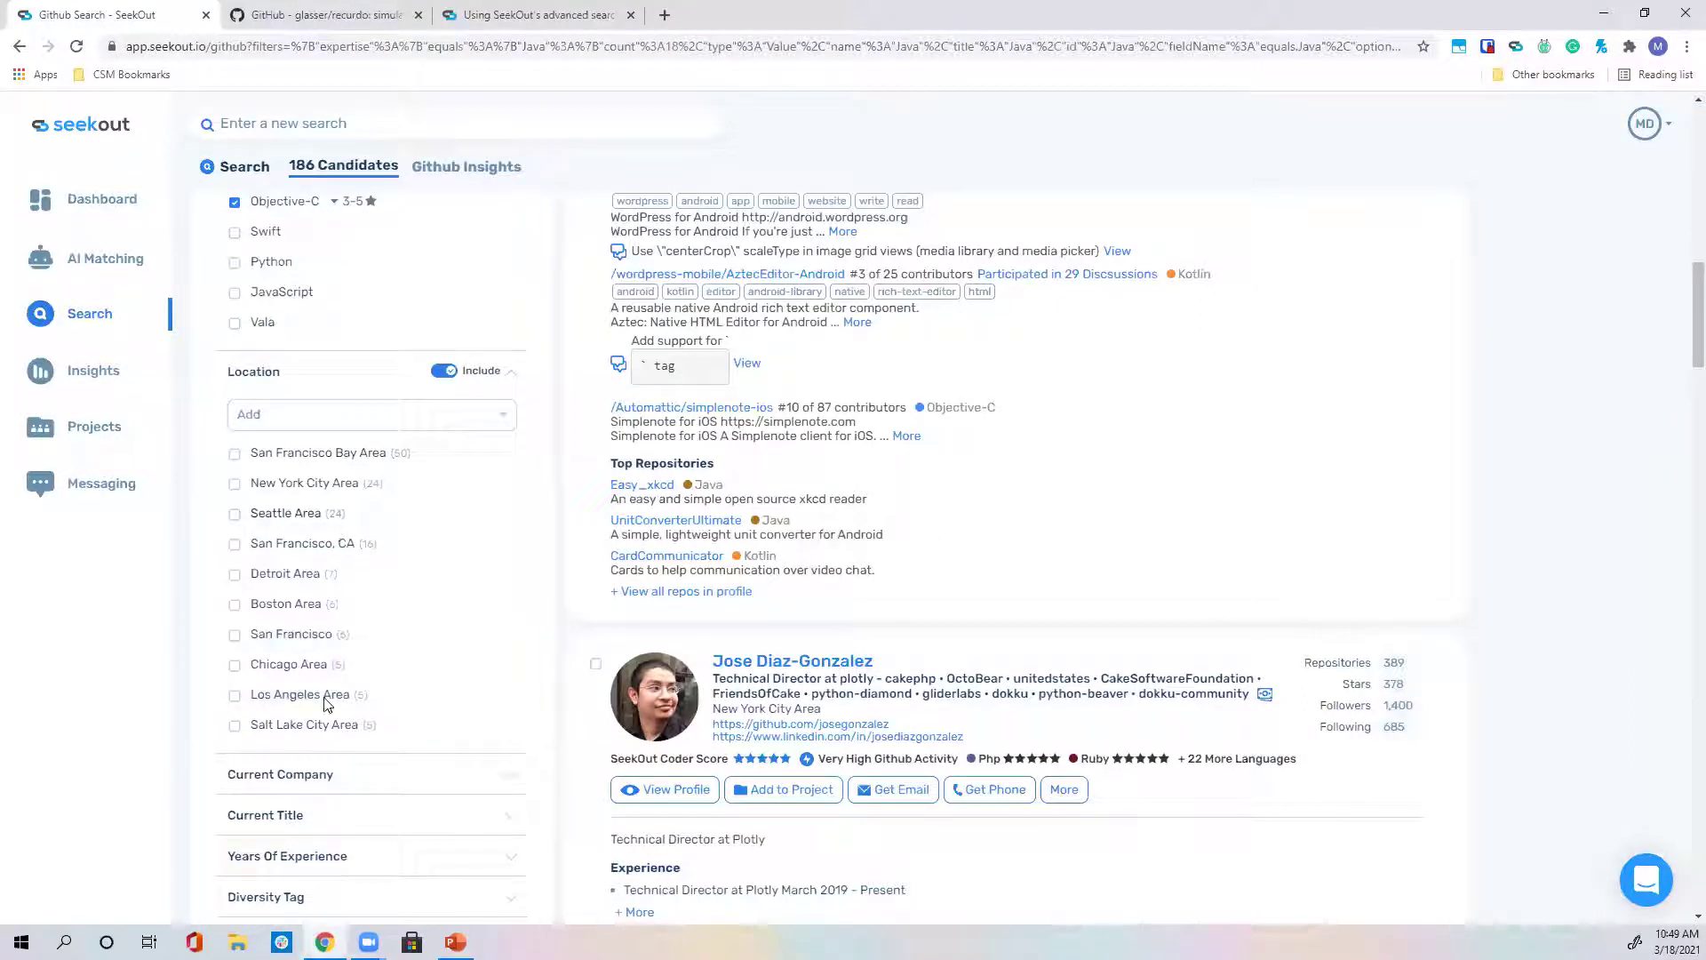
# Open the GitHub Insights for the filtered candidates and examine the location, top topics, language expertise and top repositories data.
pyautogui.scroll(2, 697, 533)
pyautogui.scroll(5, 696, 604)
pyautogui.scroll(8, 692, 595)
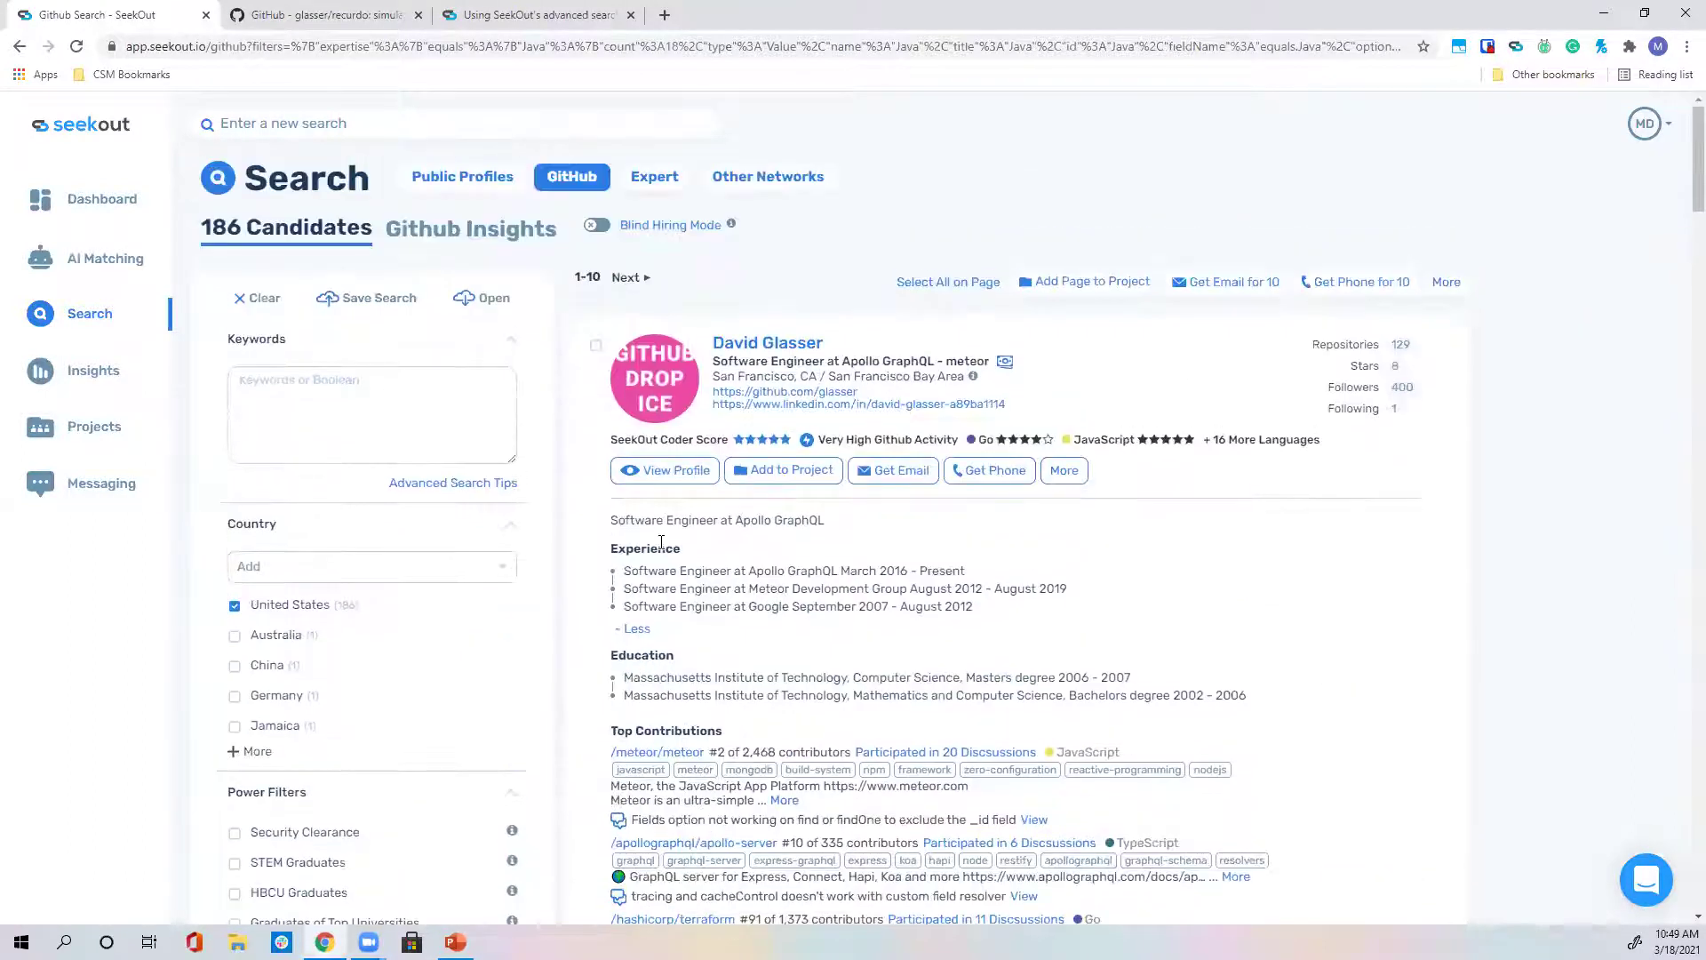
pyautogui.click(468, 231)
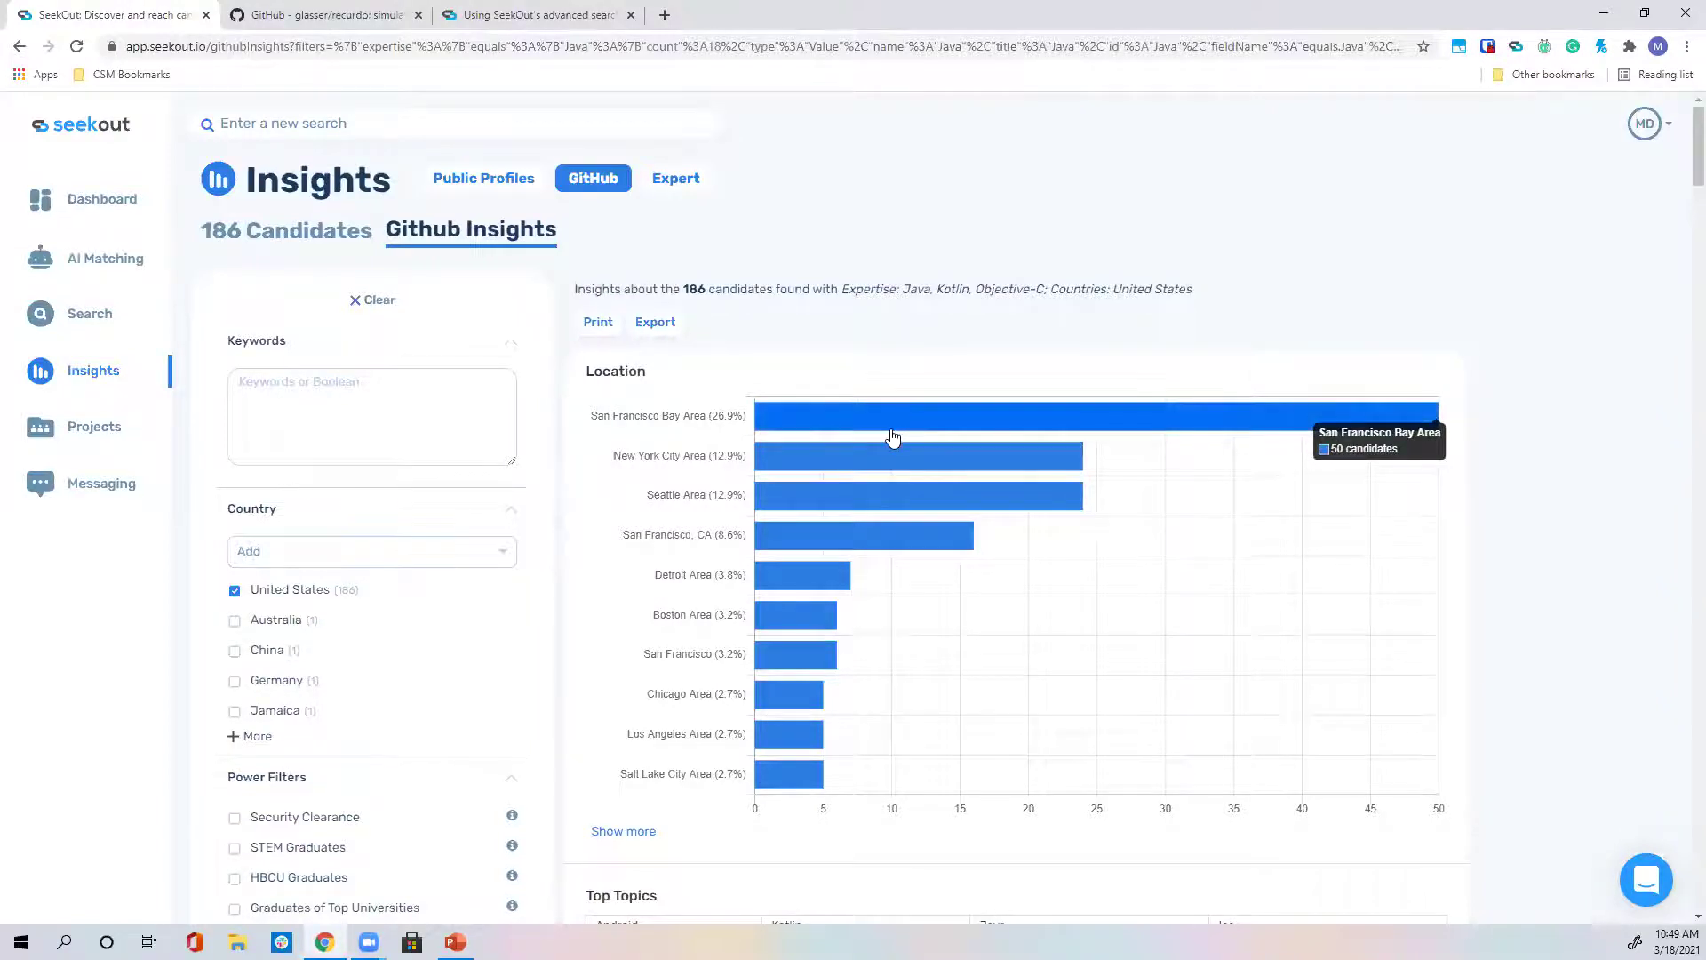
pyautogui.scroll(-6, 893, 438)
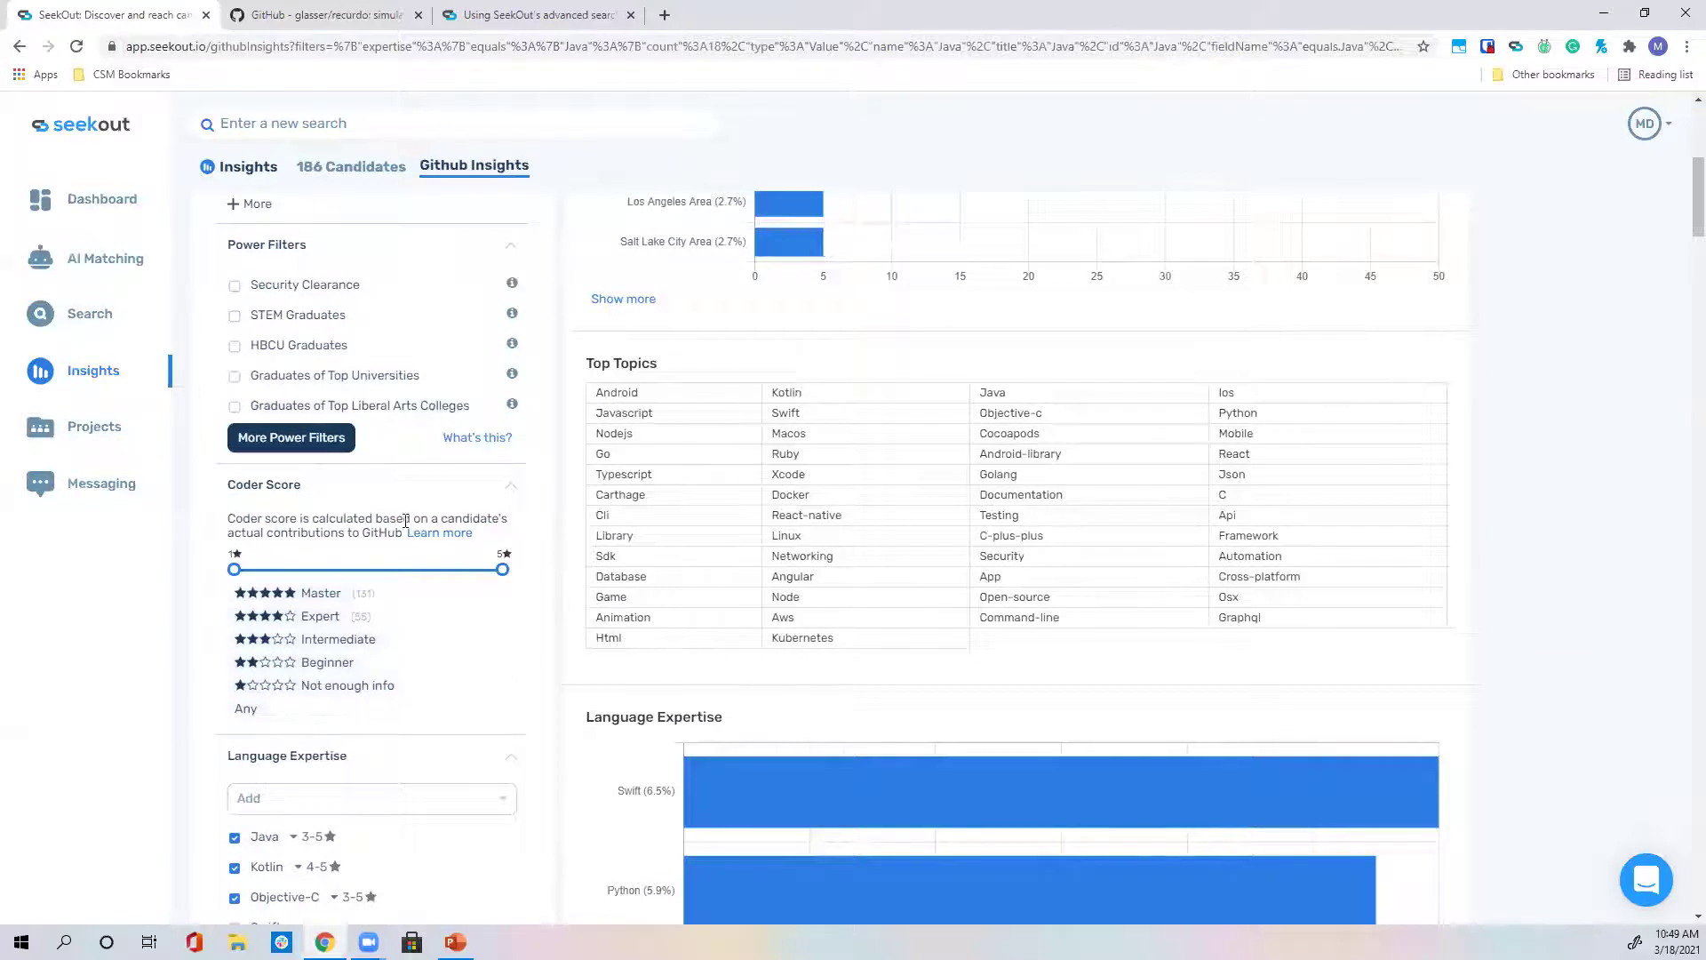
pyautogui.scroll(-2, 286, 751)
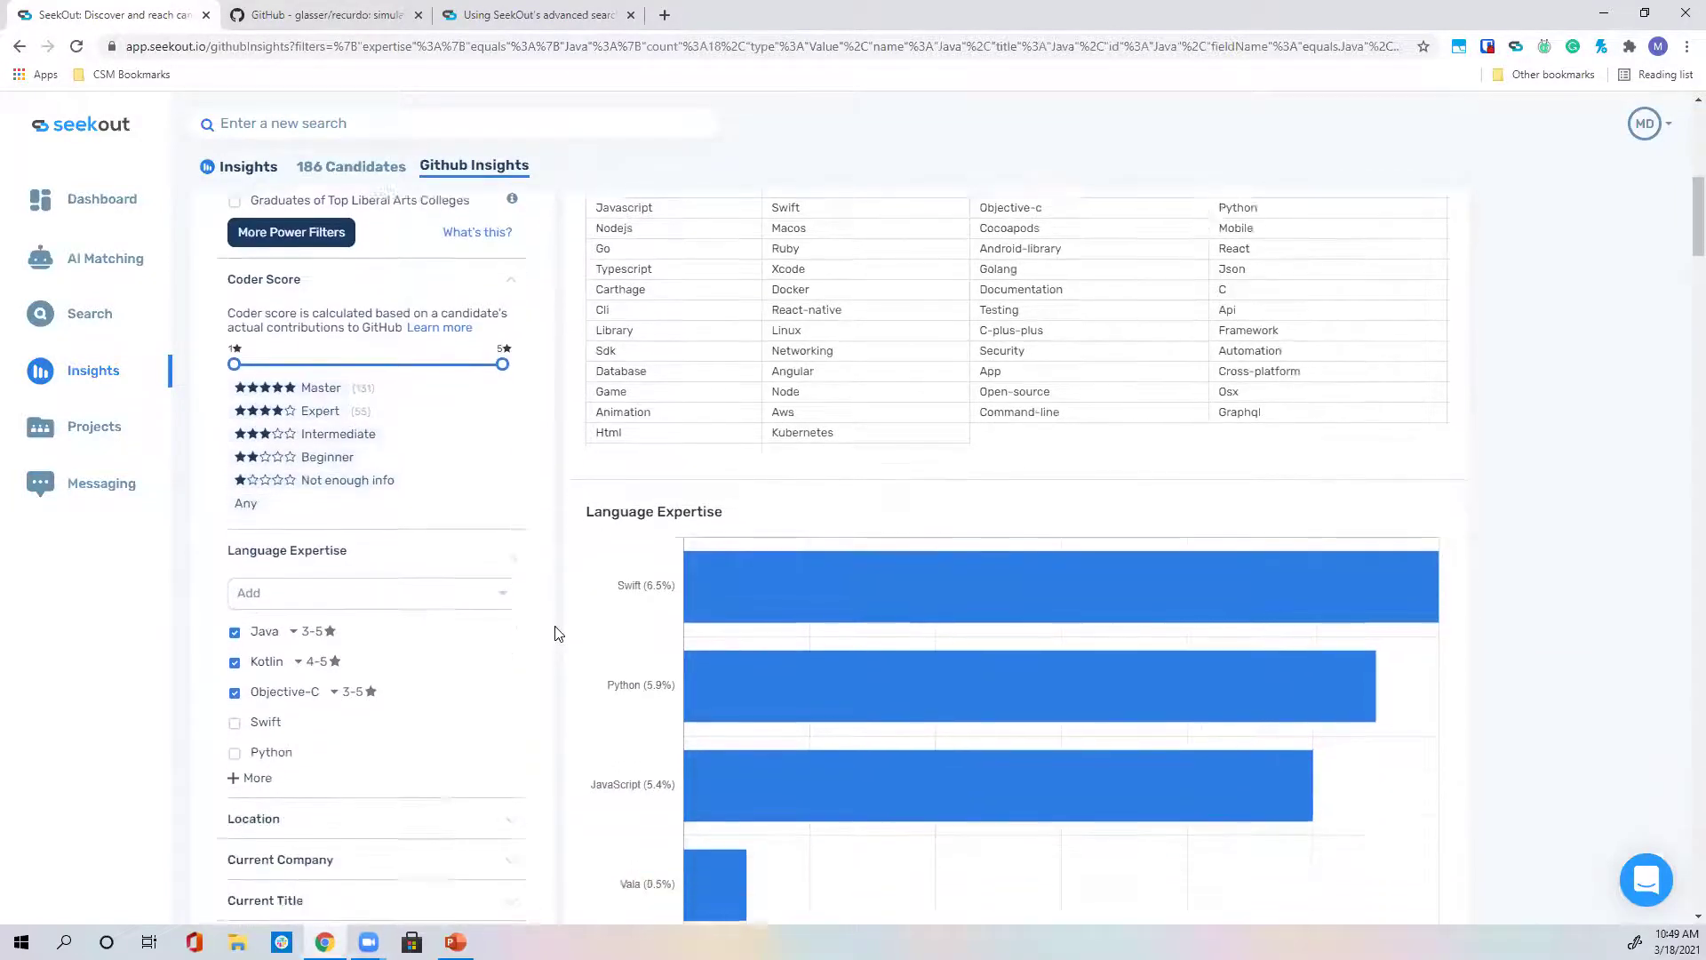
pyautogui.scroll(-3, 557, 632)
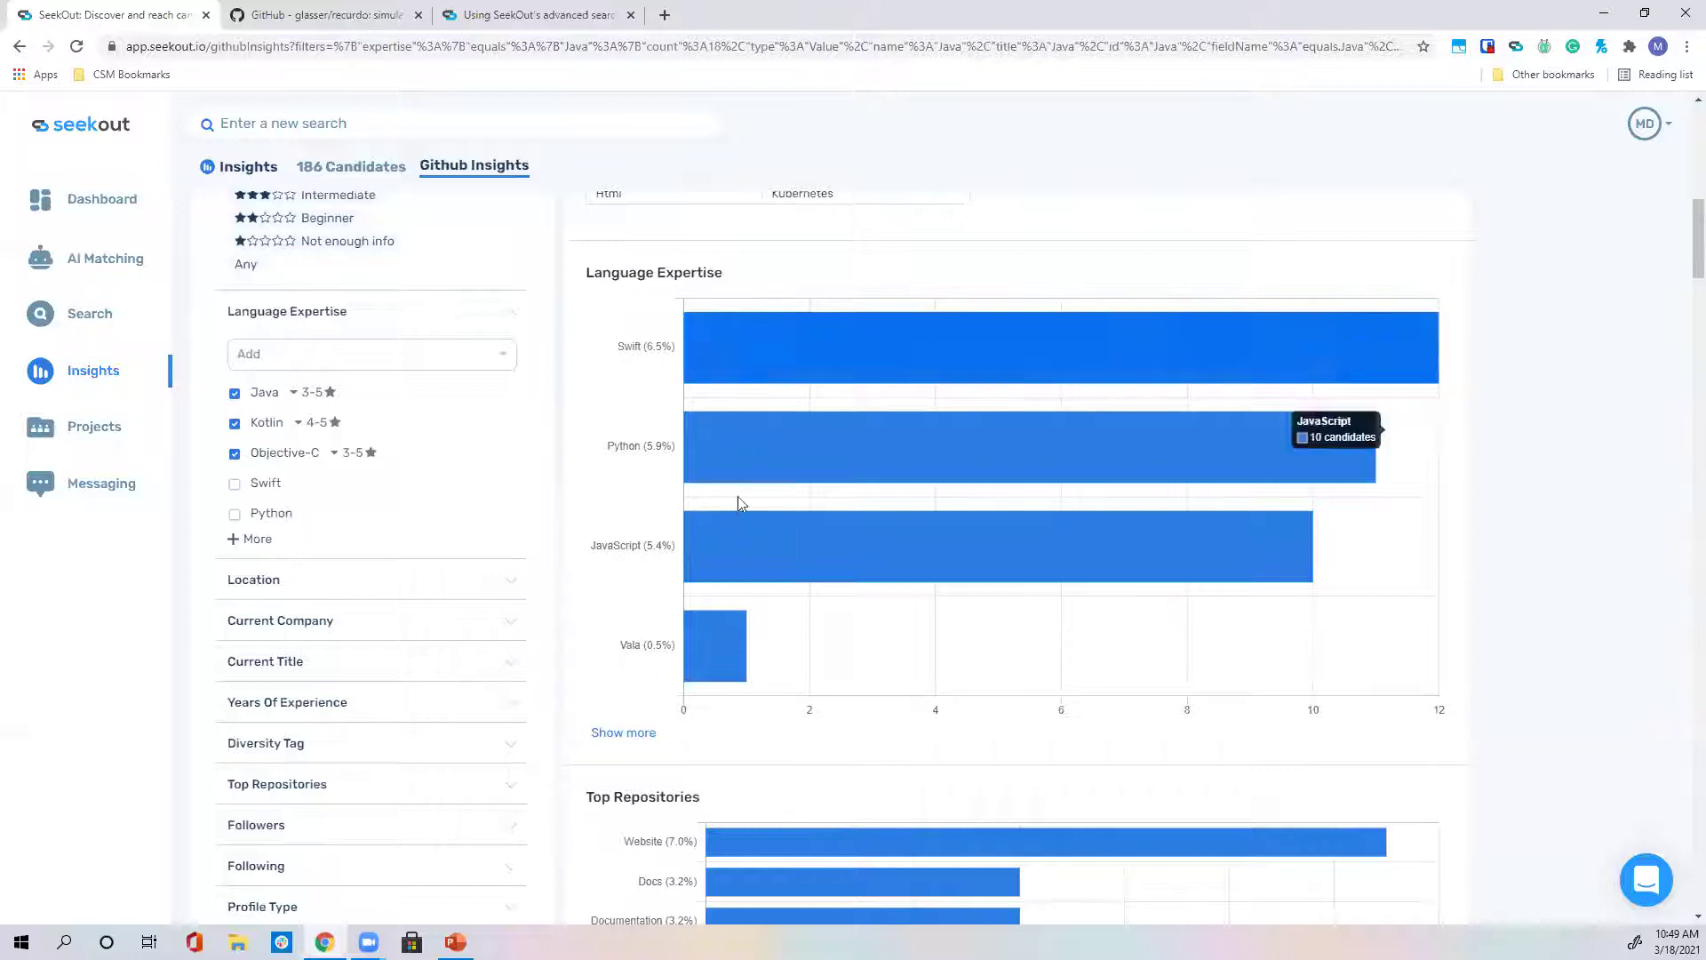
pyautogui.scroll(-5, 739, 503)
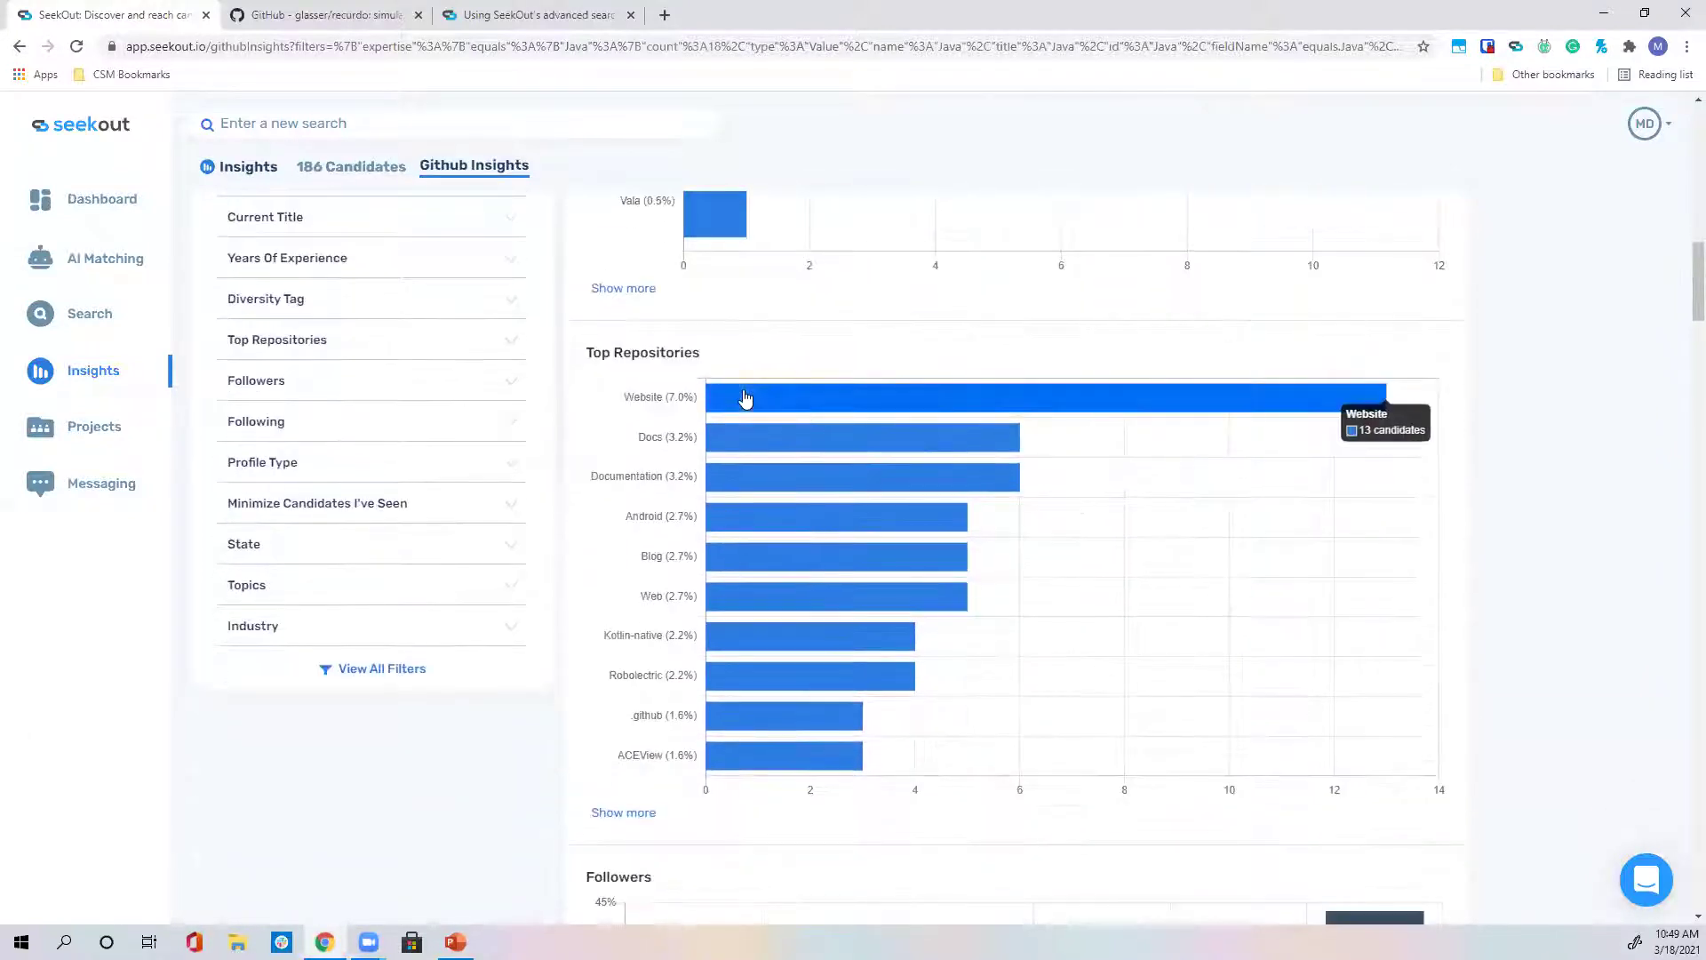
# Examine the insights charts from followers and stars through current company, title, years of experience and role to diversity tag.
pyautogui.scroll(-4, 583, 404)
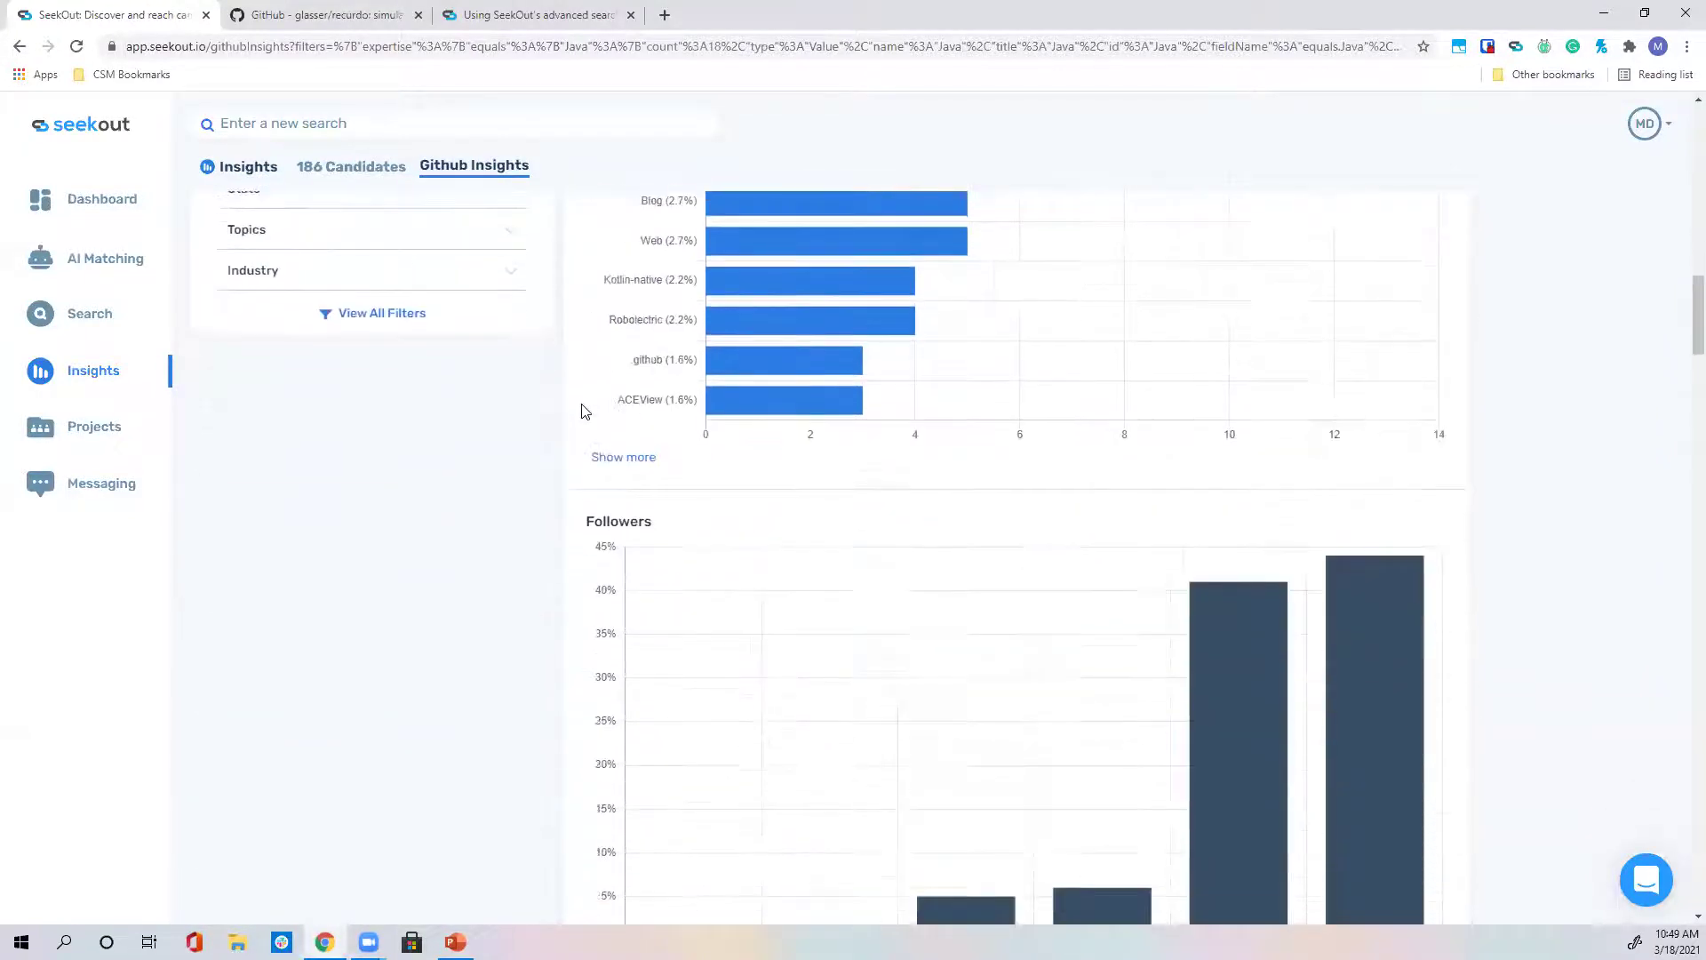
pyautogui.scroll(-3, 582, 411)
pyautogui.moveTo(1386, 560)
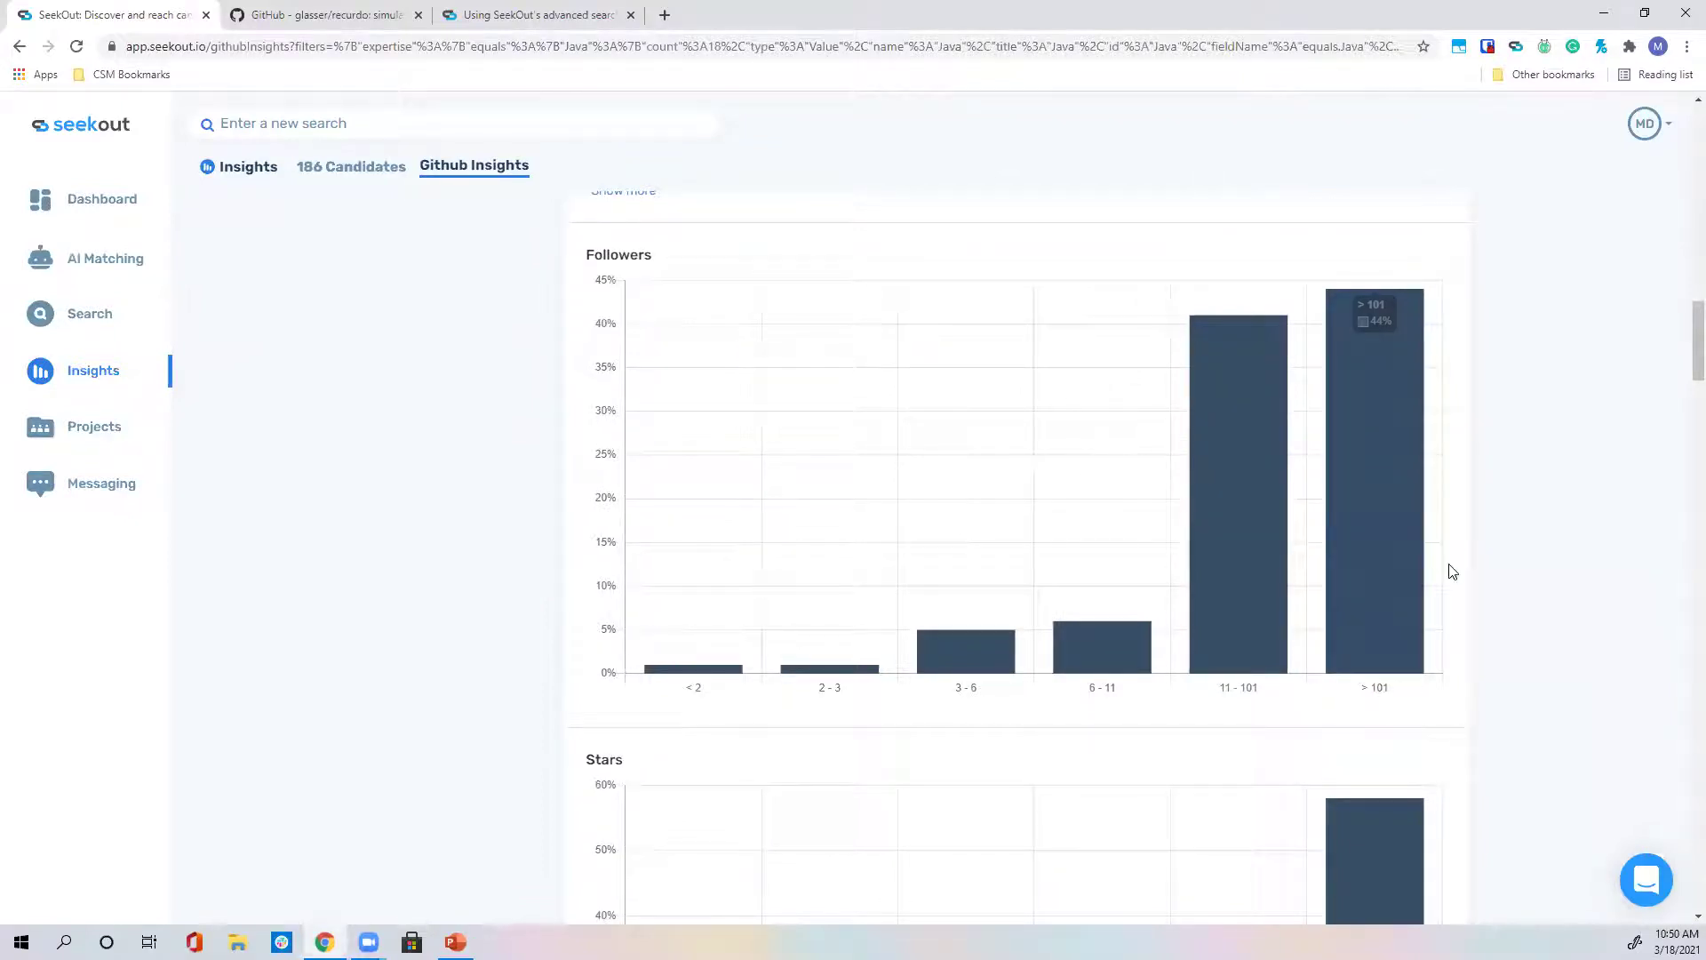
pyautogui.scroll(-1, 1438, 560)
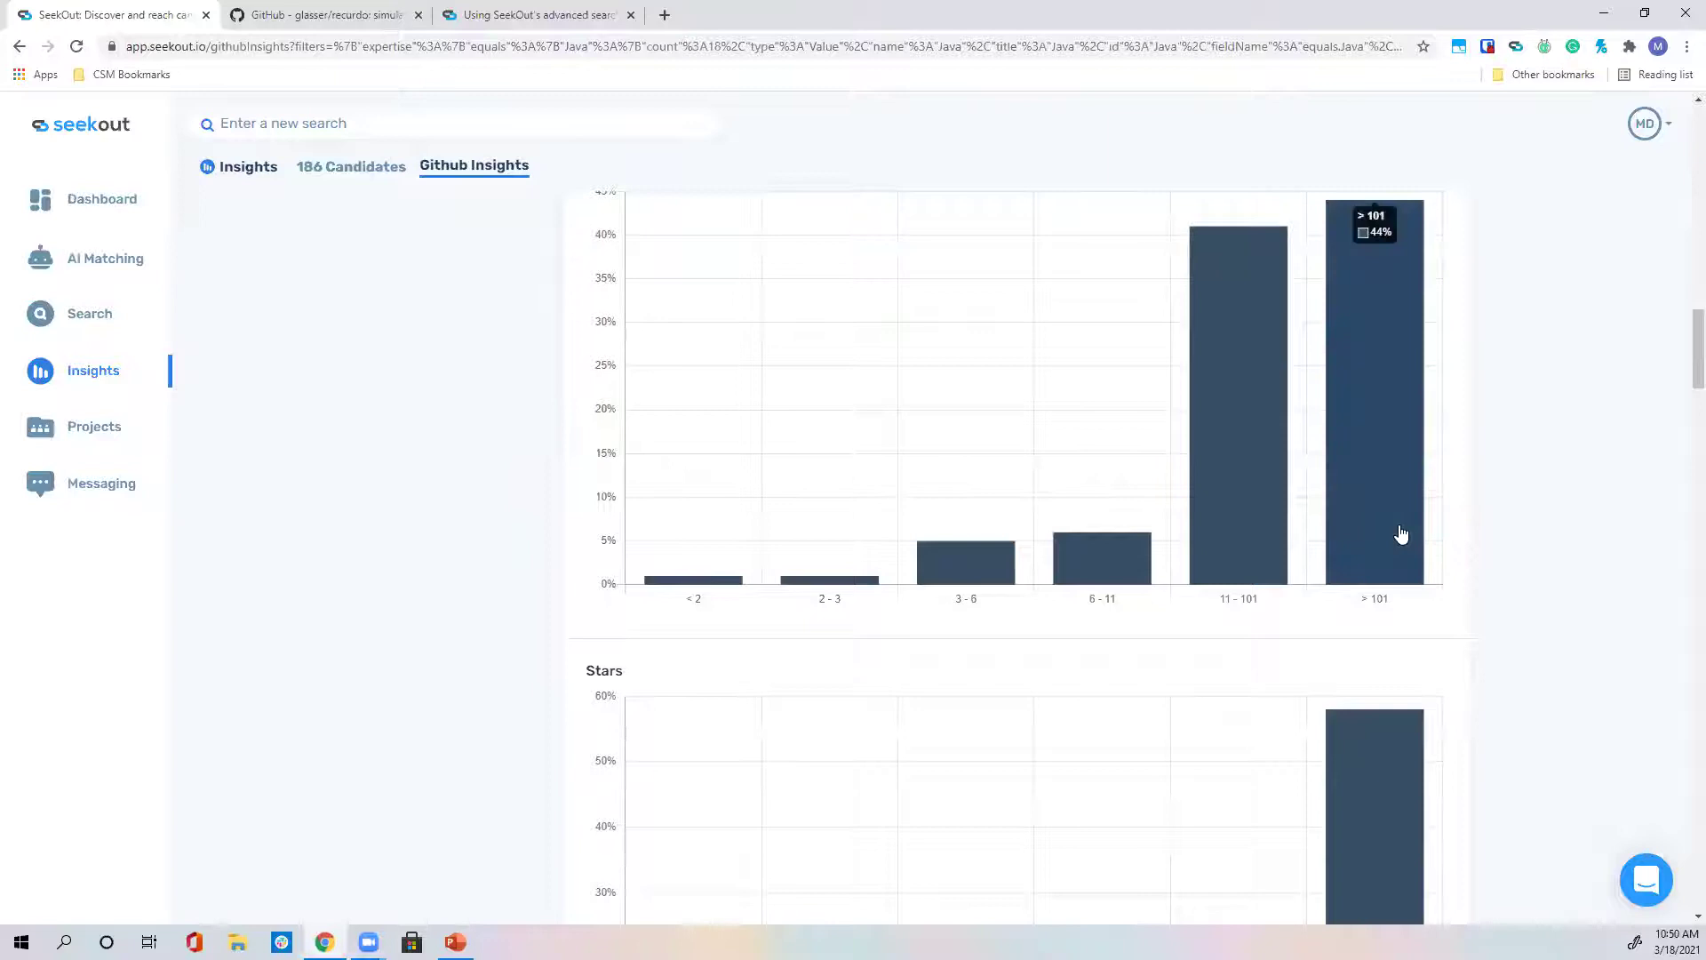
pyautogui.scroll(-7, 1402, 533)
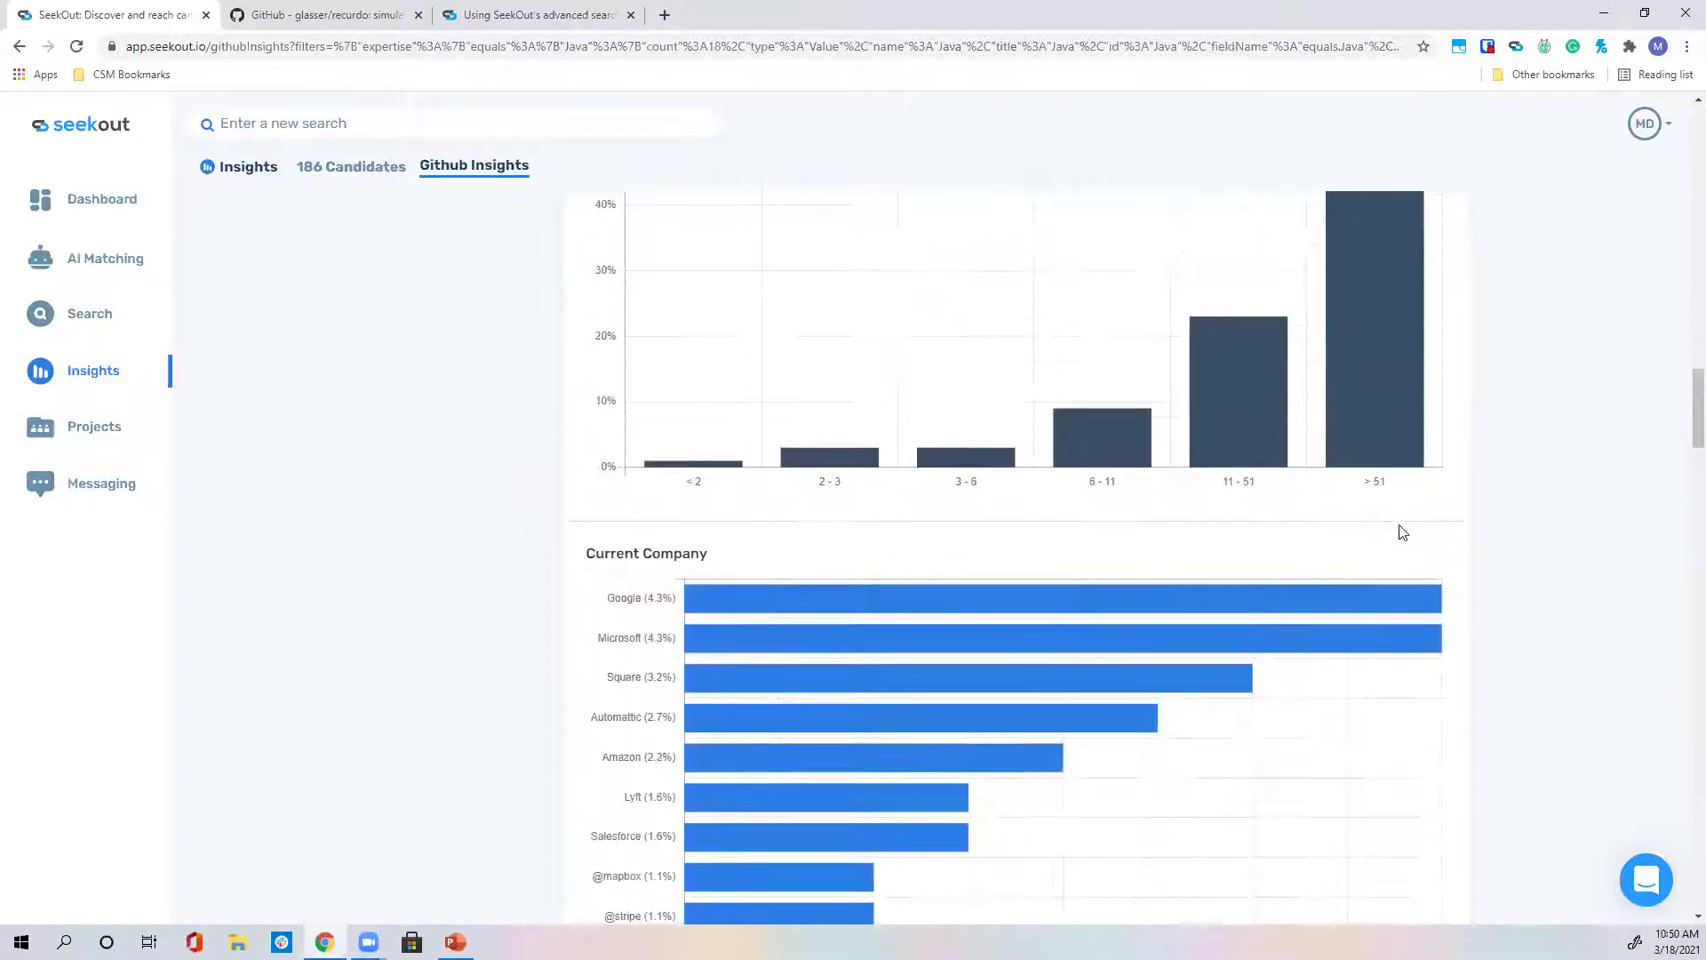
pyautogui.scroll(-8, 1402, 533)
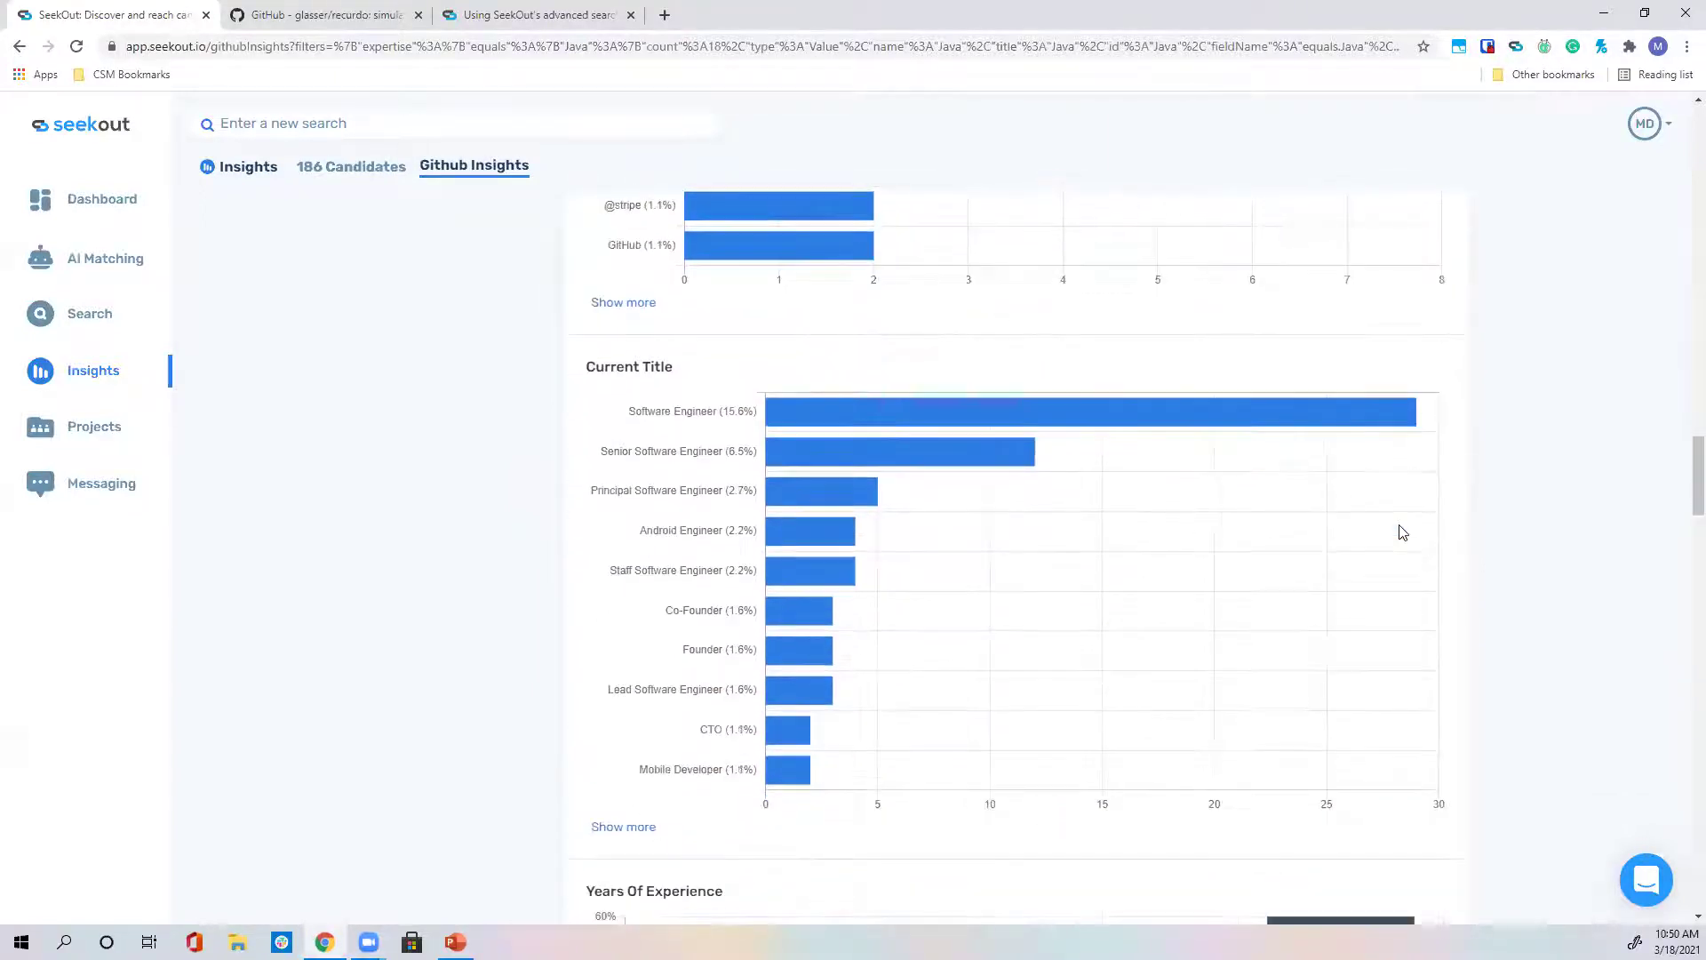
pyautogui.scroll(-7, 1401, 532)
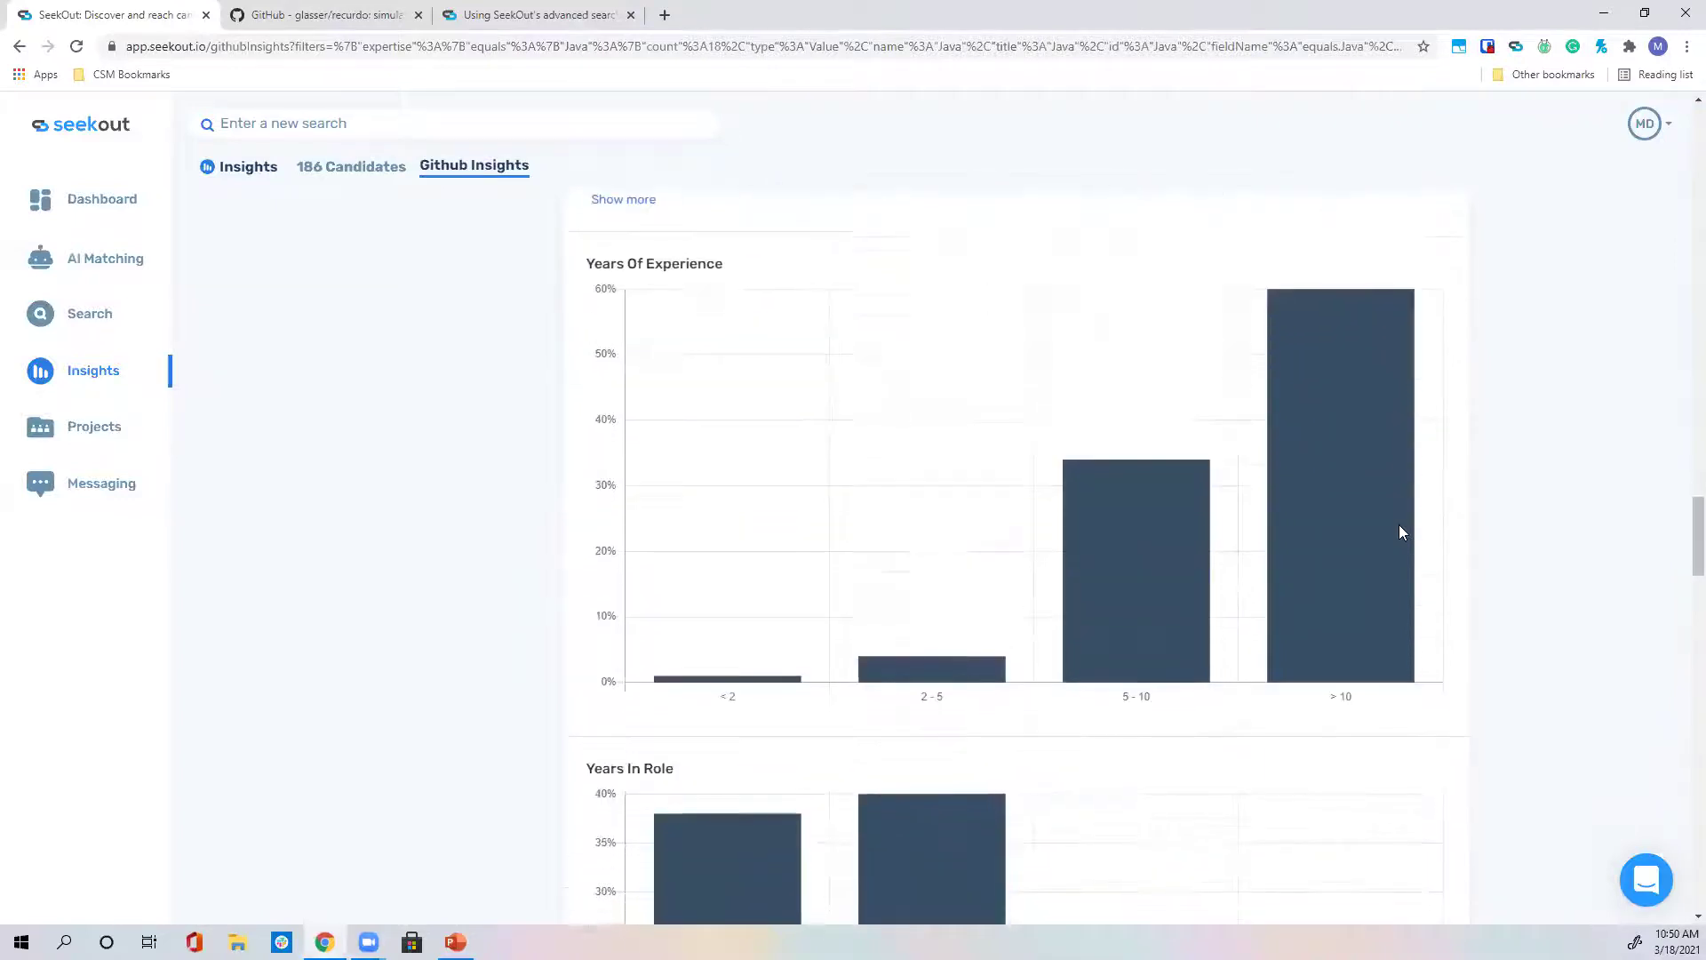
pyautogui.scroll(-8, 1401, 532)
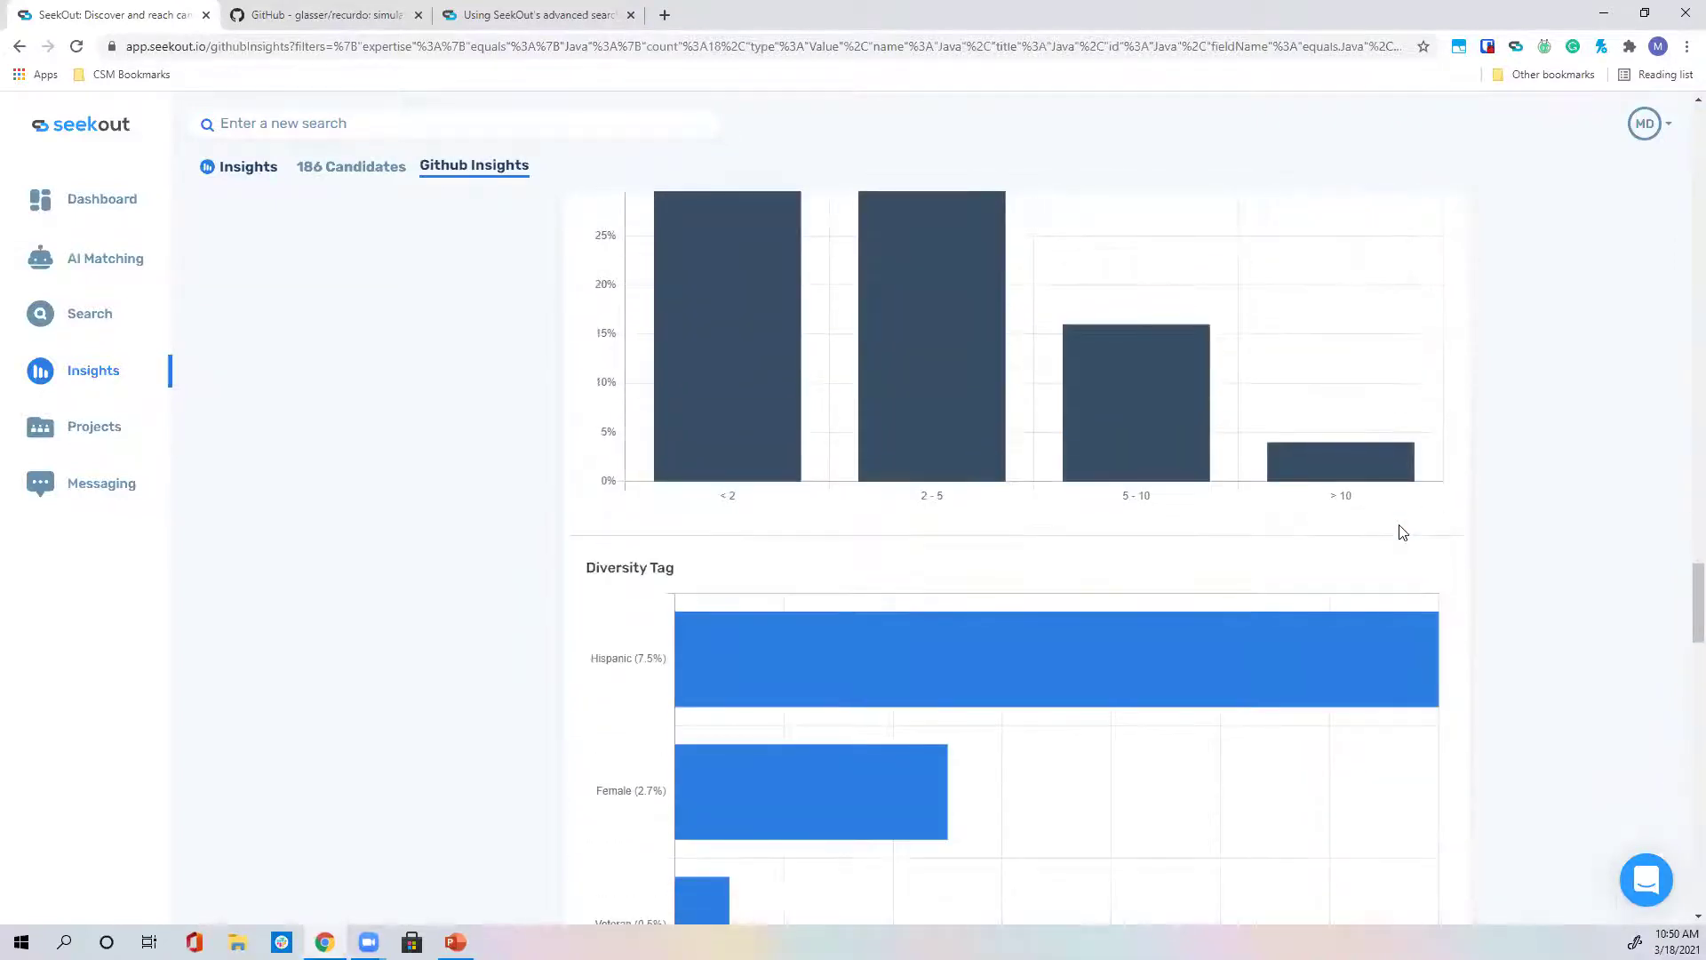
# Return to the Current Company chart and check the number of candidates at Google.
pyautogui.scroll(7, 1401, 532)
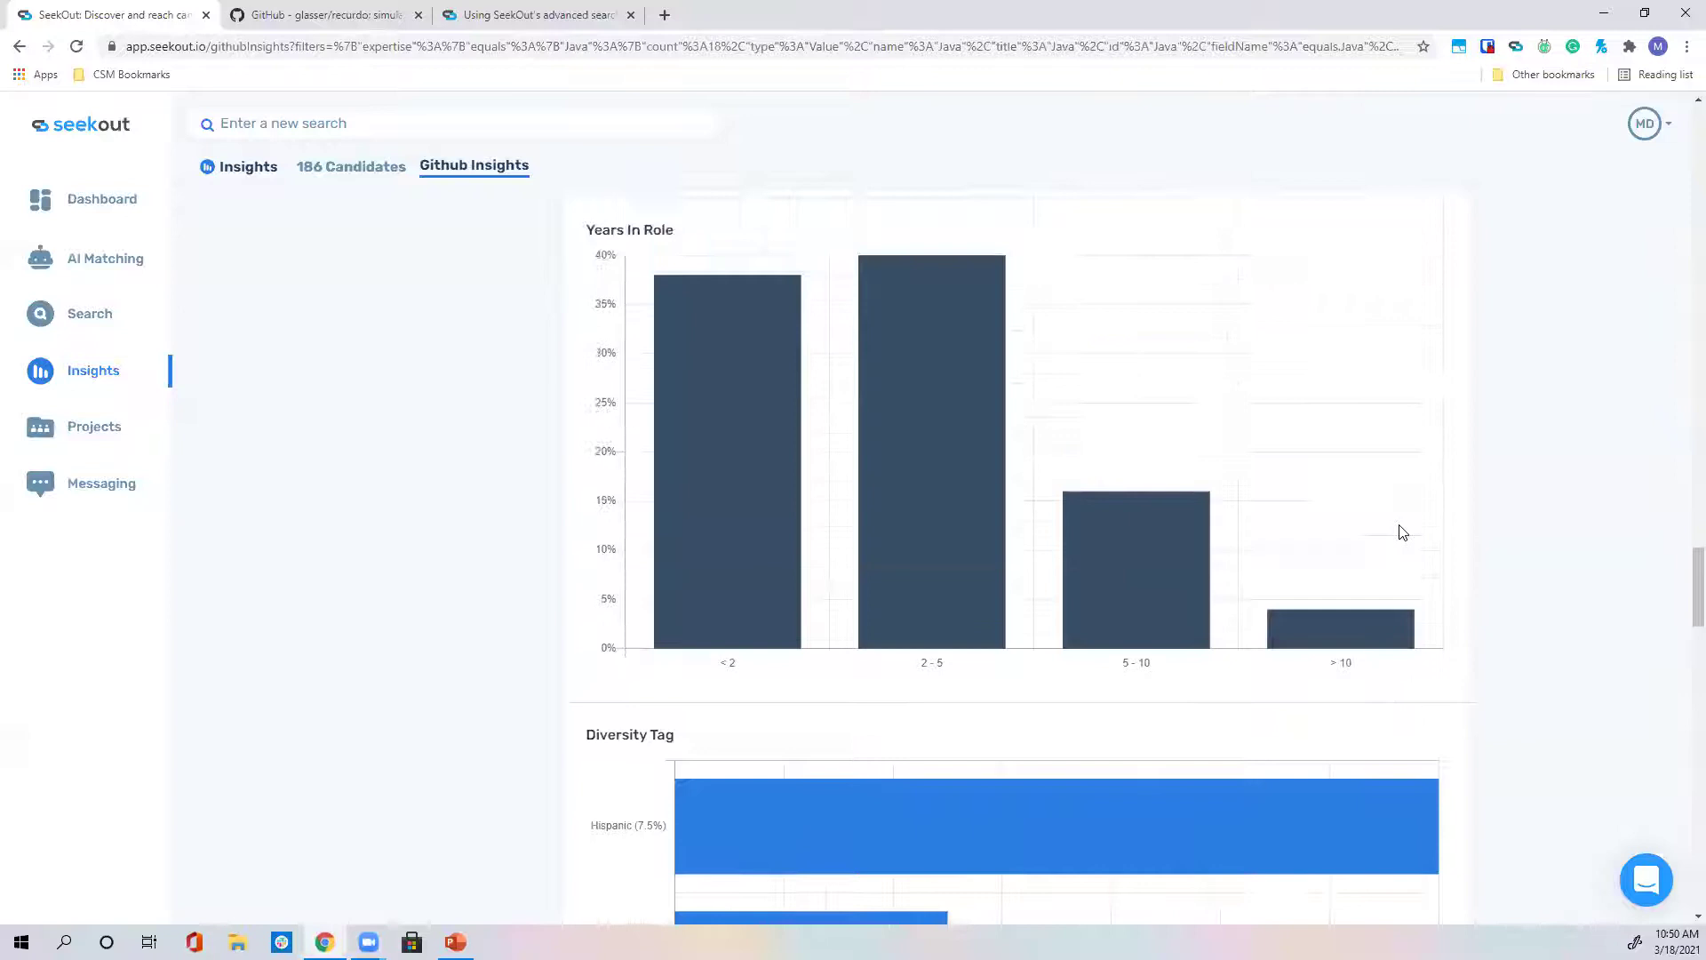
pyautogui.scroll(11, 1401, 532)
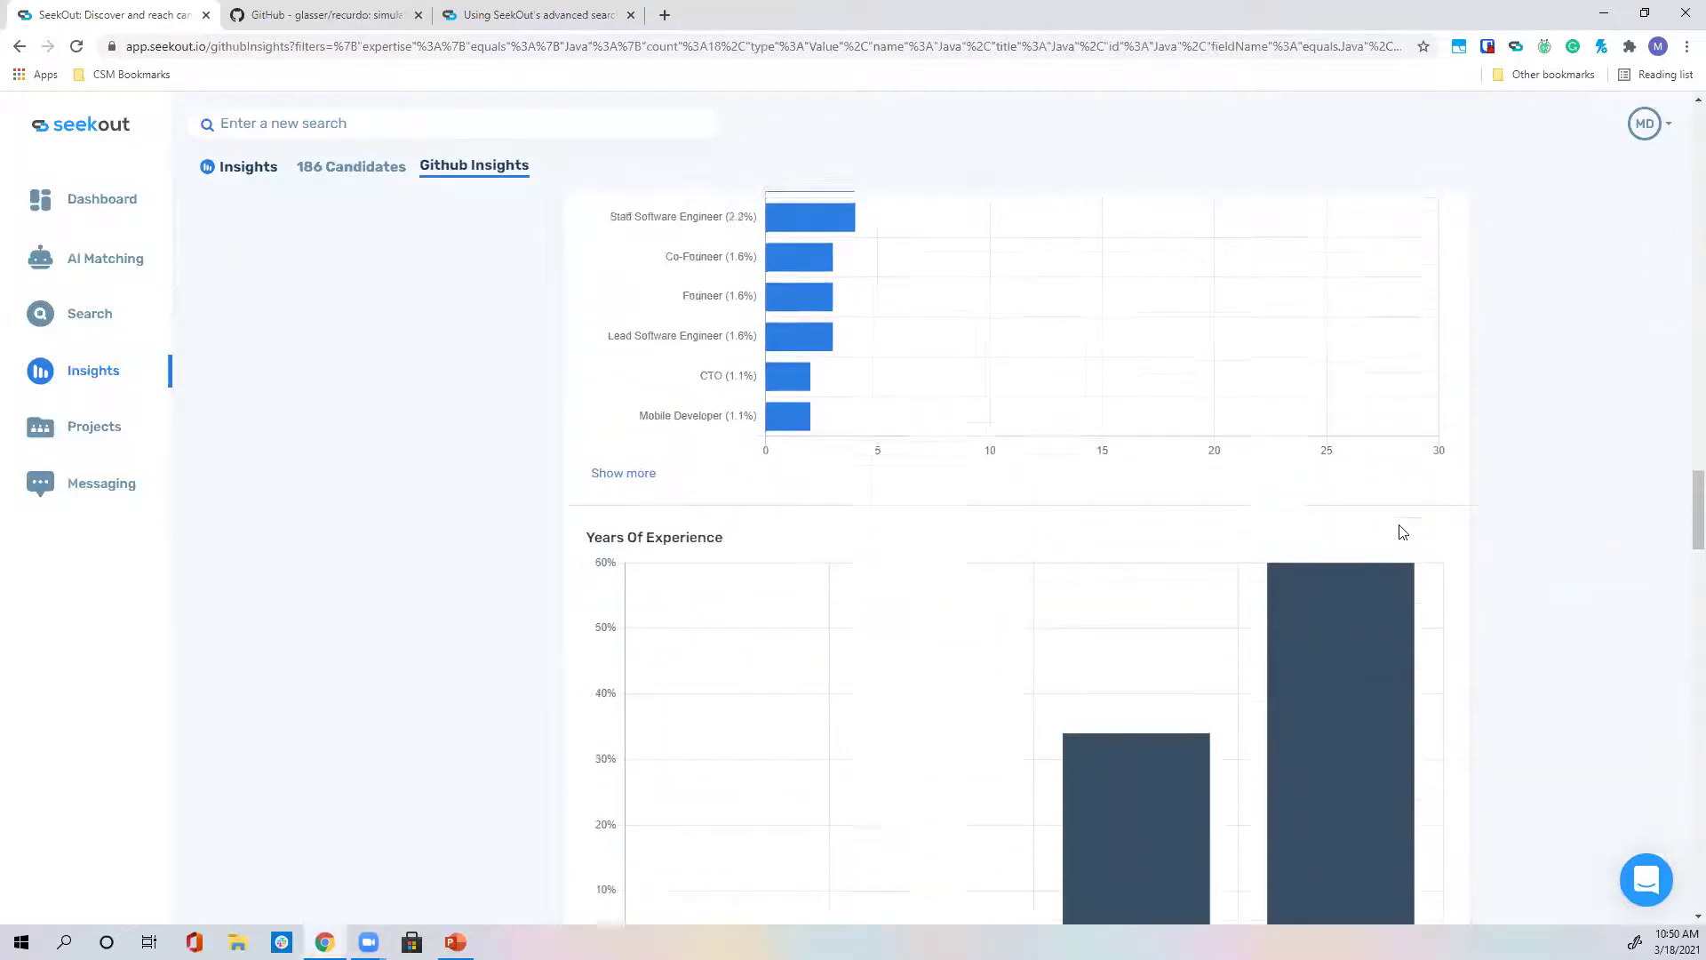
pyautogui.scroll(4, 1401, 532)
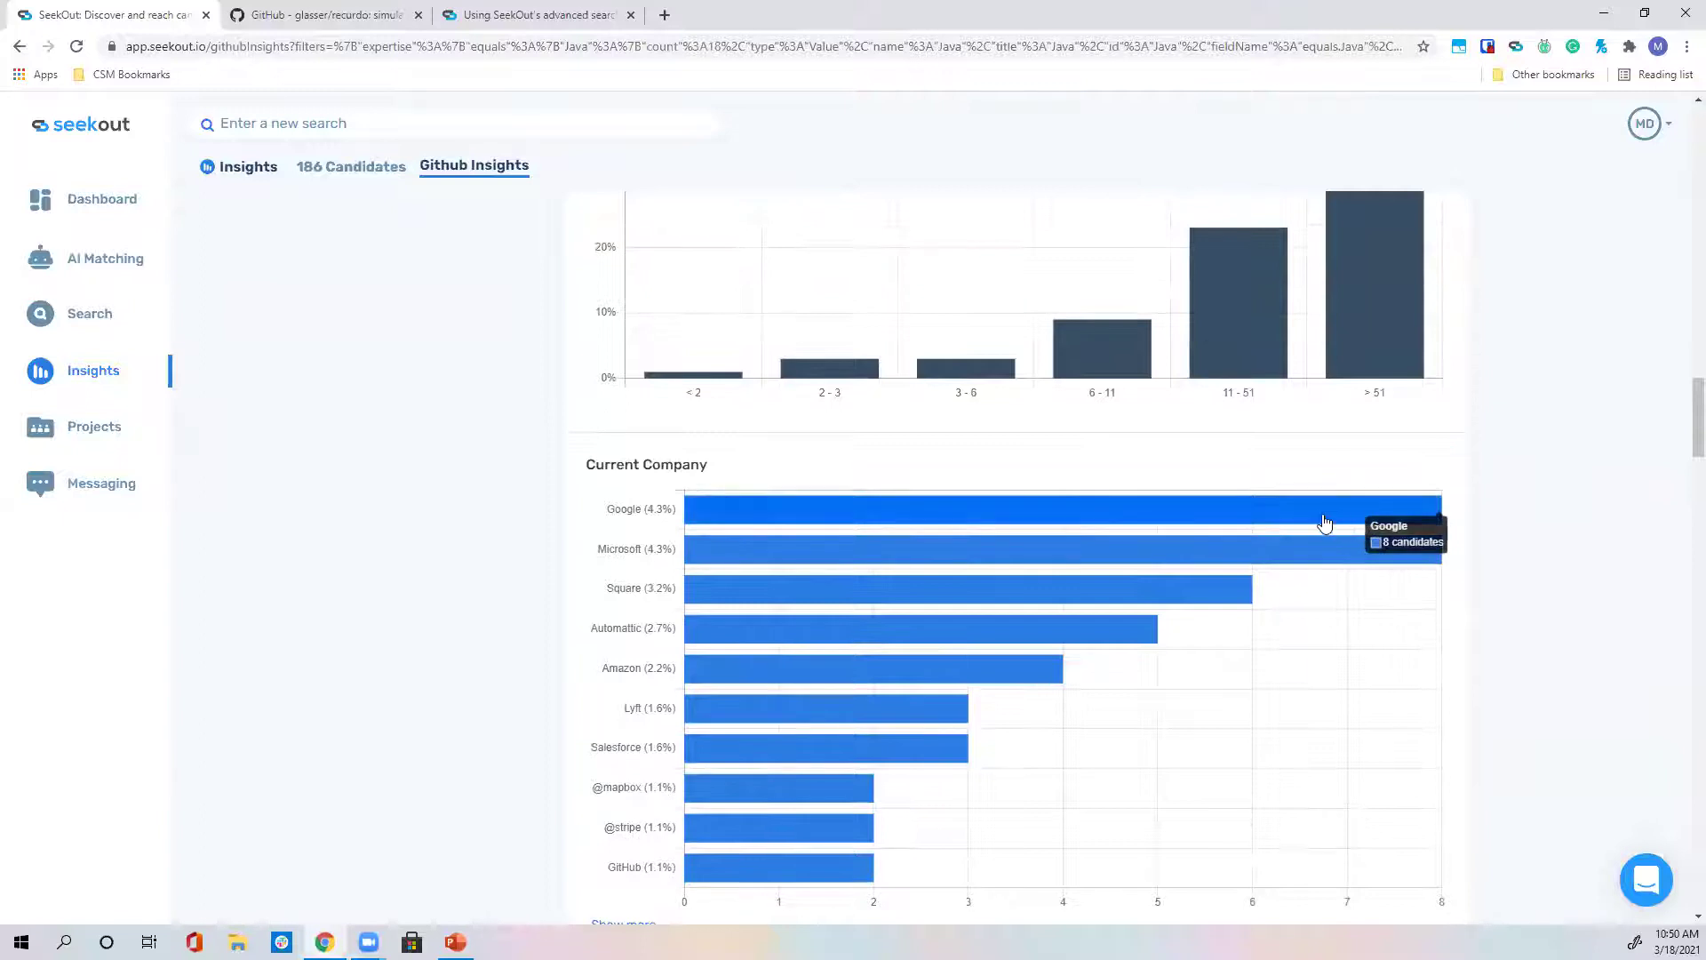
# Narrow the insights to candidates currently at Google and examine their charts from location and top repositories through years in role.
pyautogui.click(761, 523)
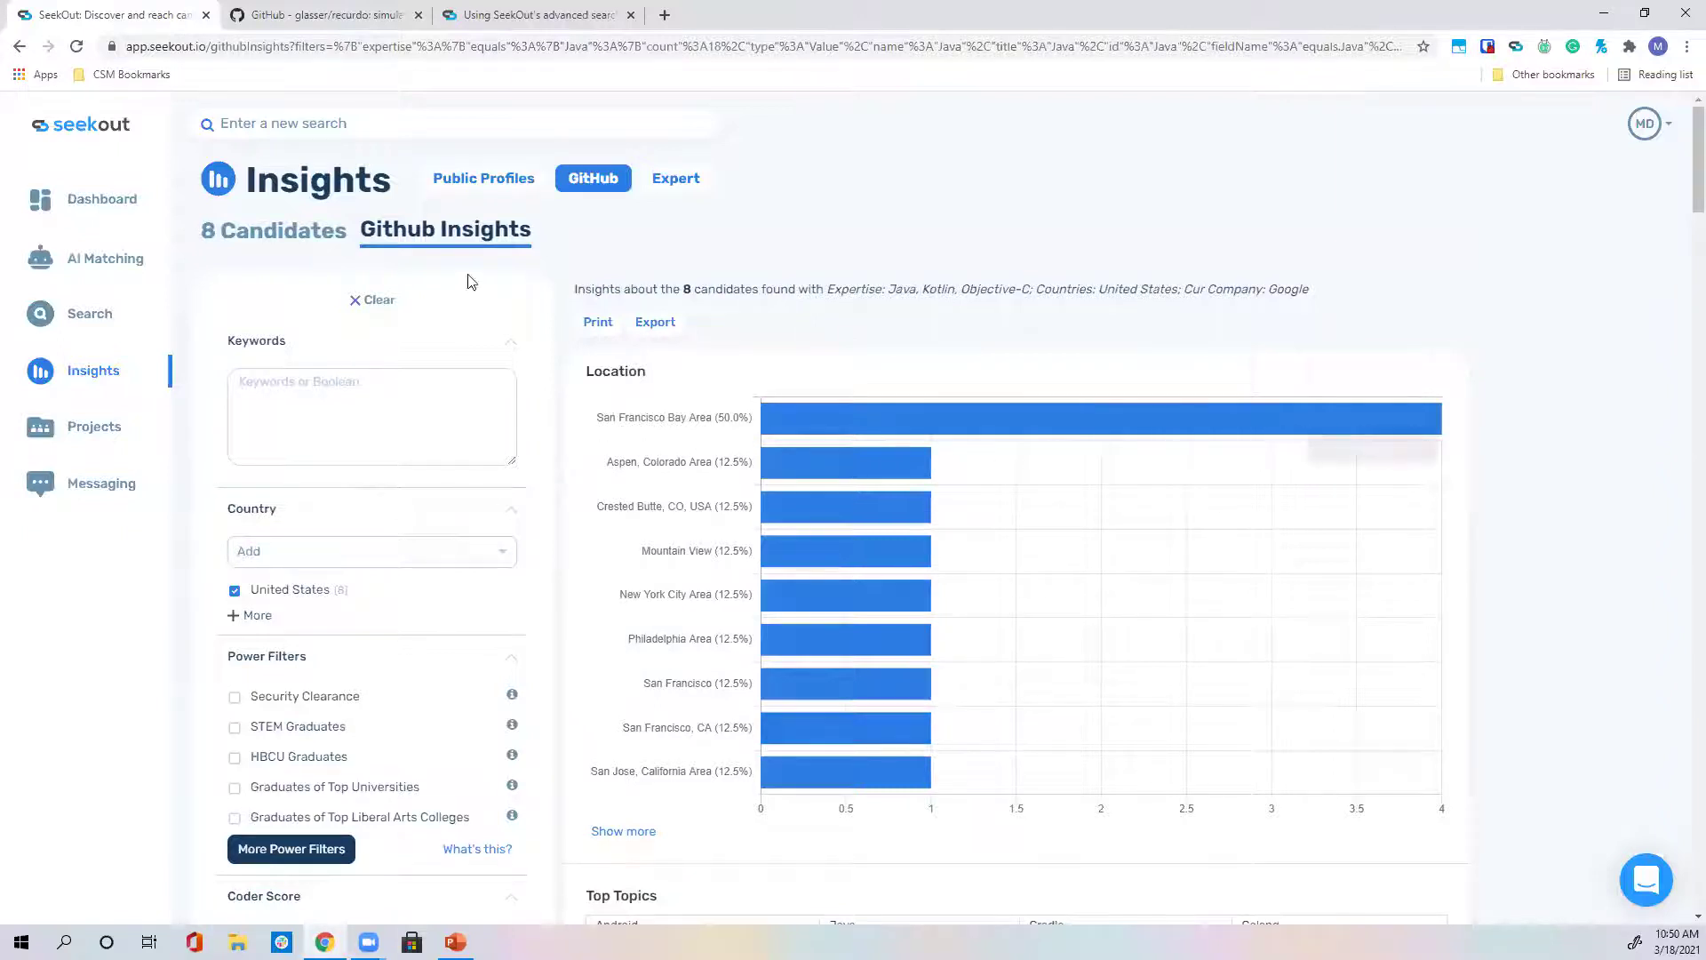
pyautogui.moveTo(757, 413)
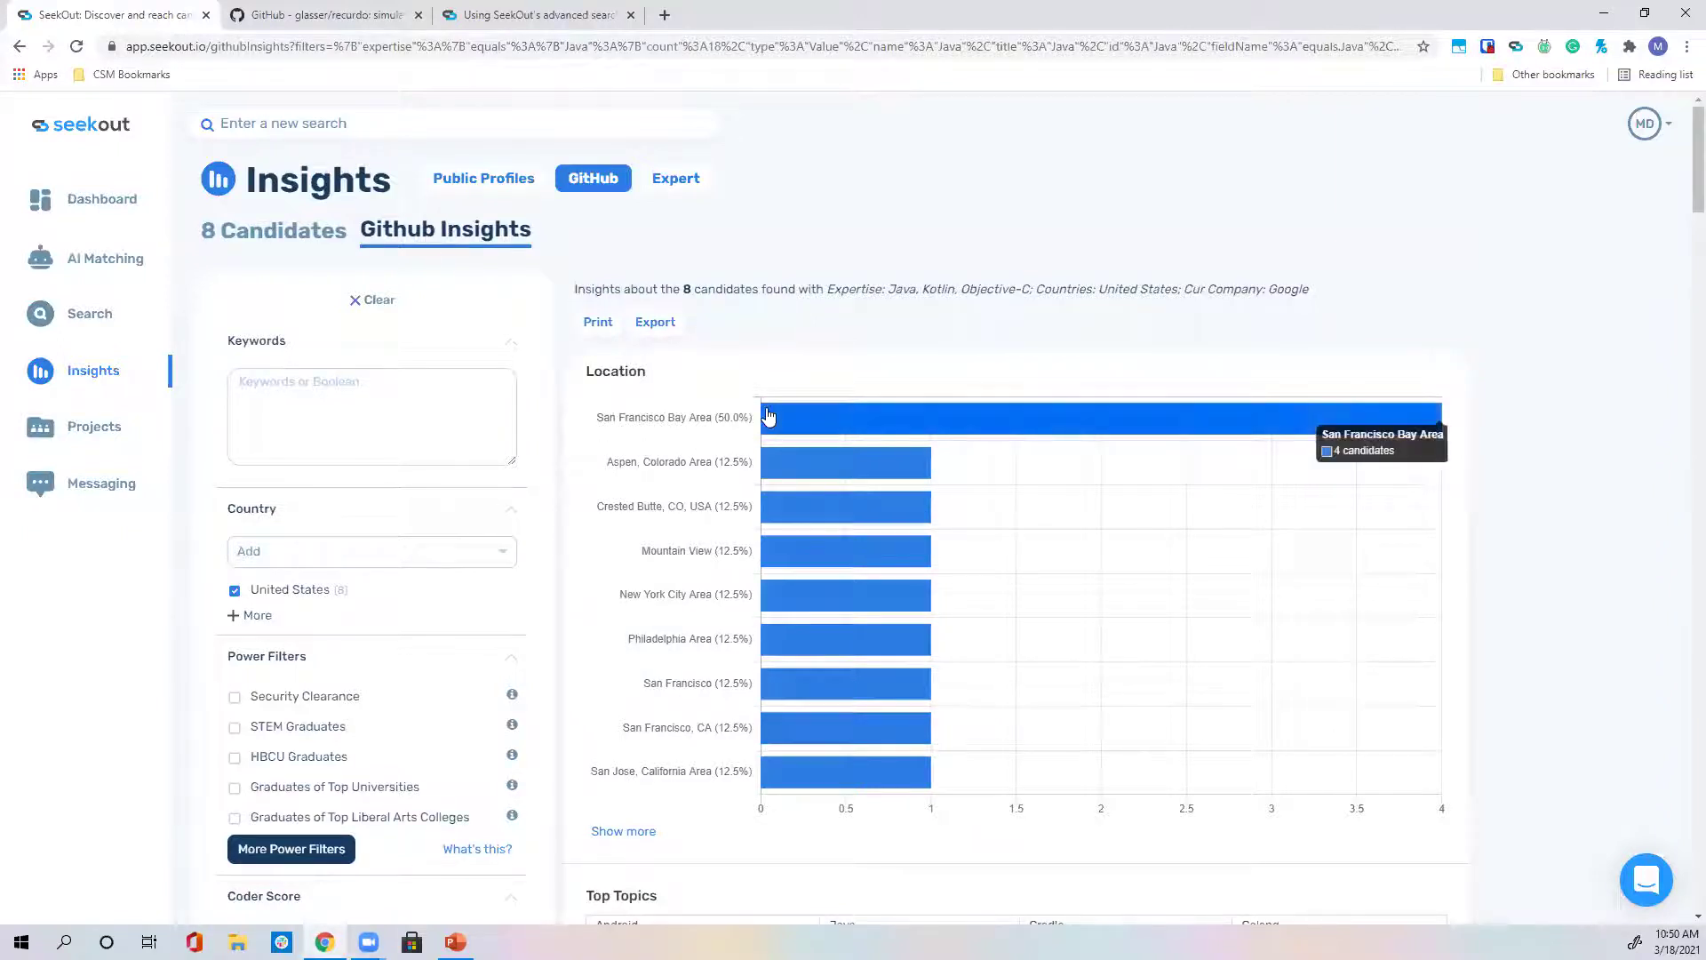
pyautogui.scroll(-4, 793, 434)
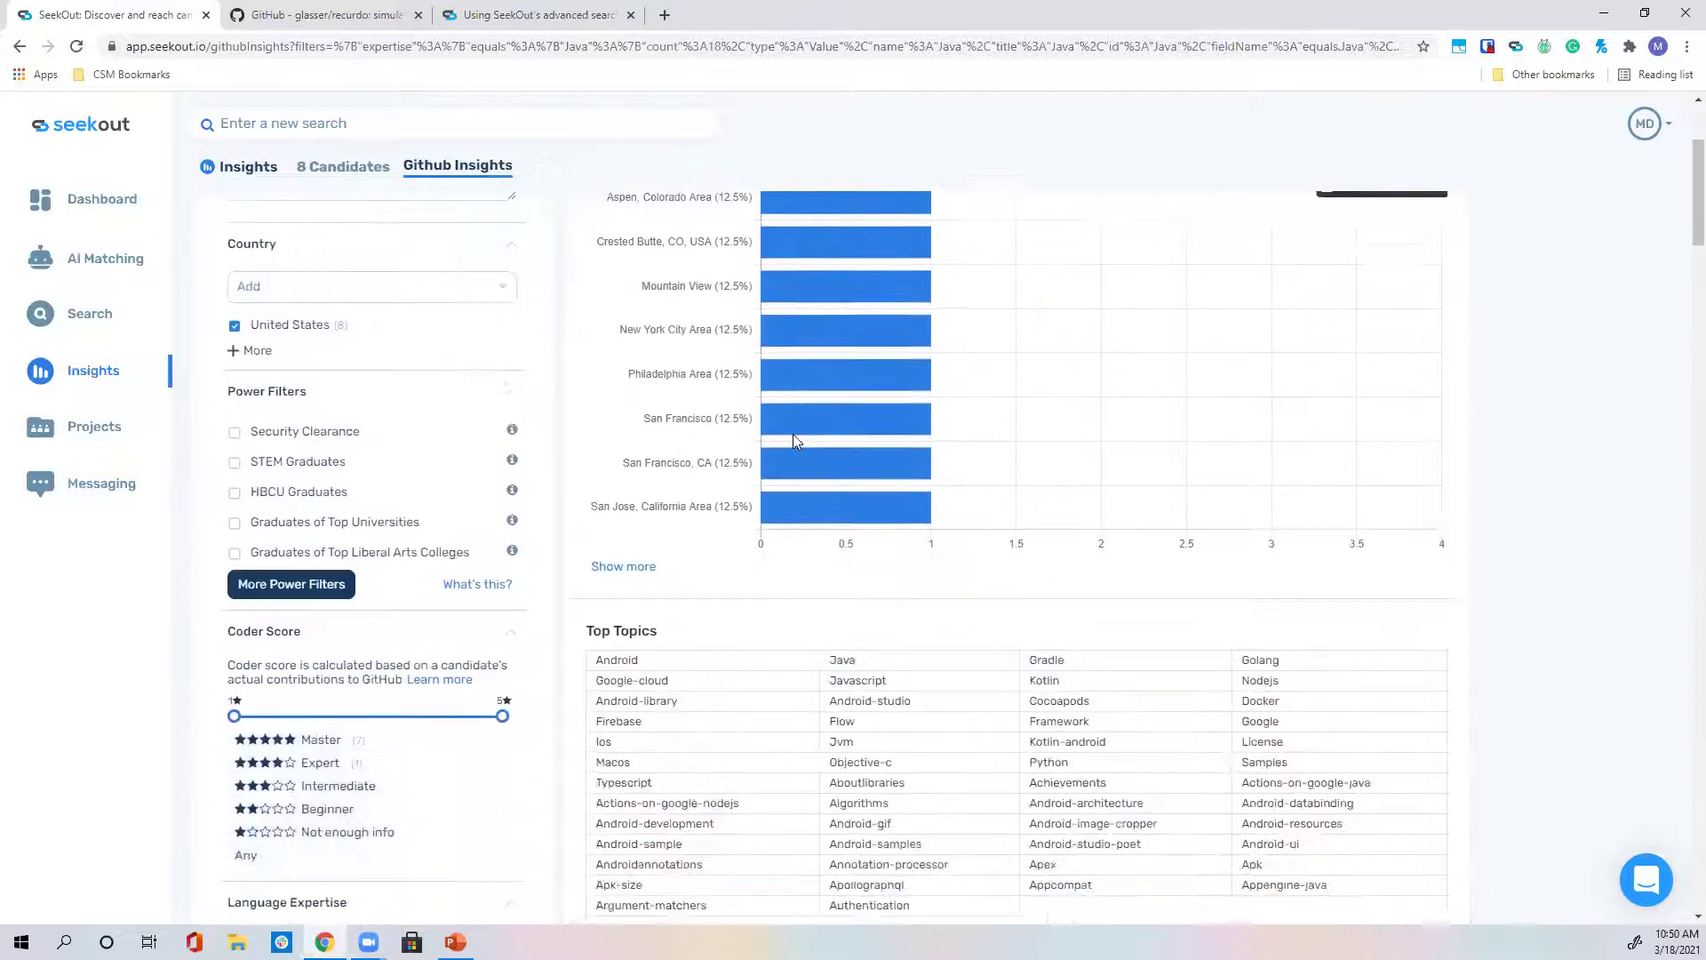
pyautogui.scroll(-1, 378, 597)
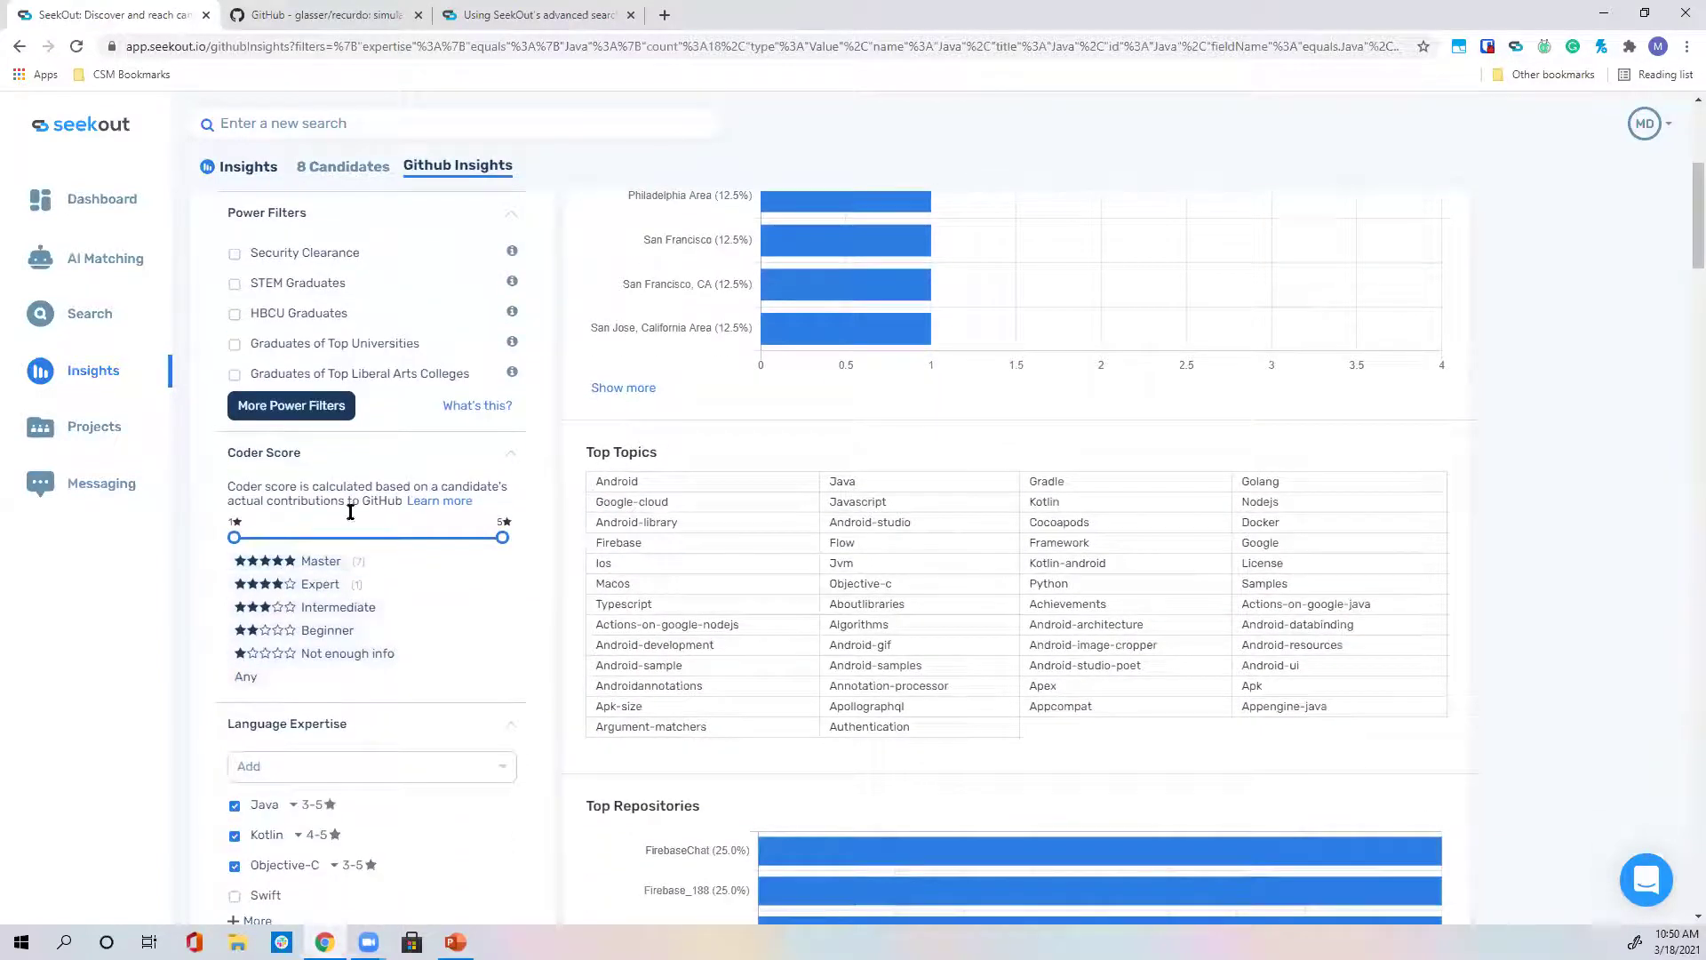
pyautogui.scroll(-8, 688, 498)
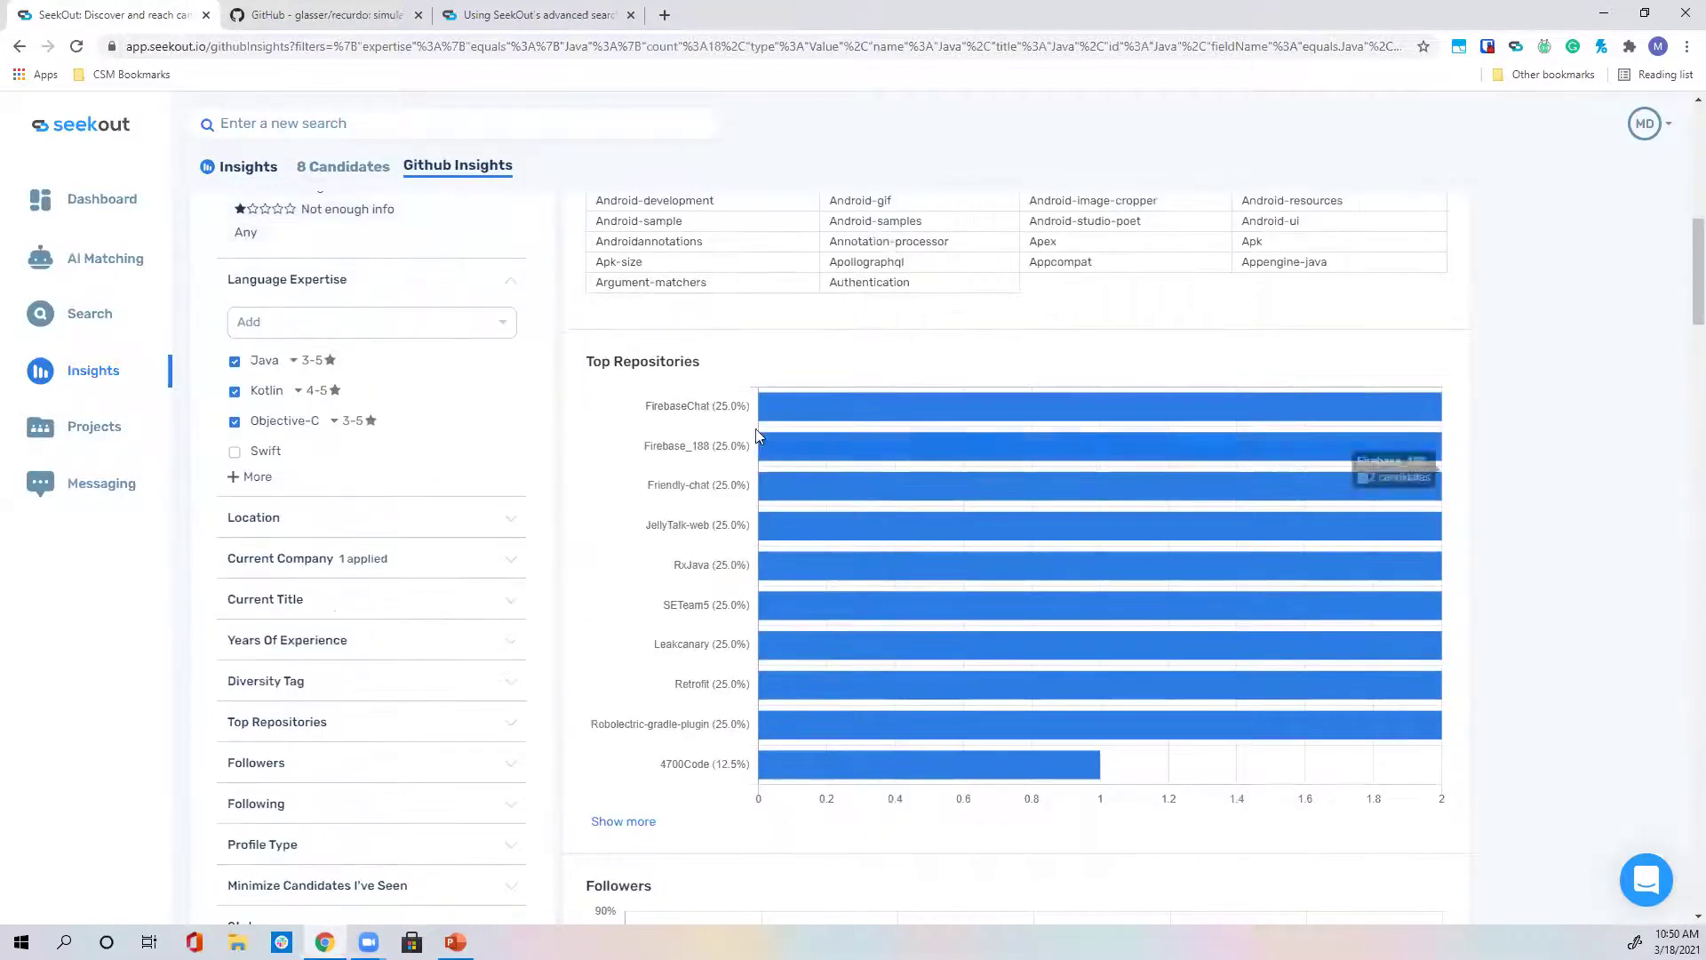
pyautogui.scroll(-4, 697, 454)
pyautogui.scroll(-3, 1356, 369)
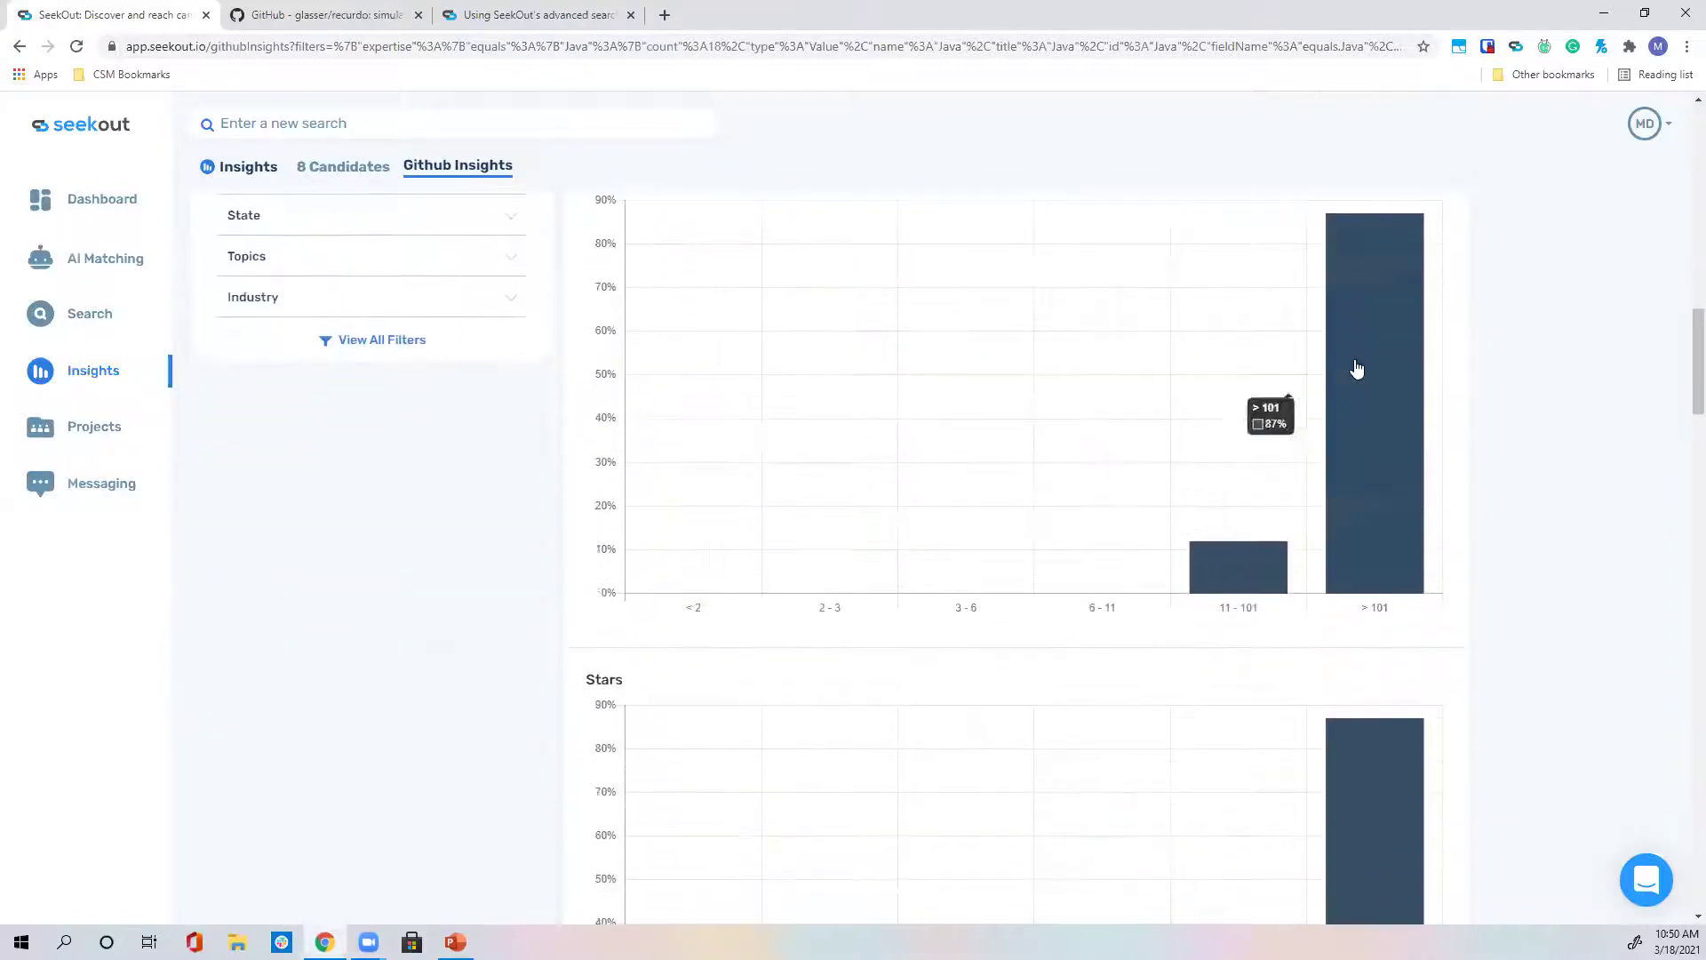
pyautogui.scroll(-8, 1332, 465)
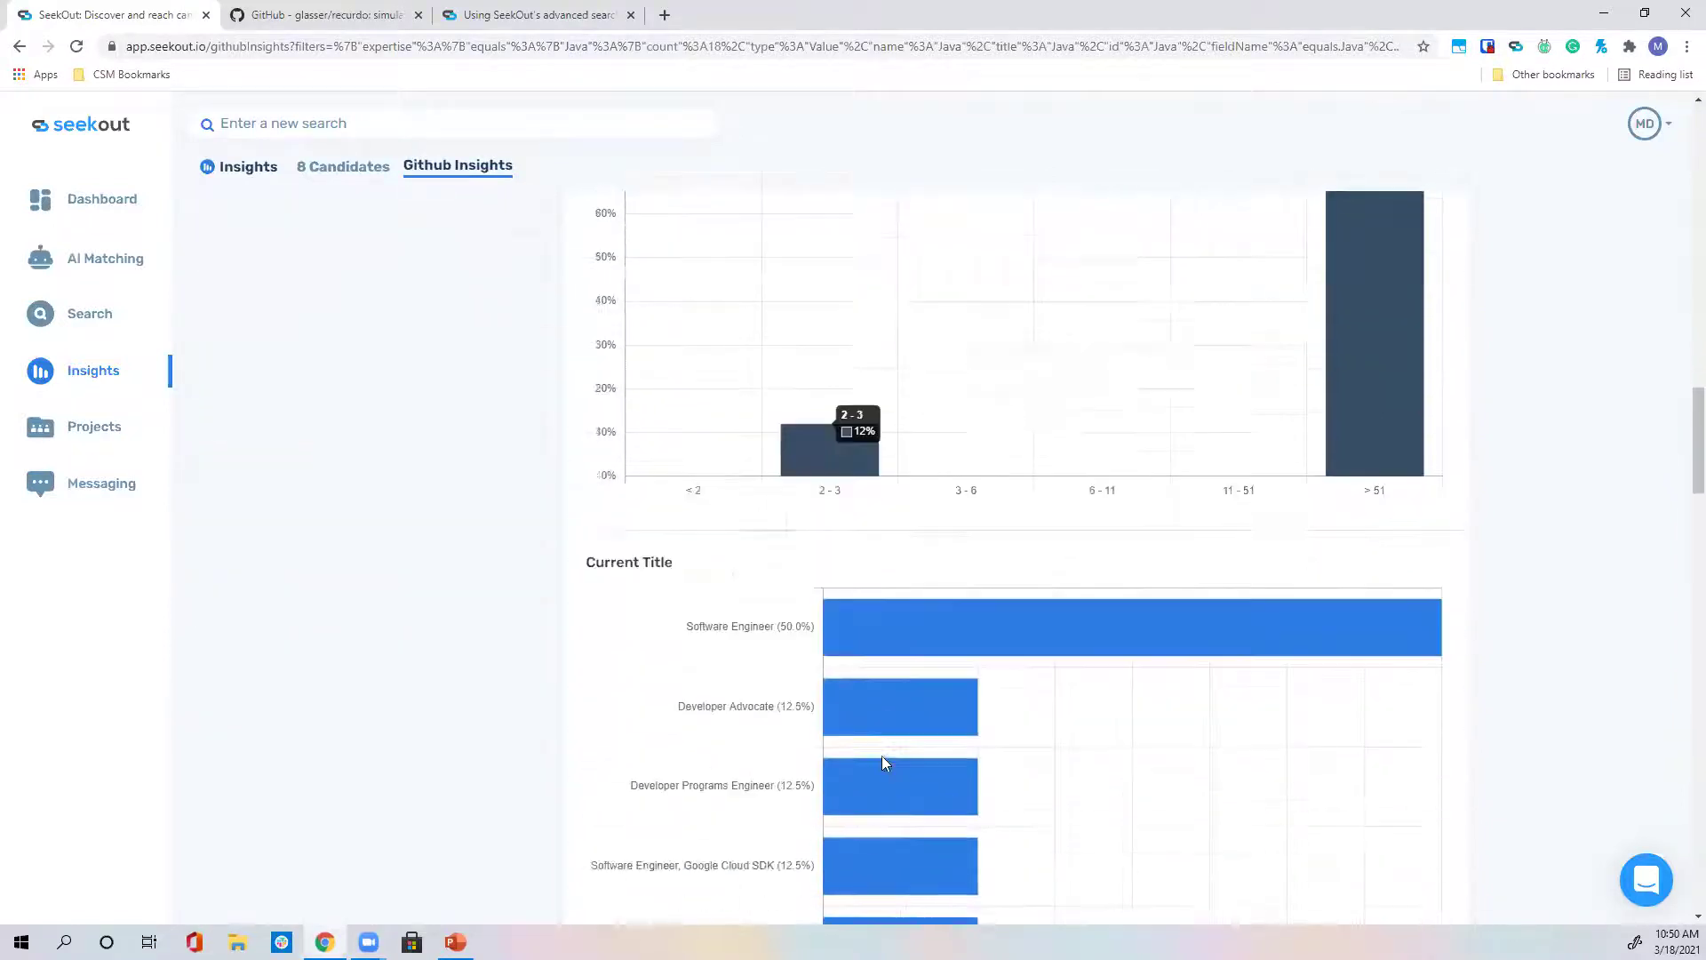
pyautogui.scroll(-12, 742, 766)
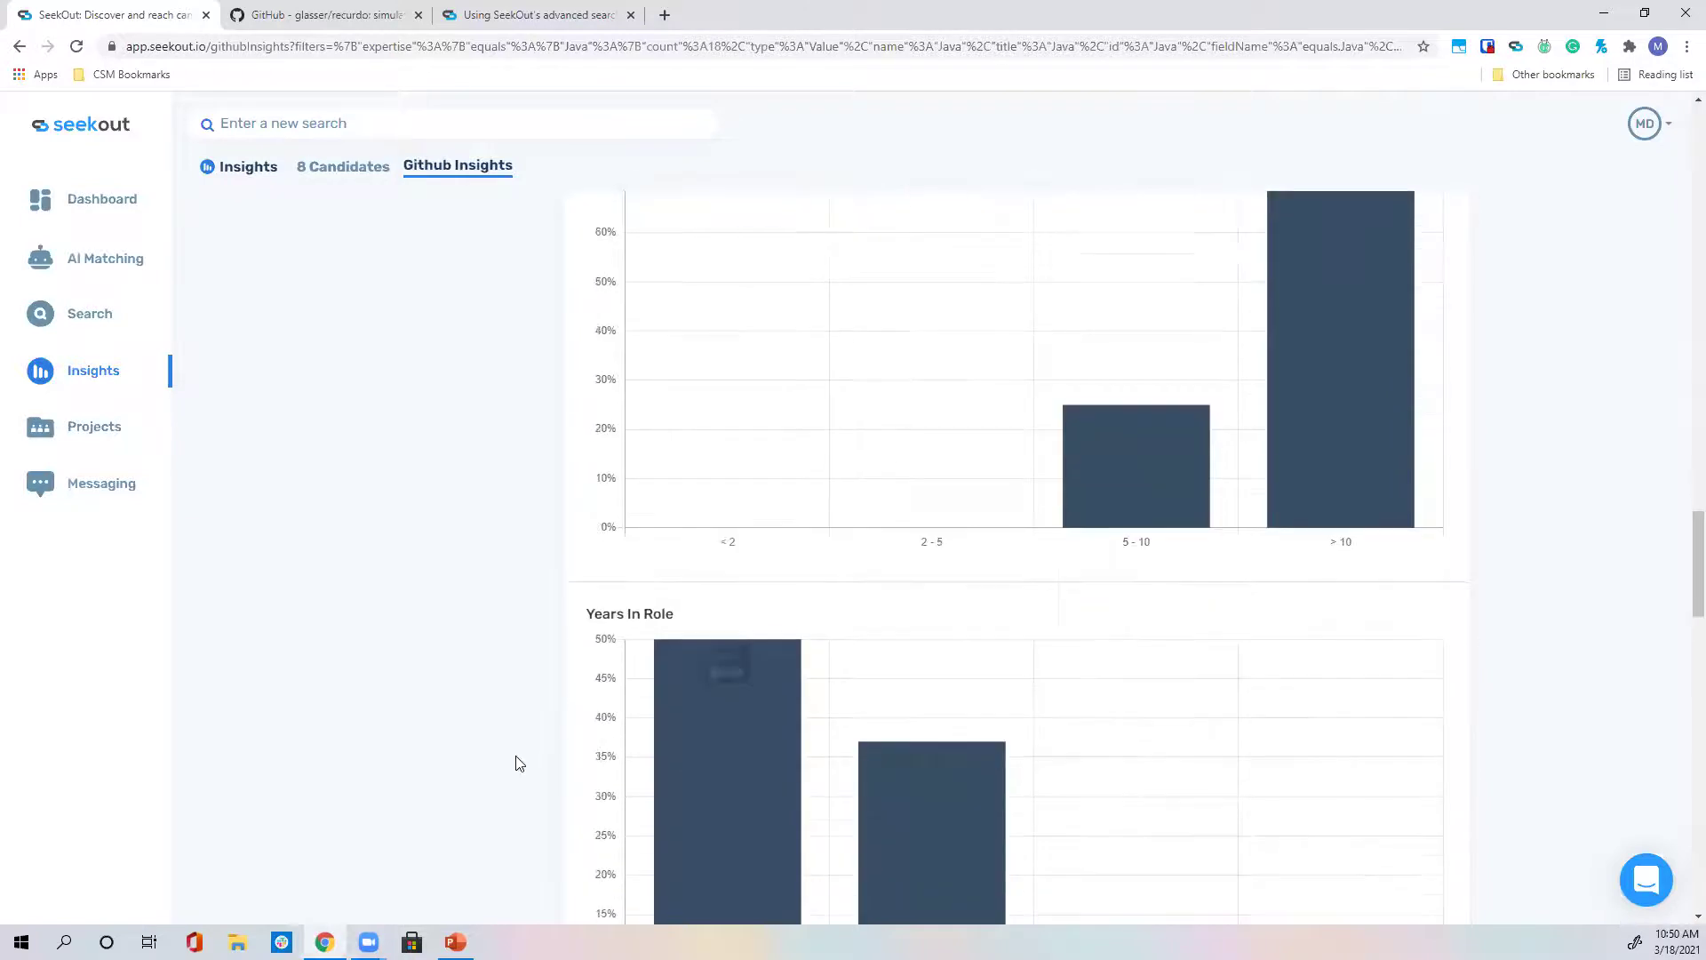
pyautogui.scroll(20, 472, 278)
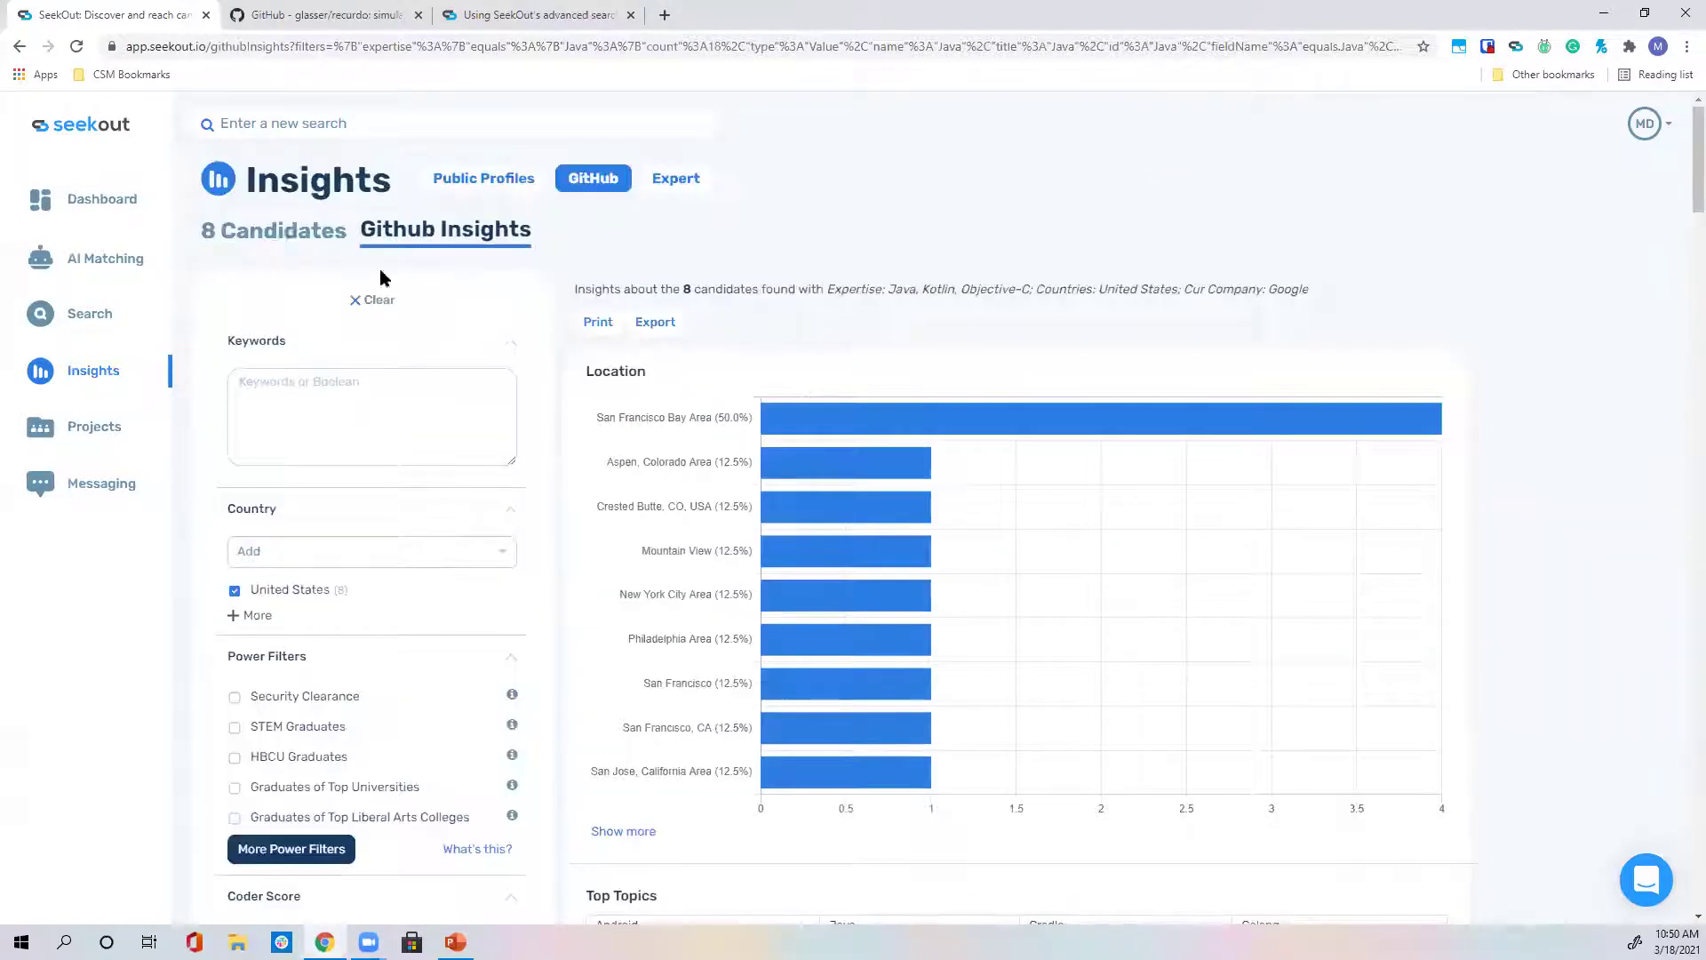
# Open the list of candidates at Google and review the filters from keywords and language expertise through current company to industry.
pyautogui.click(271, 235)
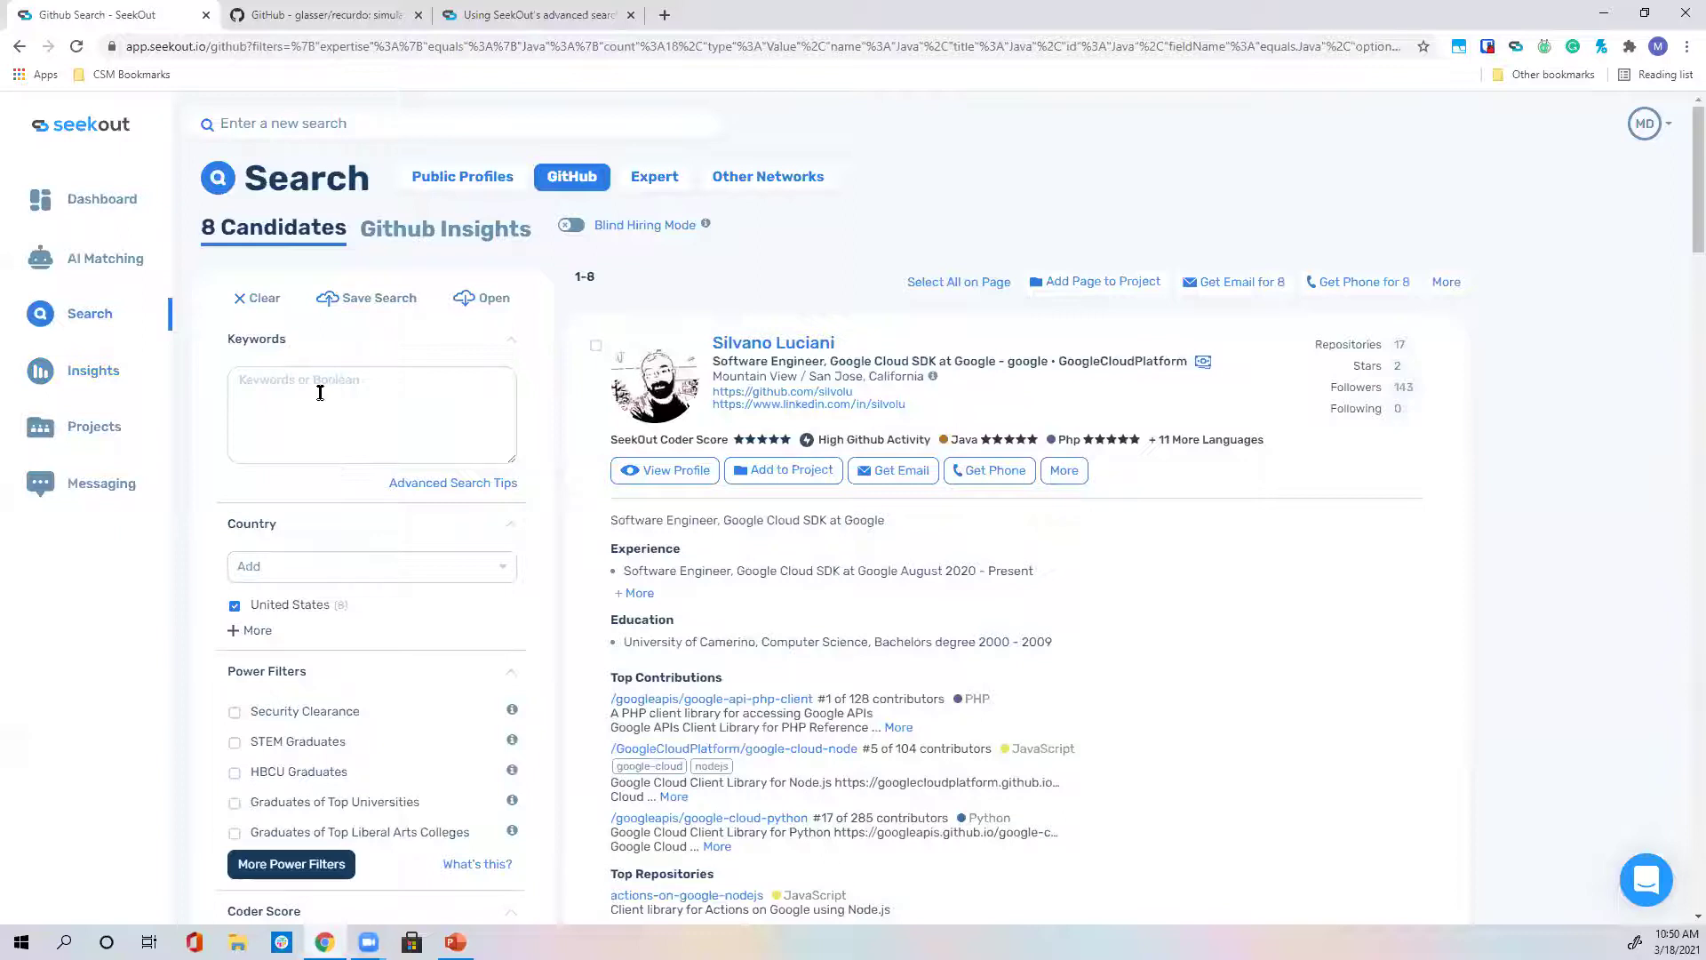
pyautogui.scroll(-2, 256, 613)
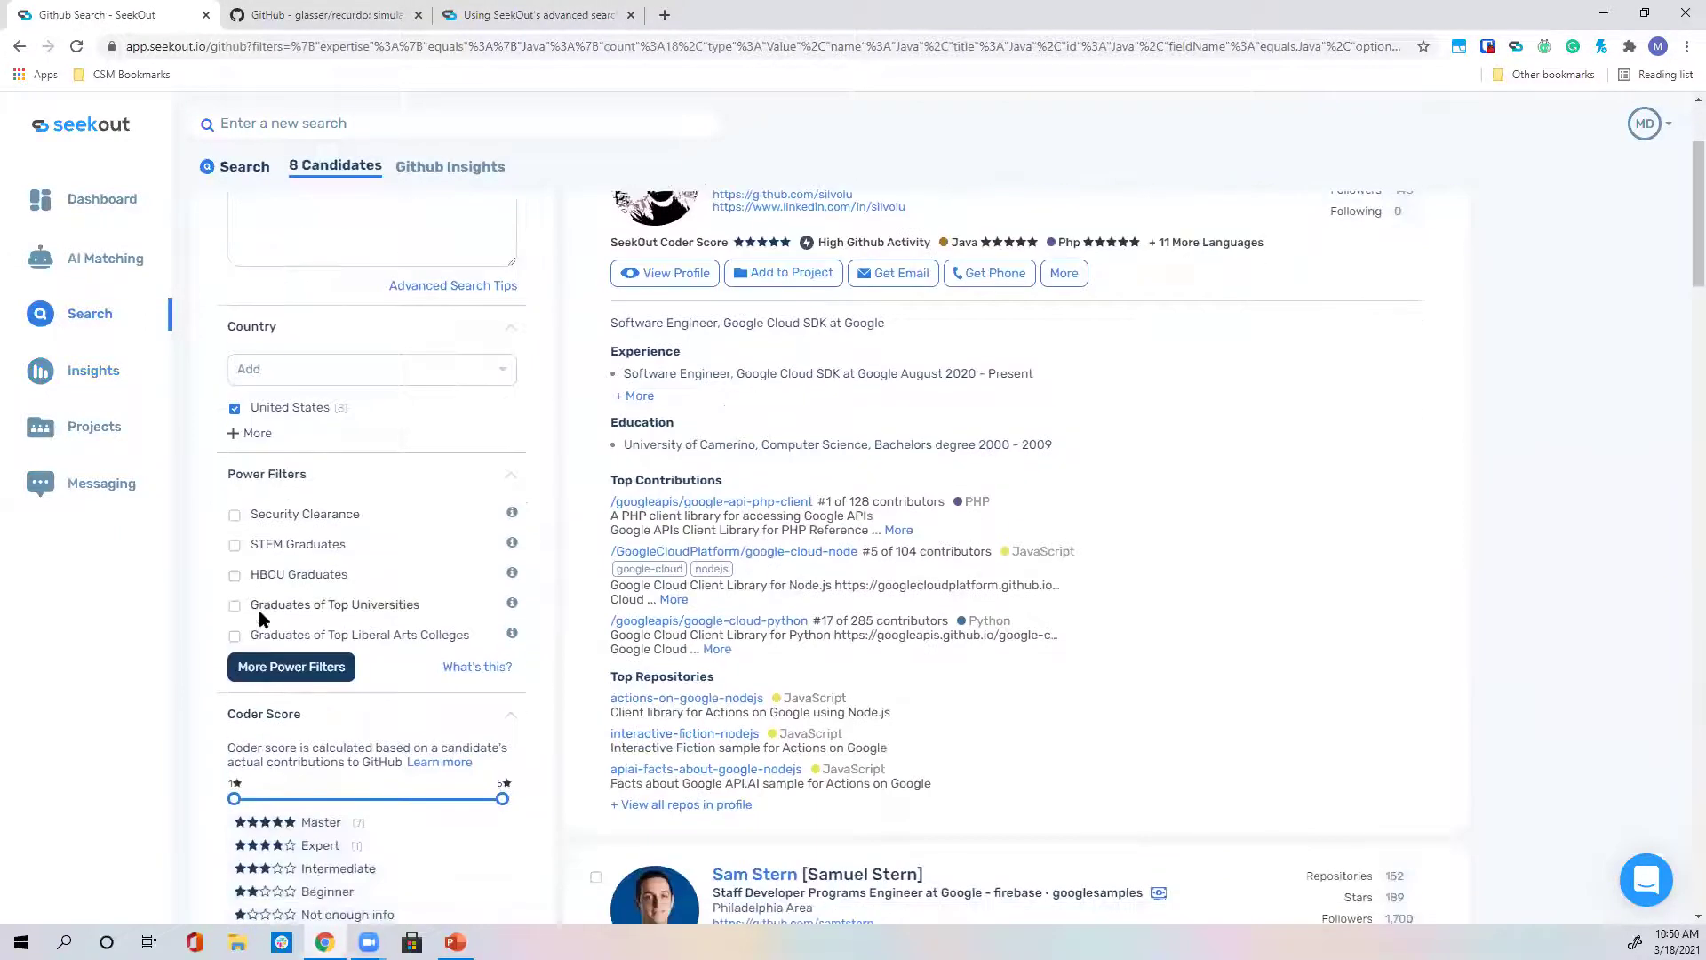
pyautogui.scroll(2, 291, 225)
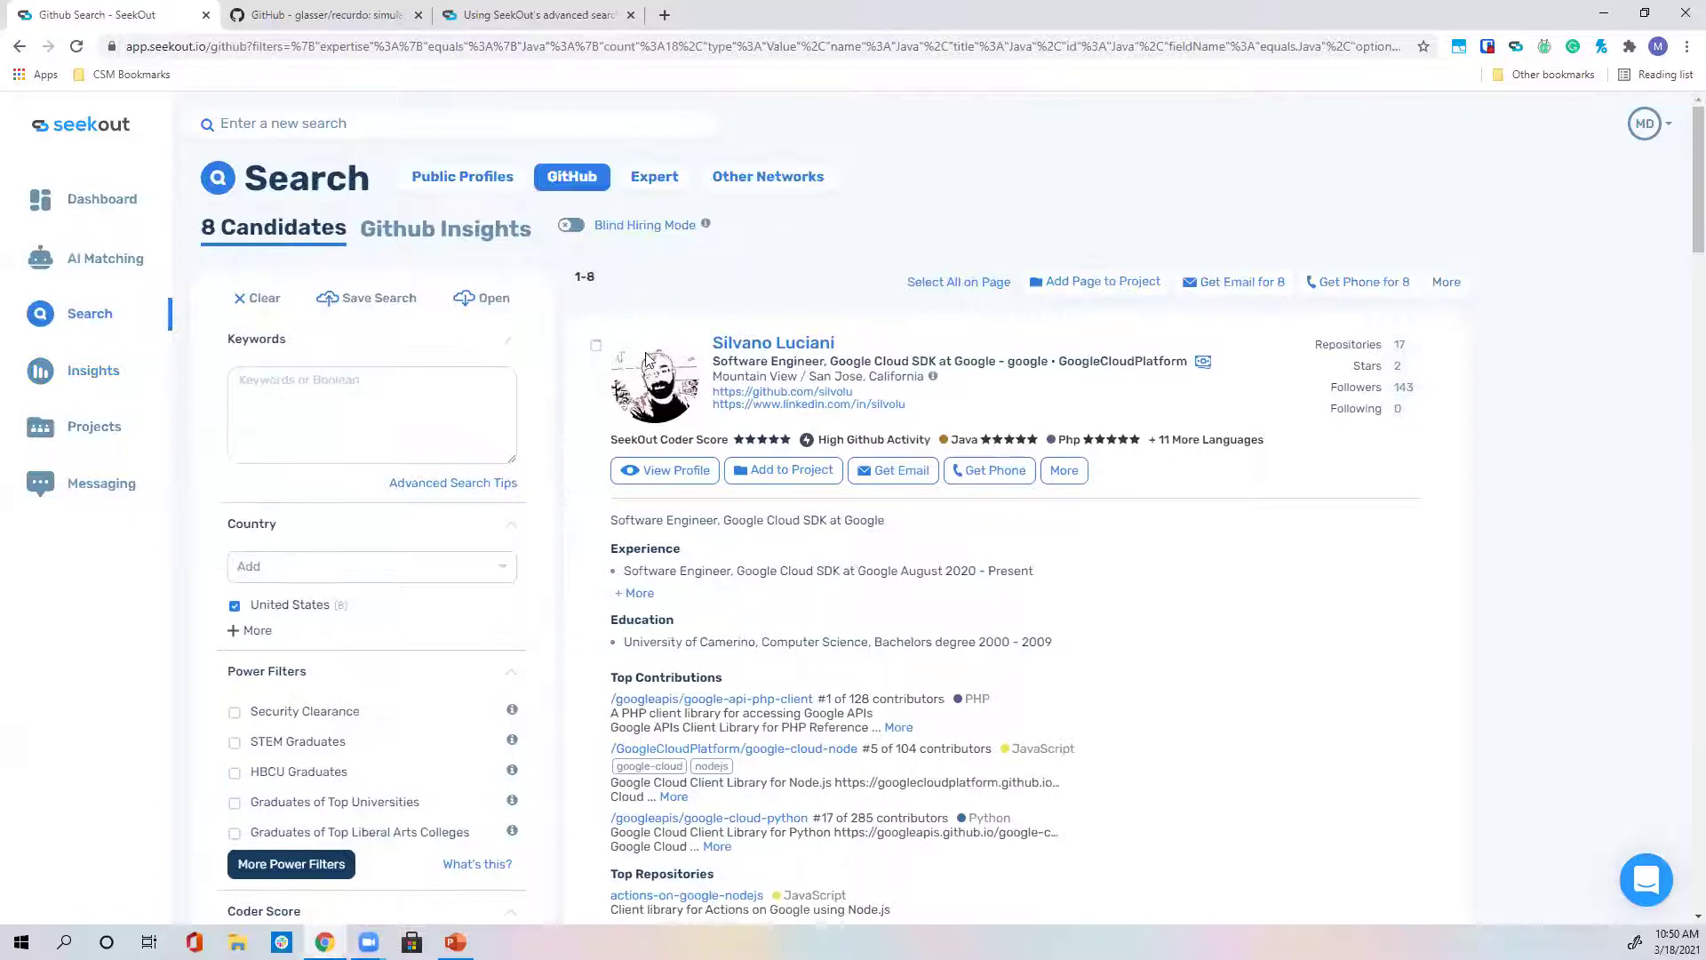
pyautogui.scroll(-5, 646, 358)
pyautogui.scroll(-7, 646, 356)
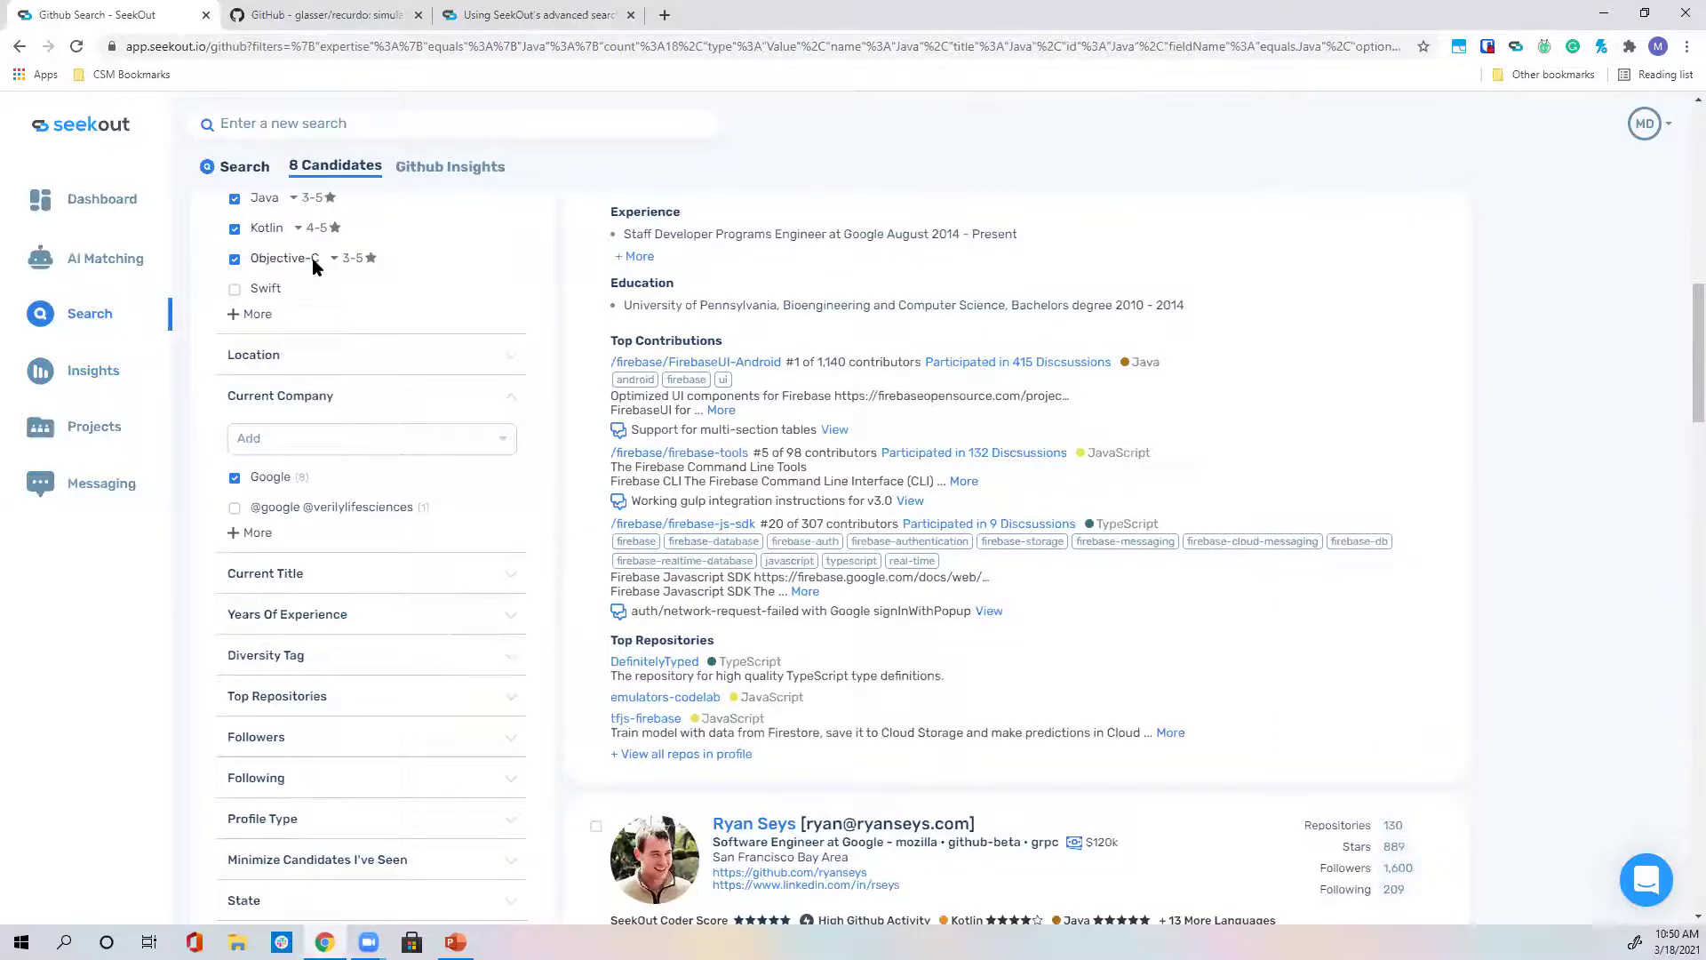
pyautogui.scroll(-3, 370, 399)
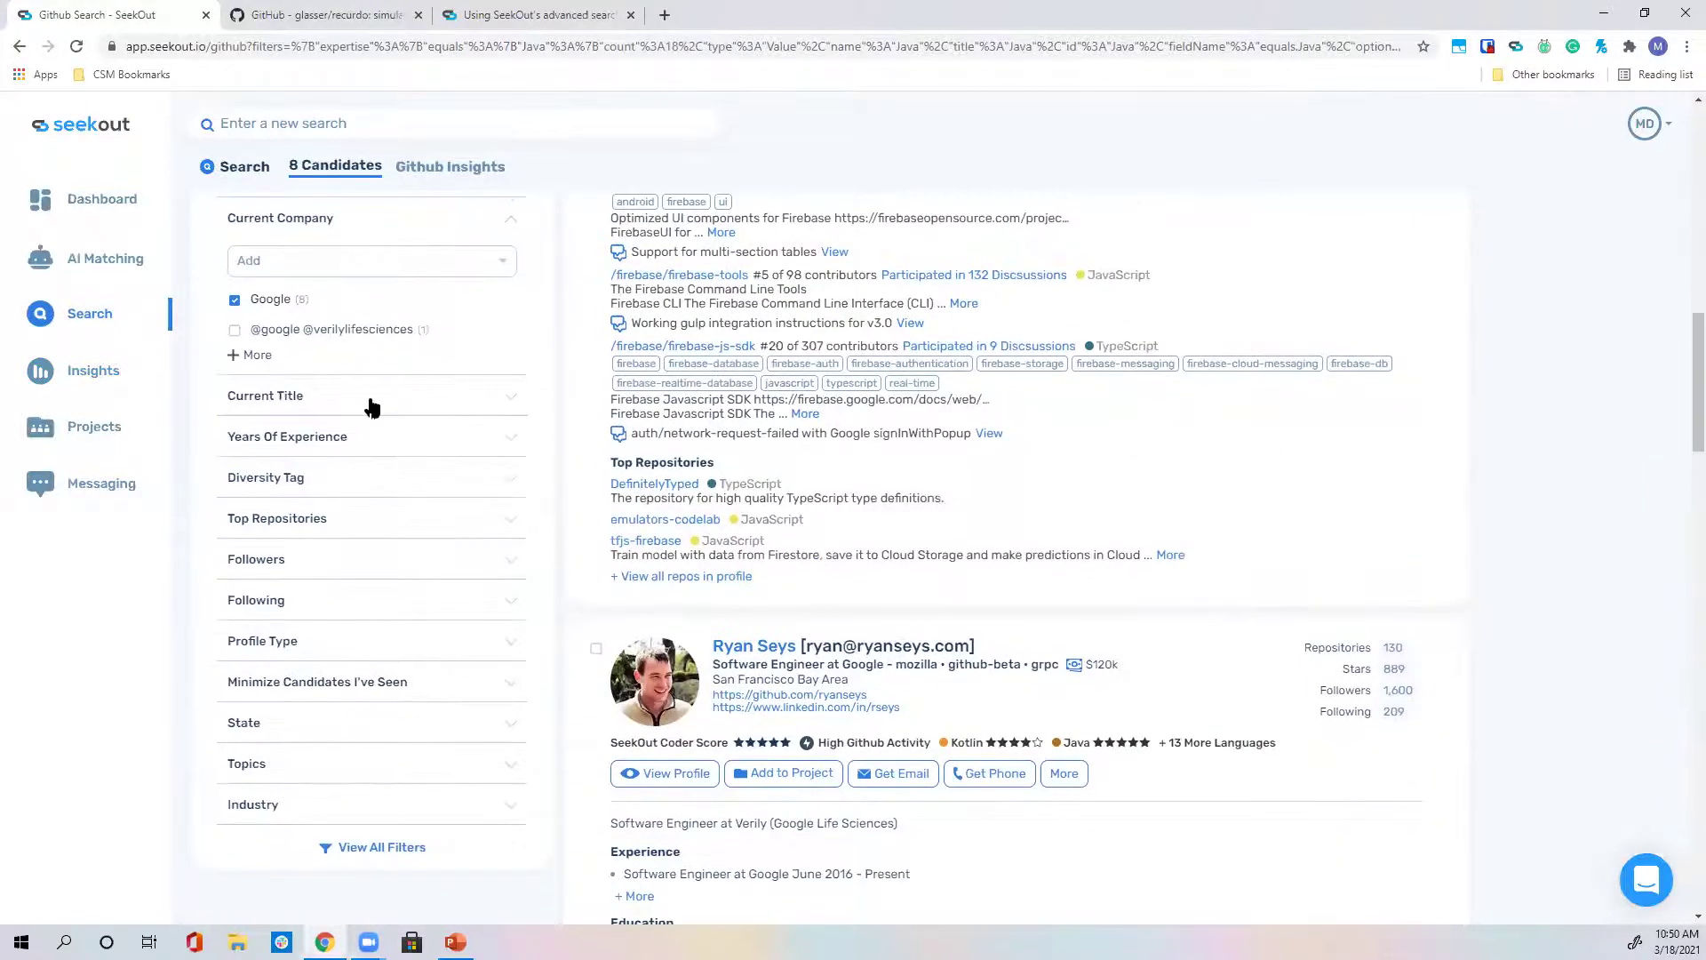
pyautogui.scroll(-2, 371, 406)
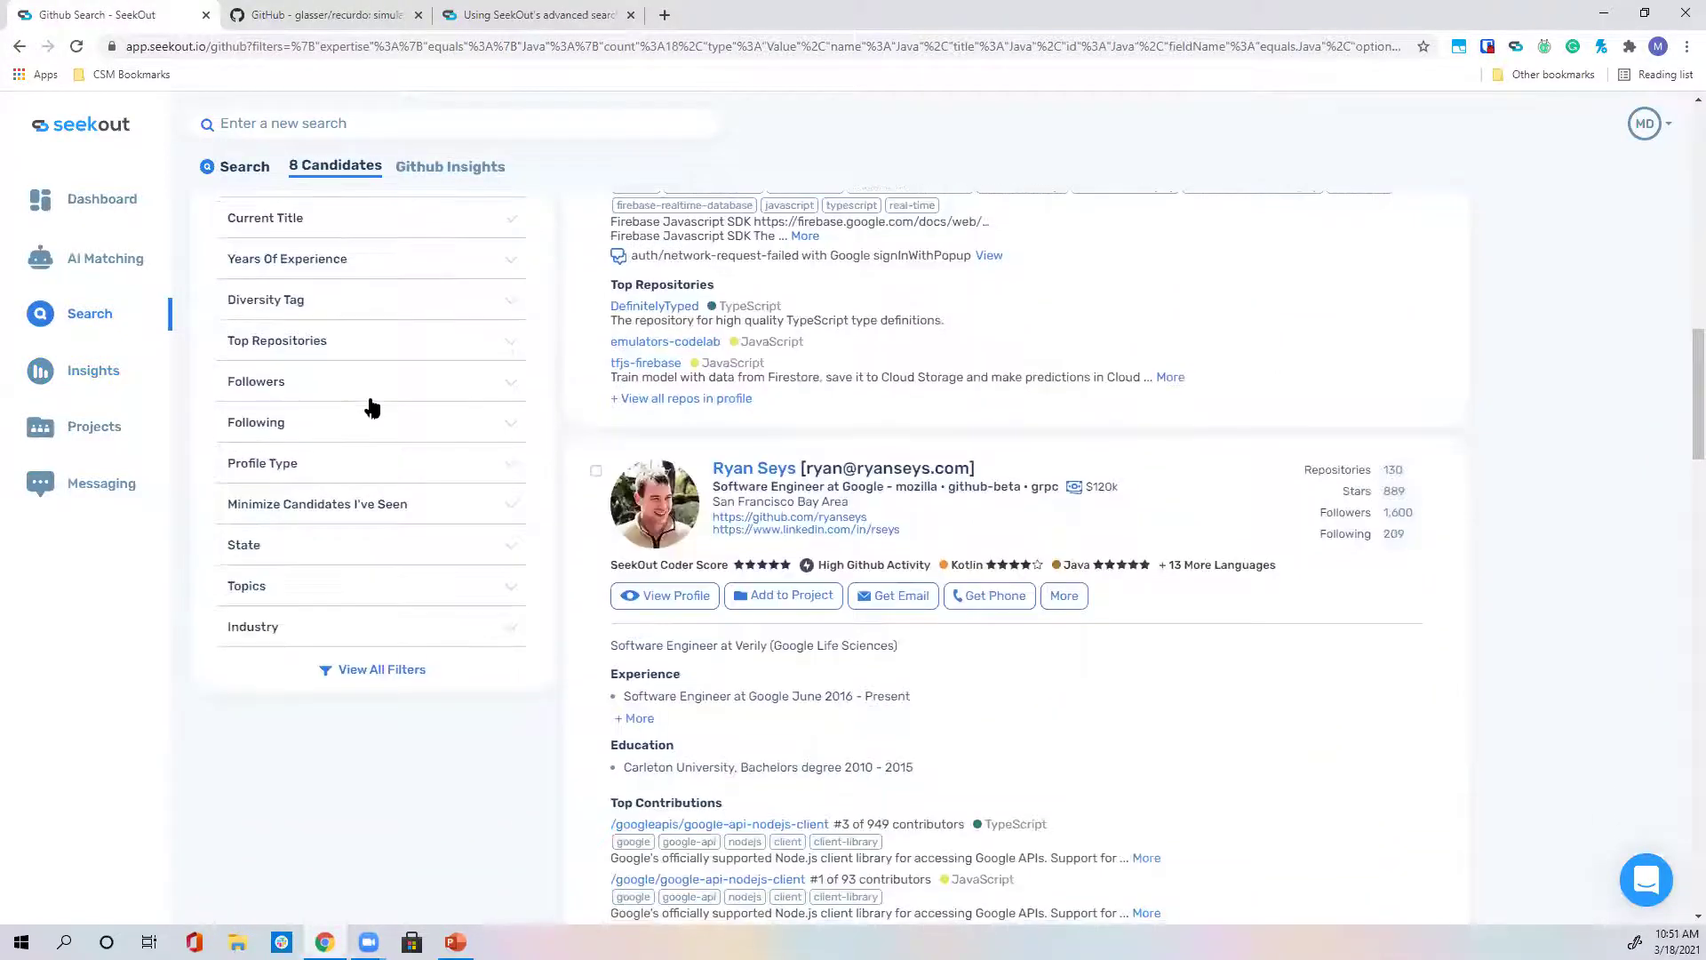
pyautogui.scroll(2, 371, 406)
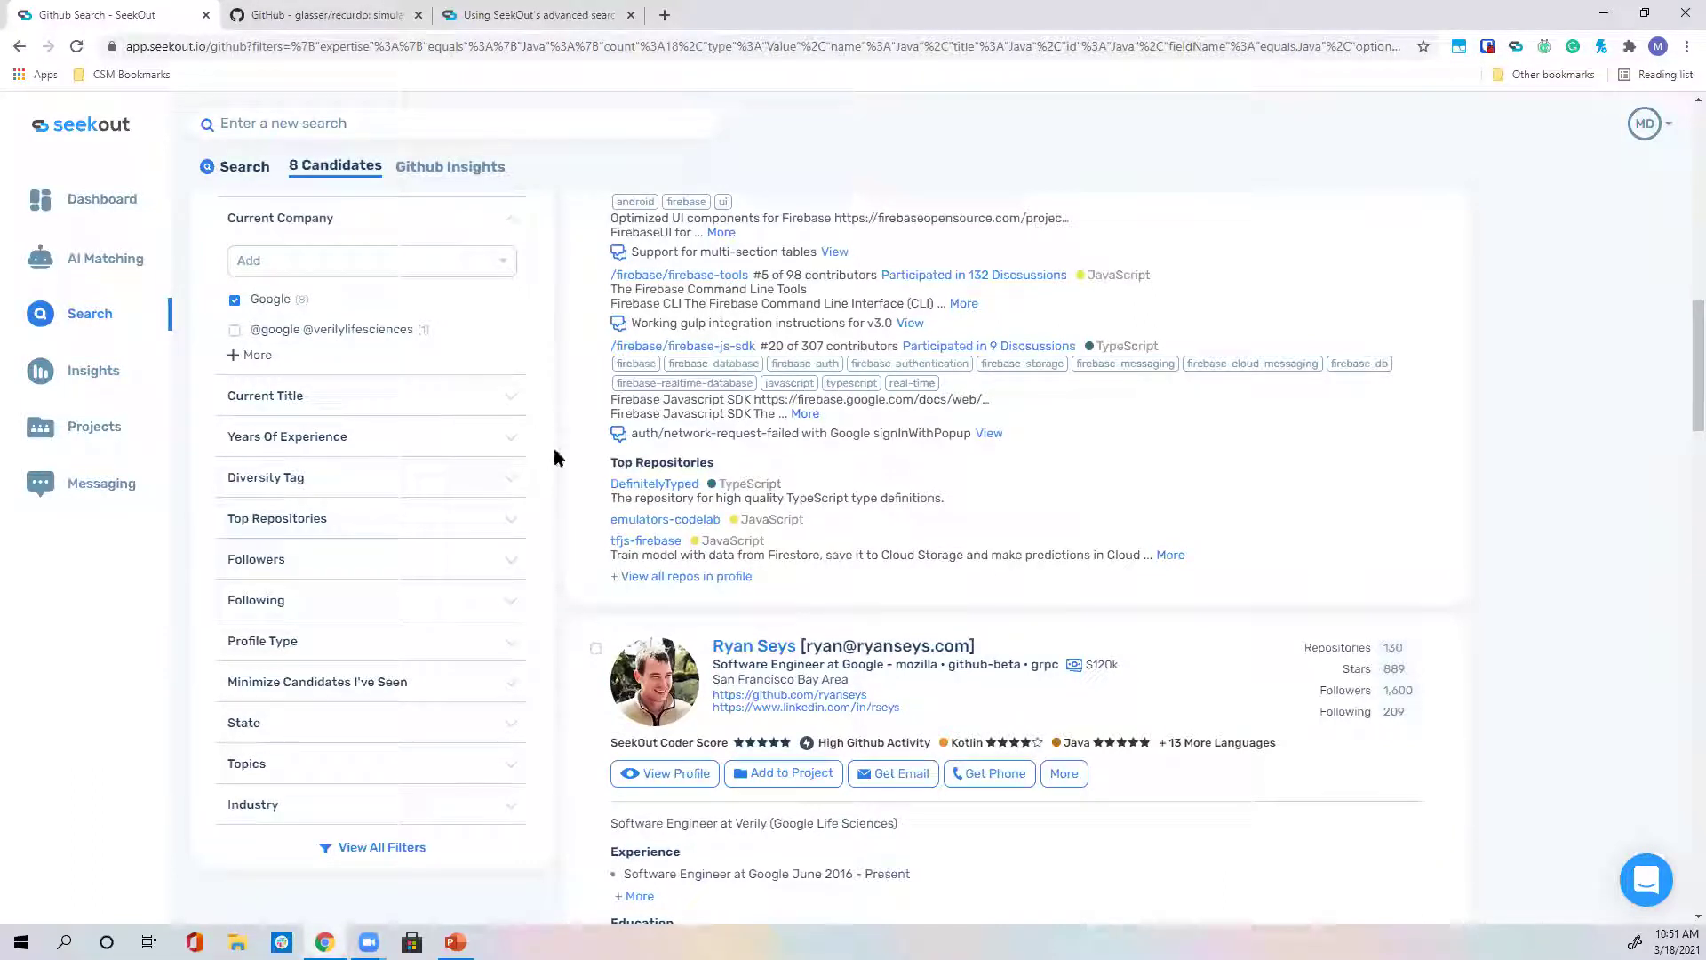
# Look through the candidates at Google and the applied Current Company and Language Expertise filters, ending at the first candidate.
pyautogui.scroll(-1, 293, 347)
pyautogui.scroll(-9, 297, 352)
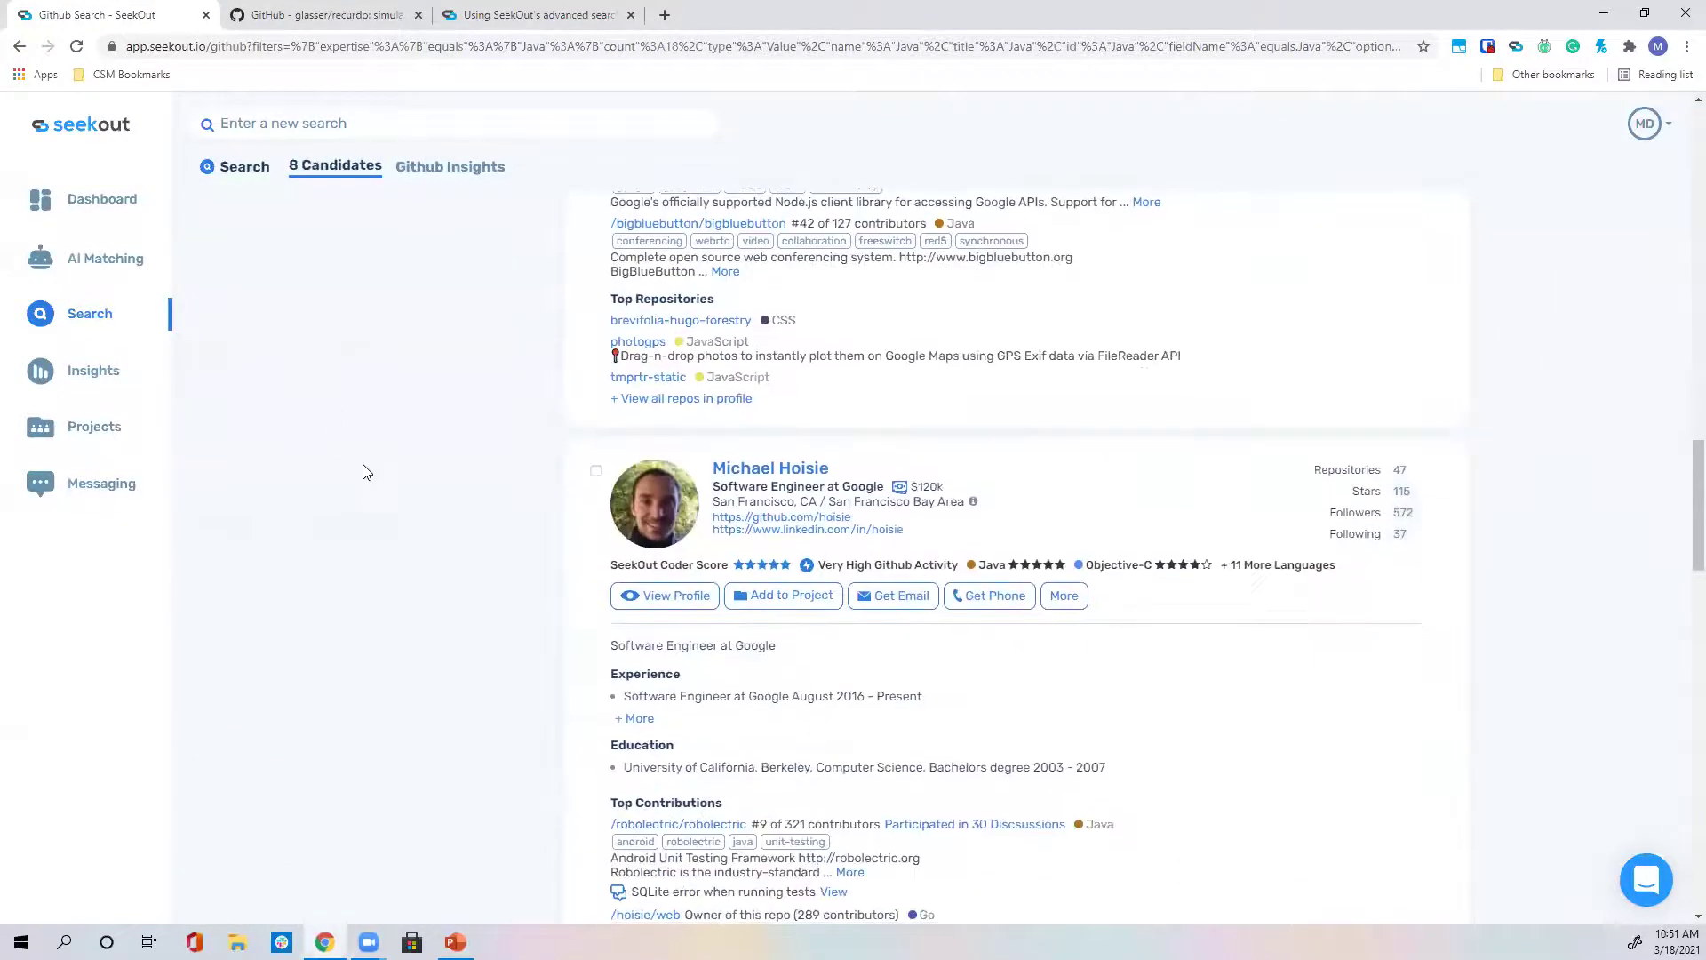
pyautogui.scroll(-2, 435, 527)
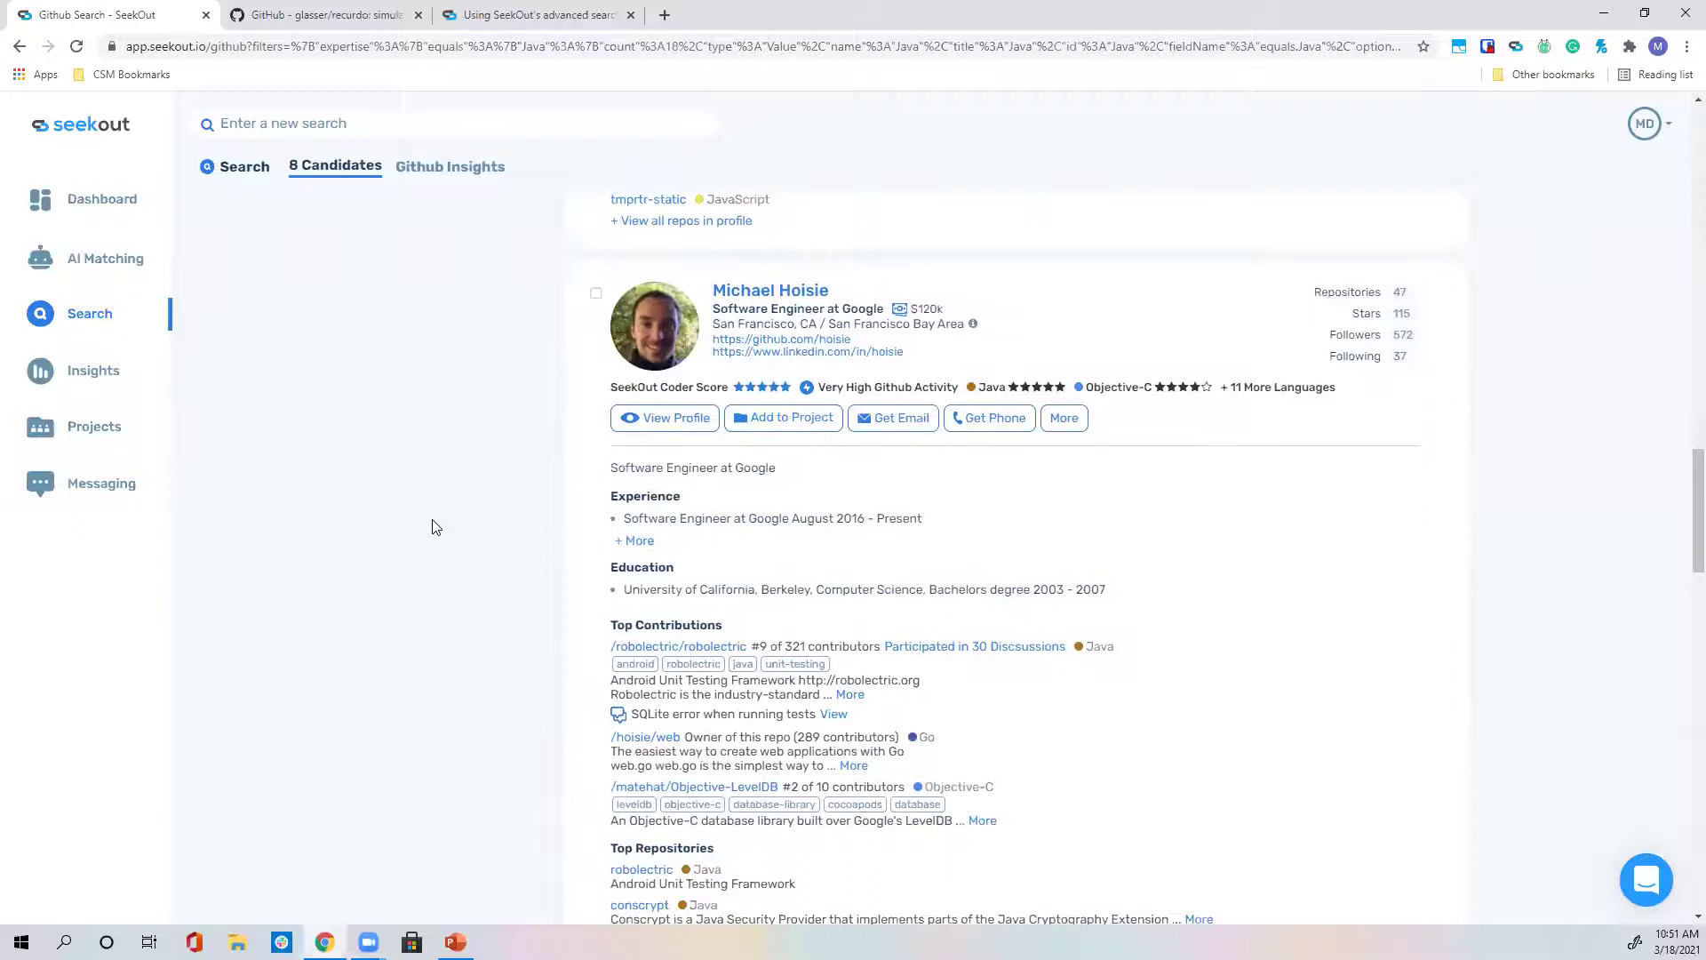
pyautogui.scroll(-4, 436, 526)
pyautogui.scroll(6, 435, 526)
pyautogui.scroll(15, 436, 526)
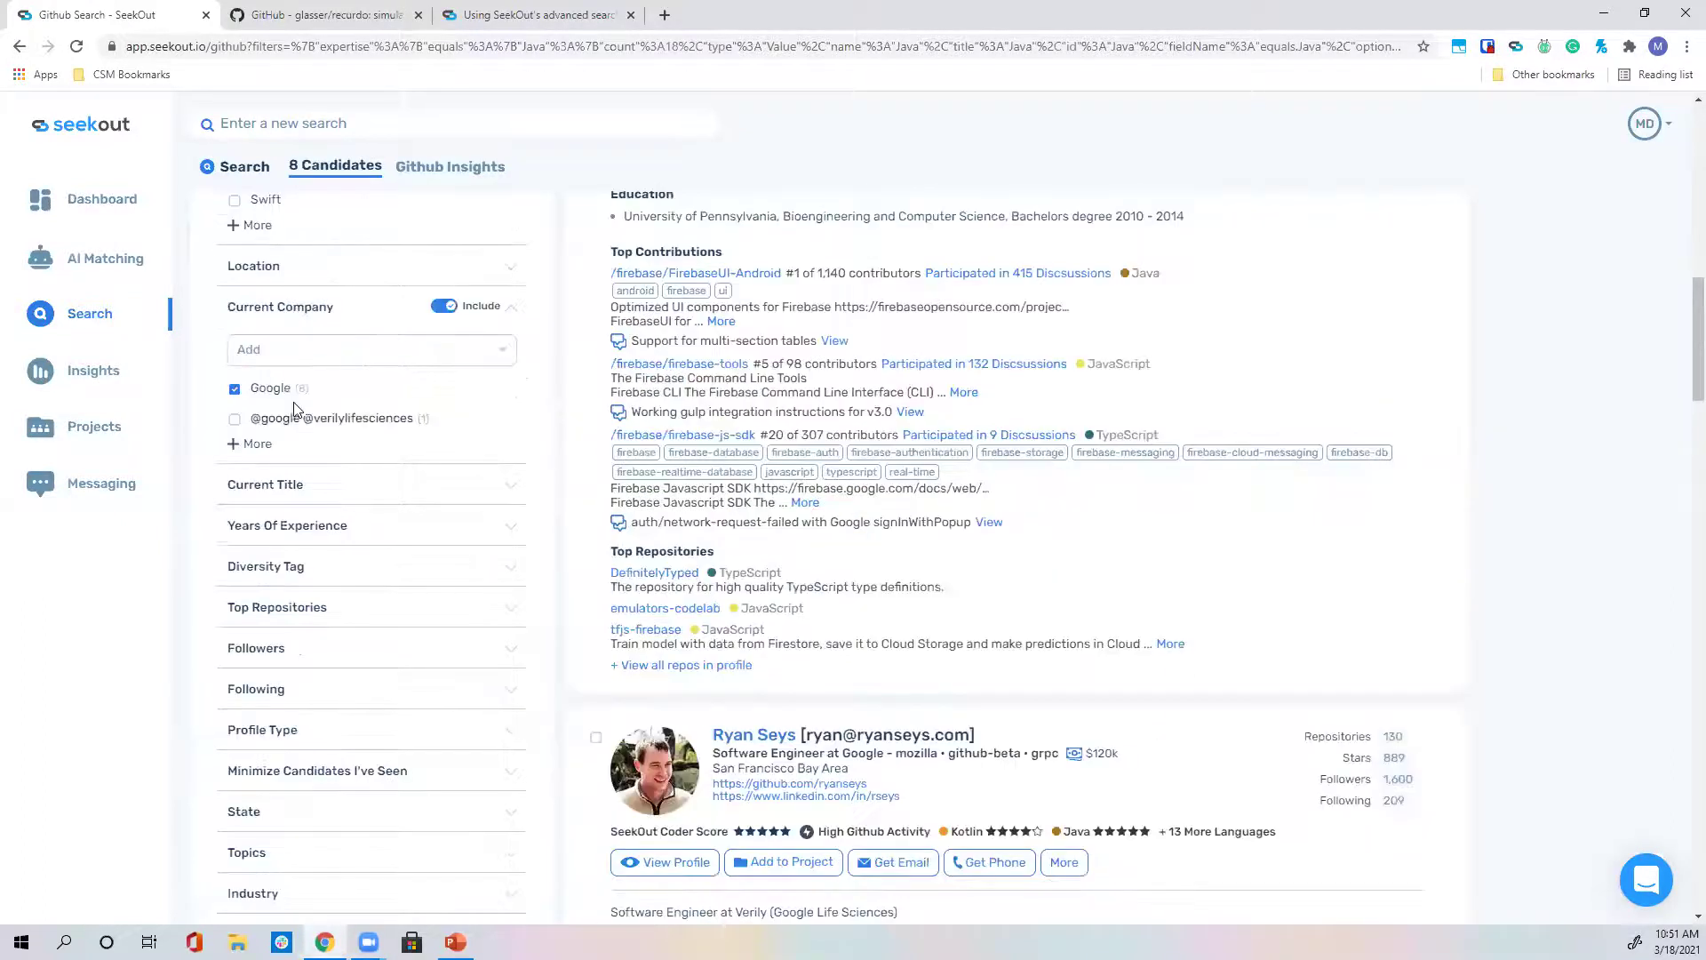
pyautogui.scroll(1, 278, 460)
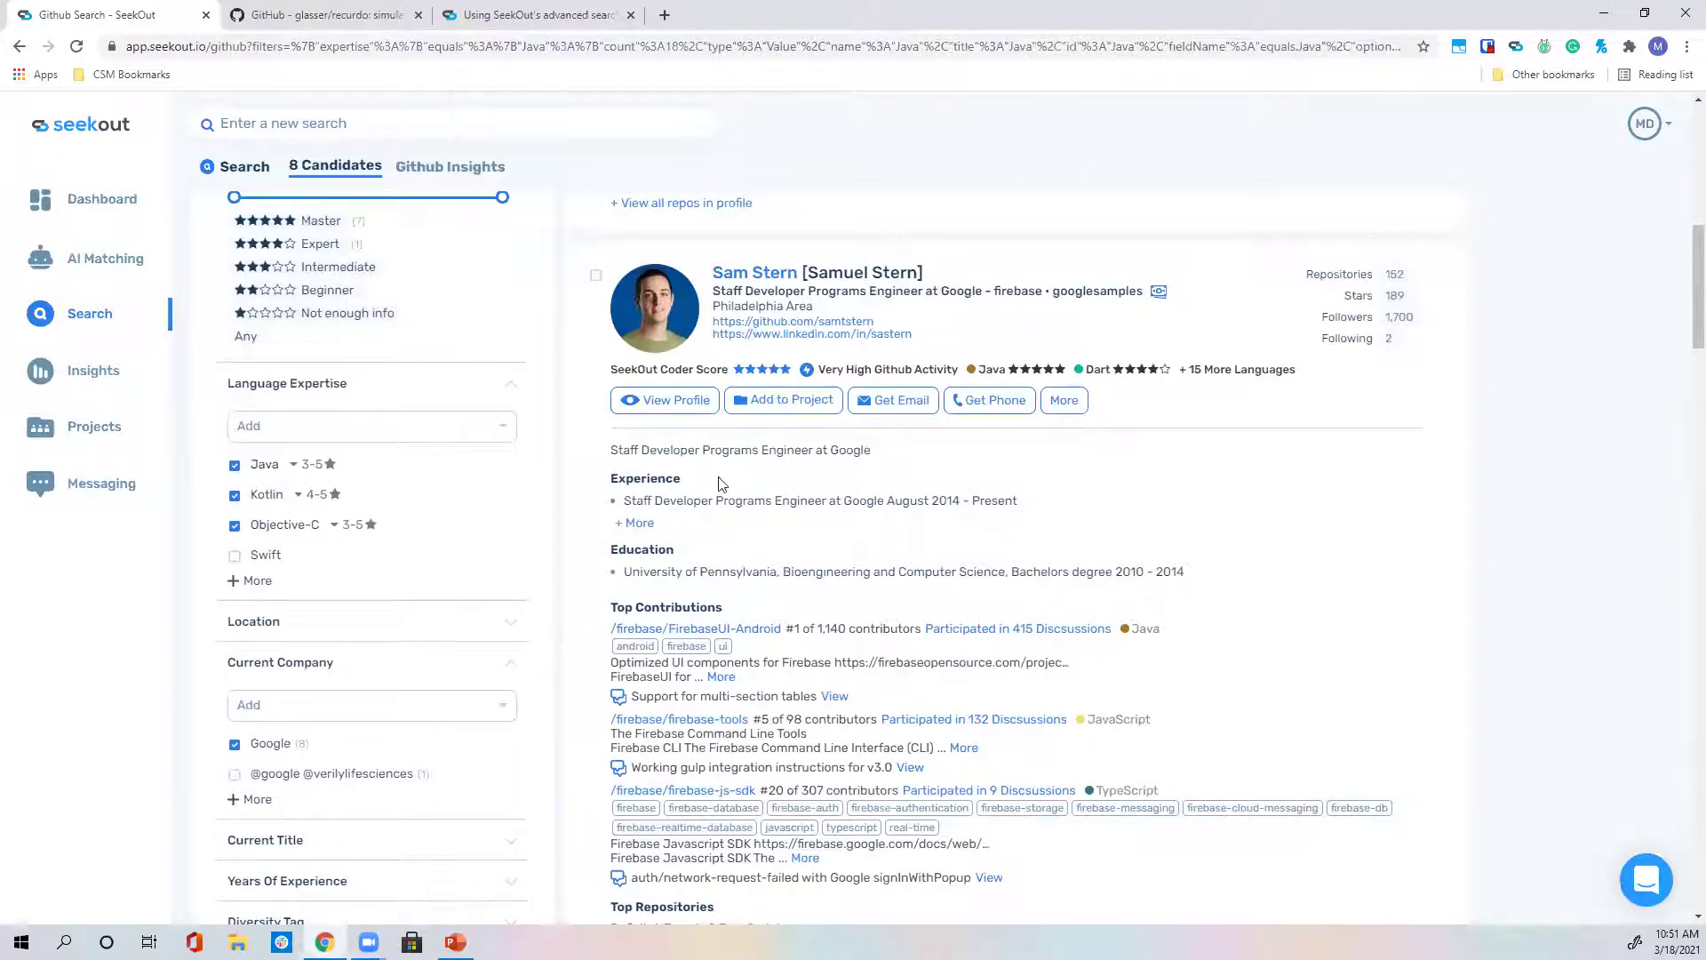
pyautogui.scroll(4, 719, 482)
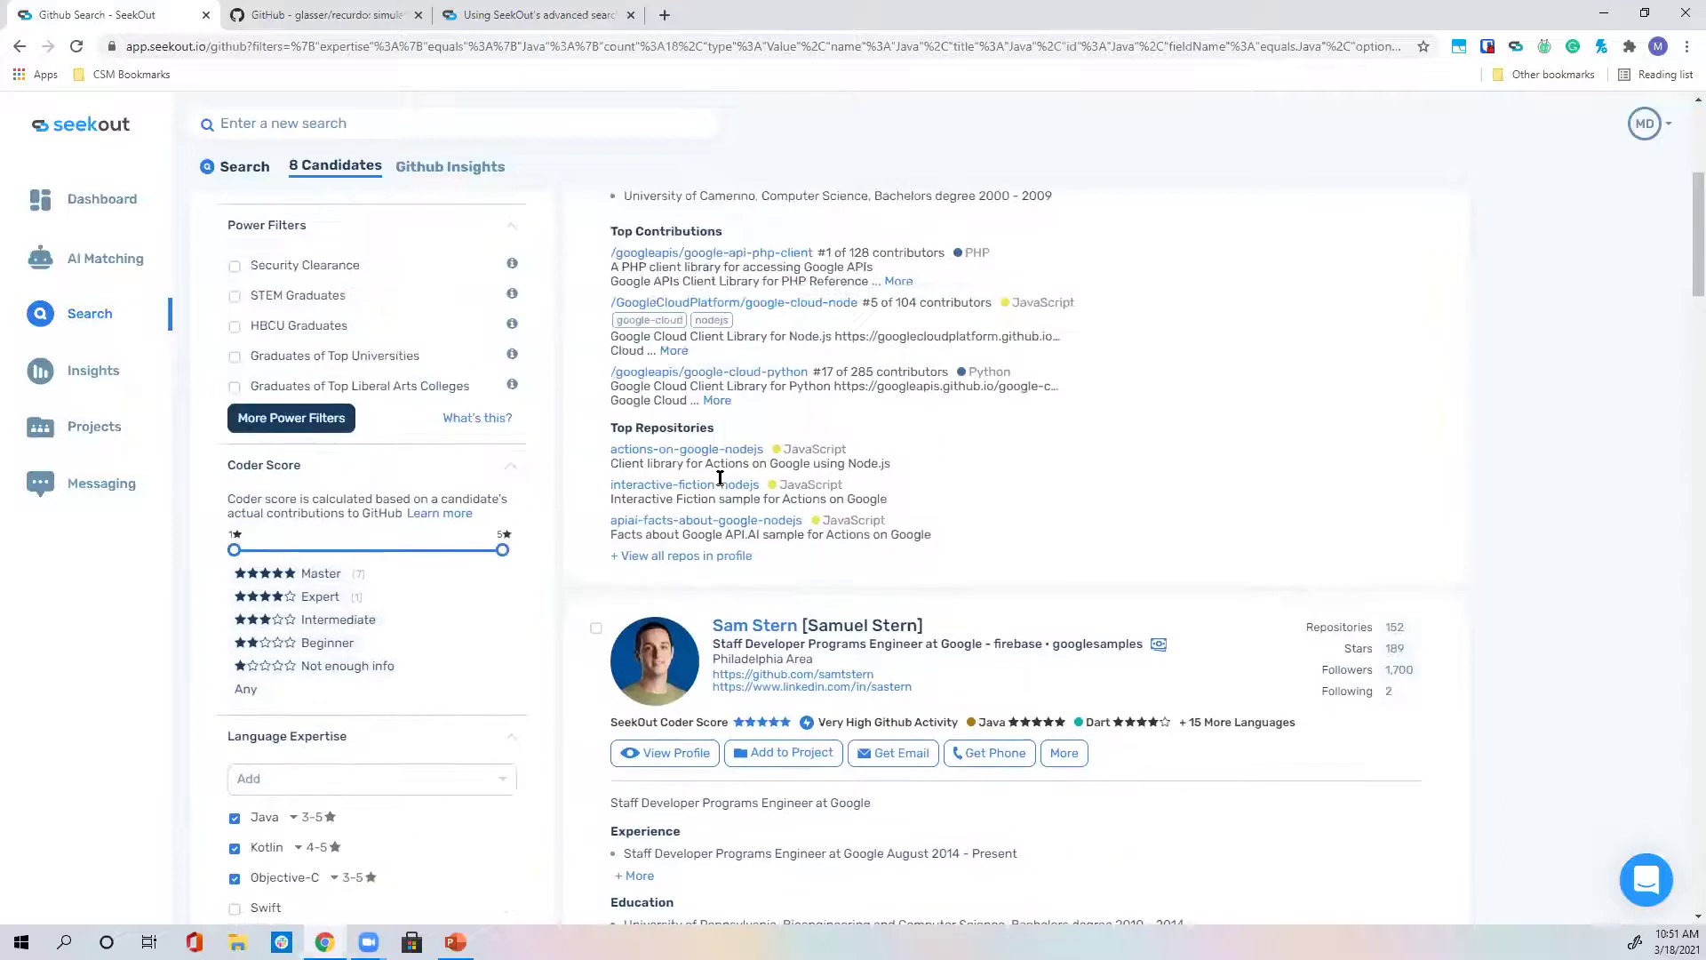
pyautogui.scroll(5, 719, 482)
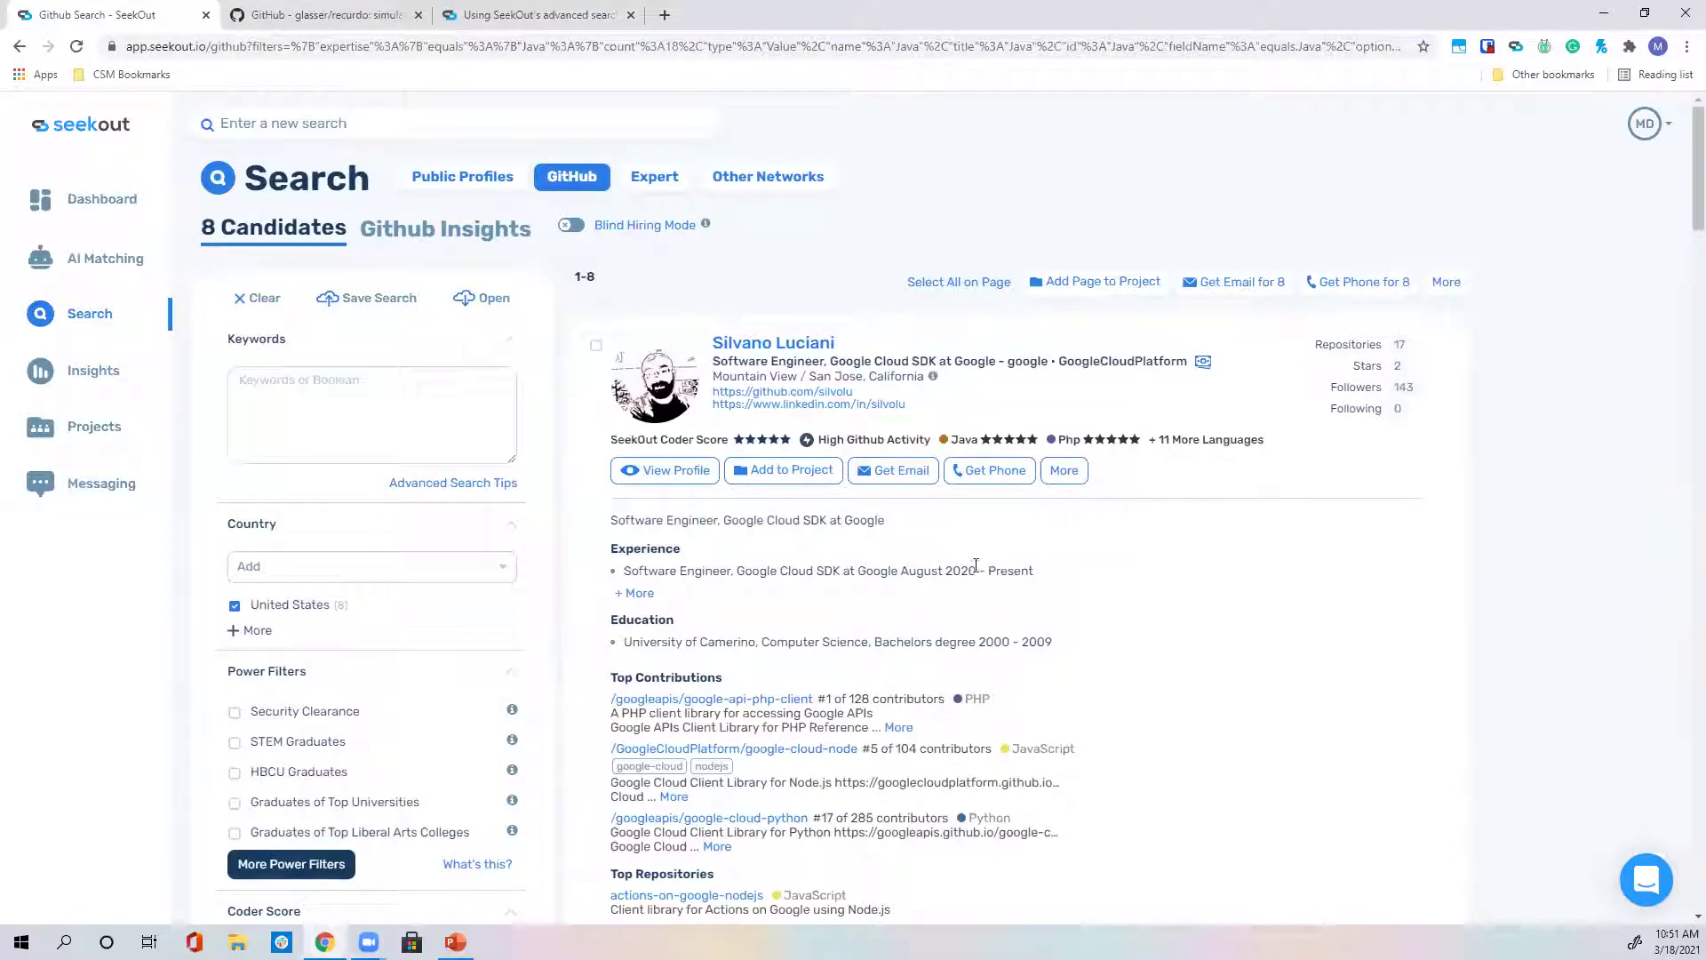
# Get the first candidate's email addresses and expand the full list of personal and business addresses.
pyautogui.scroll(-1, 975, 568)
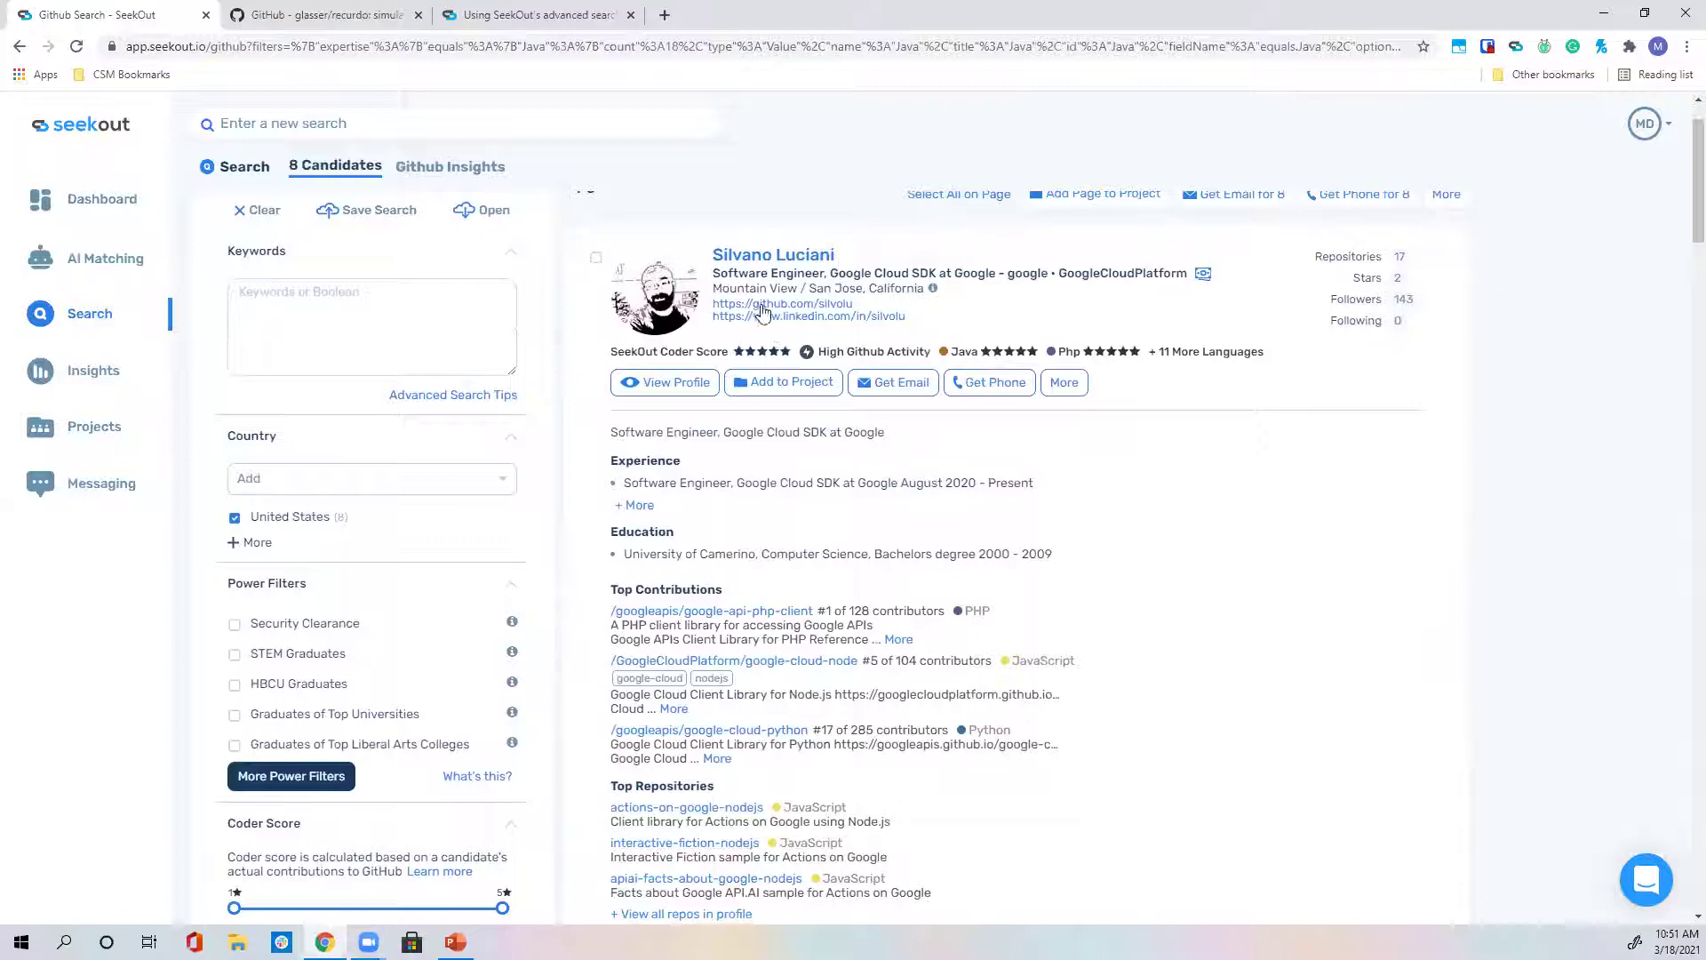
pyautogui.click(903, 392)
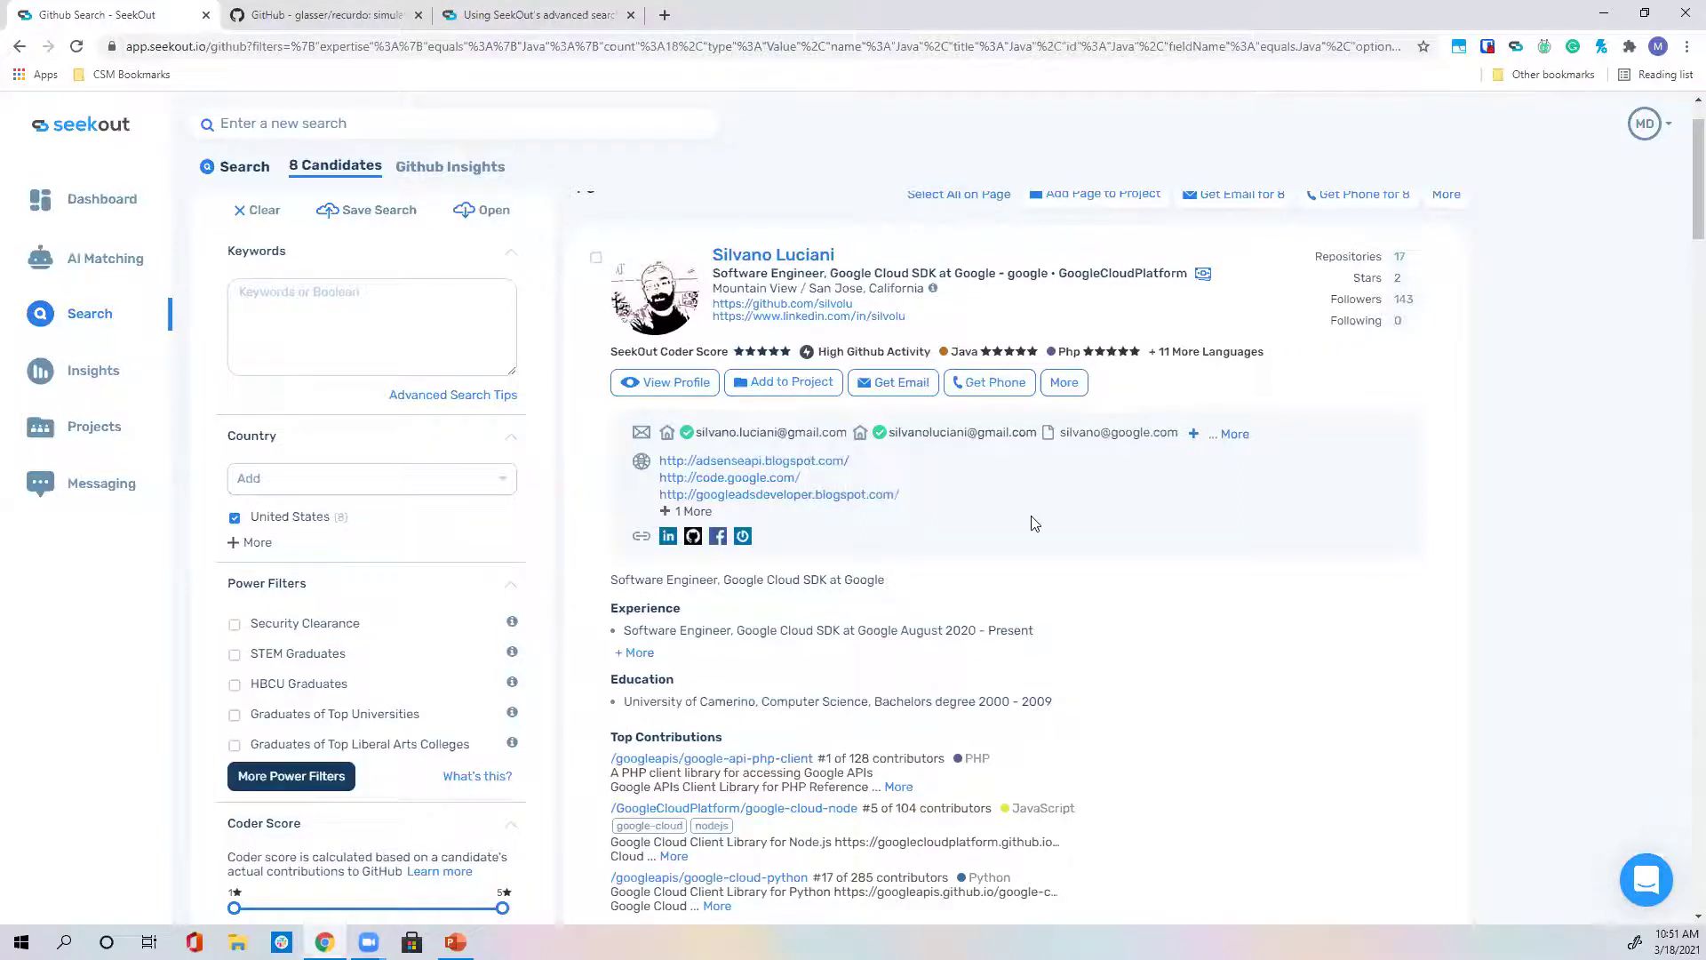
pyautogui.click(1232, 435)
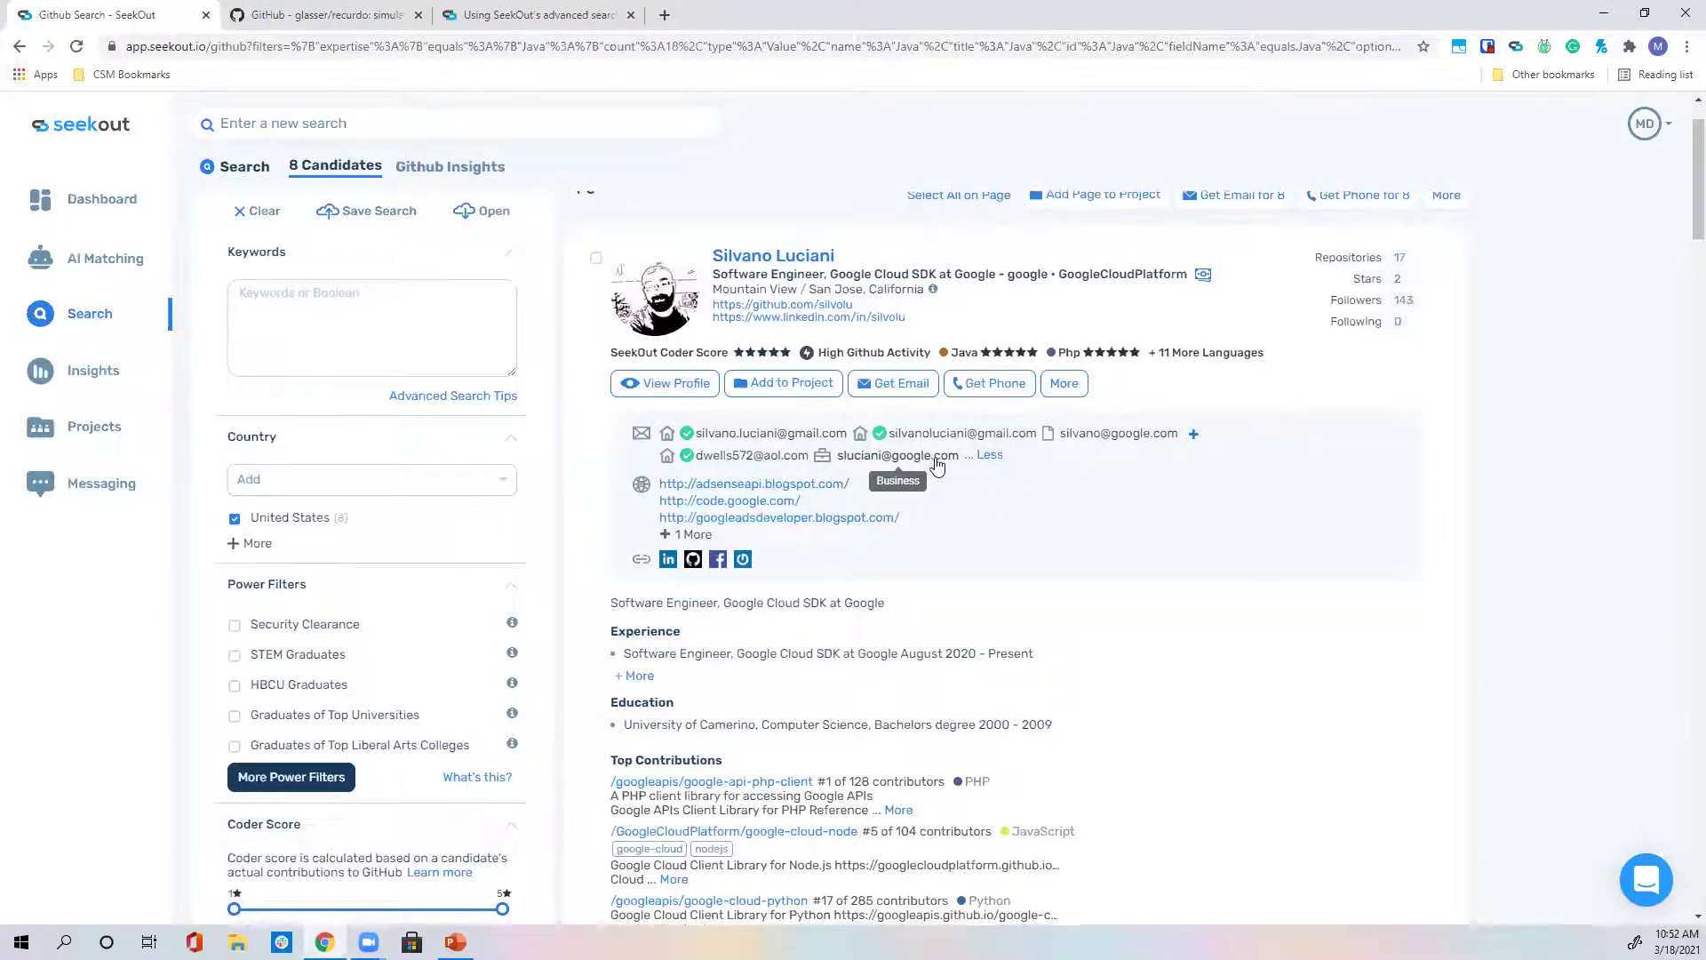
# Check the remaining contact info, export and network search credits in the account details.
pyautogui.scroll(1, 1142, 387)
pyautogui.click(1644, 129)
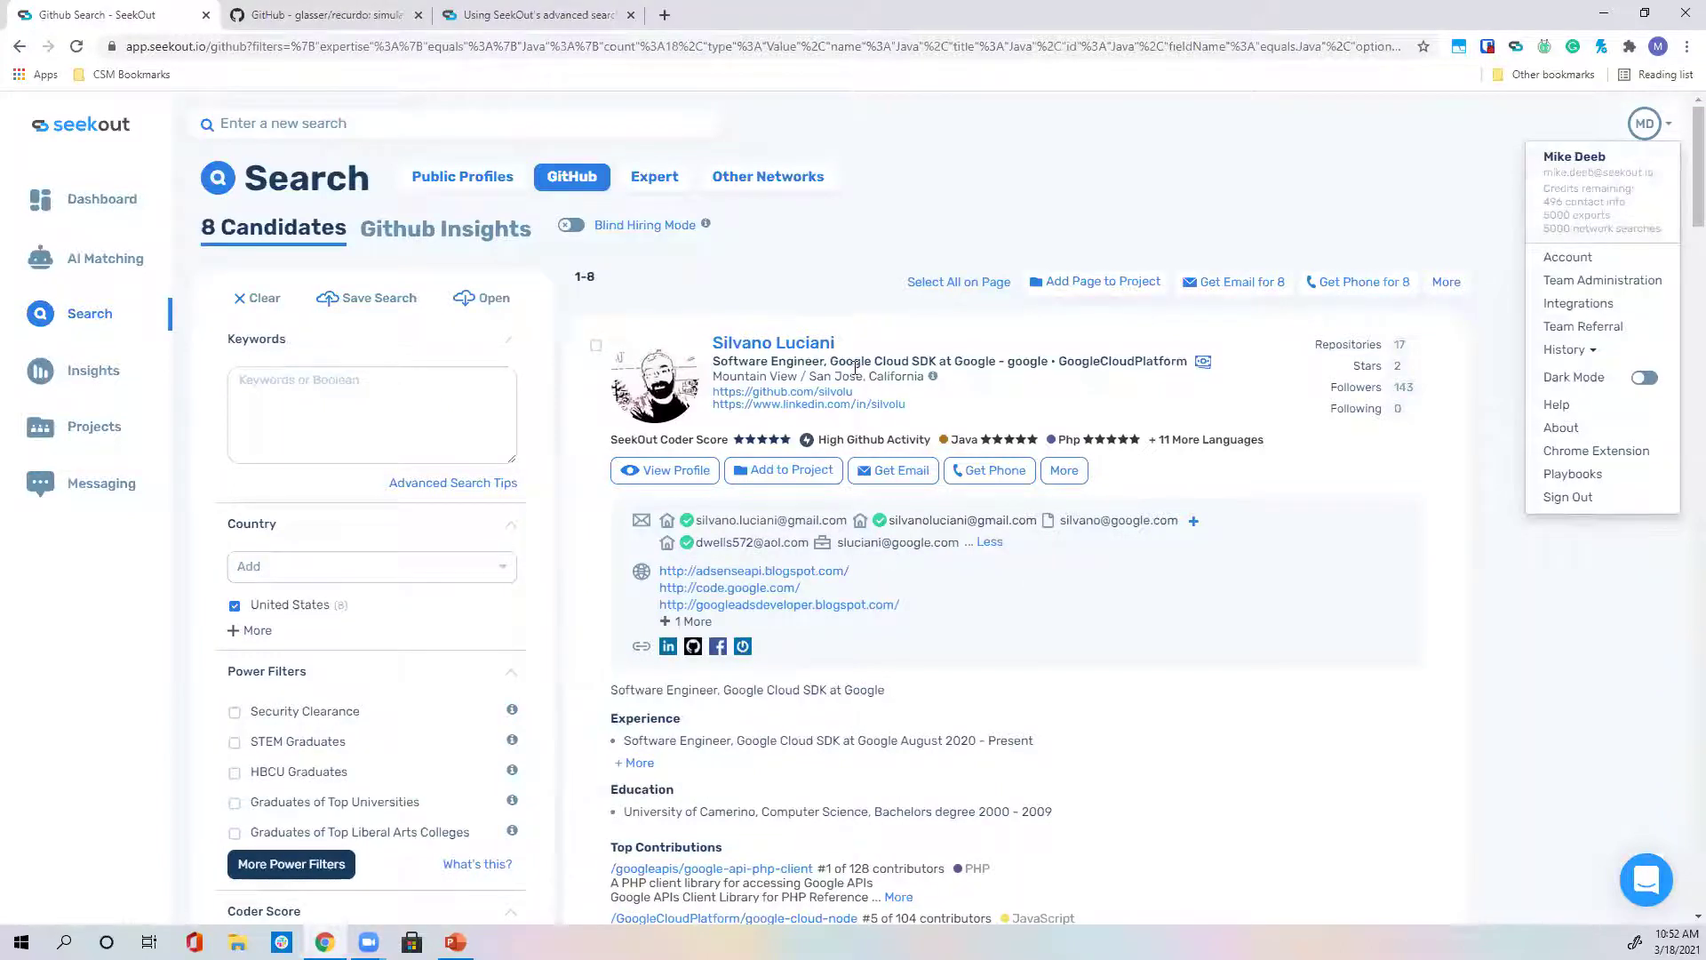
pyautogui.click(1332, 167)
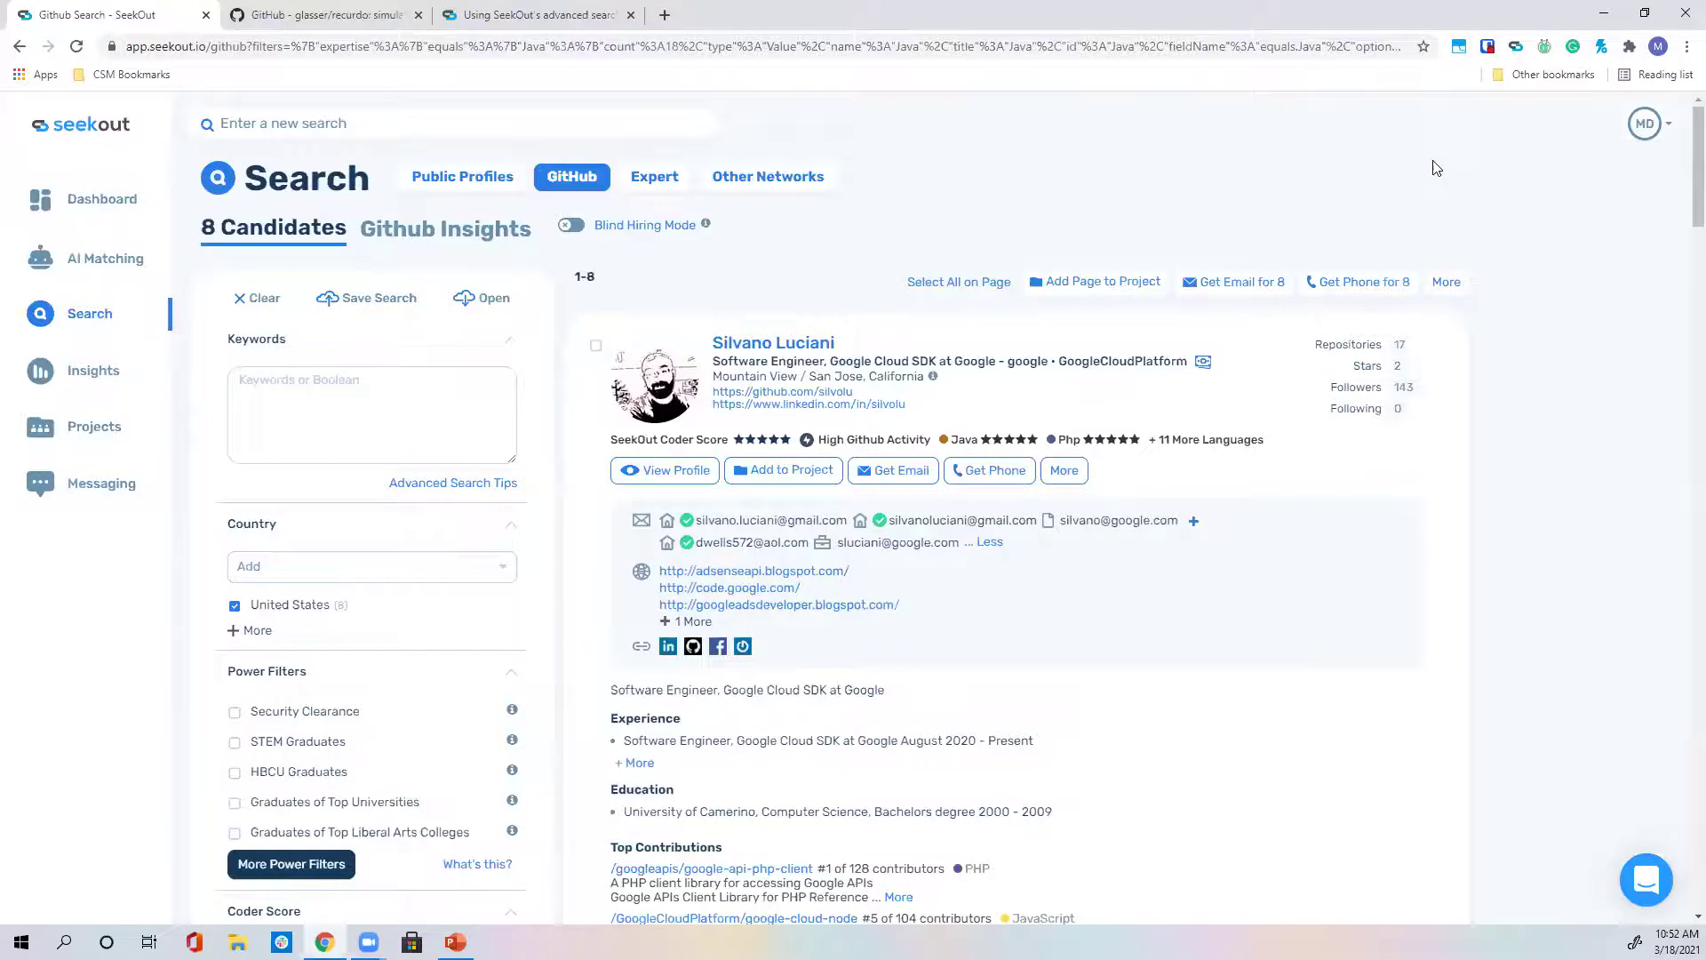
# Expand the first candidate's website links and look over the social profiles, experience, education and top contributions.
pyautogui.scroll(-1, 782, 435)
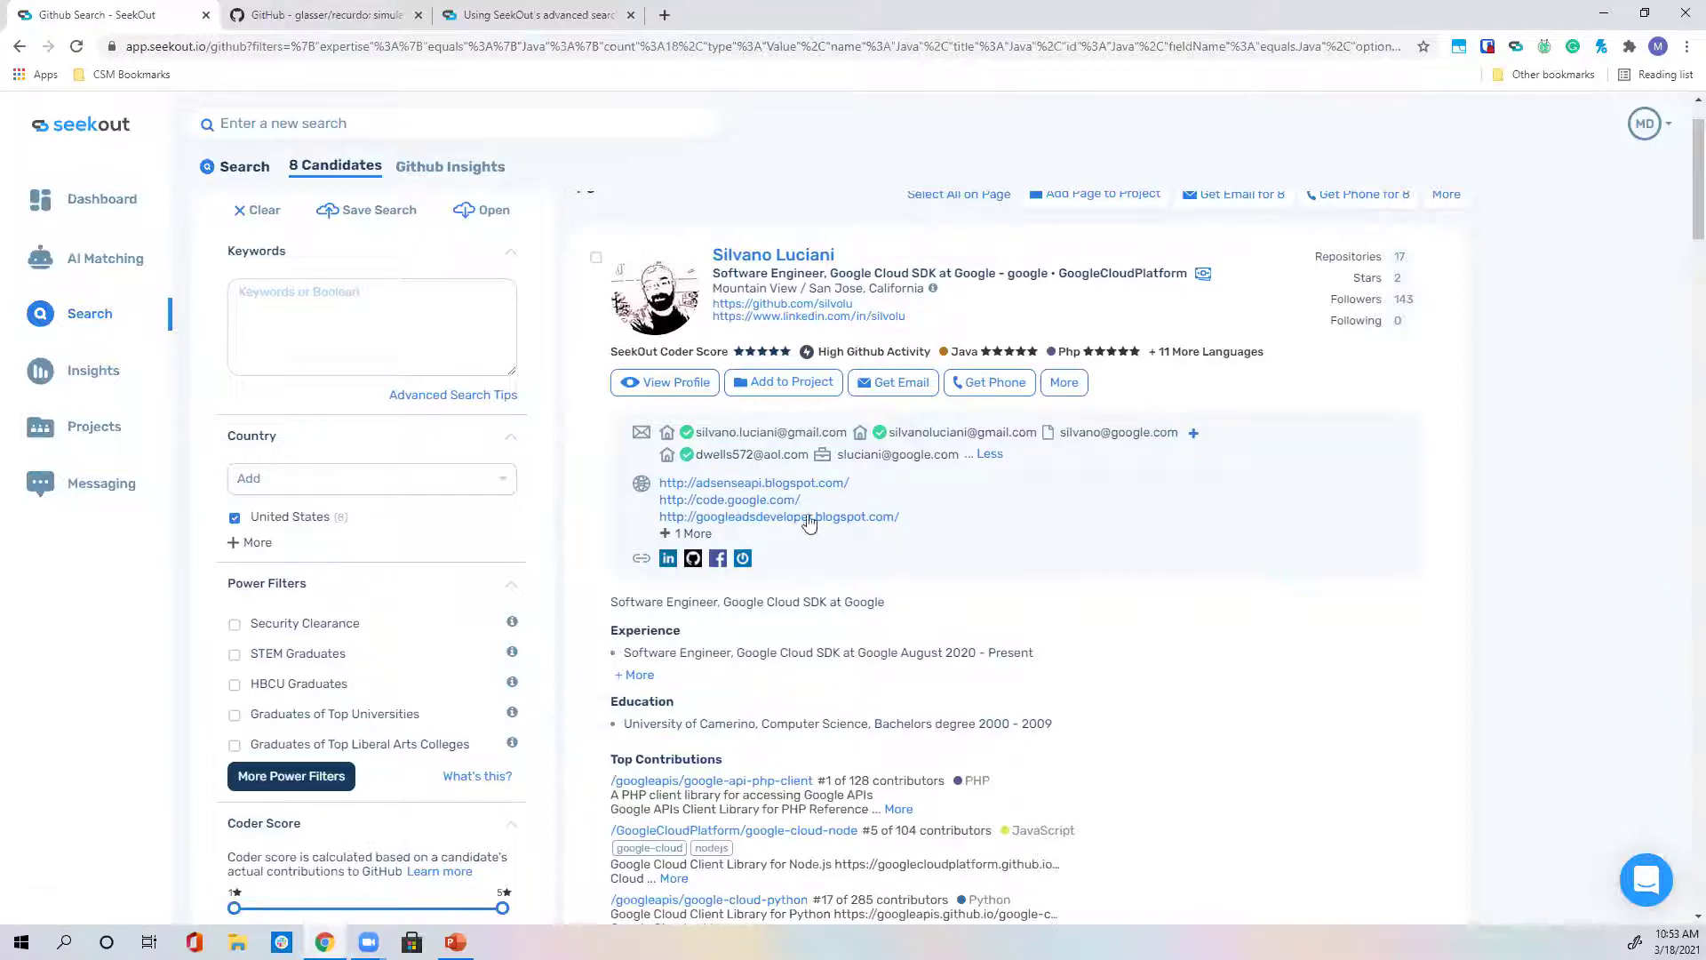
pyautogui.click(703, 535)
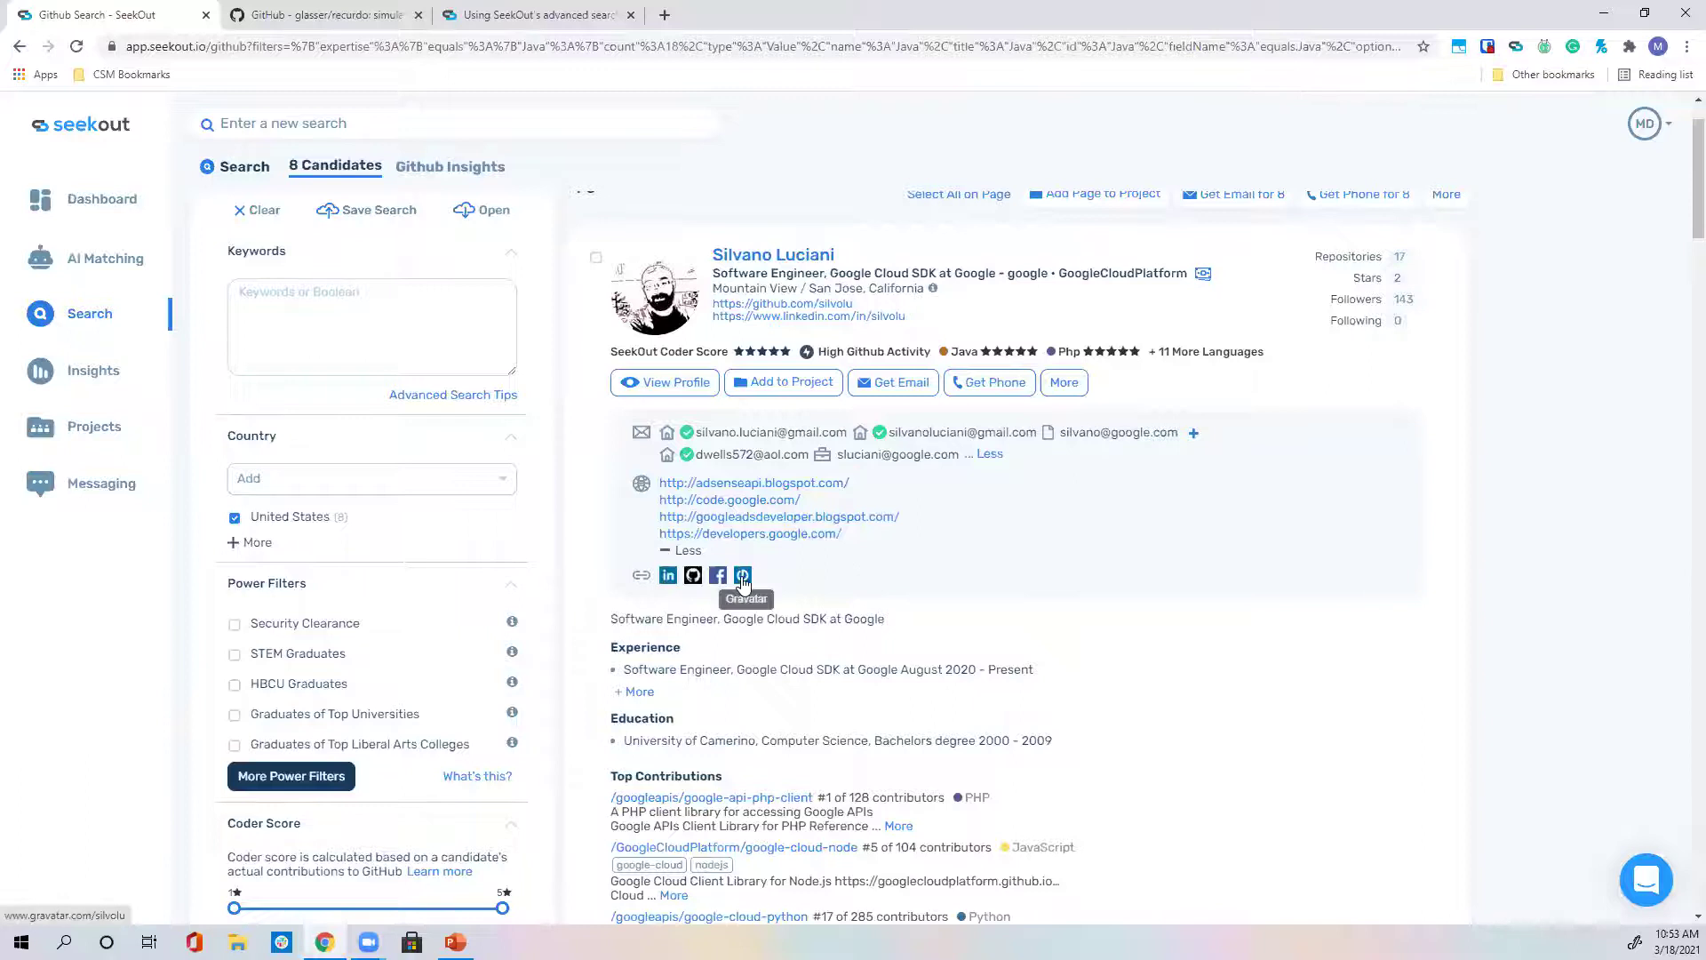
pyautogui.scroll(-1, 791, 568)
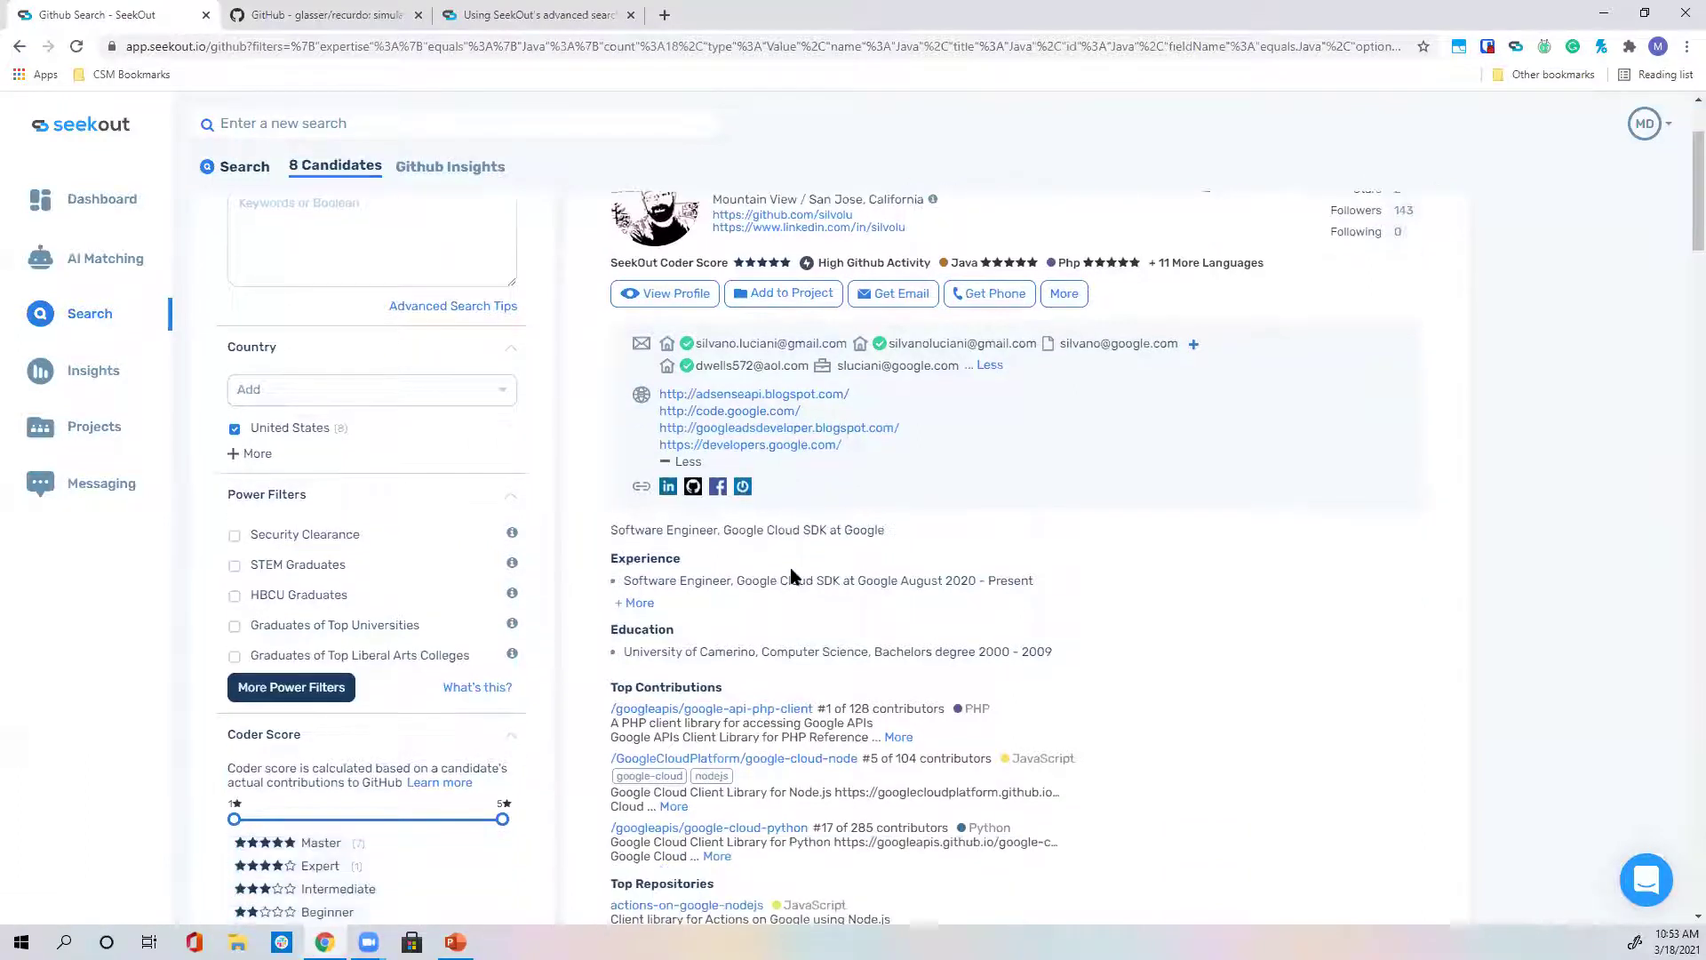
pyautogui.scroll(-4, 791, 573)
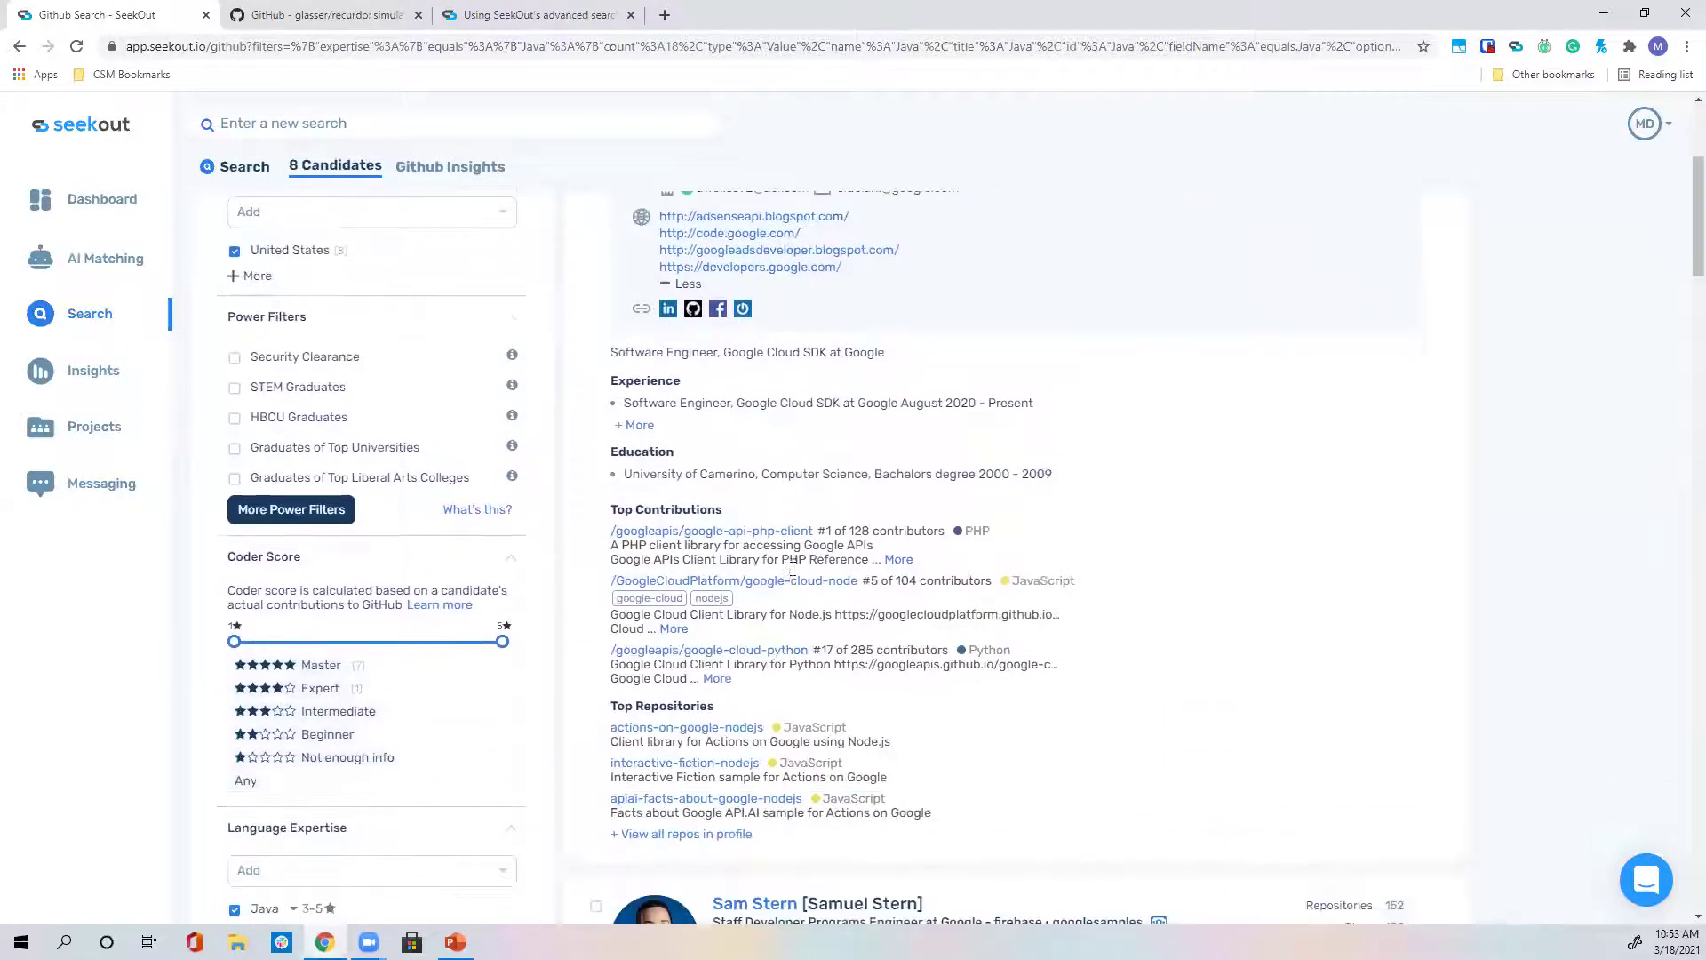
# Get the second candidate's email addresses and examine the website and social profile links found with them.
pyautogui.scroll(-5, 793, 569)
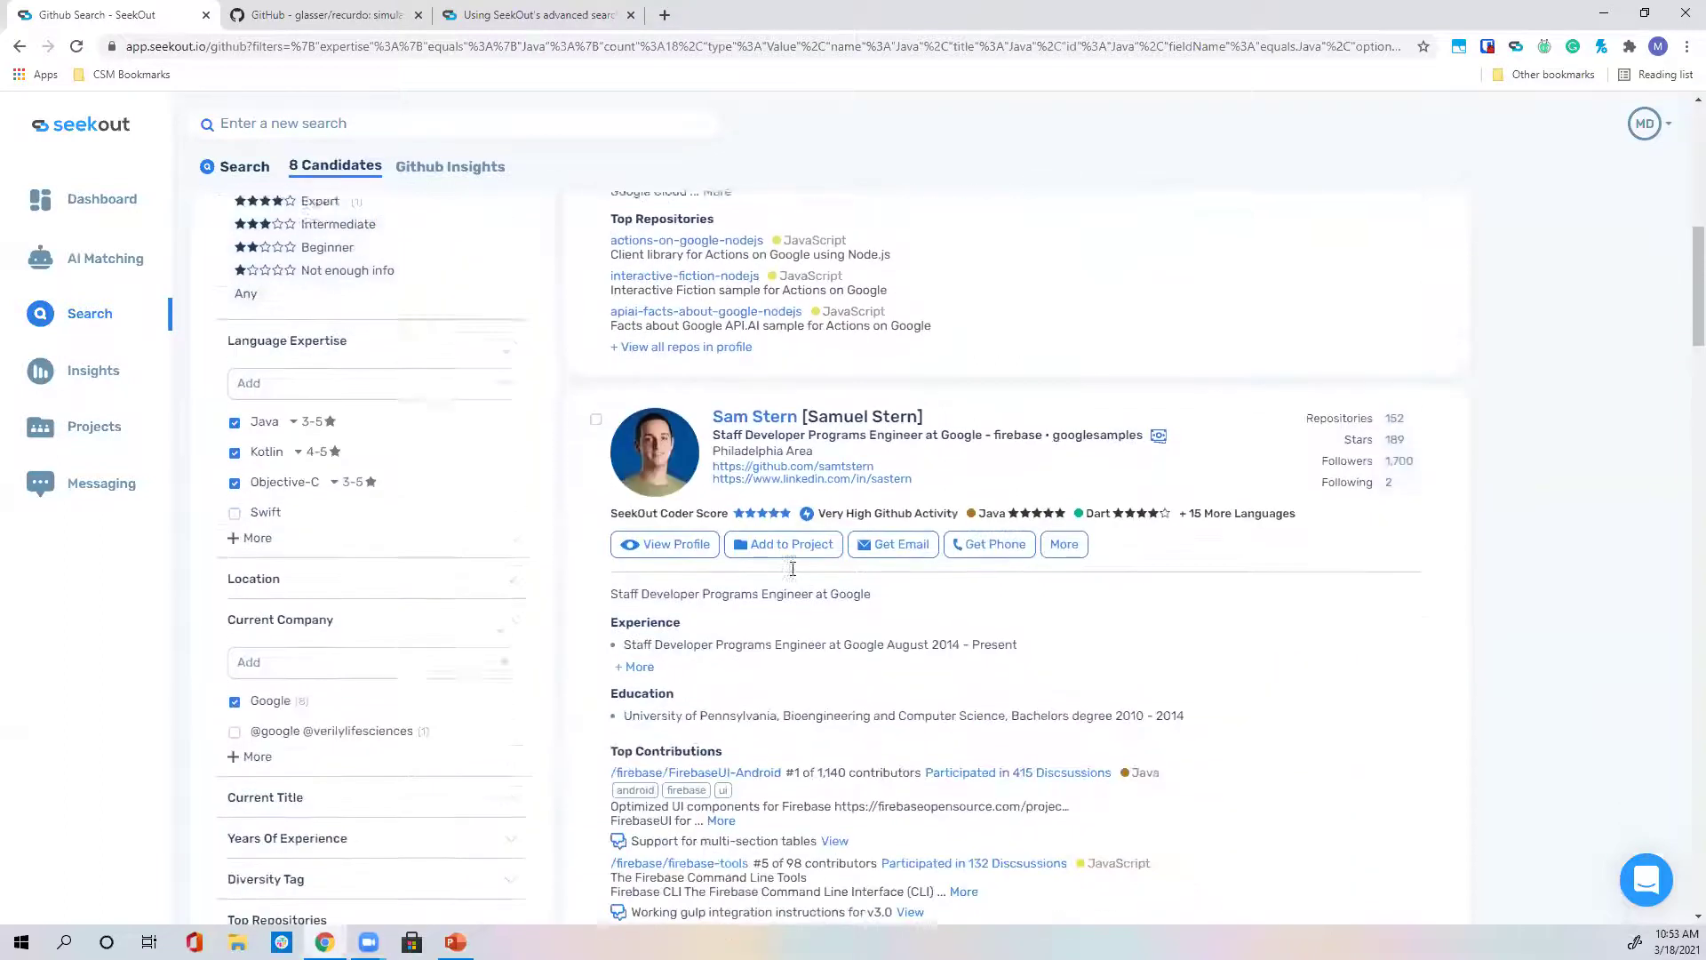
pyautogui.click(899, 409)
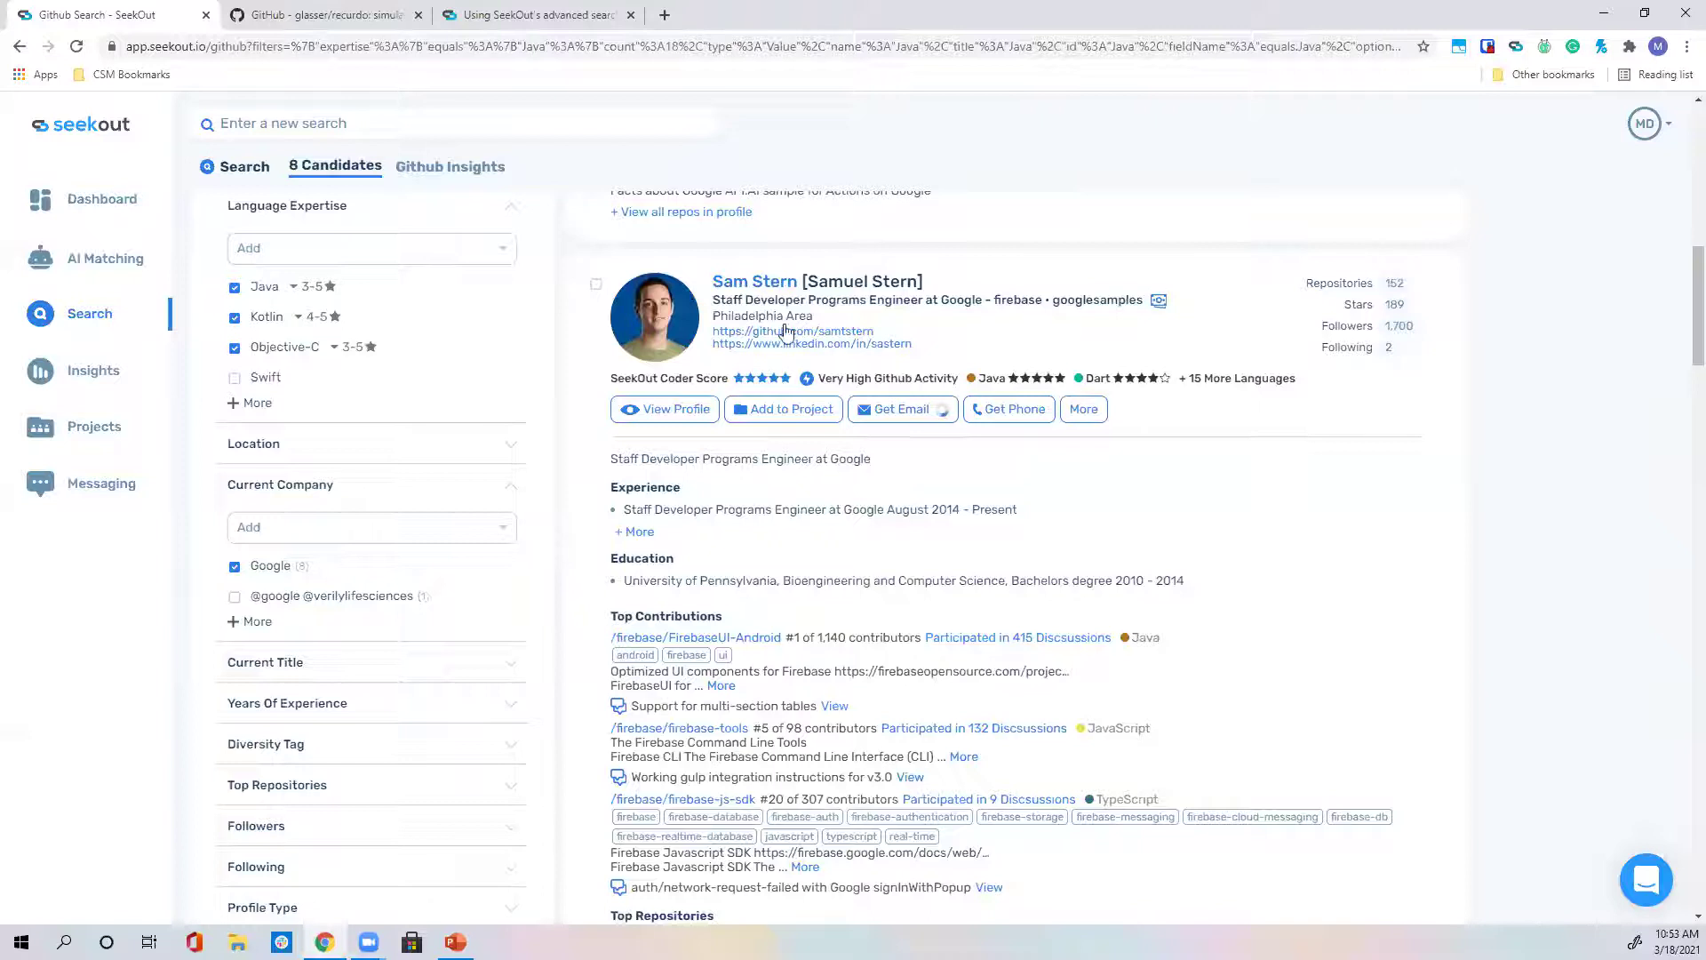
pyautogui.scroll(-1, 736, 391)
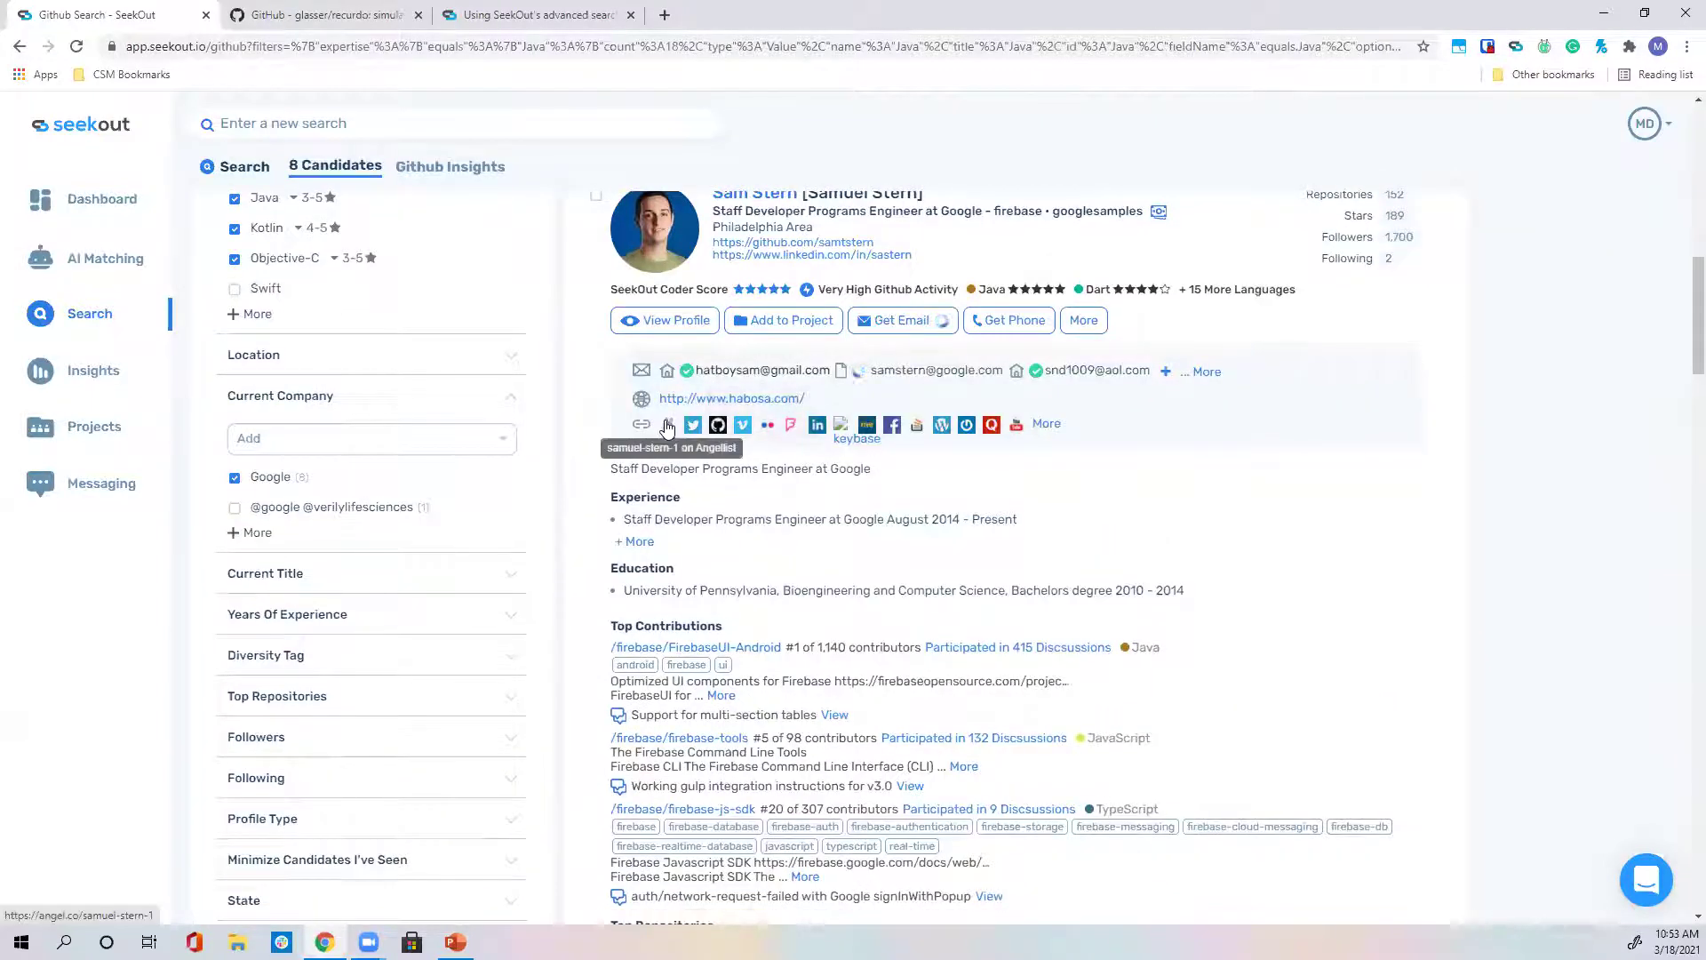
pyautogui.scroll(1, 715, 391)
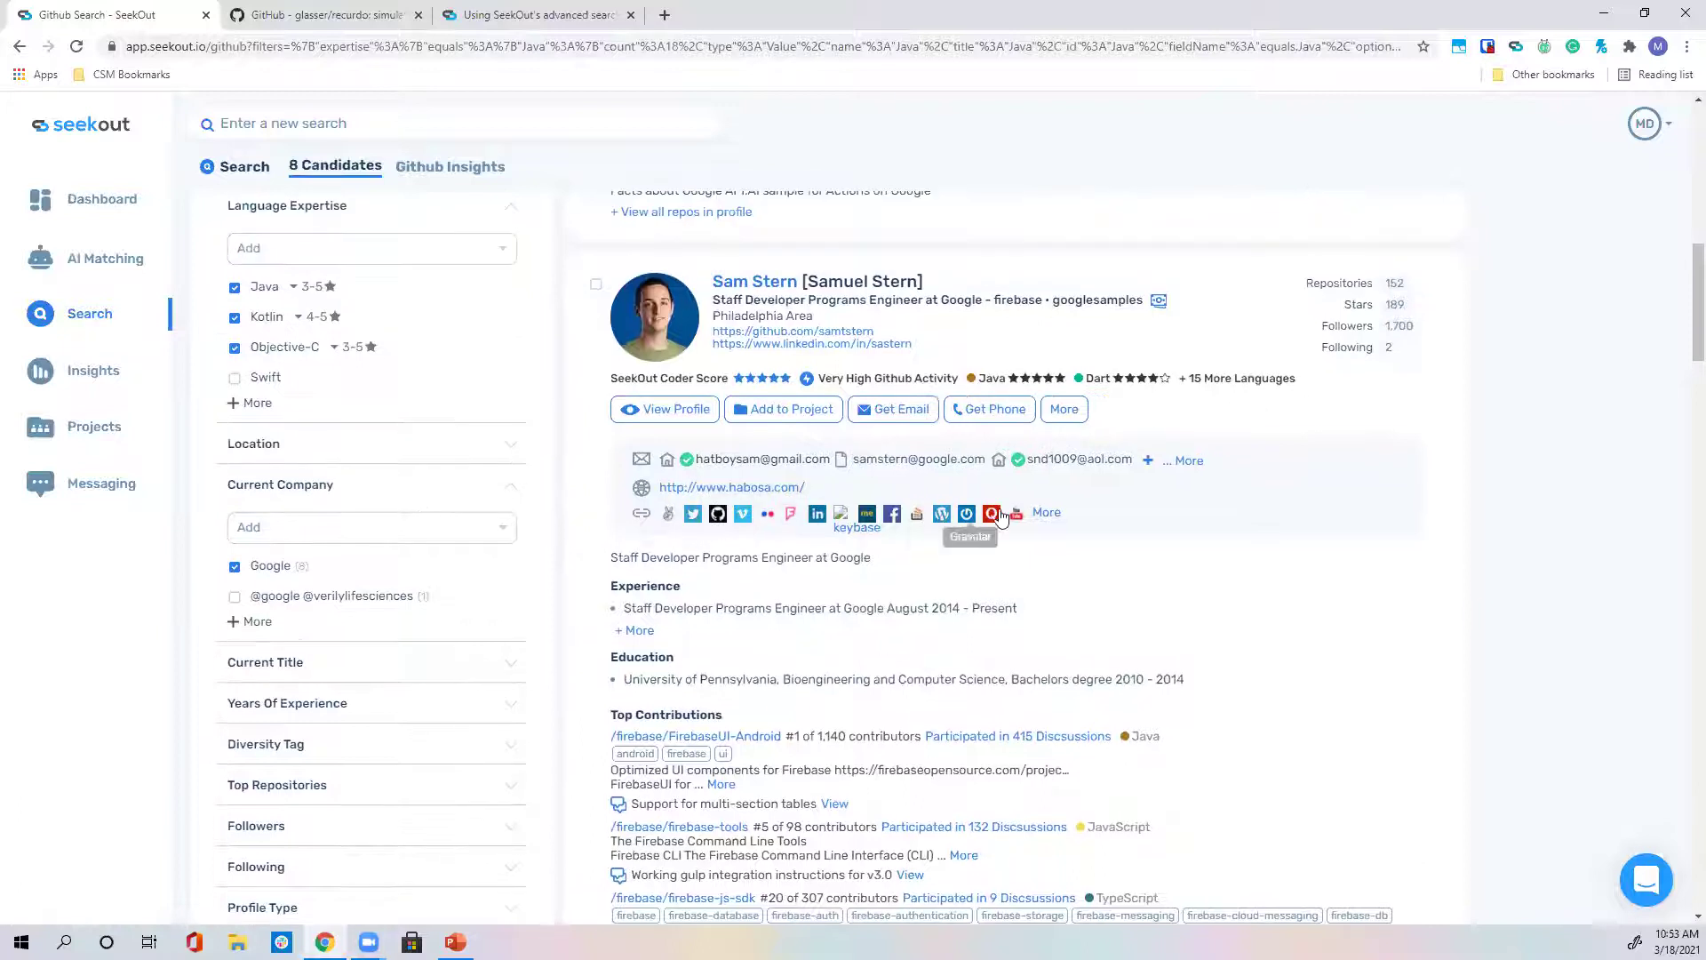
# Expand the second candidate's full lists of social profile links and email addresses, and skim the neighbouring candidates' cards.
pyautogui.click(1046, 512)
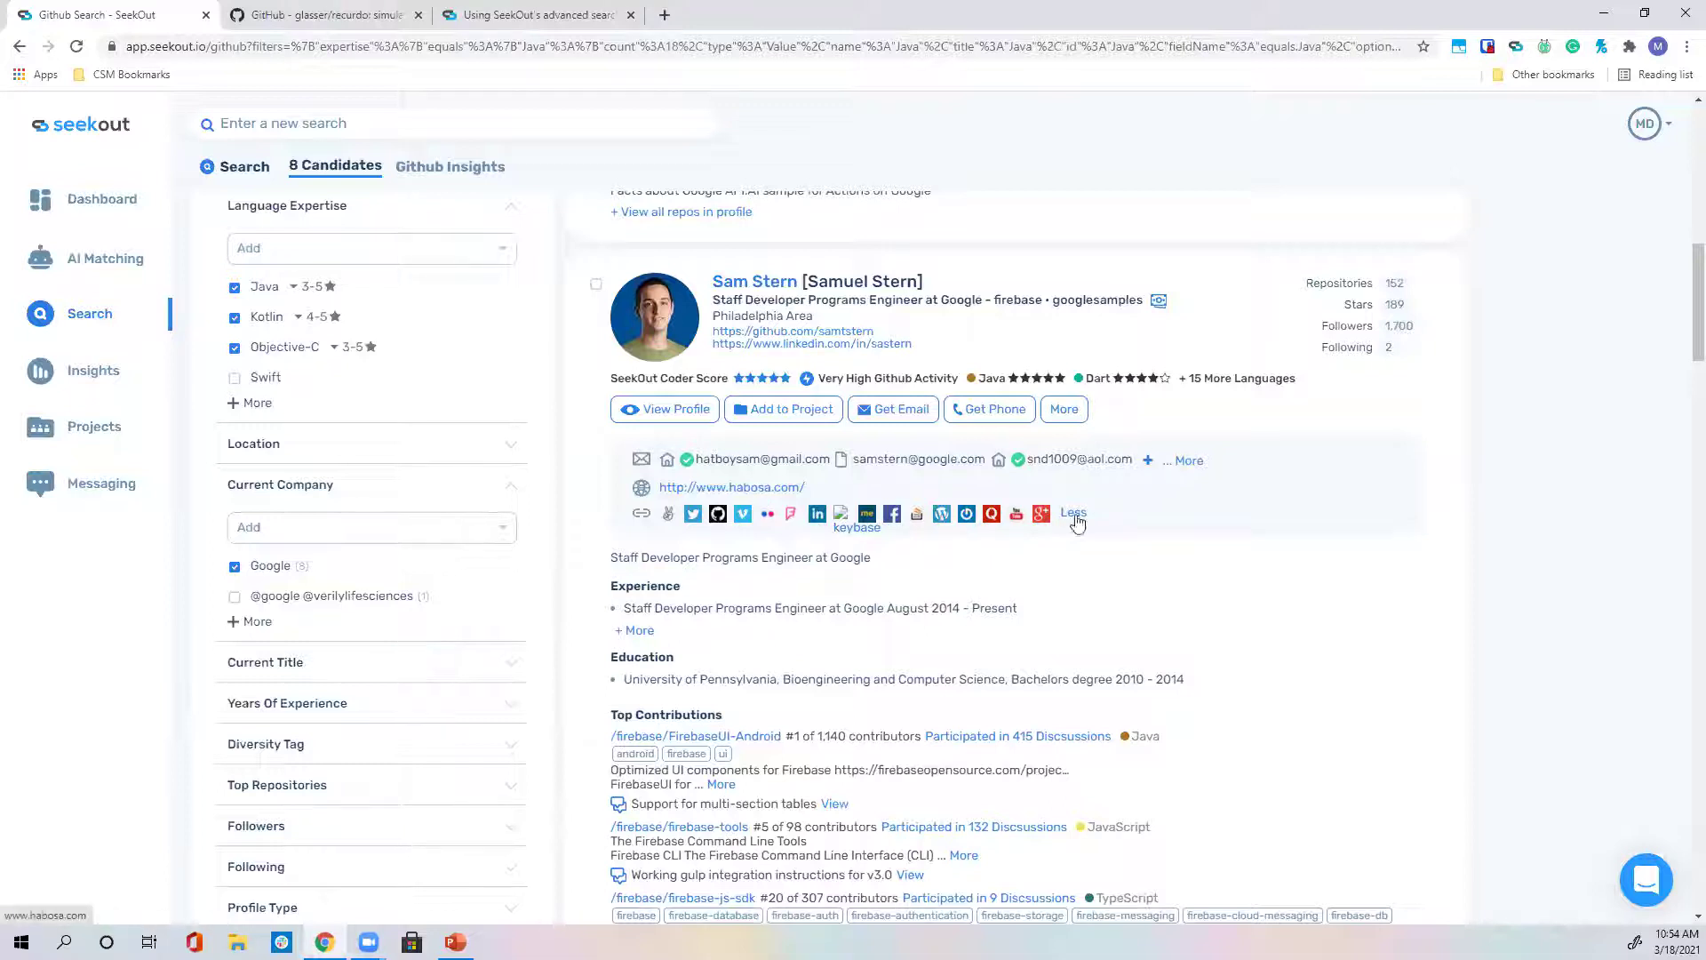
pyautogui.click(1189, 459)
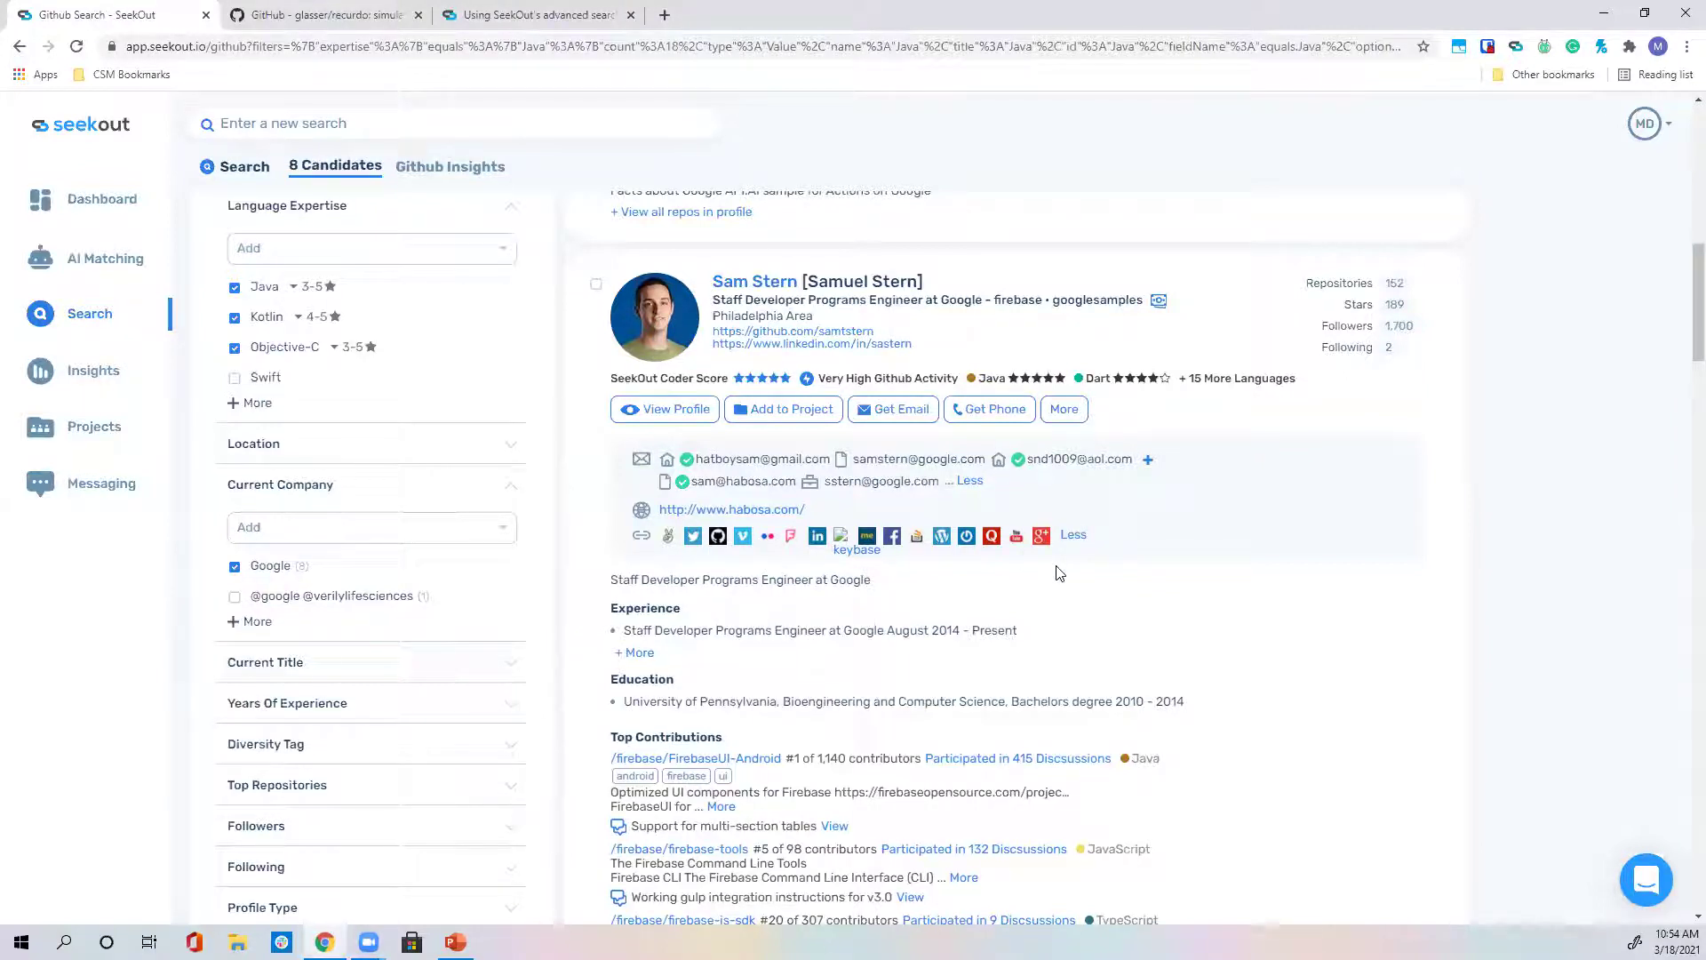
pyautogui.scroll(-8, 1041, 542)
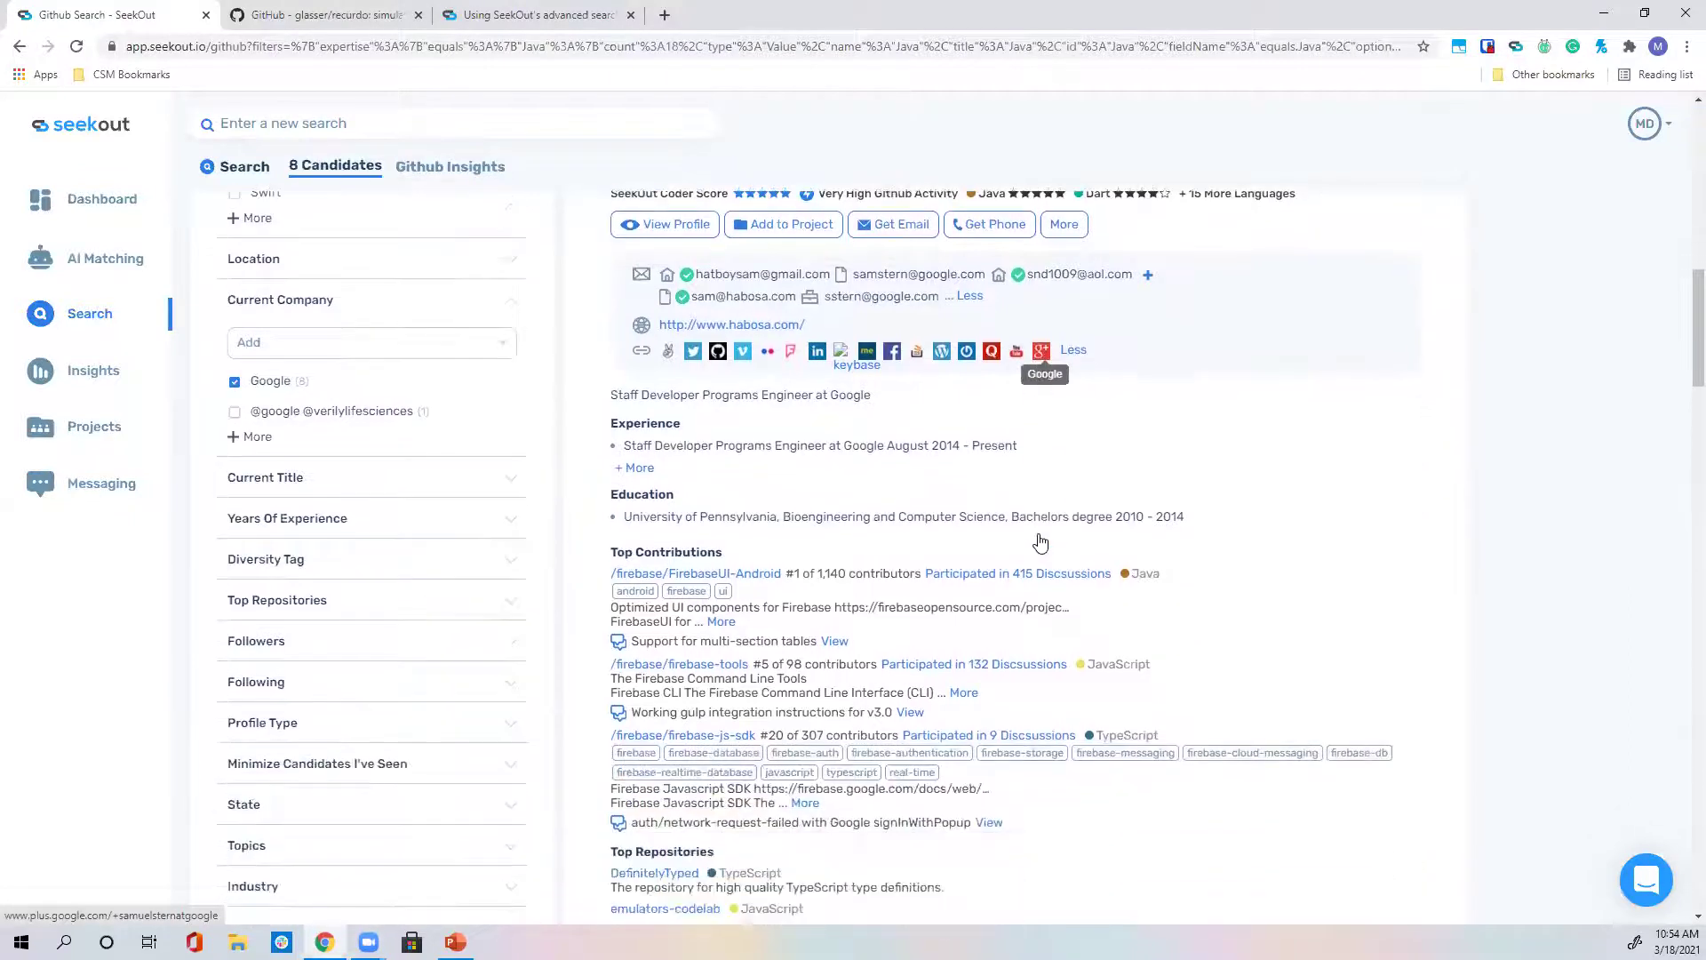
pyautogui.scroll(-2, 1039, 542)
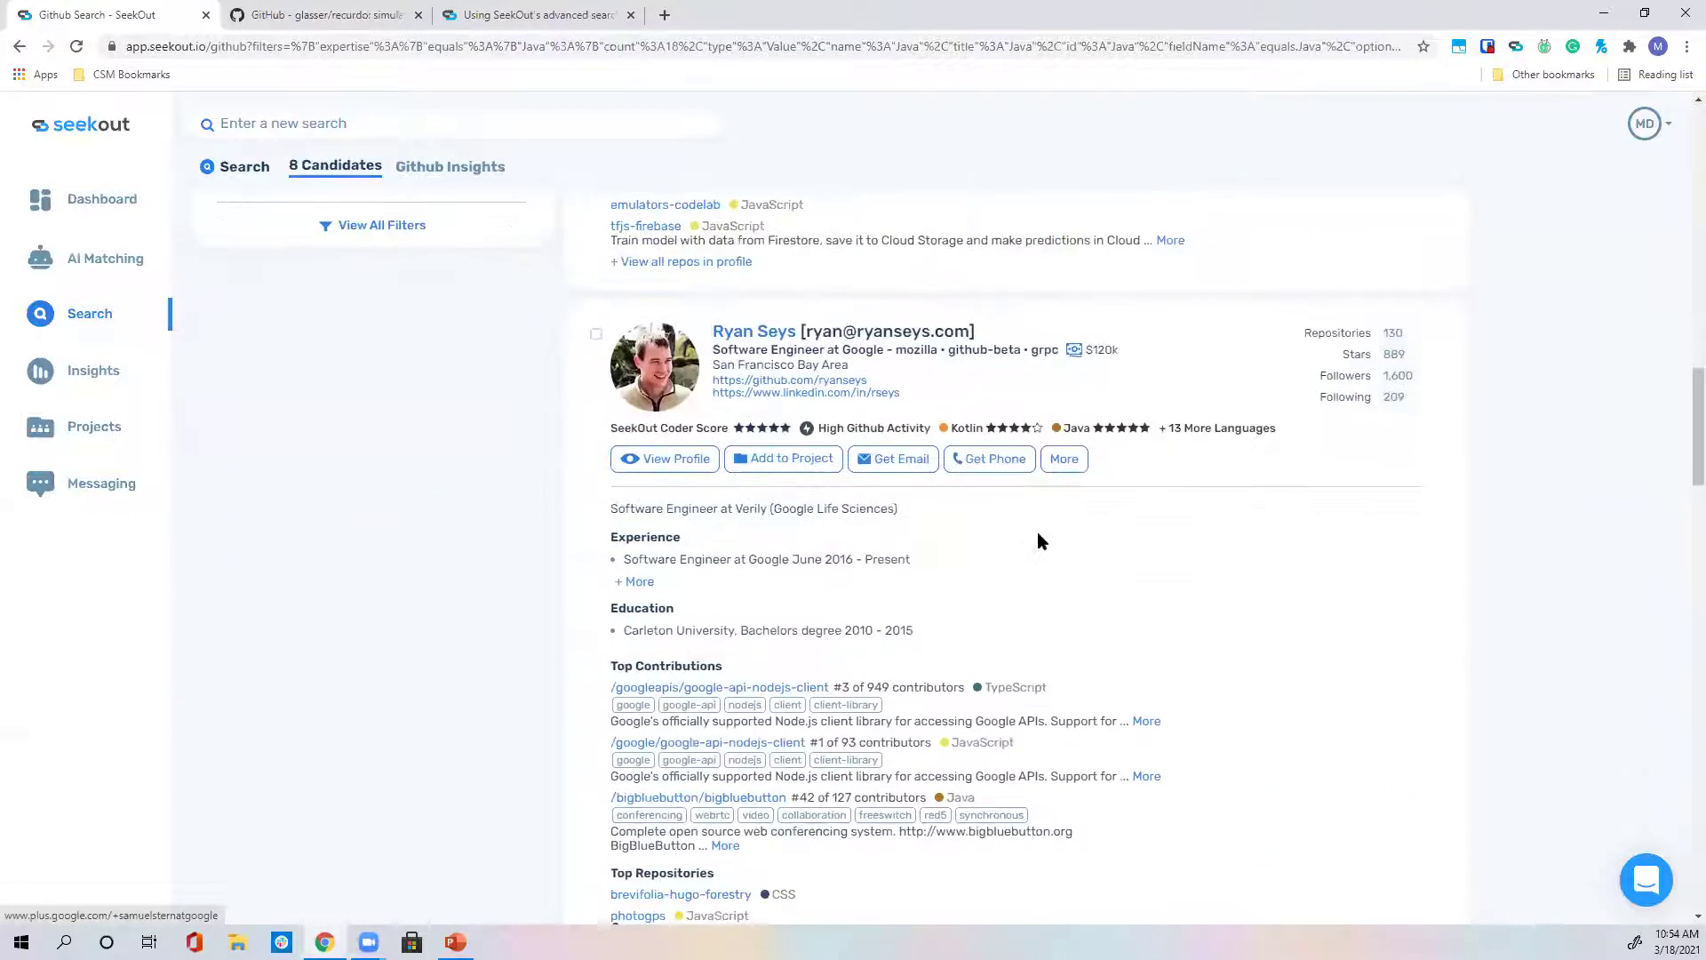
pyautogui.scroll(6, 1041, 540)
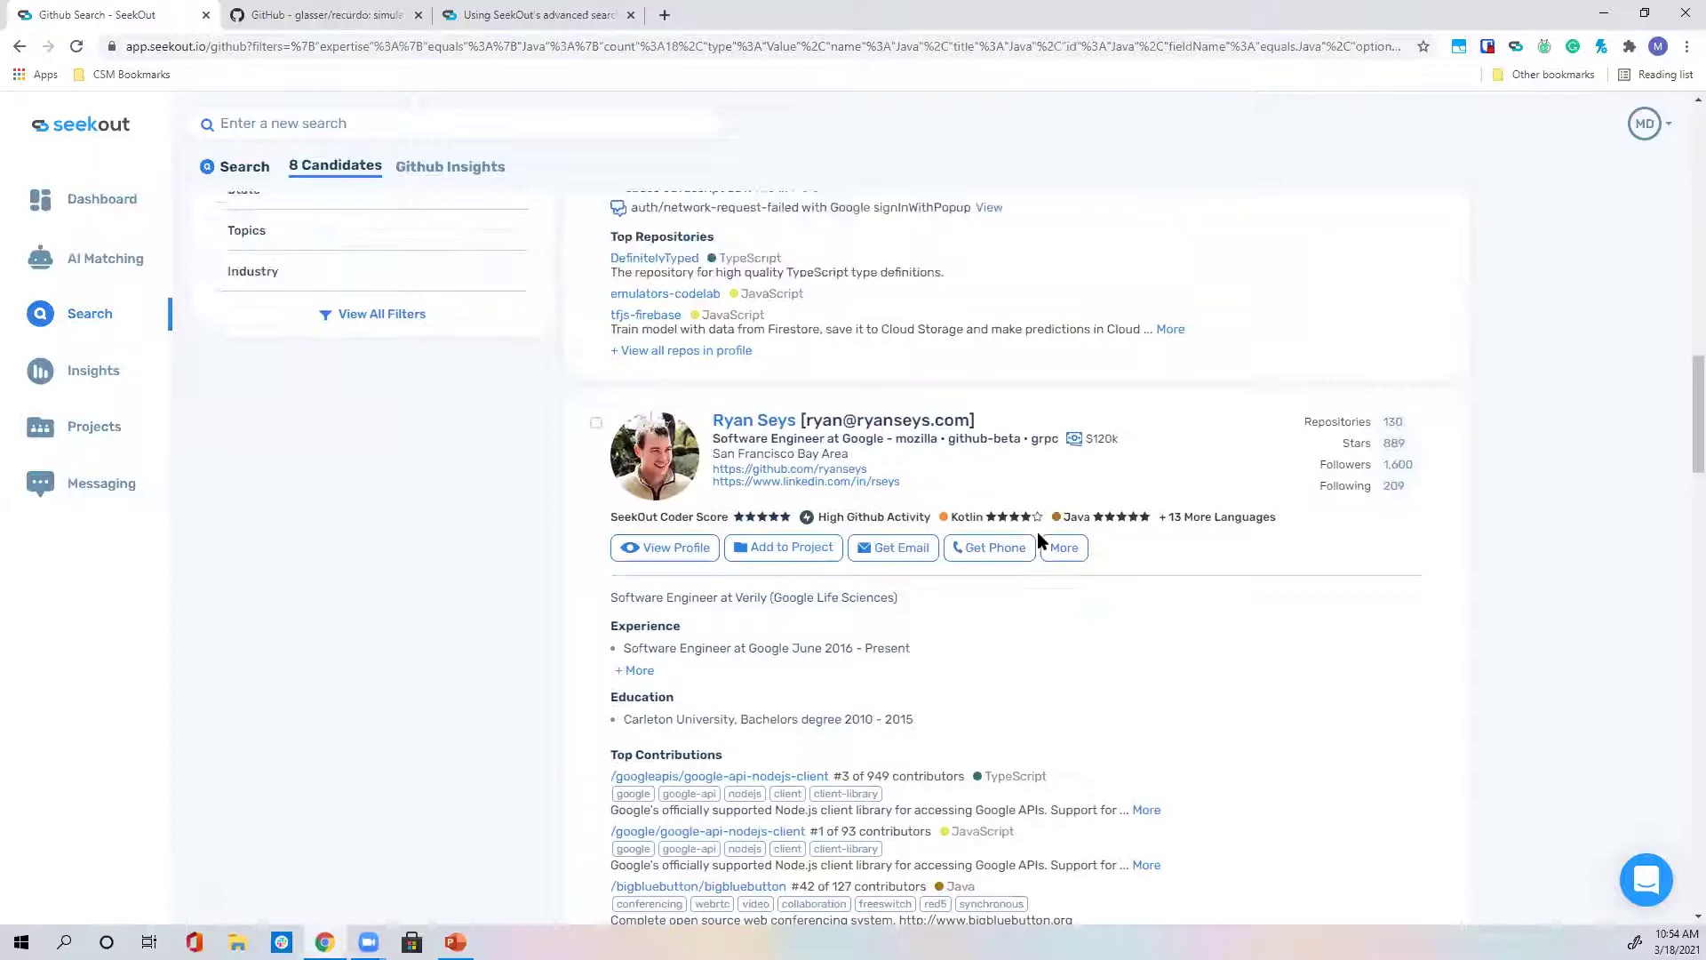
pyautogui.scroll(15, 1038, 540)
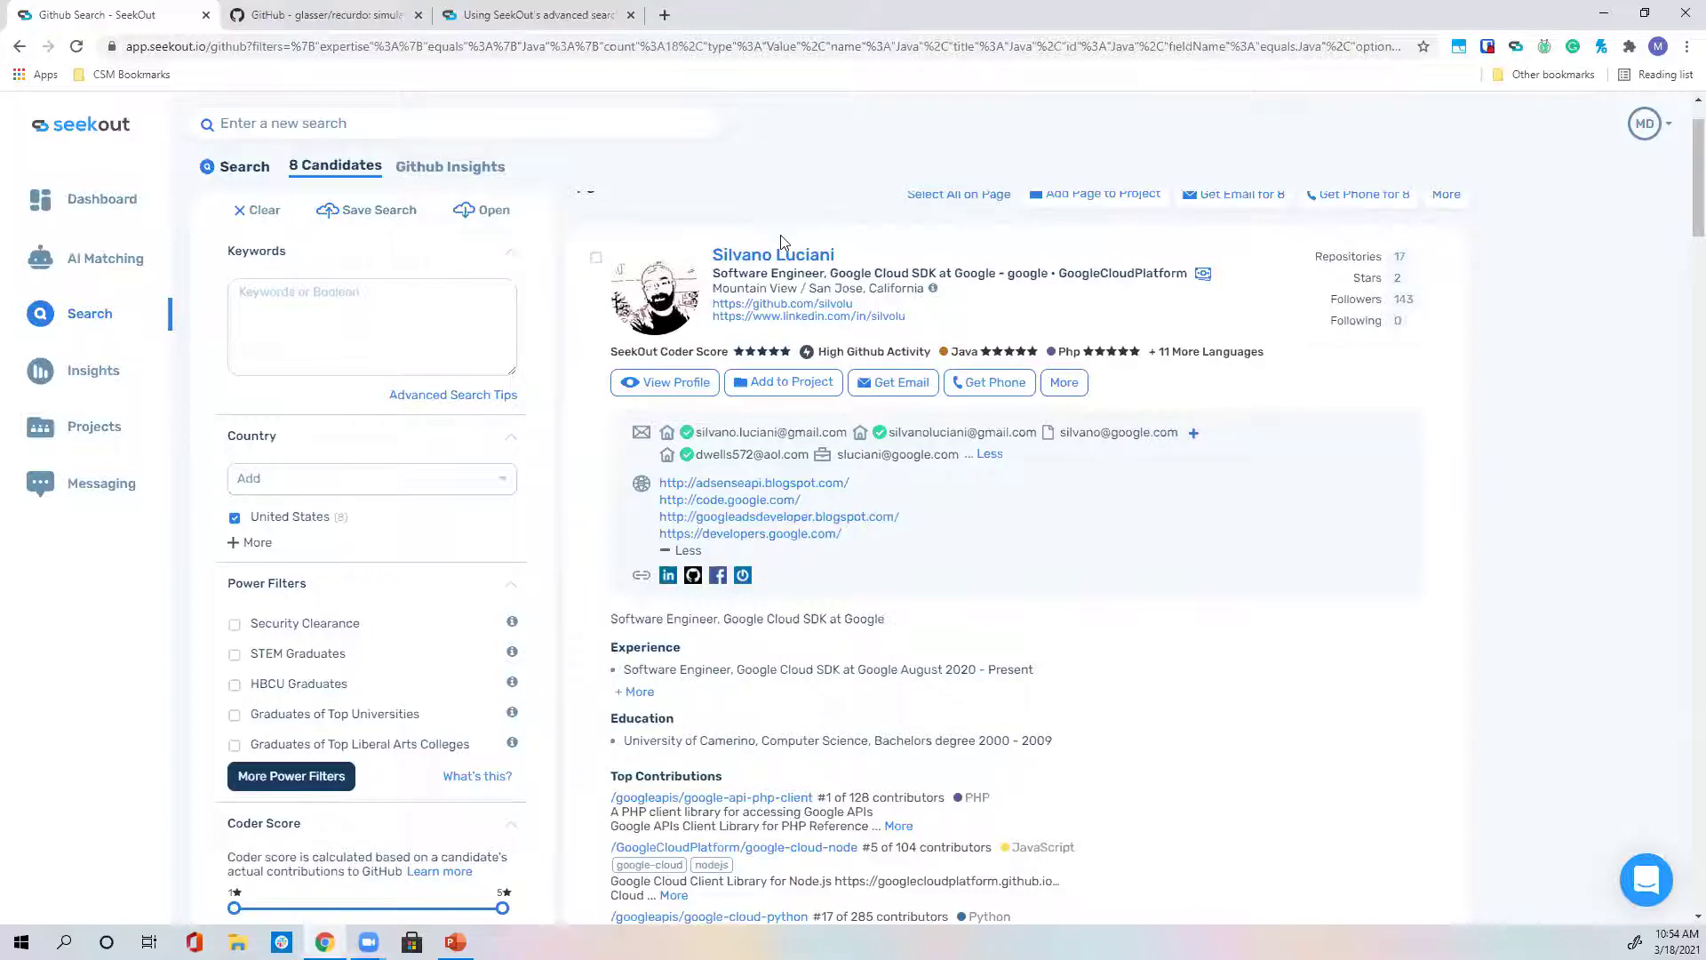
pyautogui.scroll(1, 780, 235)
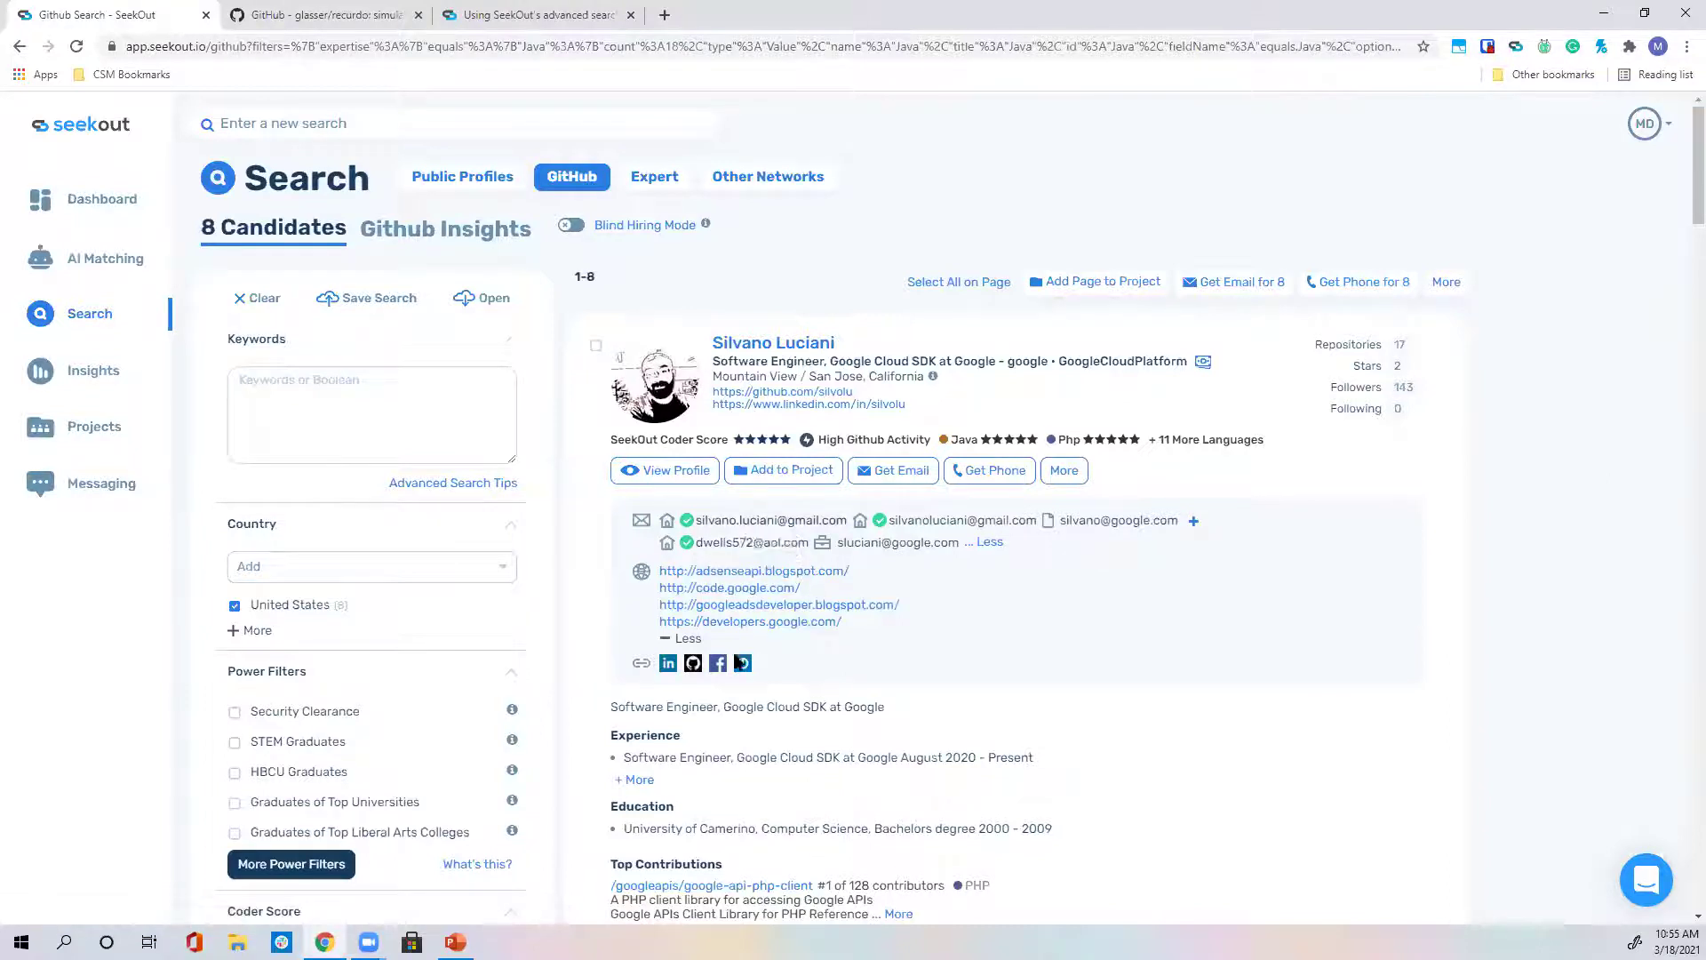
# Review the second candidate's contact details, social links, experience, education, top contributions and top repositories.
pyautogui.scroll(-6, 760, 706)
pyautogui.scroll(-3, 760, 706)
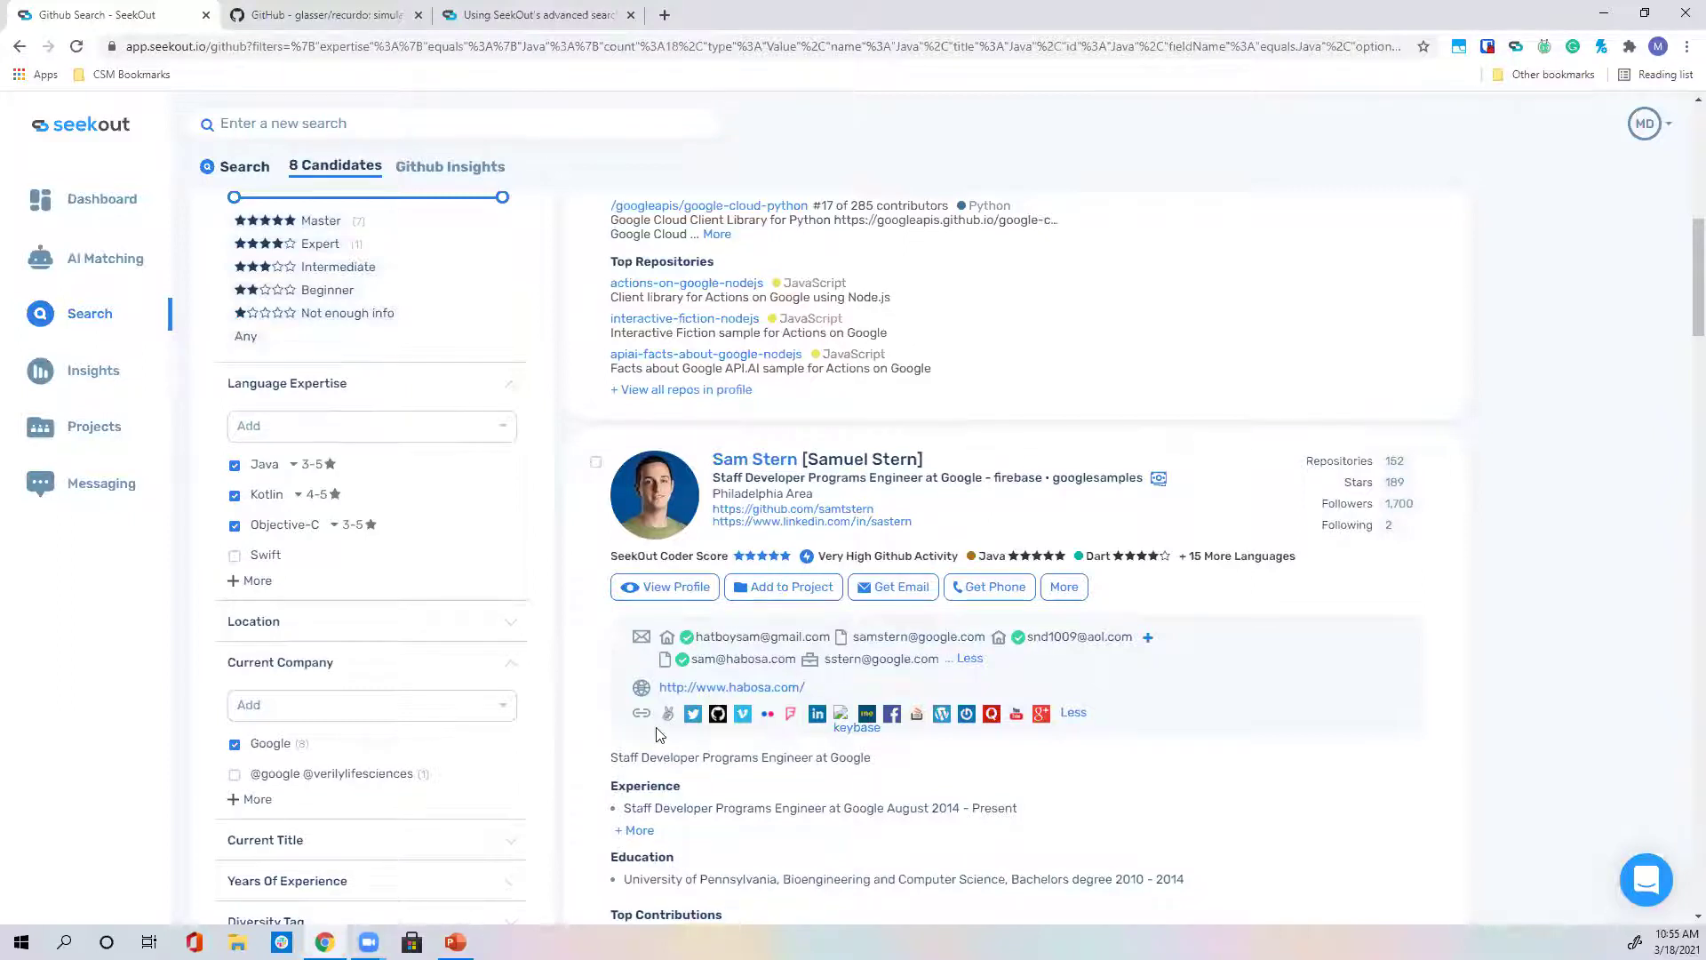
pyautogui.scroll(-2, 592, 680)
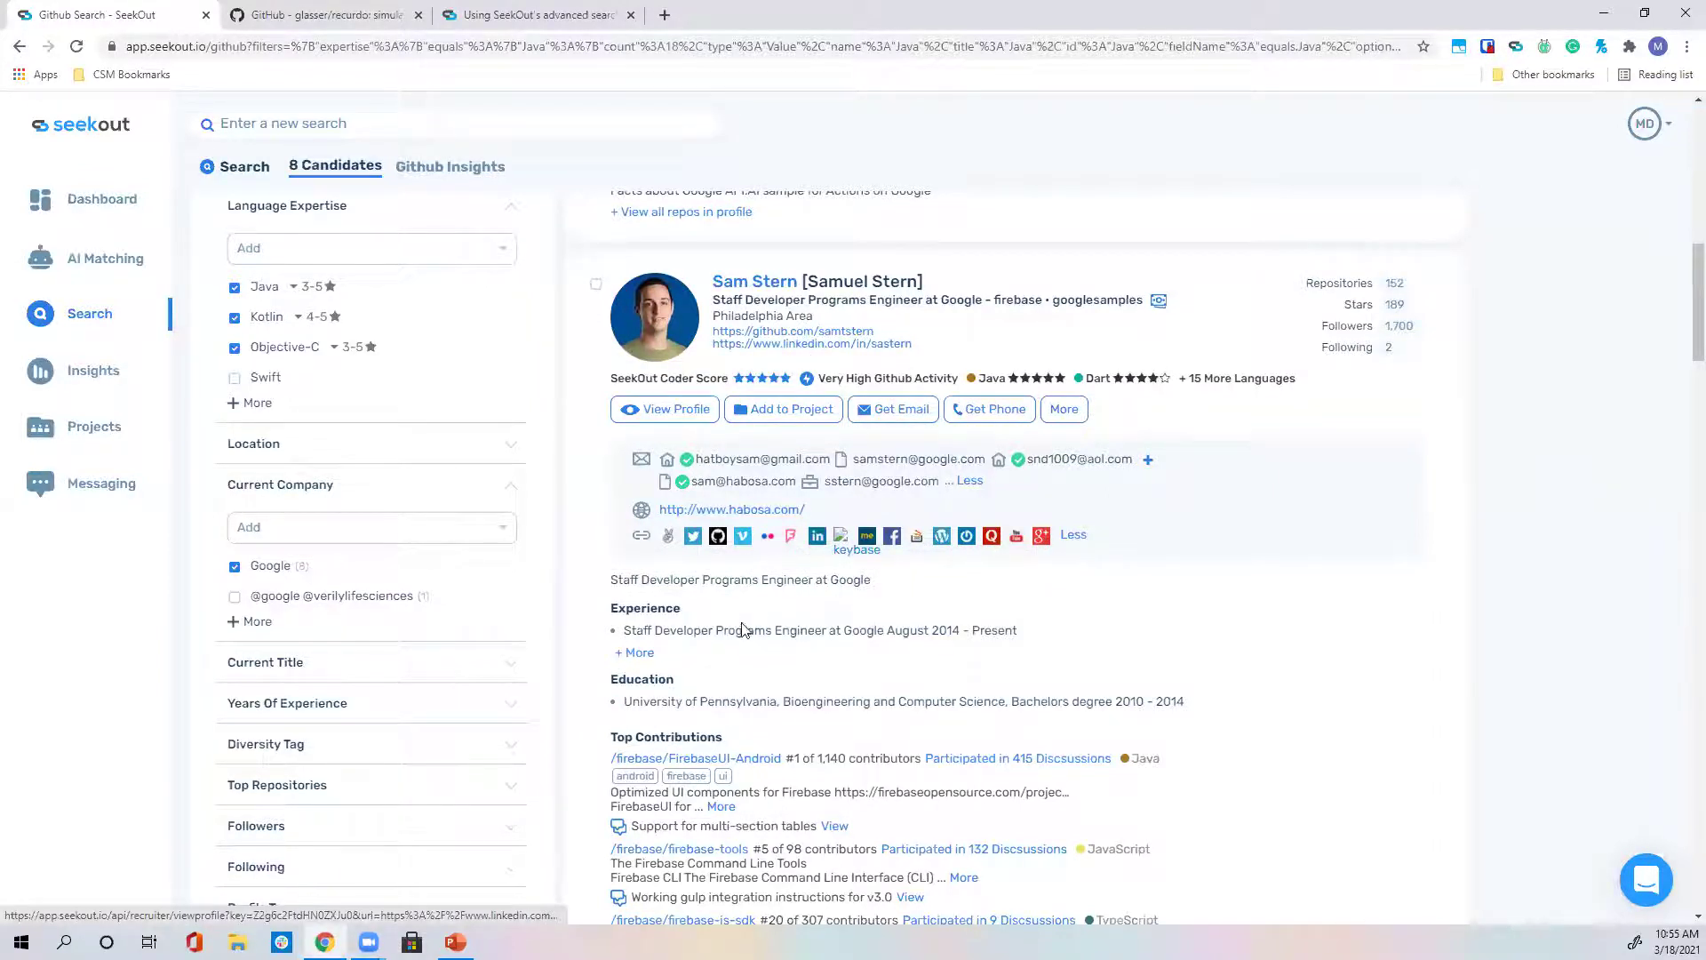
pyautogui.scroll(-2, 732, 638)
pyautogui.scroll(-5, 732, 638)
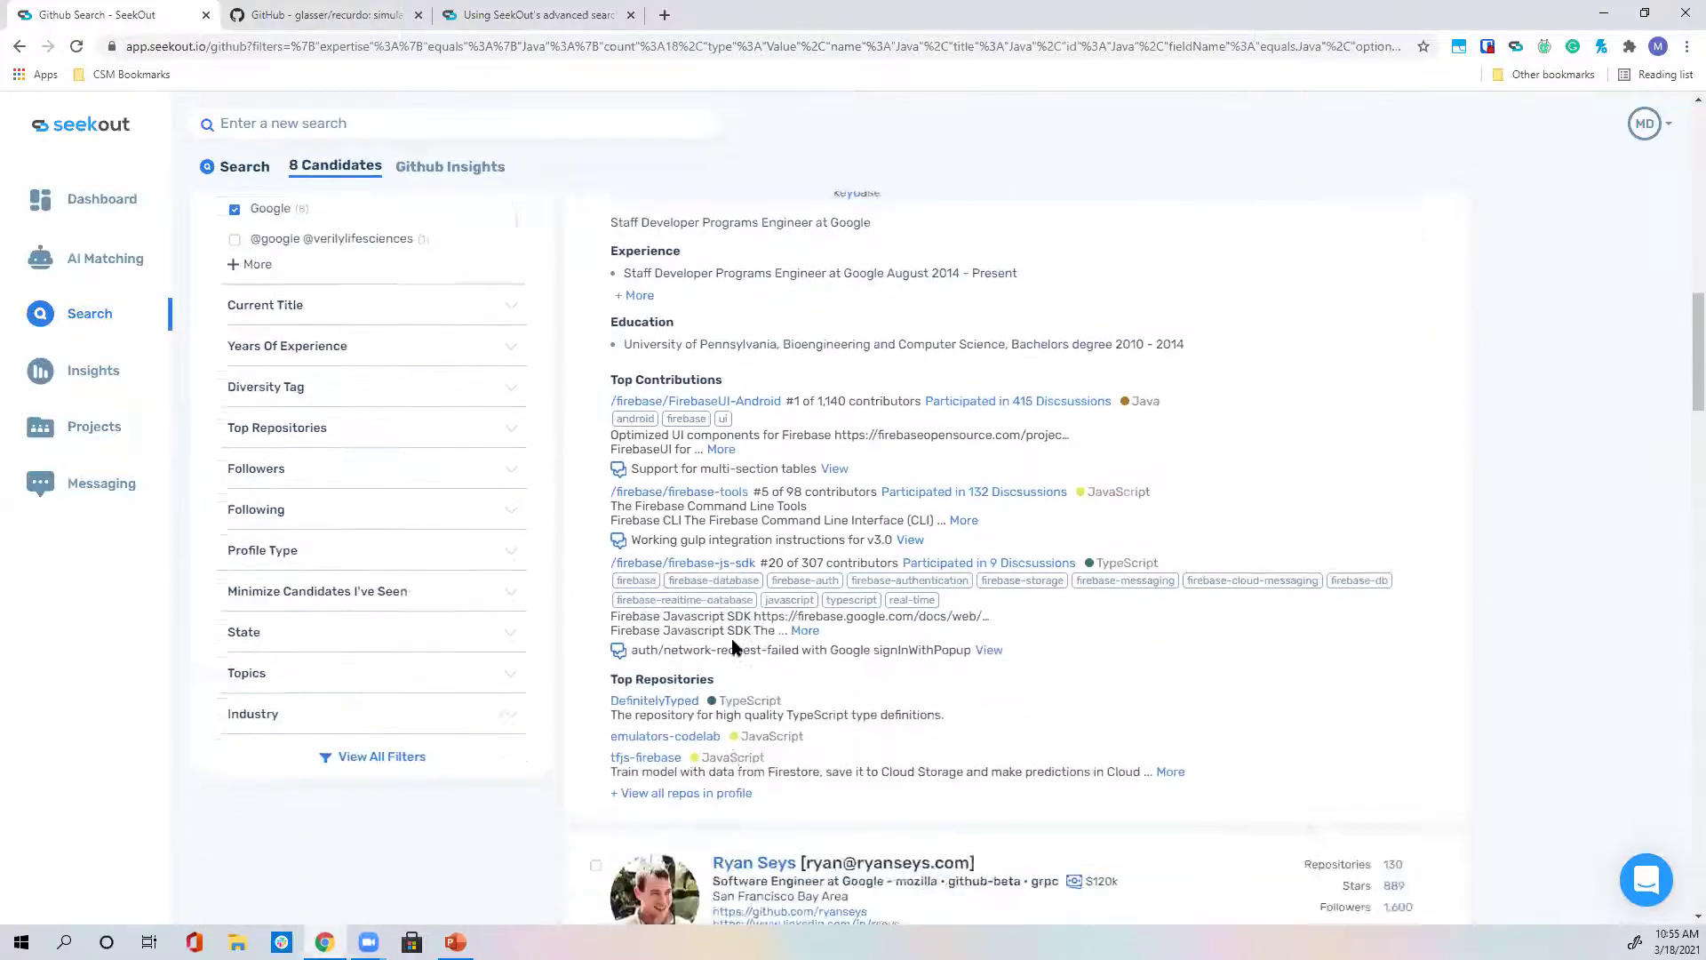
pyautogui.scroll(3, 732, 638)
pyautogui.scroll(4, 732, 647)
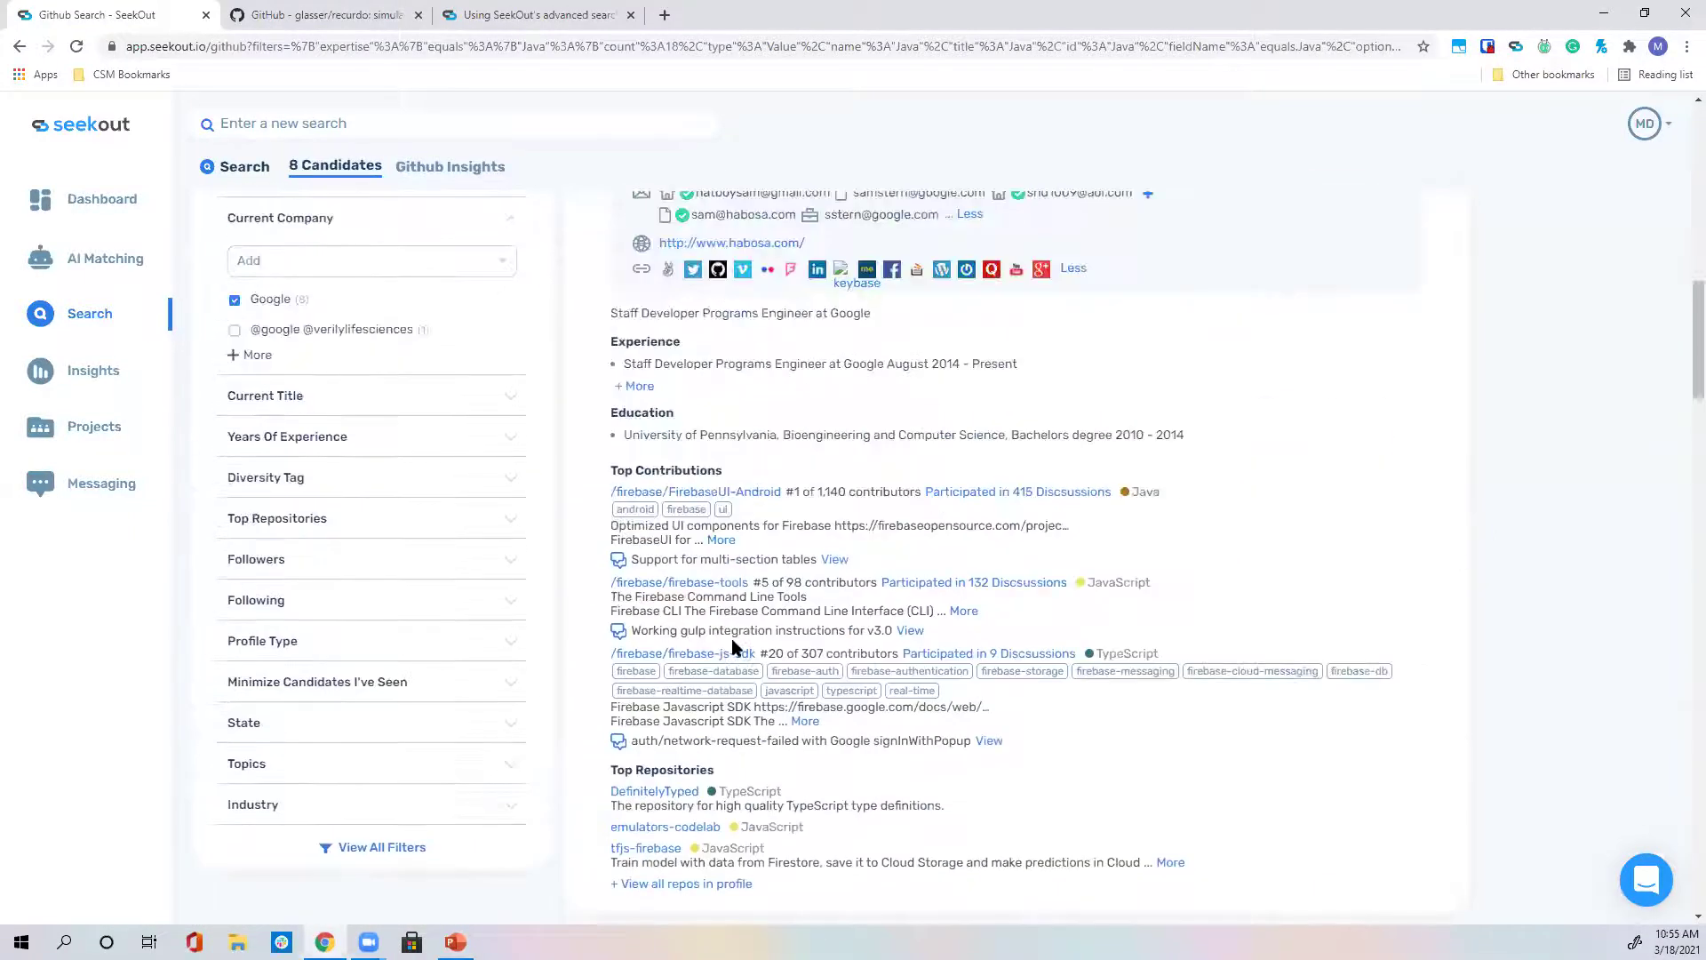
pyautogui.scroll(9, 730, 638)
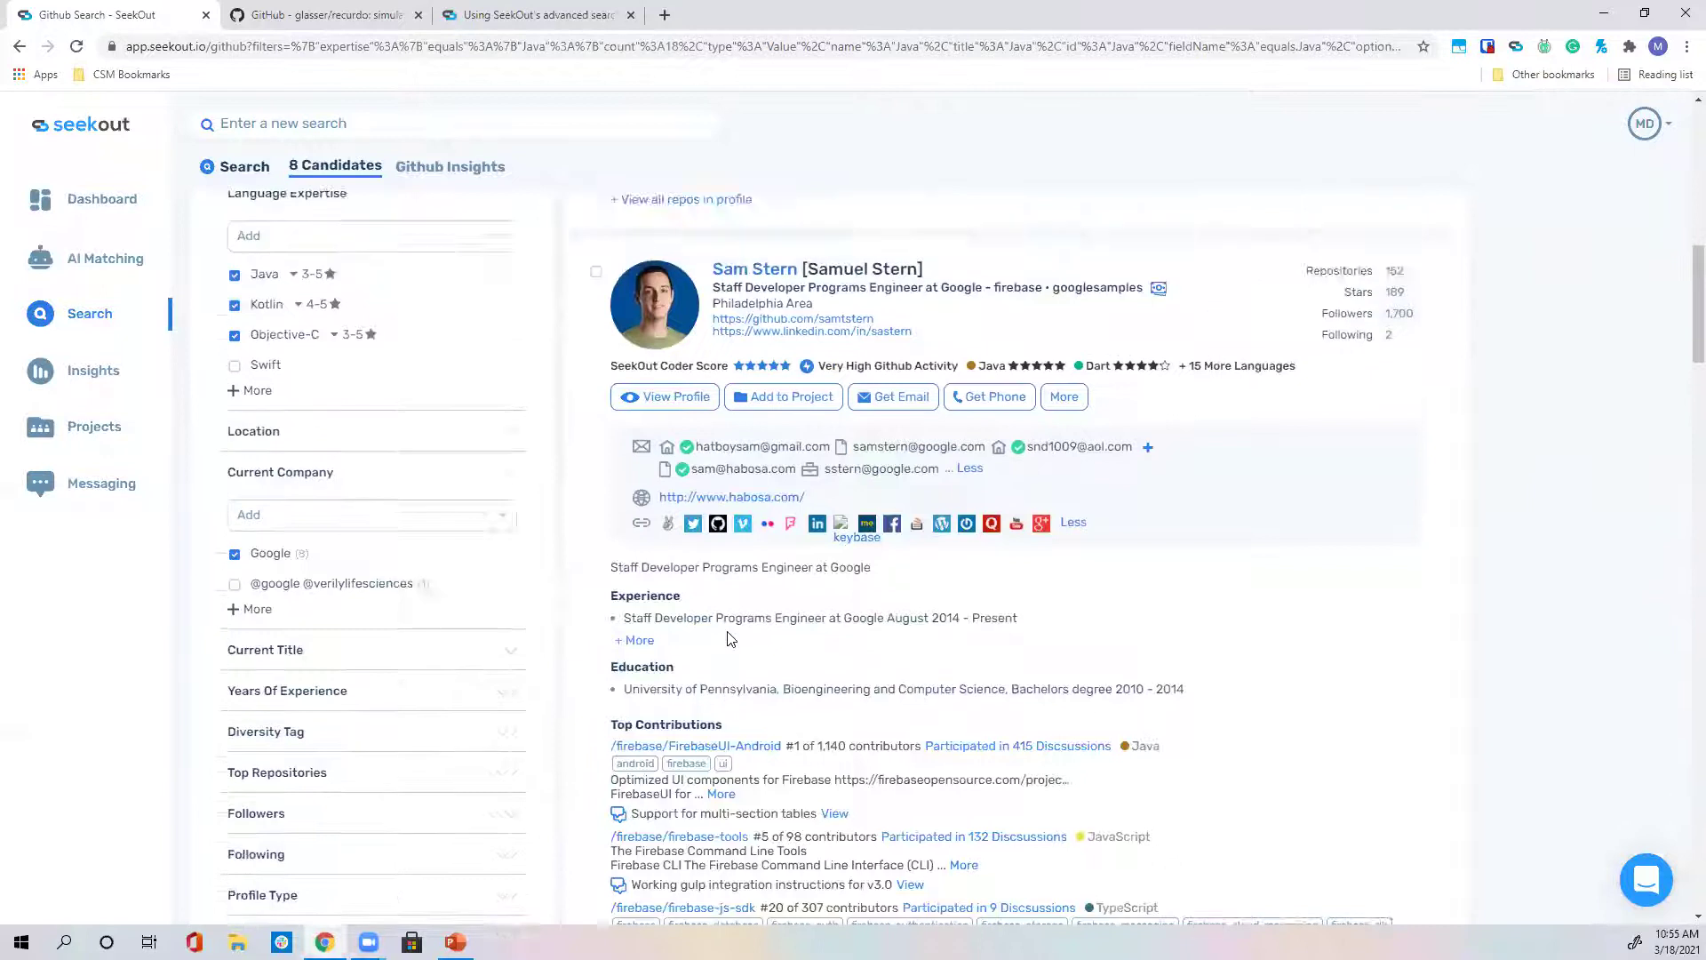
pyautogui.scroll(1, 730, 638)
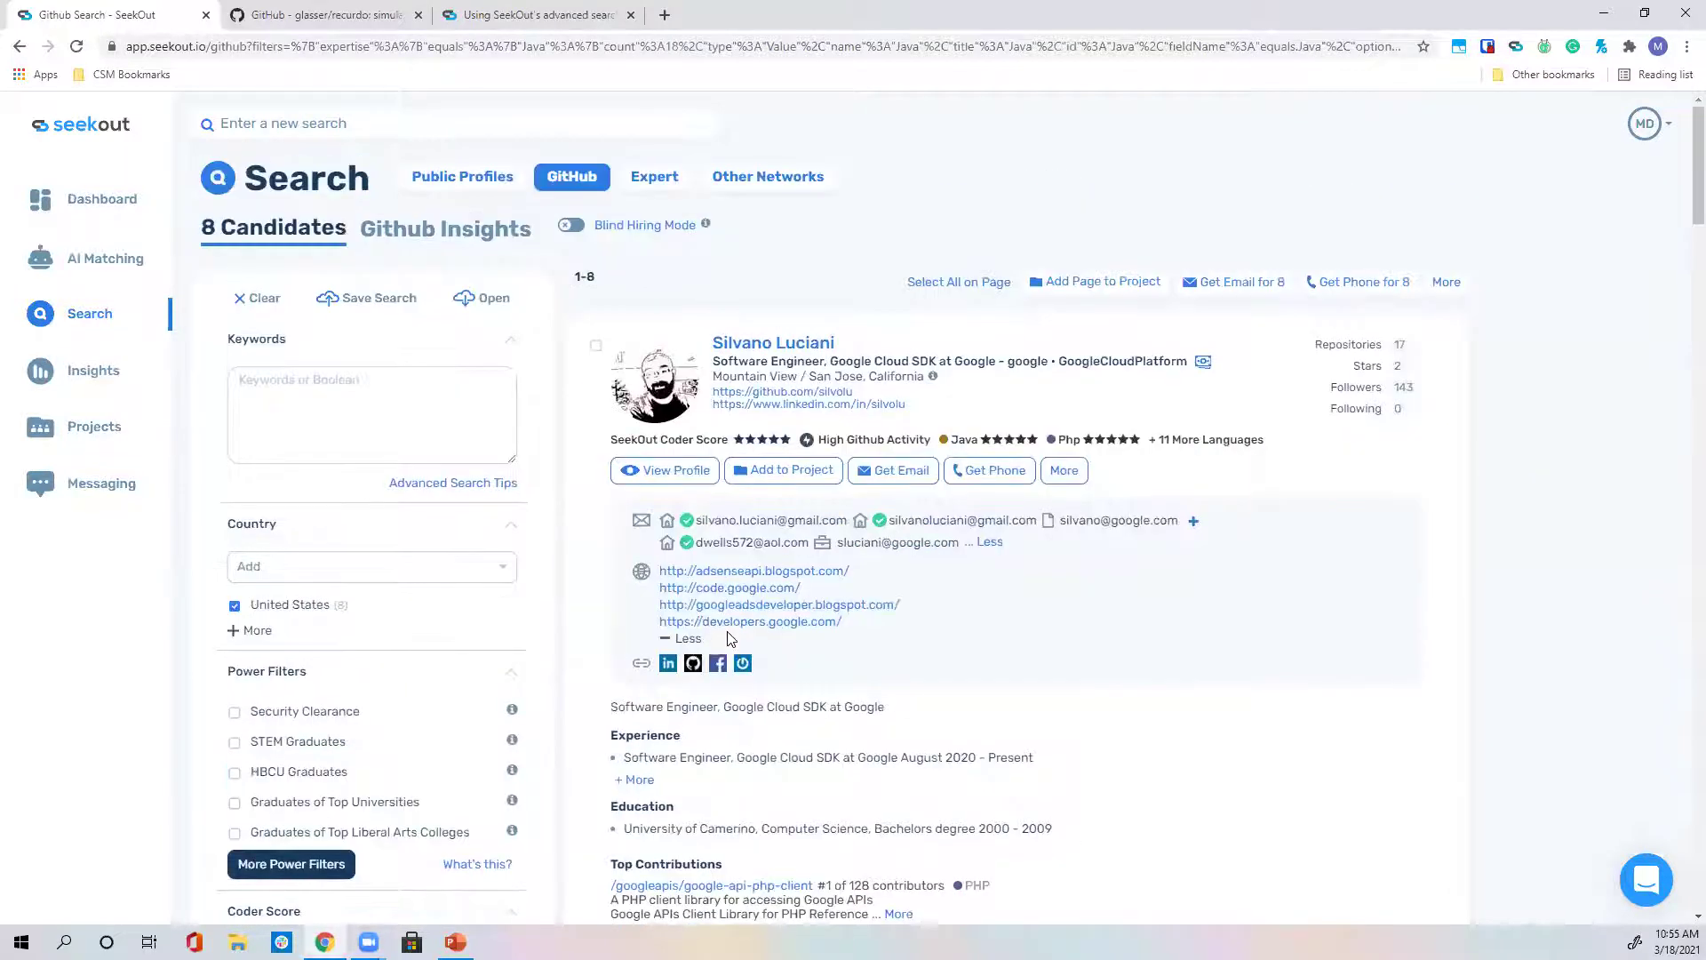
# Start a fresh GitHub search without the earlier filters and add HTML as a language expertise.
pyautogui.click(100, 315)
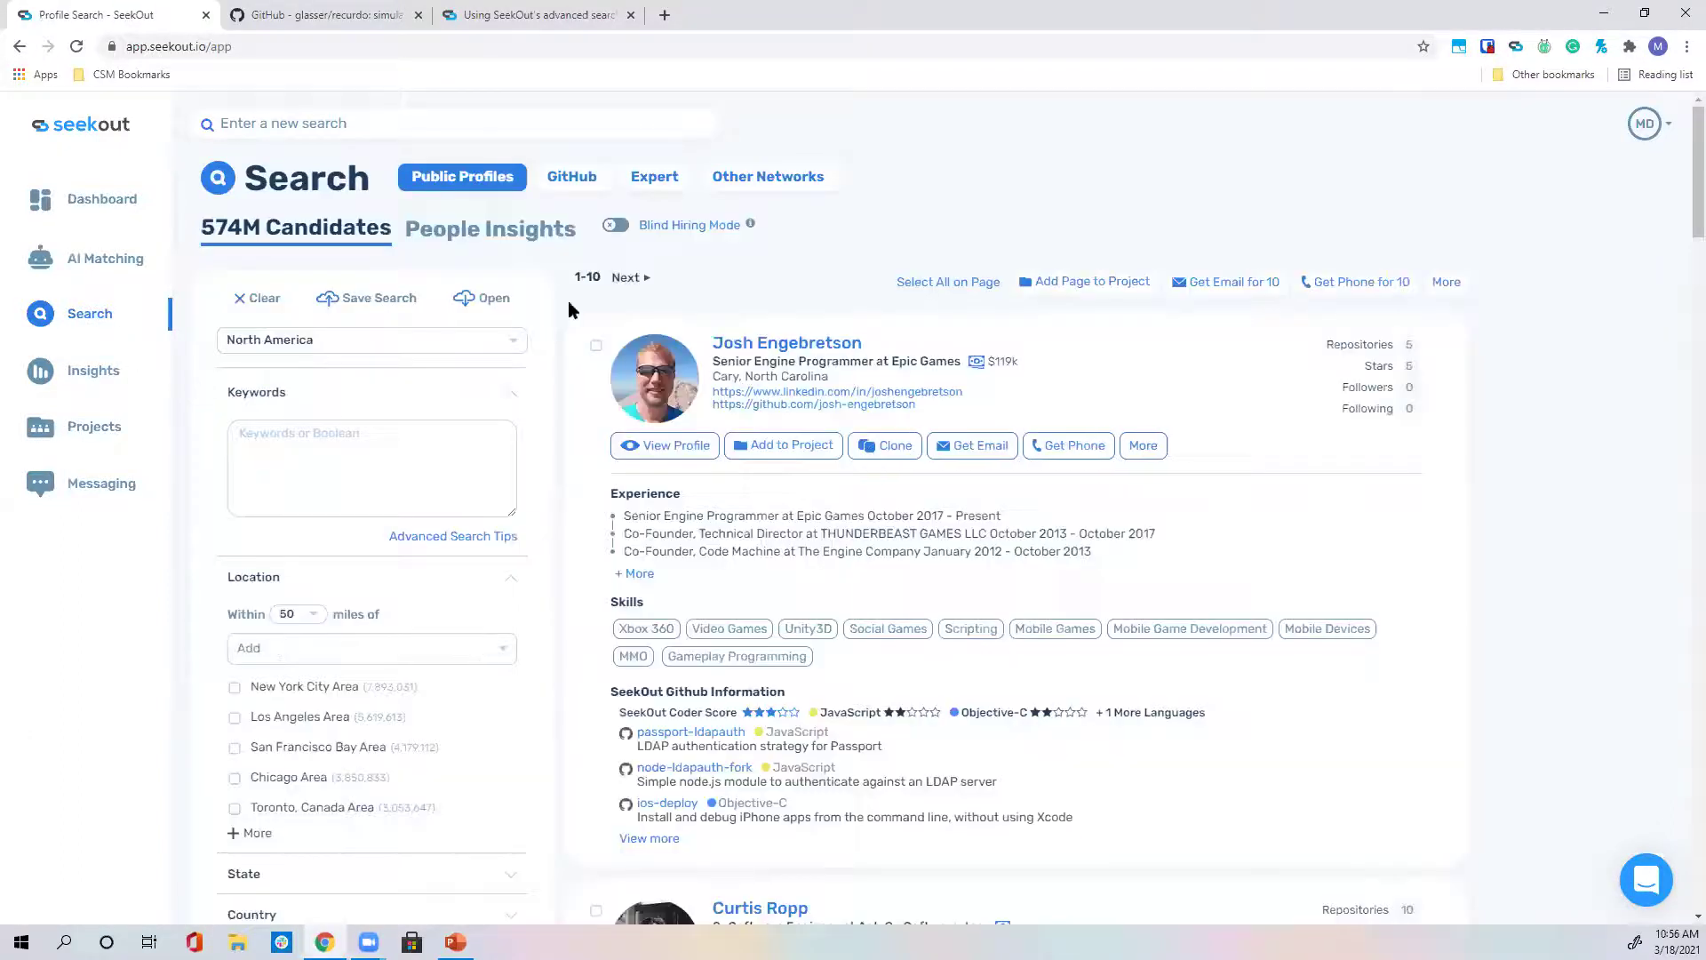
pyautogui.click(570, 176)
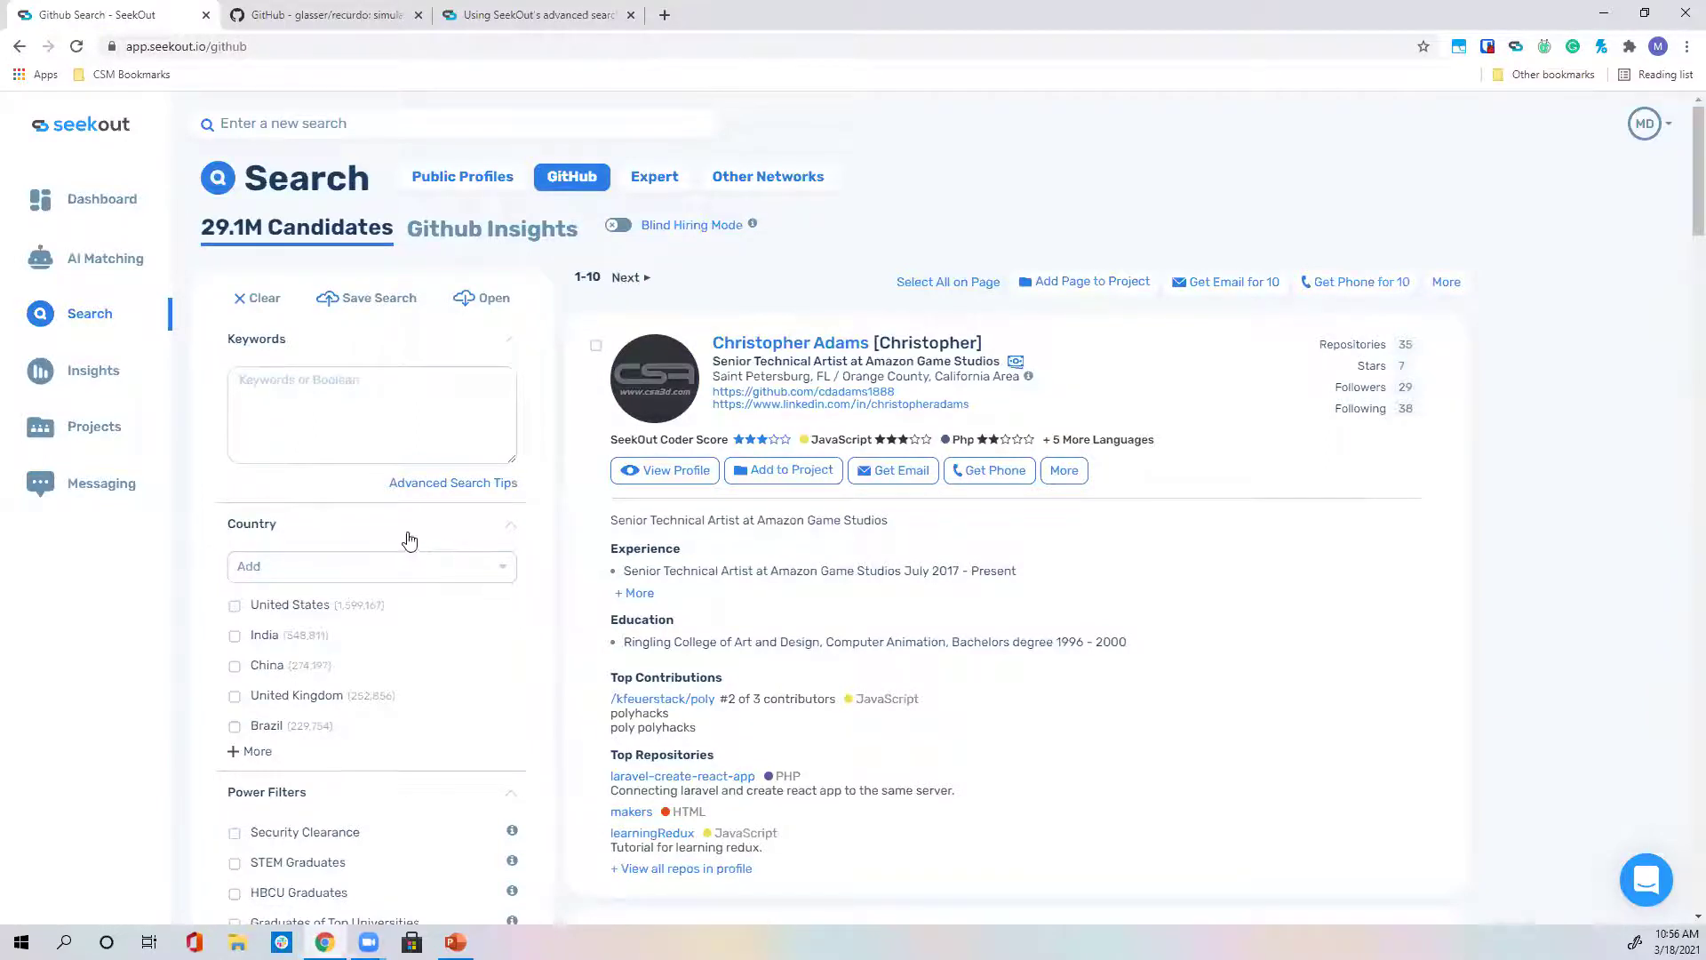
pyautogui.scroll(-1, 388, 515)
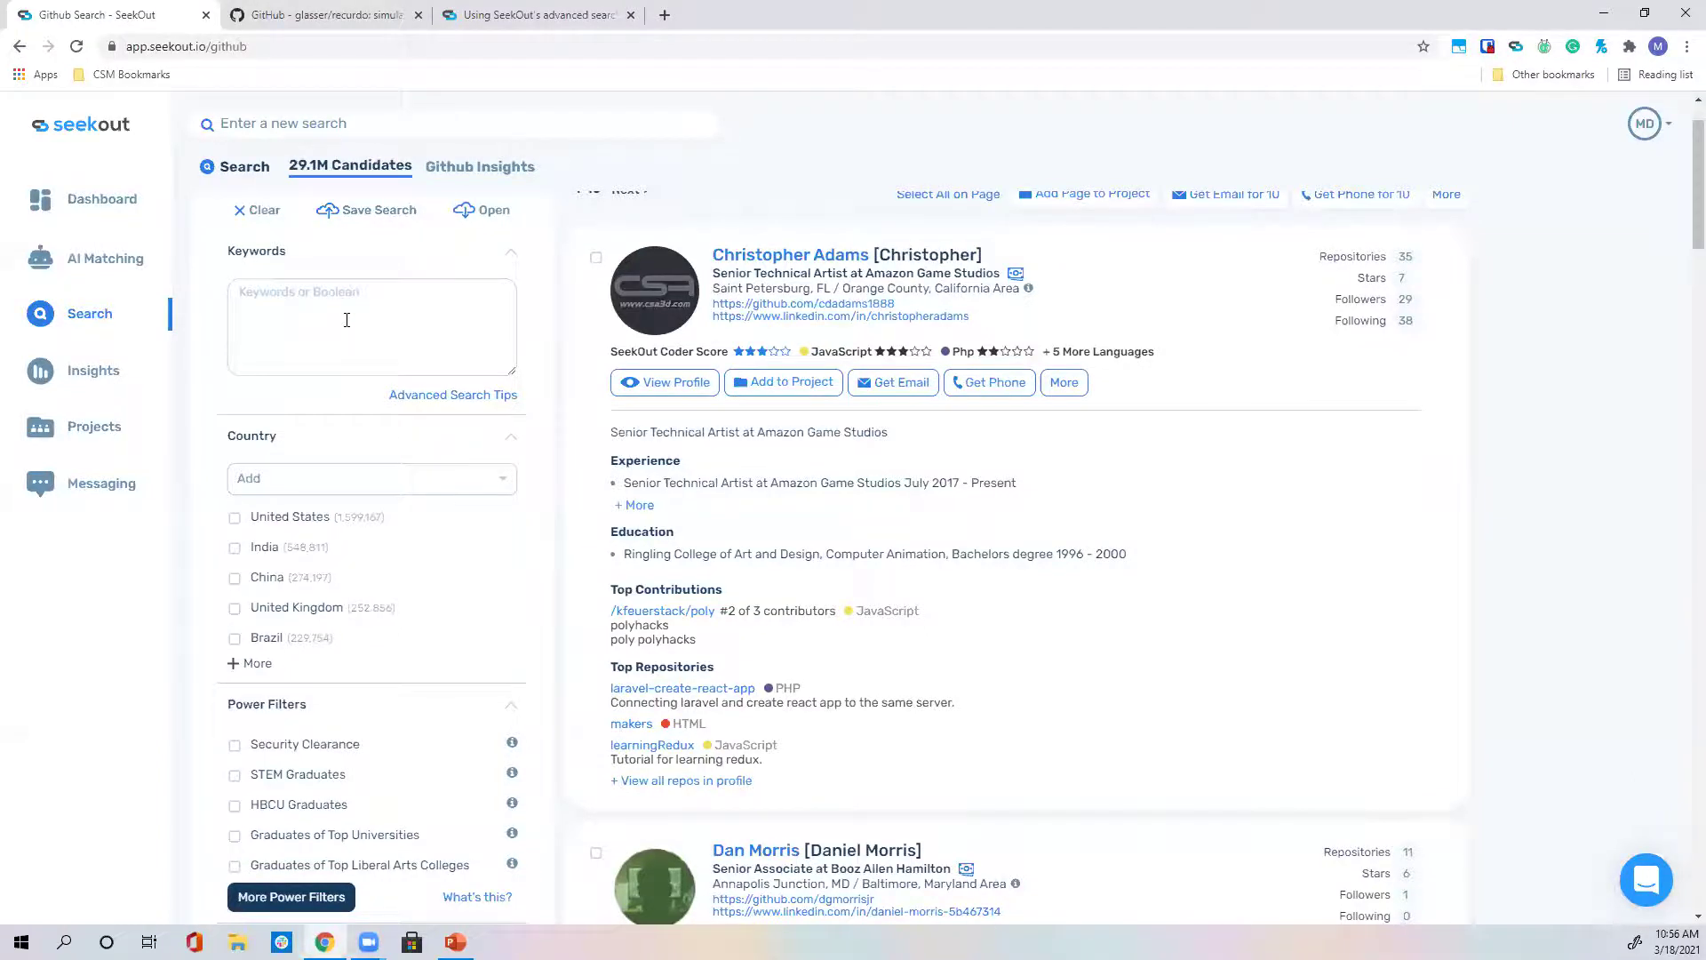
pyautogui.scroll(-9, 402, 388)
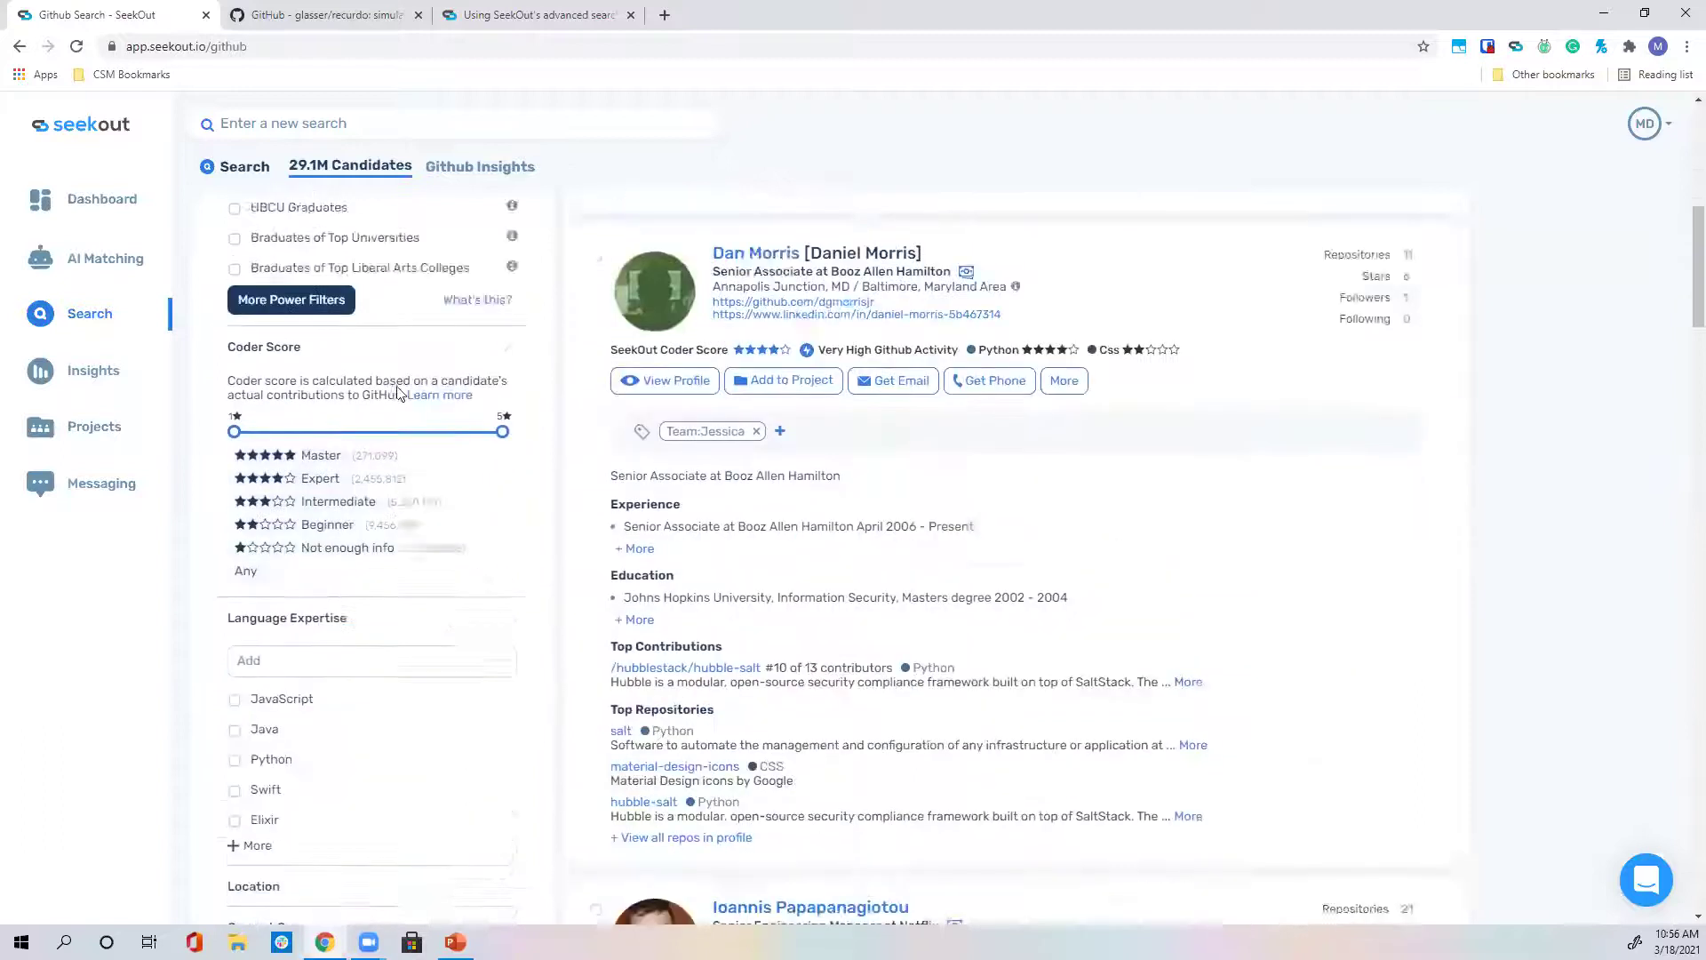
pyautogui.click(318, 373)
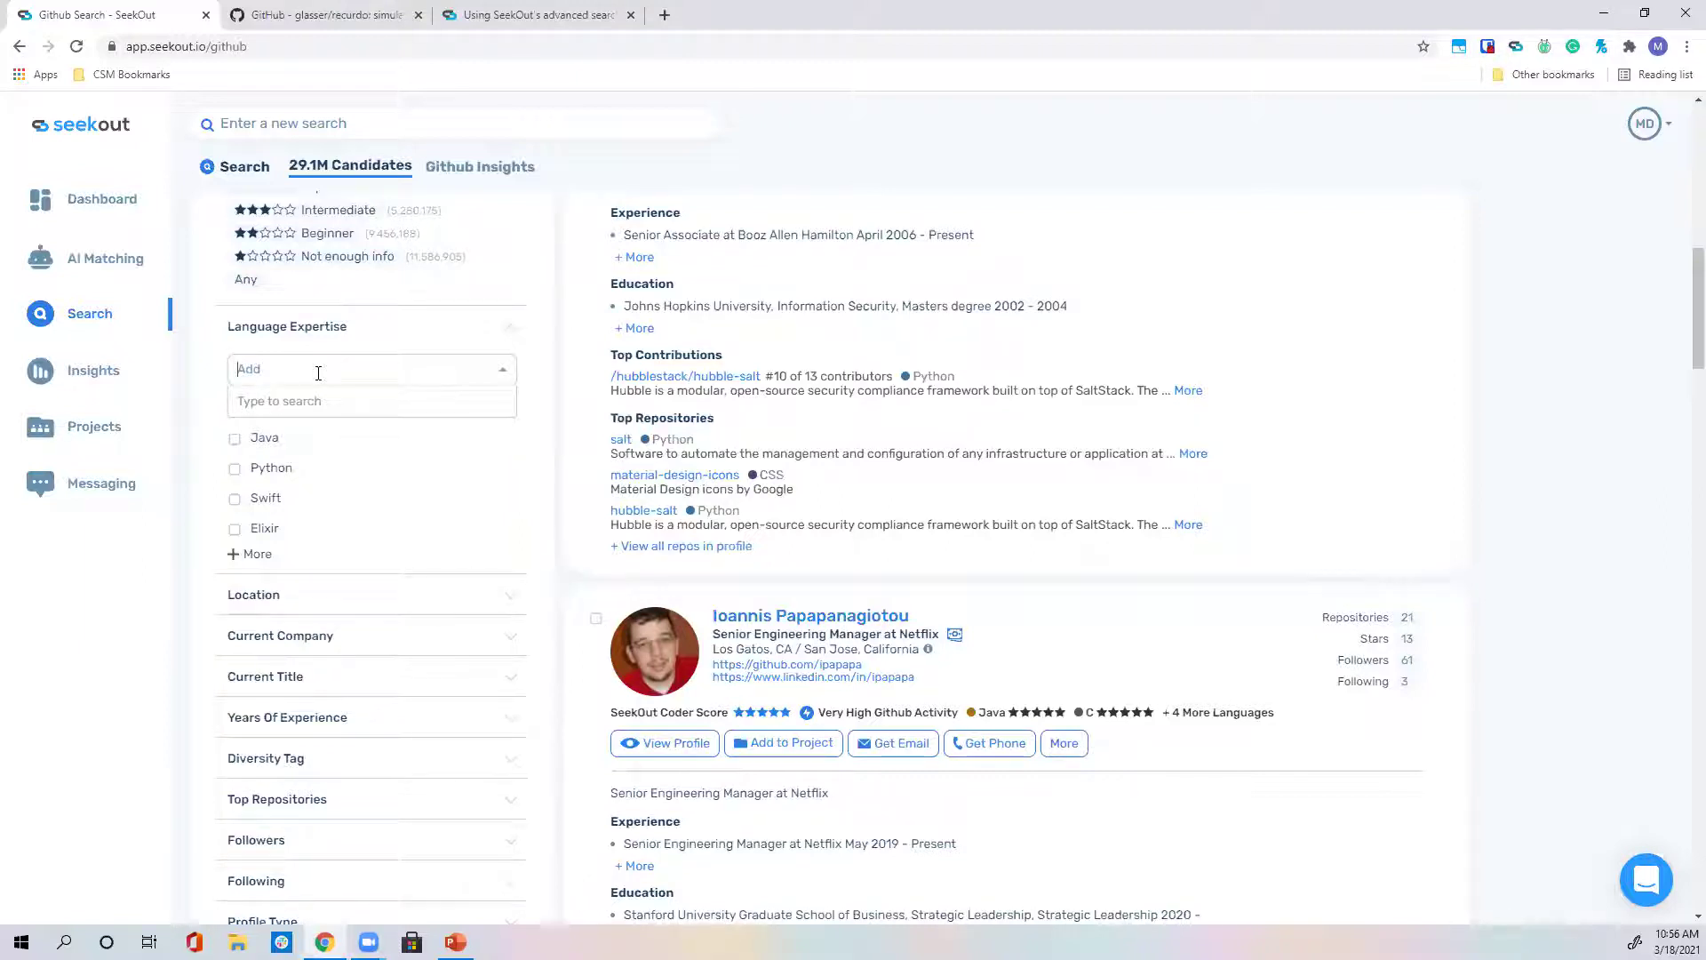
pyautogui.write('html')
pyautogui.click(269, 401)
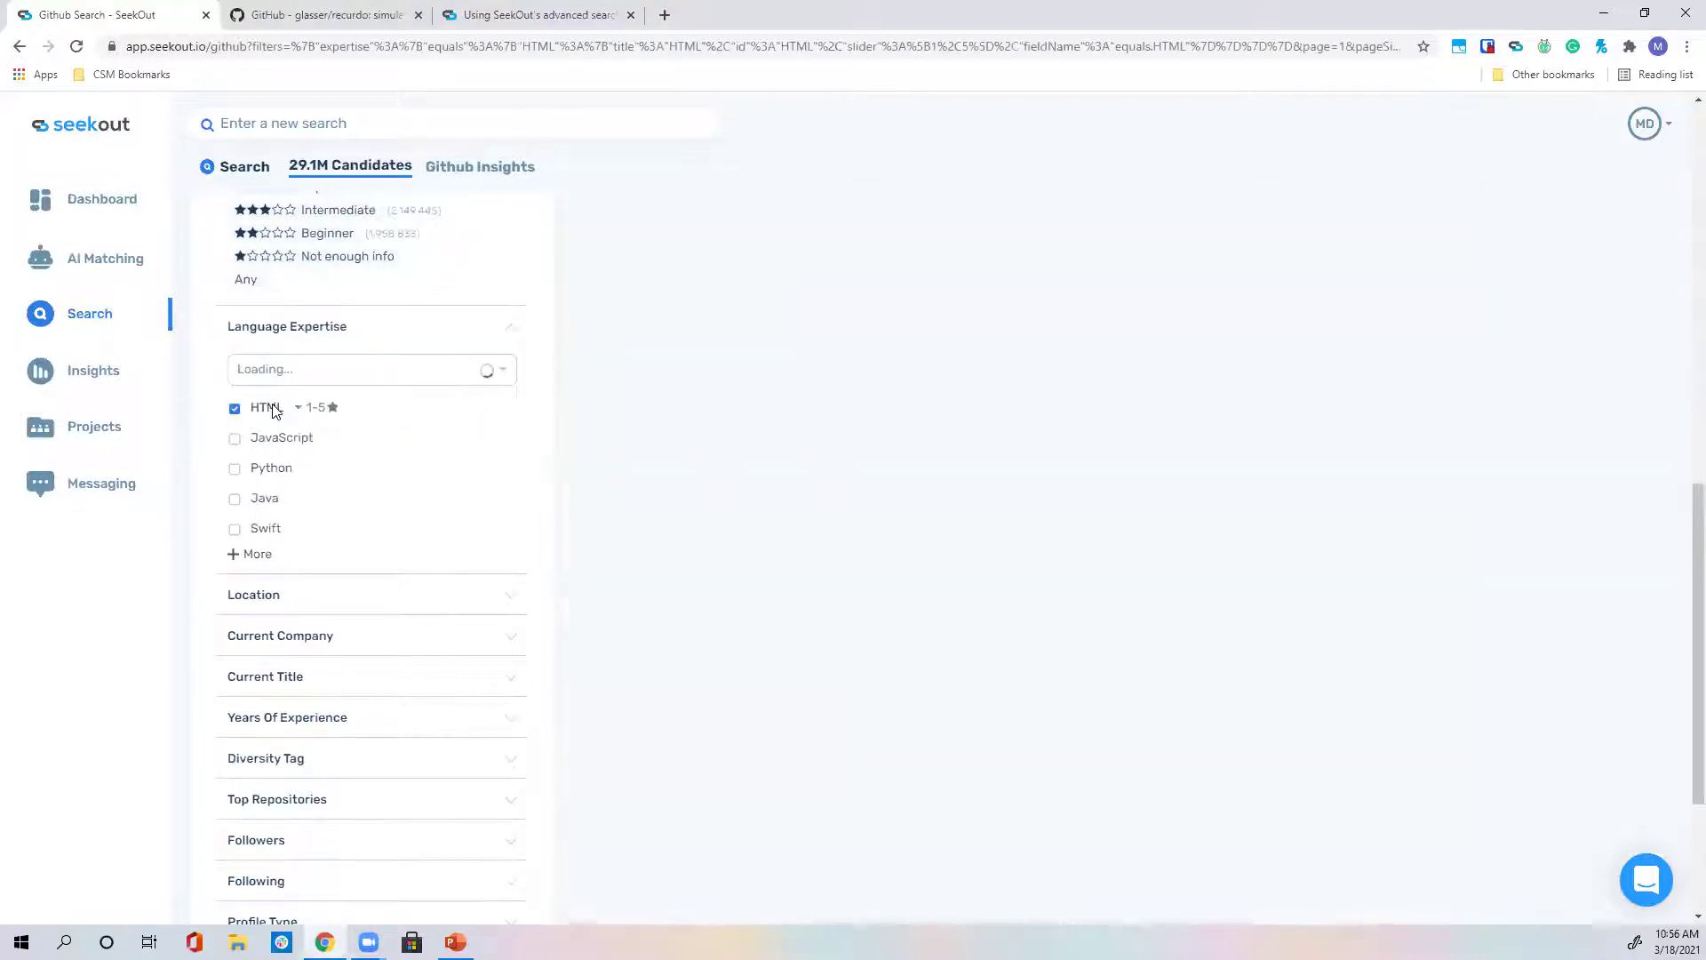
# Add JavaScript and CSS to the language expertise filter.
pyautogui.click(322, 373)
pyautogui.click(237, 445)
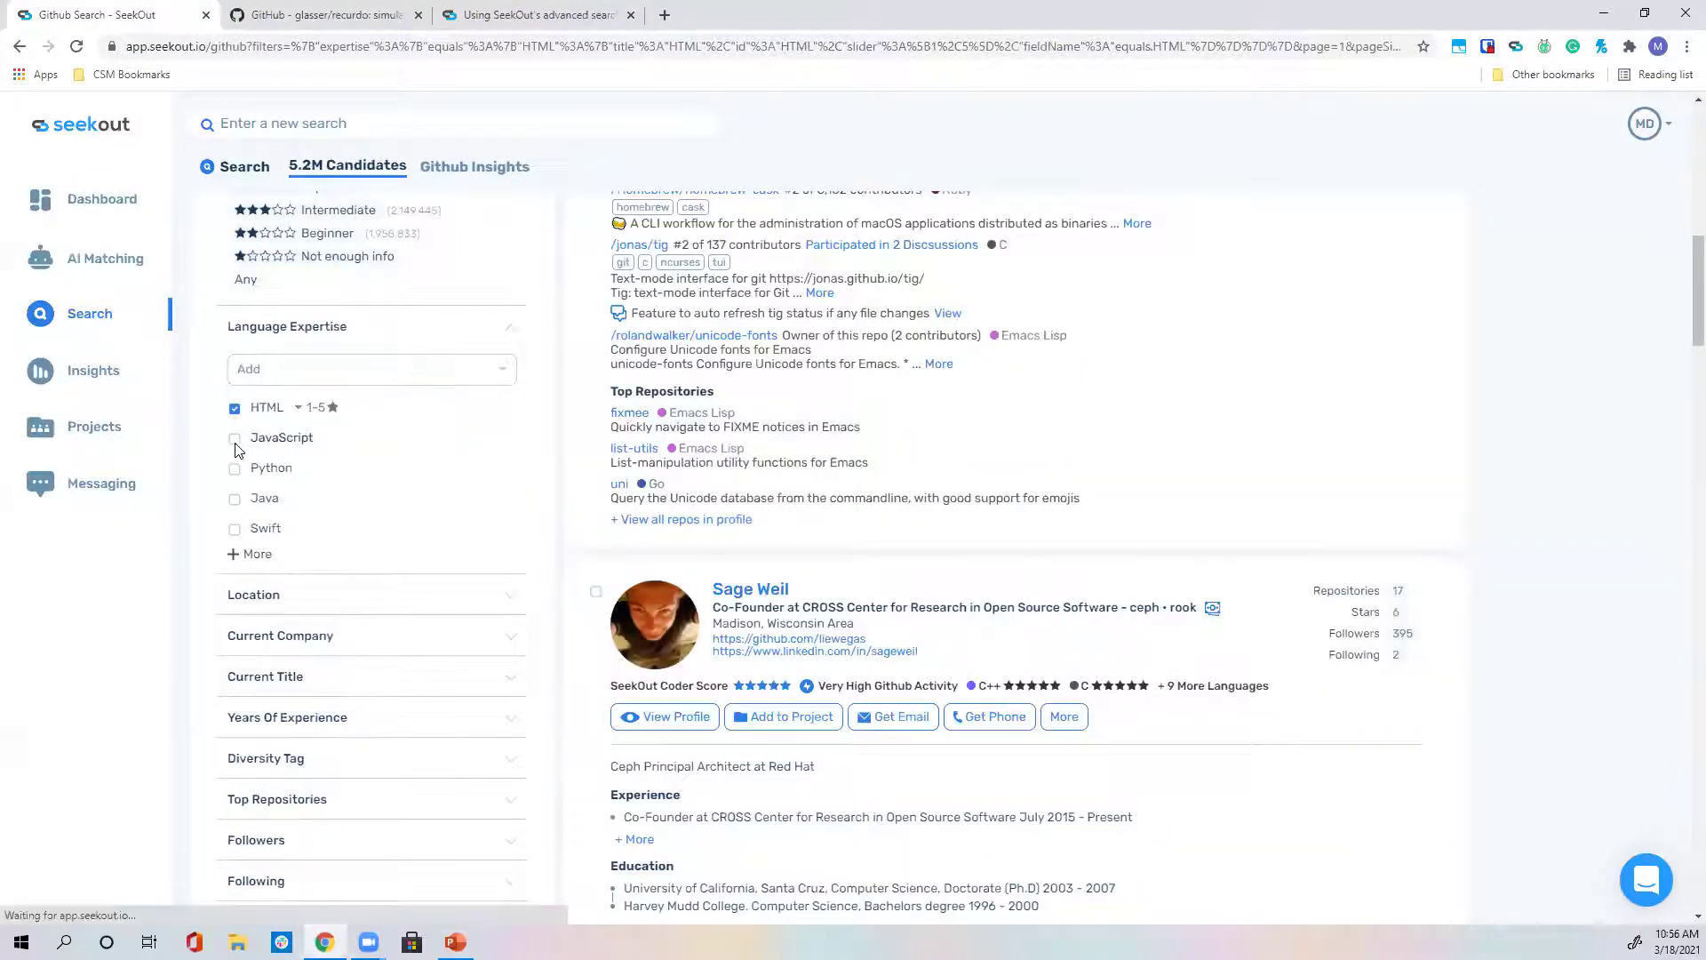
pyautogui.click(309, 371)
pyautogui.press('BackSpace')
pyautogui.press('BackSpace')
pyautogui.press('BackSpace')
pyautogui.press('BackSpace')
pyautogui.write('ca')
pyautogui.write('ss')
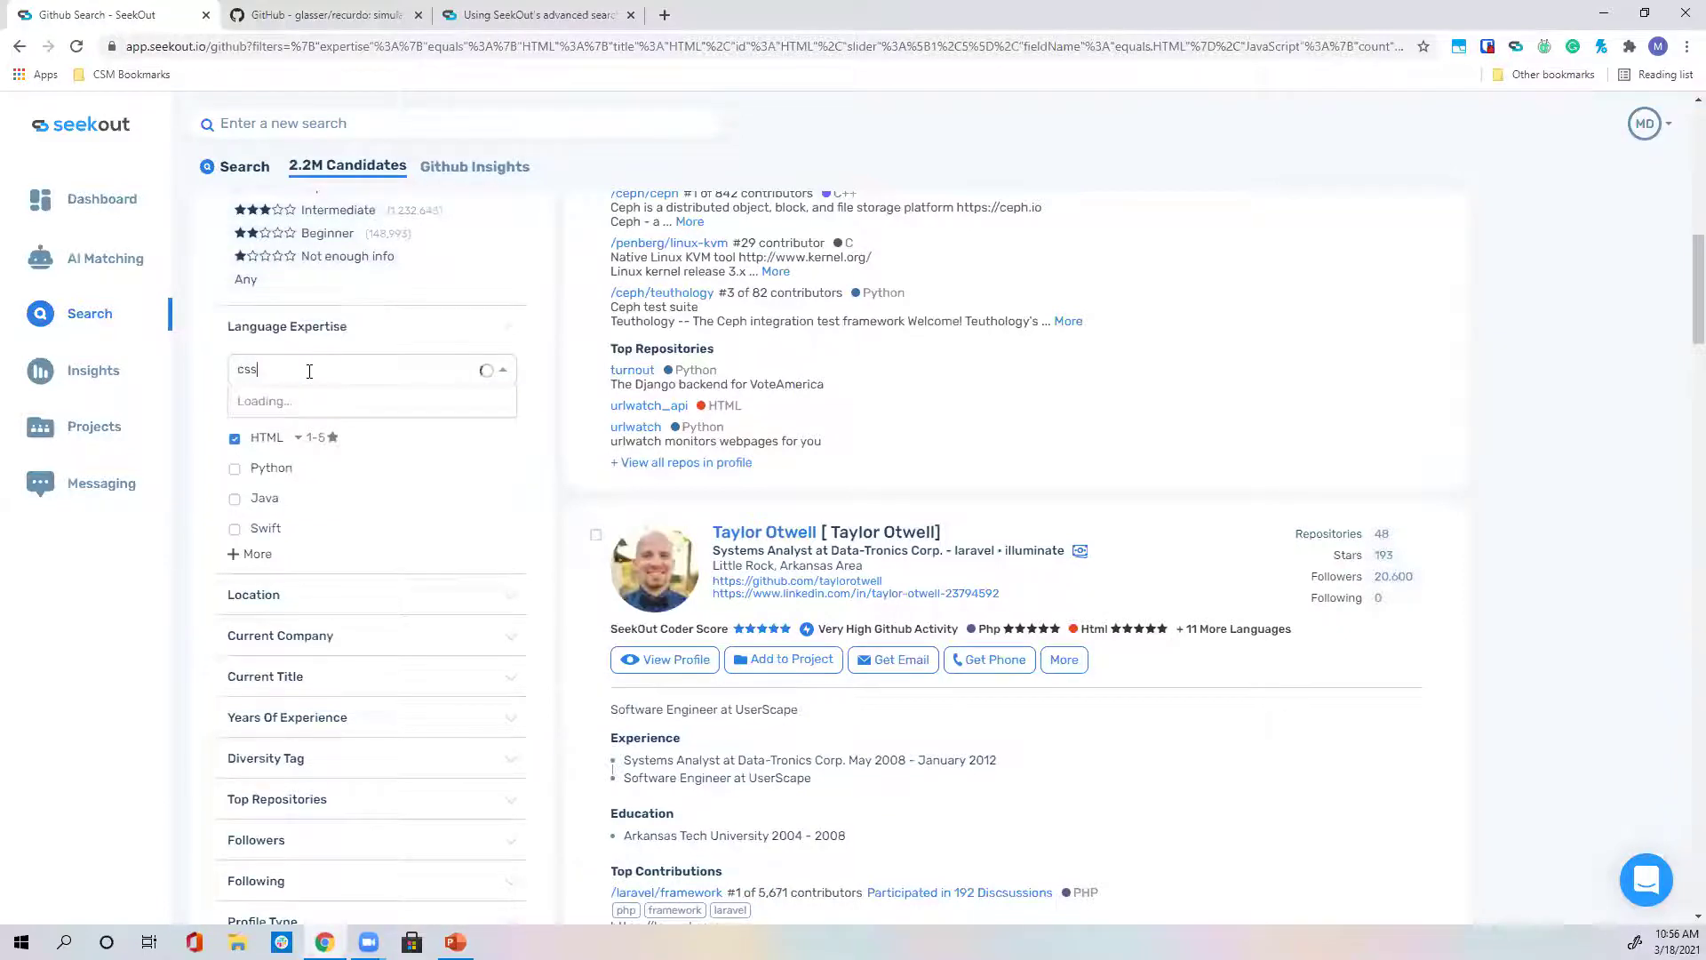
pyautogui.click(323, 413)
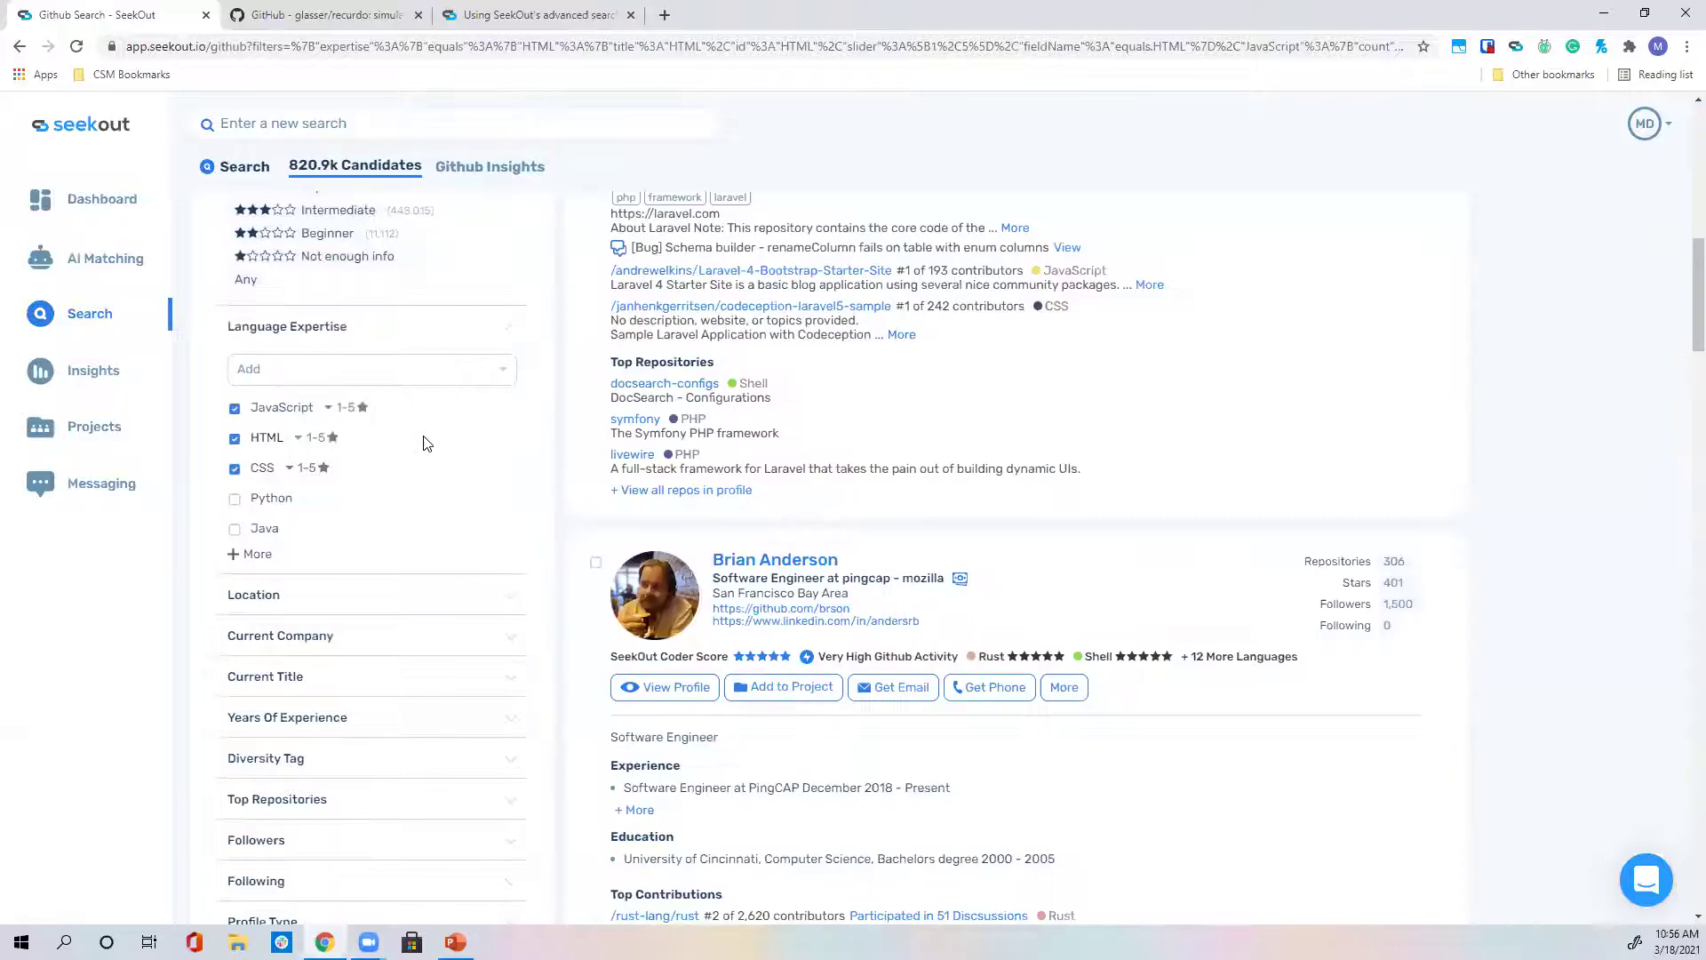
# Restrict the profile type to Unmatched GitHub Profiles.
pyautogui.scroll(5, 393, 514)
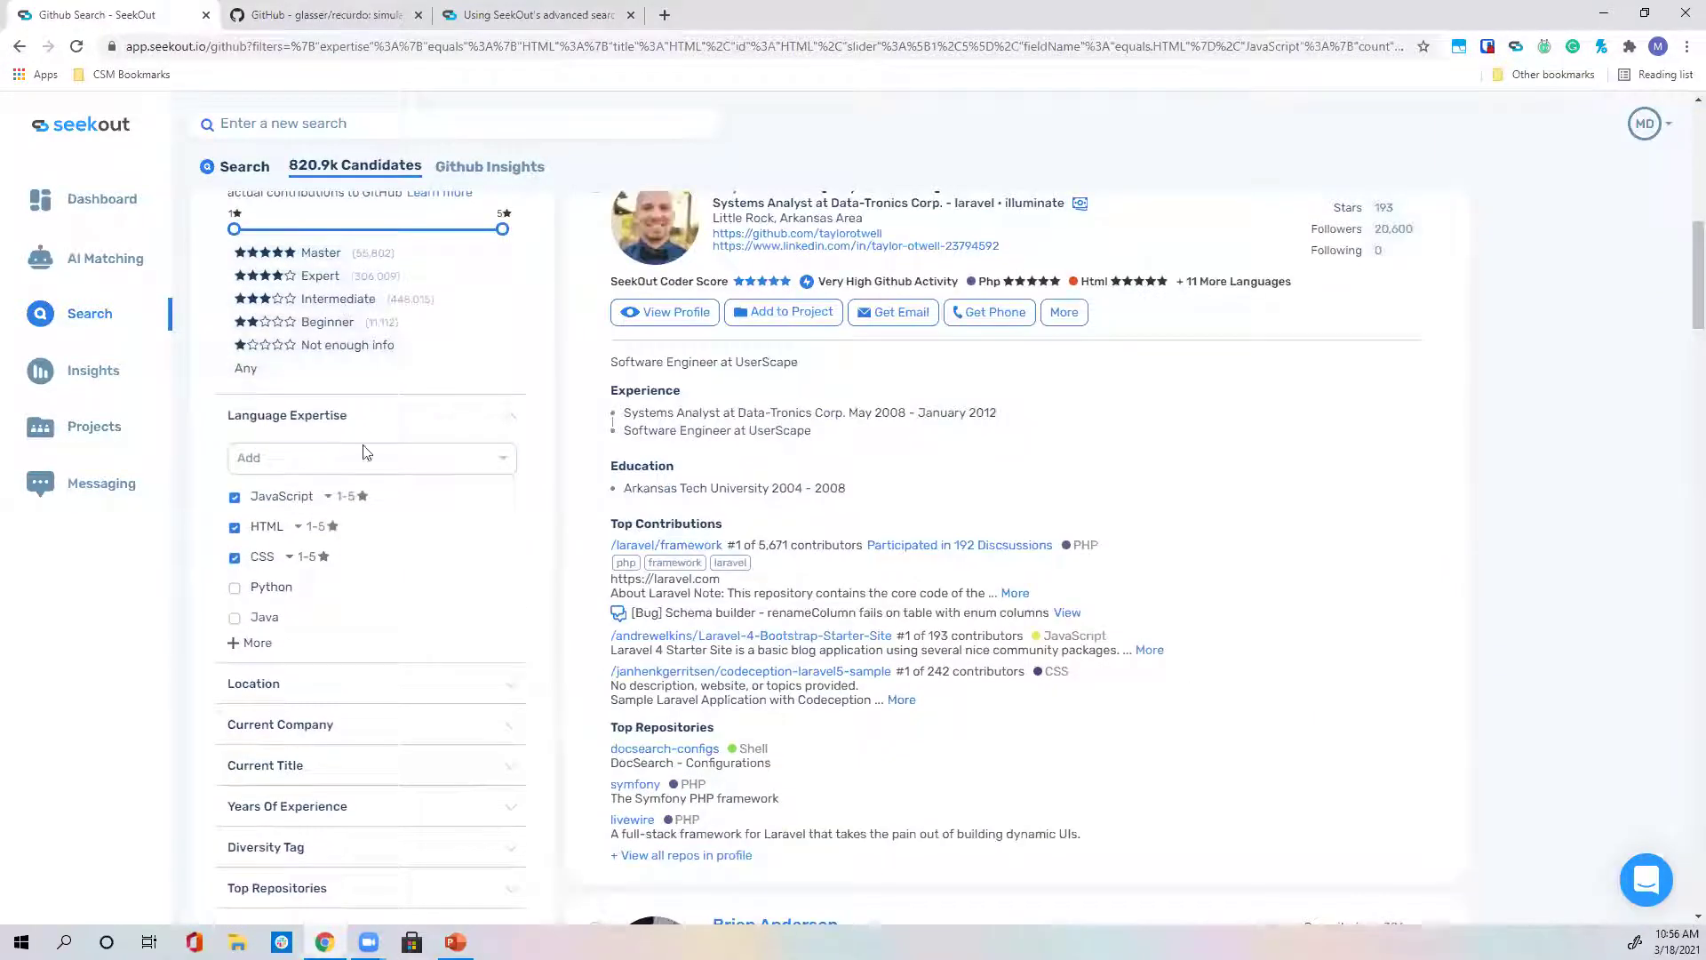
pyautogui.scroll(-4, 434, 610)
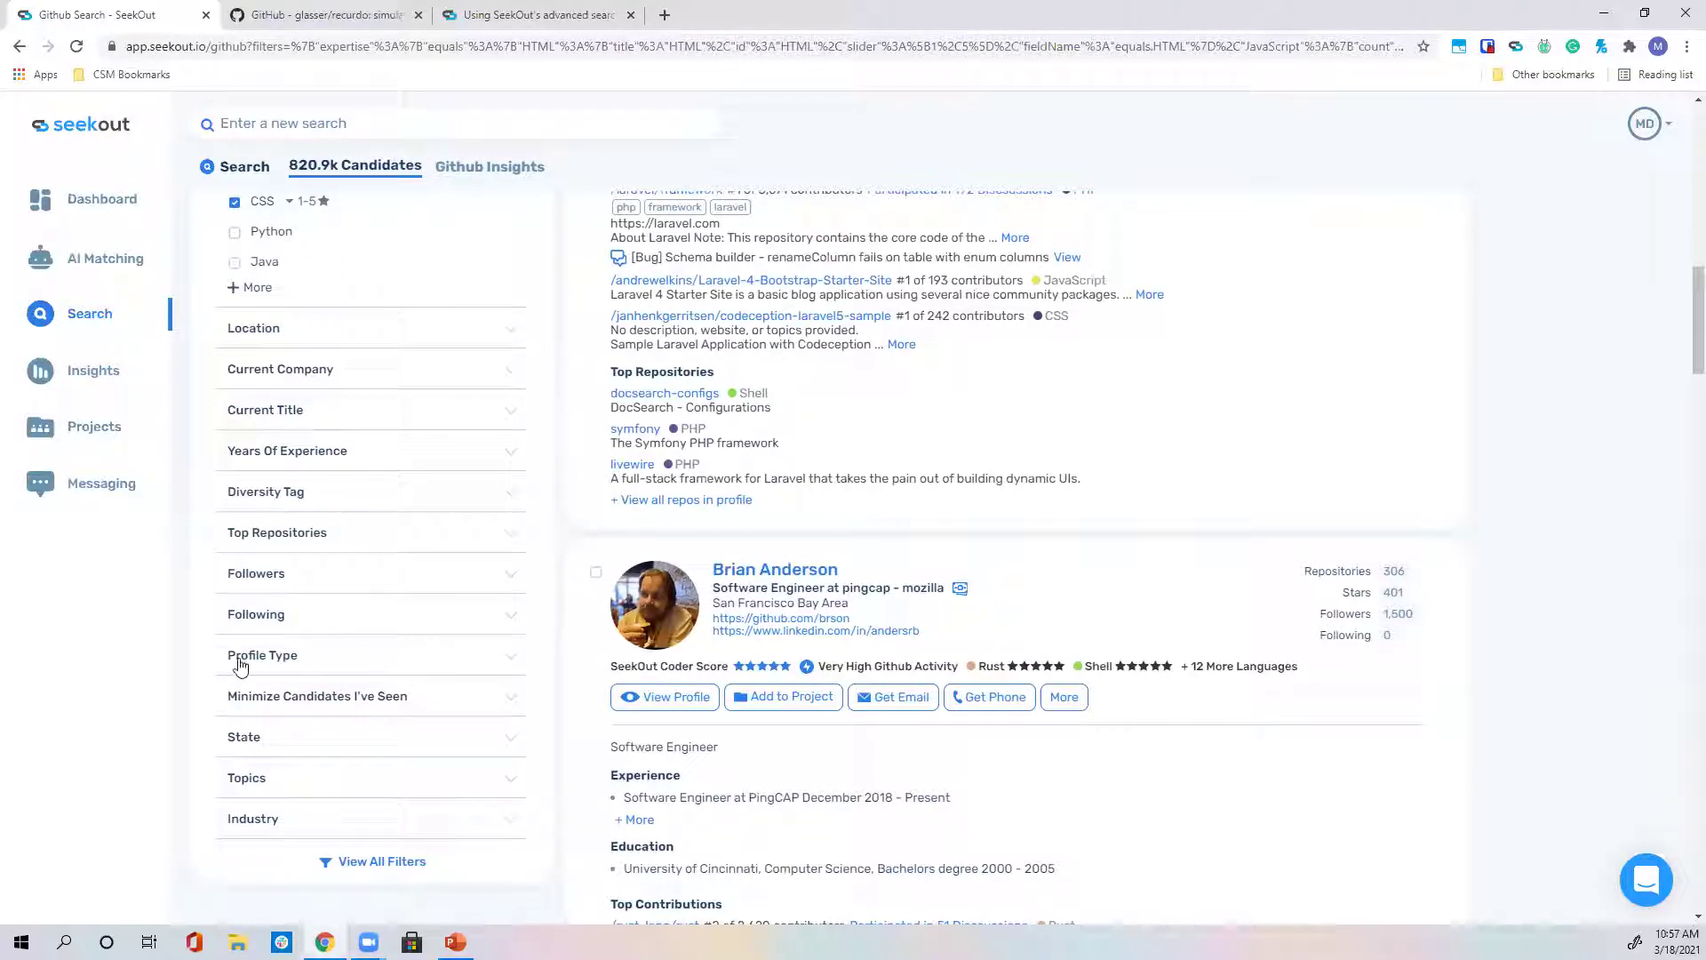
pyautogui.click(295, 660)
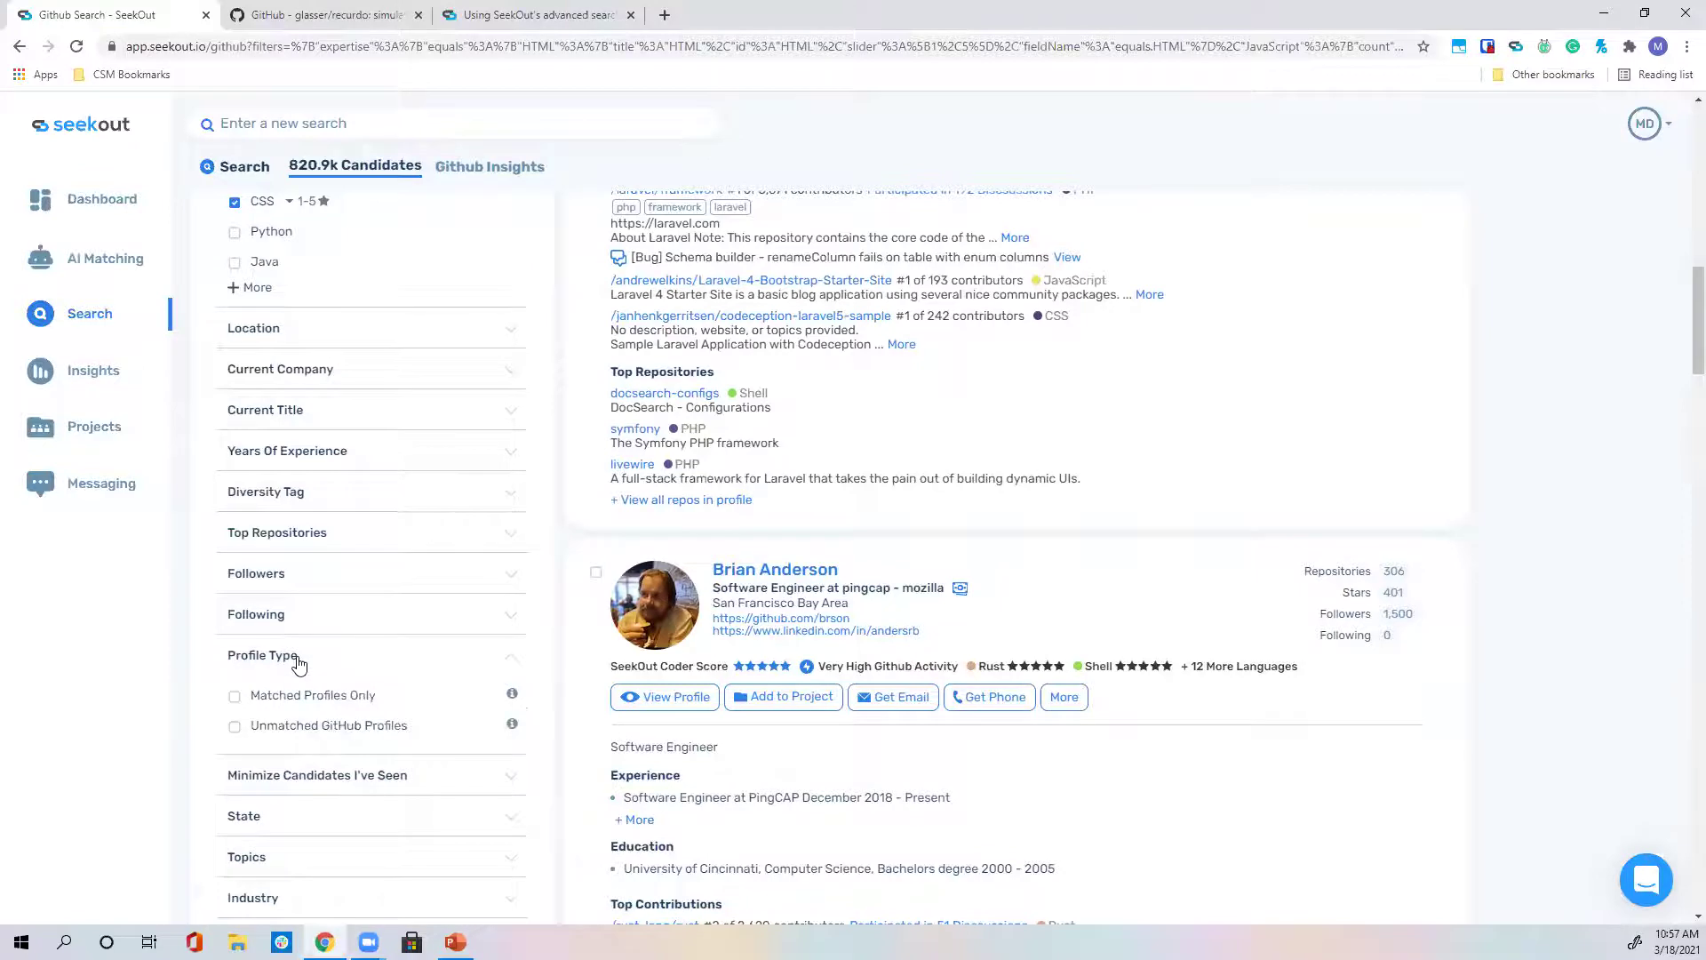
pyautogui.scroll(-1, 298, 665)
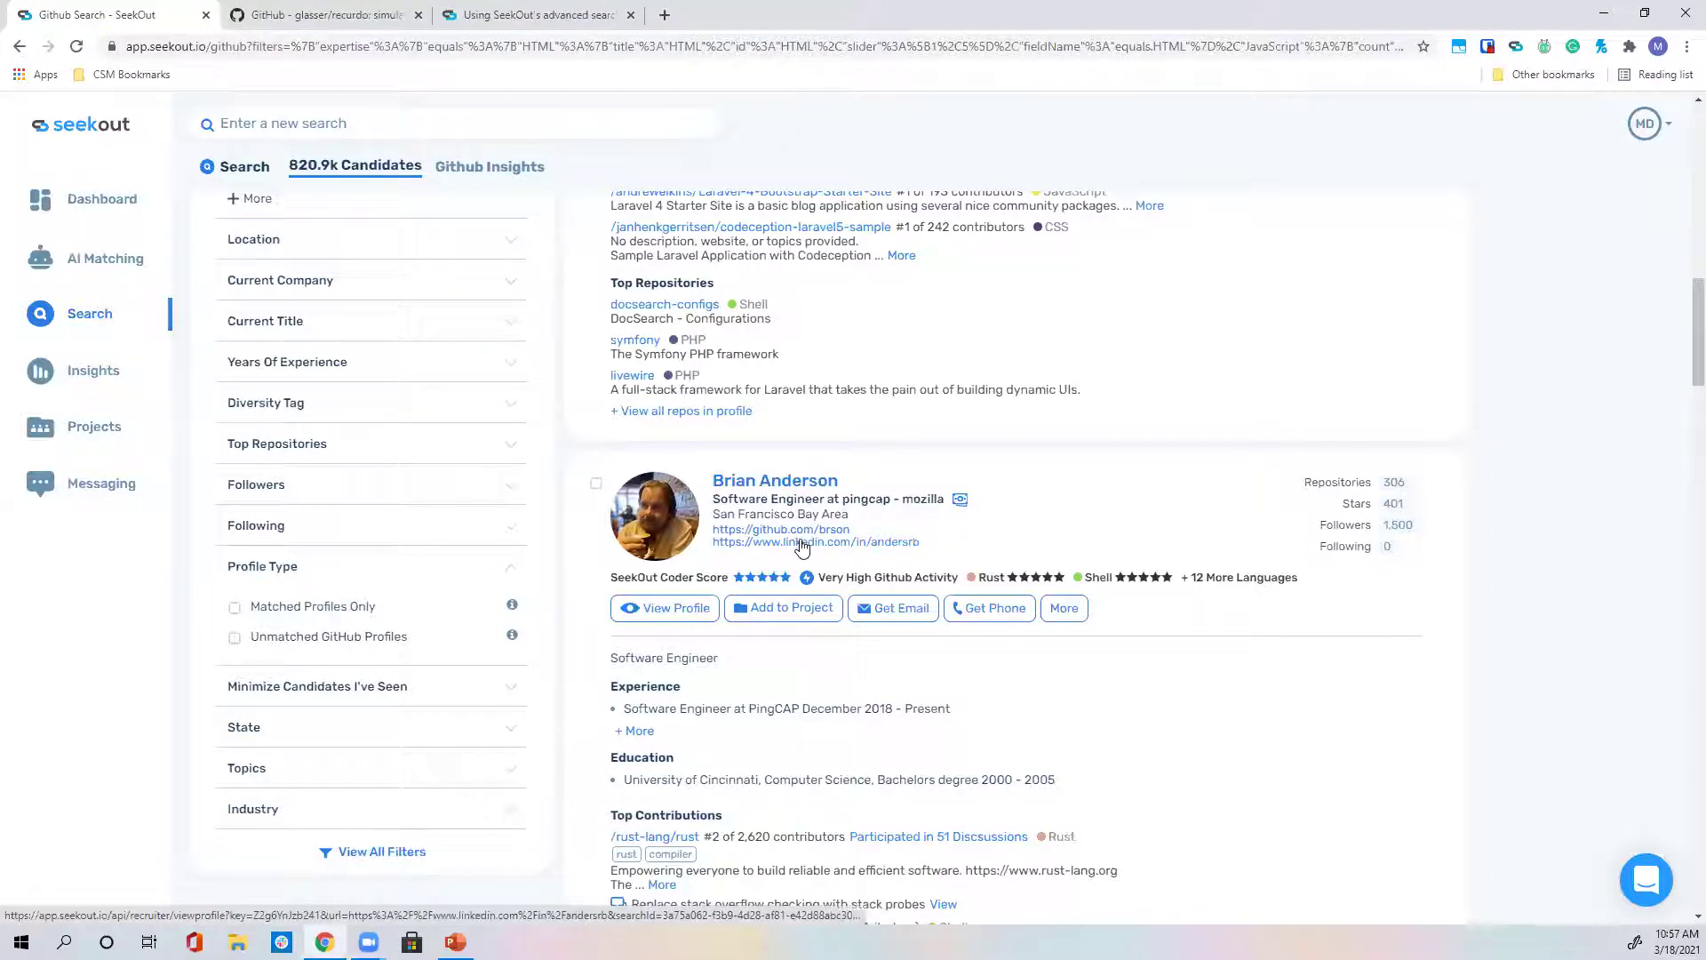
pyautogui.click(312, 643)
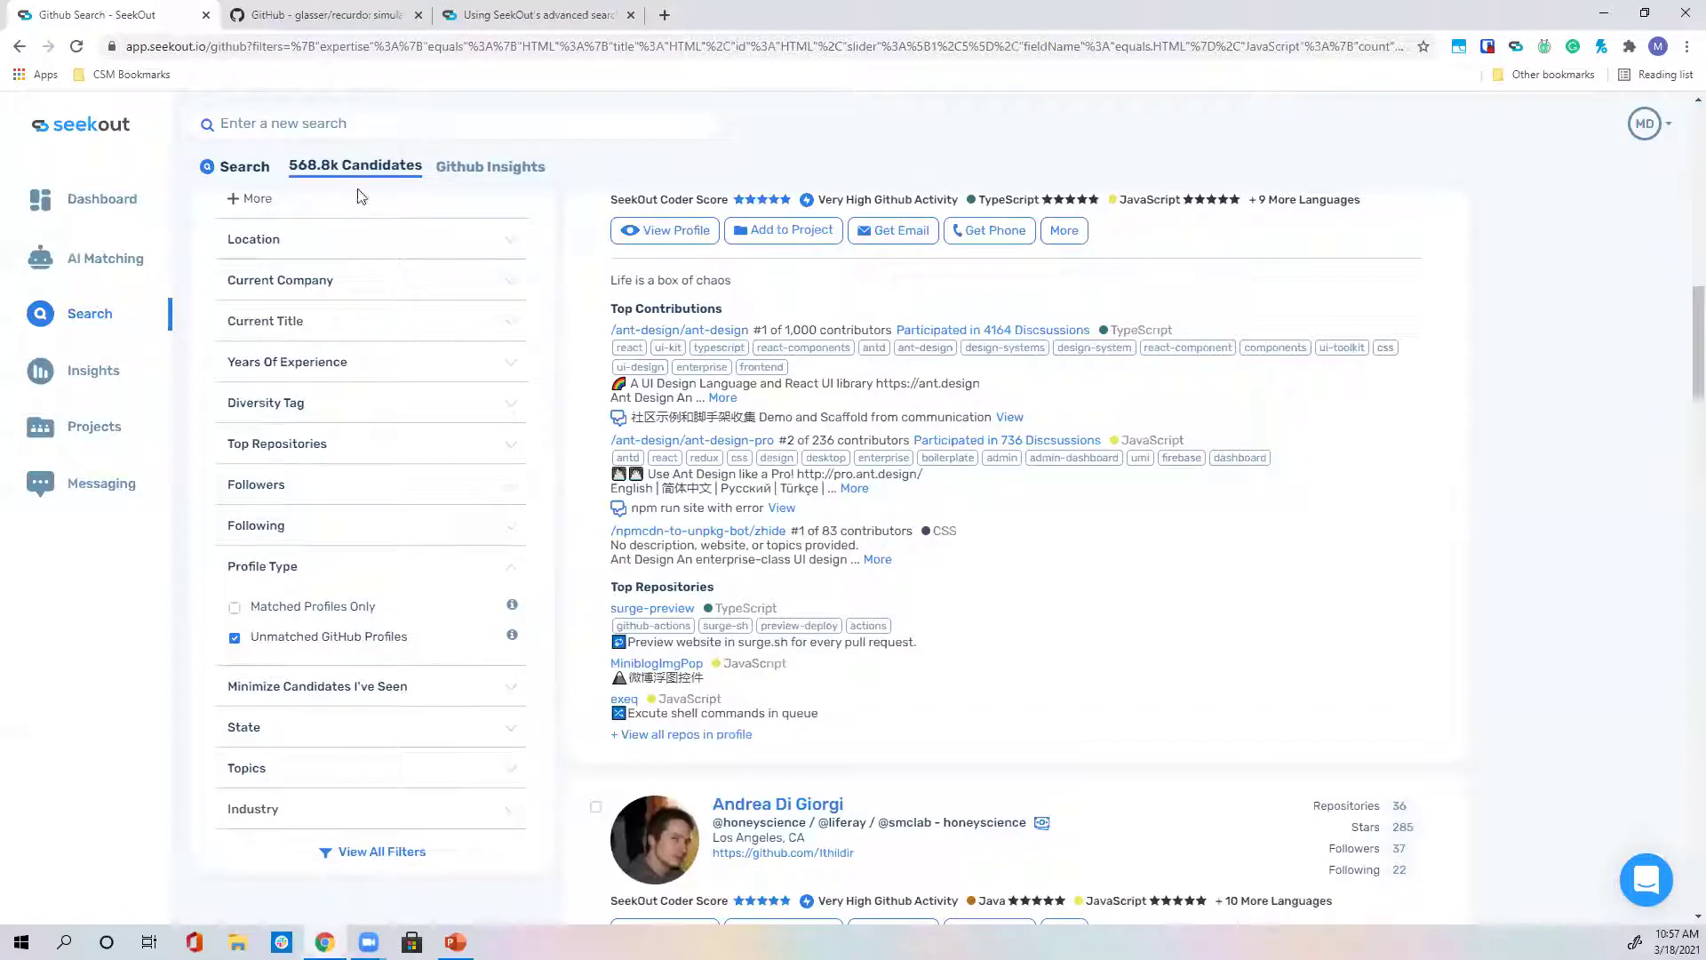
# Examine the first unmatched candidate's email, website, social links, top contributions and repositories in the filtered results.
pyautogui.scroll(20, 611, 434)
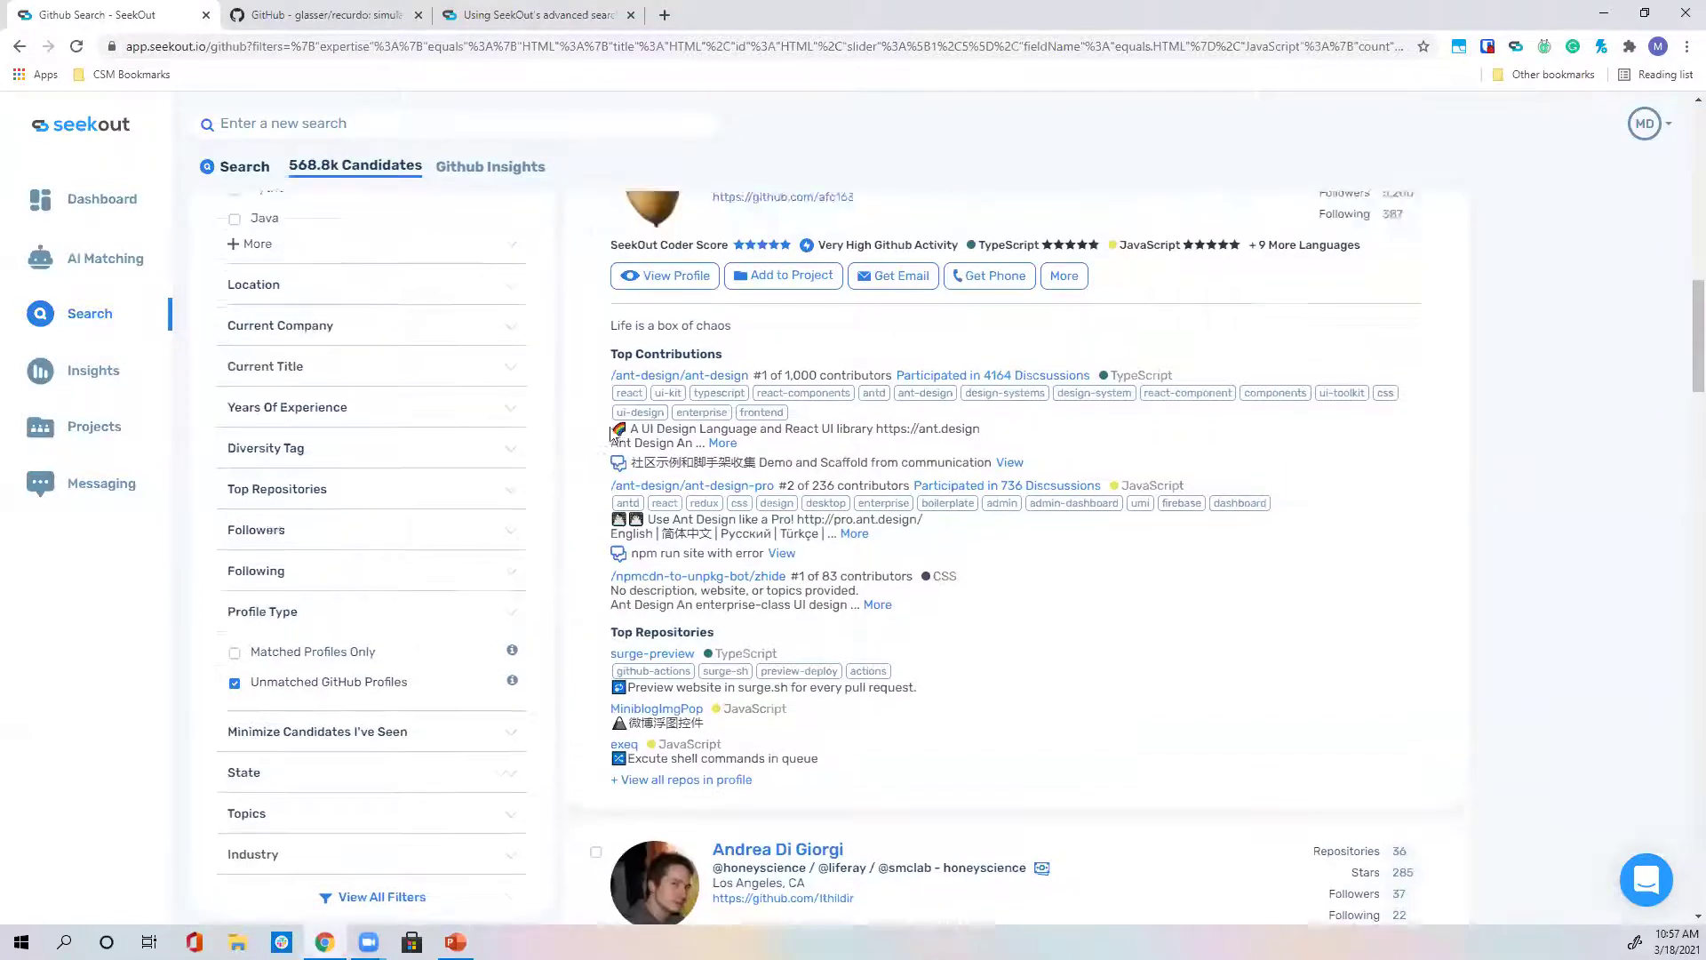
pyautogui.scroll(1, 796, 622)
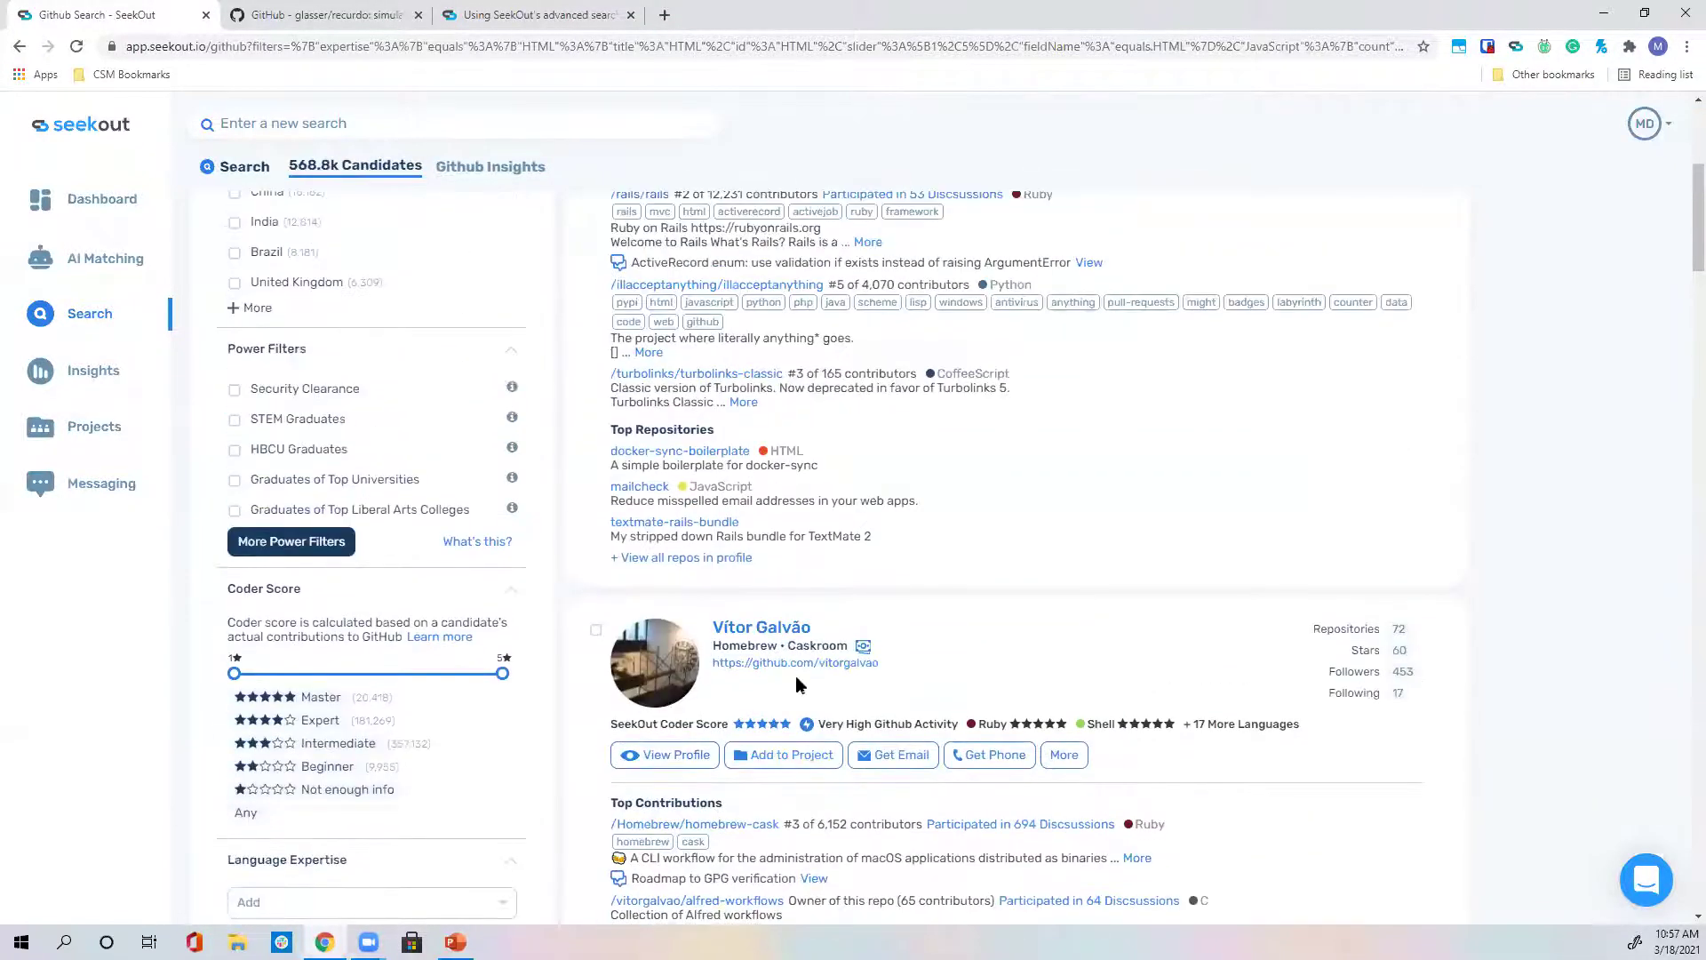
pyautogui.scroll(1, 816, 668)
pyautogui.scroll(3, 815, 668)
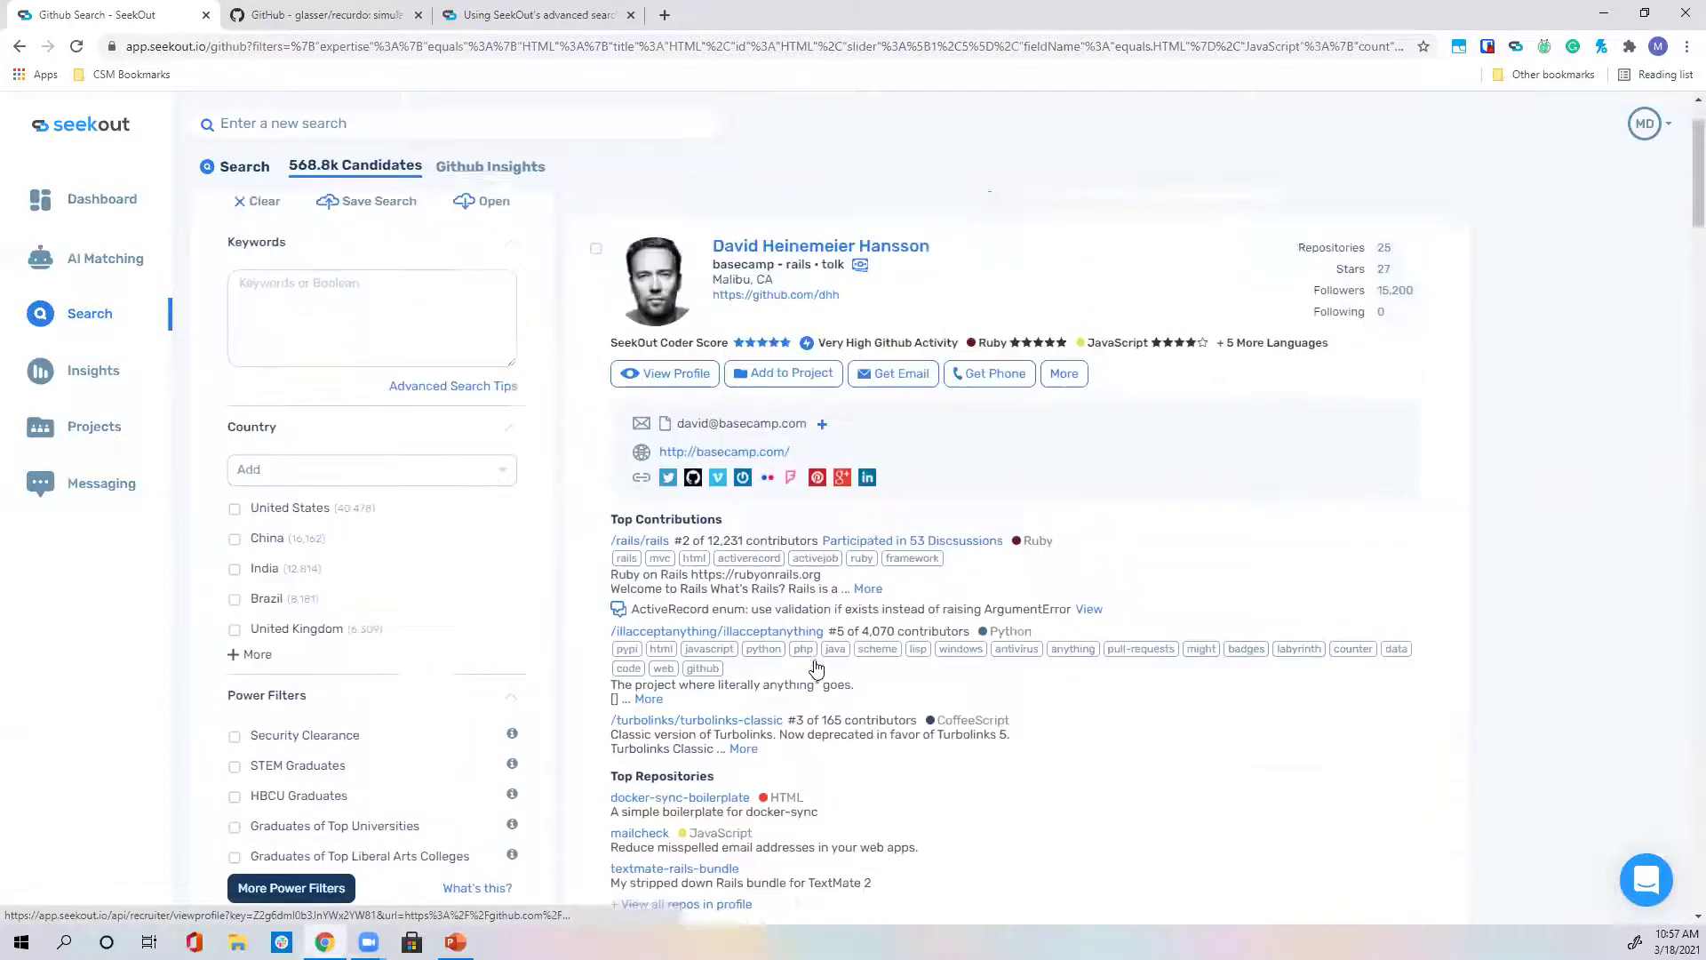
pyautogui.scroll(-2, 815, 668)
pyautogui.scroll(2, 816, 668)
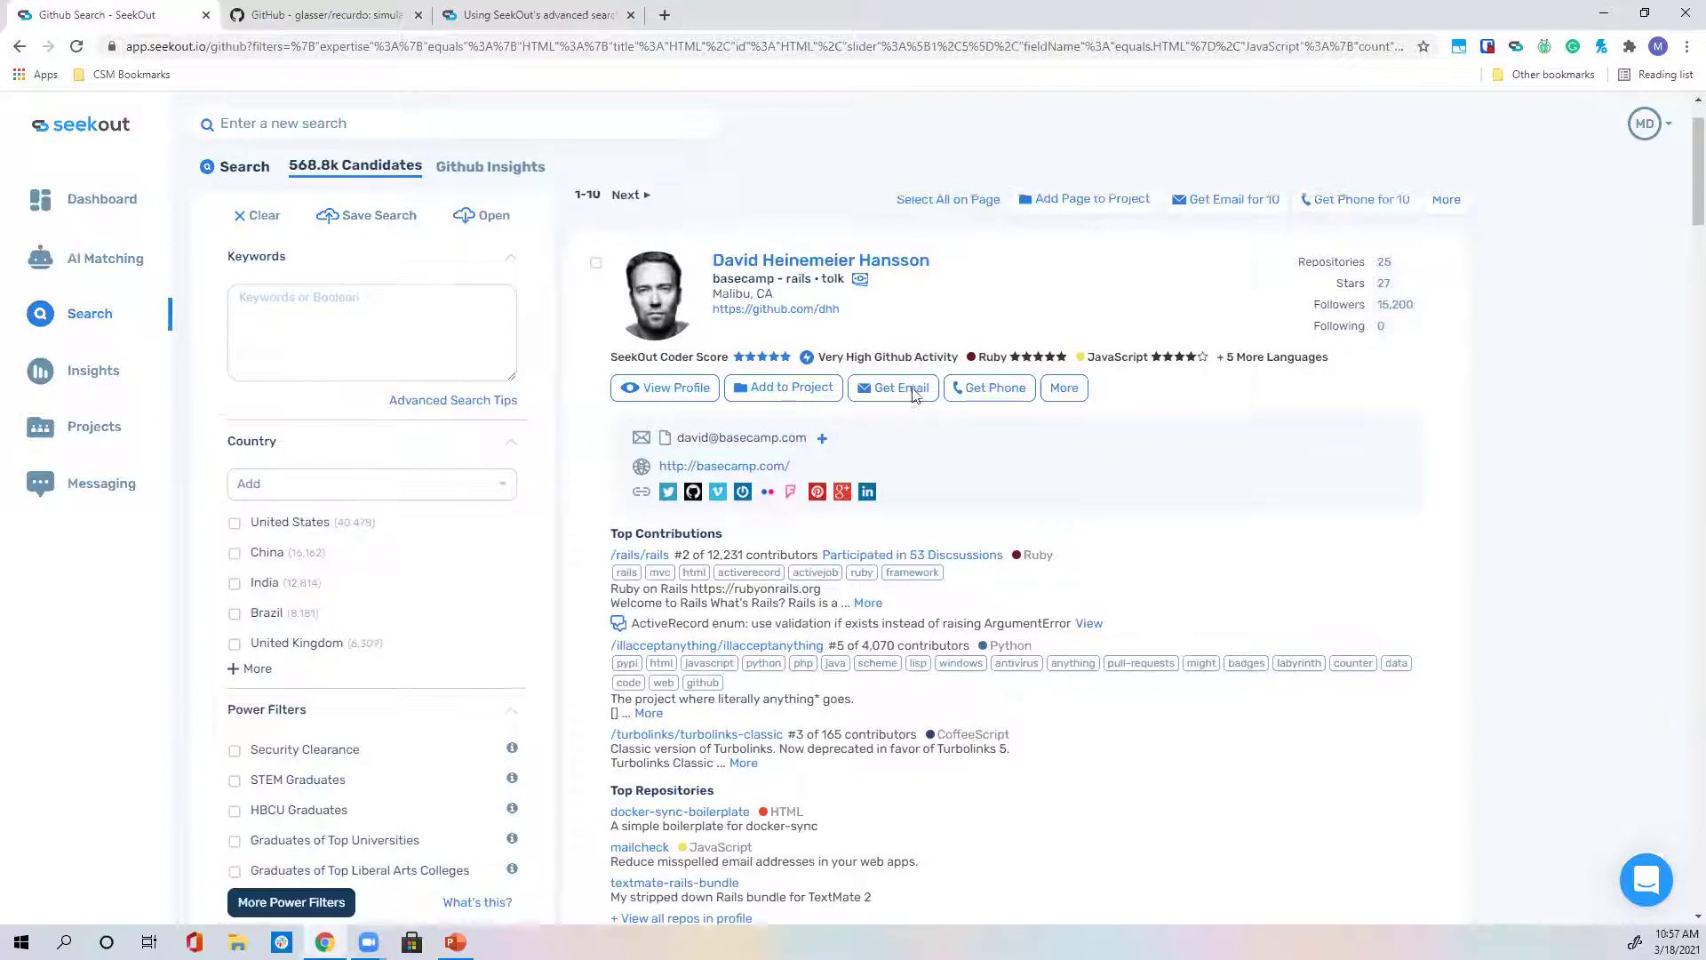
pyautogui.scroll(1, 911, 400)
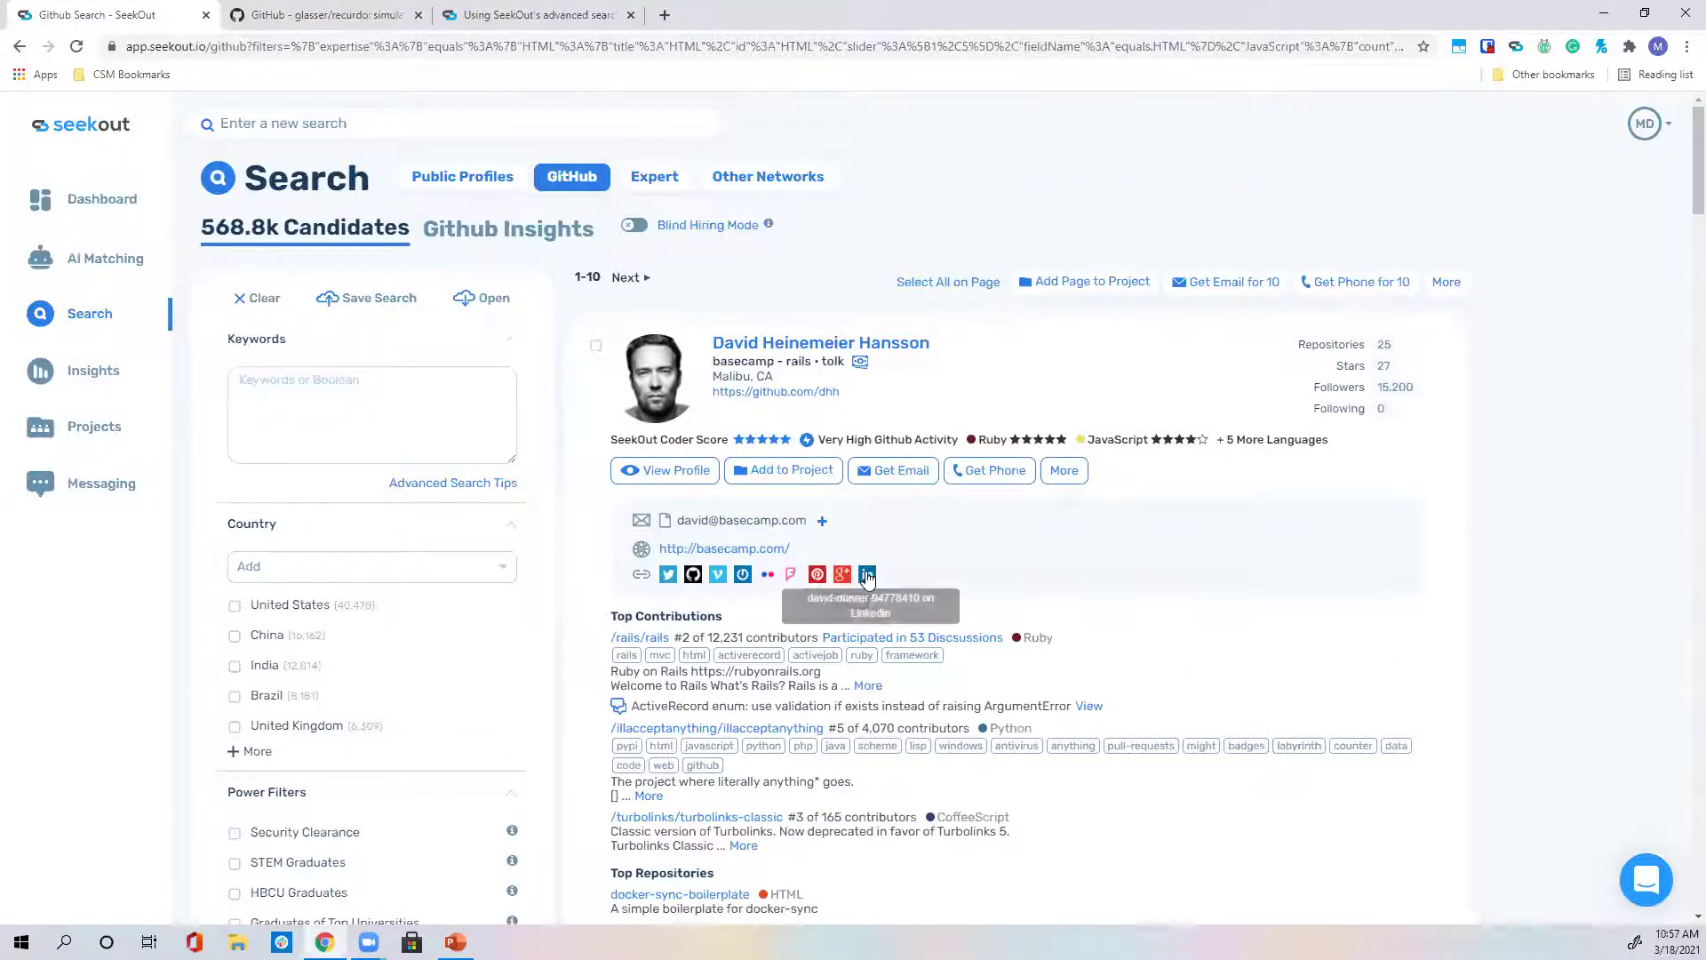
pyautogui.scroll(-1, 782, 633)
pyautogui.scroll(-7, 782, 633)
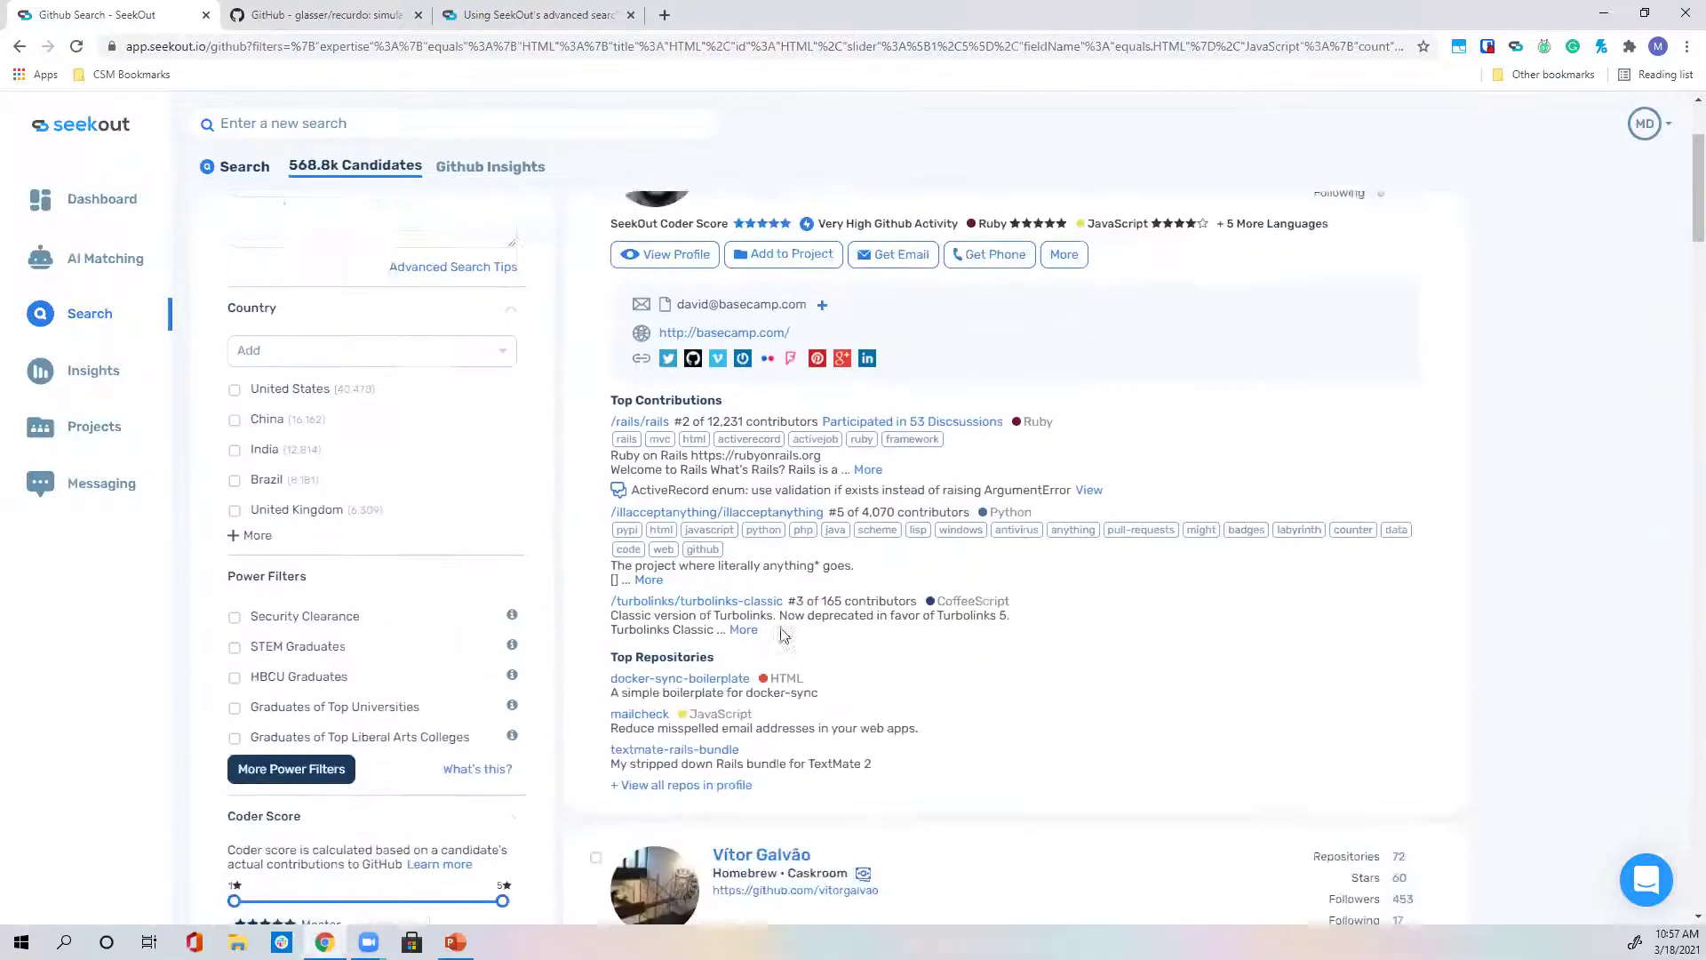
pyautogui.scroll(4, 869, 576)
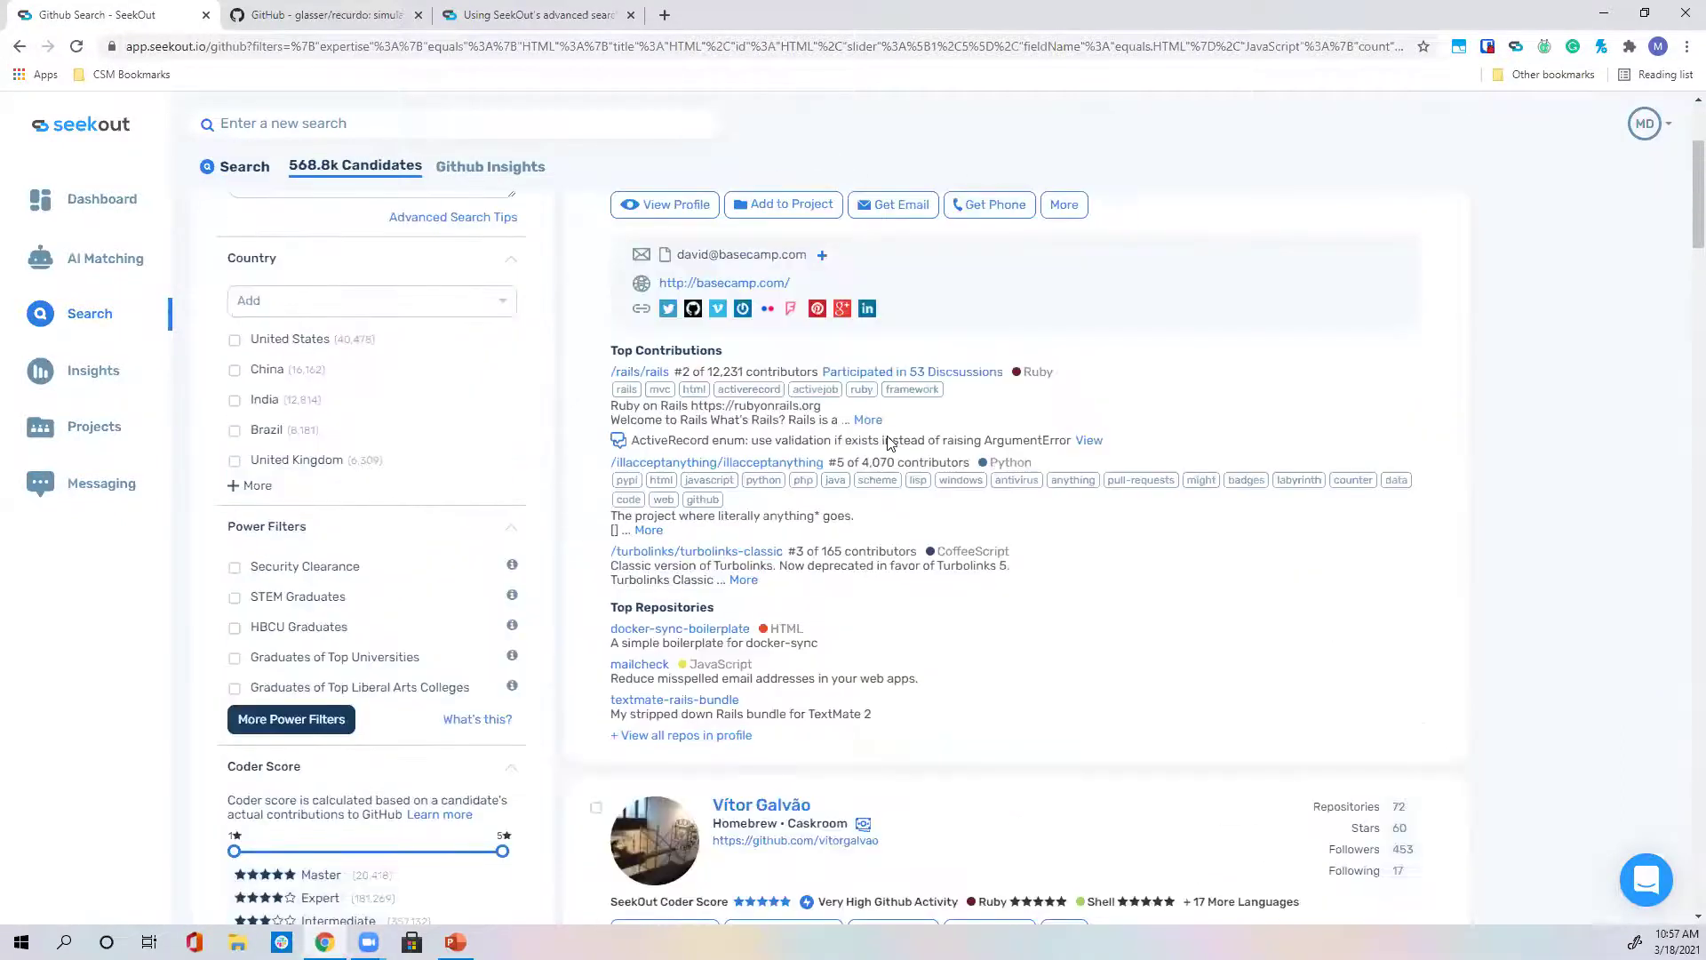
pyautogui.scroll(1, 889, 440)
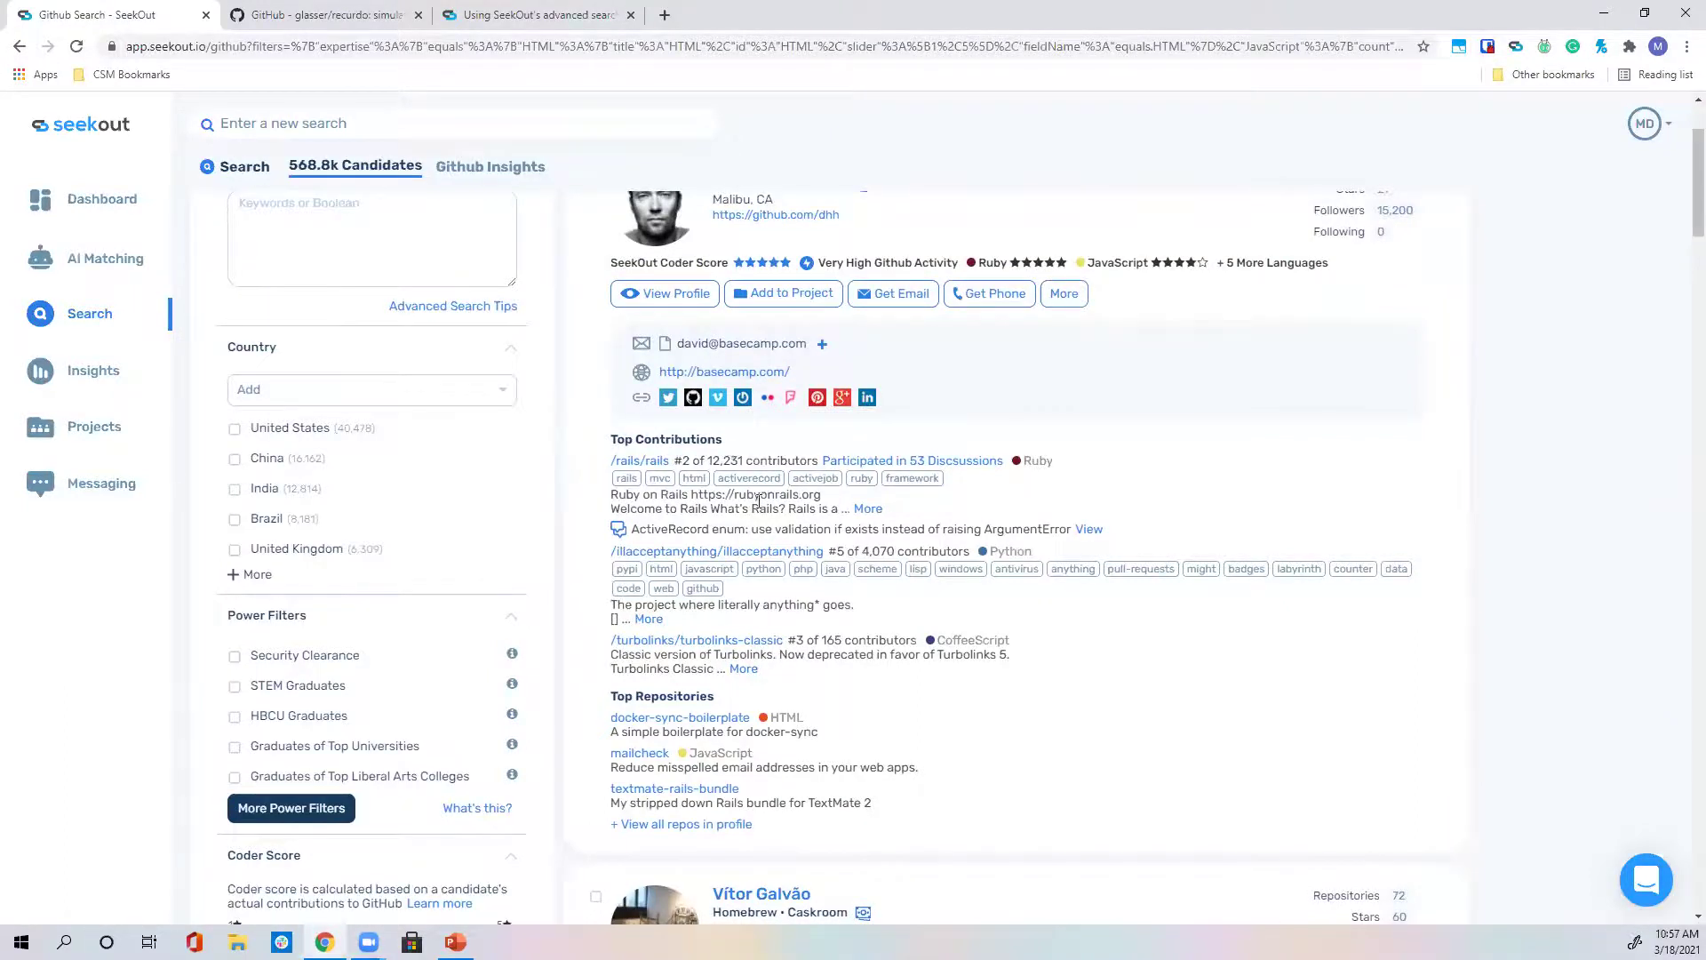
# Browse the remaining unmatched candidates on the results page, examining their coder scores, top contributions, discussions and repositories.
pyautogui.scroll(-7, 758, 500)
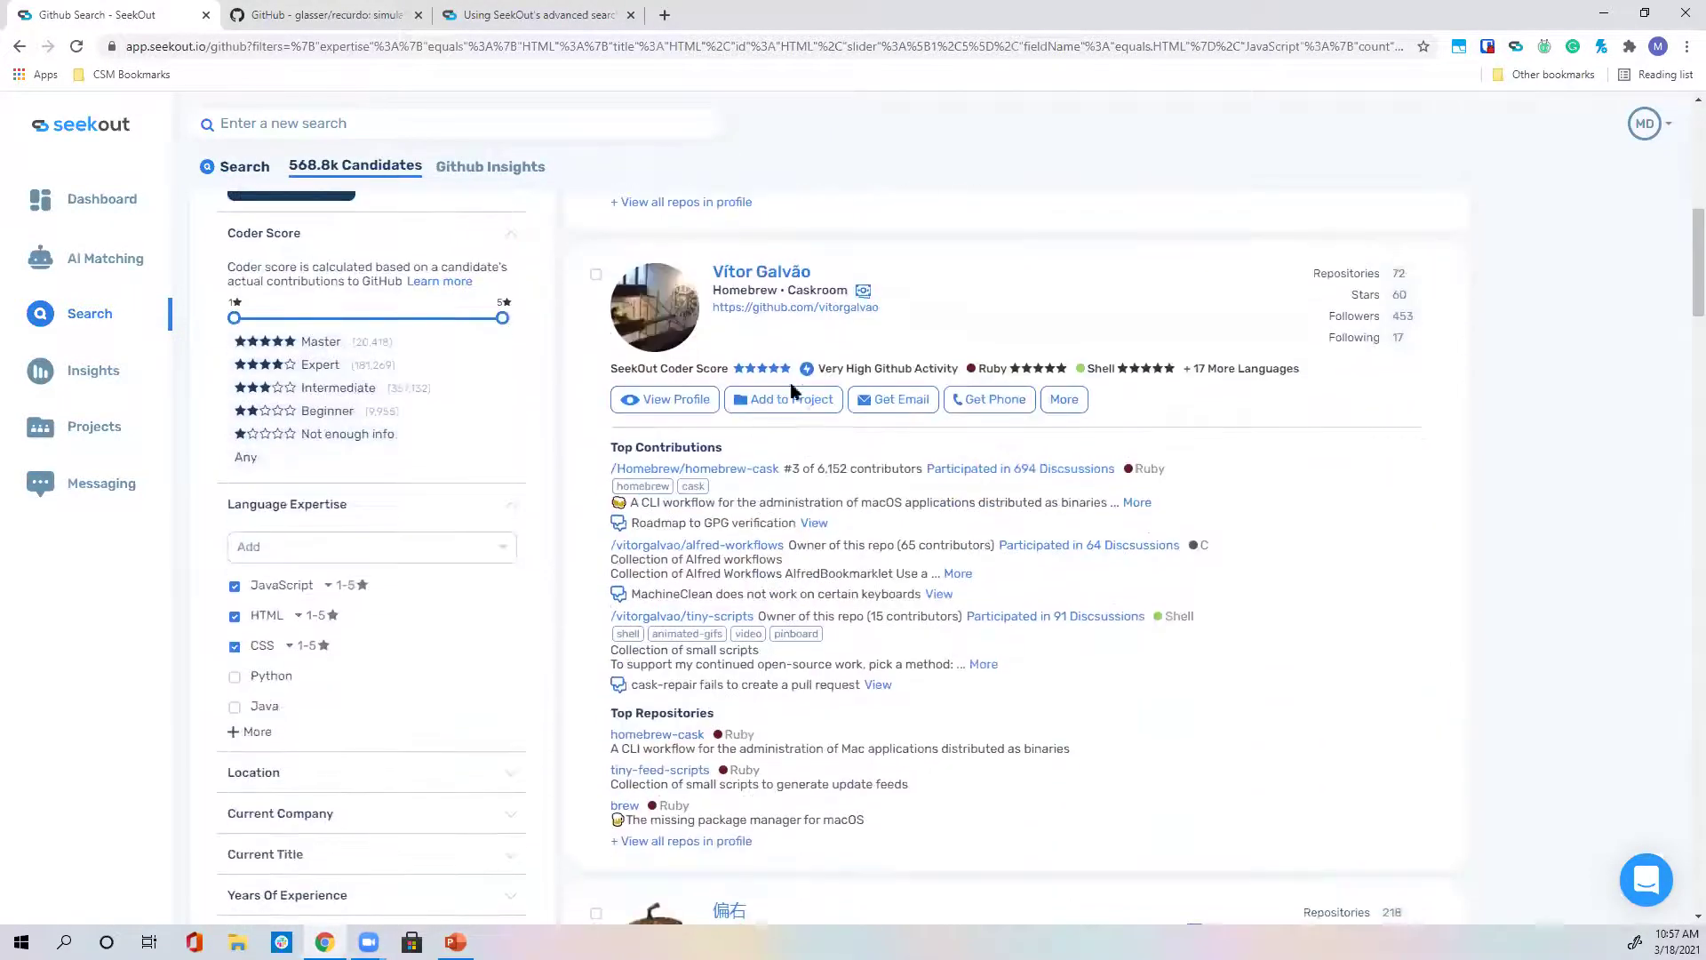
pyautogui.scroll(-1, 782, 384)
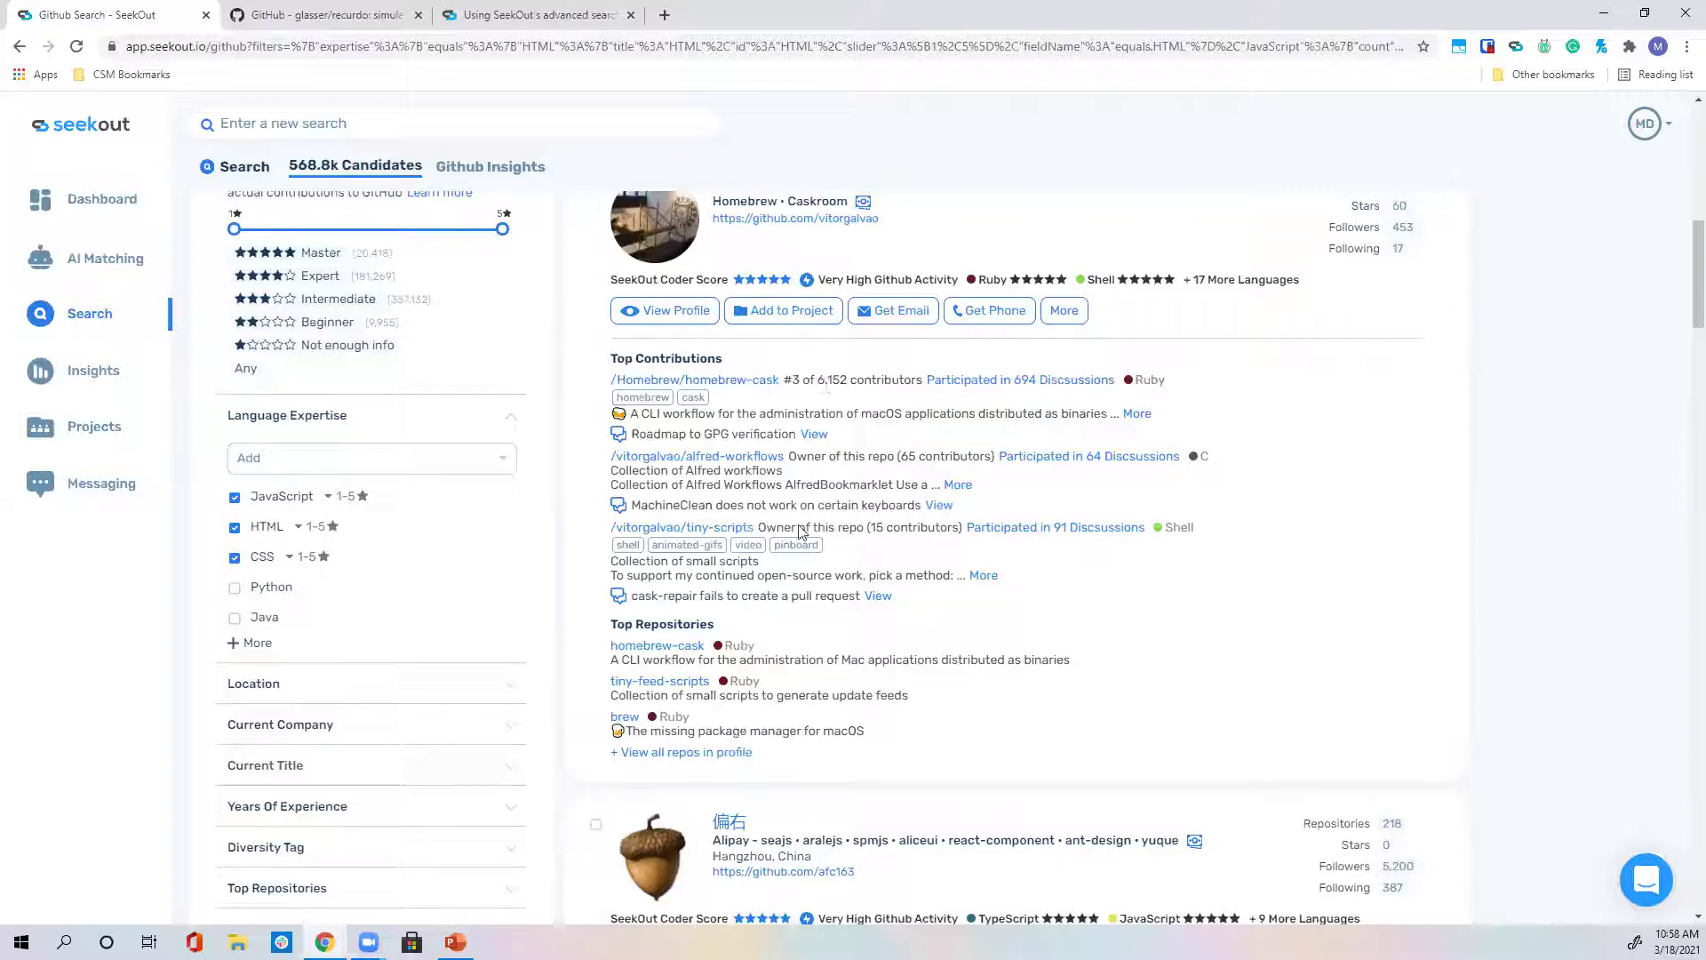
pyautogui.scroll(1, 781, 371)
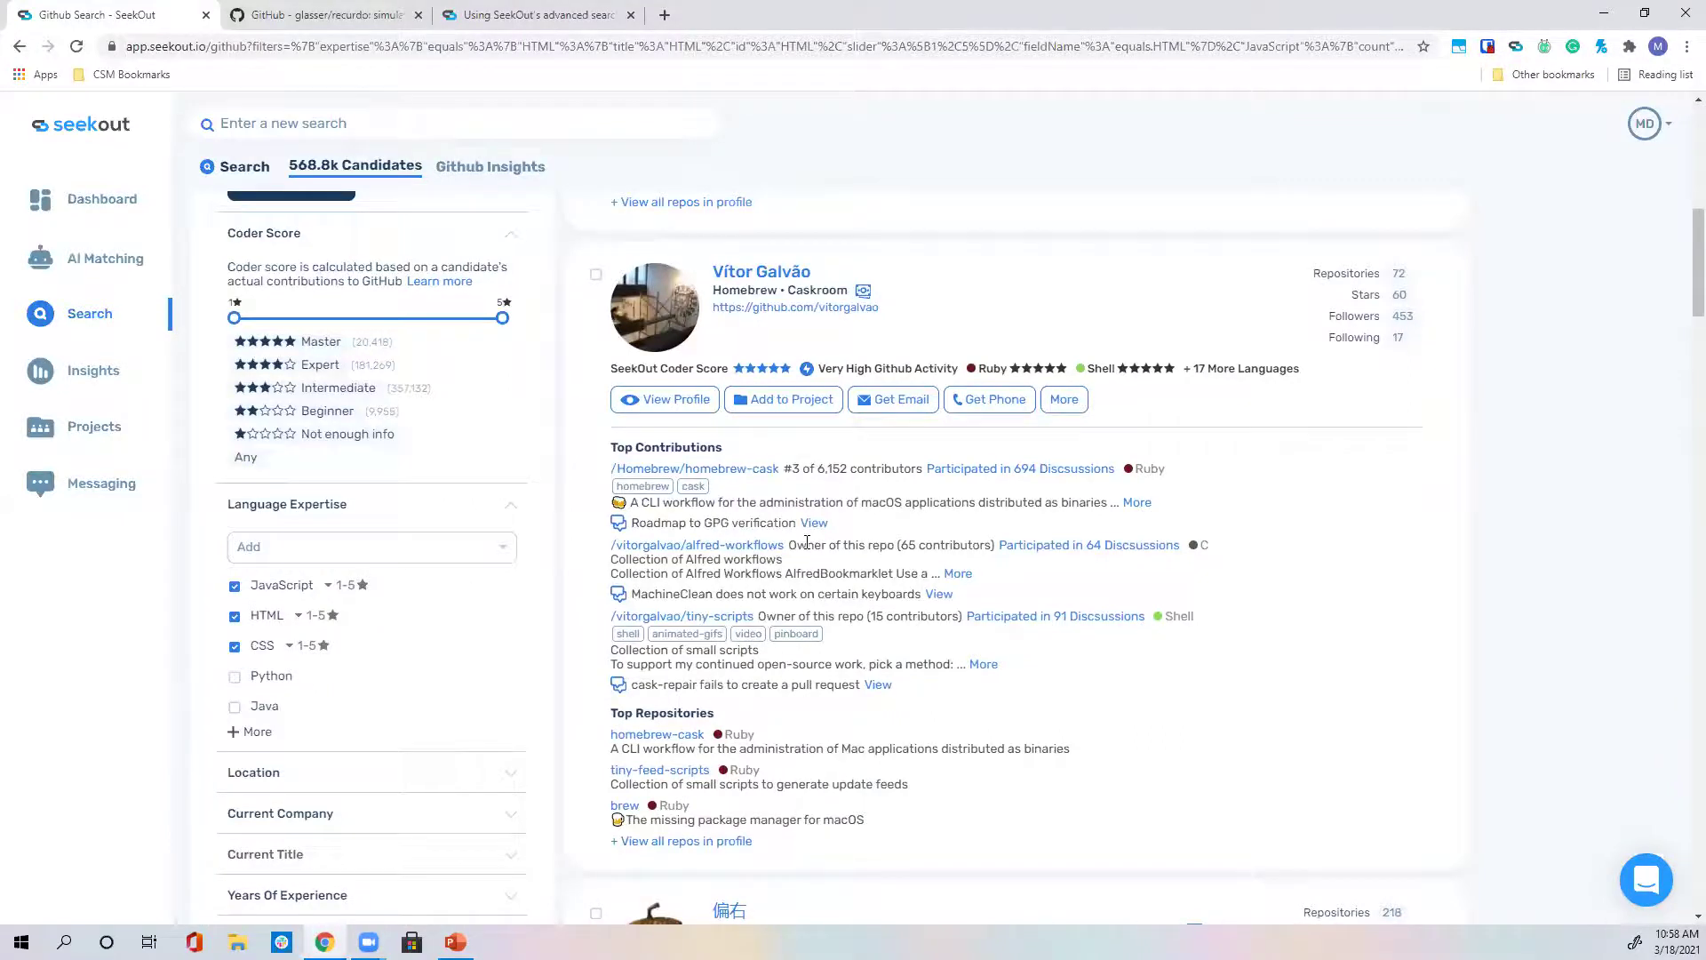
pyautogui.scroll(-6, 806, 542)
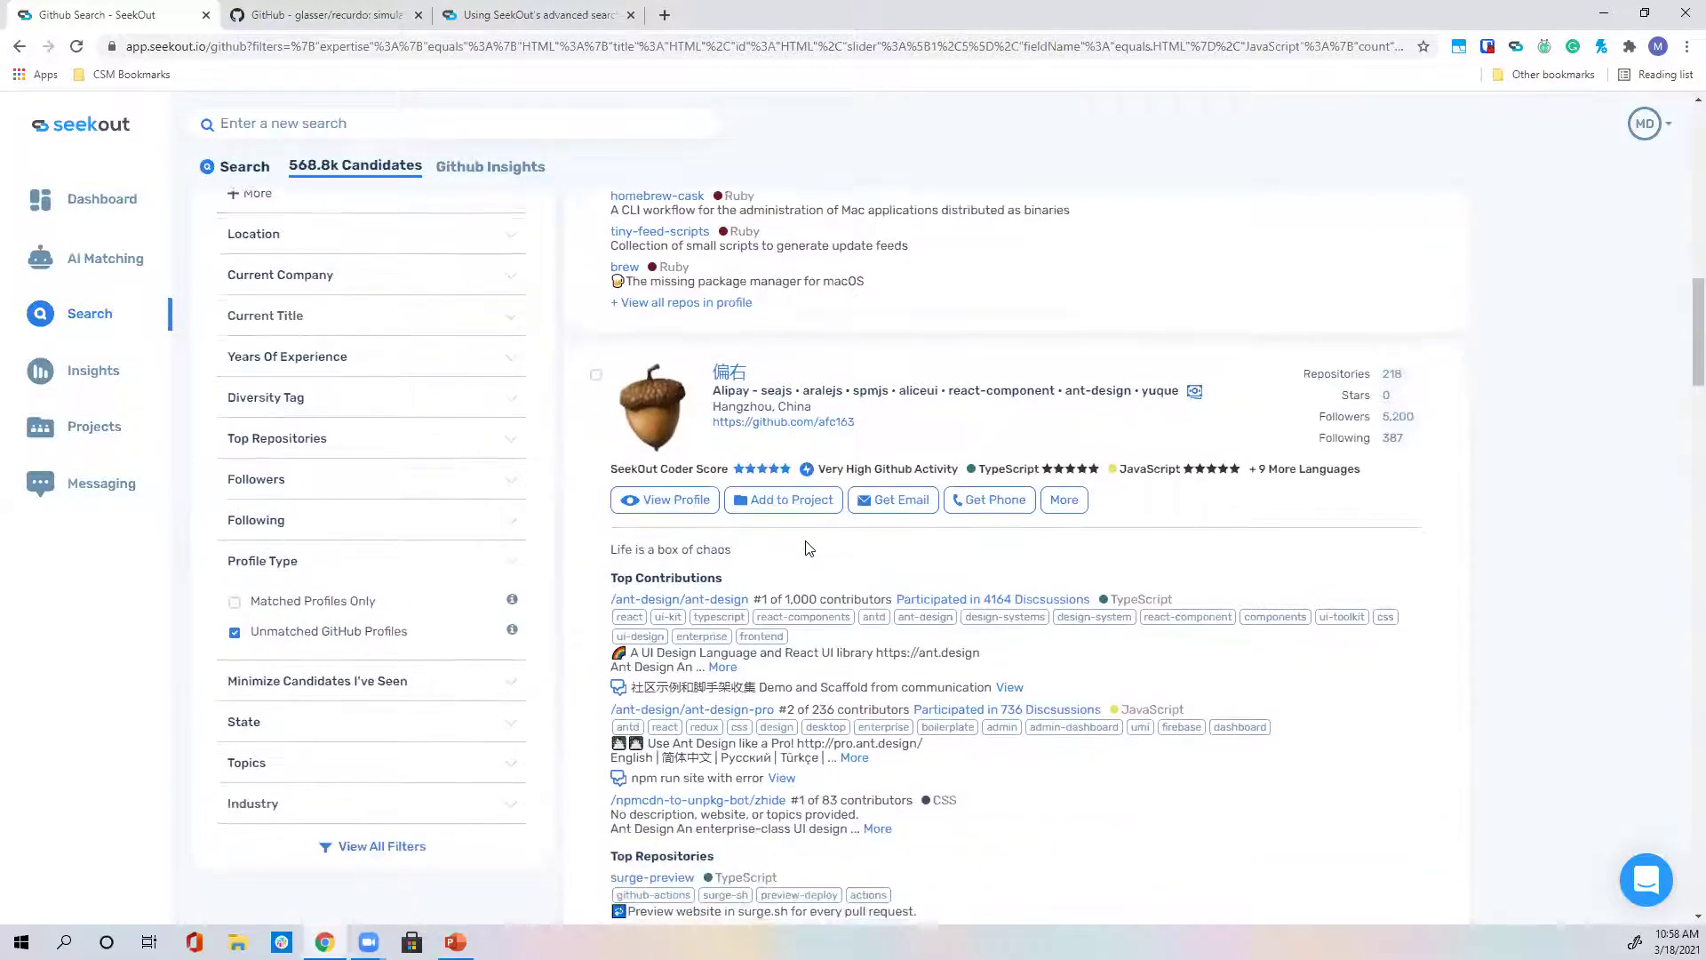
pyautogui.scroll(-1, 806, 548)
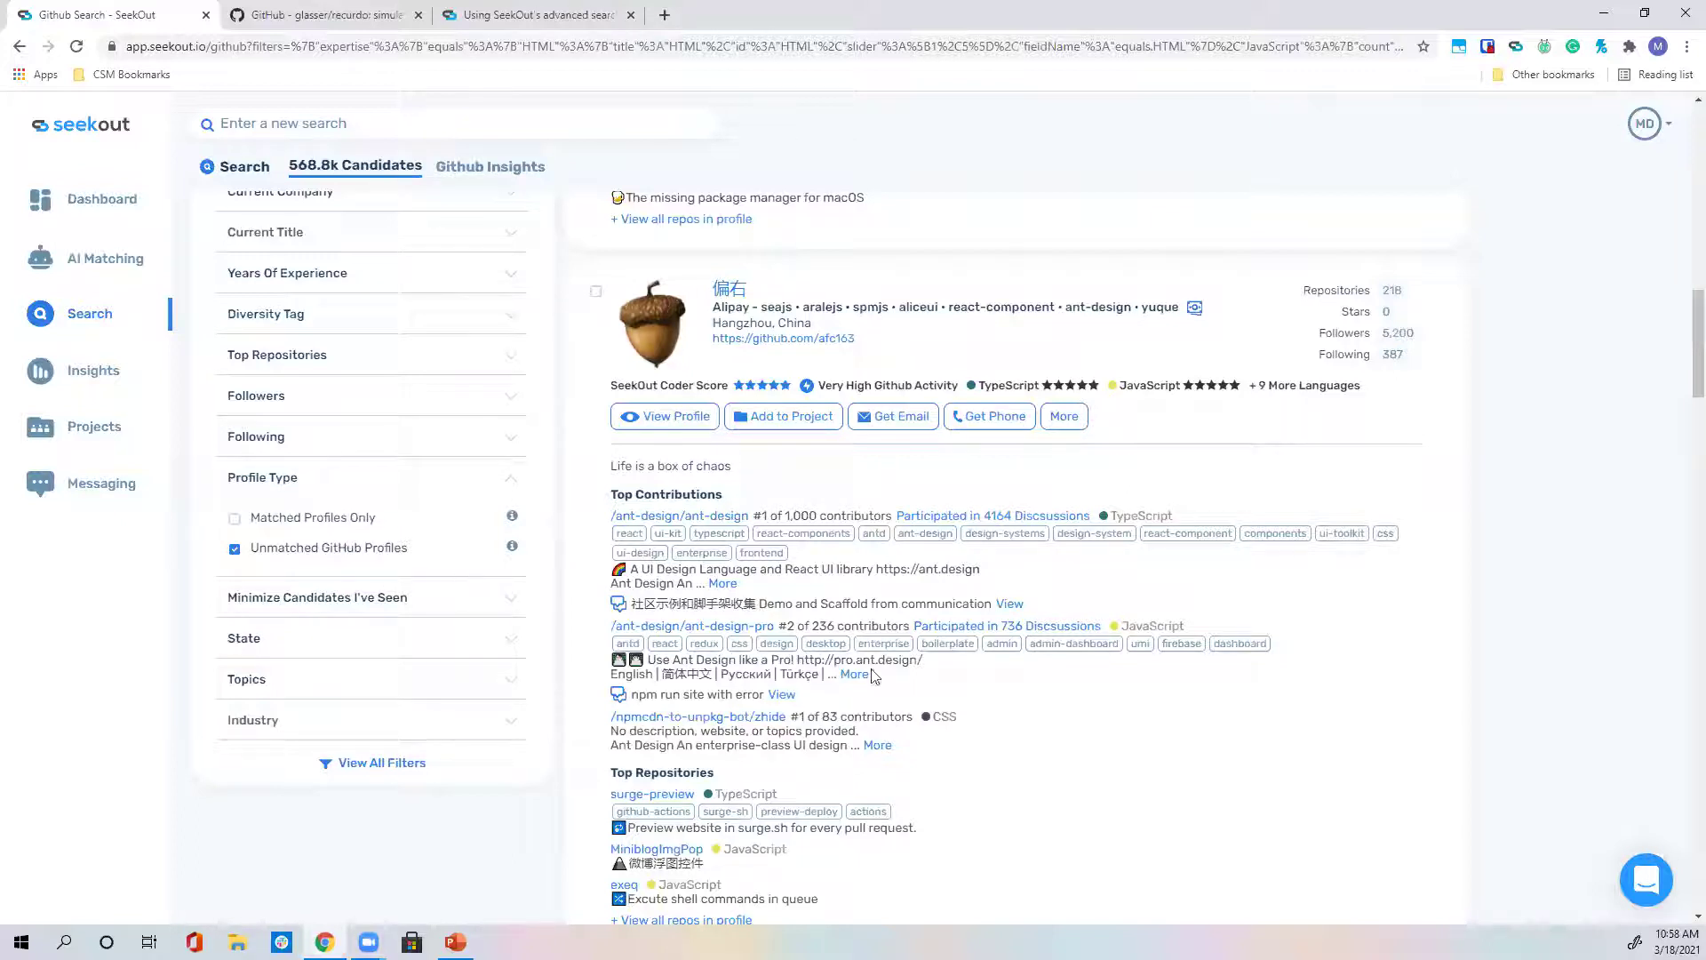
pyautogui.scroll(-1, 858, 682)
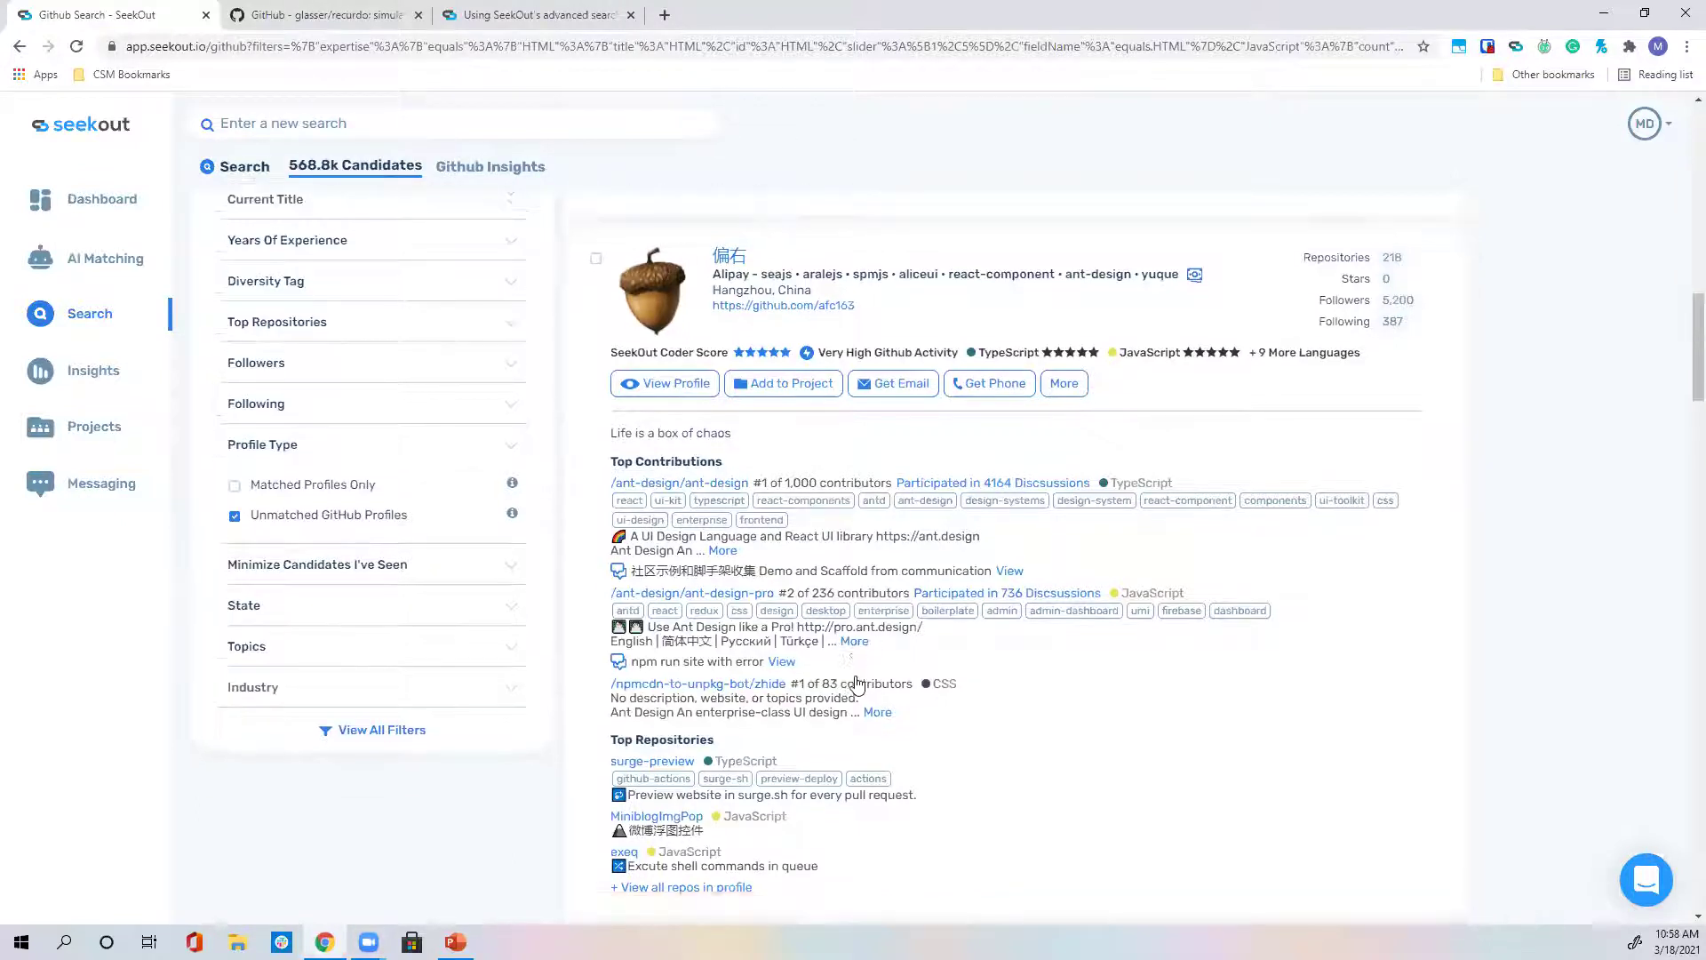
pyautogui.scroll(-5, 859, 683)
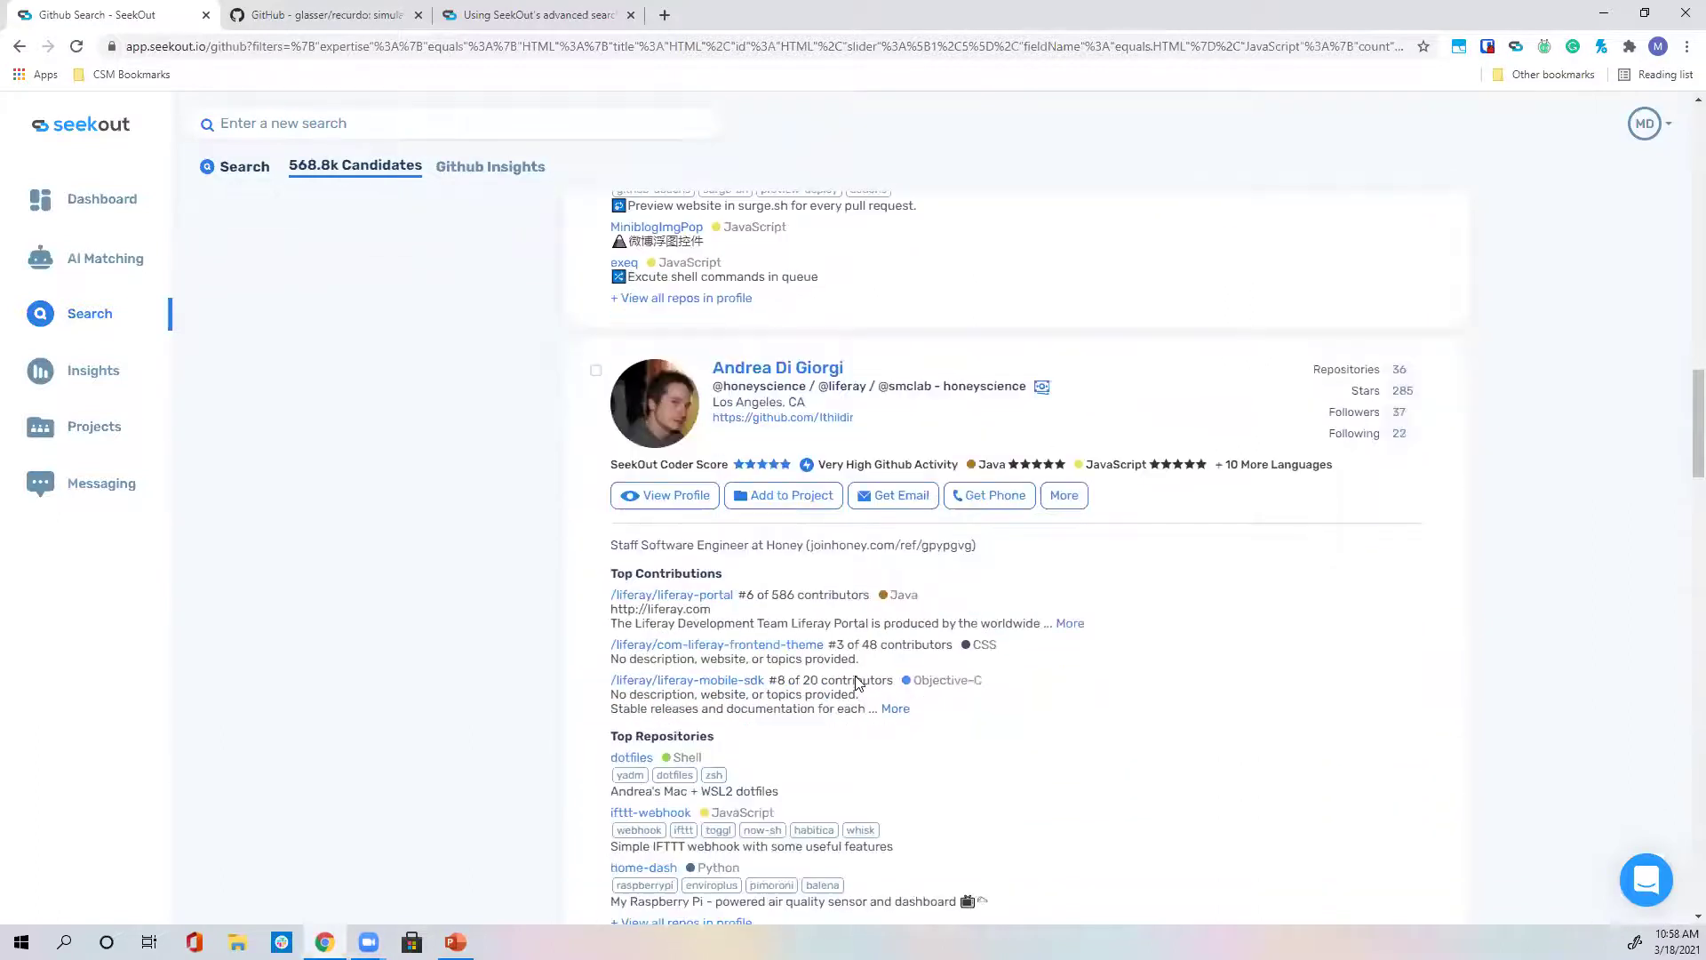
pyautogui.scroll(-1, 856, 676)
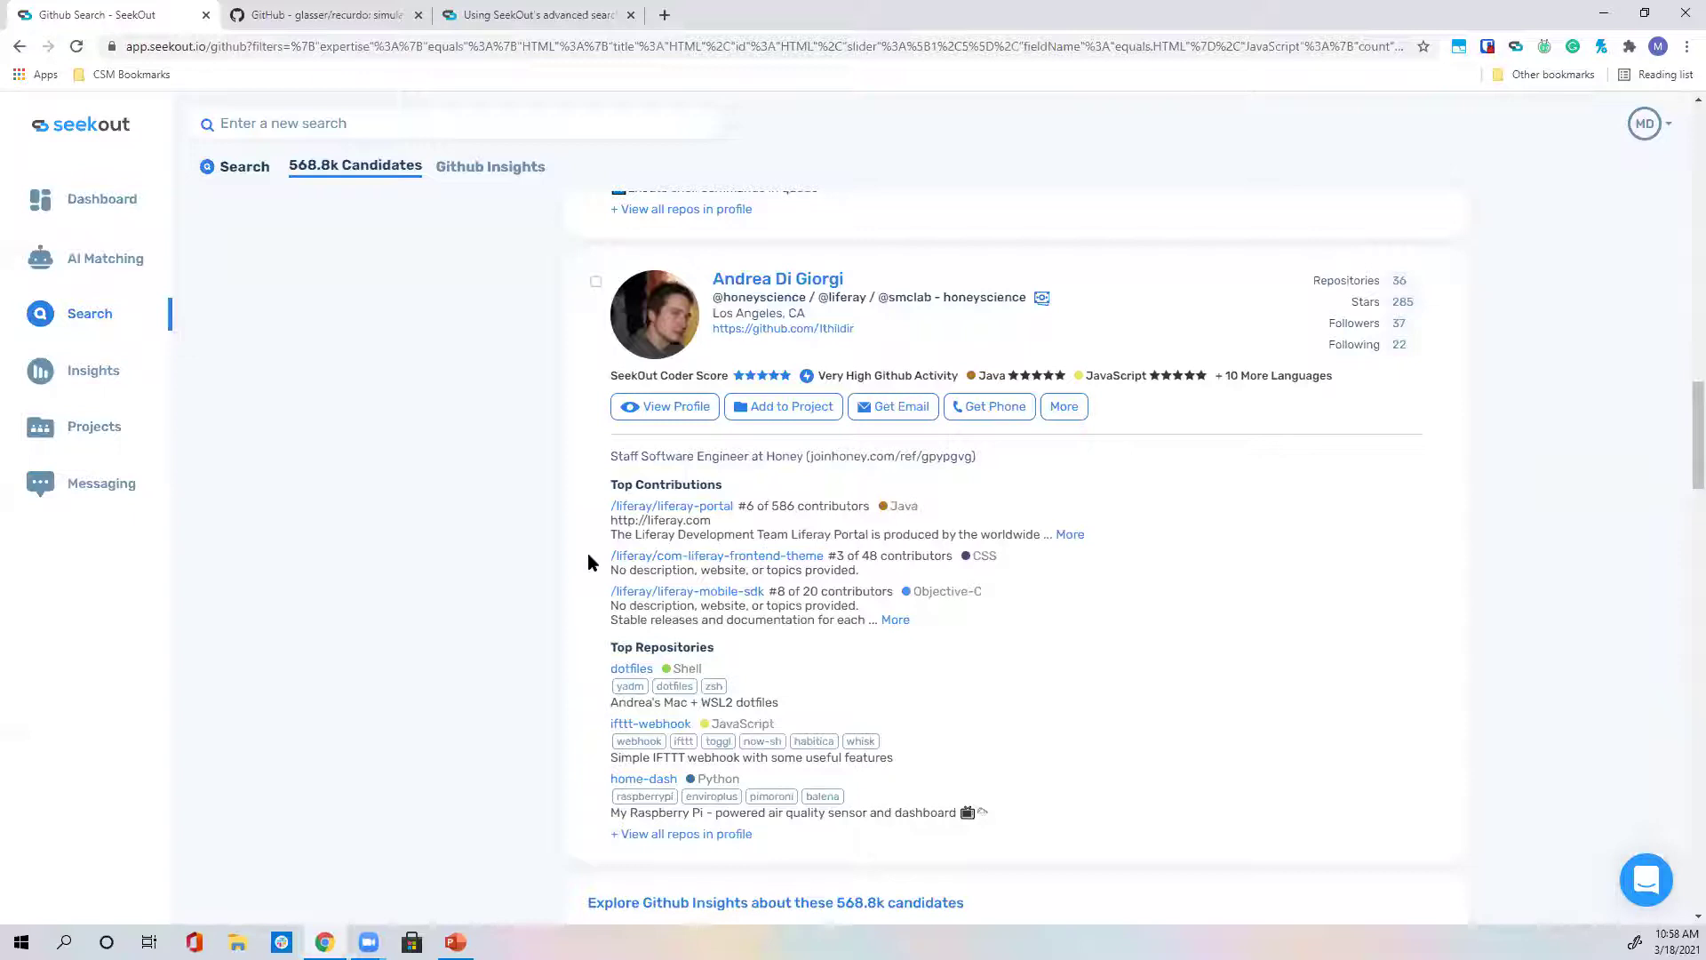
pyautogui.scroll(-8, 563, 562)
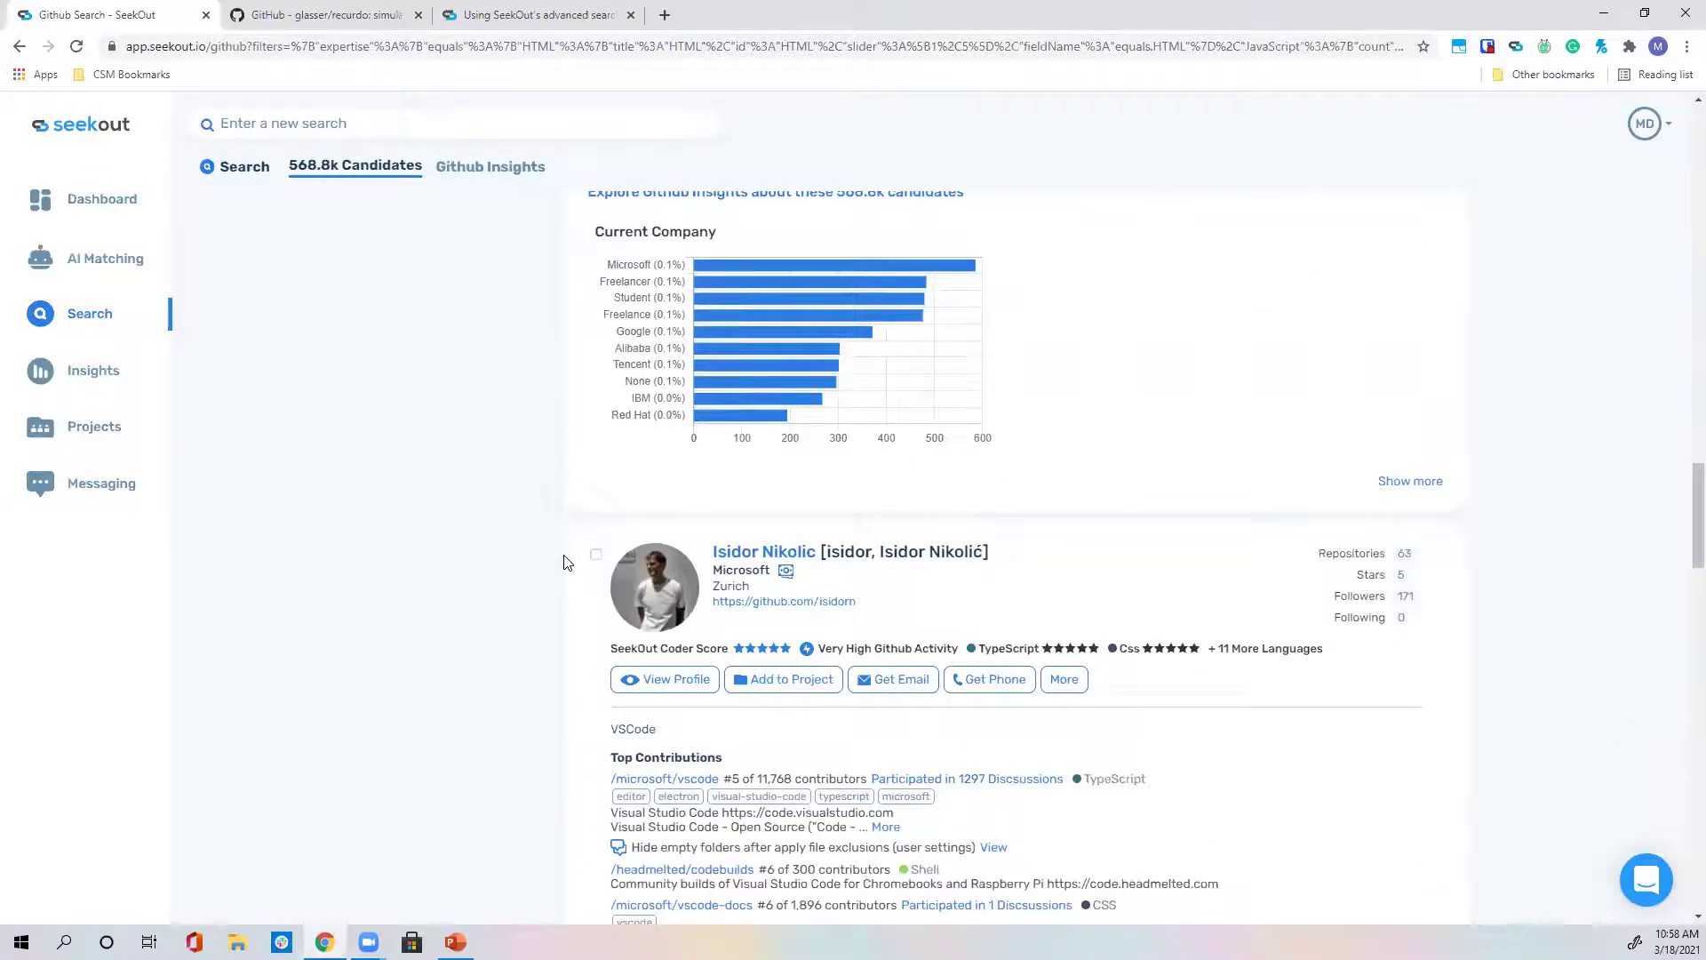
pyautogui.scroll(-1, 565, 555)
pyautogui.scroll(-2, 572, 533)
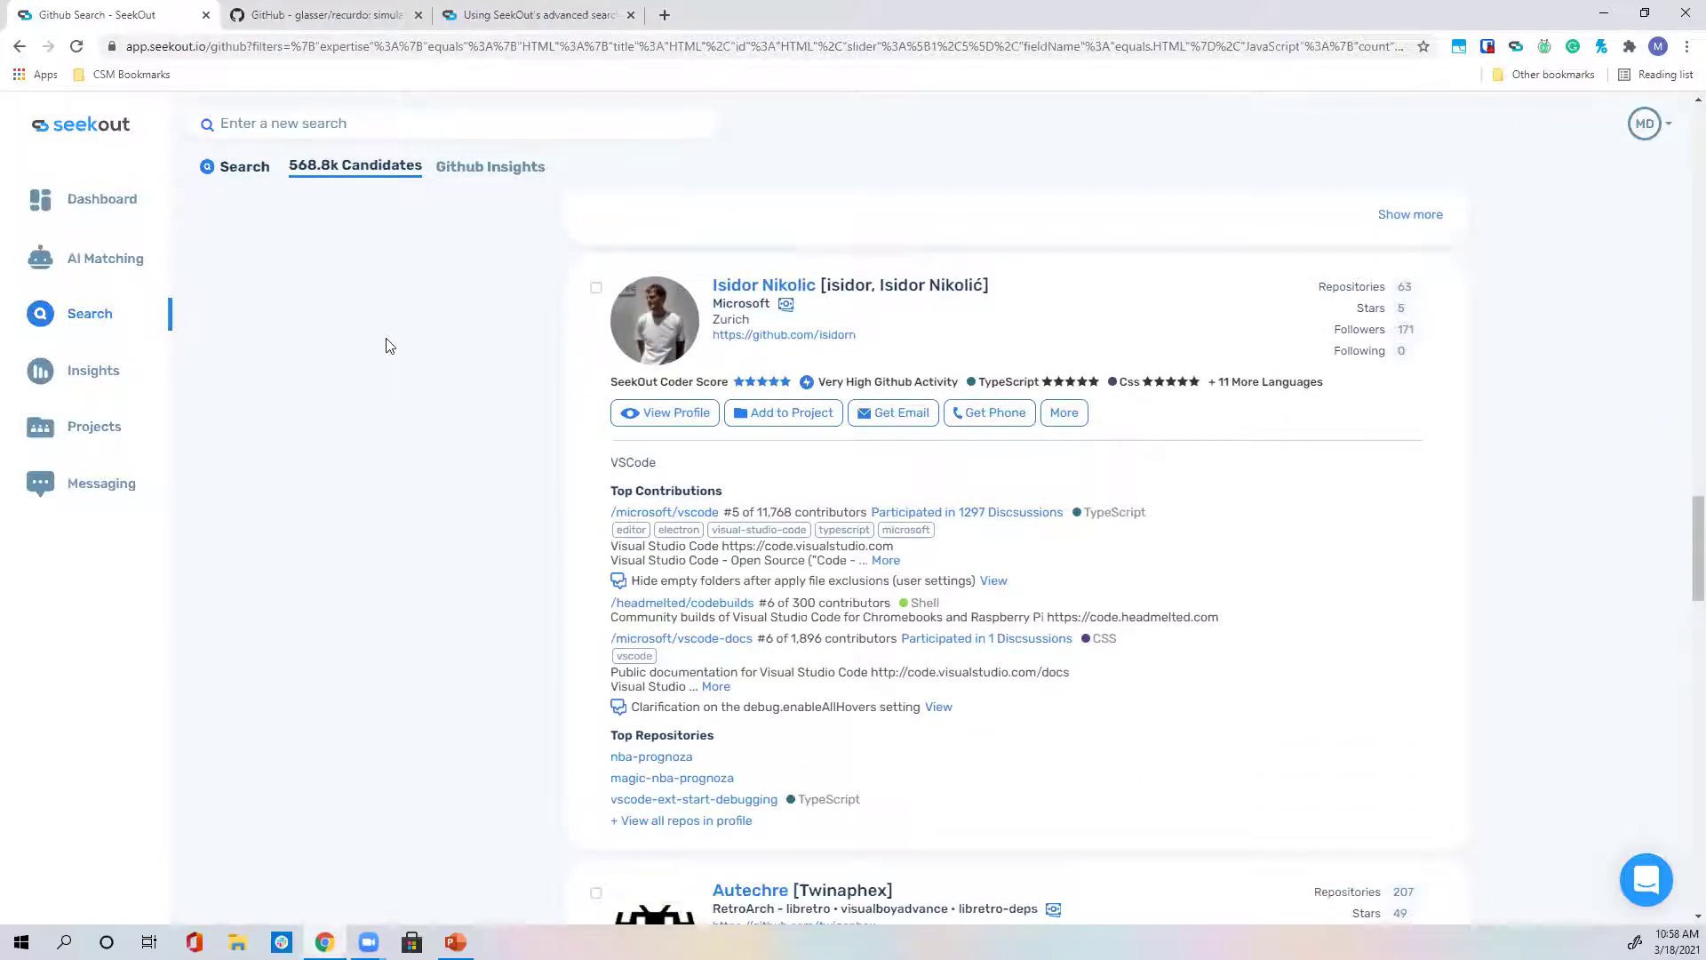
pyautogui.scroll(-1, 386, 345)
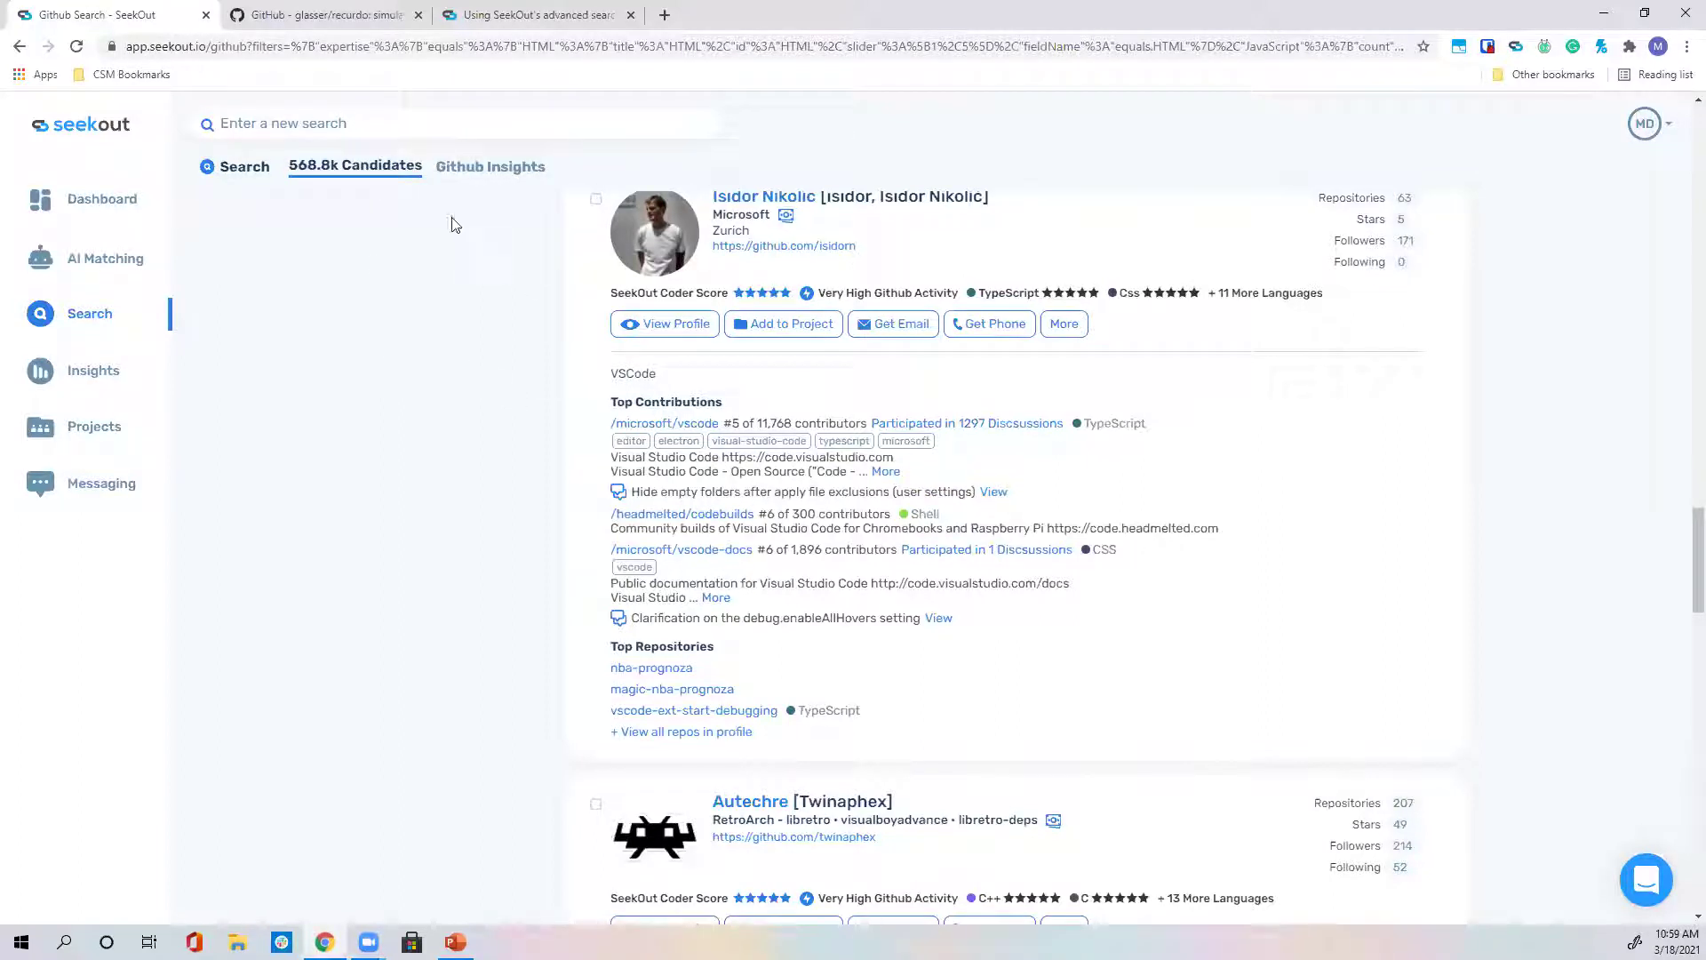
pyautogui.scroll(-5, 455, 264)
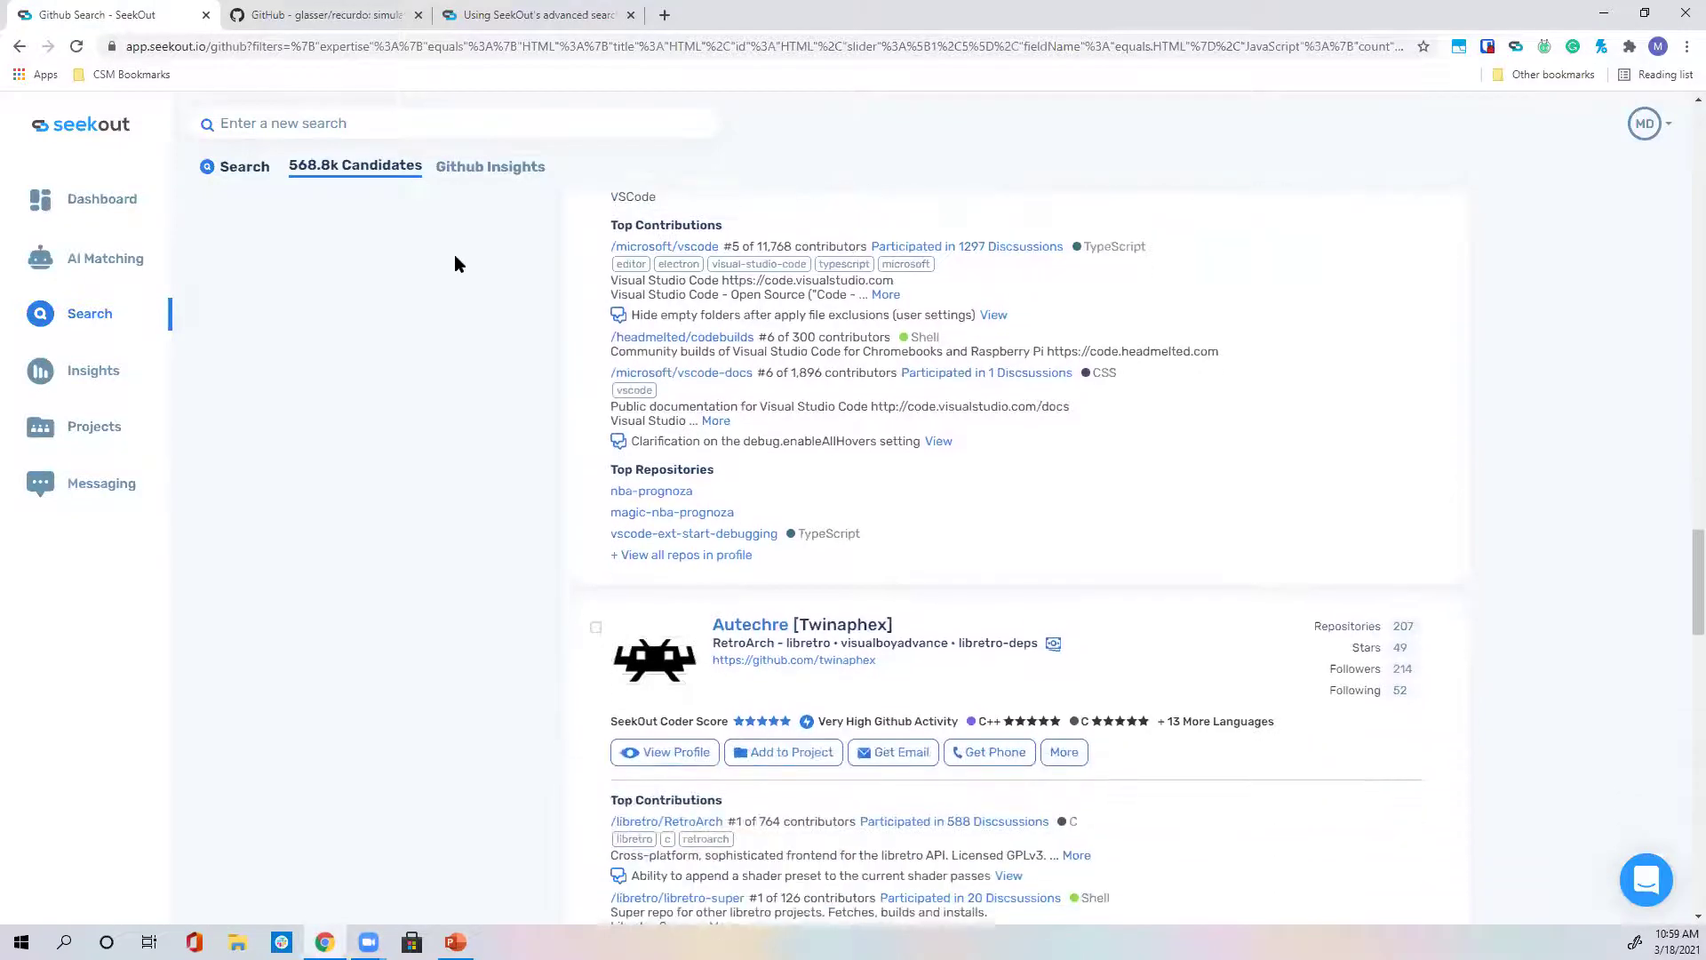
pyautogui.scroll(-1, 455, 264)
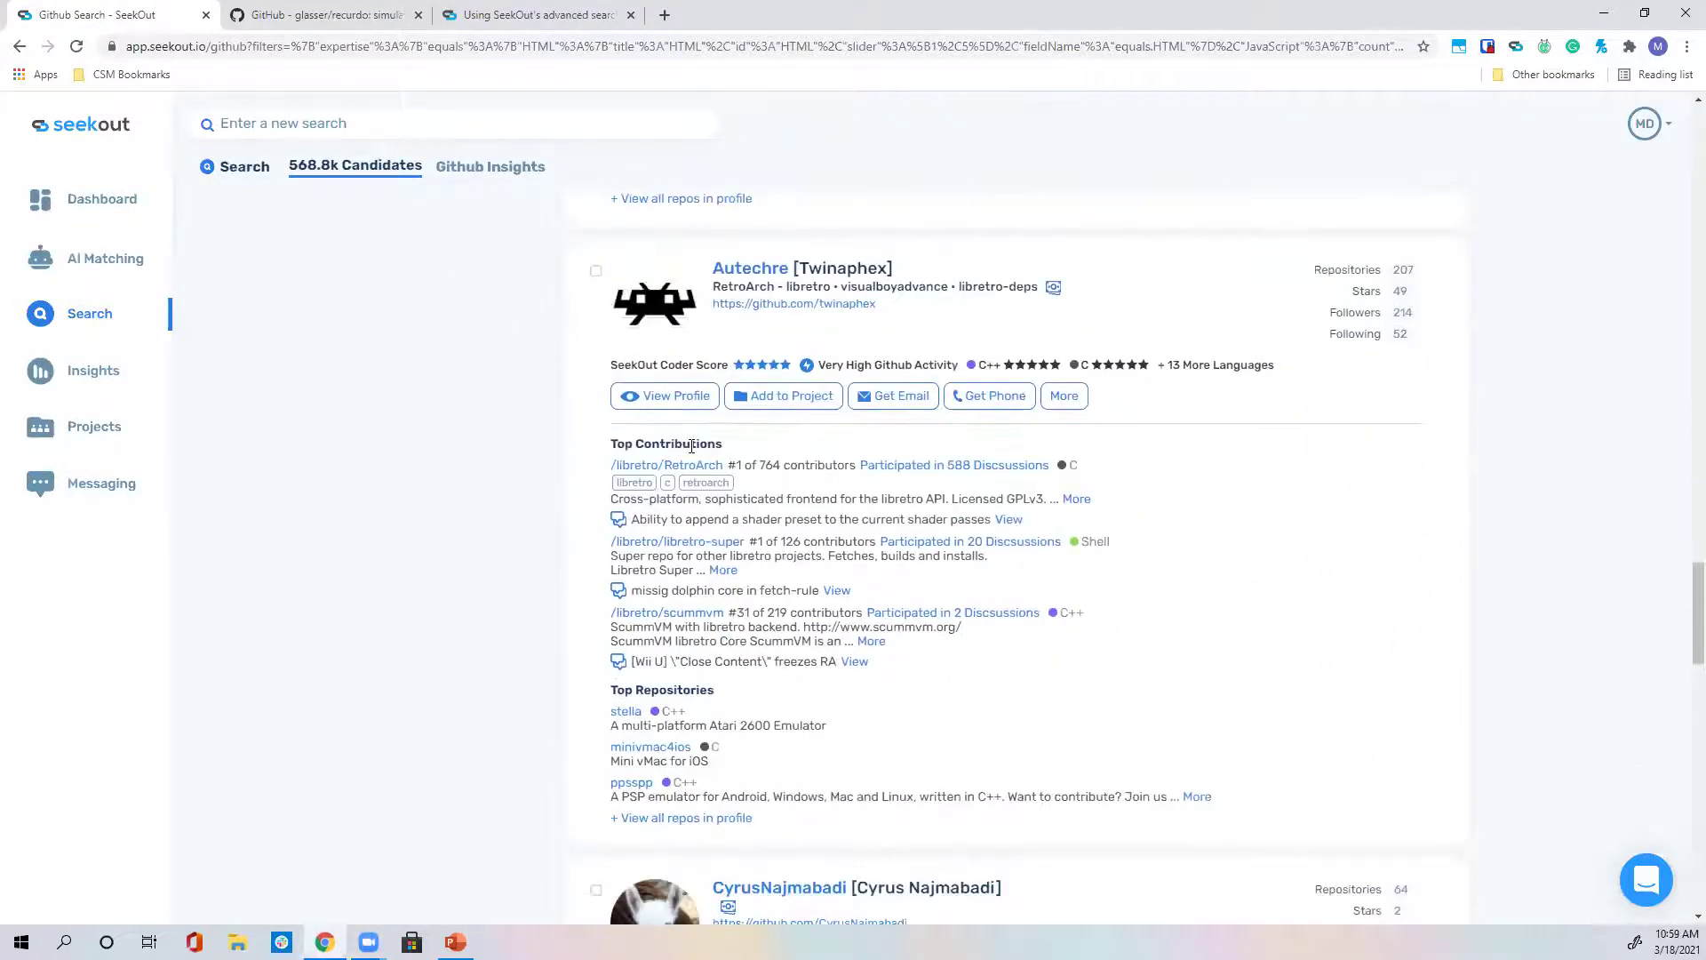
pyautogui.scroll(-4, 566, 413)
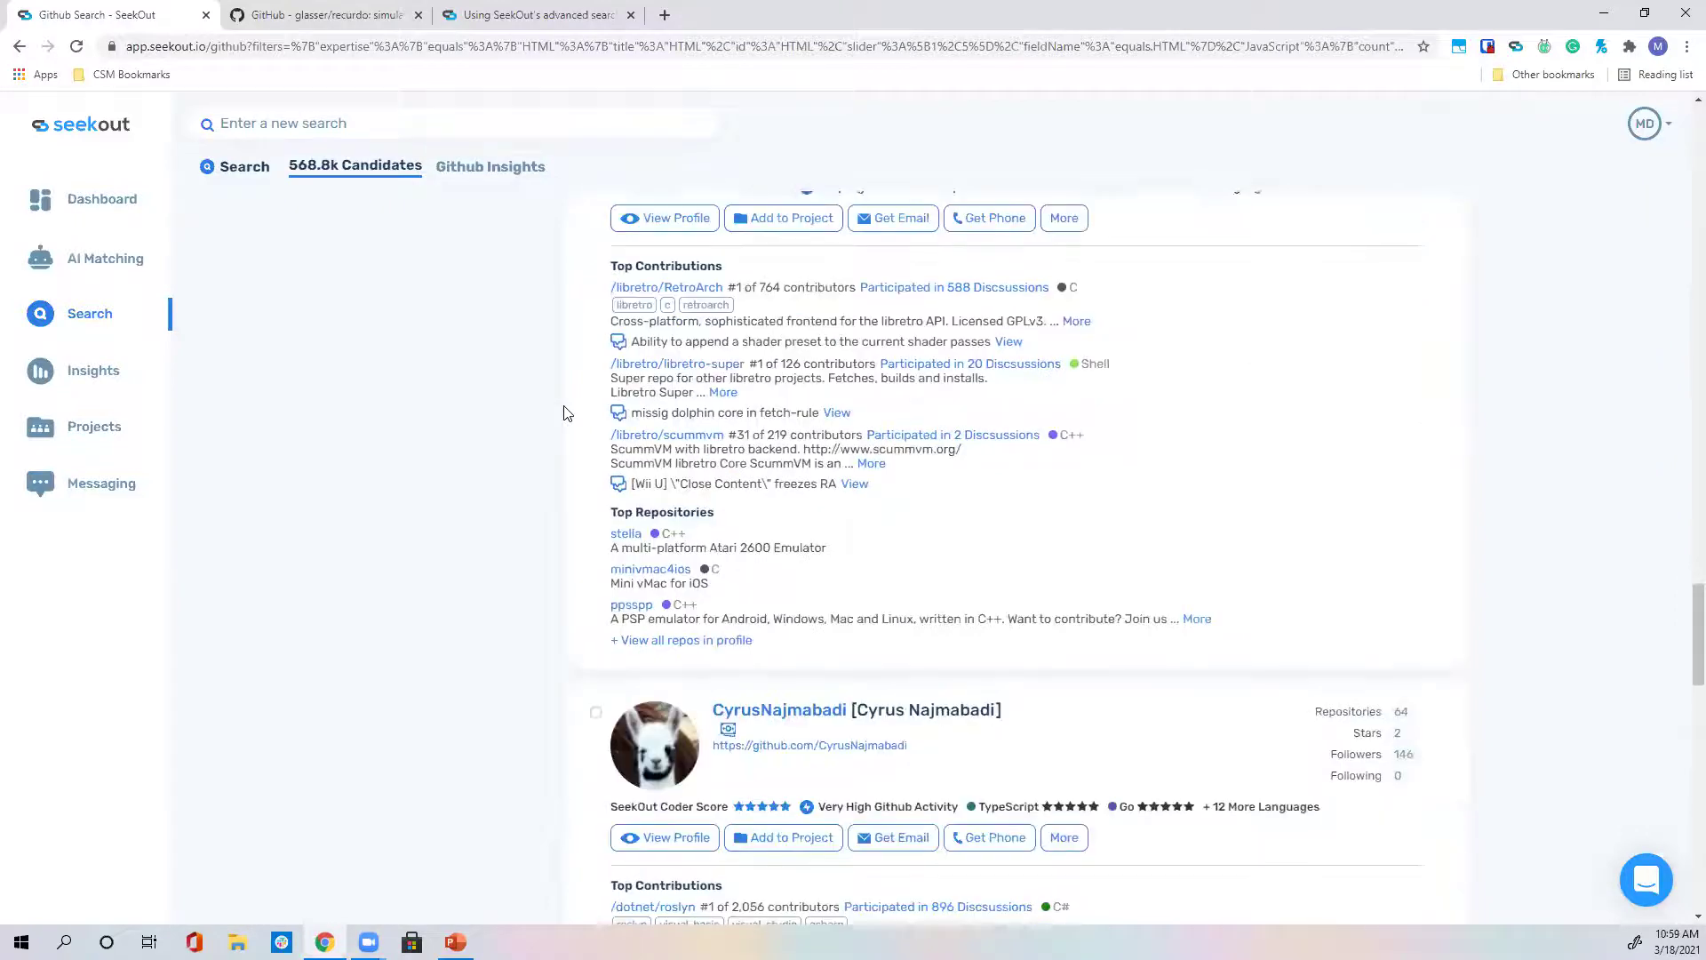
pyautogui.scroll(-2, 566, 413)
pyautogui.scroll(-5, 563, 413)
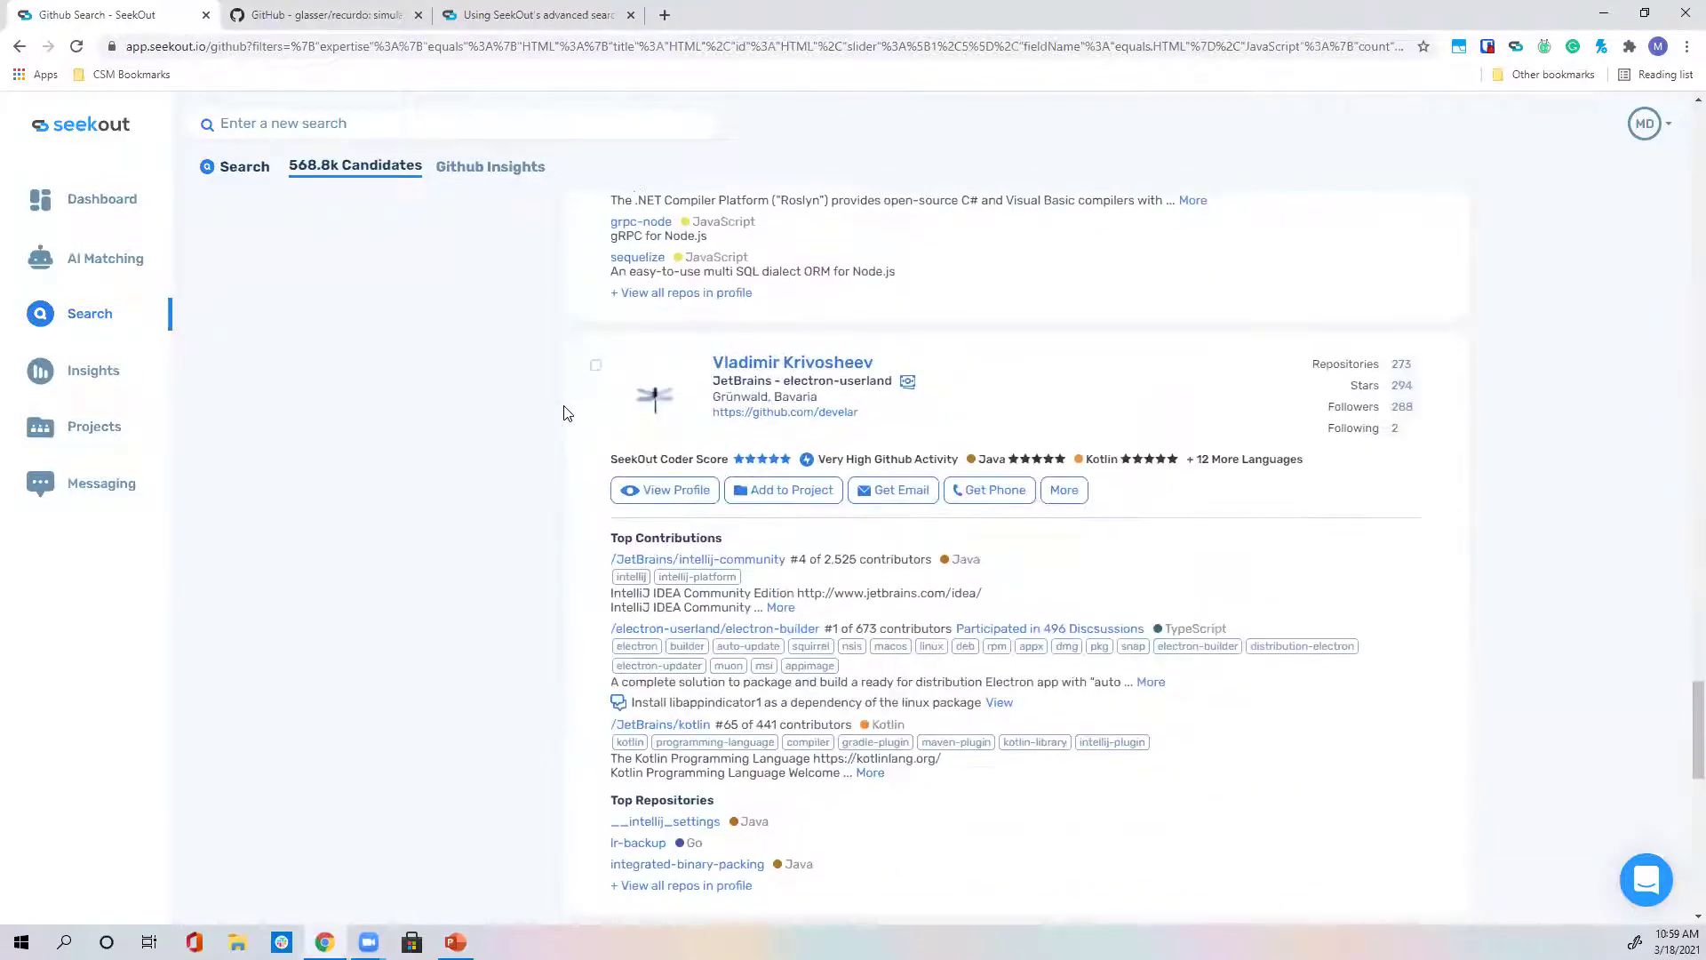
# Remove the Unmatched GitHub Profiles restriction from the profile type filter.
pyautogui.scroll(2, 498, 488)
pyautogui.scroll(-20, 506, 361)
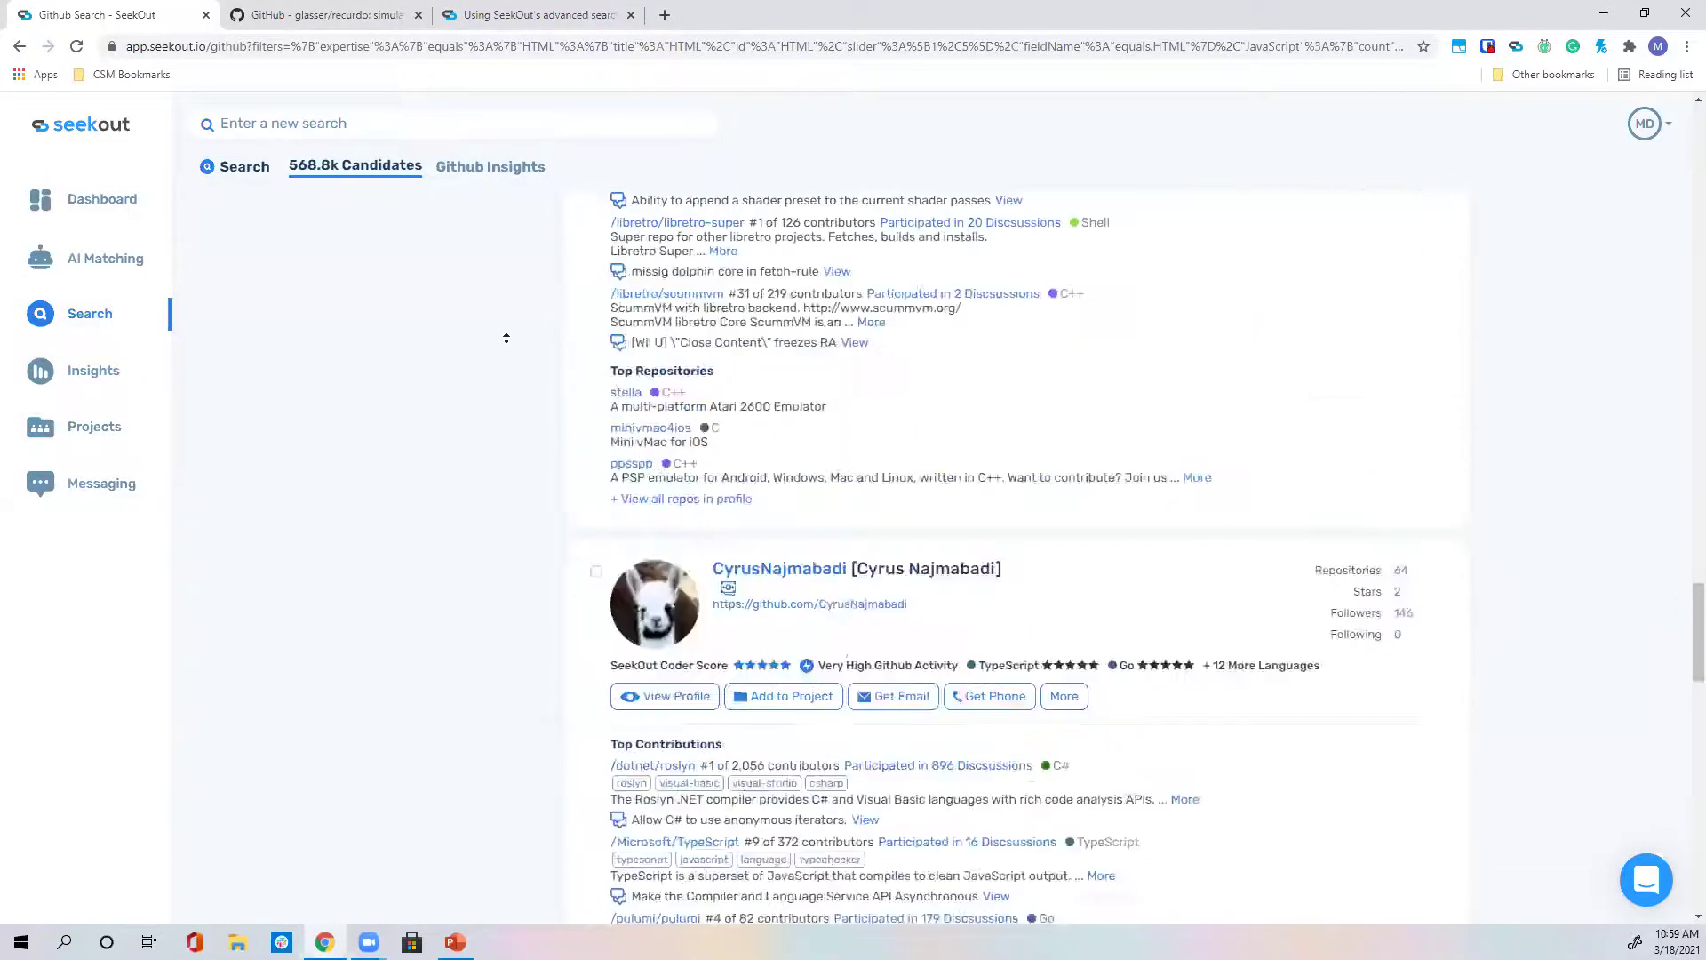
pyautogui.scroll(3, 462, 444)
pyautogui.click(425, 512)
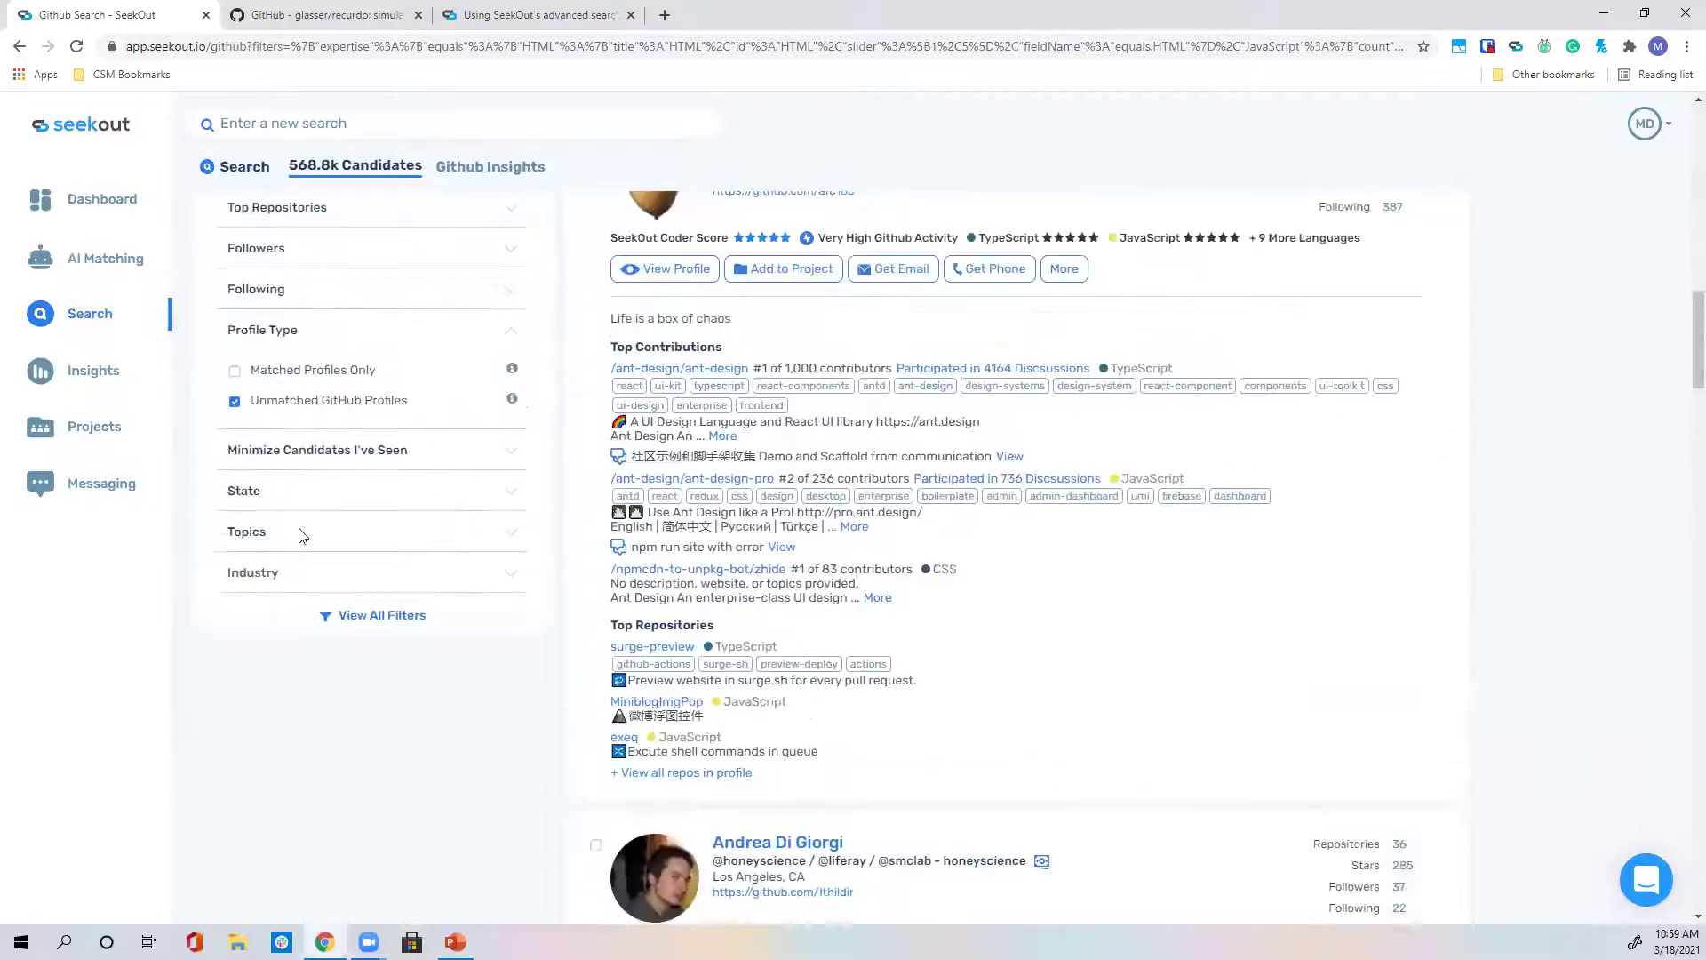
pyautogui.click(409, 560)
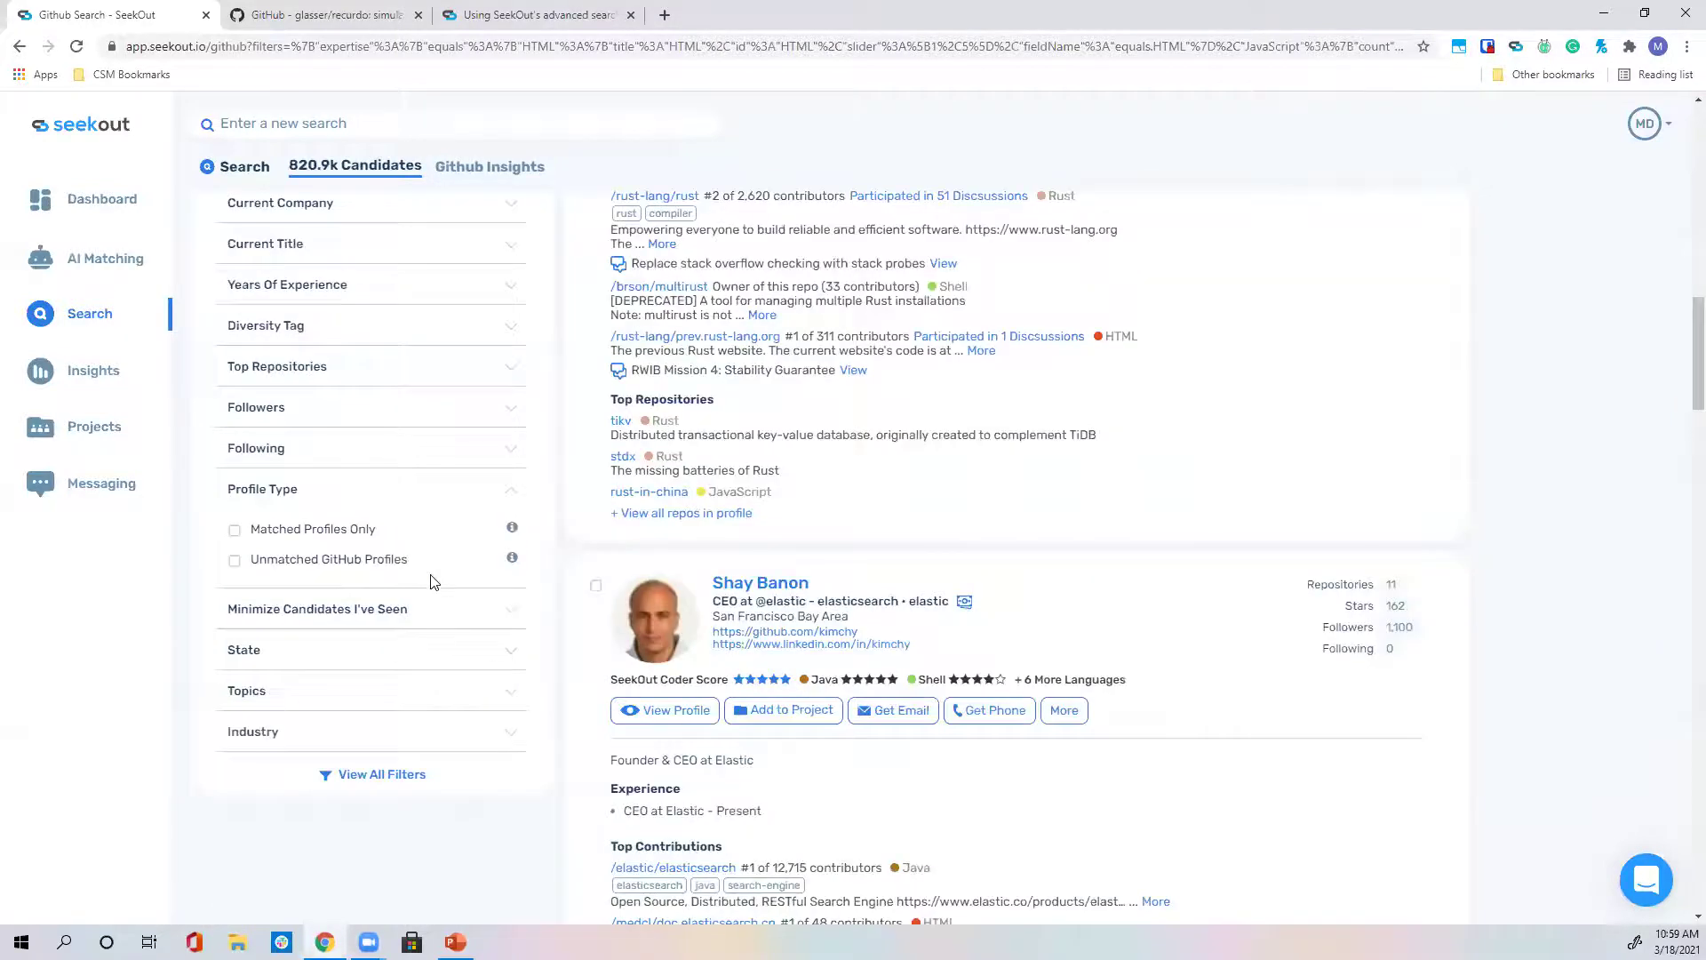
# Expand the Diversity Tag filter to show its options.
pyautogui.scroll(5, 427, 574)
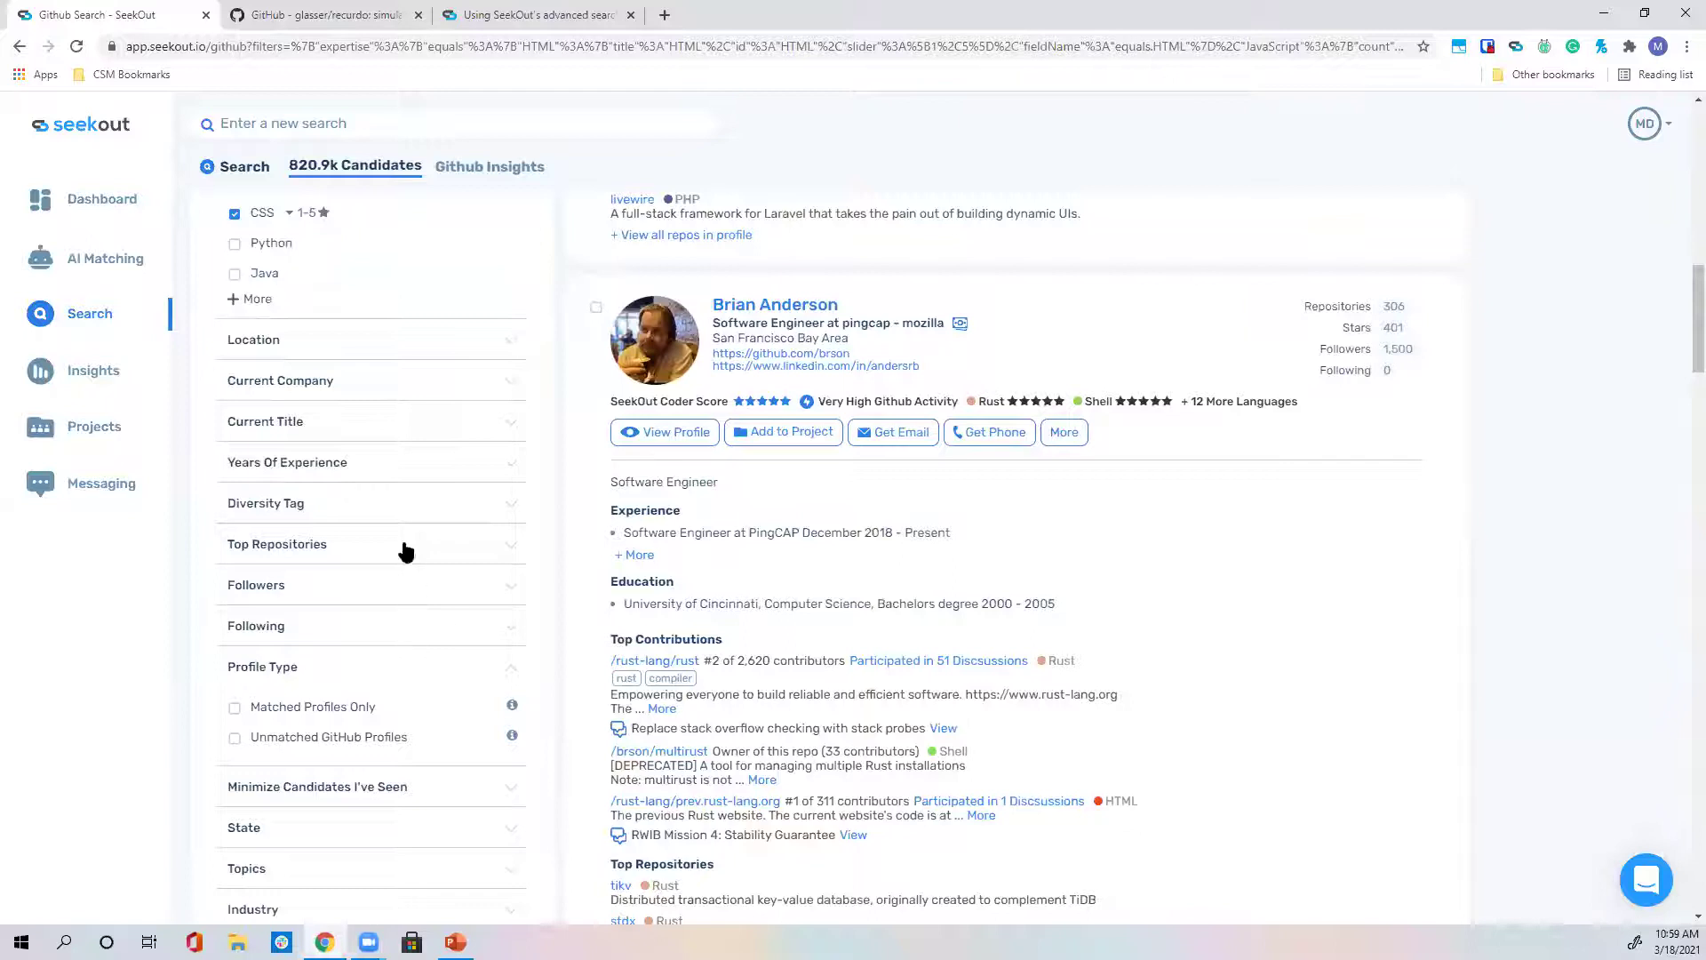
pyautogui.scroll(1, 370, 412)
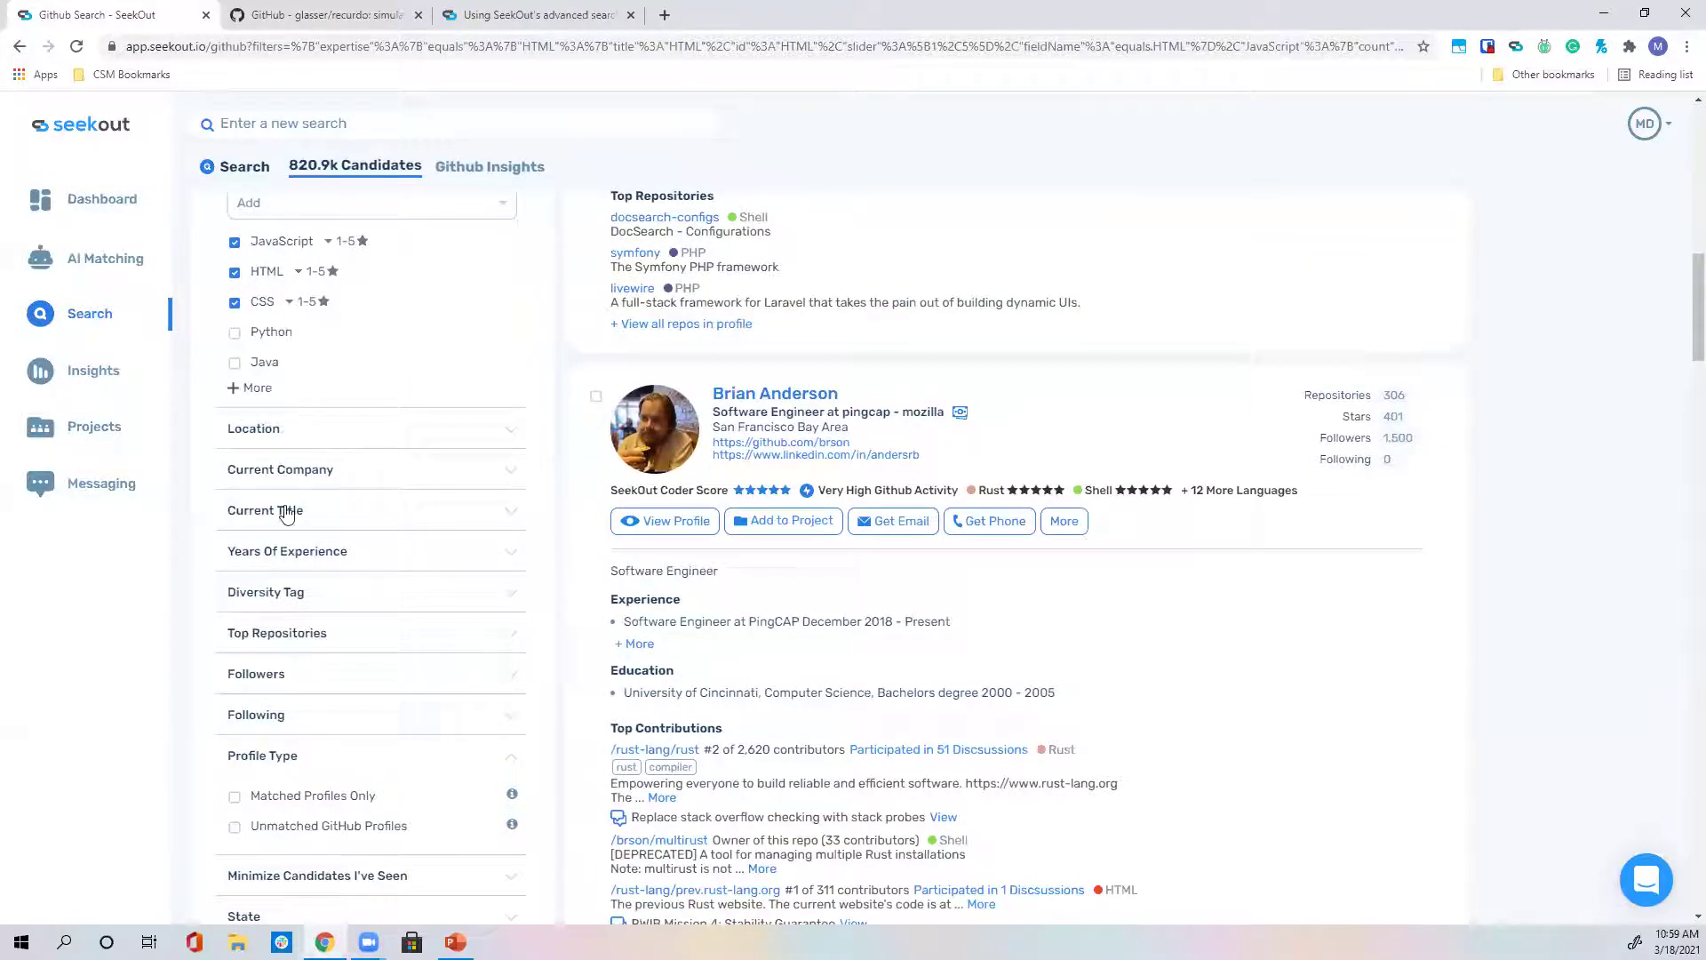
pyautogui.scroll(-1, 302, 568)
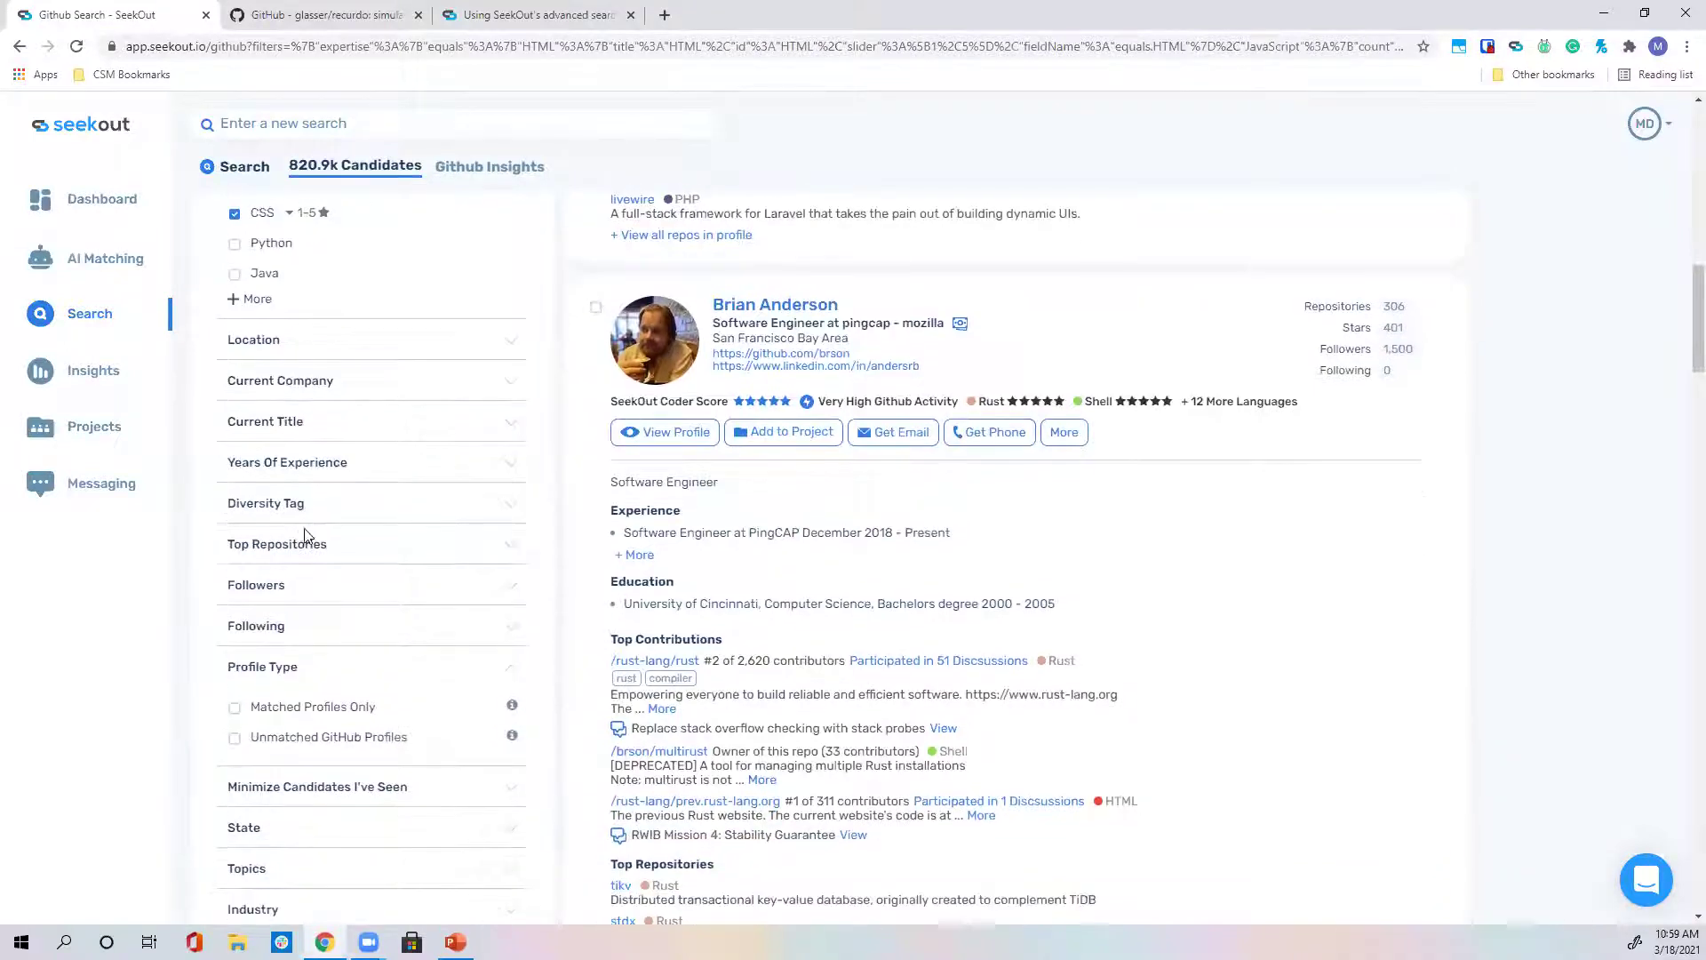
pyautogui.click(321, 517)
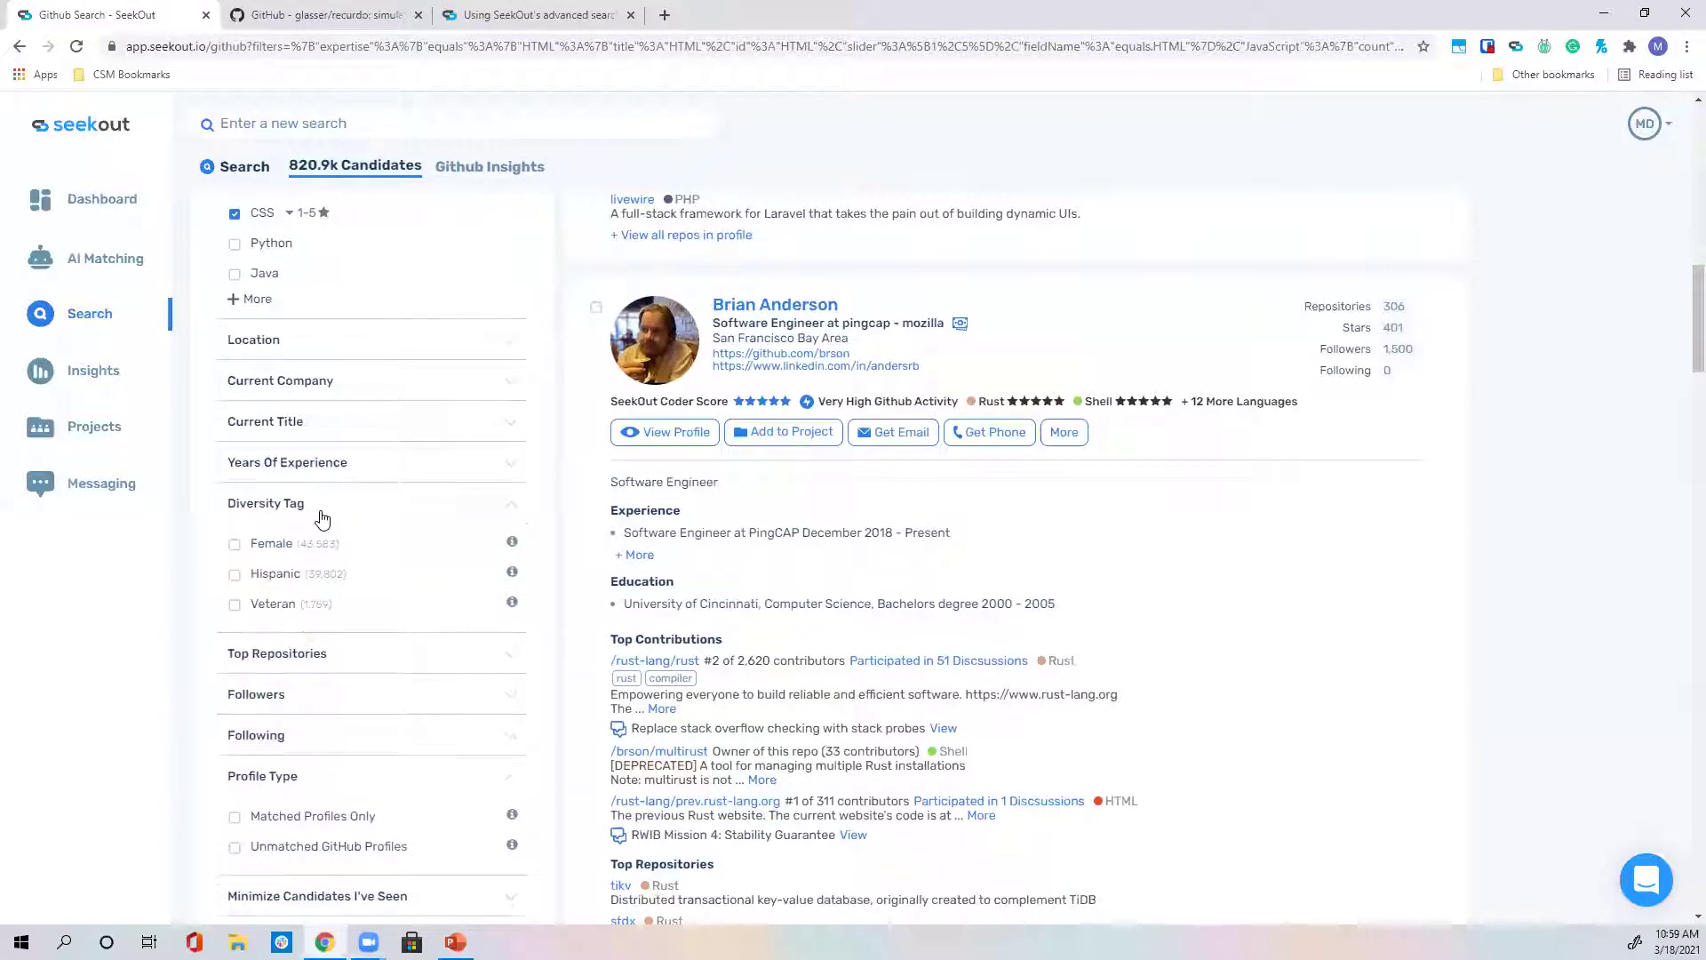
# Narrow the JavaScript language expertise rating to 4-5 stars.
pyautogui.scroll(2, 321, 517)
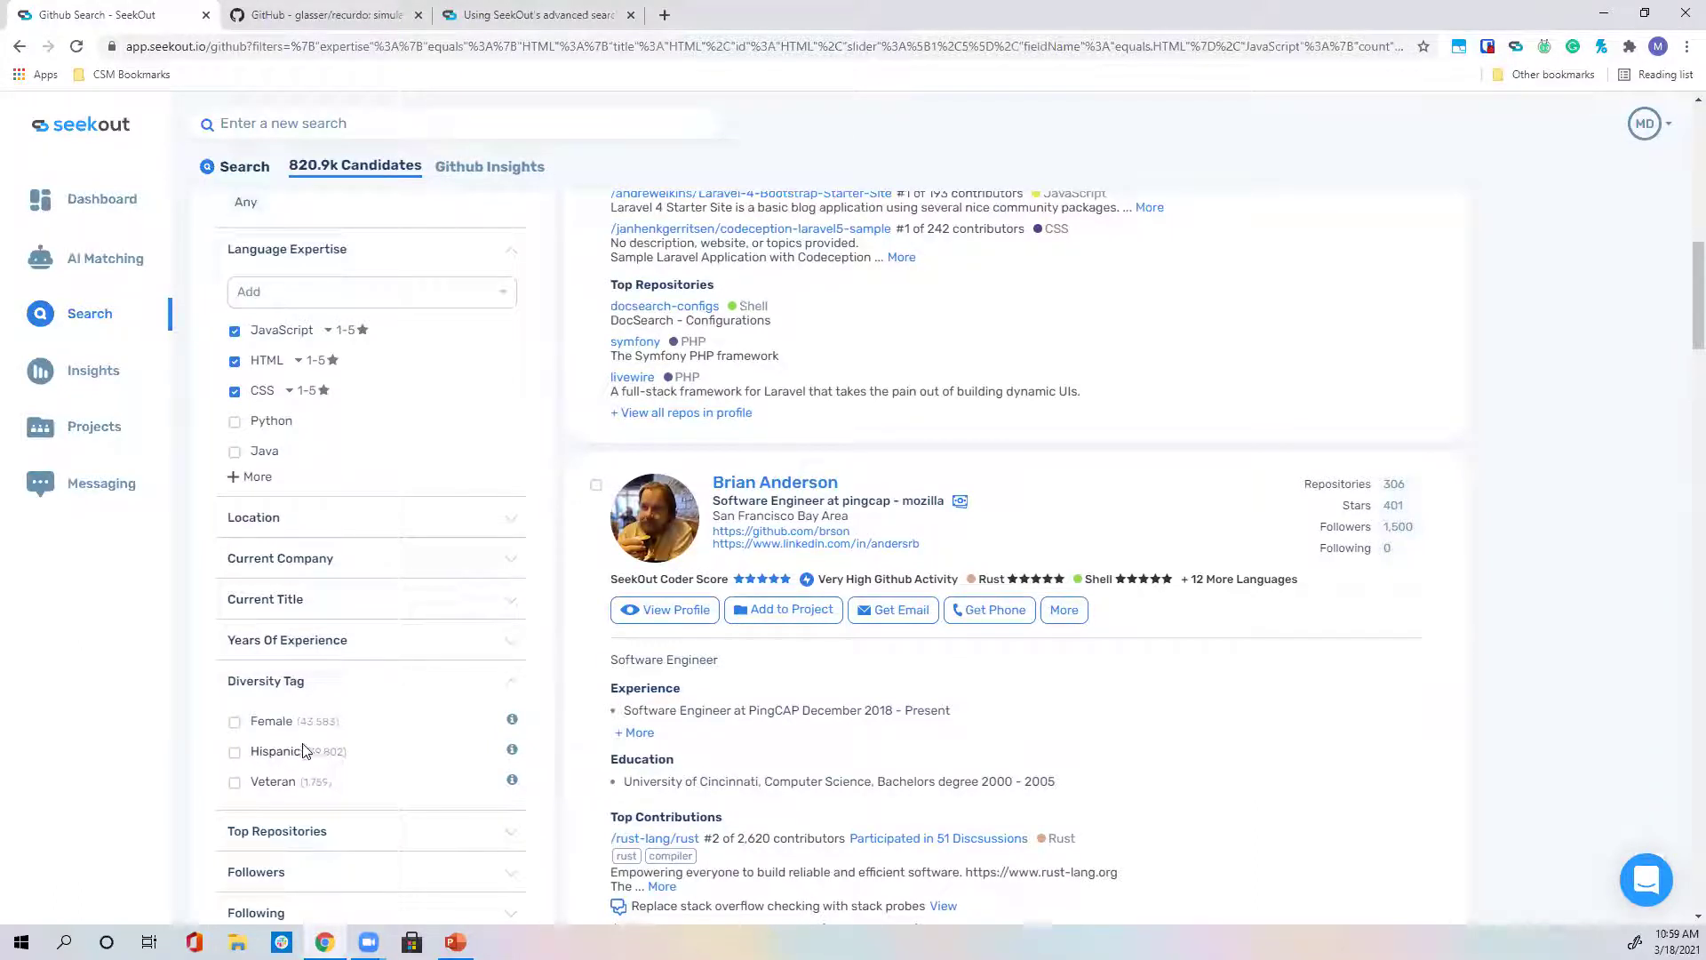
pyautogui.click(343, 330)
pyautogui.moveTo(300, 406); pyautogui.dragTo(374, 415)
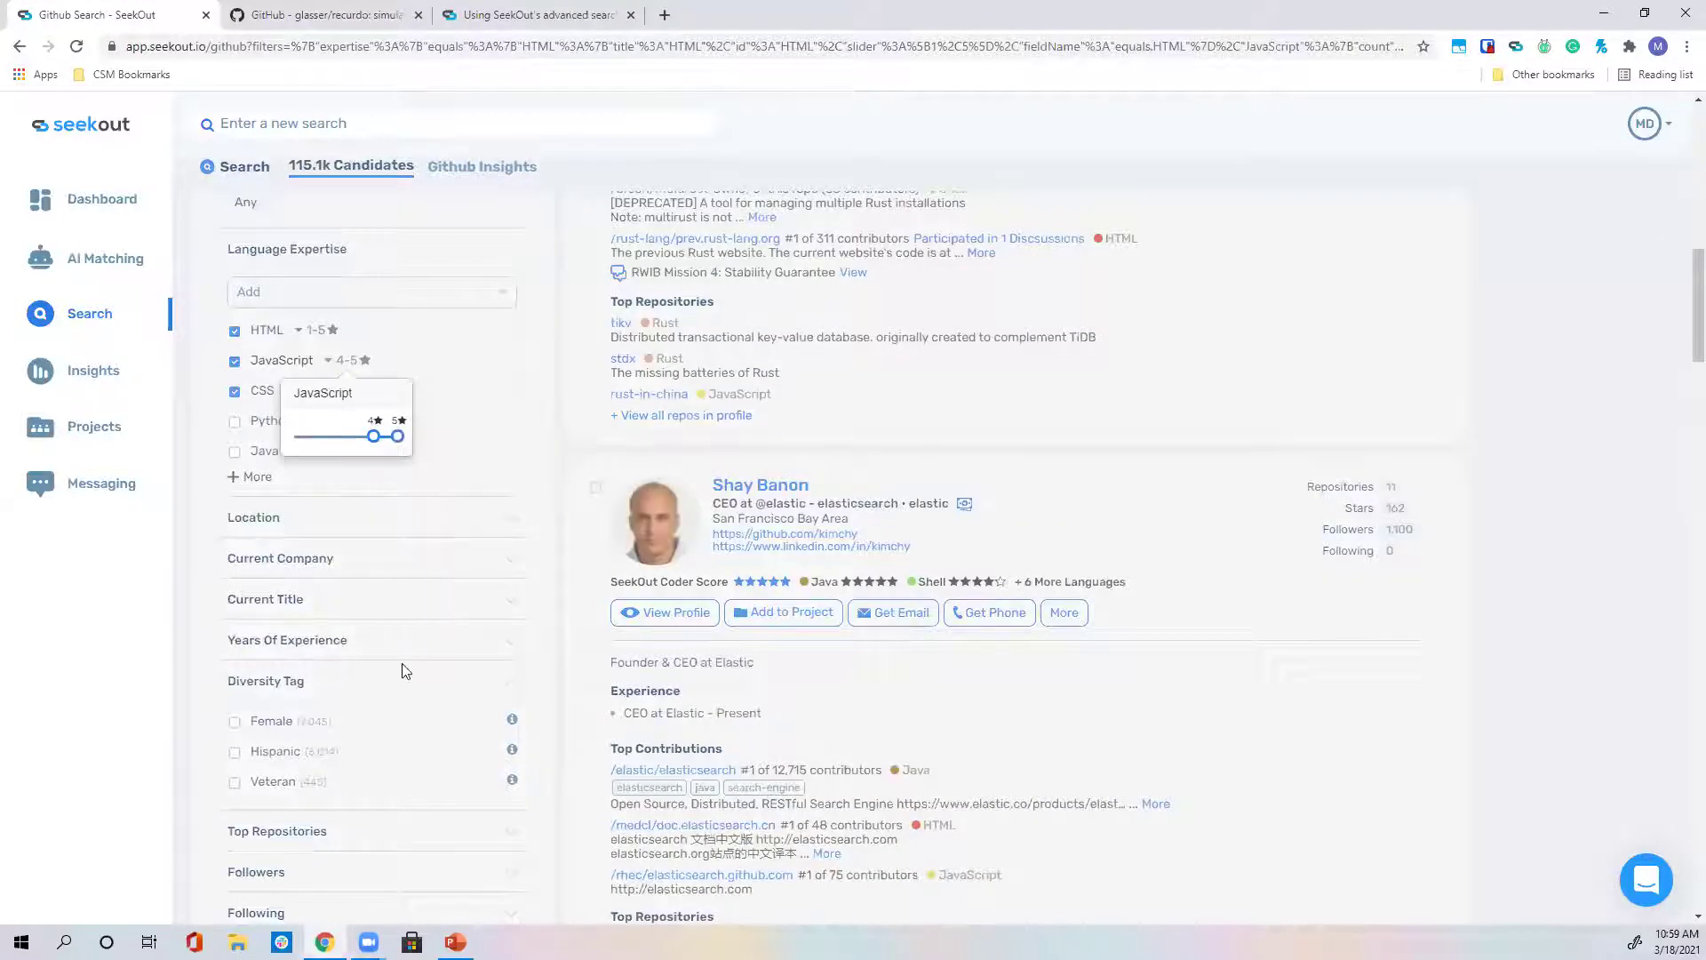
pyautogui.click(570, 478)
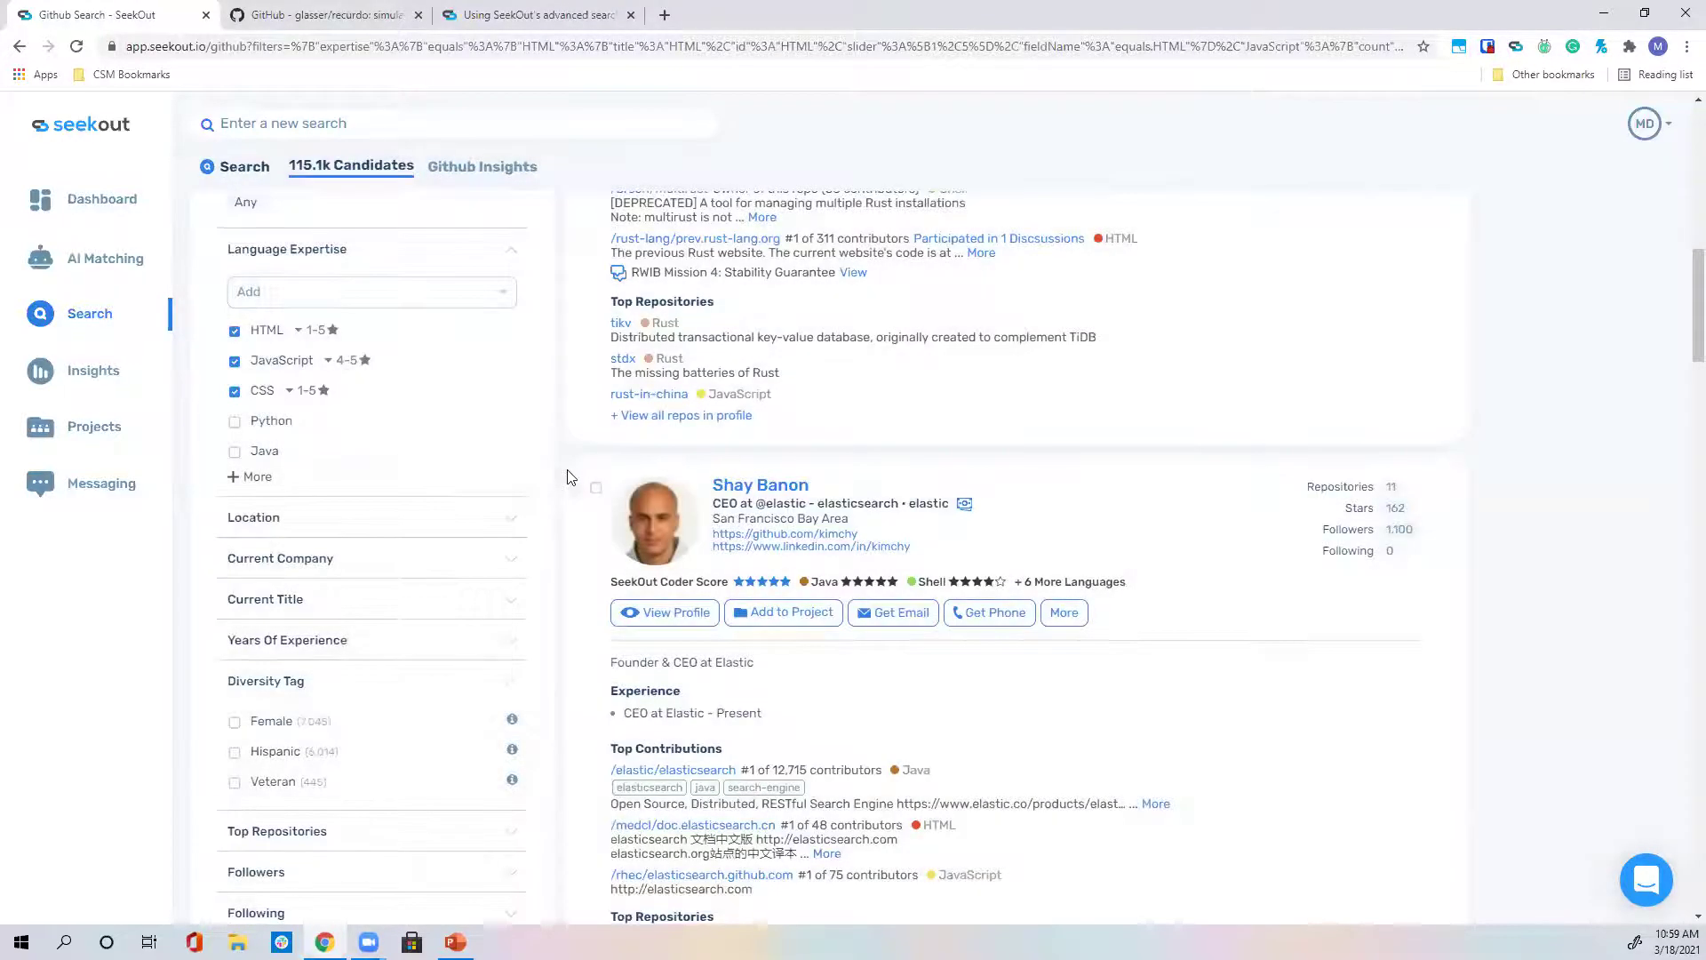
# Restrict the diversity tag to Female candidates.
pyautogui.scroll(-1, 559, 507)
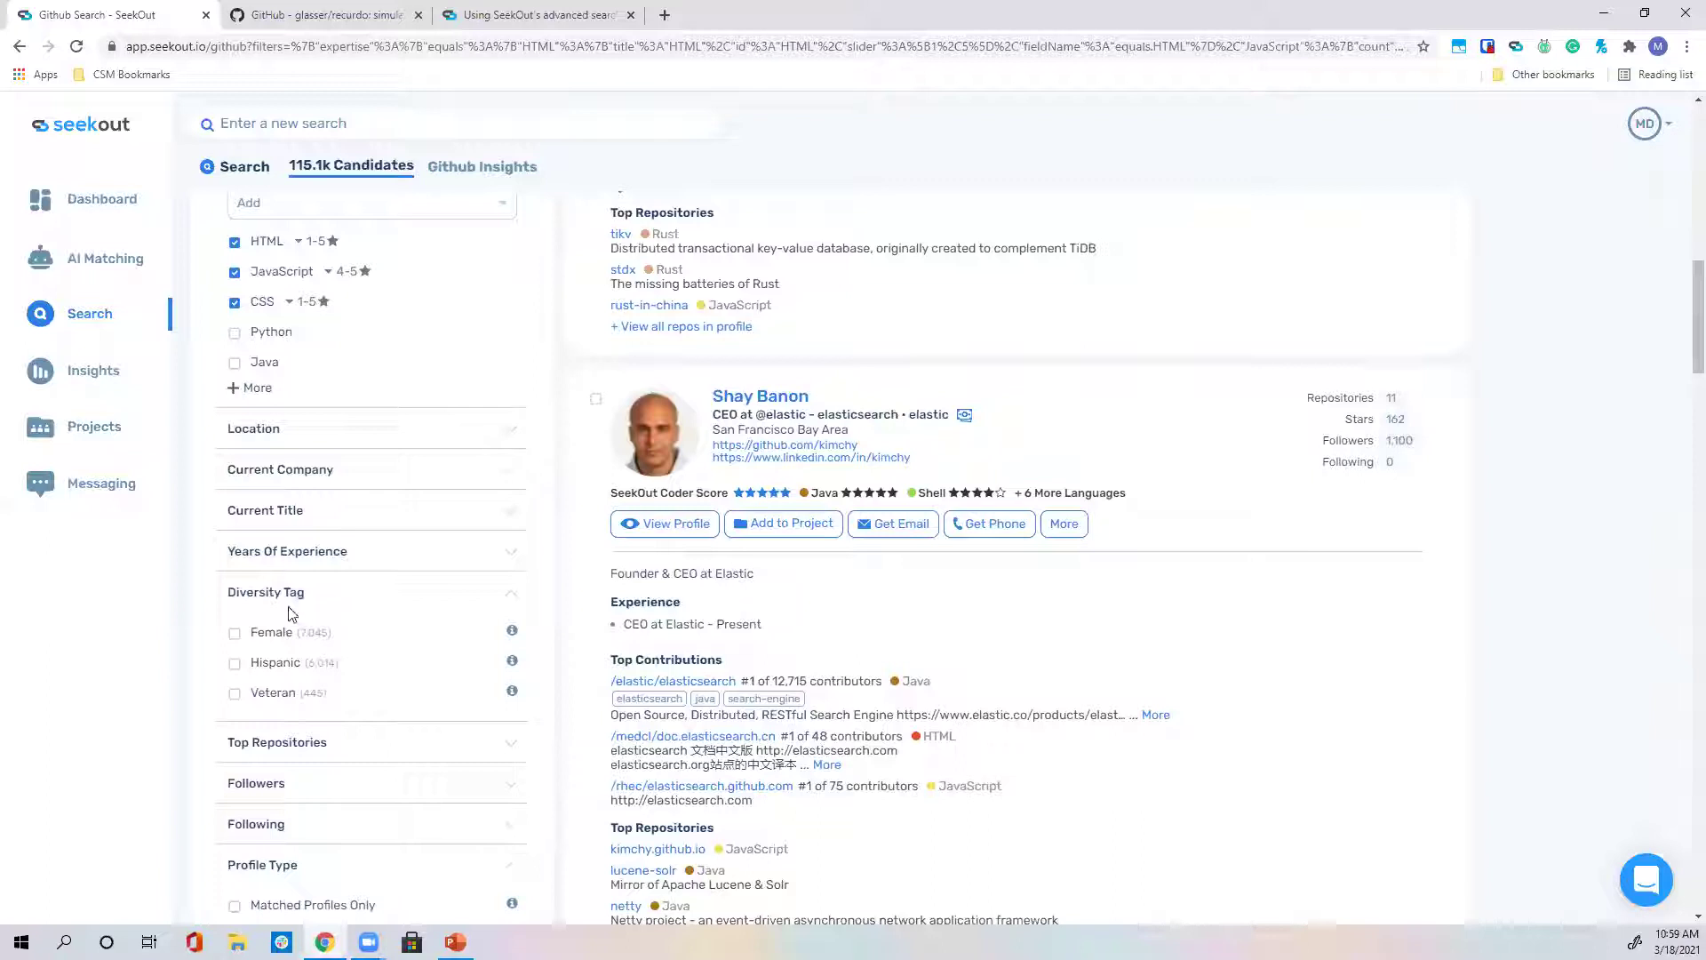
pyautogui.click(235, 635)
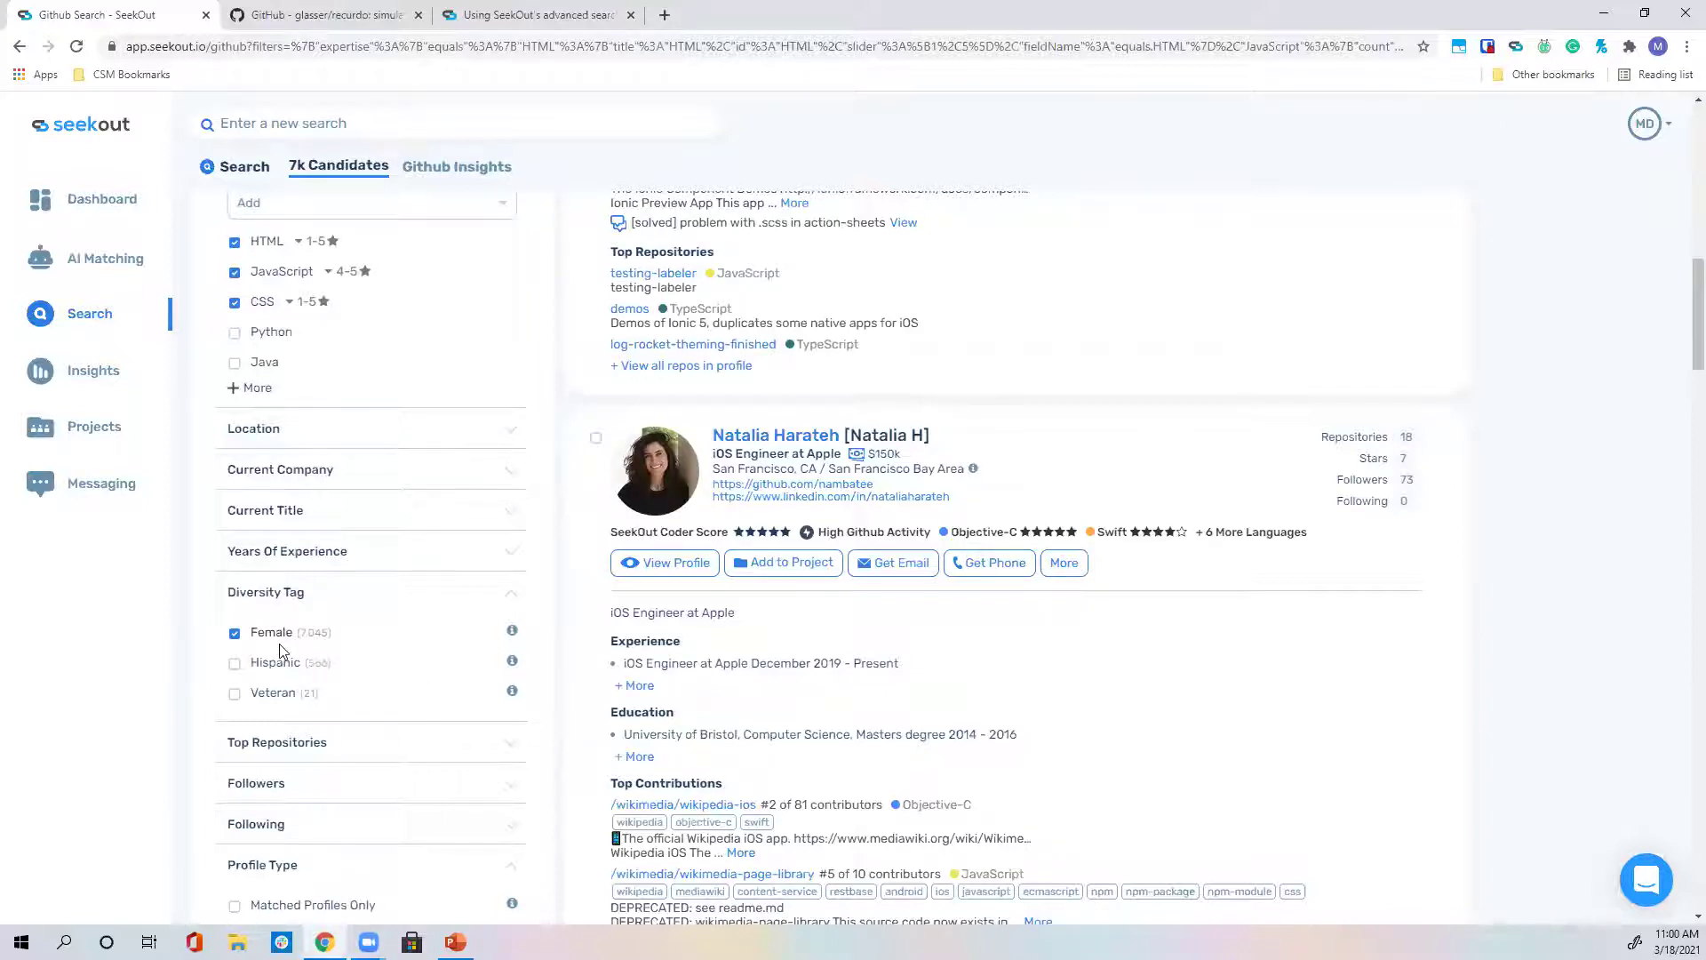
pyautogui.scroll(1, 284, 391)
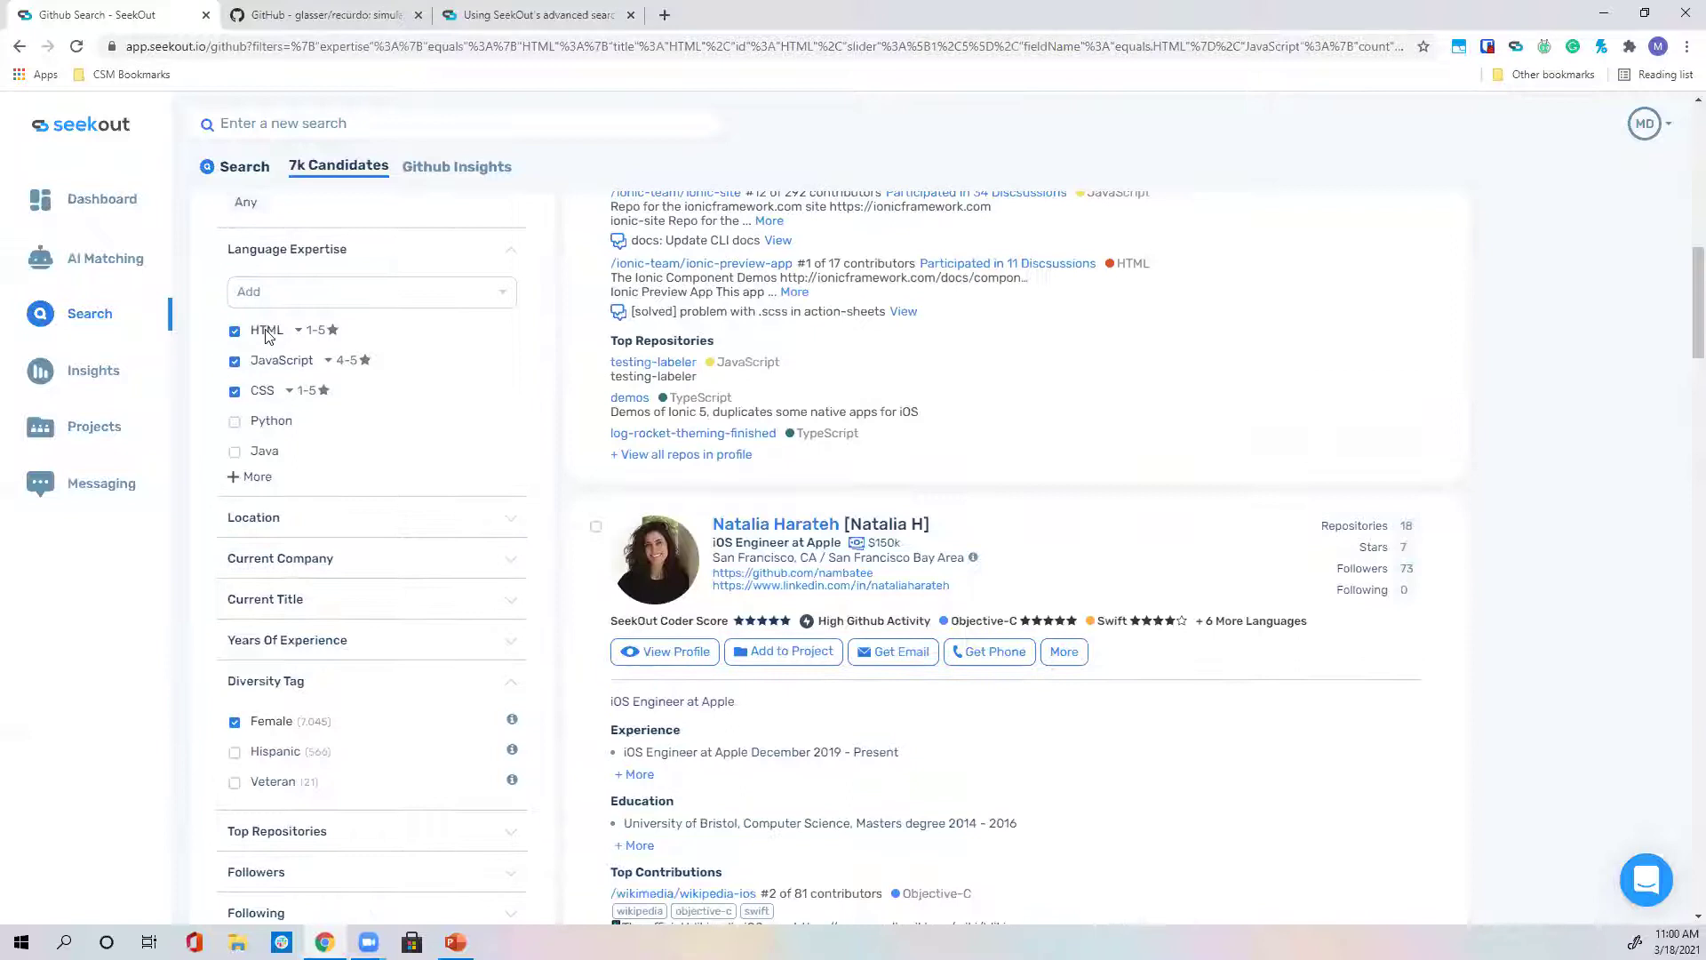
pyautogui.scroll(-1, 441, 589)
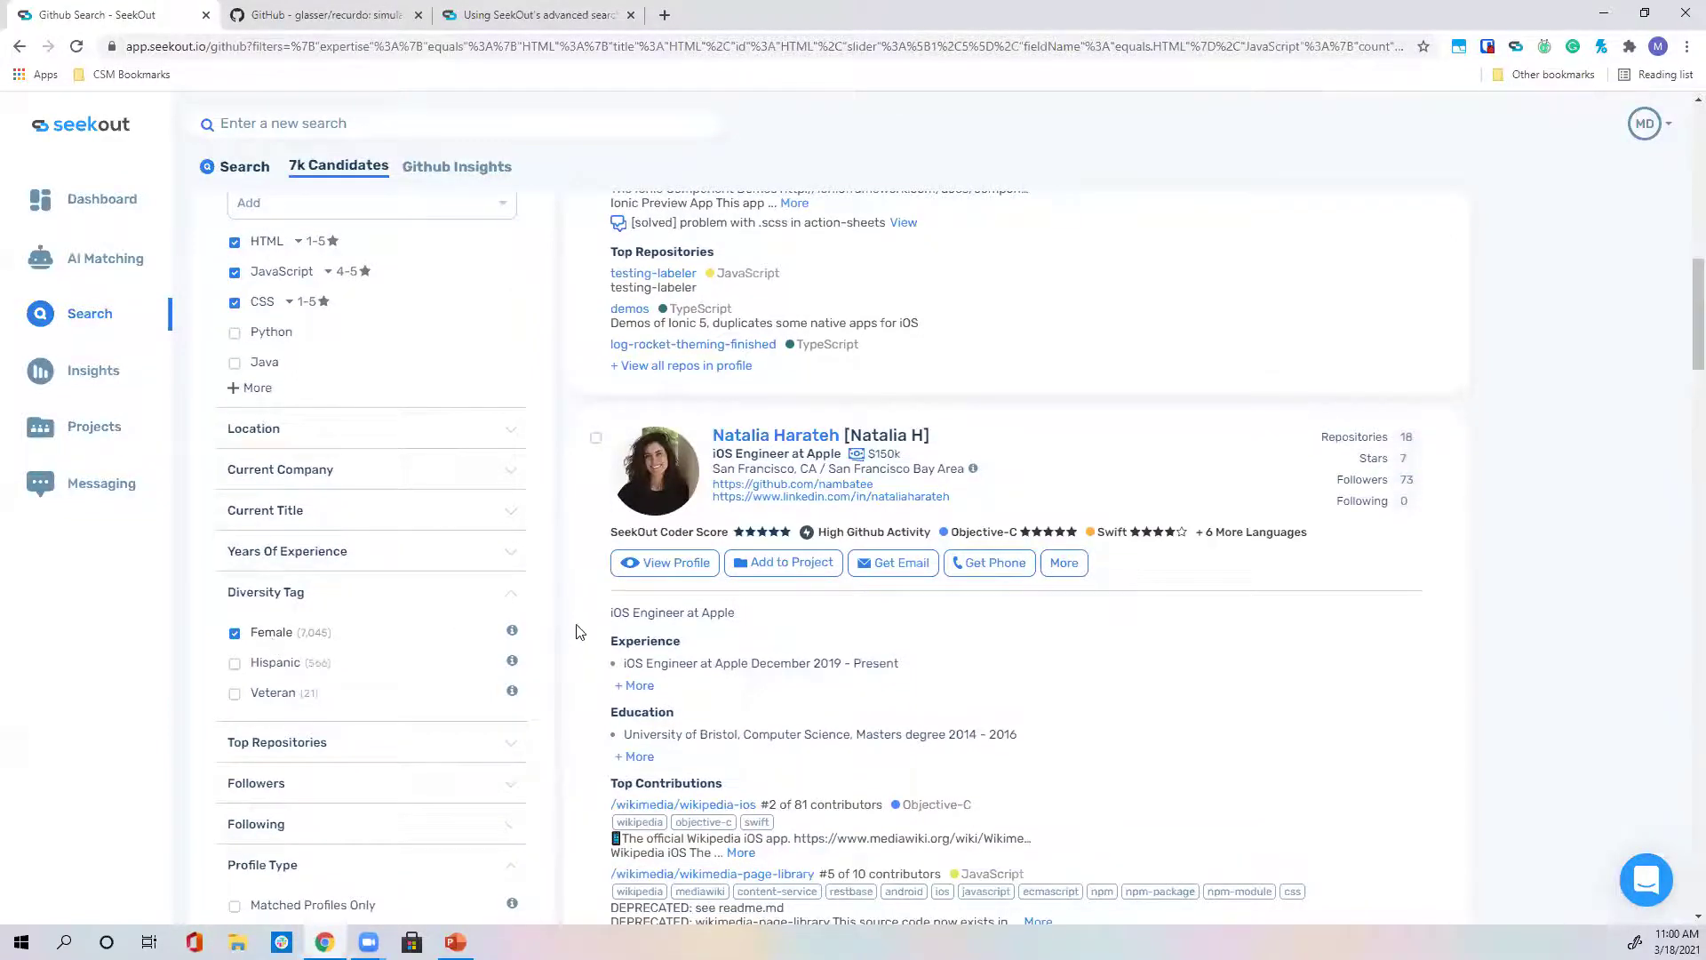
# Browse the candidates filtered by the Female tag and language expertise, examining their experience, top contributions and repositories.
pyautogui.scroll(6, 887, 583)
pyautogui.scroll(6, 887, 582)
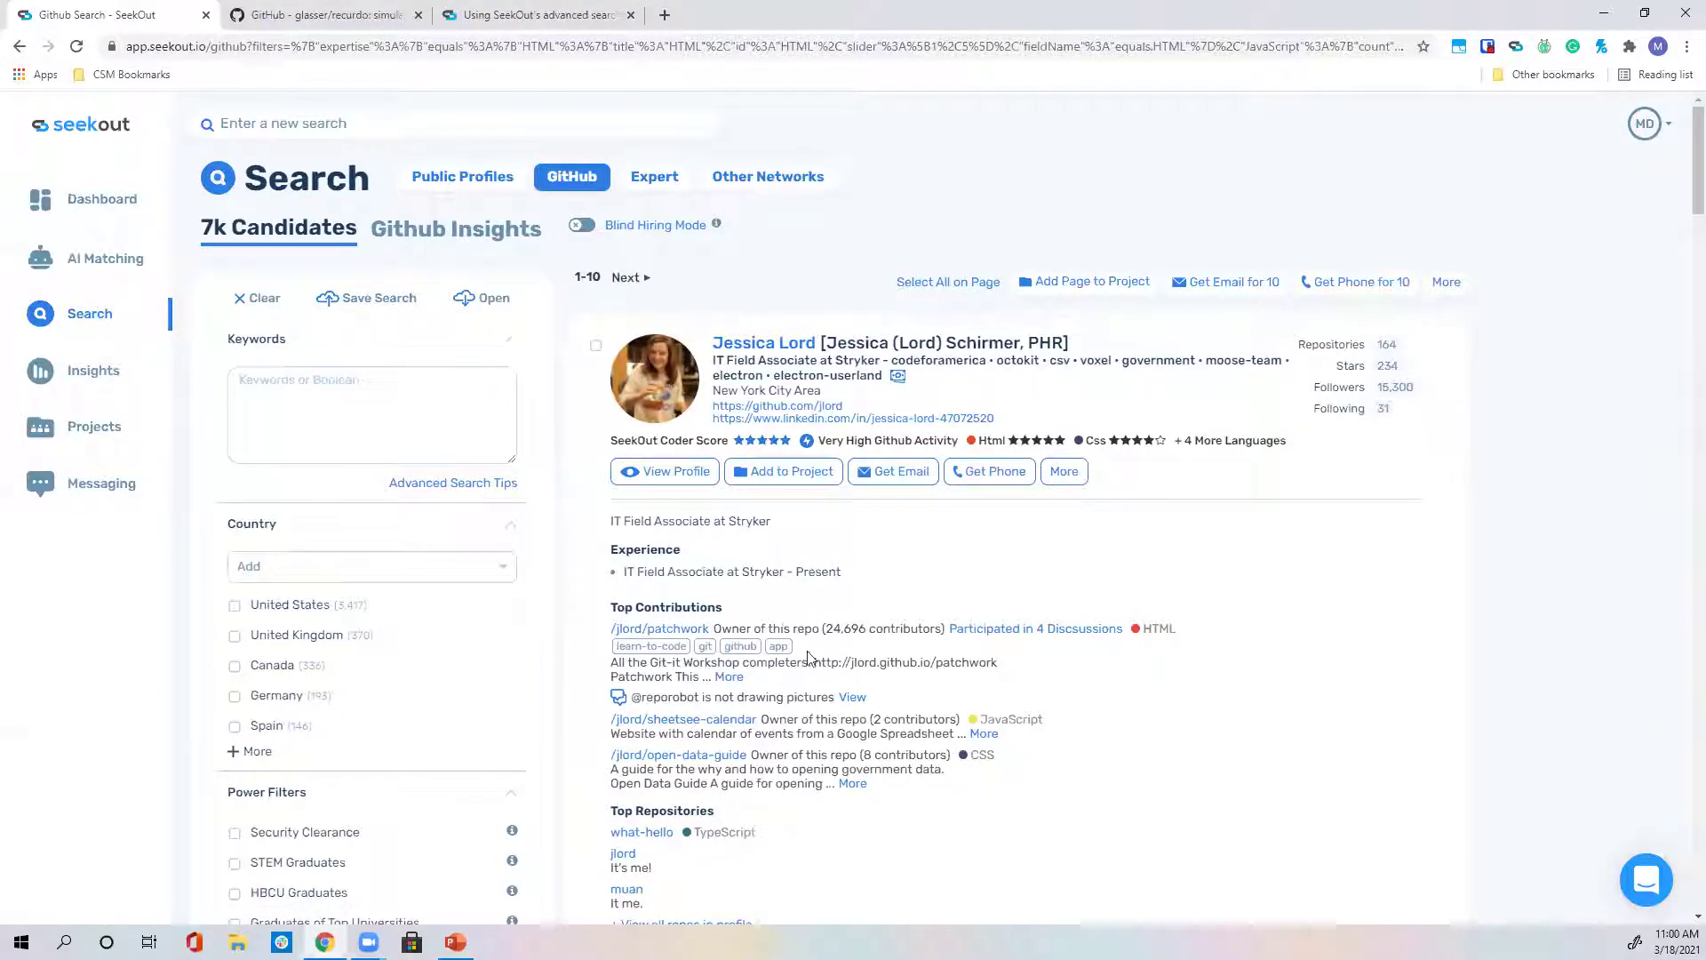
pyautogui.scroll(-10, 787, 689)
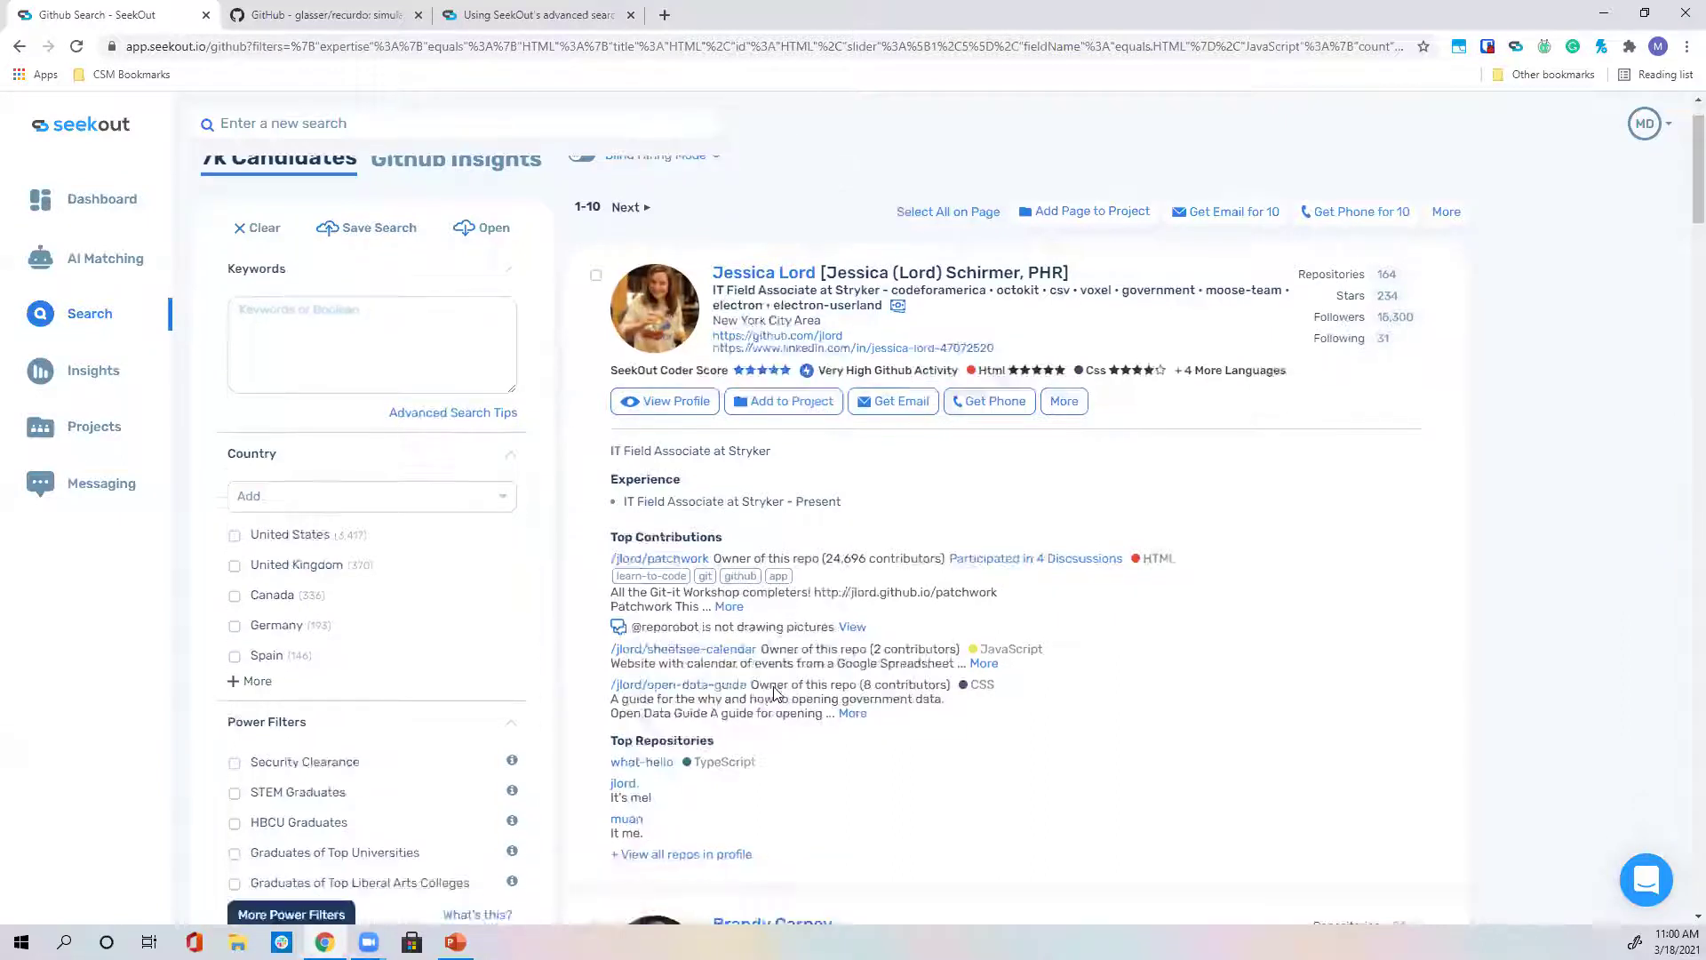
pyautogui.scroll(-3, 594, 727)
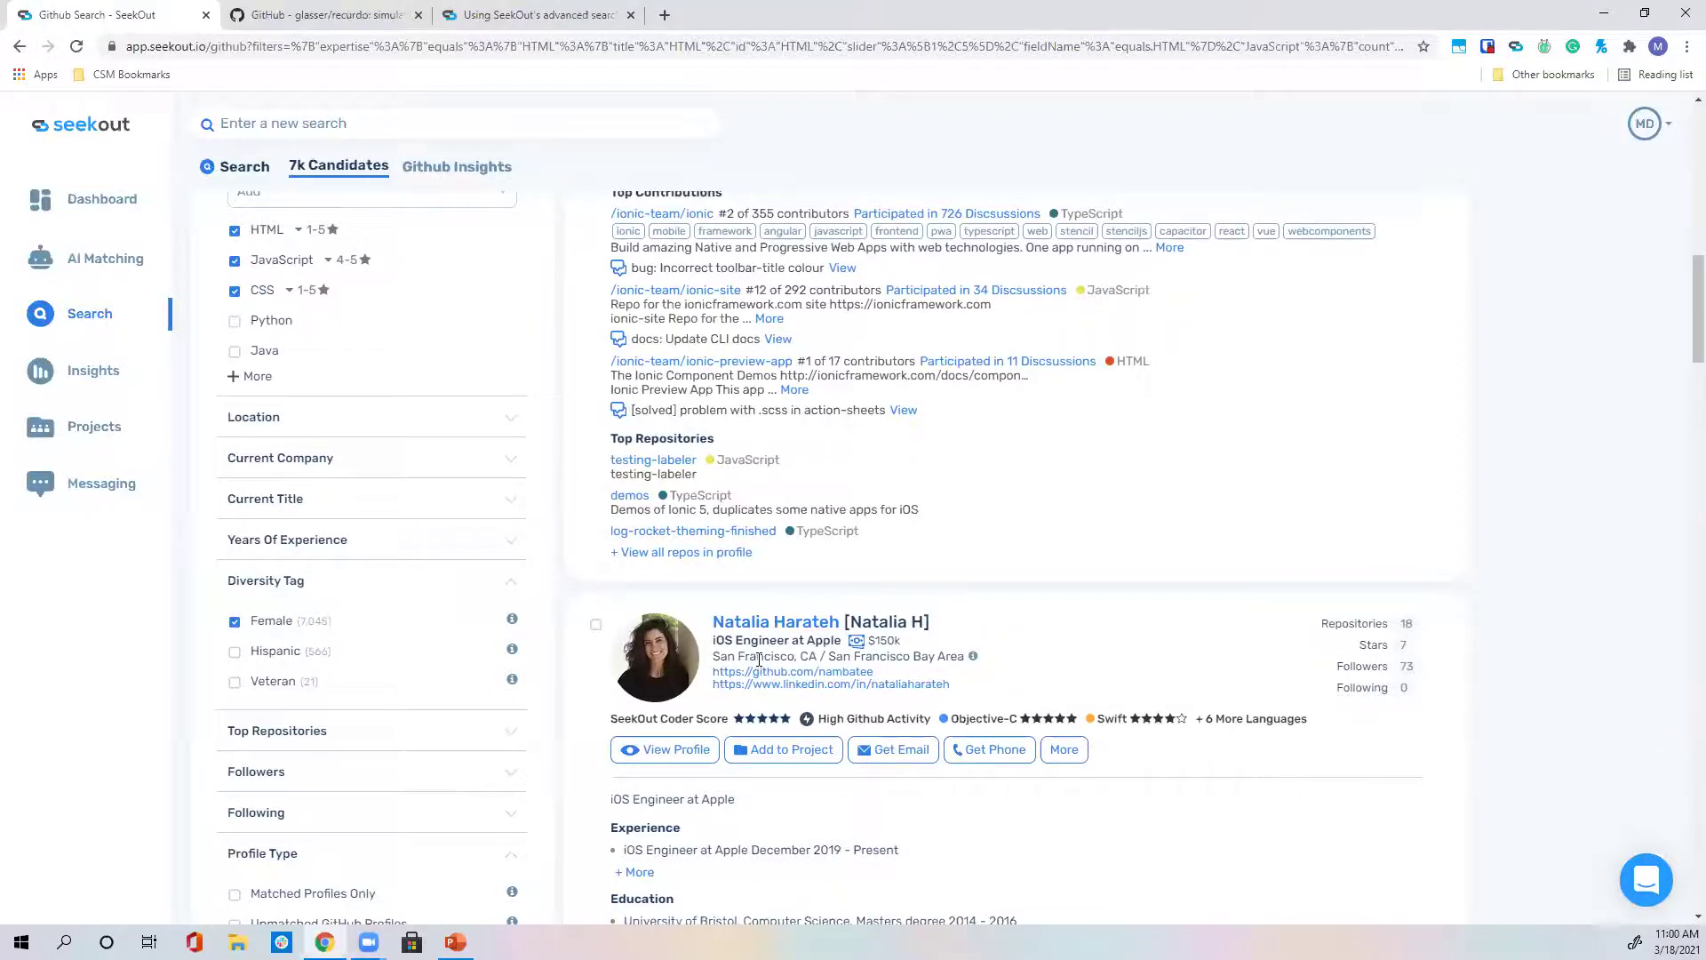
pyautogui.scroll(-5, 757, 659)
pyautogui.scroll(-6, 758, 659)
pyautogui.scroll(-10, 758, 660)
pyautogui.scroll(-8, 758, 659)
pyautogui.scroll(-9, 760, 659)
pyautogui.scroll(-10, 759, 665)
pyautogui.scroll(-12, 760, 665)
pyautogui.scroll(-3, 760, 666)
pyautogui.scroll(19, 757, 673)
pyautogui.scroll(20, 753, 678)
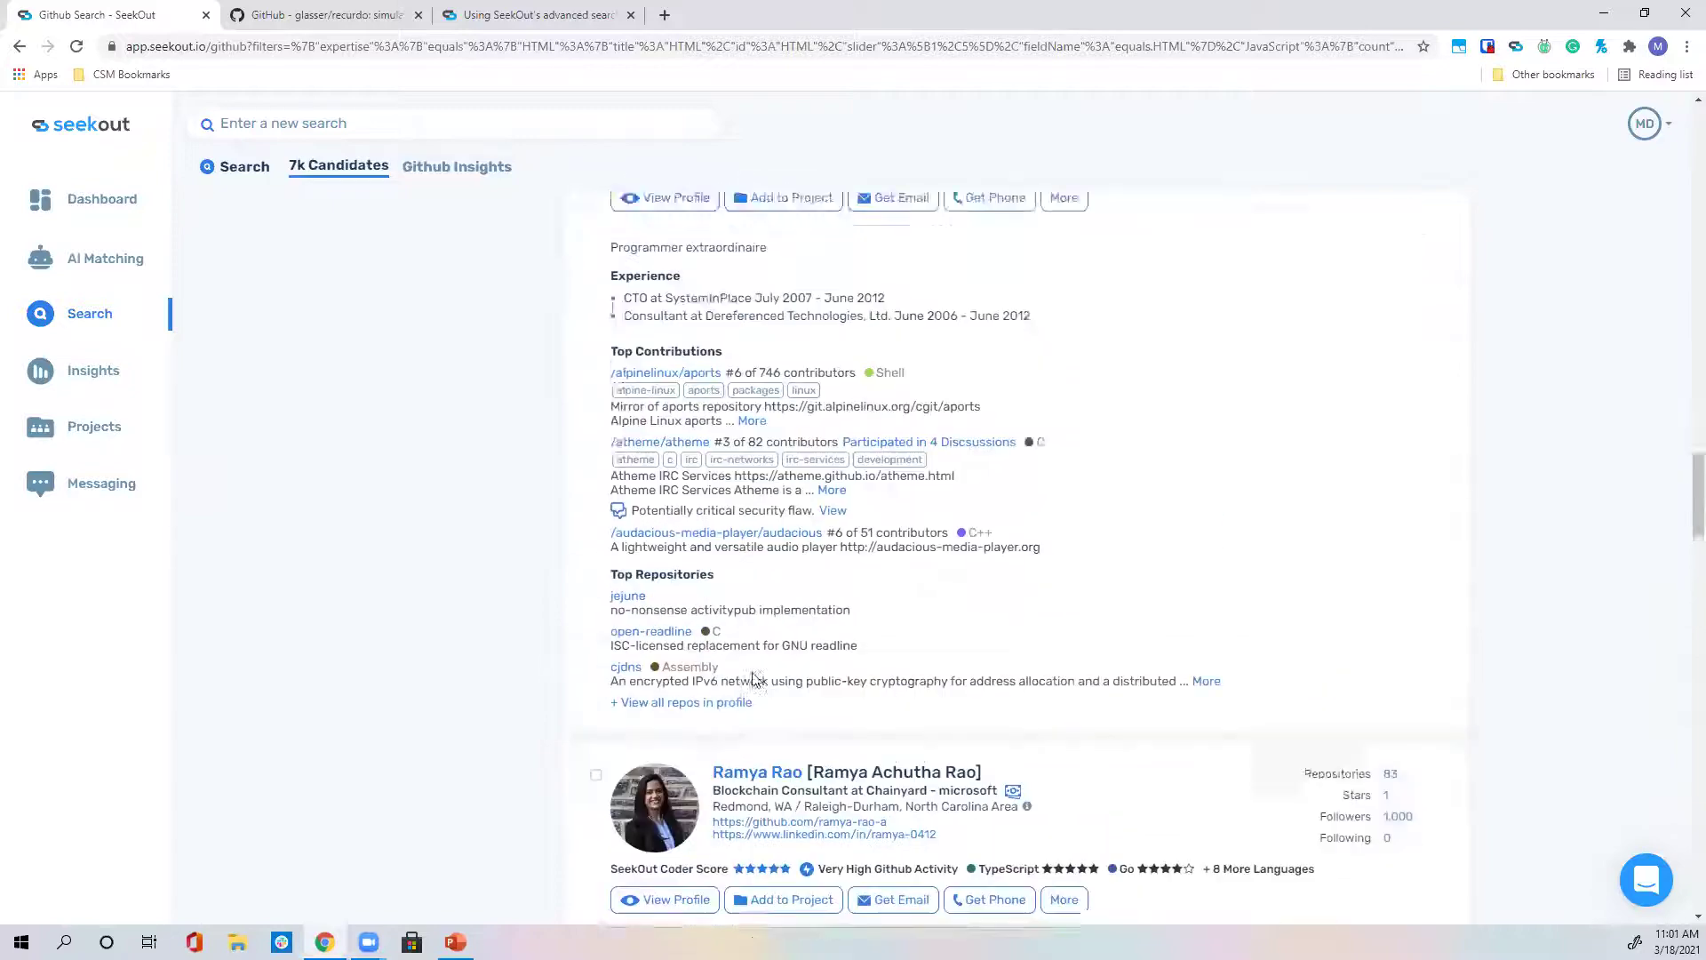
pyautogui.scroll(20, 753, 677)
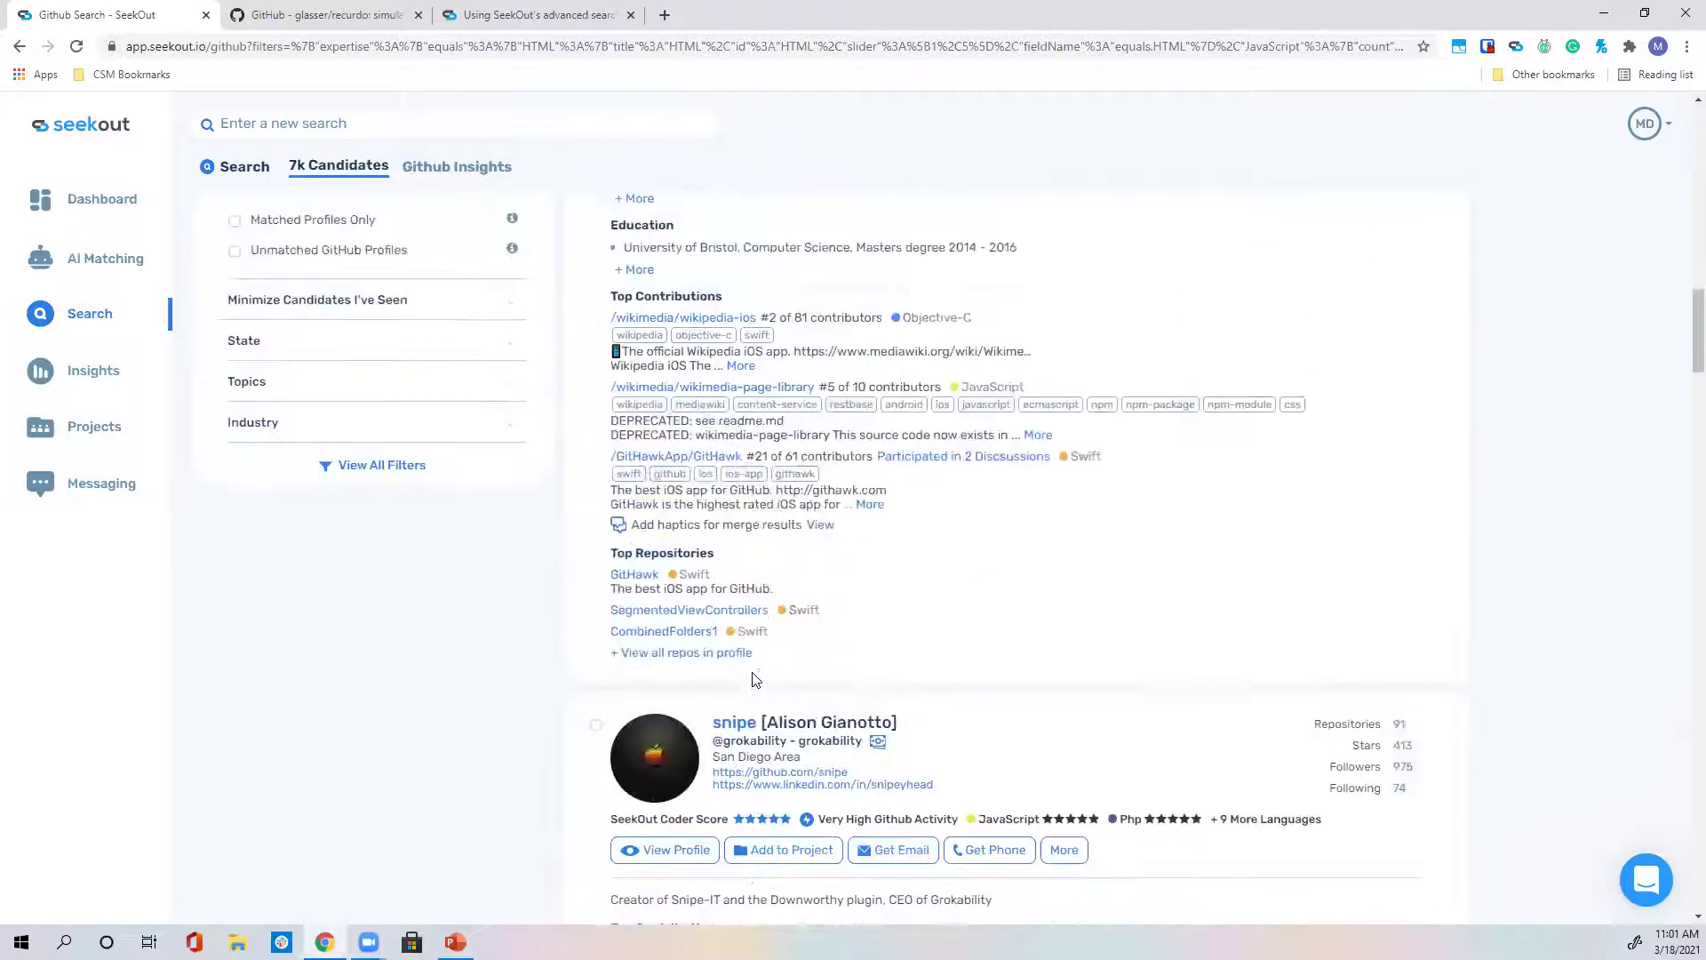
pyautogui.scroll(8, 755, 680)
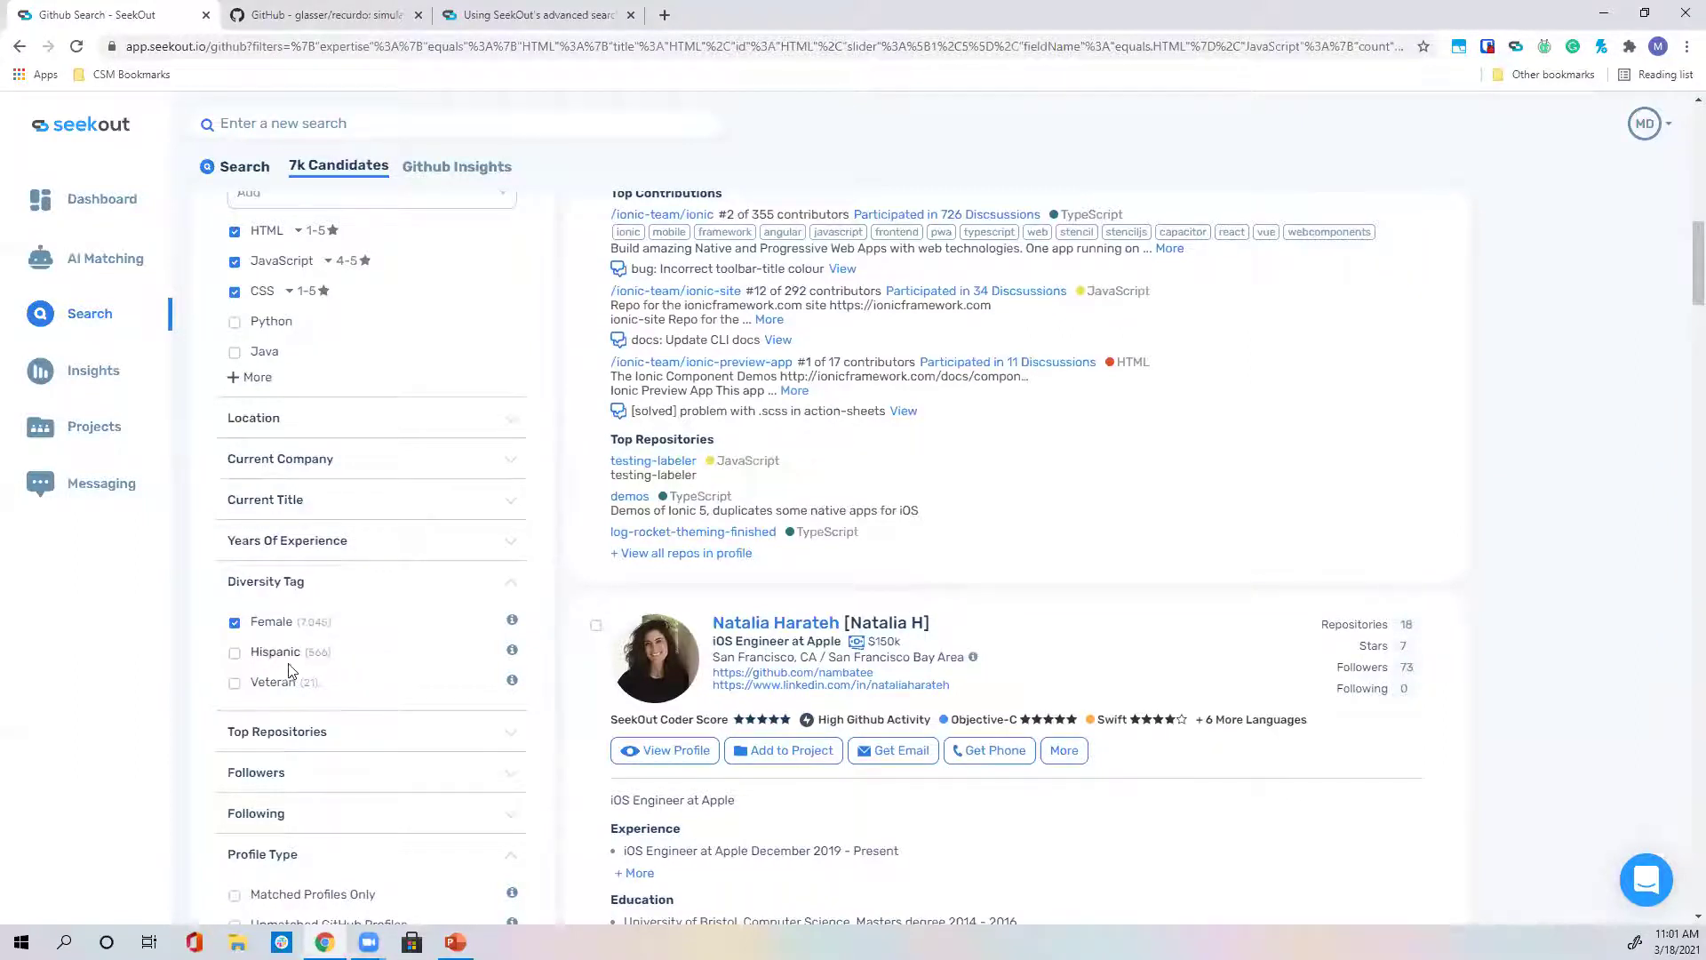
# Add the Hispanic diversity tag to the Female one, try matching either tag, and require candidates to have both tags again.
pyautogui.click(234, 654)
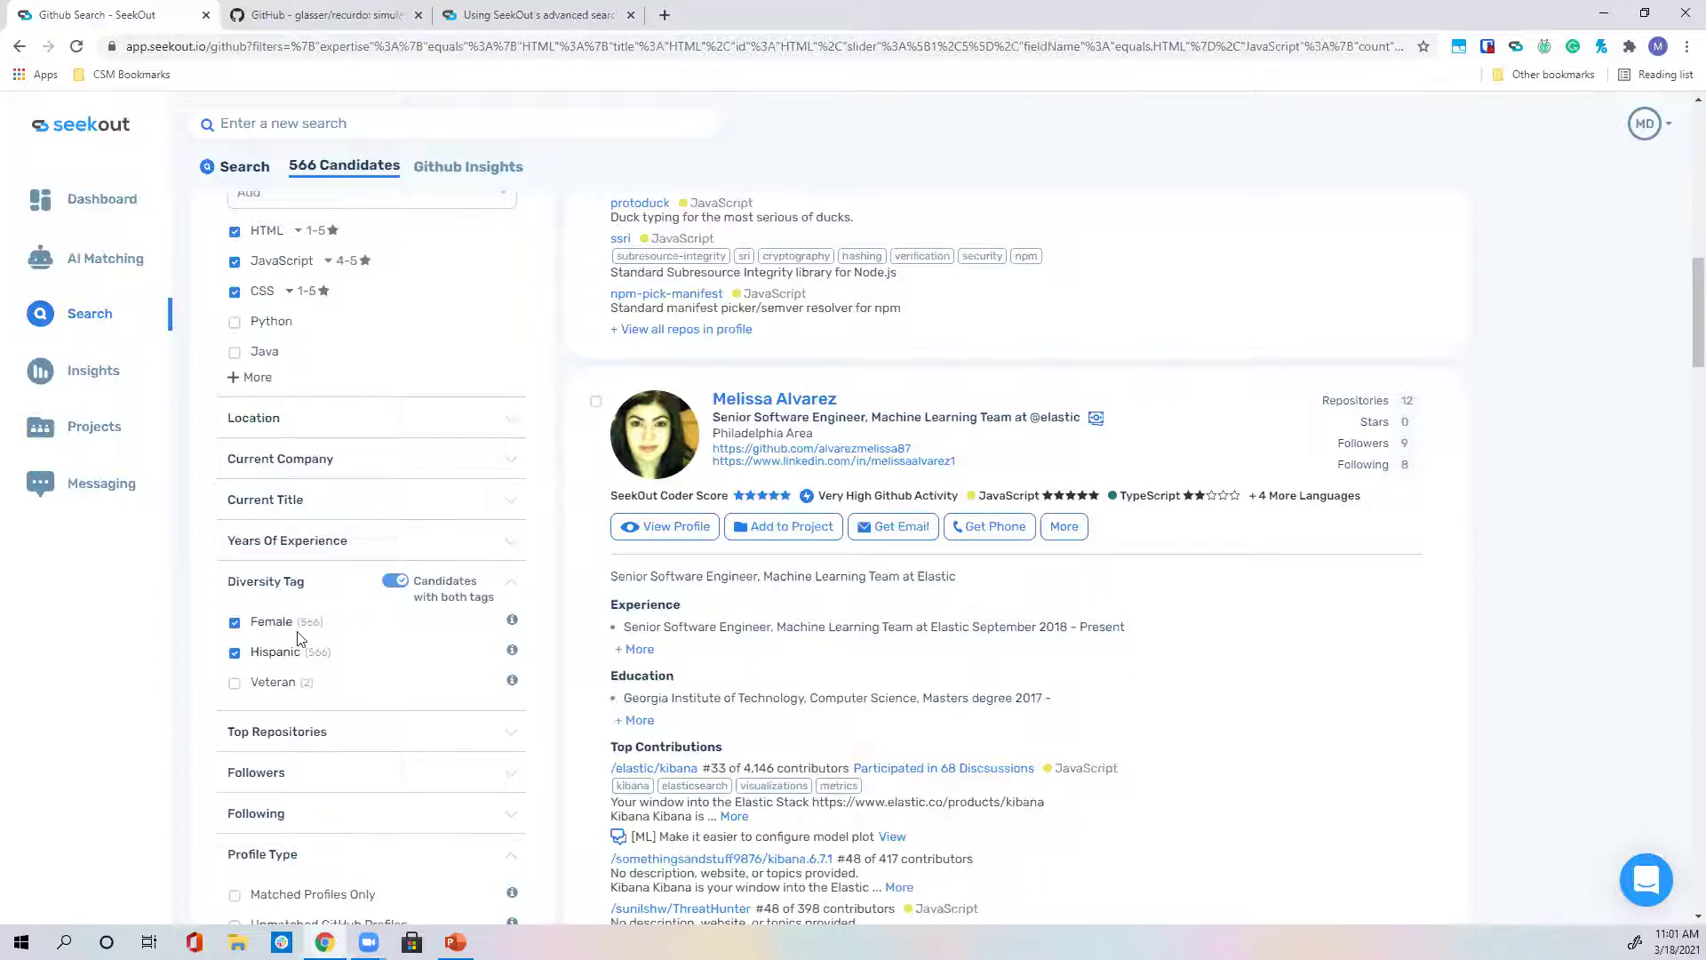
pyautogui.click(395, 581)
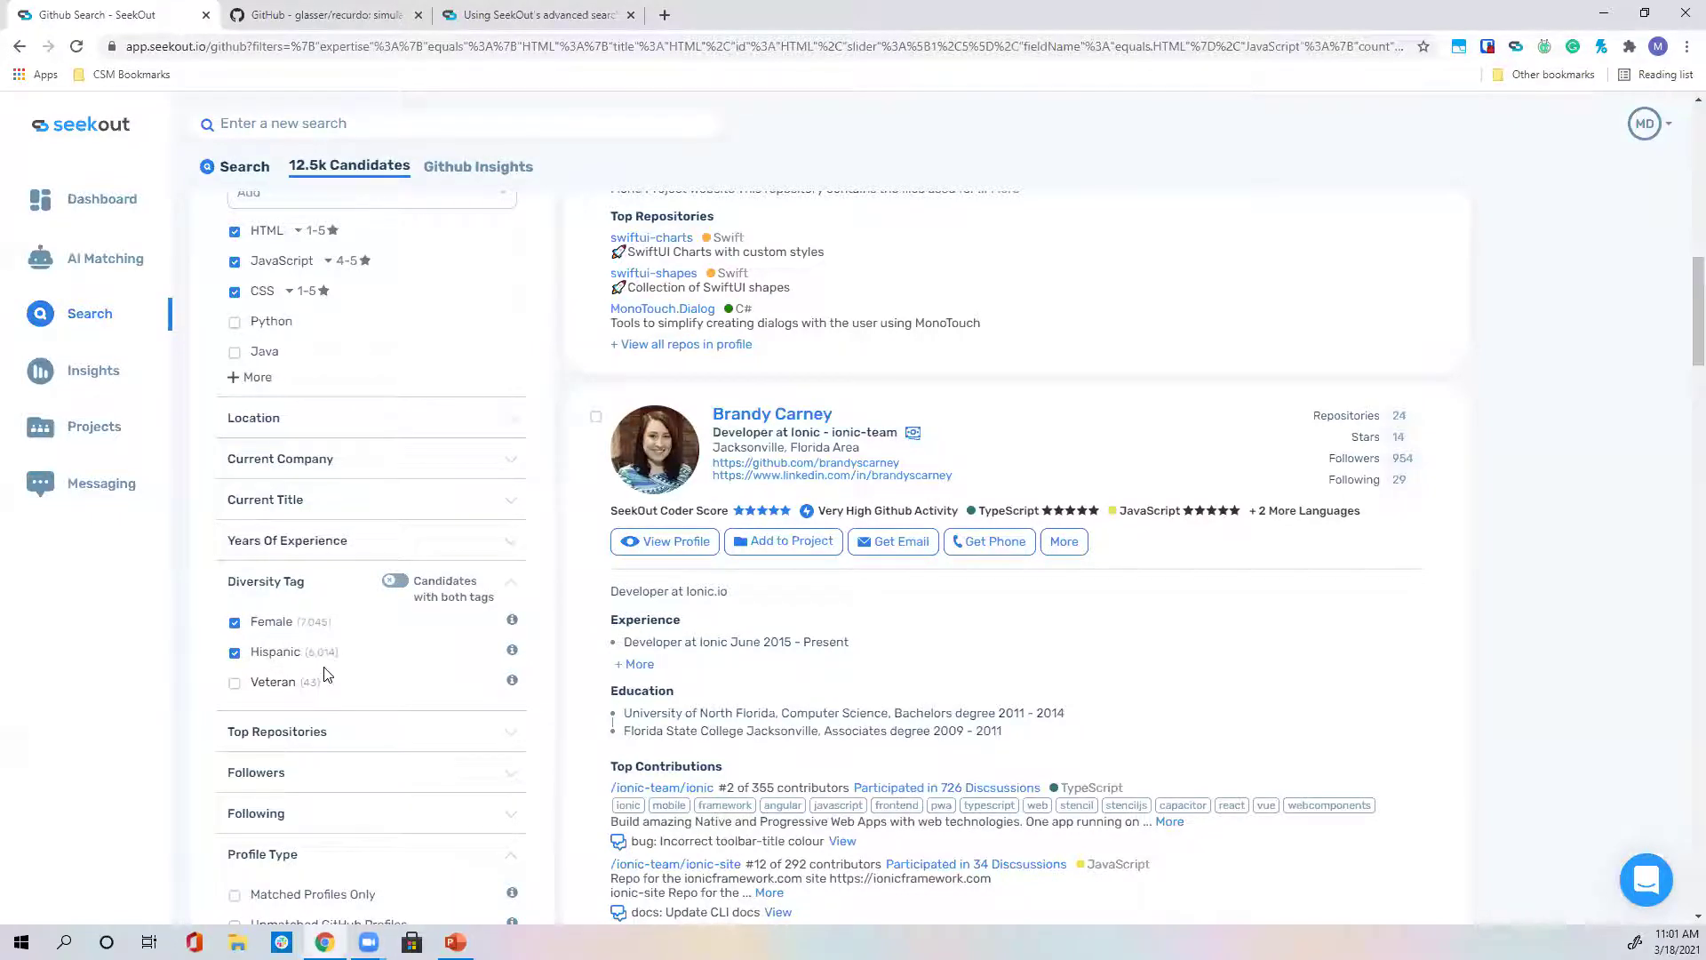
pyautogui.scroll(-1, 325, 675)
pyautogui.click(397, 493)
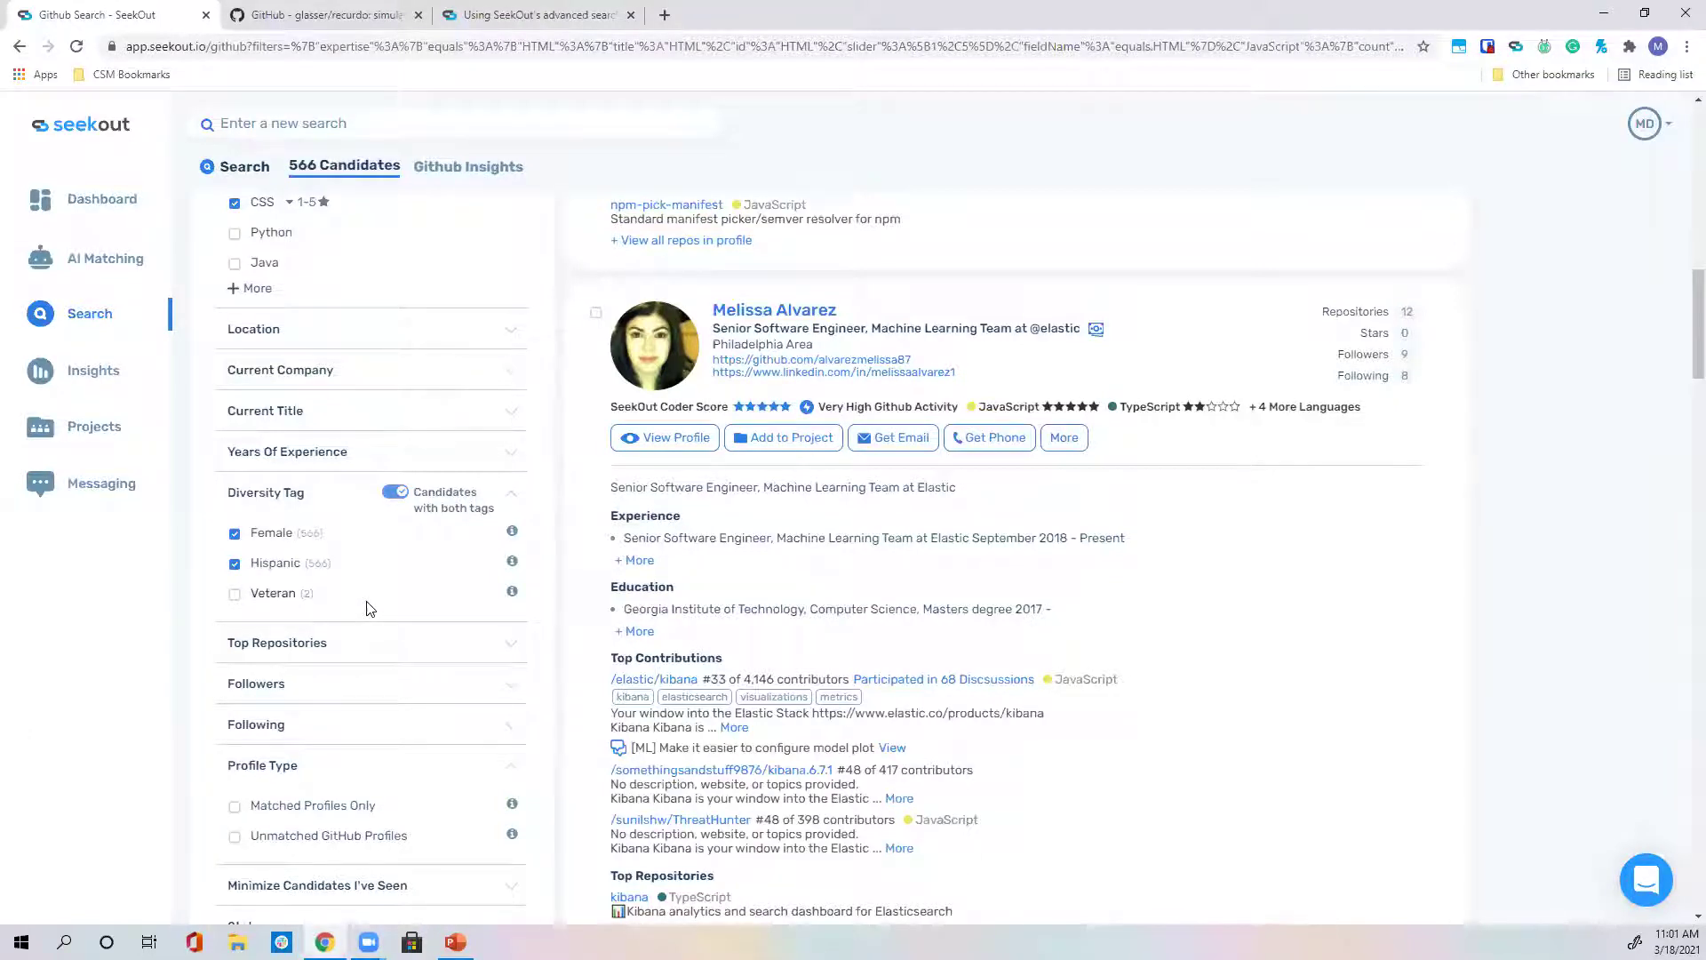
# Expand the Top Repositories filter to show its options.
pyautogui.click(348, 653)
pyautogui.scroll(-2, 317, 545)
pyautogui.scroll(-5, 324, 711)
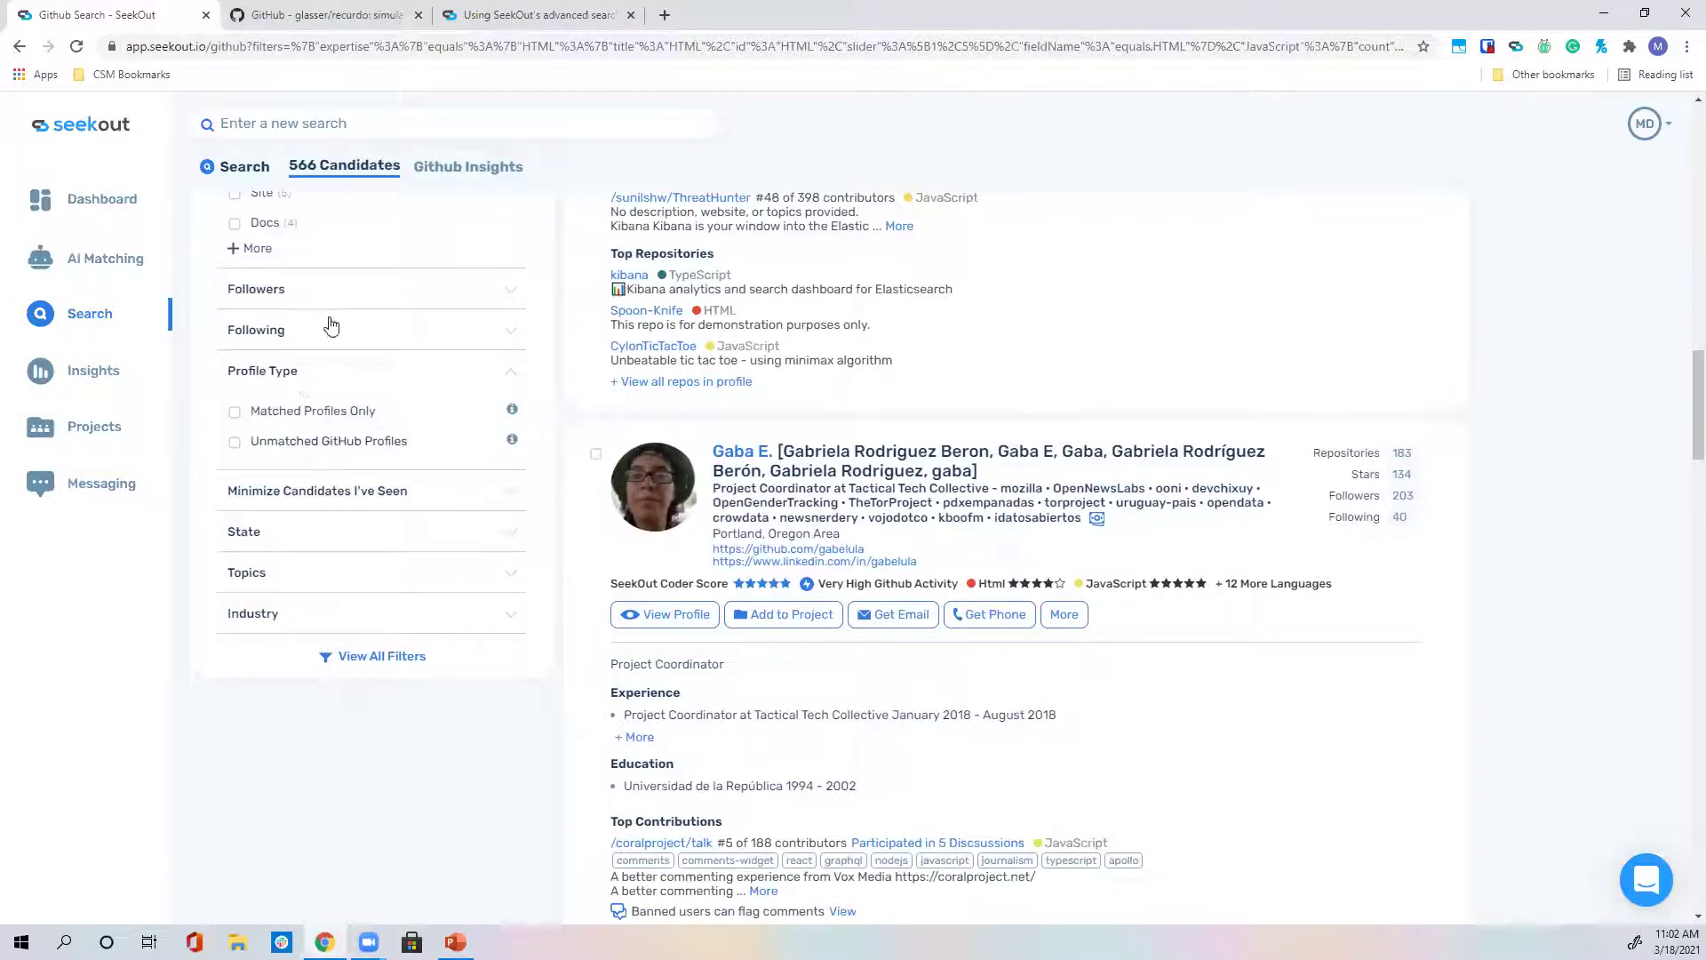
# Open the customization of all available filters and add Past Company to the default filter set.
pyautogui.click(409, 659)
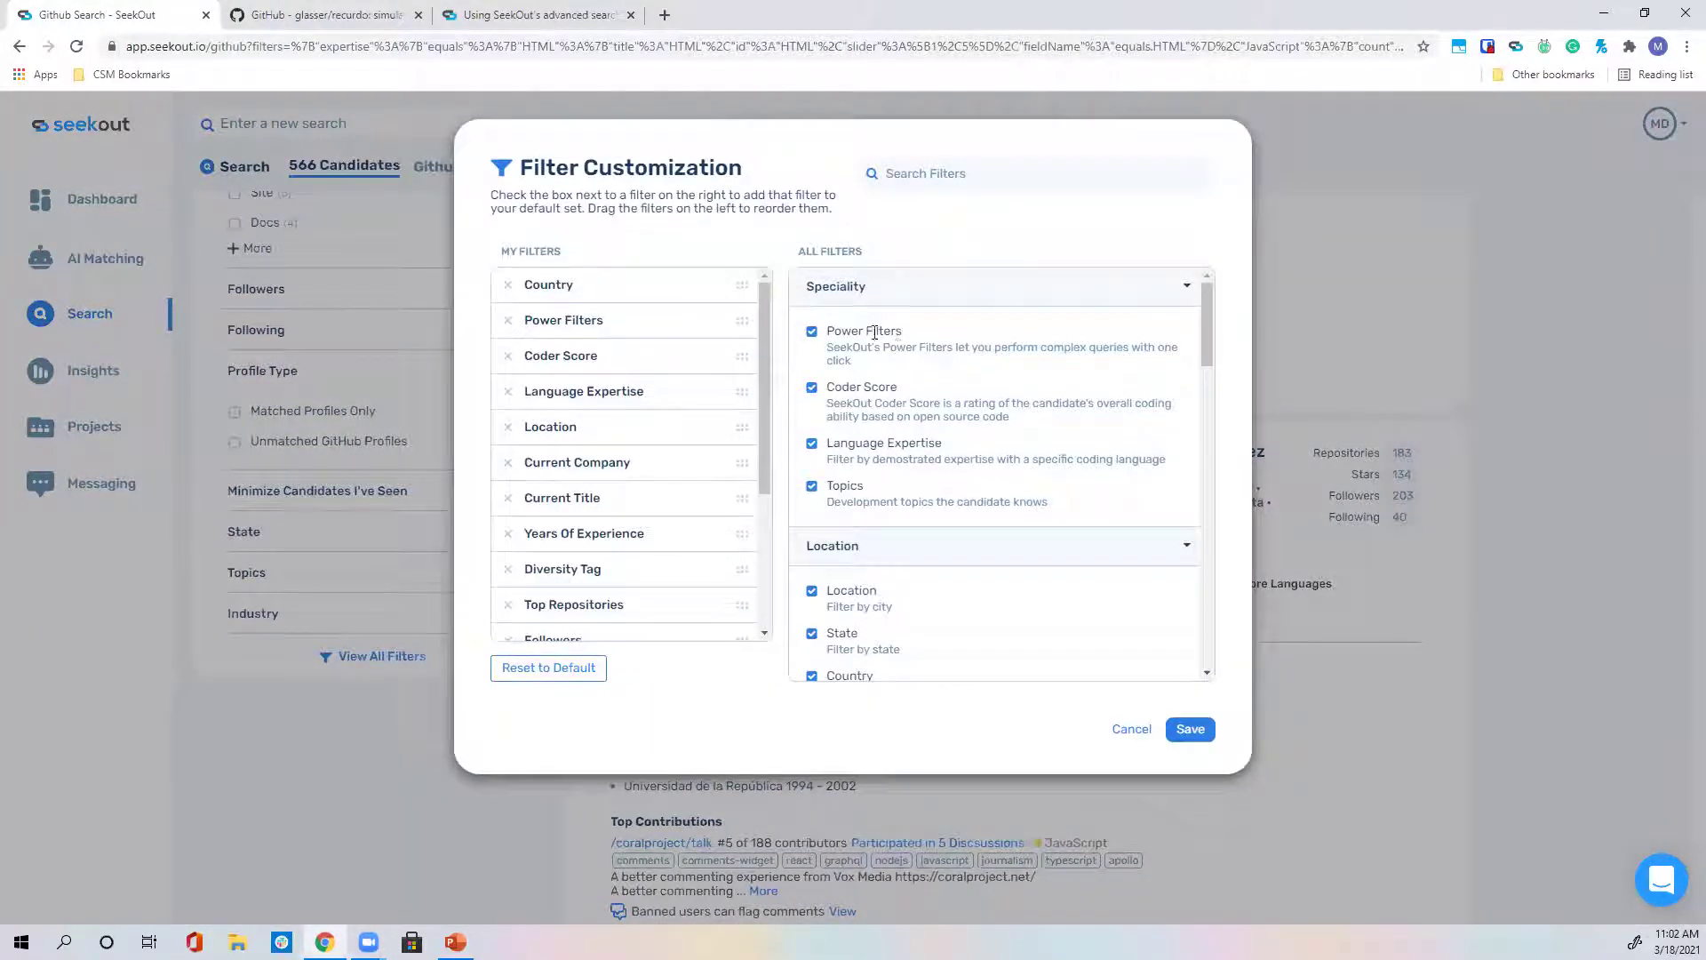
pyautogui.scroll(-6, 907, 371)
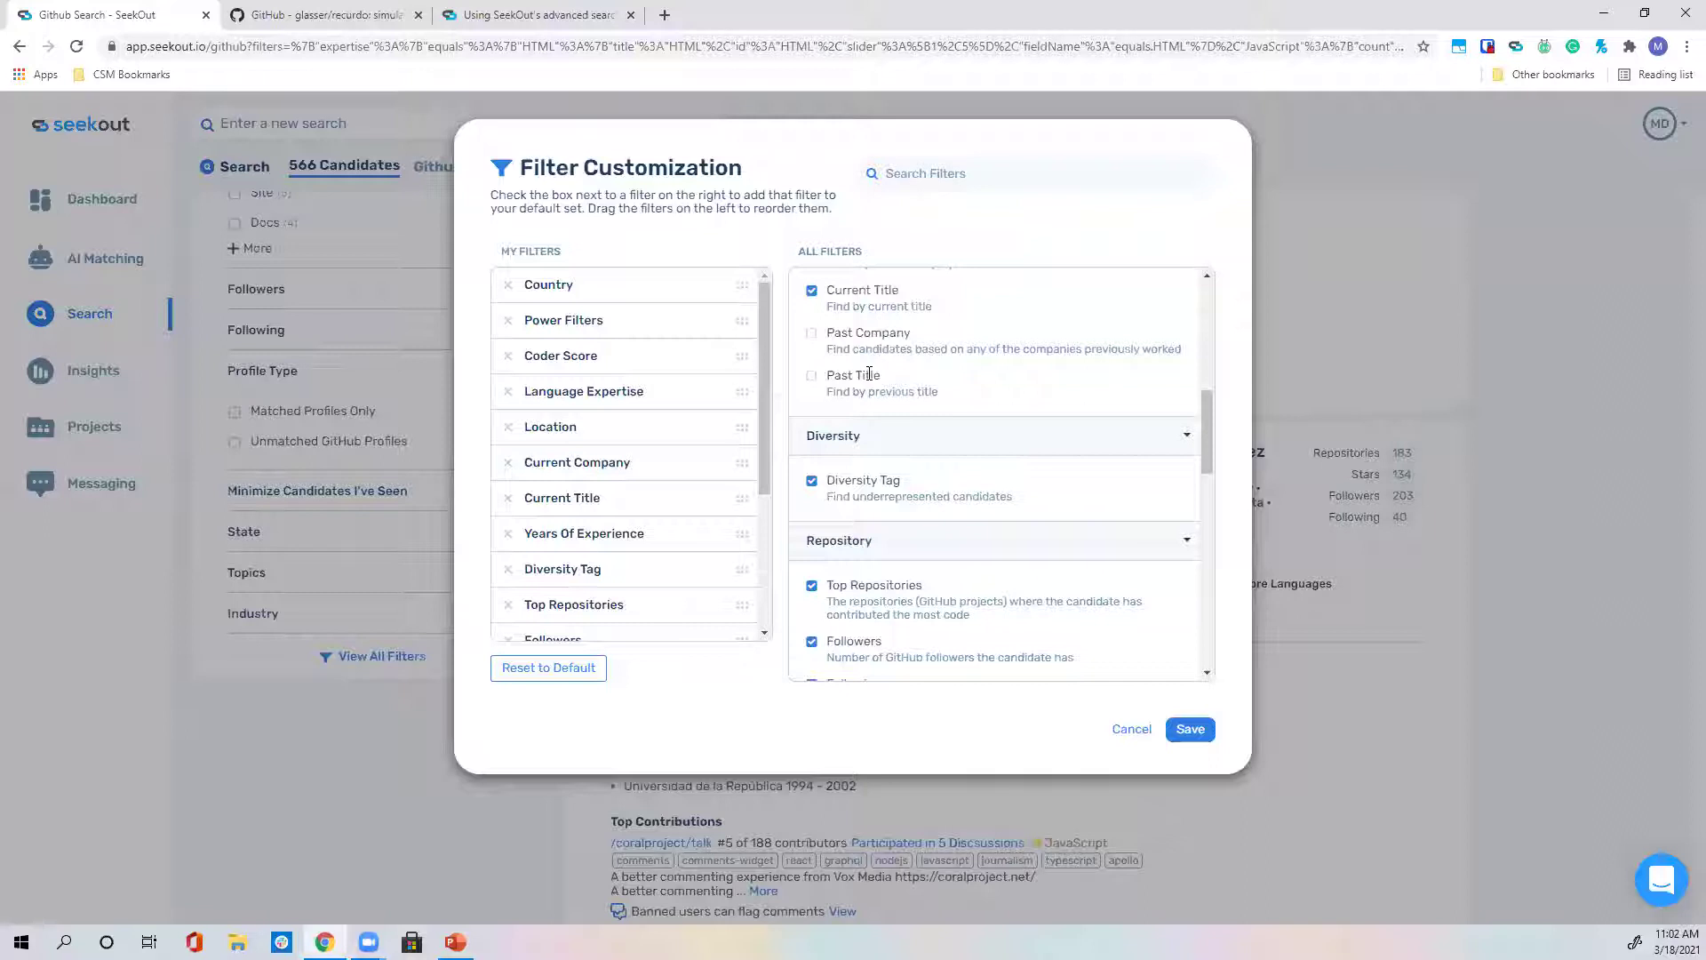
pyautogui.scroll(-2, 879, 400)
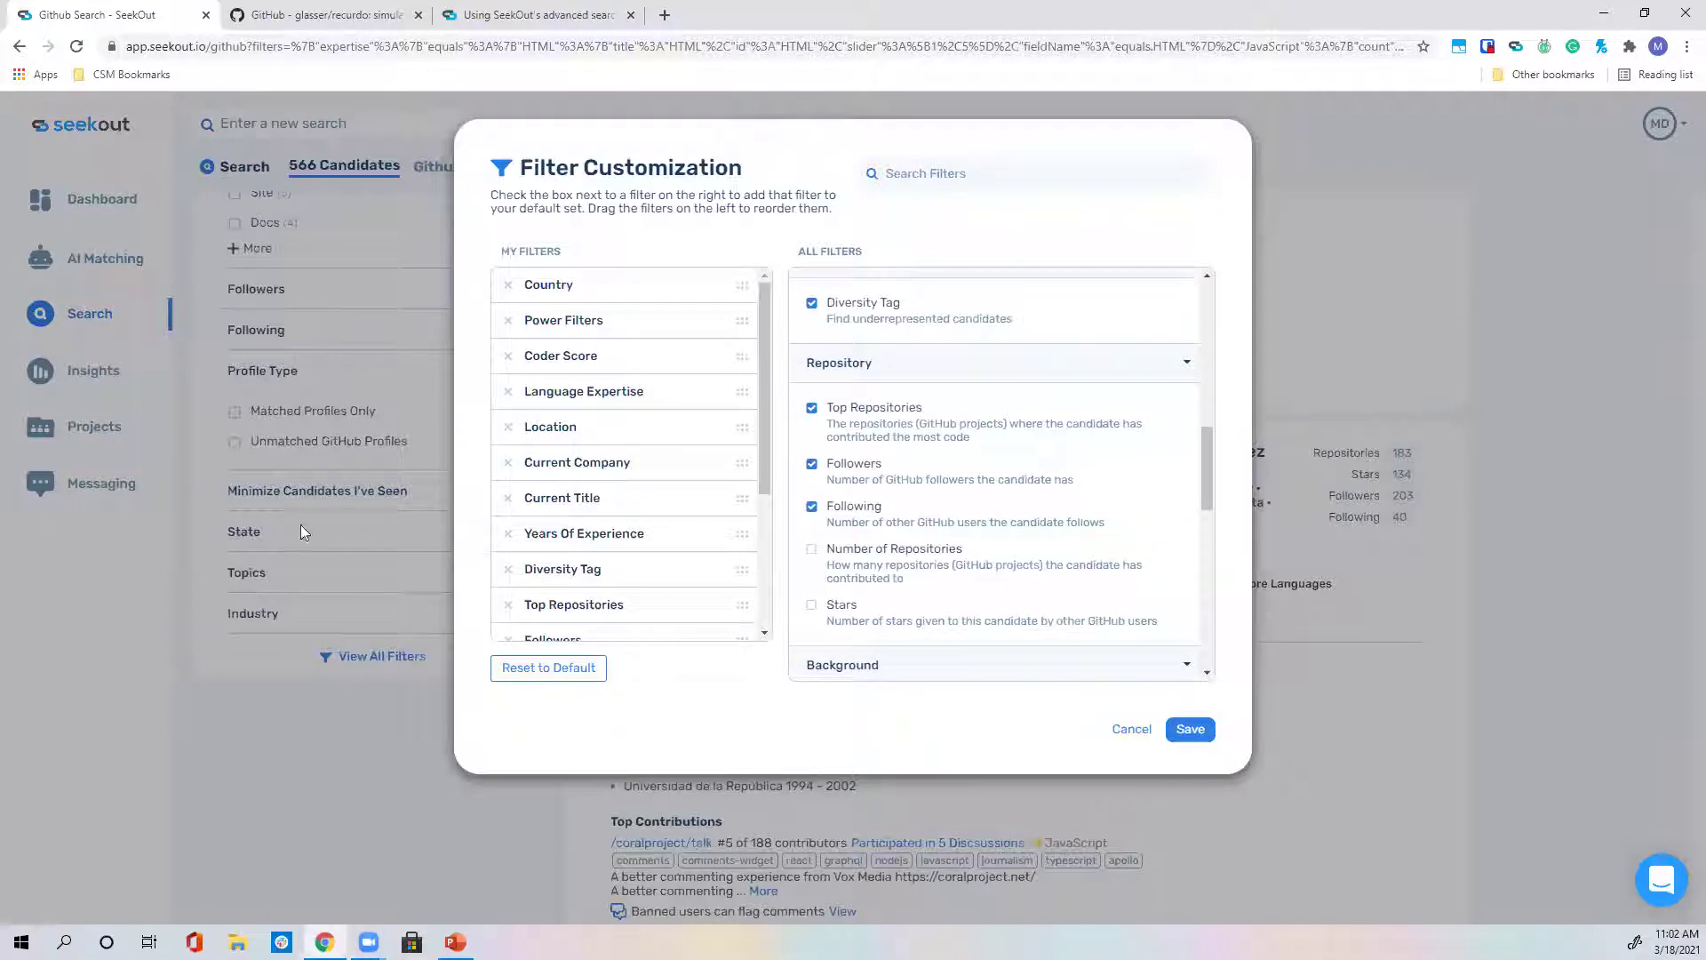
pyautogui.scroll(2, 906, 471)
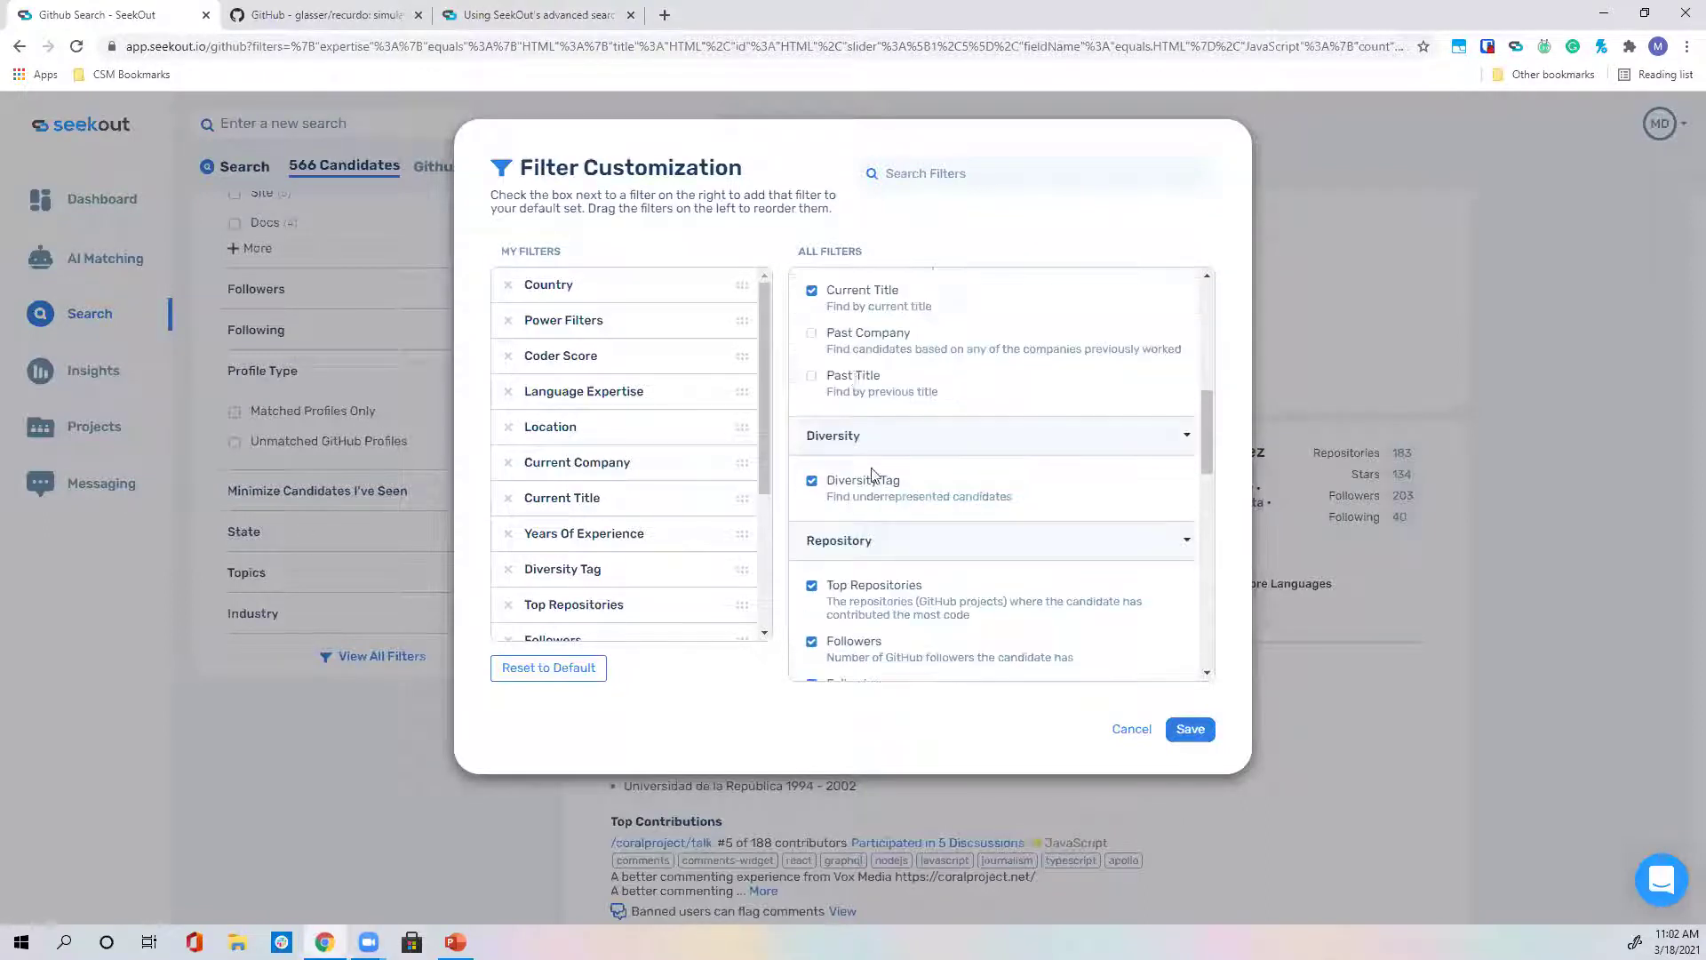
pyautogui.click(812, 333)
pyautogui.moveTo(761, 349); pyautogui.dragTo(716, 590)
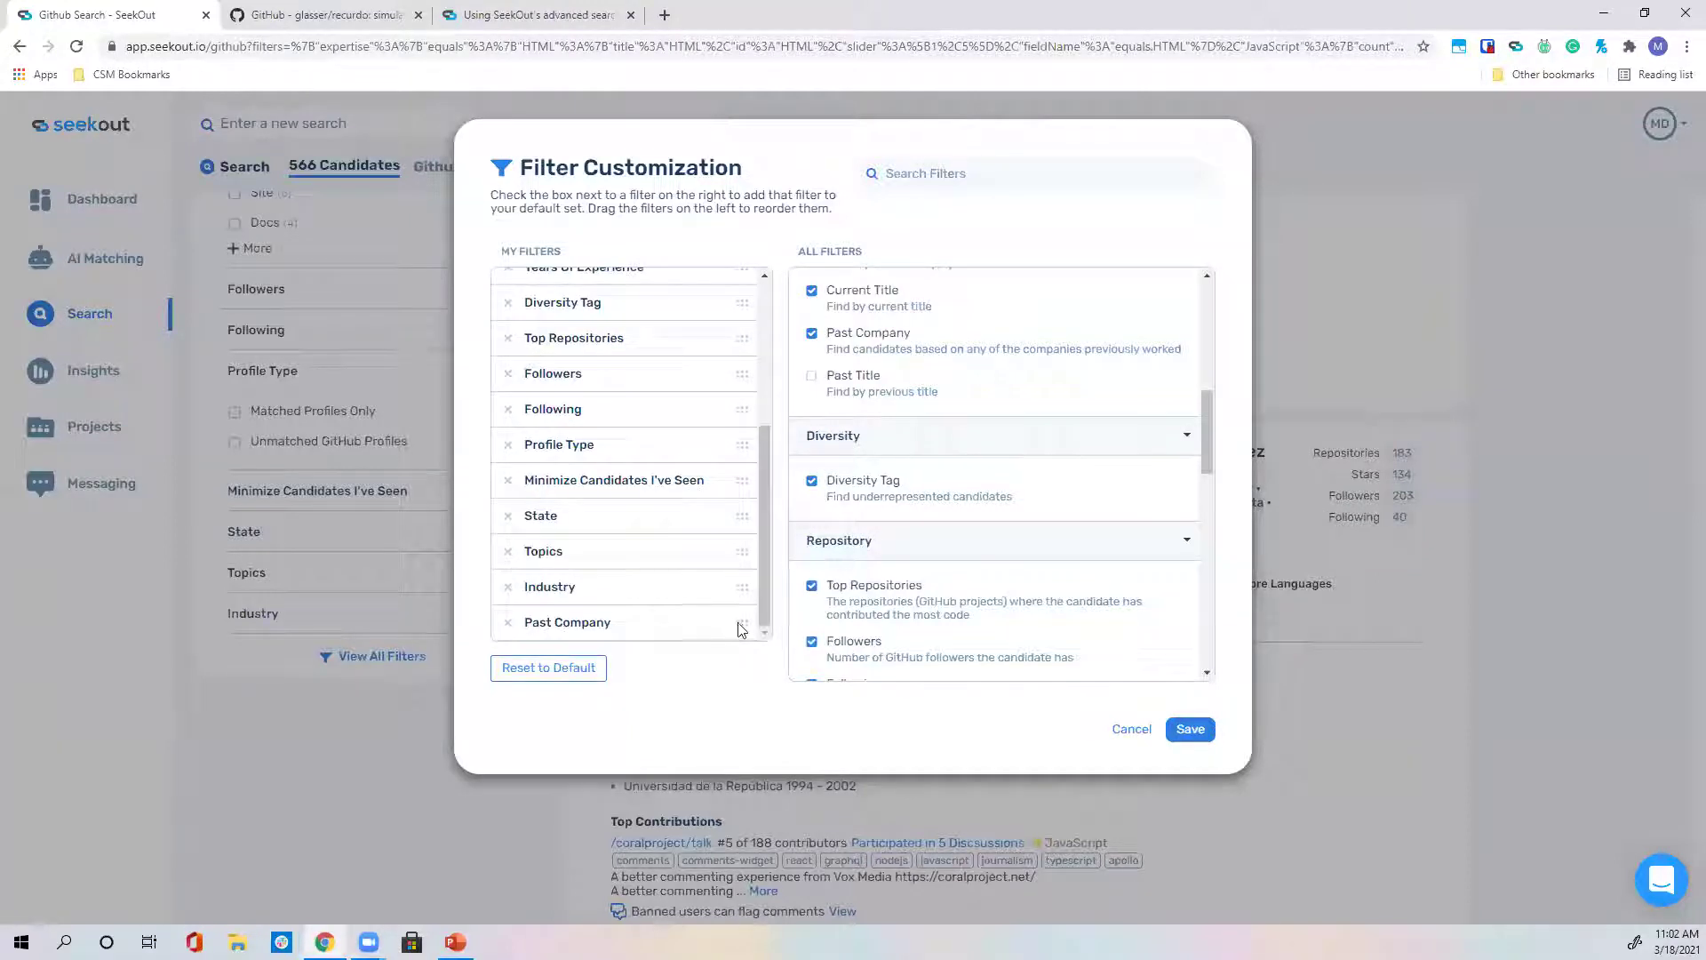
# Reorder the default filters so that Location and State come before Country, and save the customization.
pyautogui.moveTo(742, 513); pyautogui.dragTo(711, 328)
pyautogui.scroll(2, 716, 417)
pyautogui.moveTo(738, 491); pyautogui.dragTo(716, 302)
pyautogui.moveTo(741, 465); pyautogui.dragTo(734, 300)
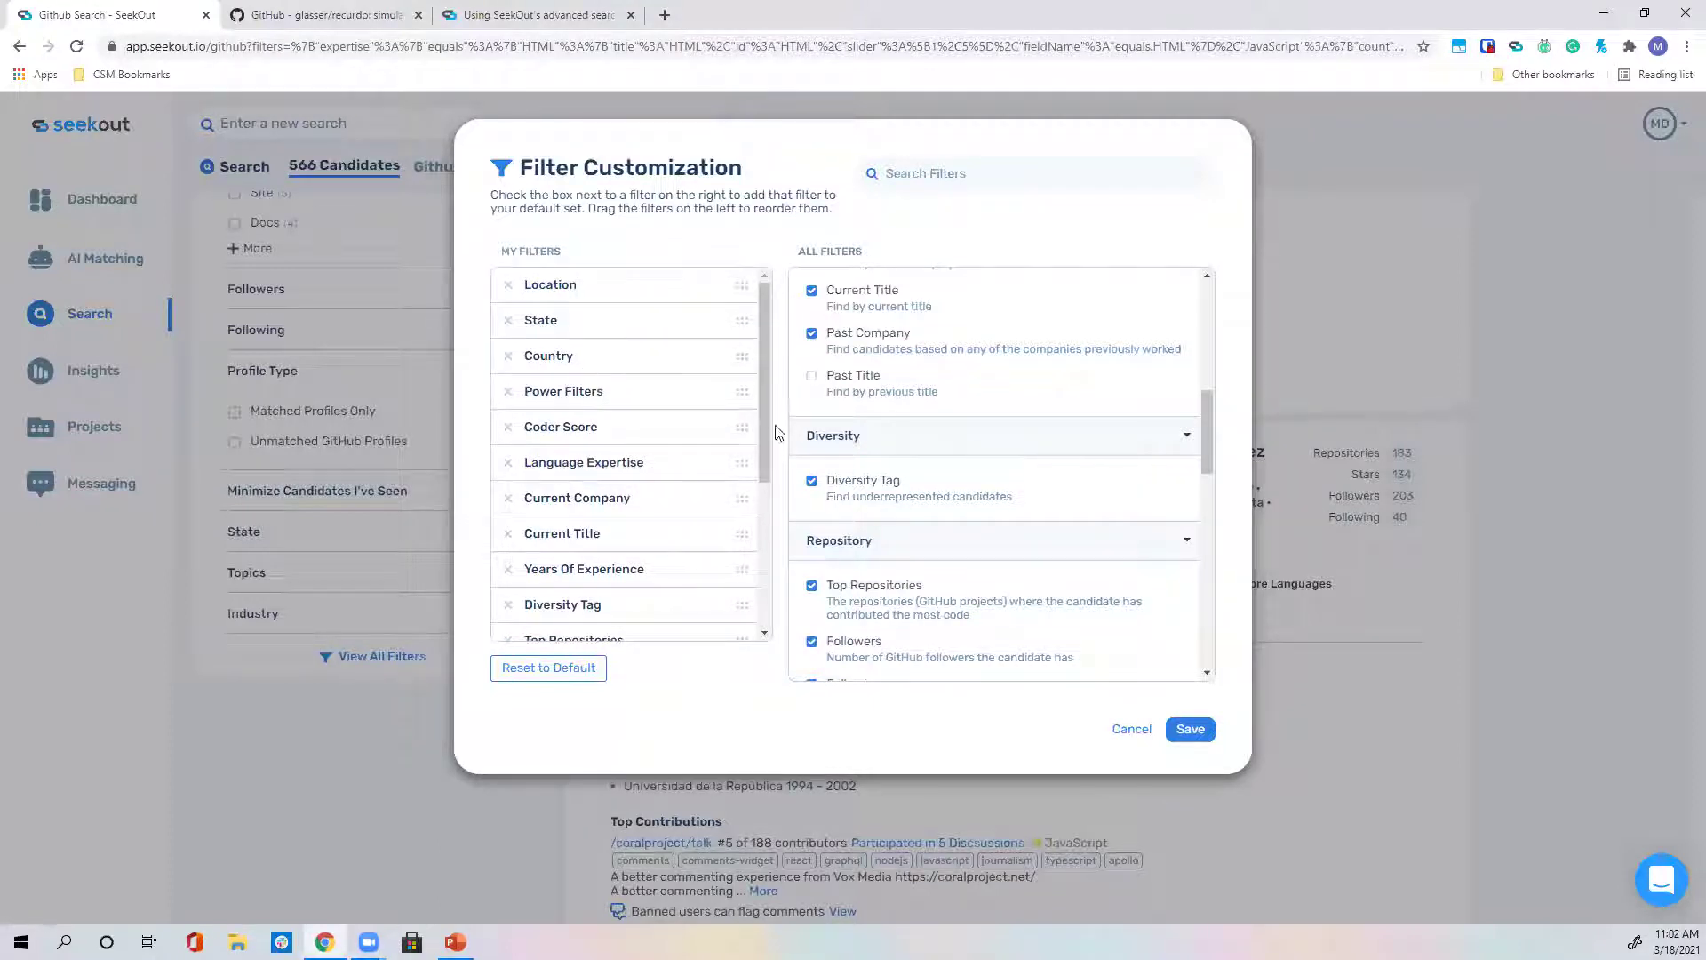
pyautogui.scroll(-3, 885, 422)
pyautogui.scroll(-6, 885, 422)
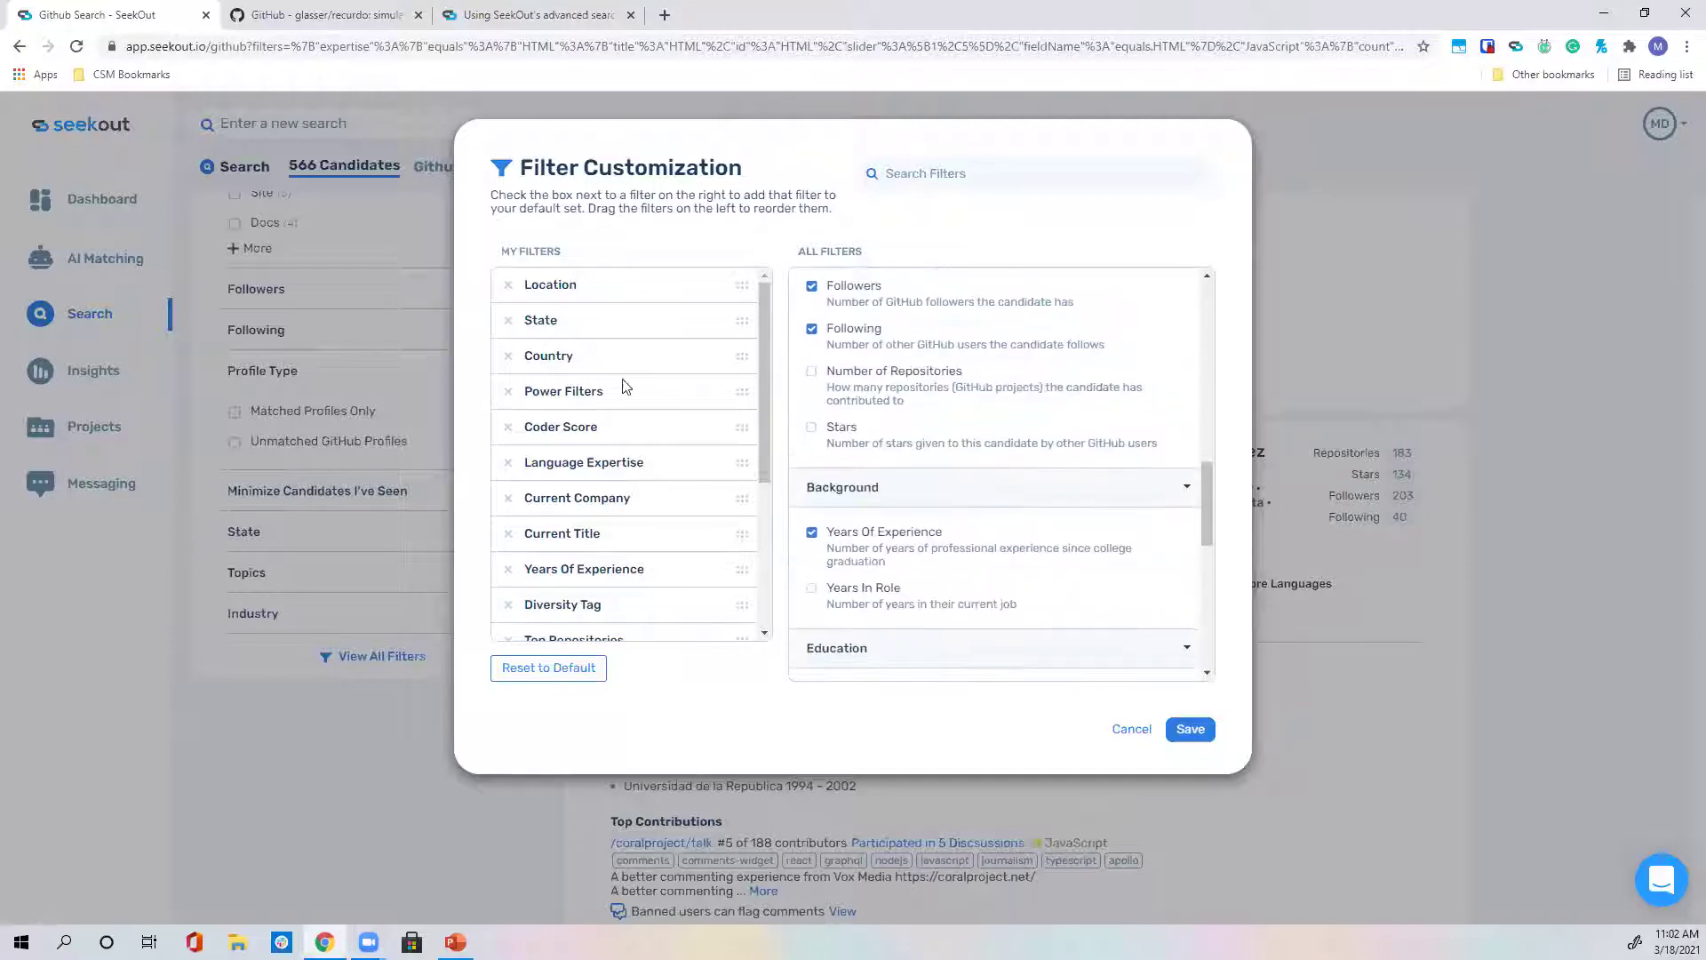
pyautogui.scroll(-1, 822, 466)
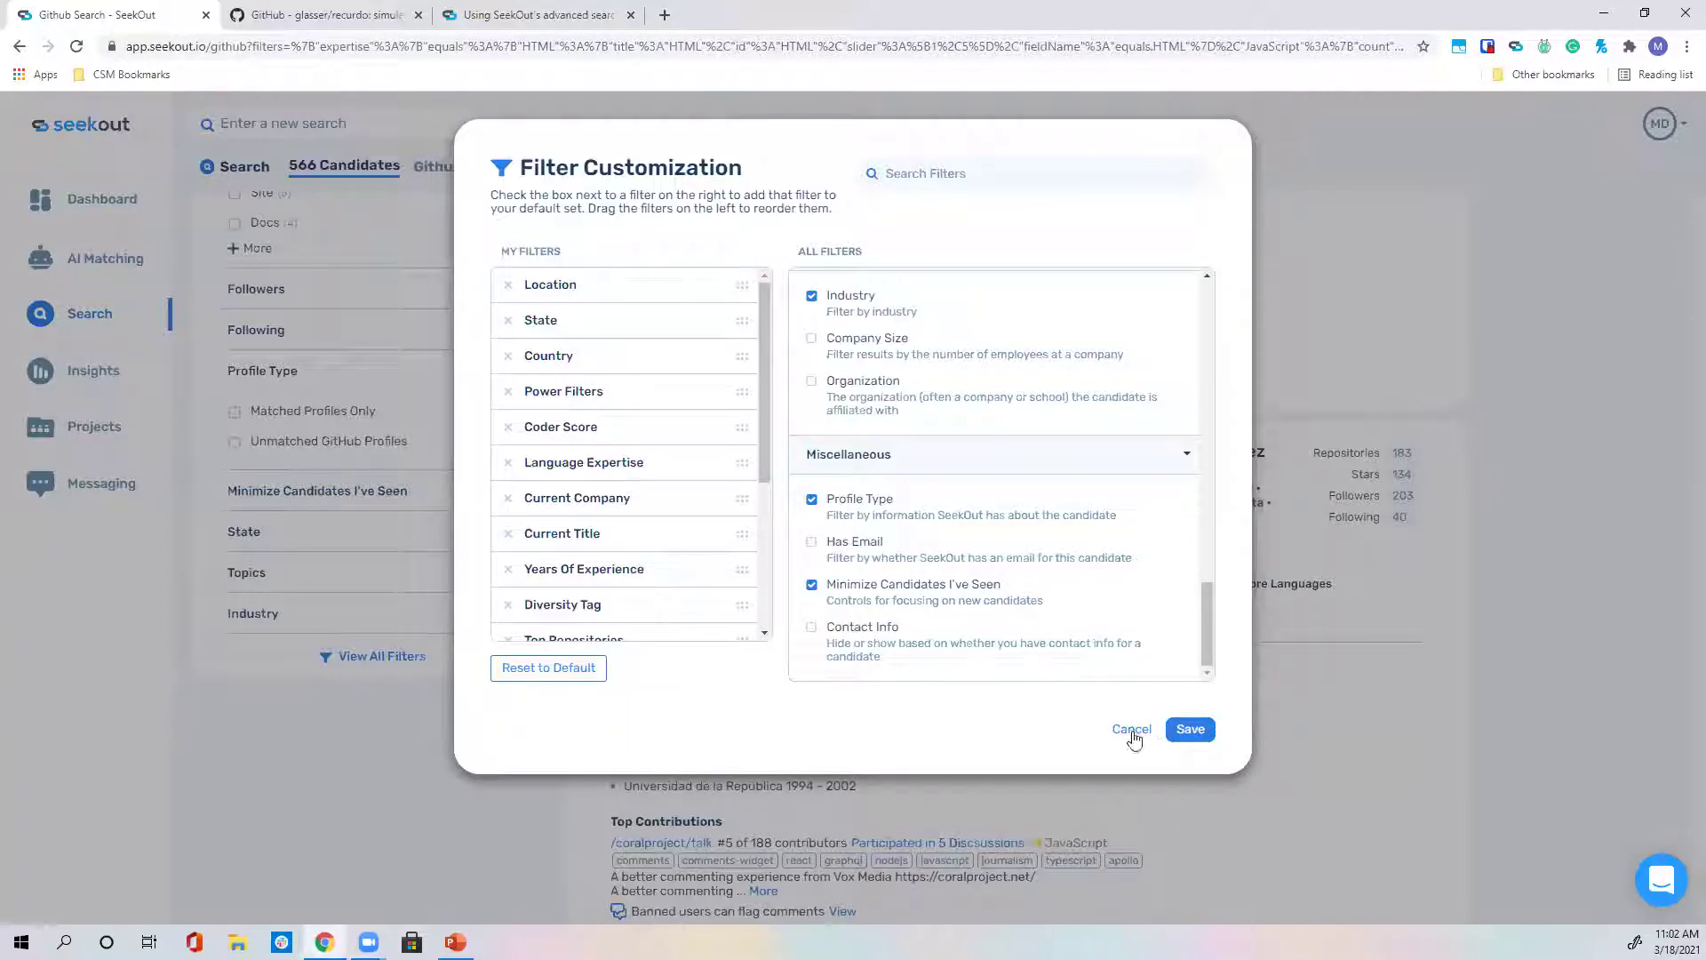
pyautogui.click(1191, 729)
# Expand the Location and State filters above Country to show their options.
pyautogui.scroll(8, 469, 684)
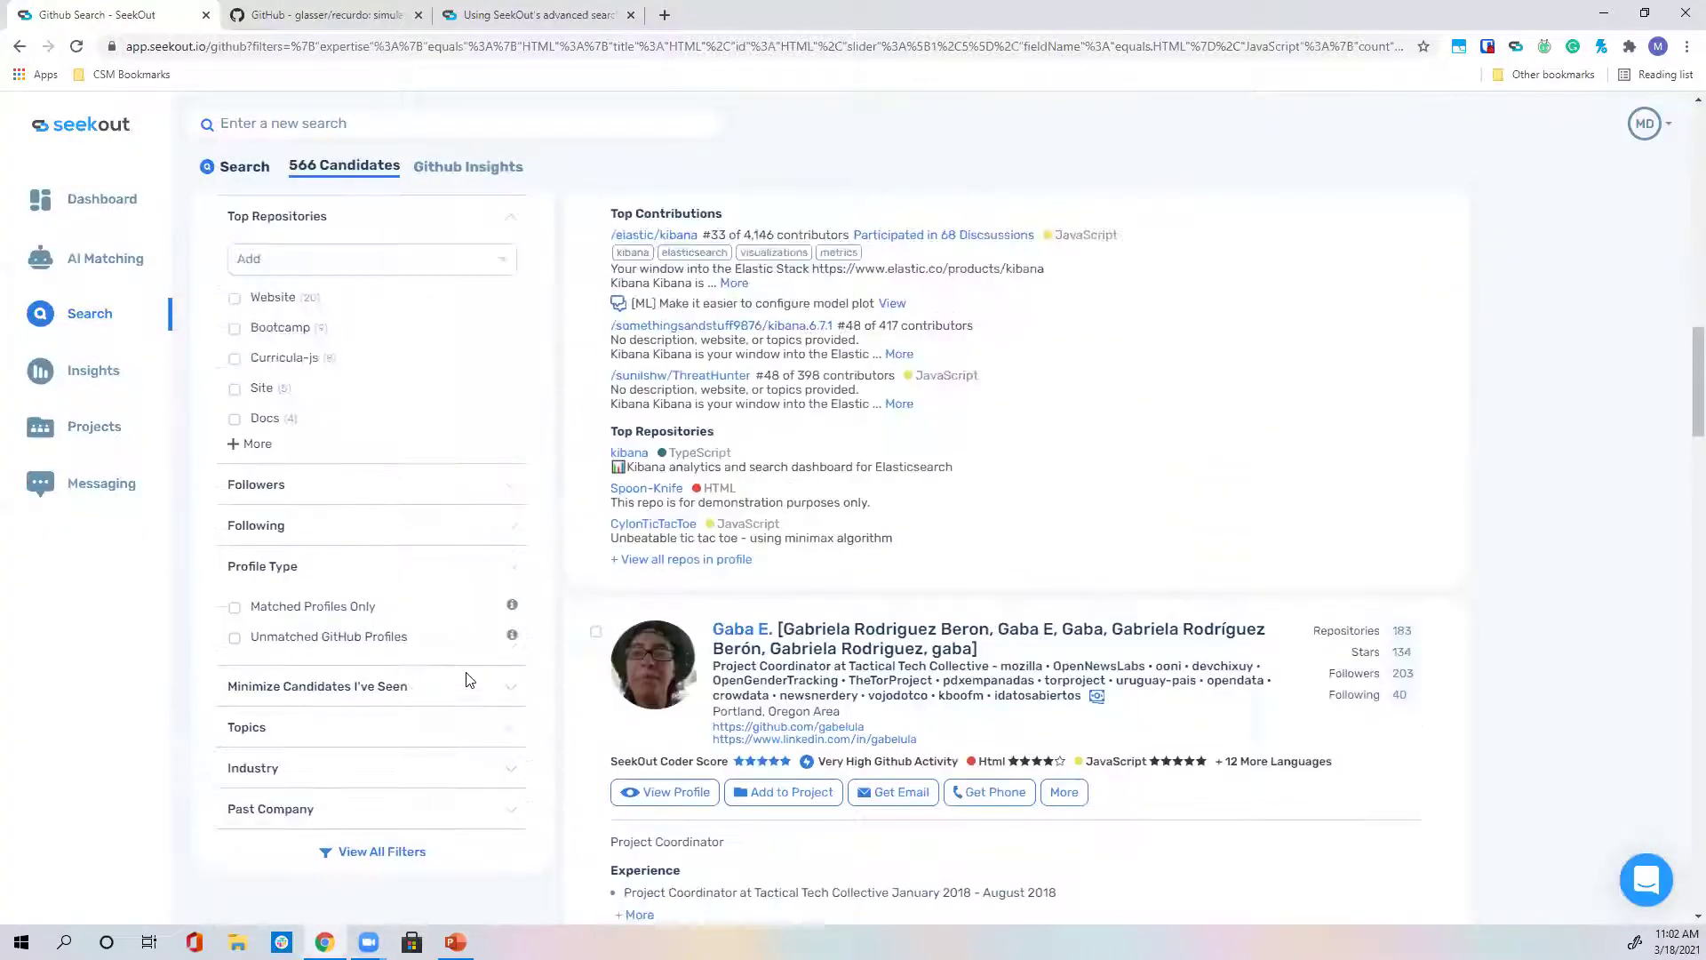
pyautogui.scroll(10, 469, 699)
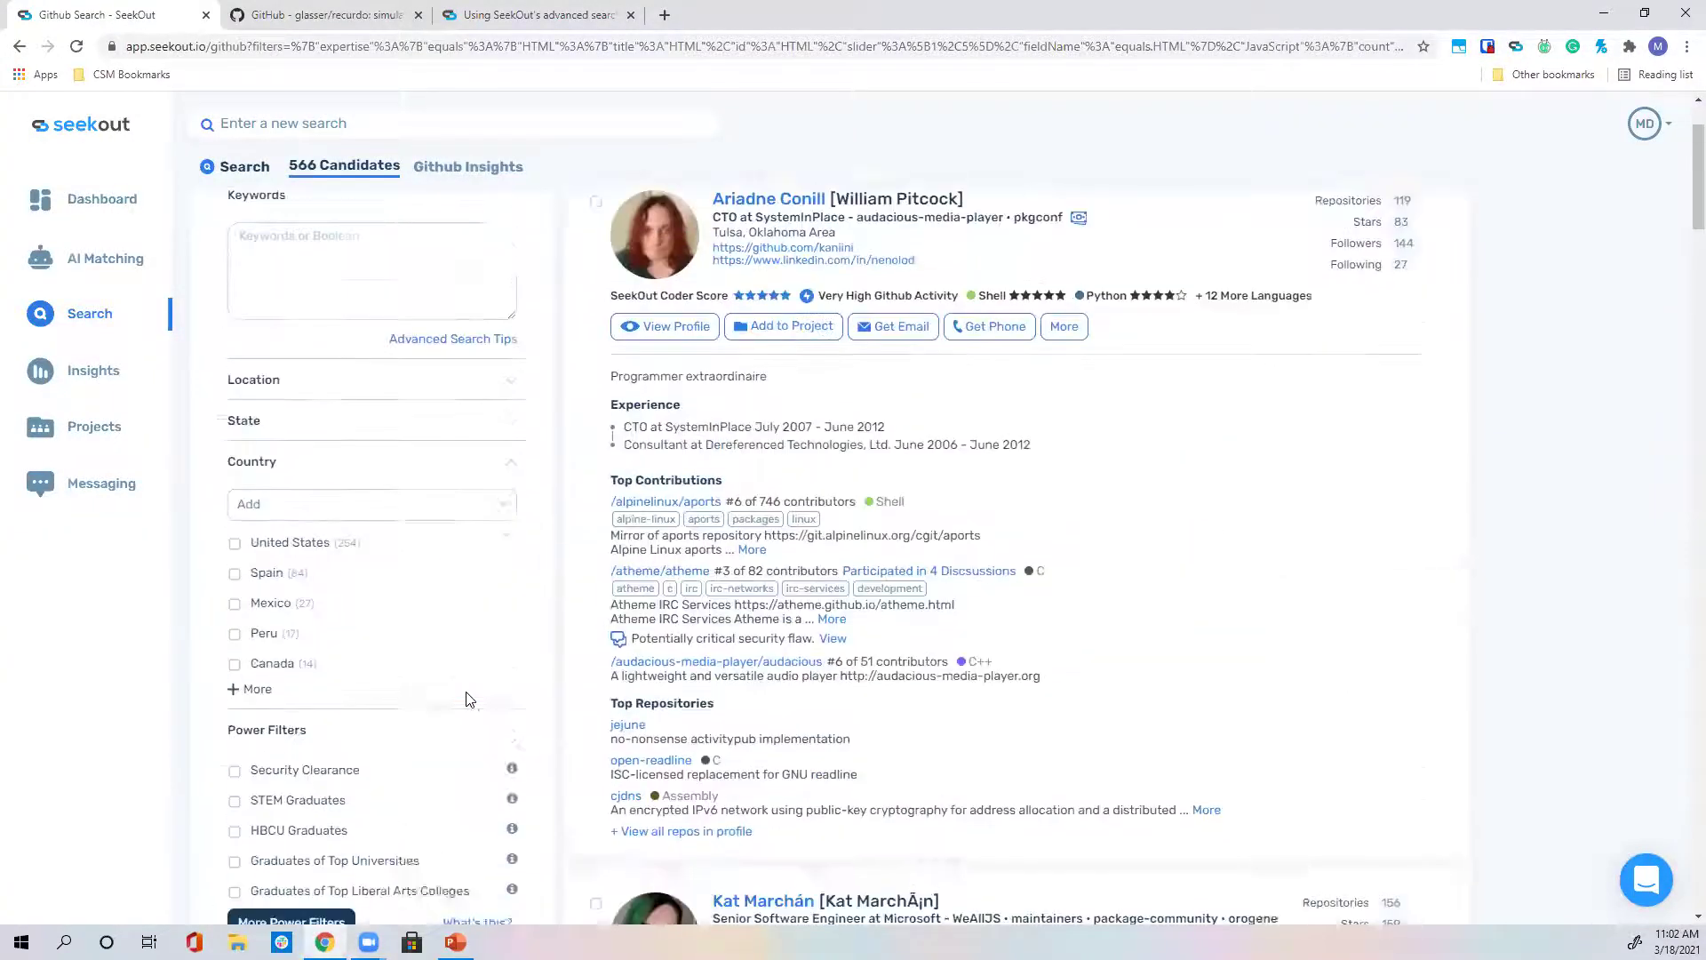
pyautogui.click(314, 457)
pyautogui.scroll(-2, 329, 498)
pyautogui.click(324, 530)
pyautogui.scroll(-3, 355, 444)
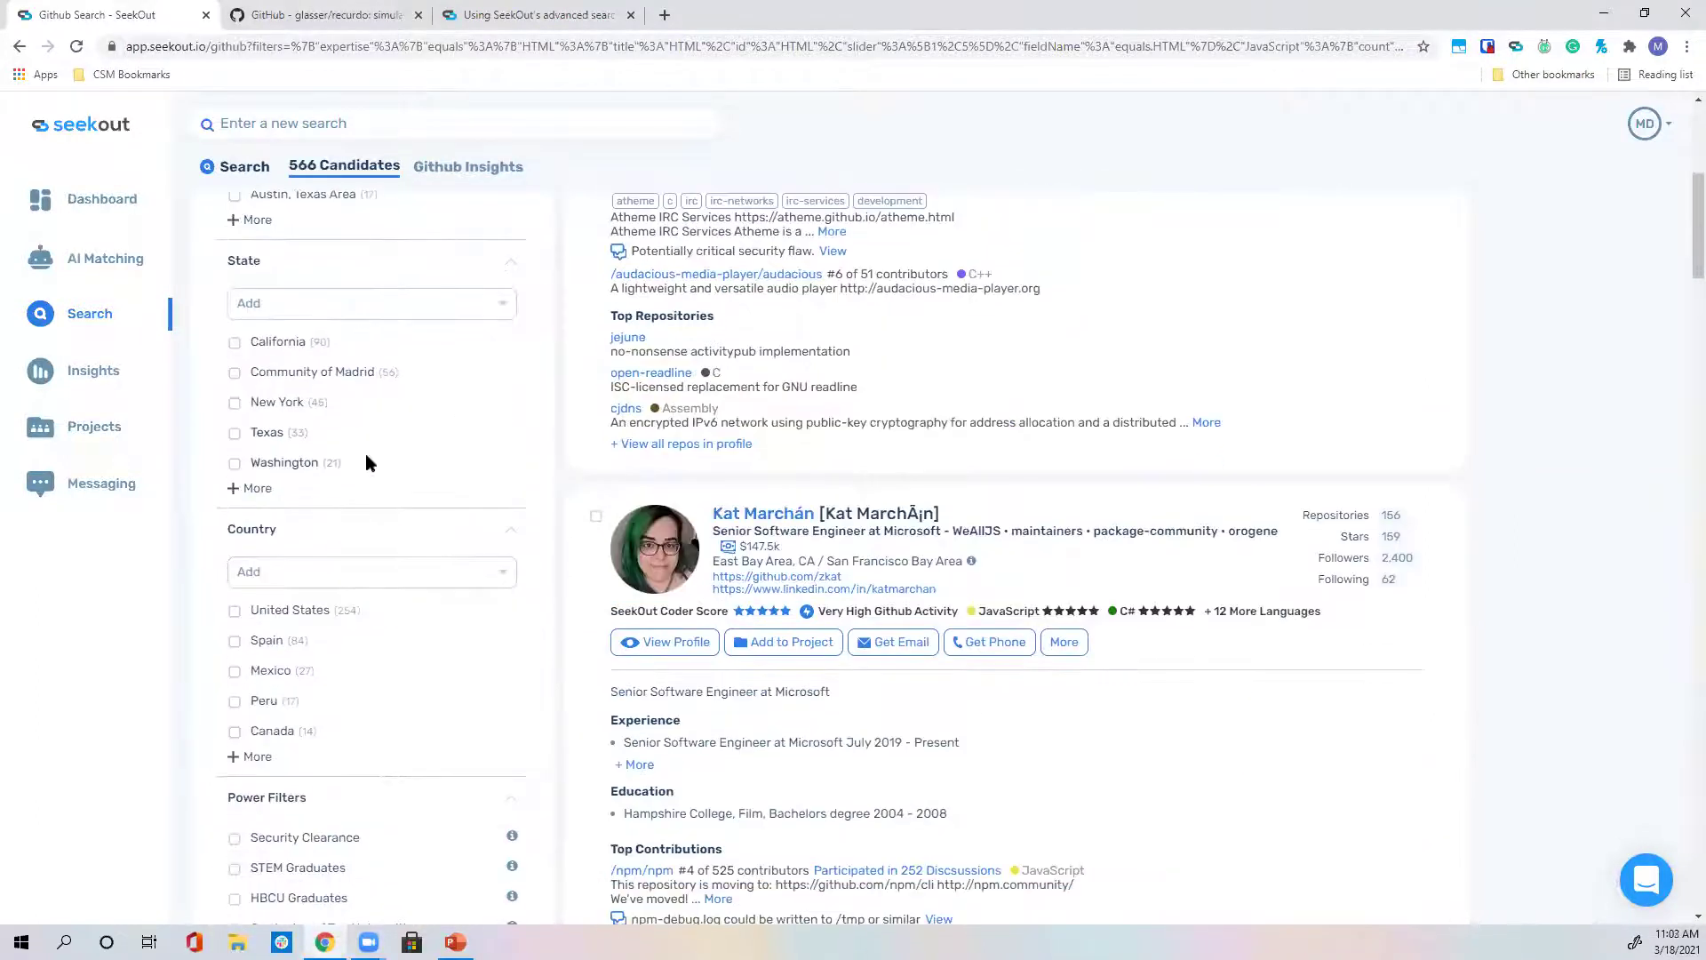
# Review the customized filter list from Location and State down to Past Company.
pyautogui.scroll(4, 337, 338)
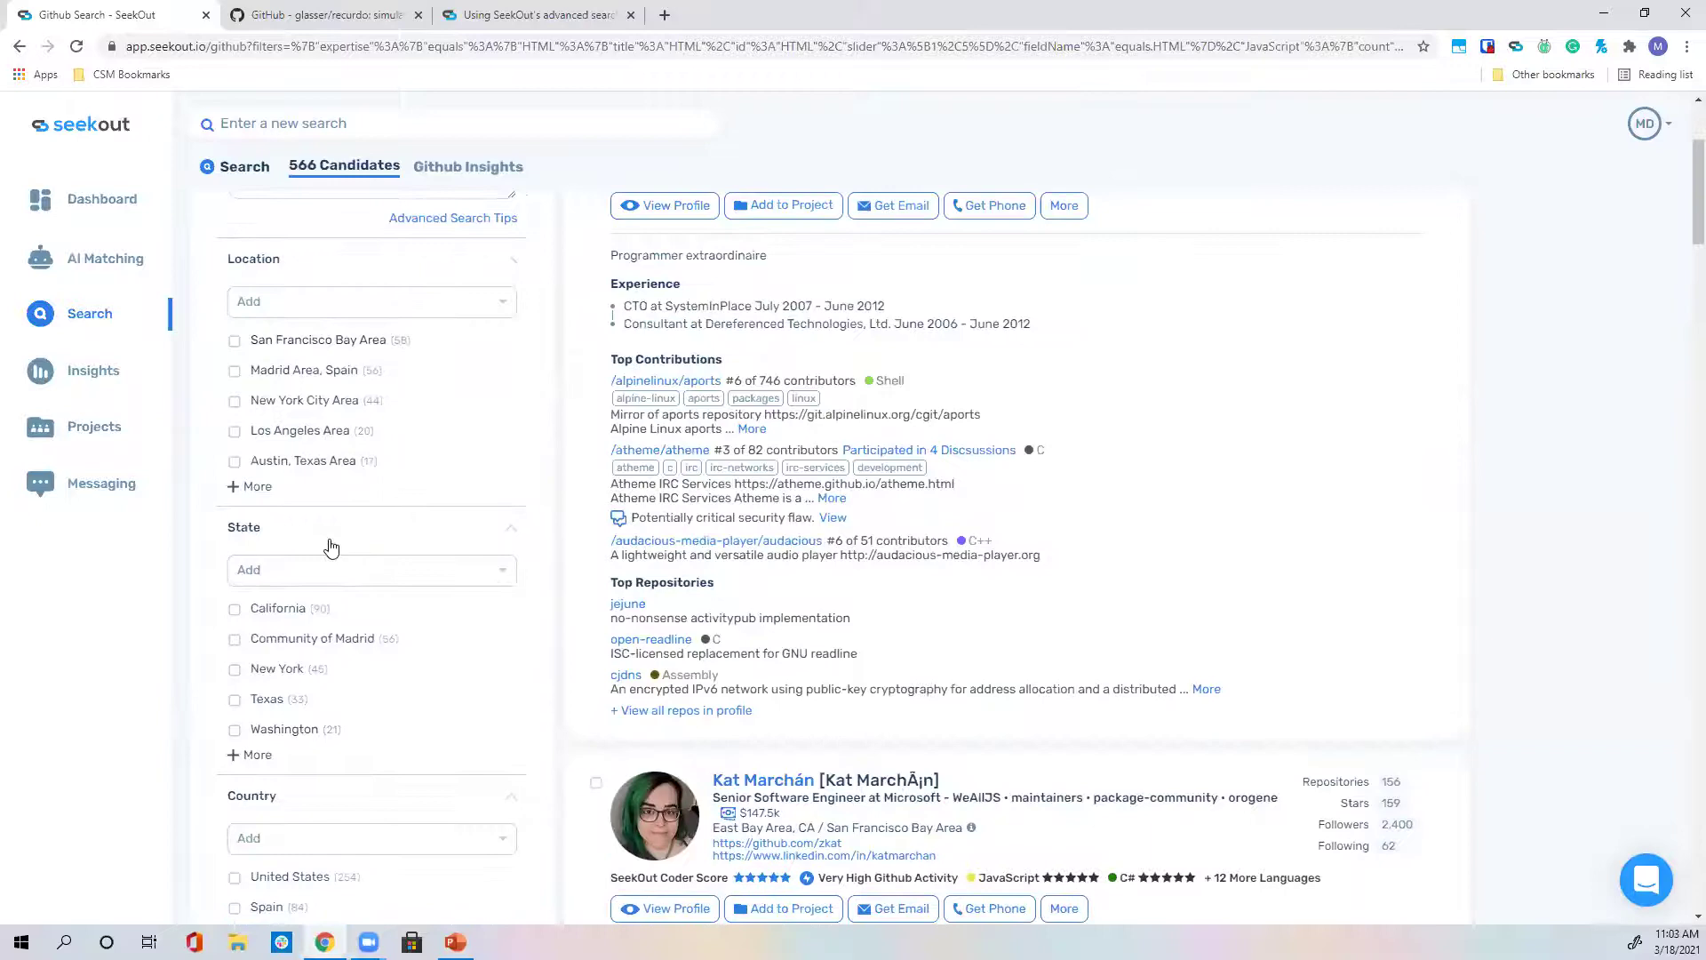
pyautogui.scroll(-2, 329, 545)
pyautogui.scroll(-10, 330, 547)
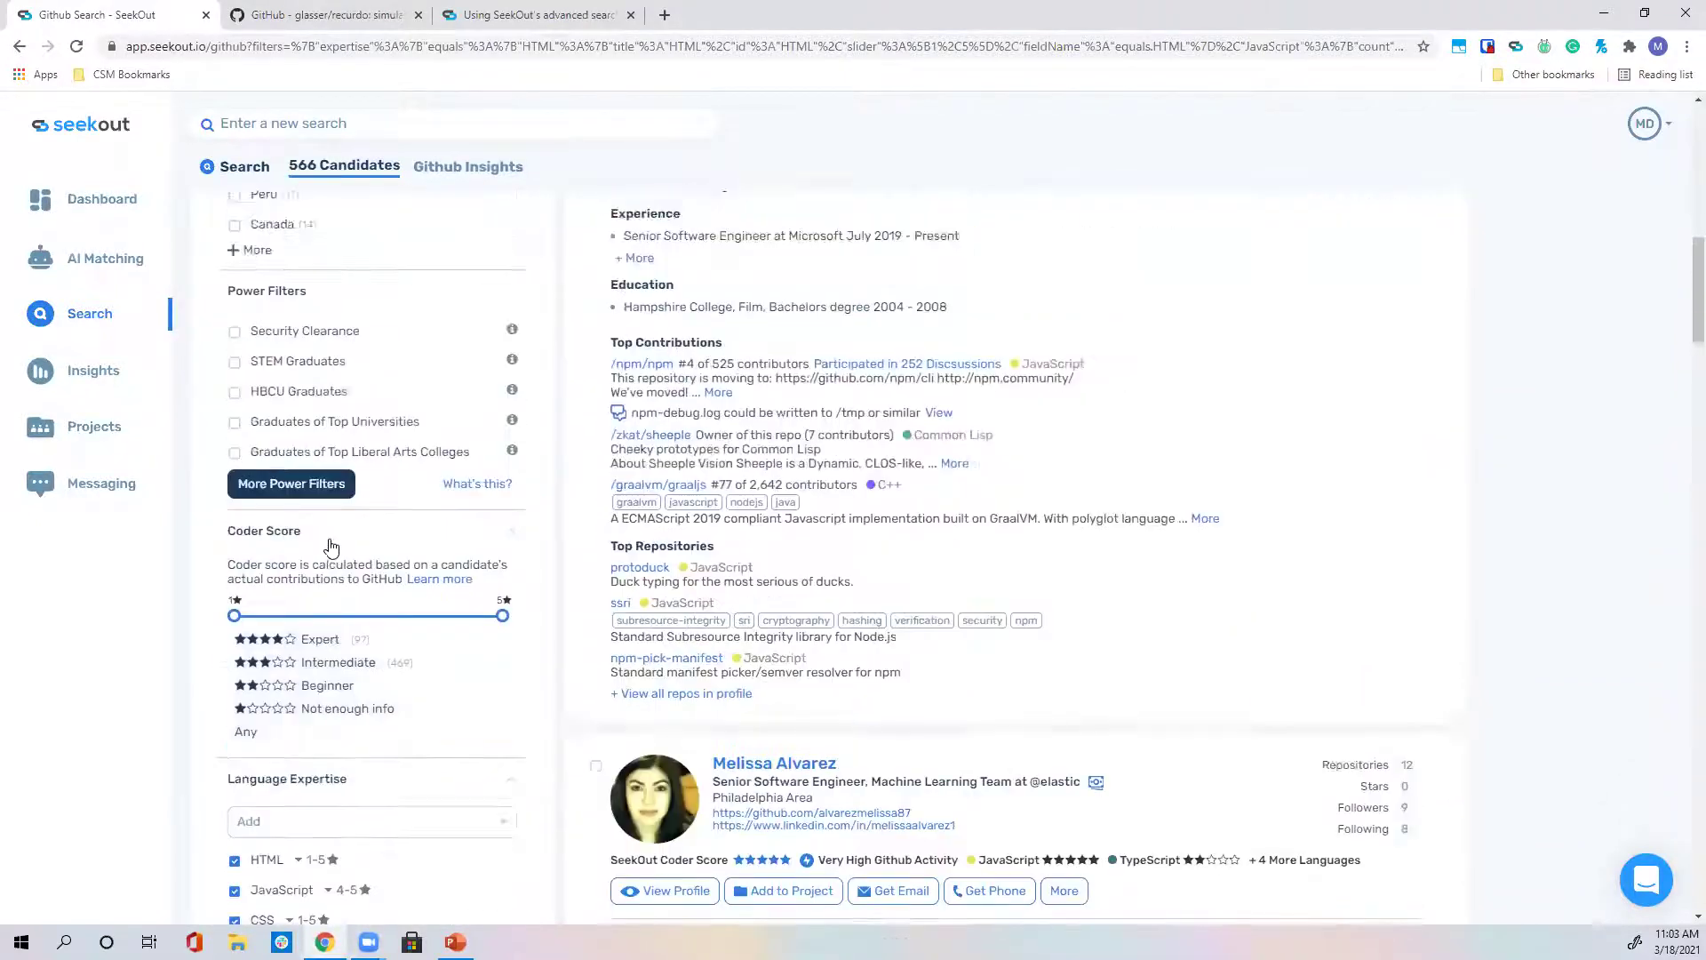
pyautogui.scroll(-8, 331, 547)
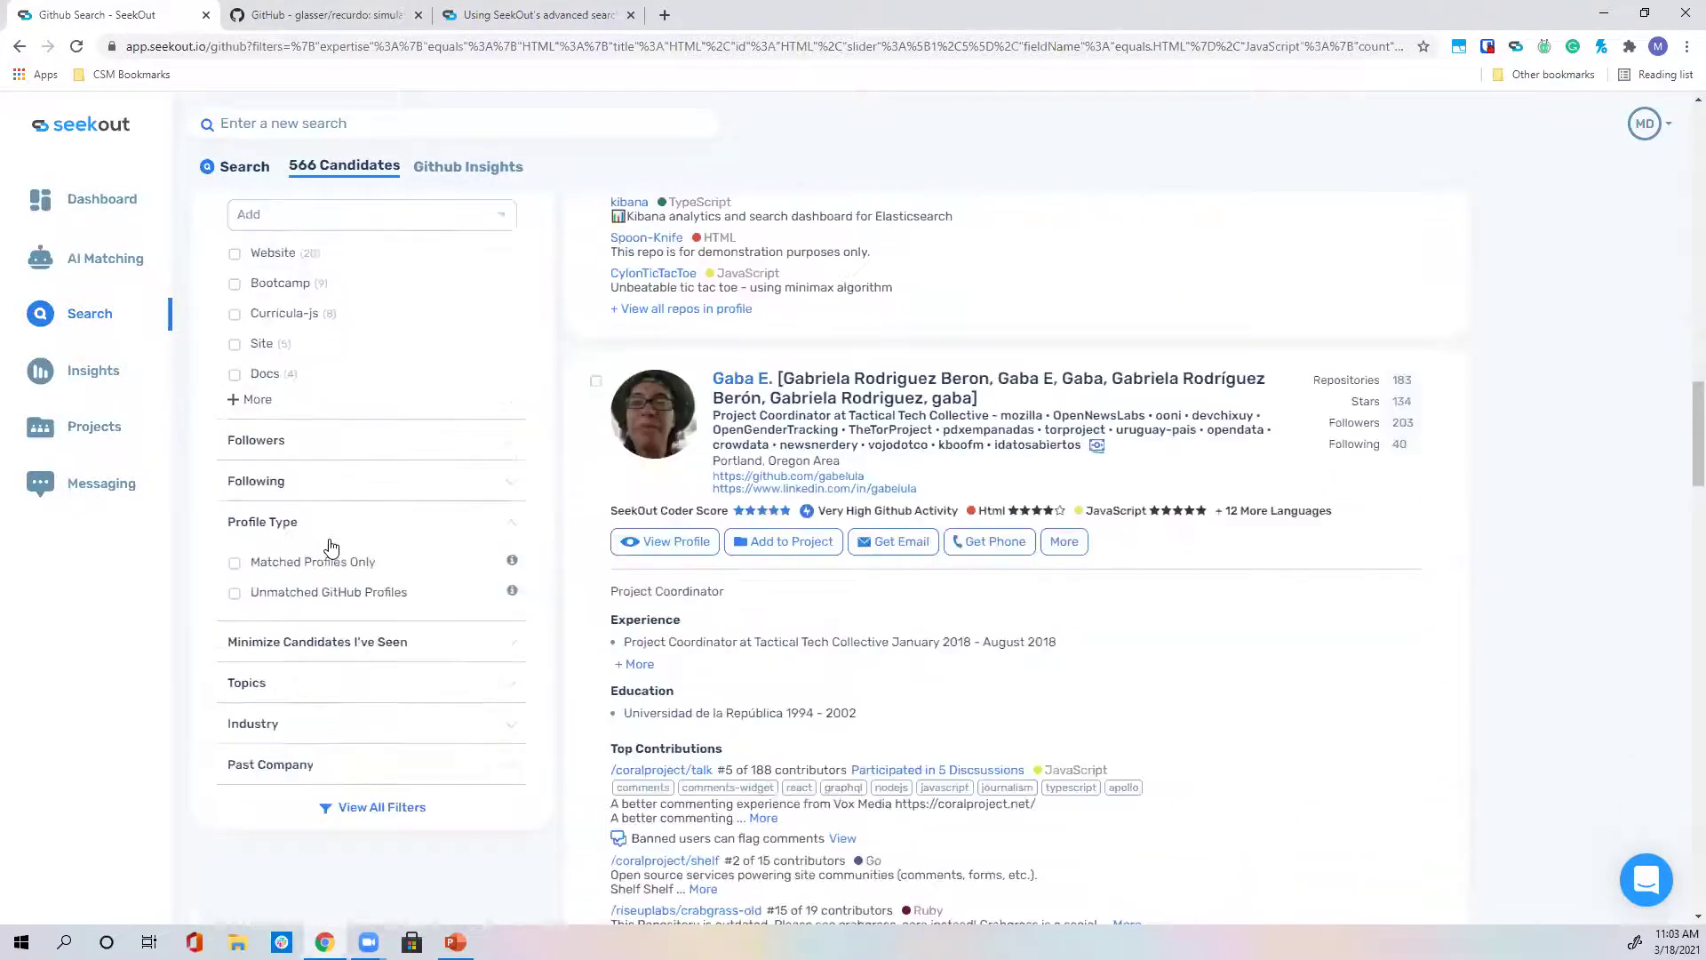
pyautogui.scroll(2, 336, 540)
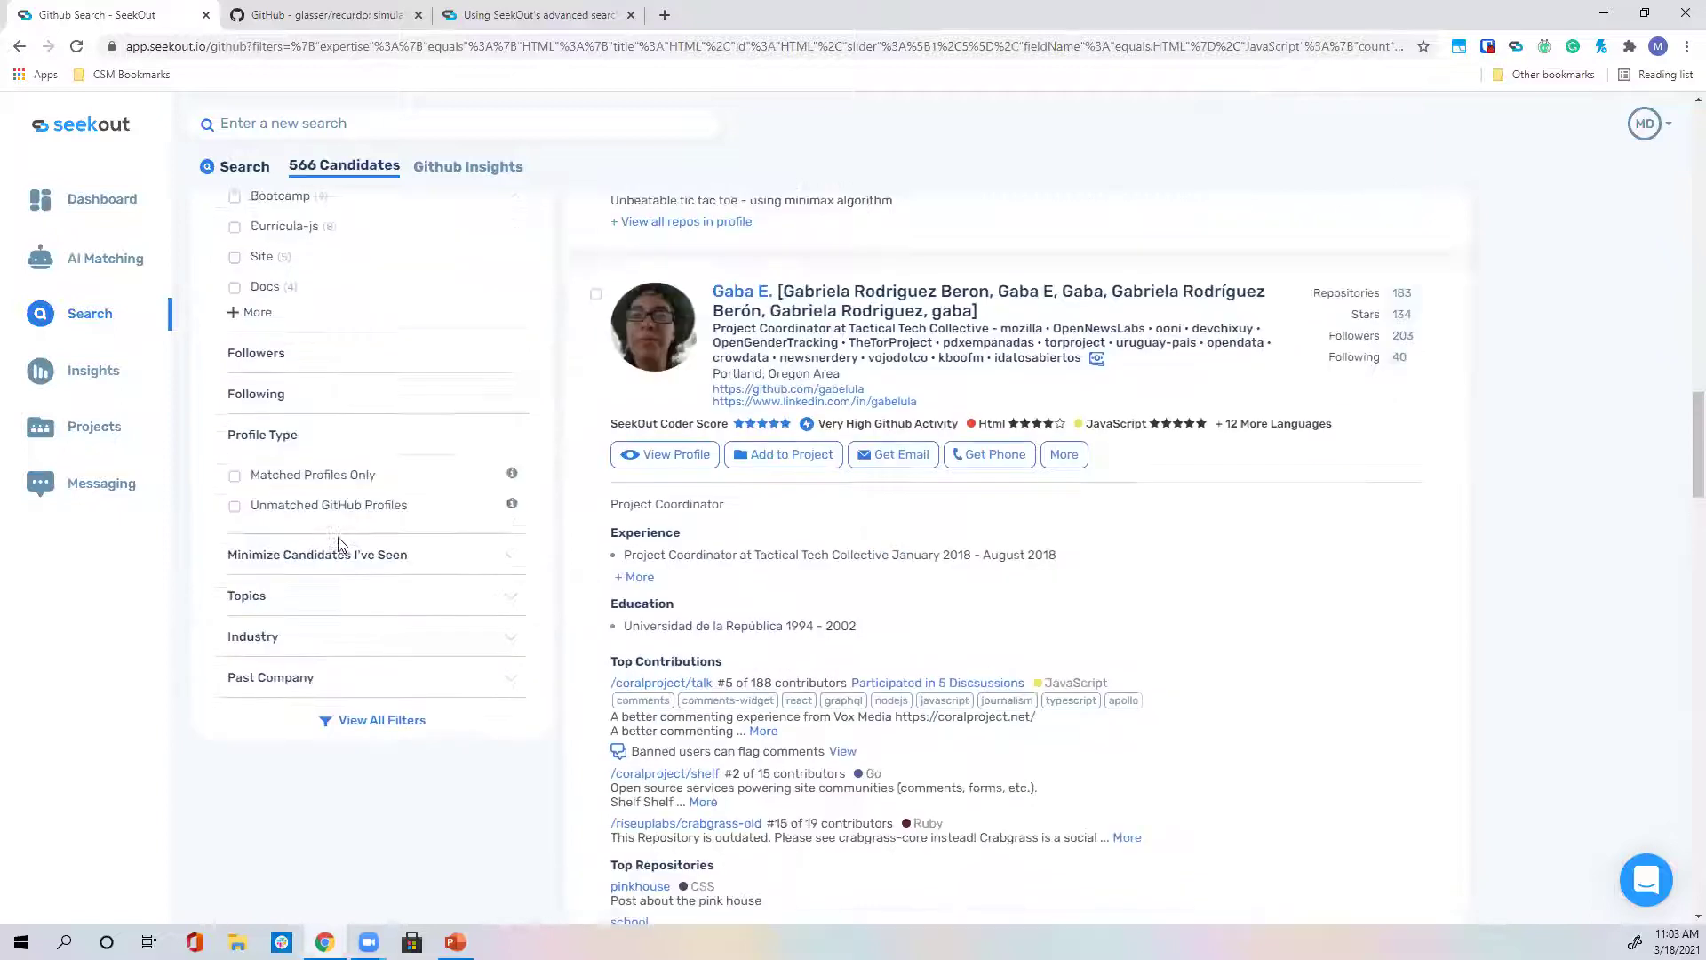
pyautogui.scroll(4, 372, 526)
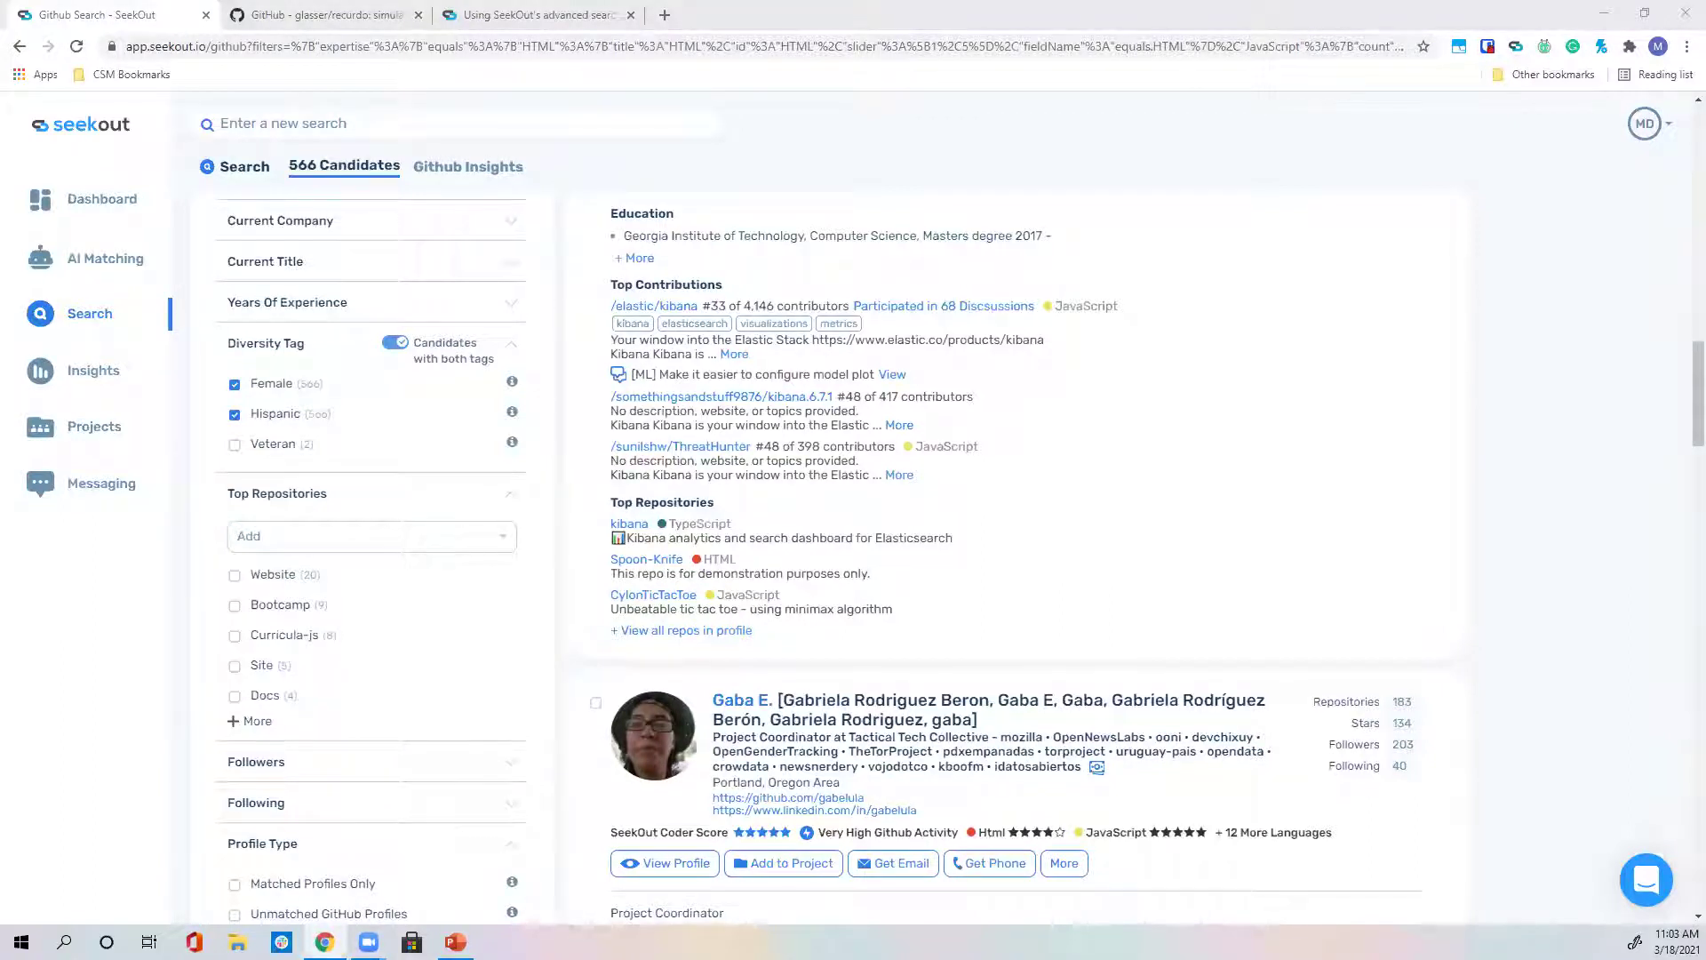
pyautogui.scroll(15, 484, 528)
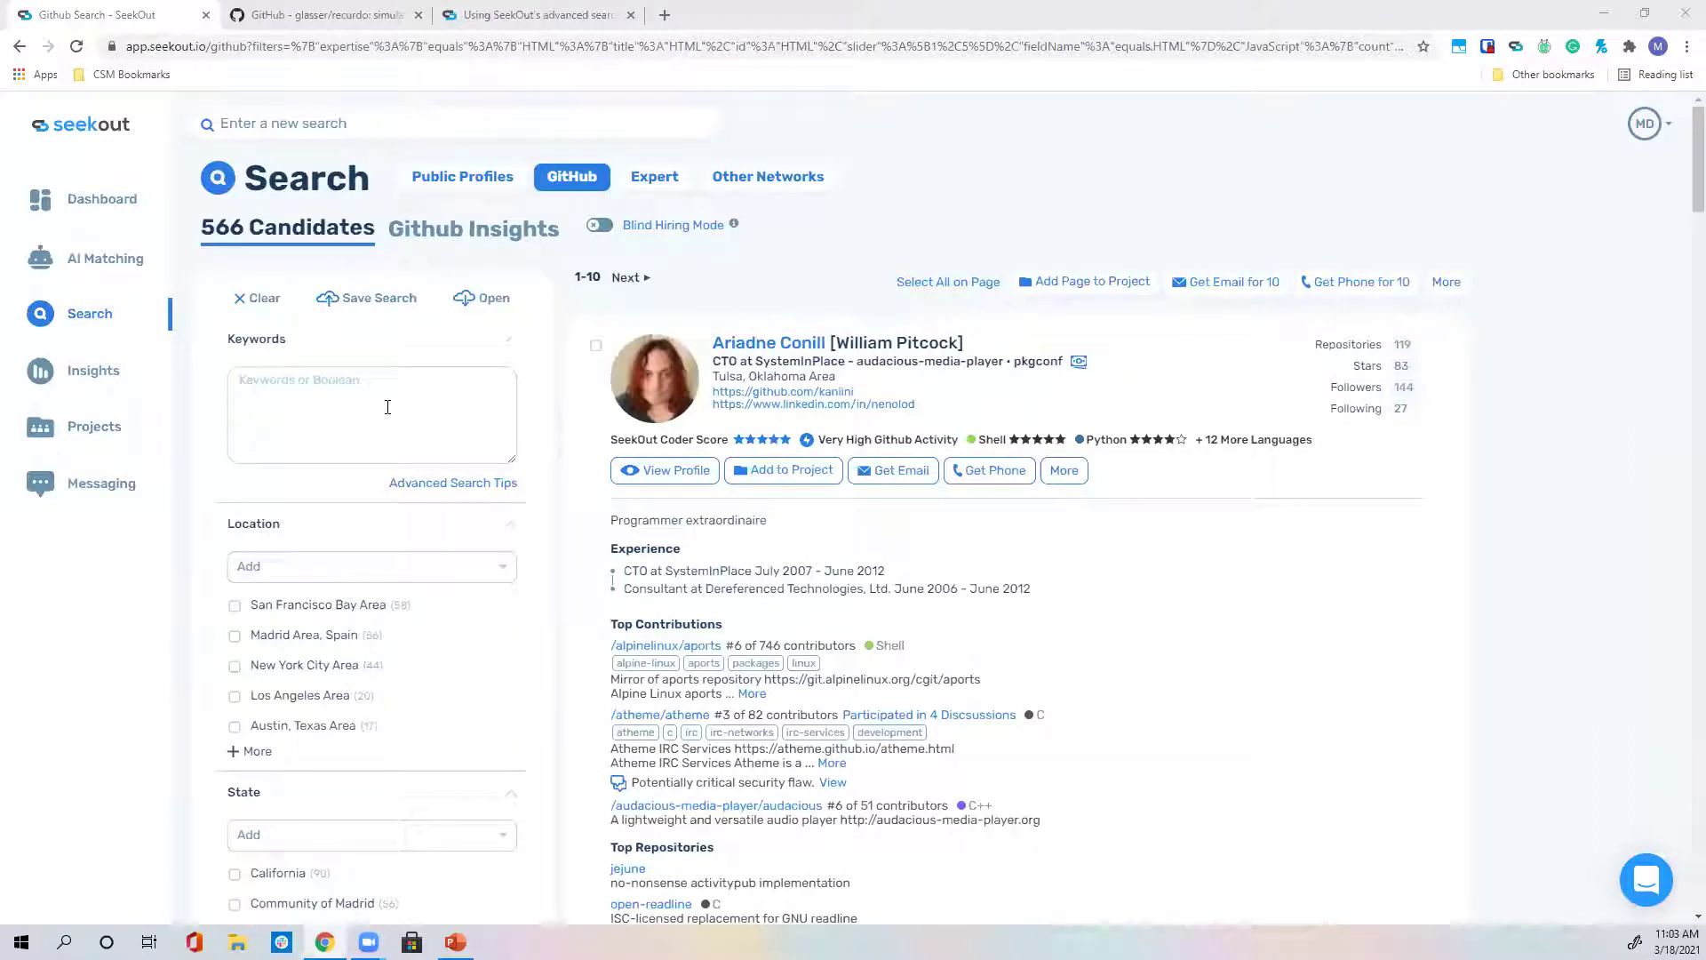
# Start a fresh GitHub search for the keywords "back end" and apply the suggested Back End power filter.
pyautogui.click(397, 404)
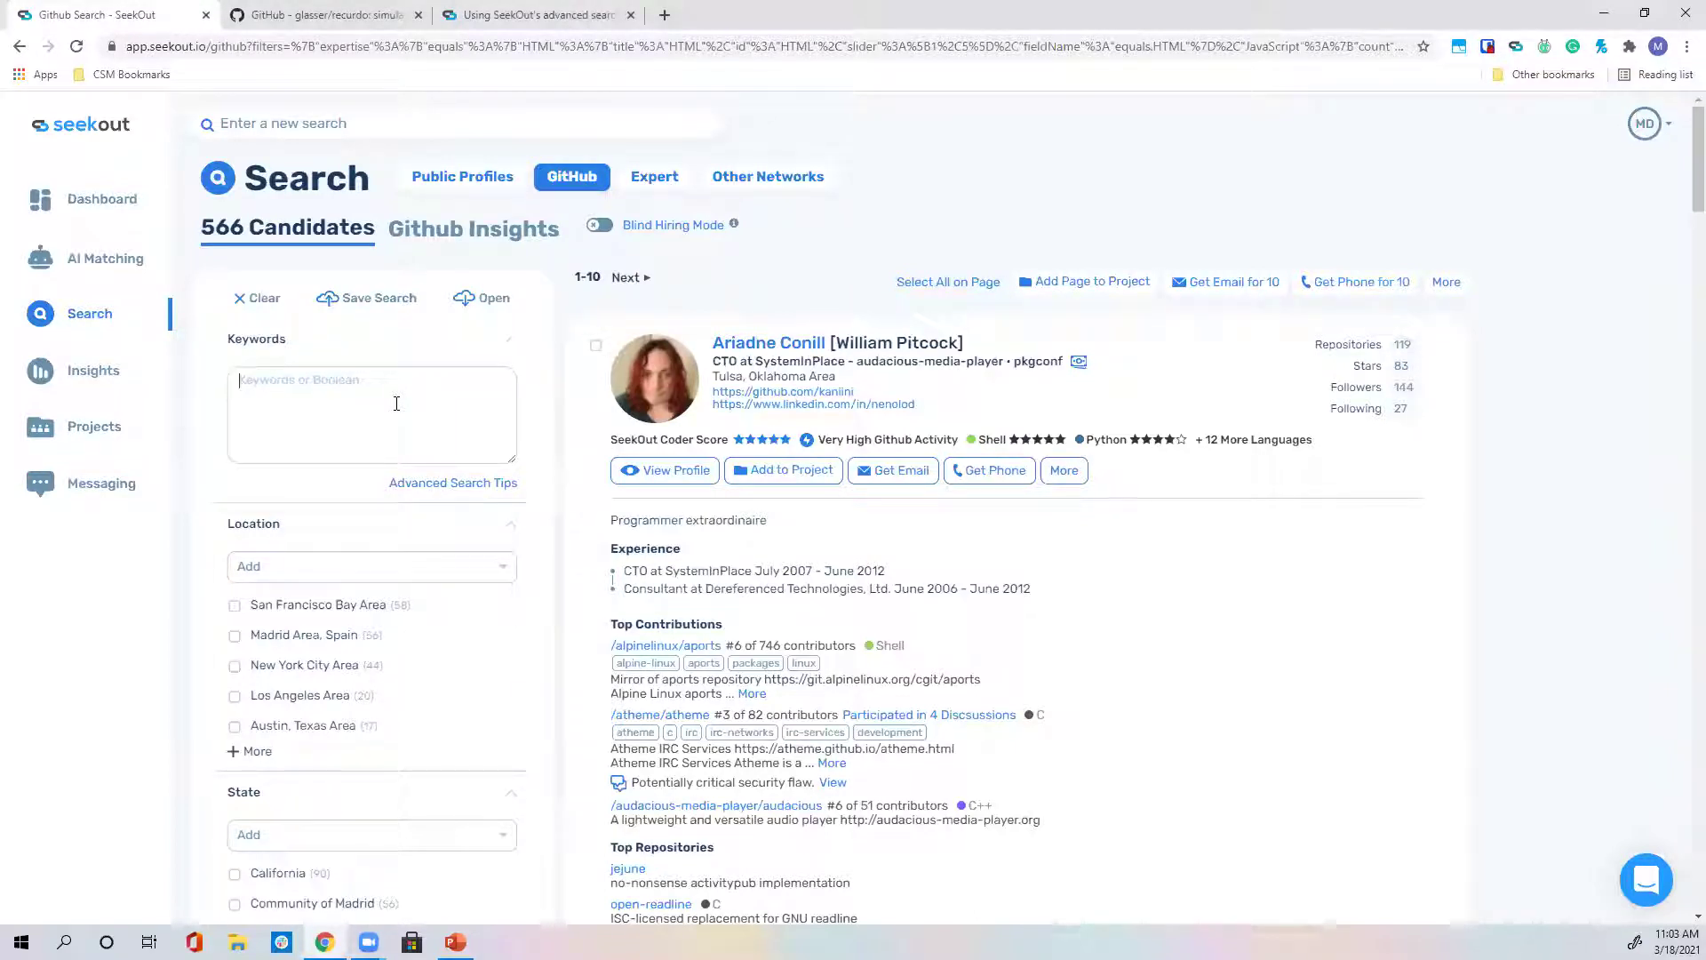
pyautogui.click(78, 317)
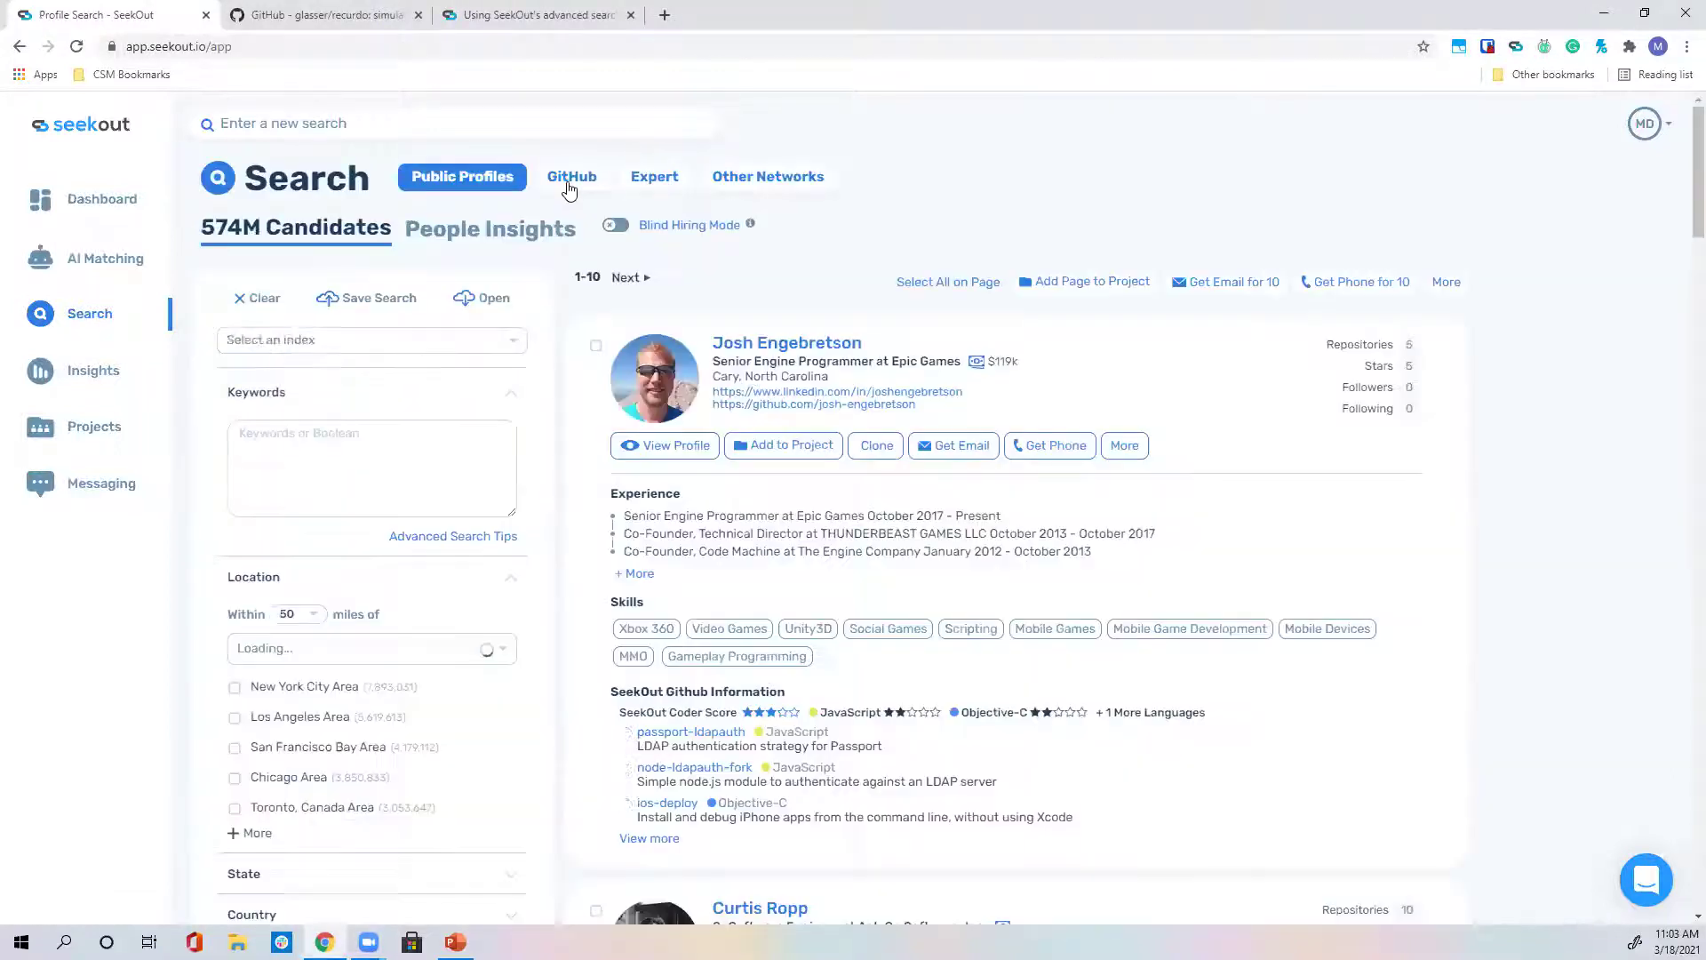
pyautogui.click(572, 176)
pyautogui.click(386, 391)
pyautogui.write('back end')
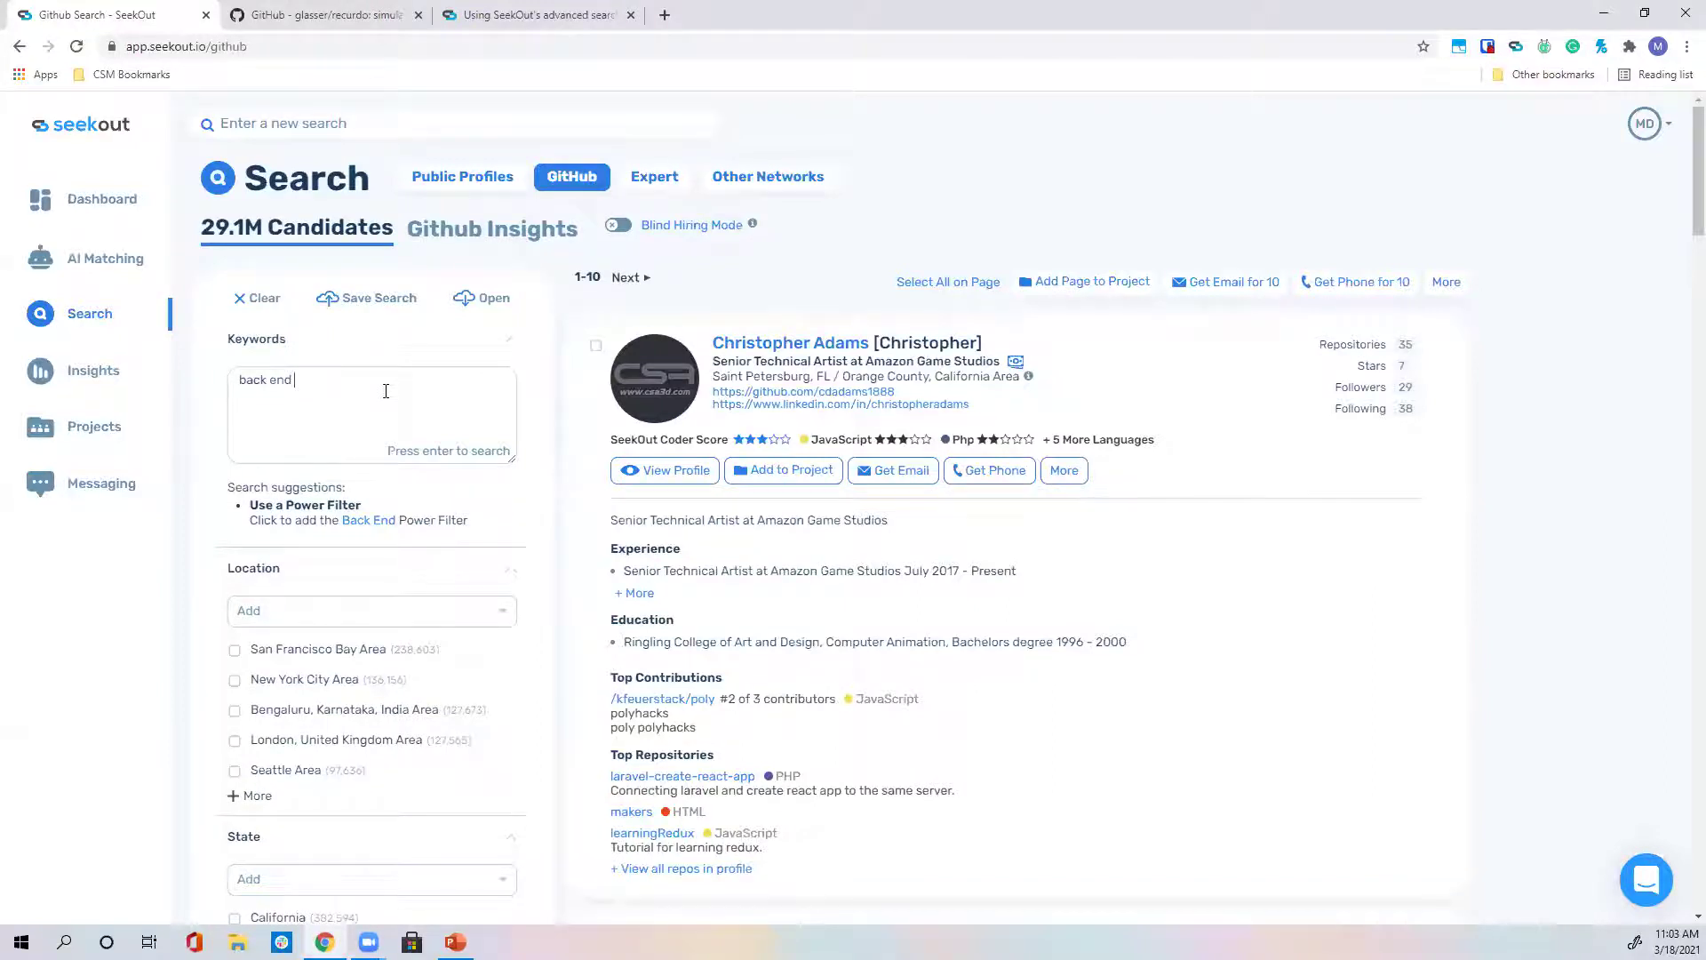
pyautogui.click(370, 521)
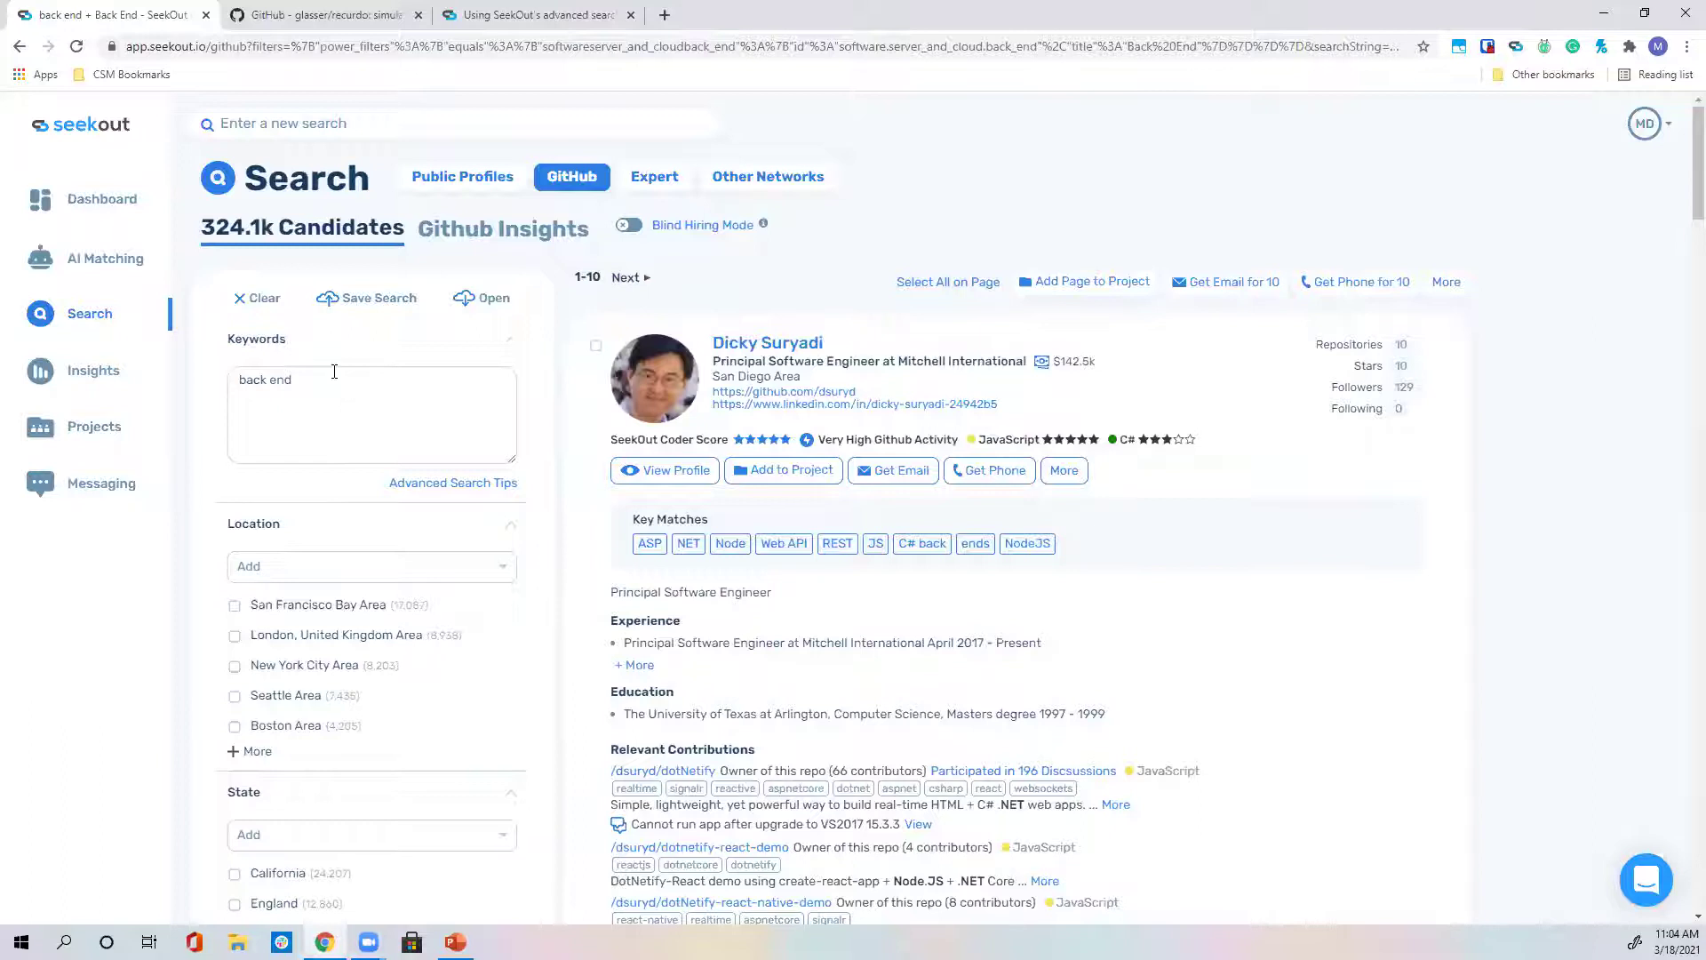
# Clear the keyword text and examine what the selected Back End power filter covers.
pyautogui.moveTo(294, 380); pyautogui.dragTo(240, 384)
pyautogui.press('BackSpace')
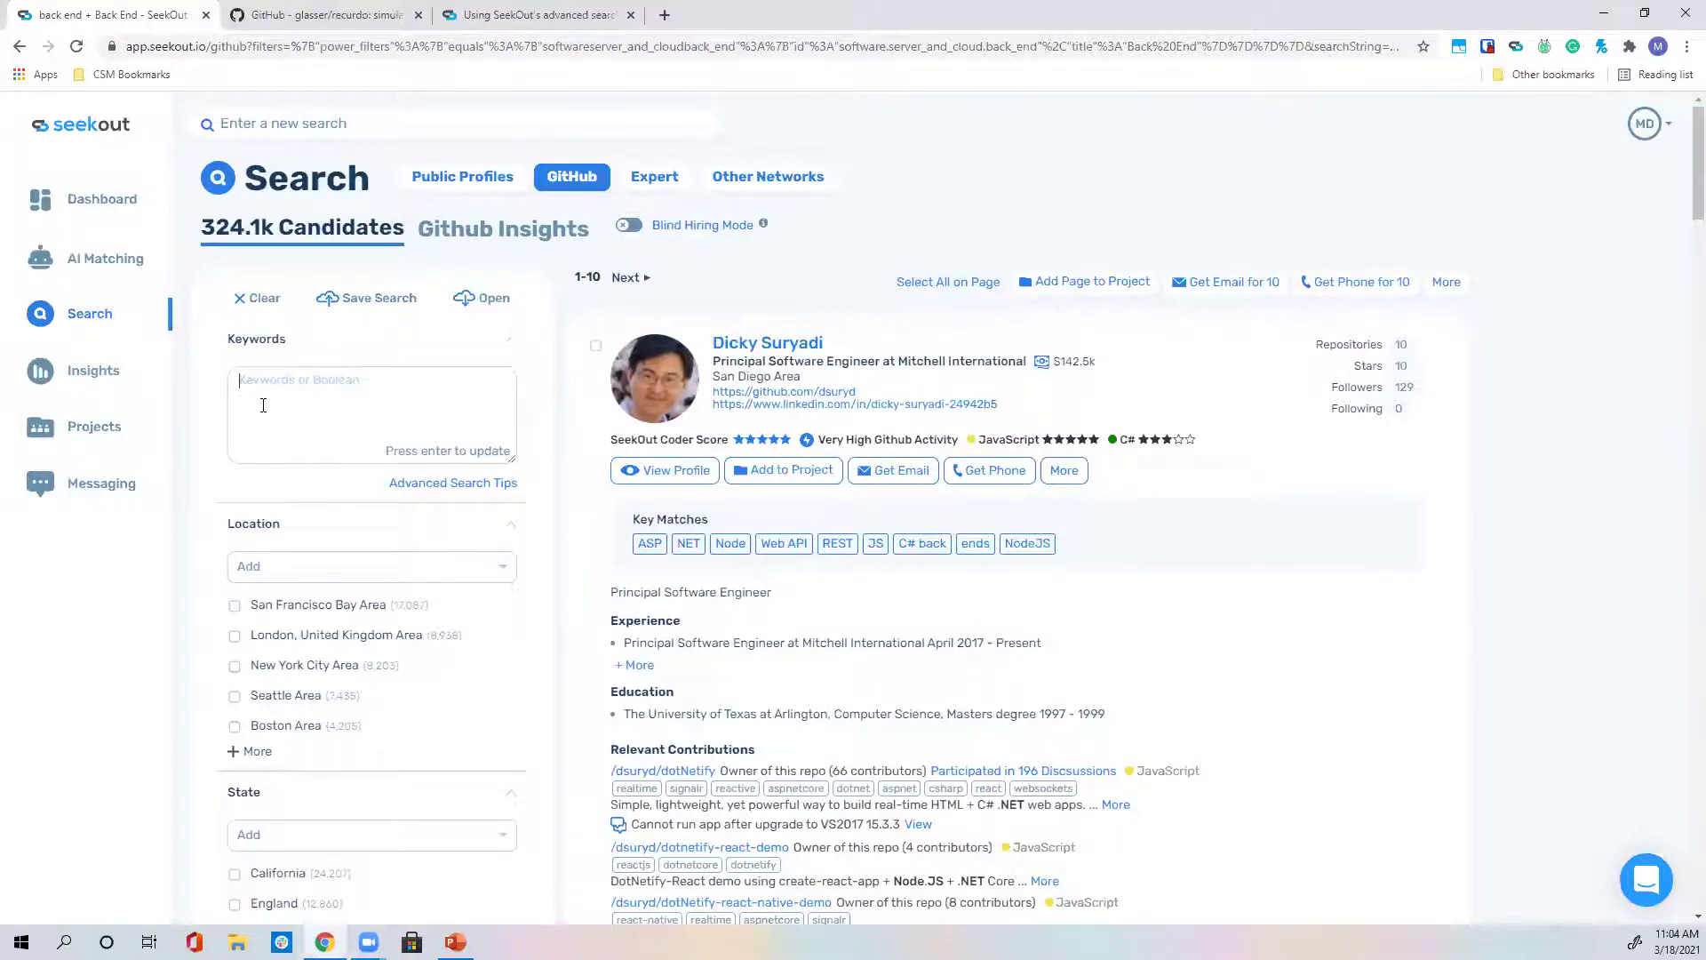
pyautogui.scroll(-4, 290, 420)
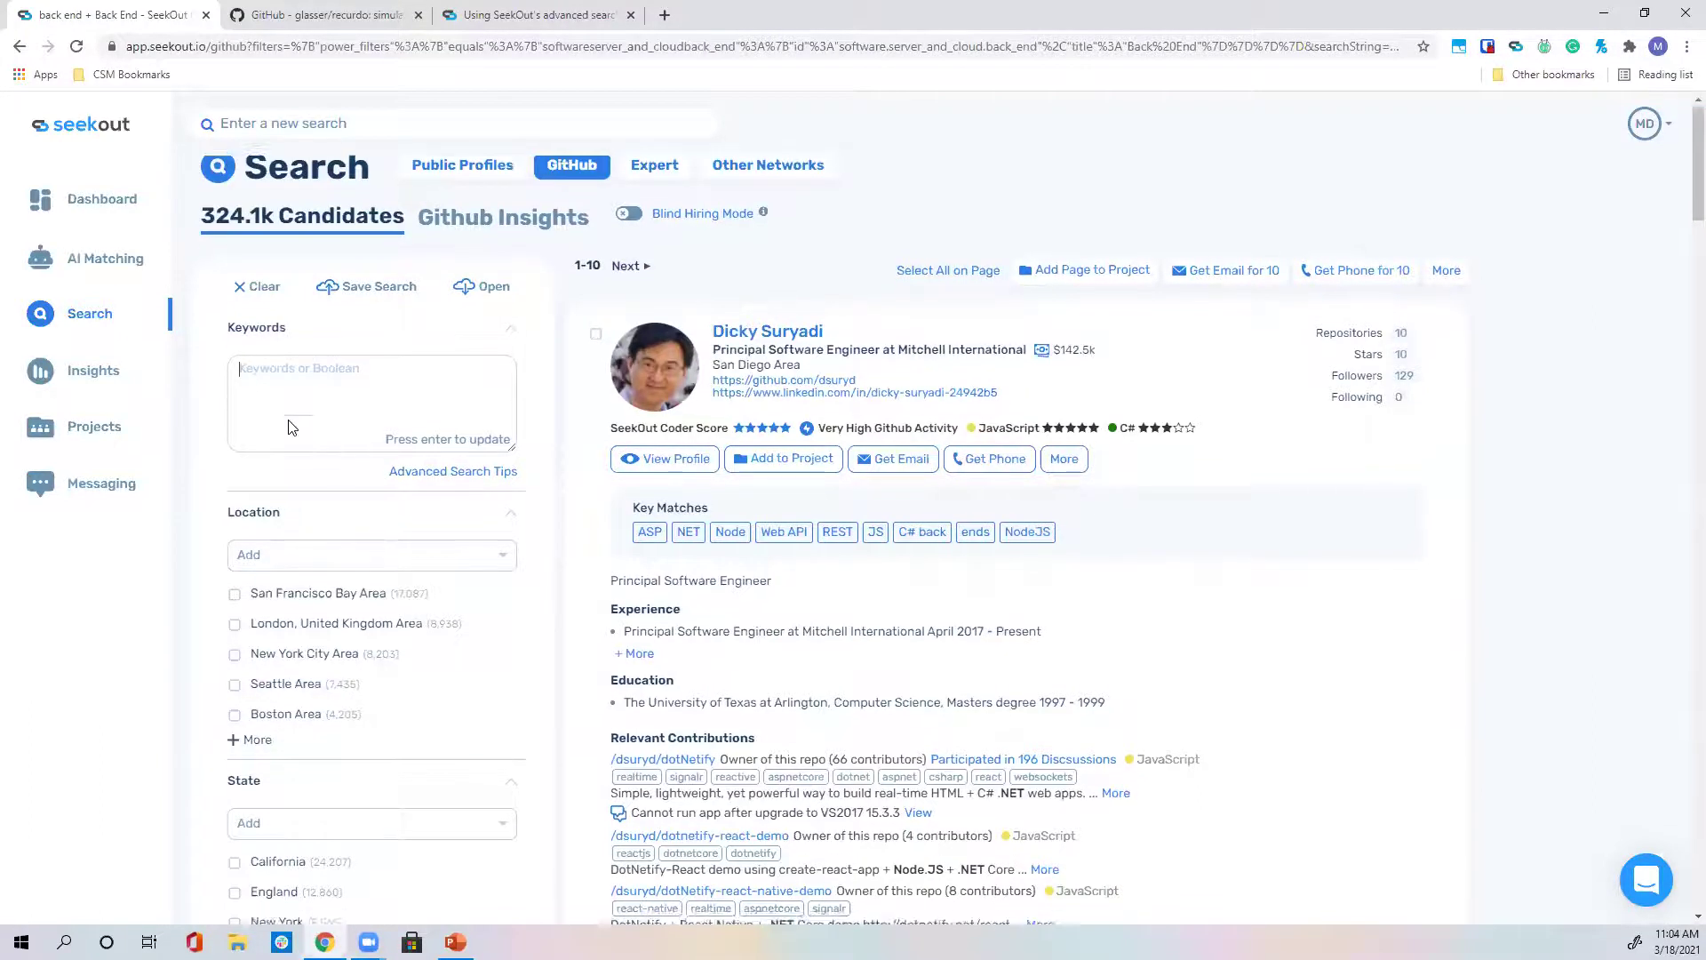
pyautogui.scroll(-7, 327, 380)
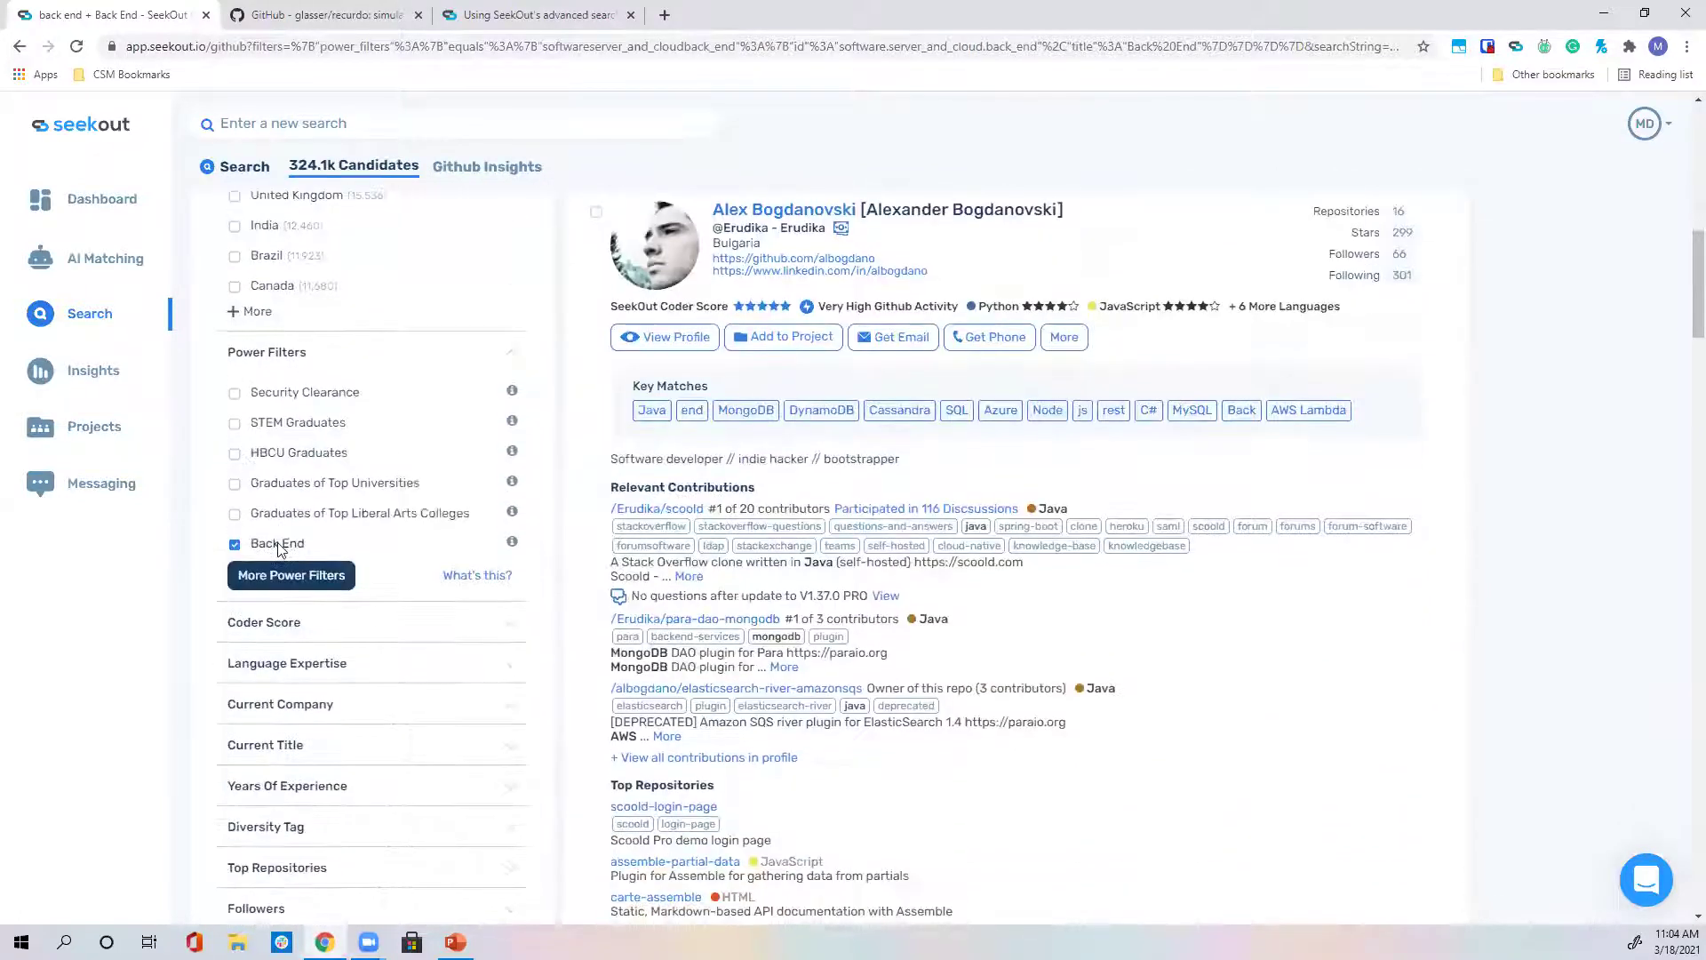
pyautogui.moveTo(511, 543)
pyautogui.scroll(2, 330, 559)
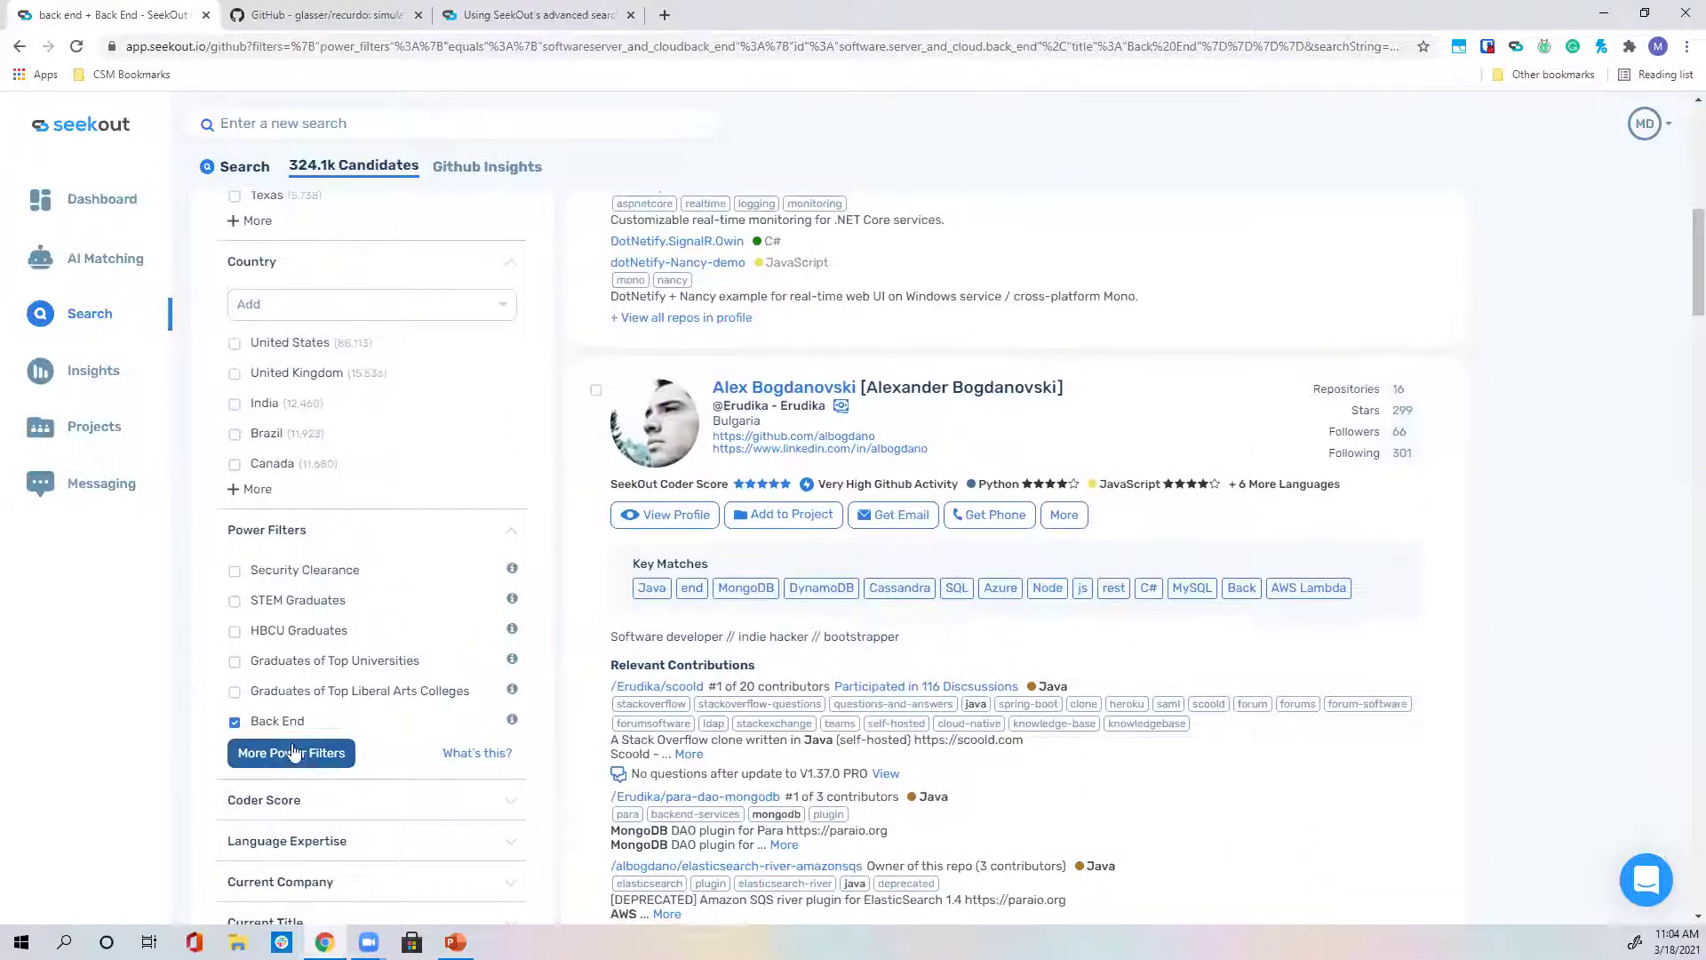
# Remove the Back End power filter and reapply it from the Server & Cloud section of the complete power filter list.
pyautogui.moveTo(312, 728); pyautogui.dragTo(252, 724)
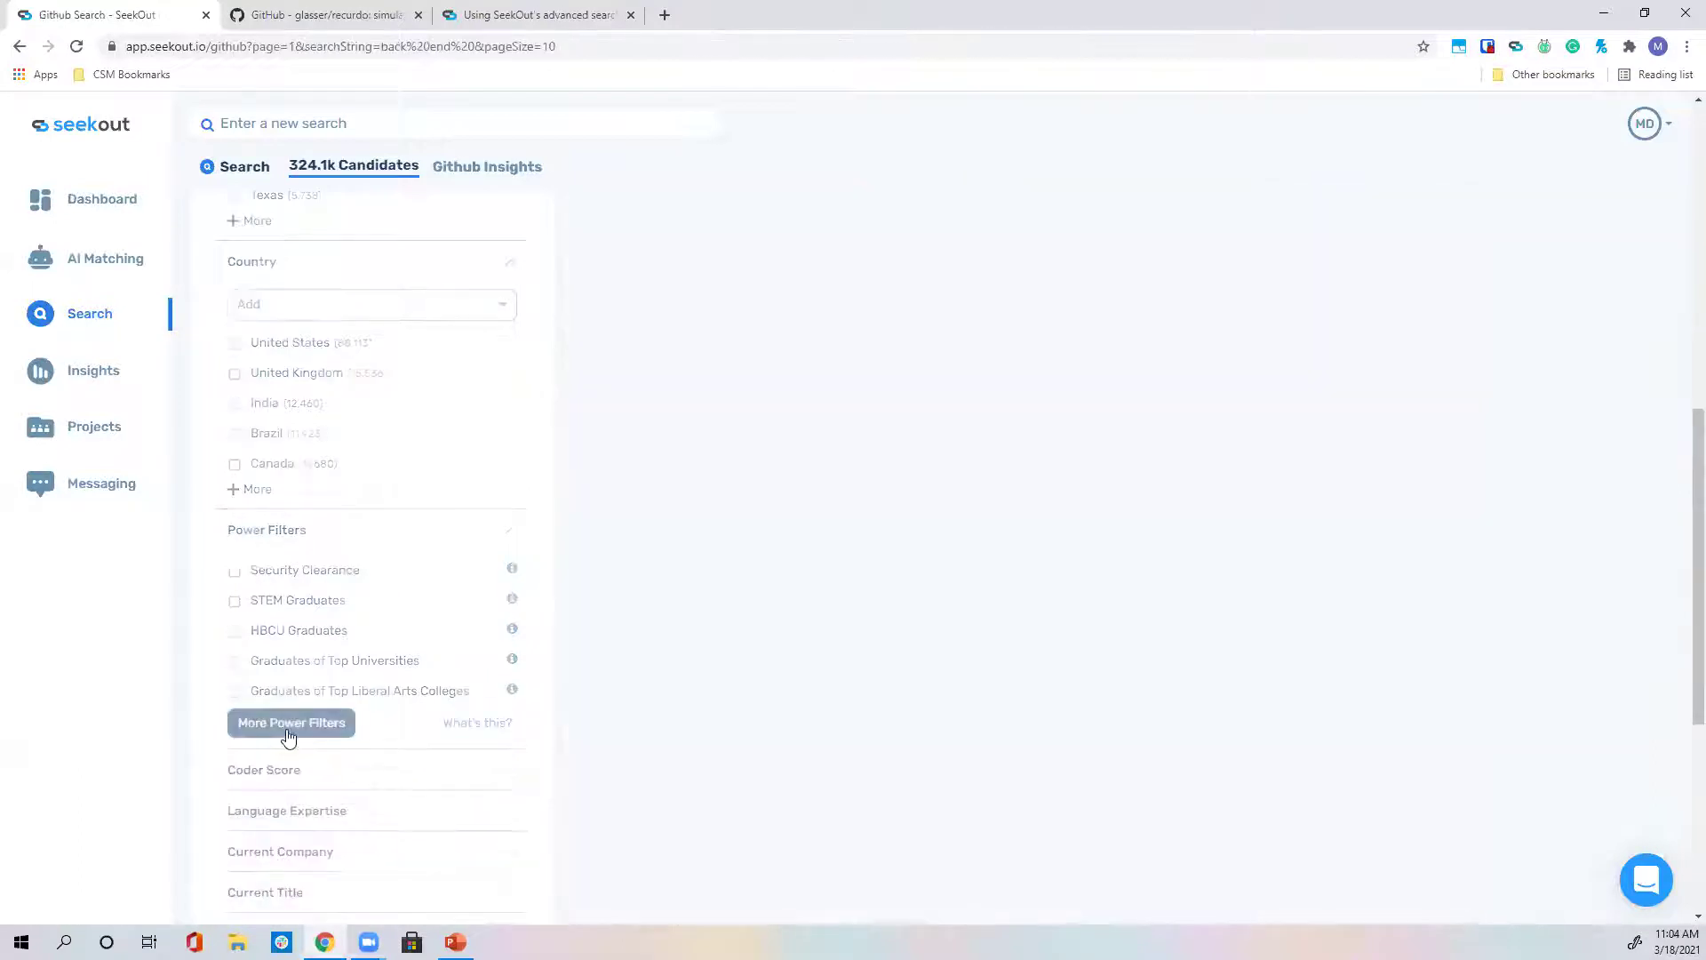
pyautogui.scroll(-1, 305, 758)
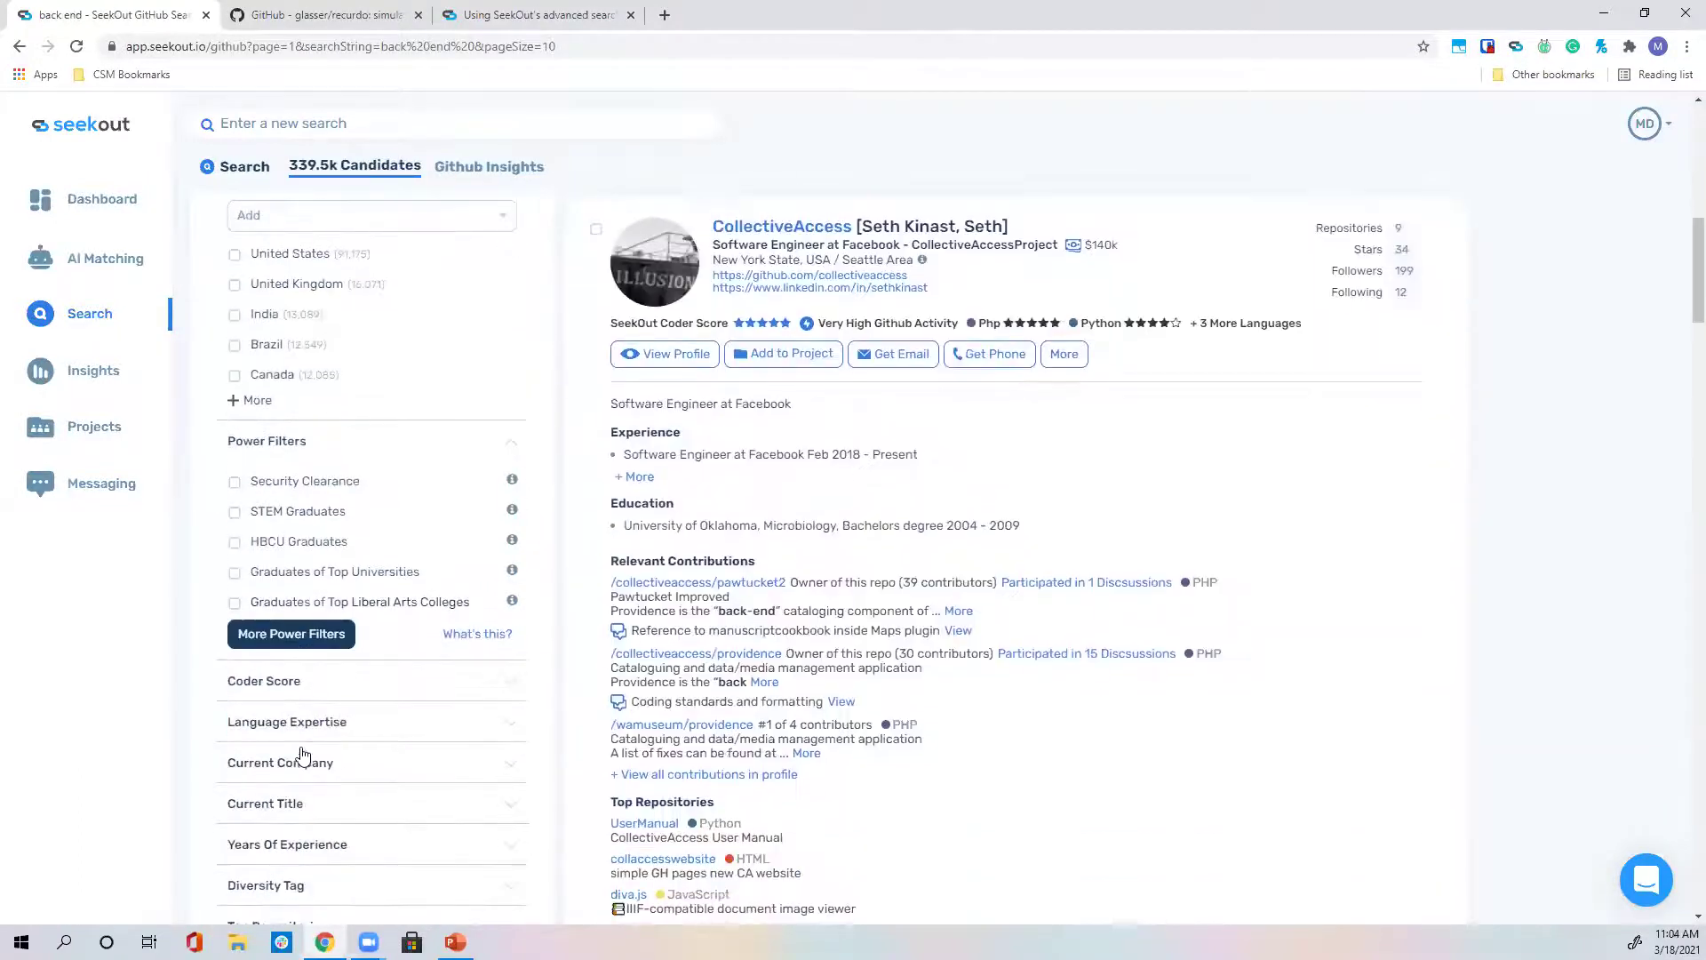
pyautogui.click(294, 635)
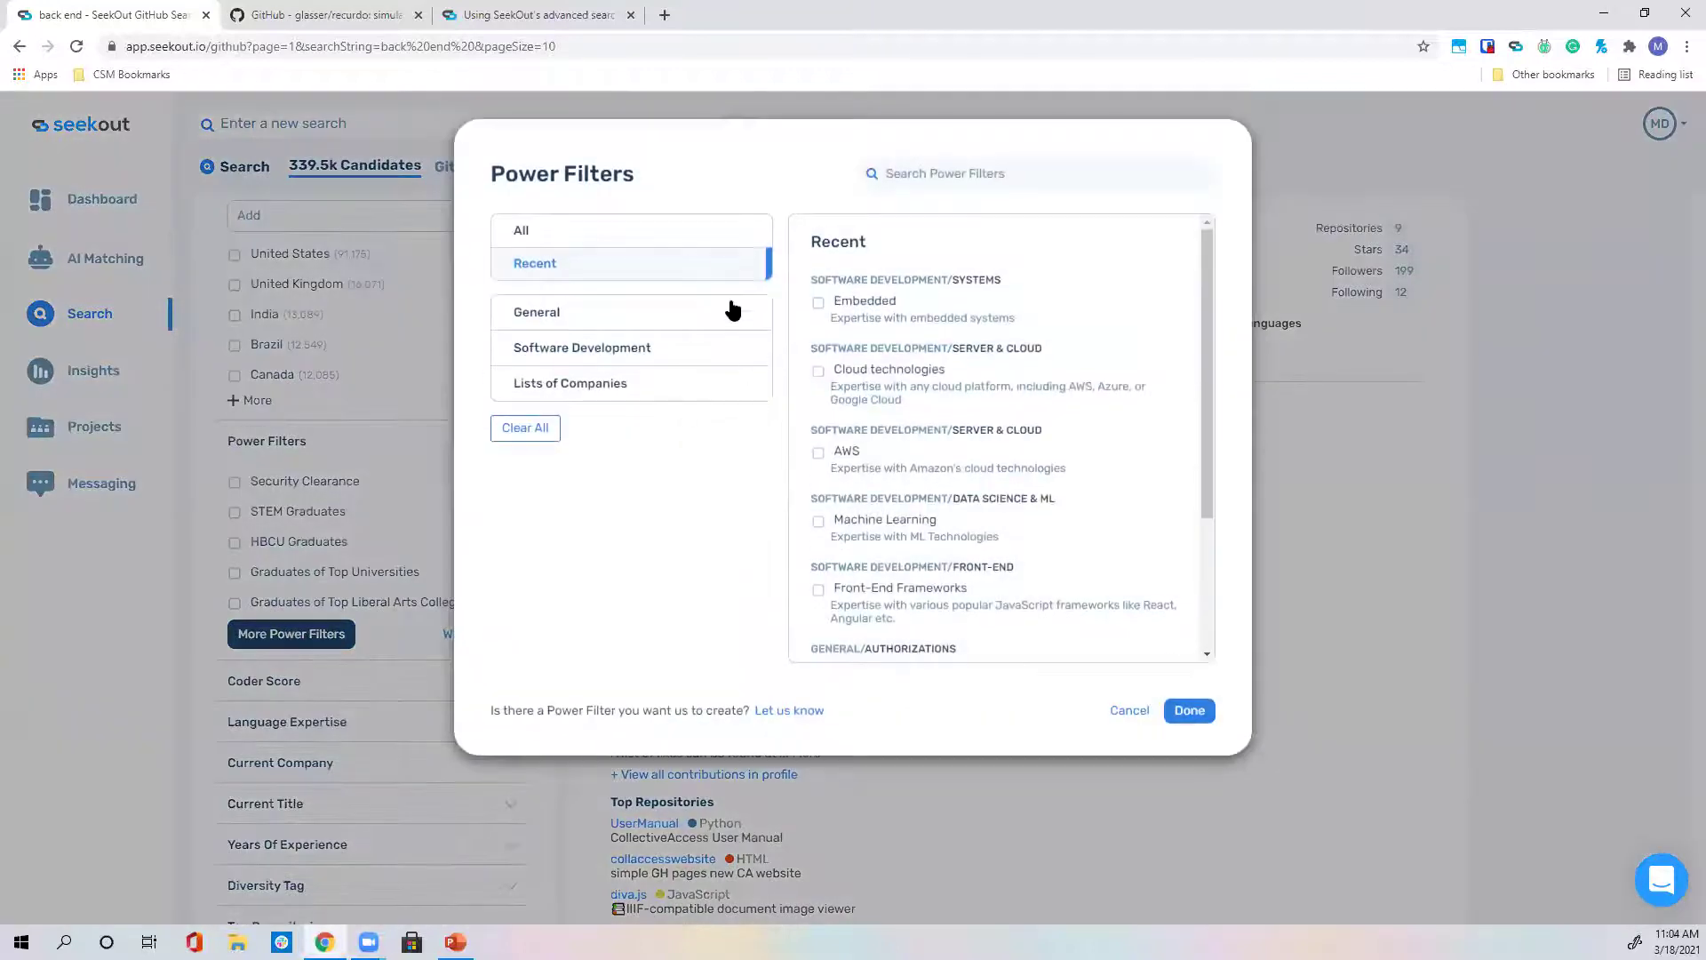
pyautogui.click(658, 240)
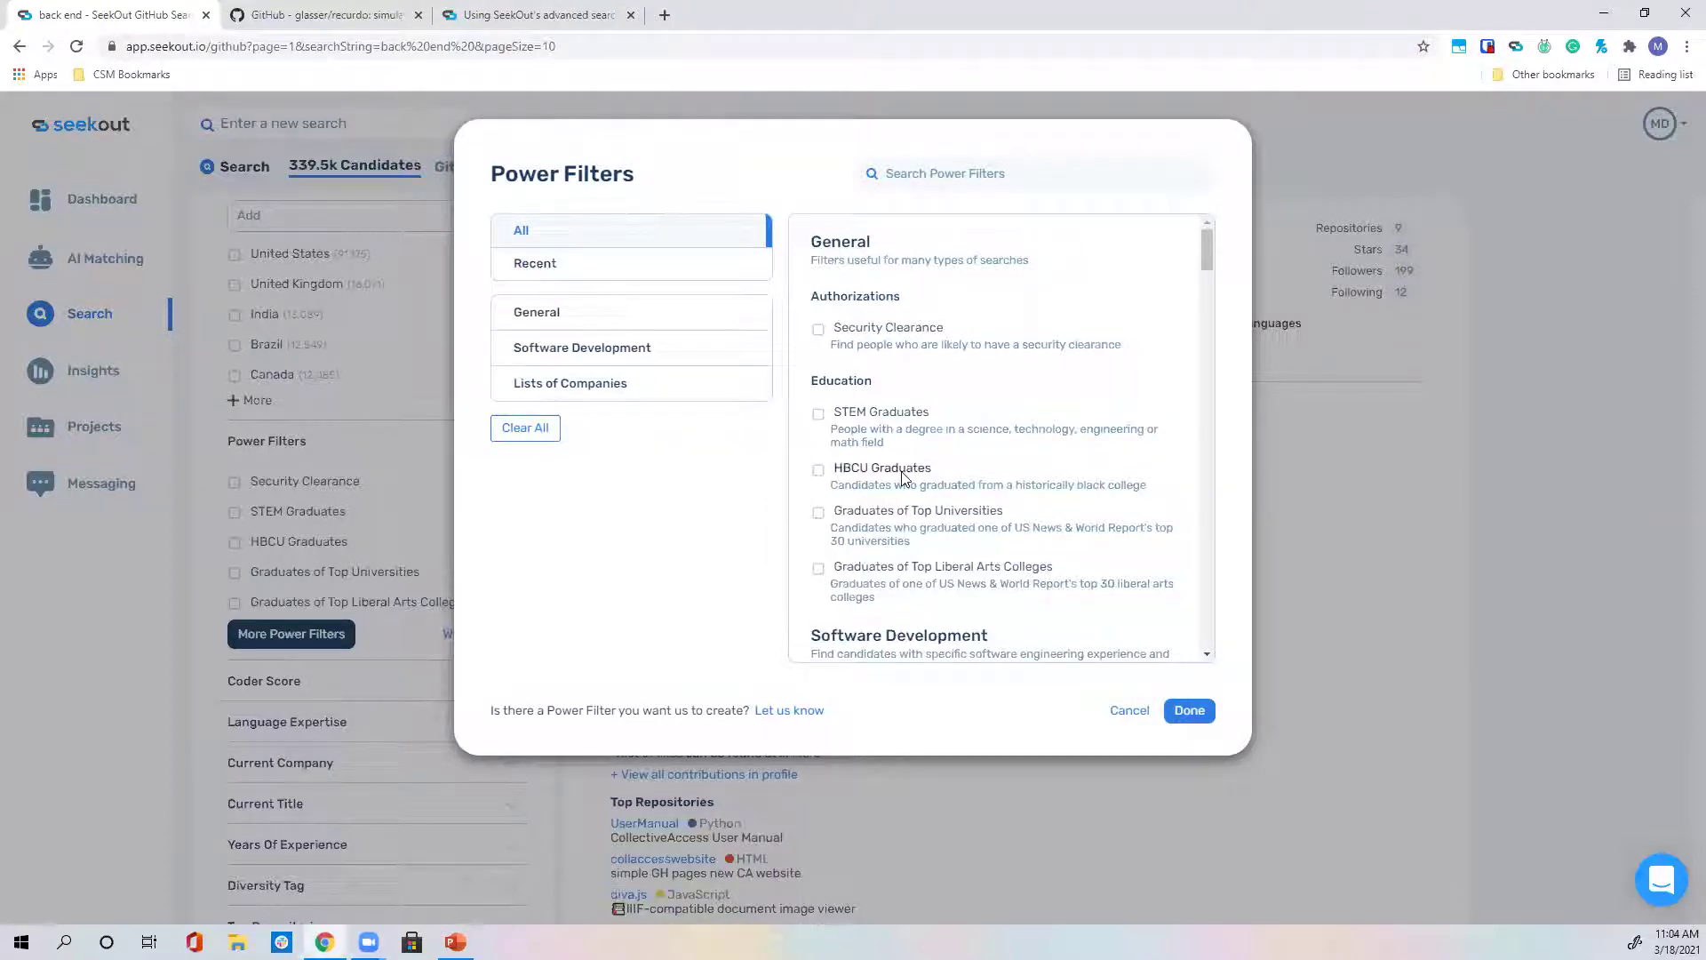
pyautogui.scroll(-5, 902, 477)
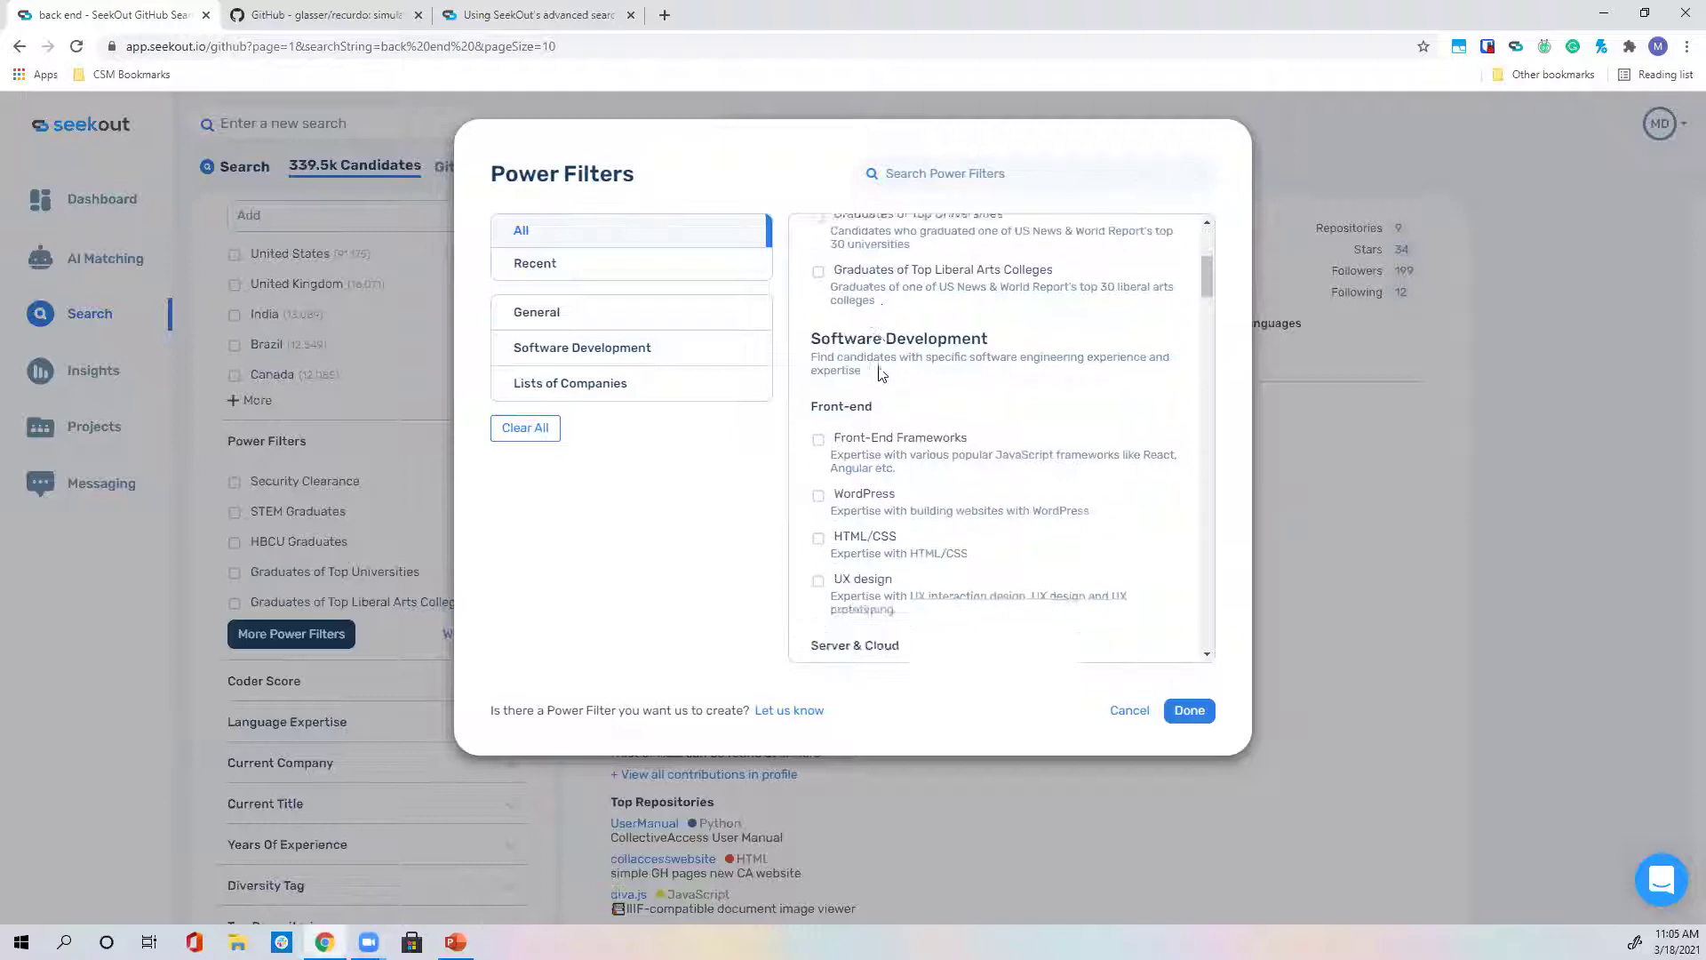
pyautogui.scroll(-2, 880, 382)
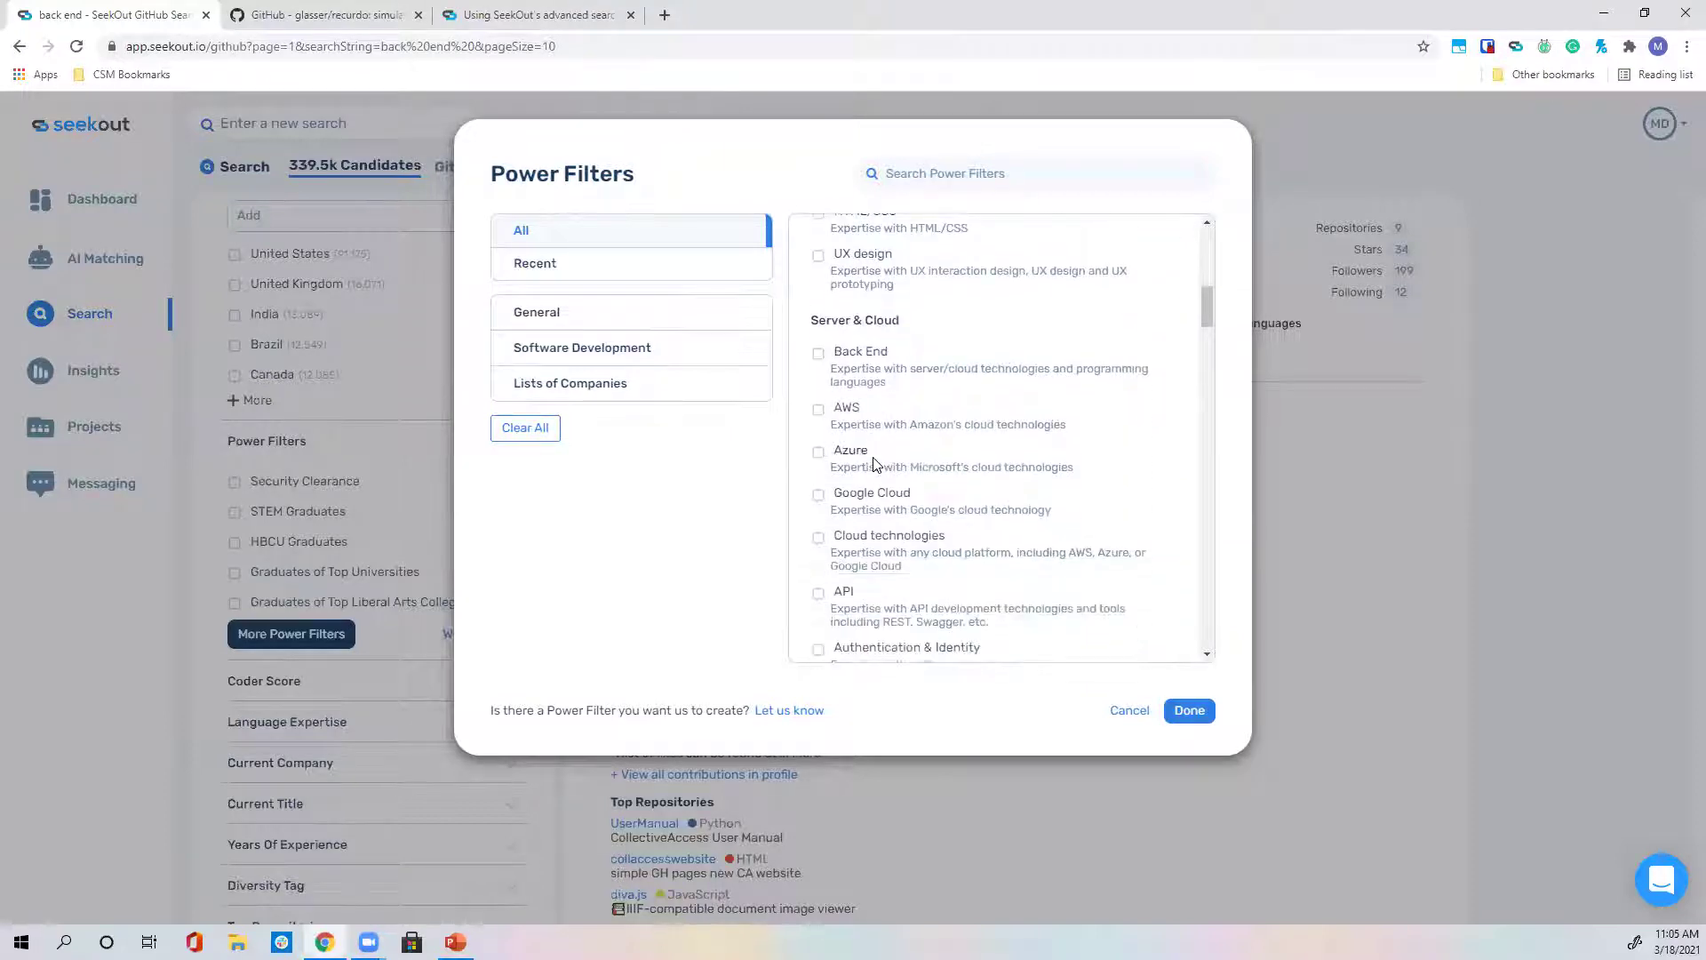
pyautogui.scroll(-1, 875, 463)
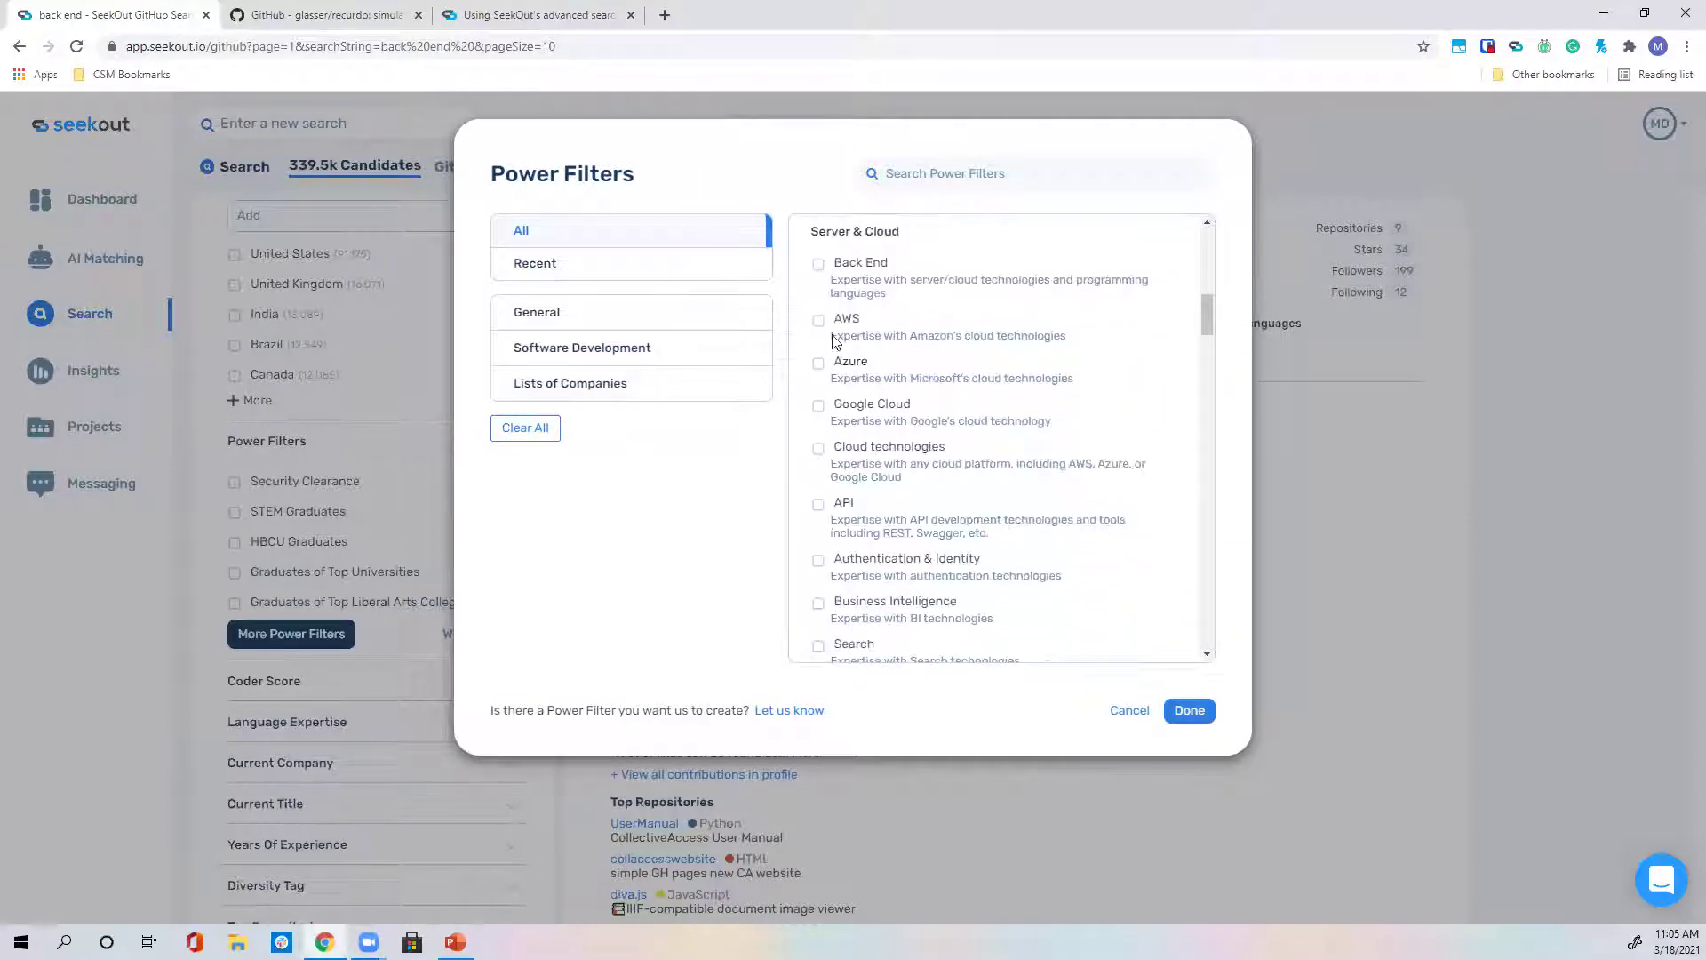
pyautogui.click(819, 265)
pyautogui.click(1182, 710)
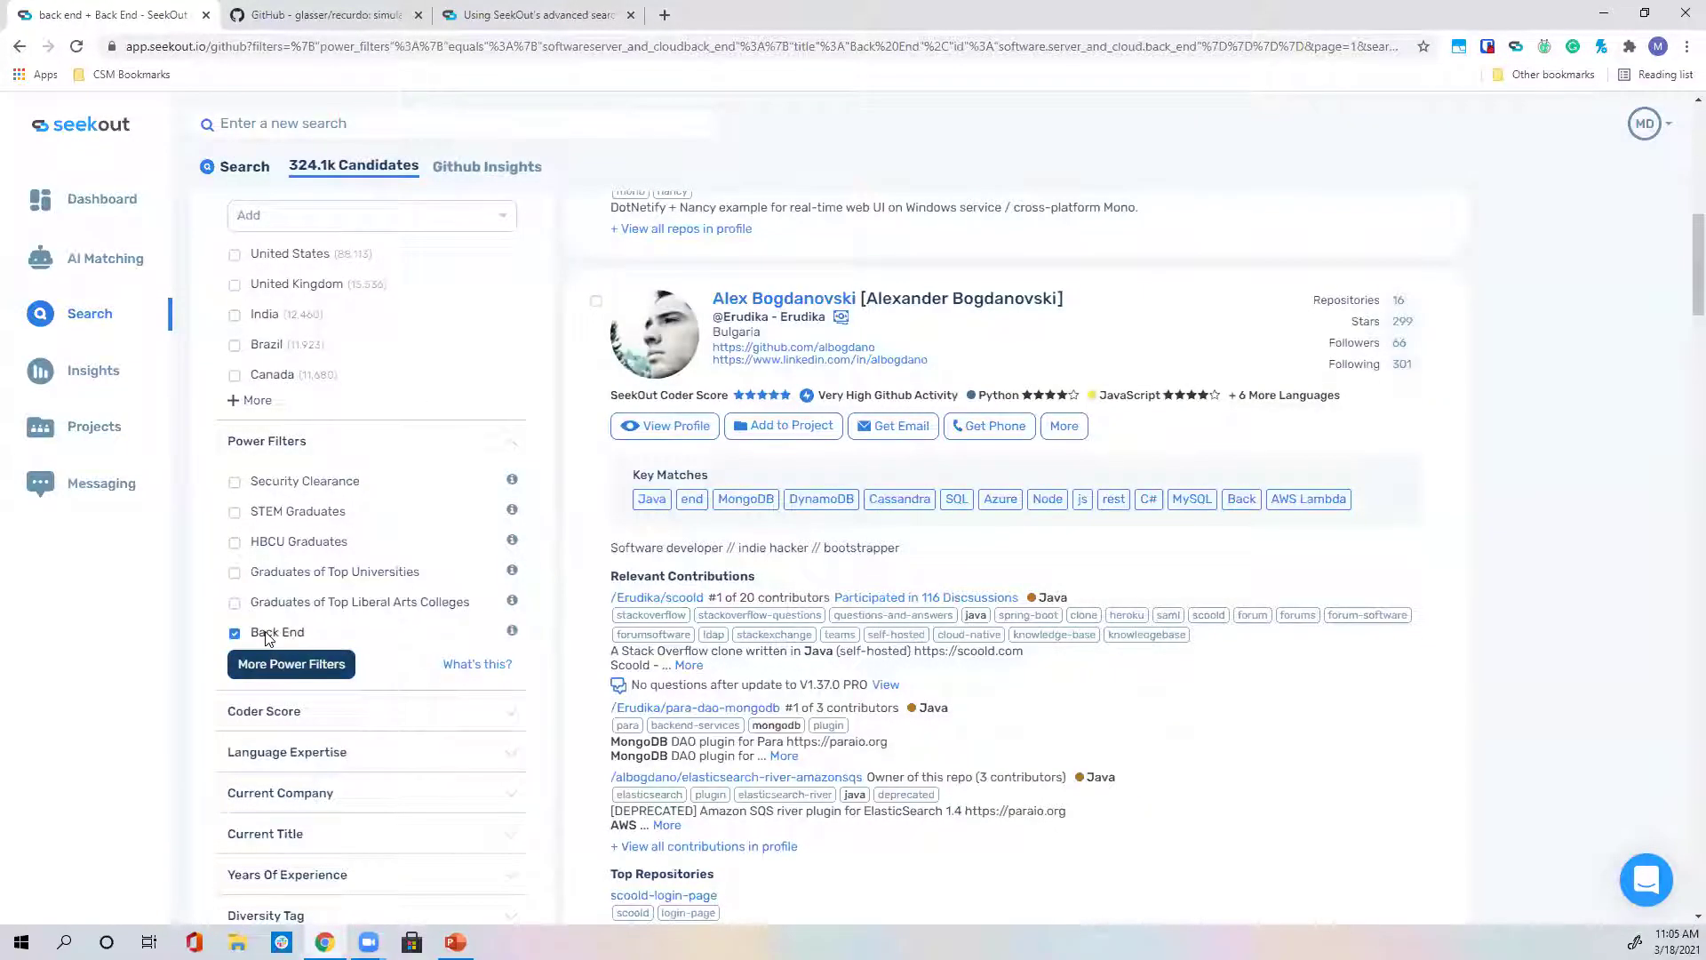
# Add Ruby as a language expertise filter alongside the Back End power filter.
pyautogui.scroll(2, 294, 653)
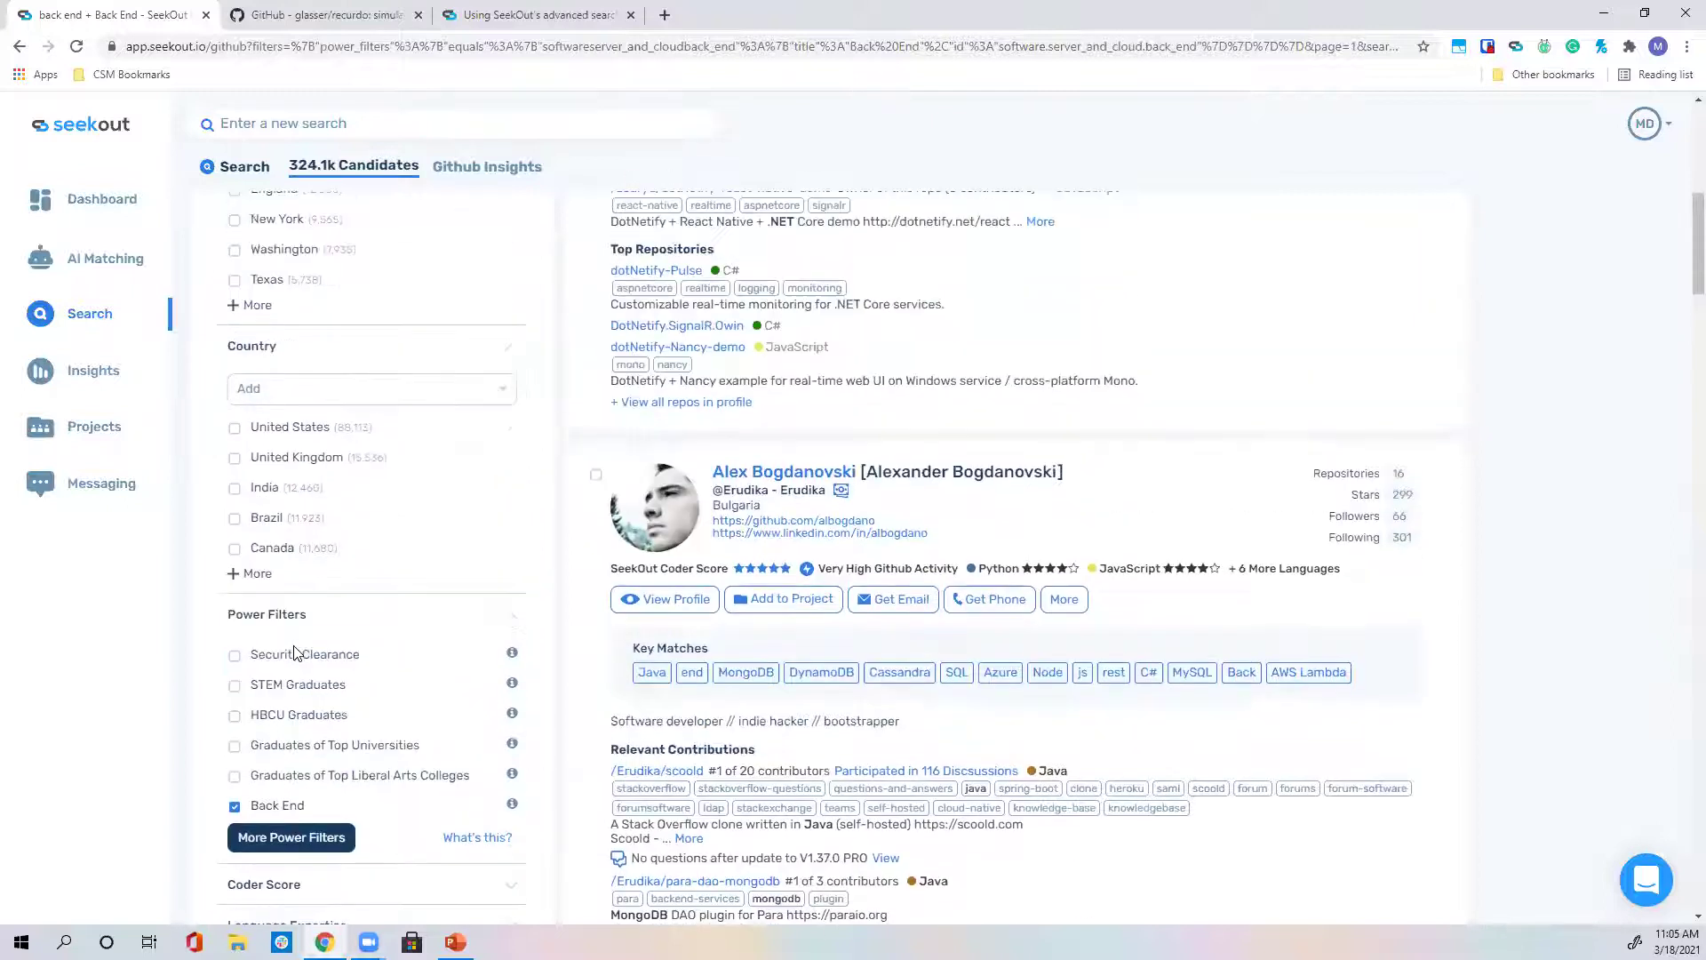
pyautogui.scroll(-4, 362, 828)
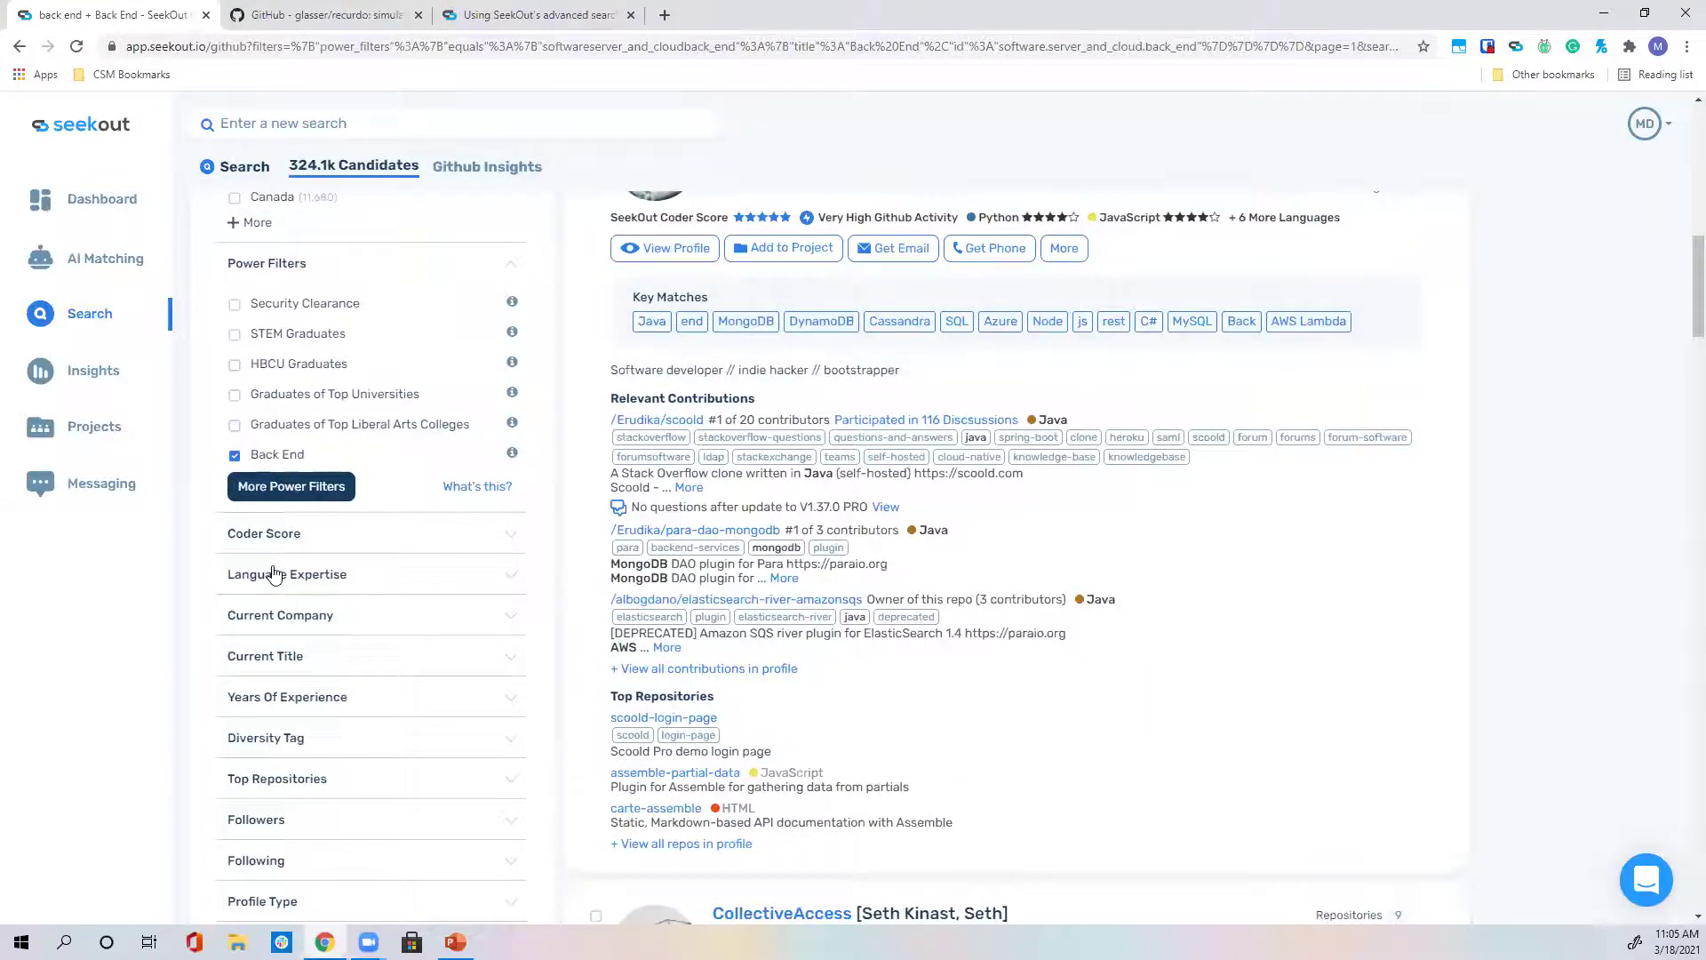
pyautogui.scroll(9, 273, 573)
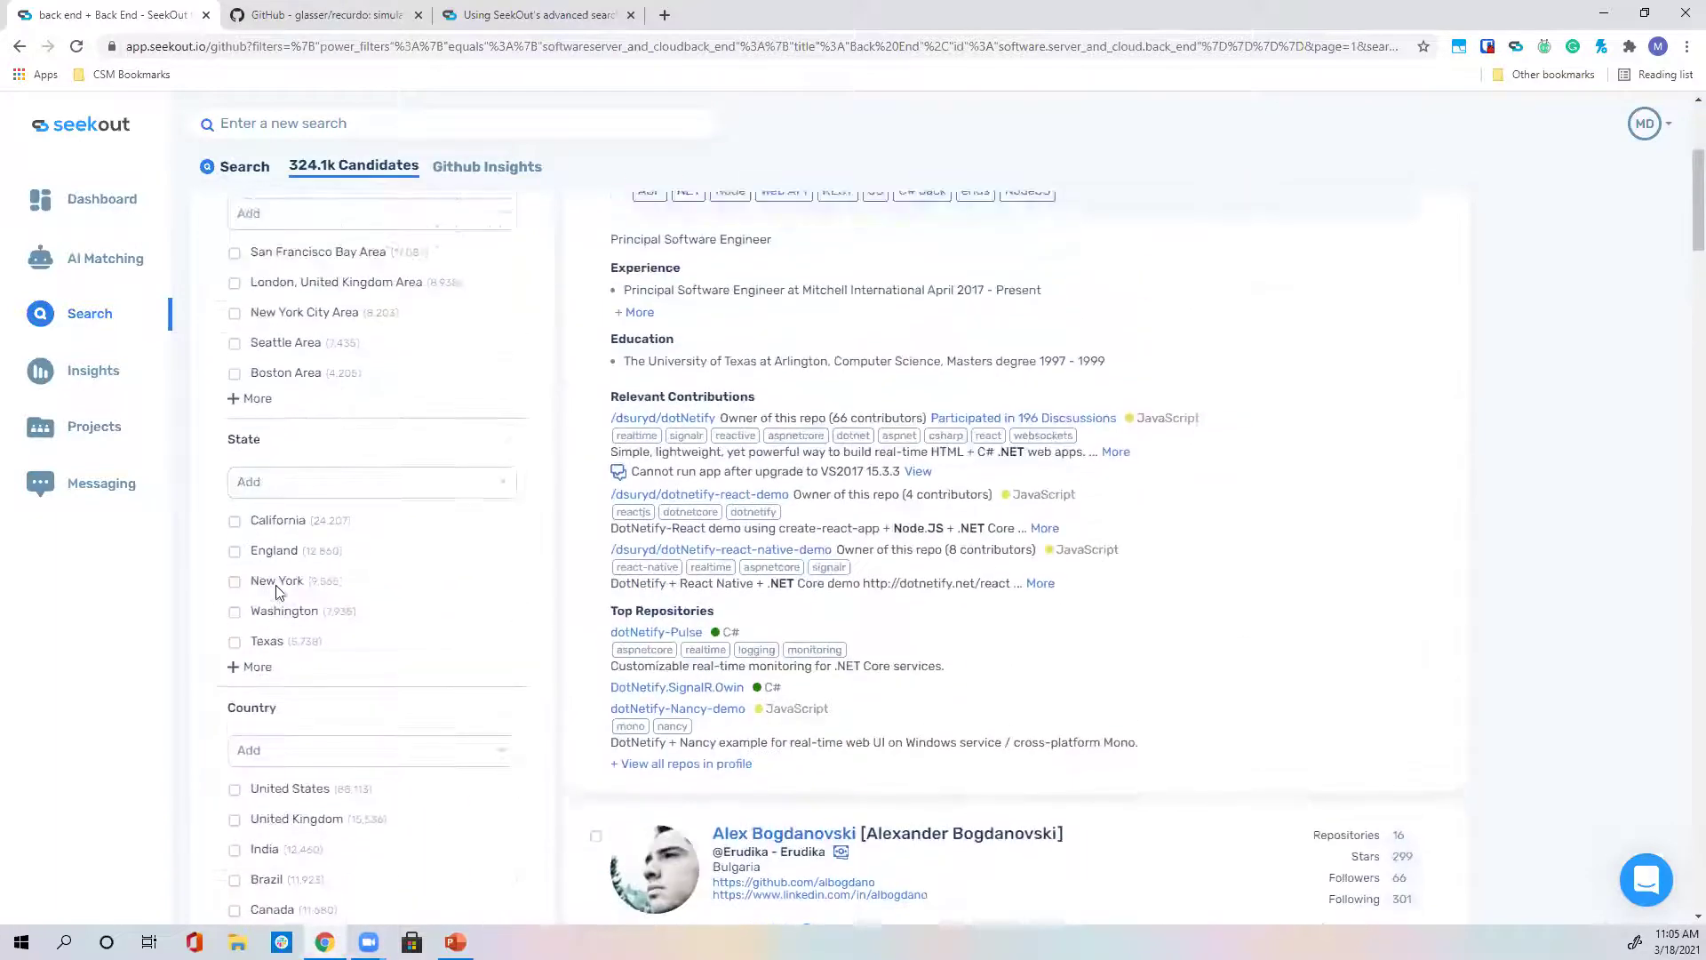
pyautogui.scroll(-10, 276, 592)
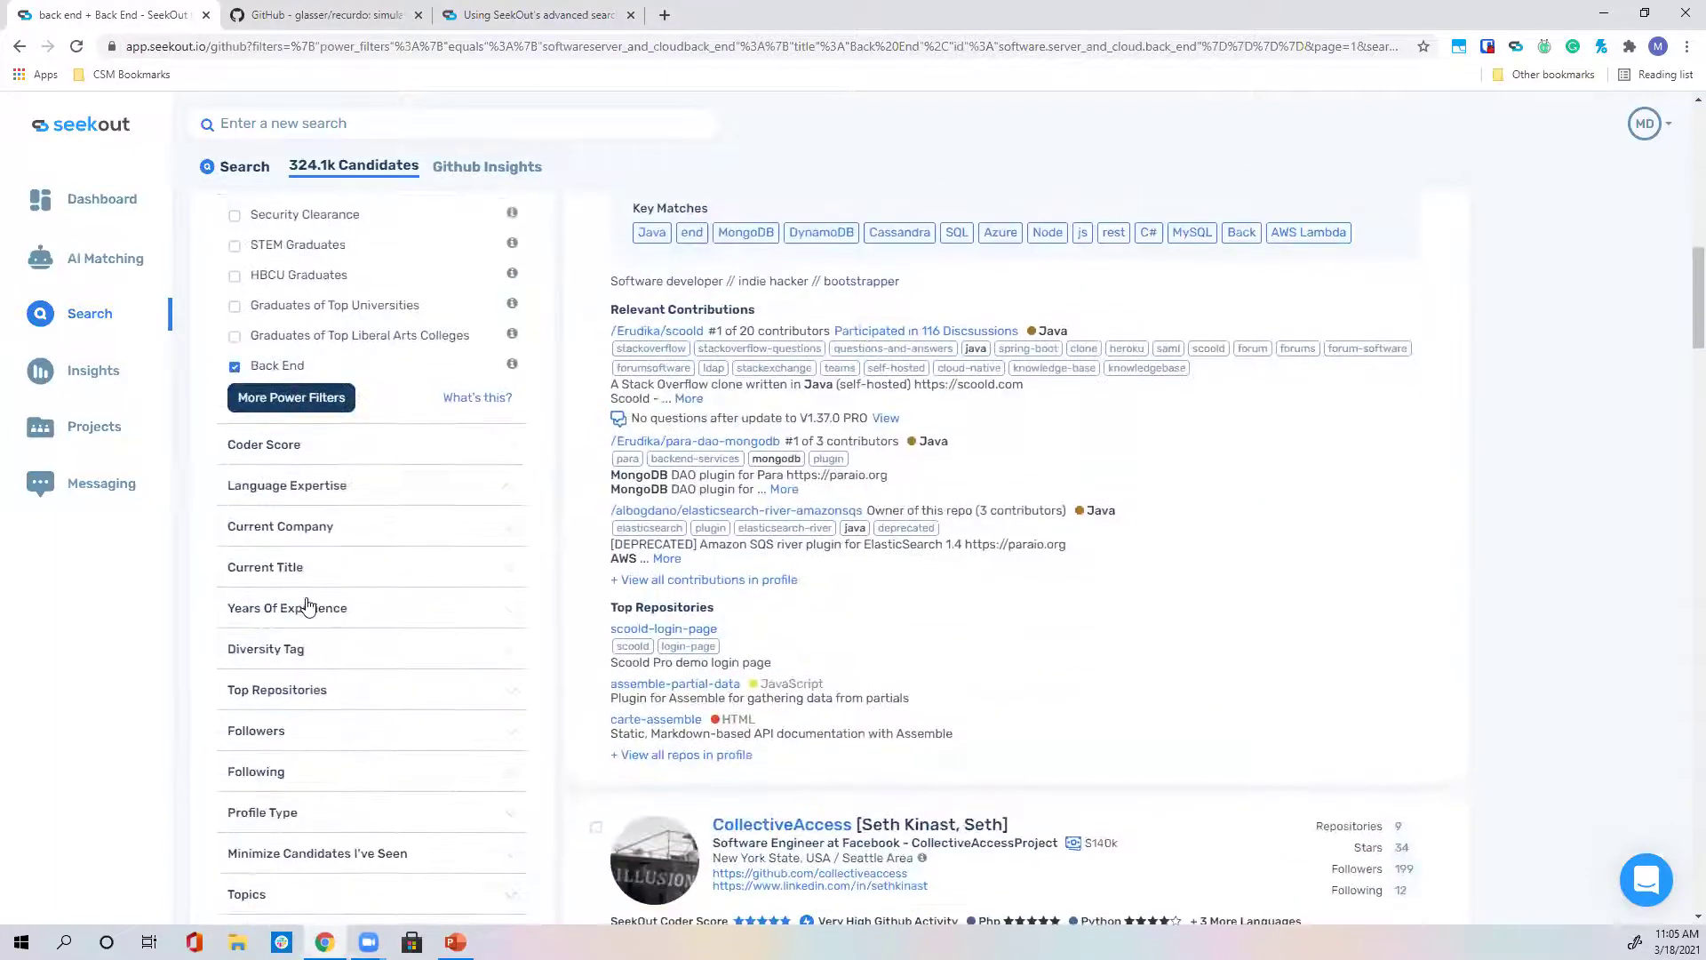
pyautogui.click(304, 402)
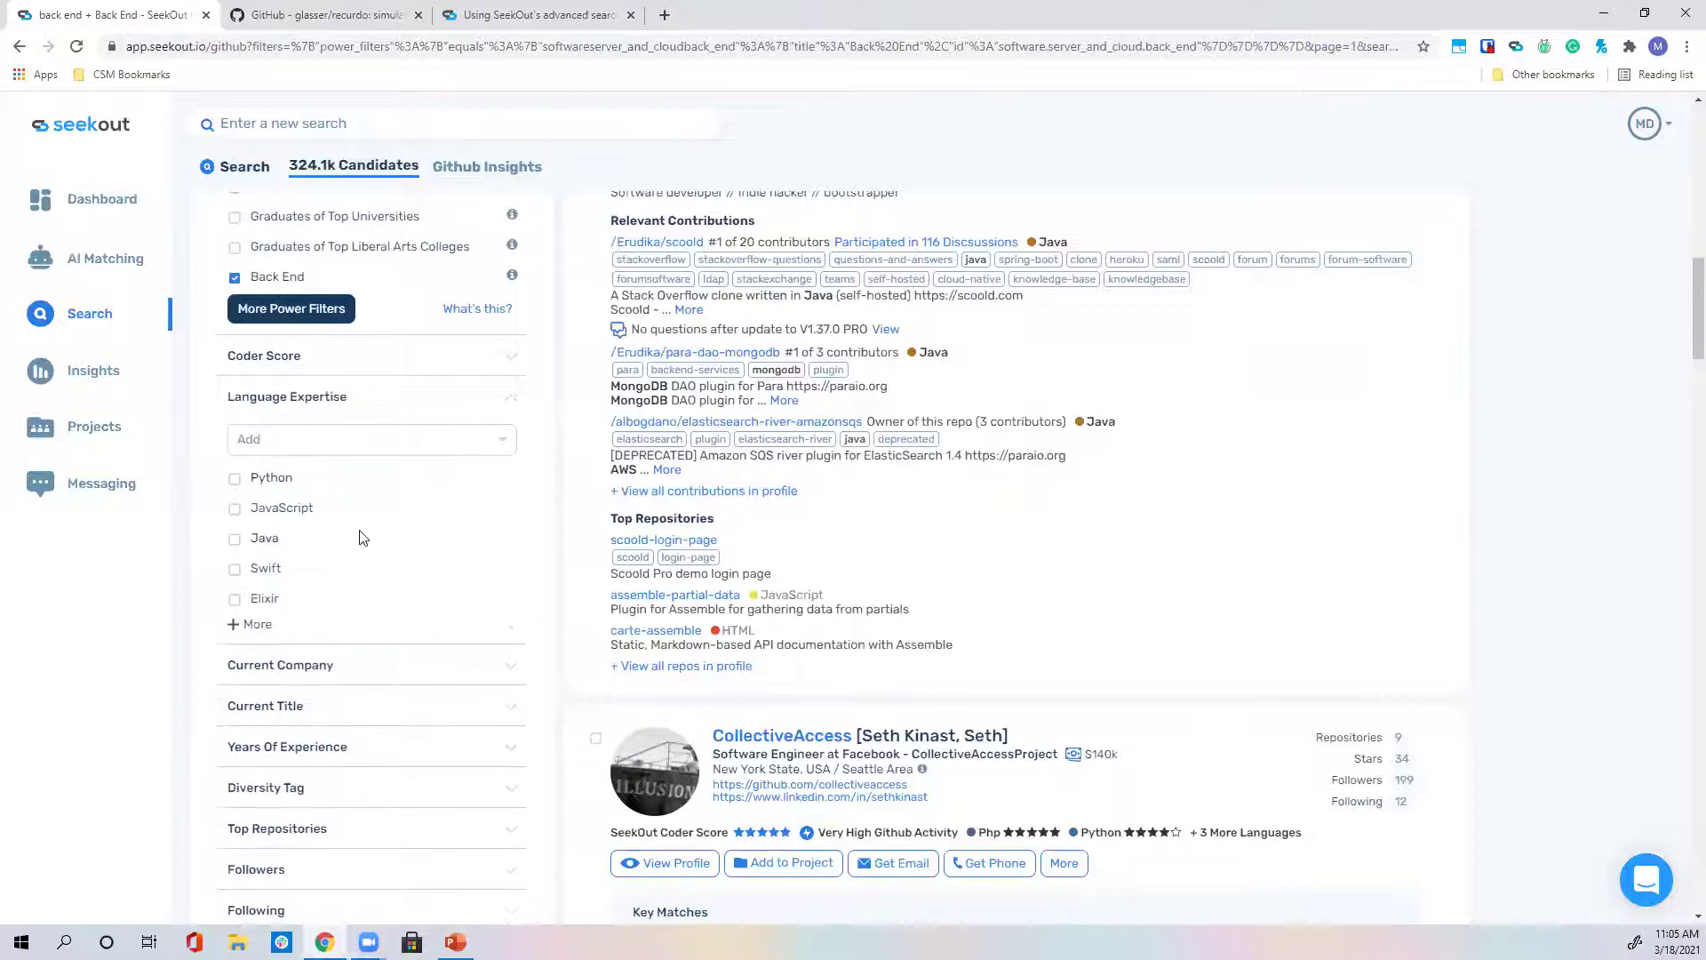
pyautogui.click(339, 444)
pyautogui.write('ruby')
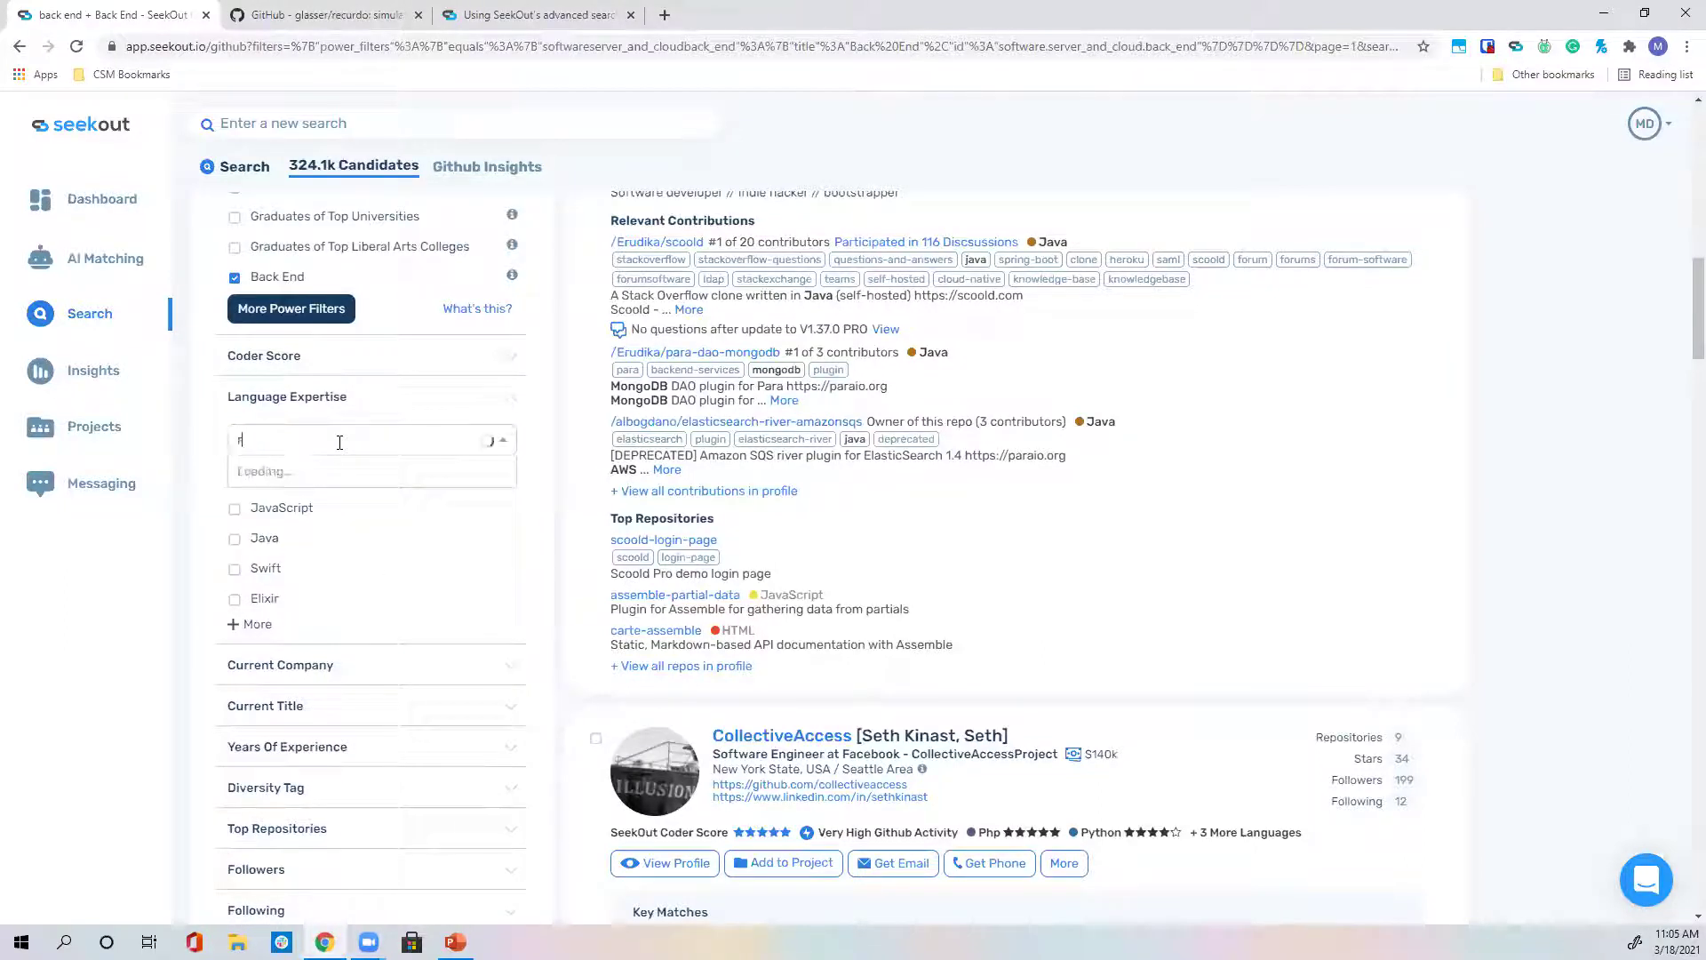
pyautogui.click(321, 471)
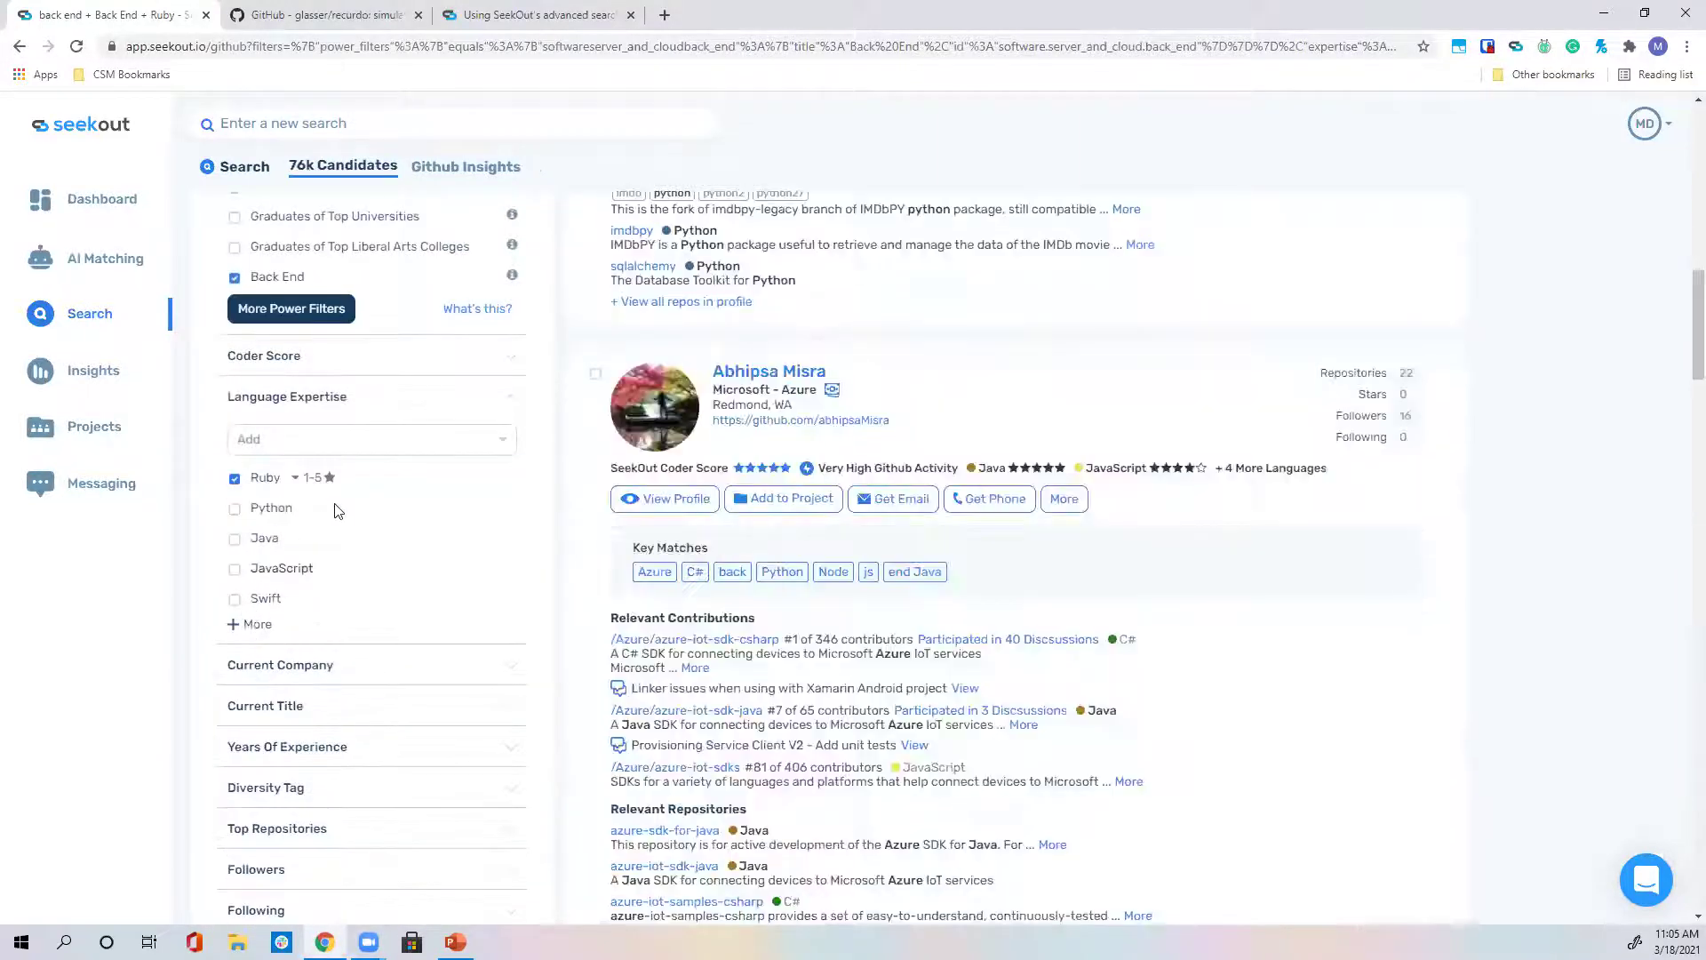
# Restrict the Ruby expertise rating to 4–5 stars and close the rating settings.
pyautogui.click(315, 478)
pyautogui.moveTo(260, 553); pyautogui.dragTo(338, 554)
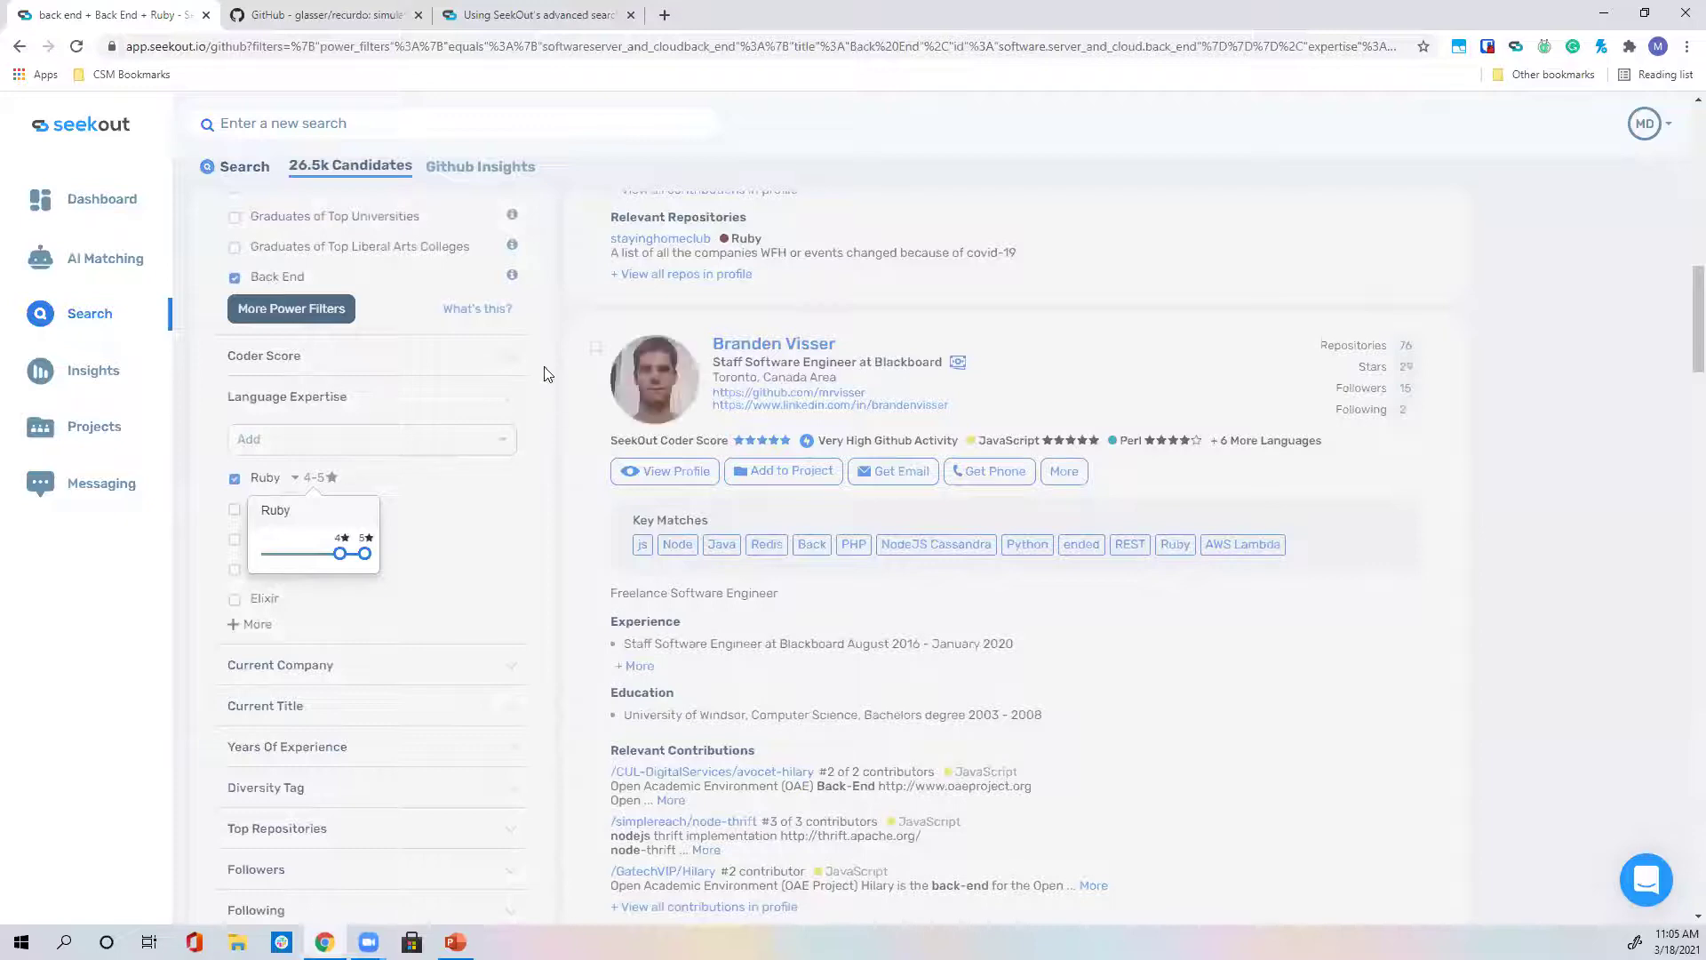
pyautogui.click(317, 160)
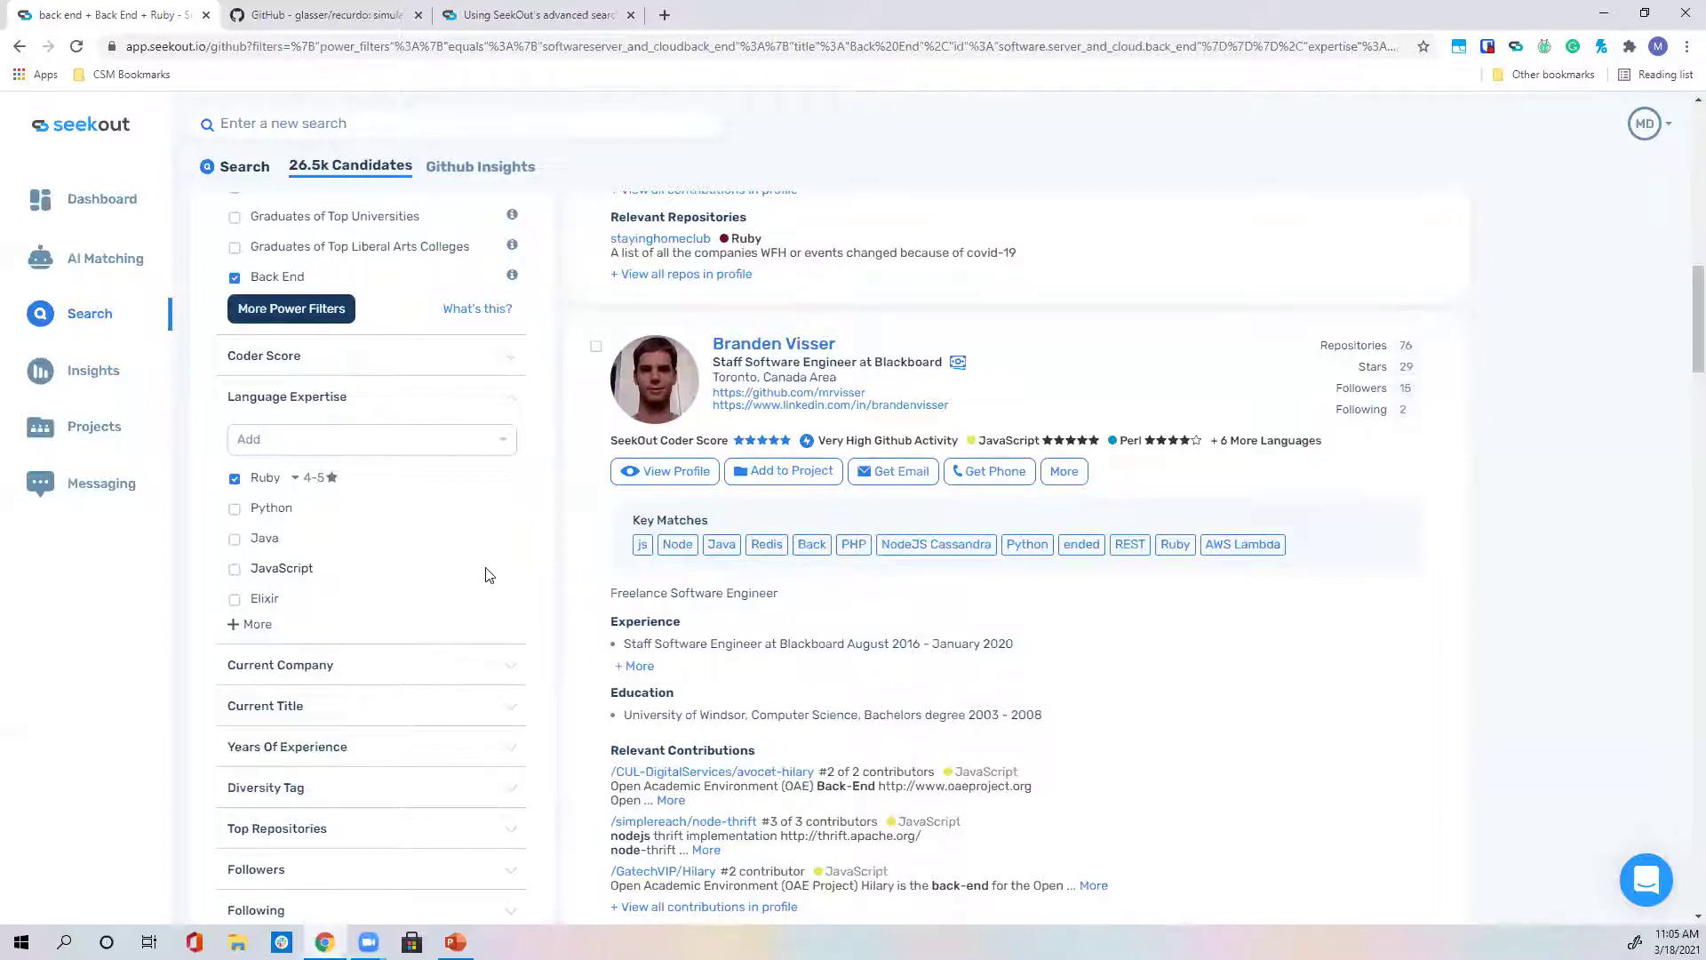
# Open the GitHub Insights for the filtered candidates and view the expanded Location Insights chart, closing it when done.
pyautogui.scroll(6, 462, 577)
pyautogui.scroll(5, 485, 575)
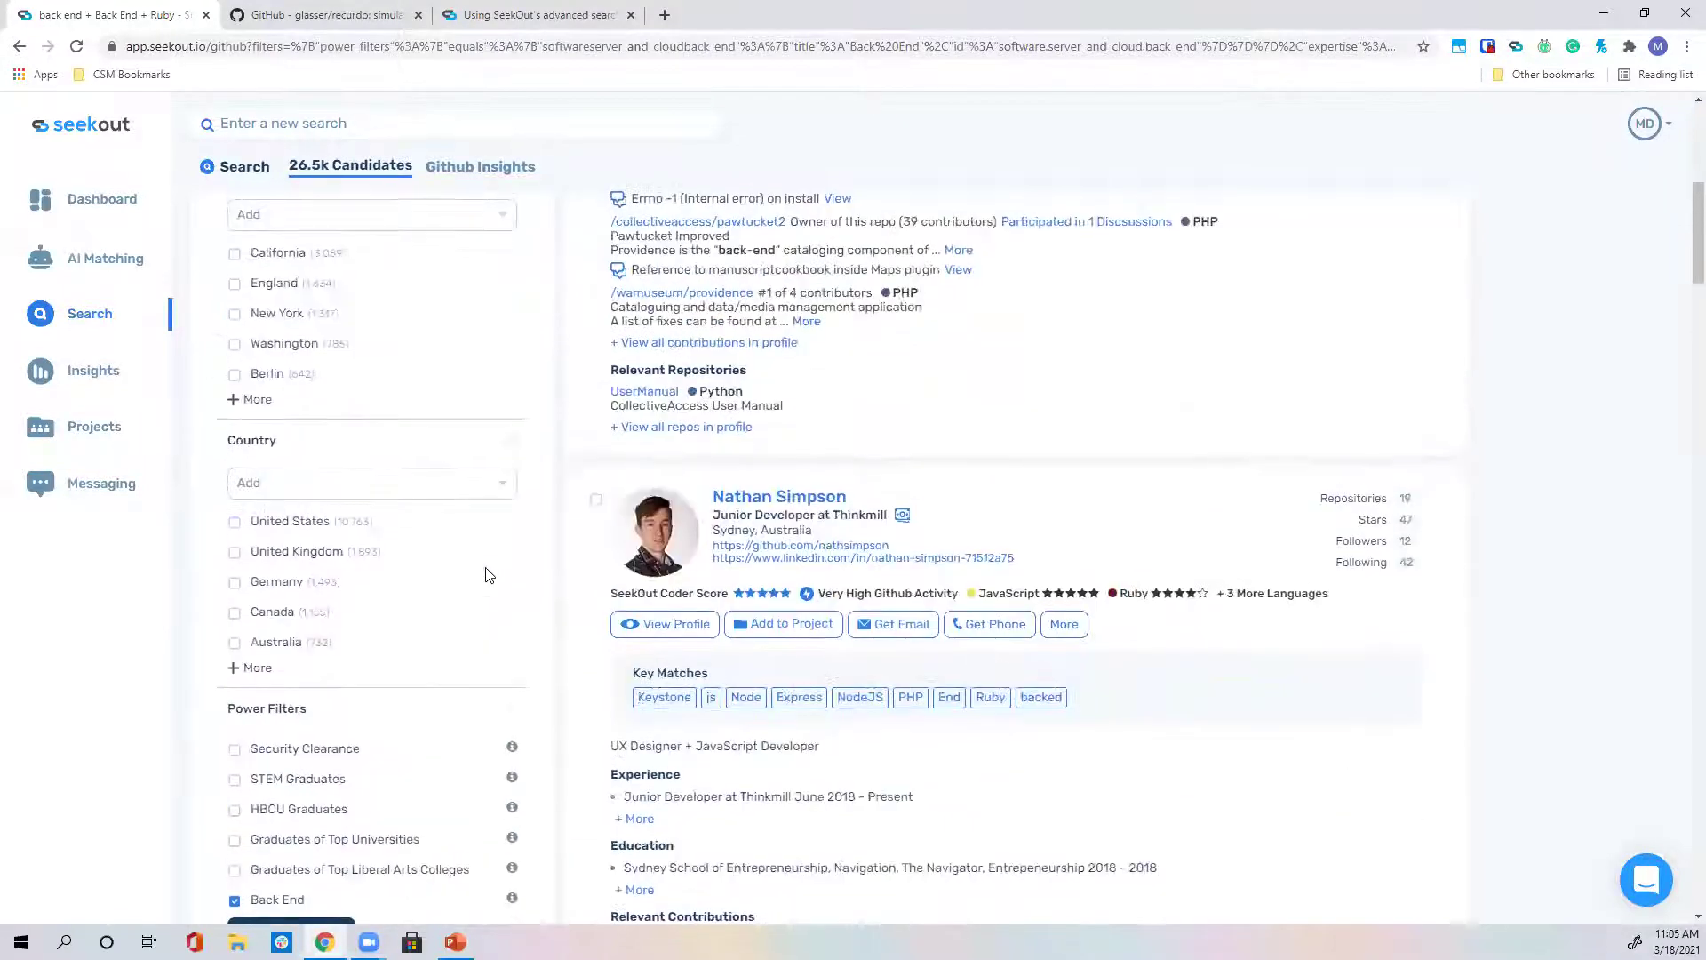
pyautogui.scroll(1, 486, 575)
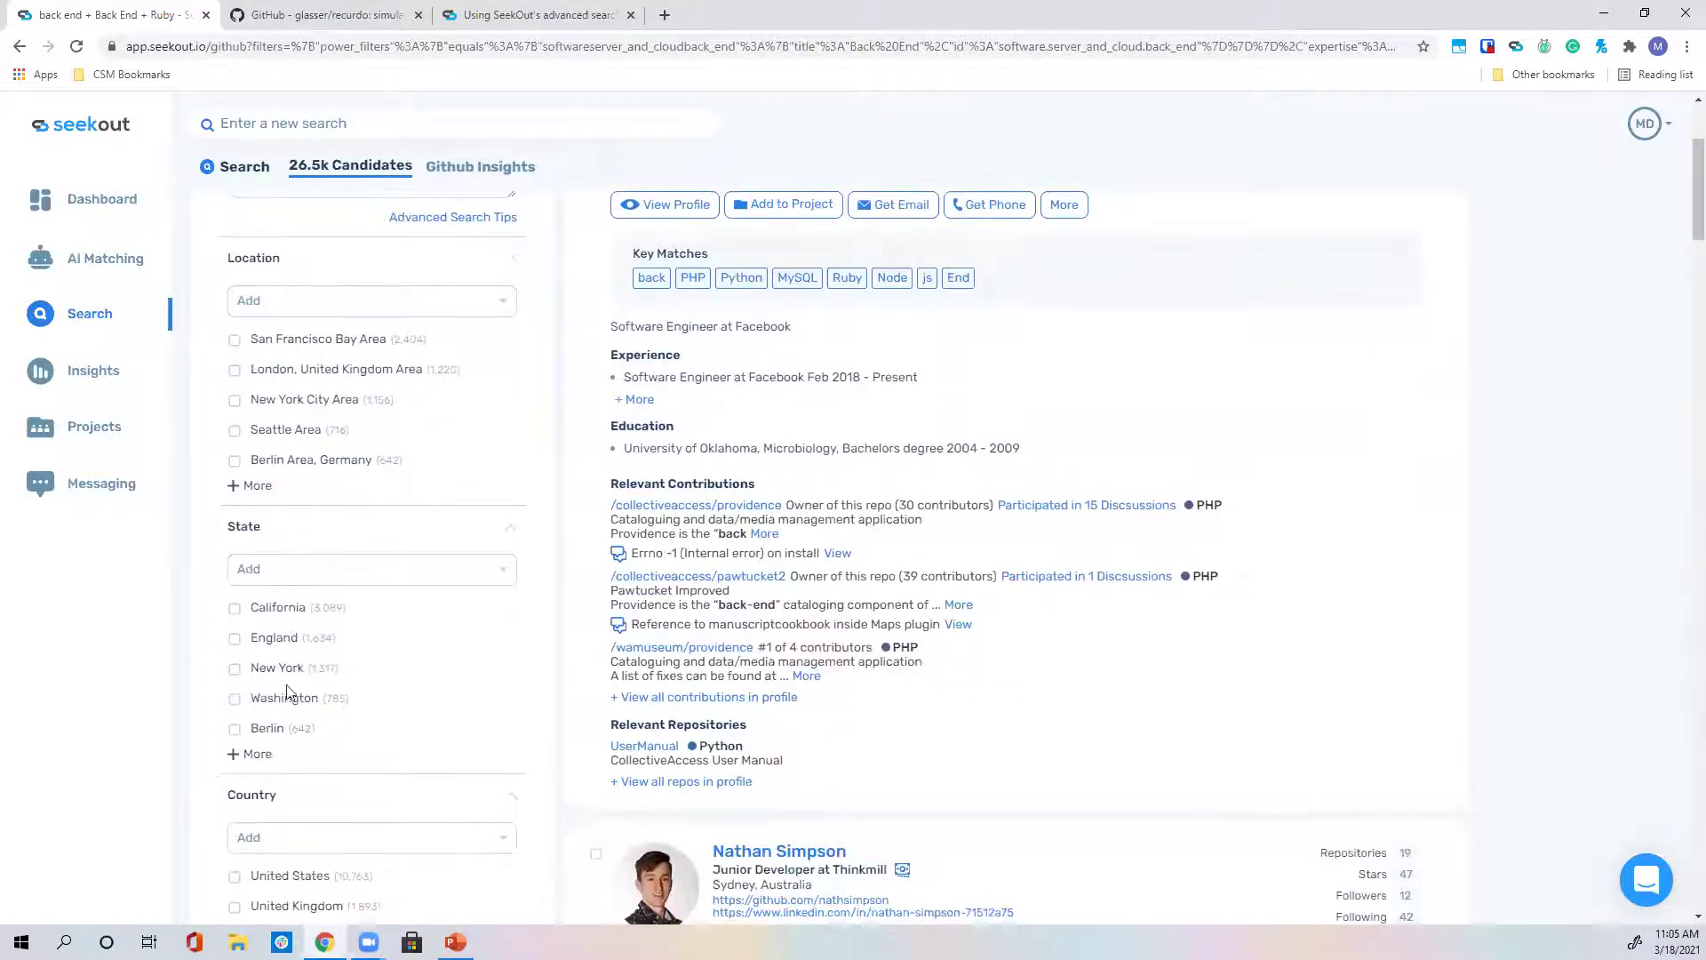
pyautogui.scroll(2, 484, 168)
pyautogui.click(485, 167)
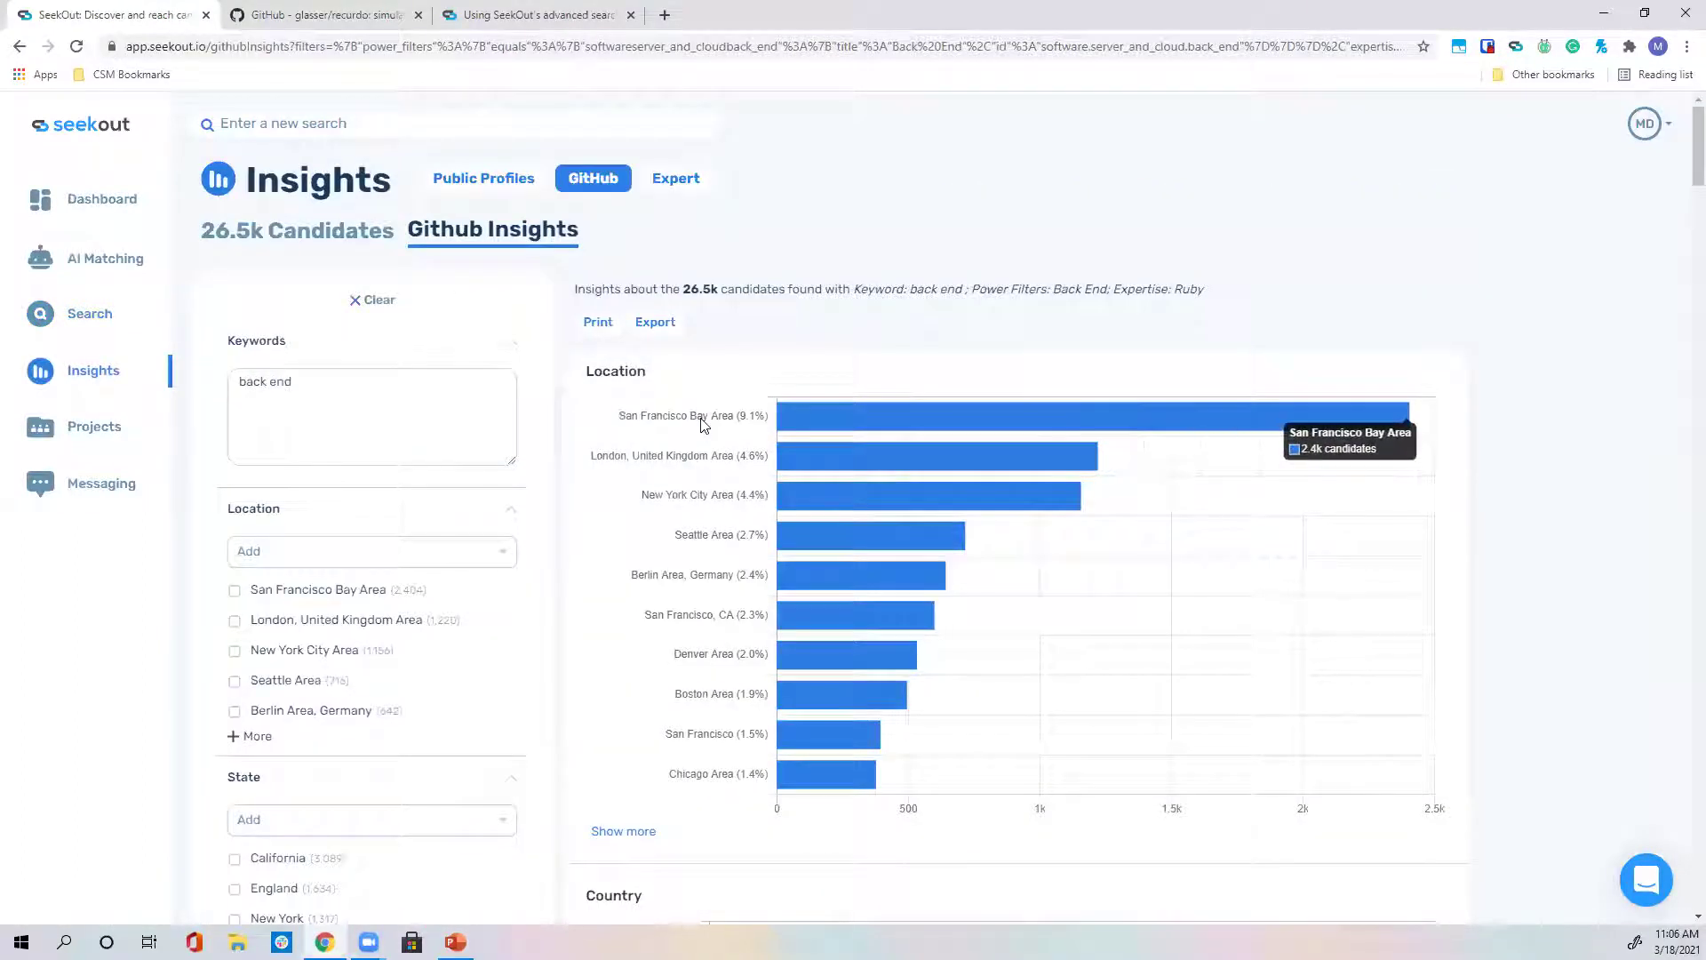
pyautogui.click(638, 817)
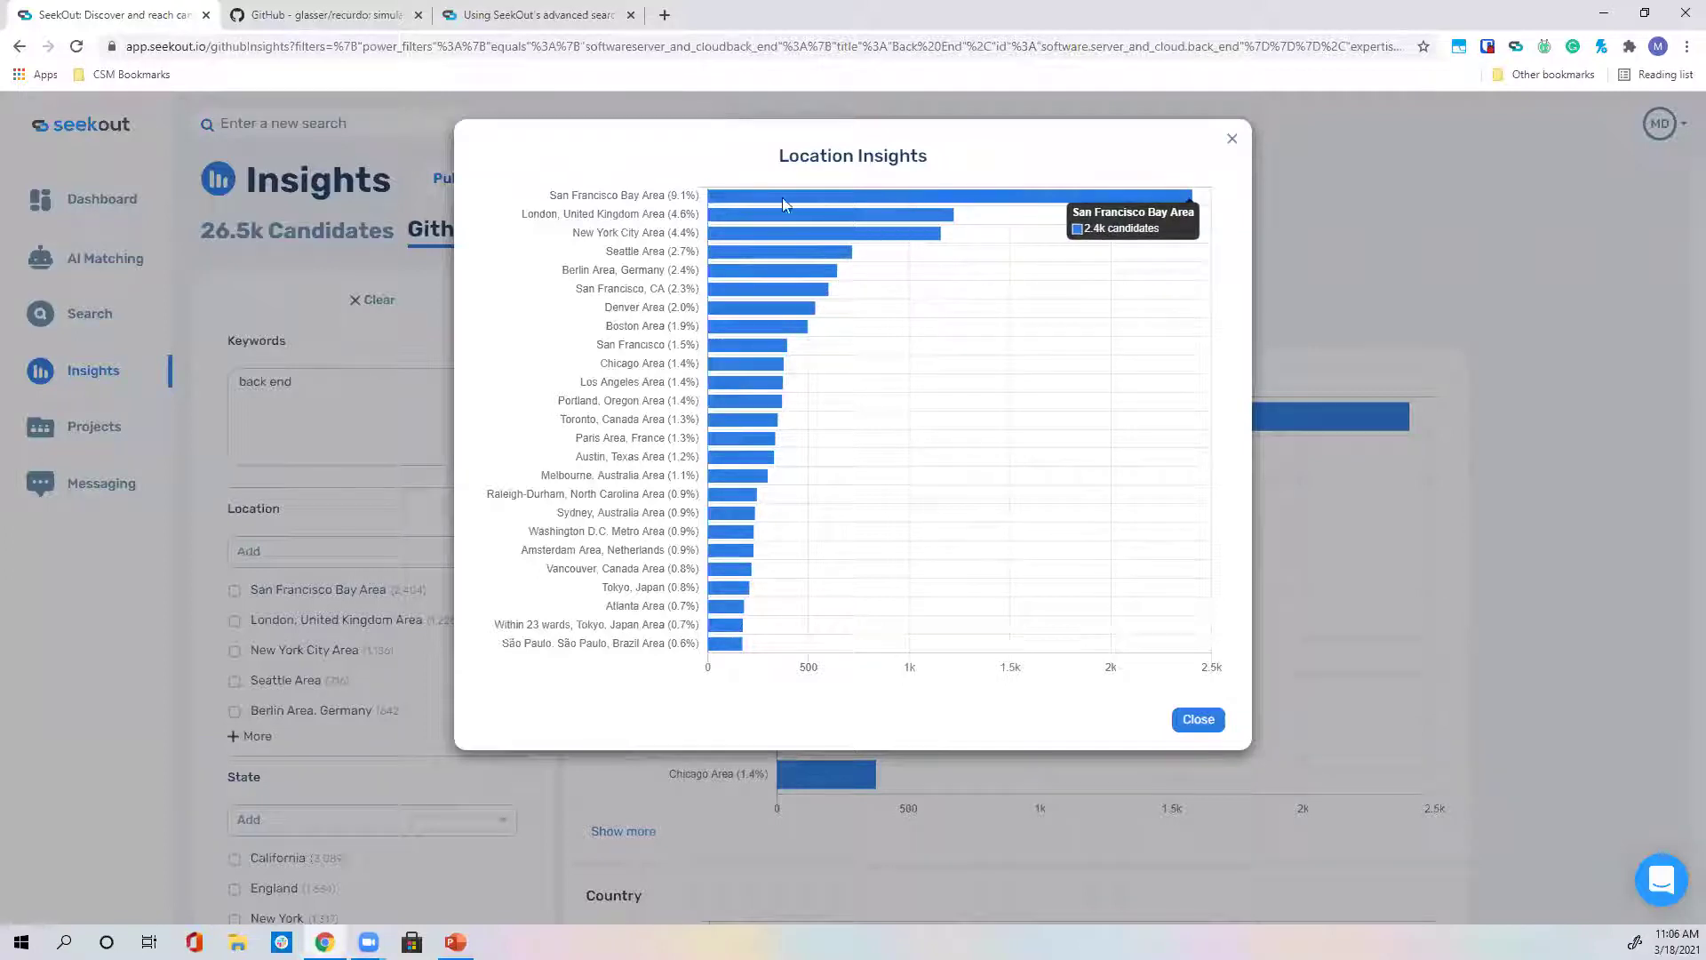
pyautogui.click(1197, 719)
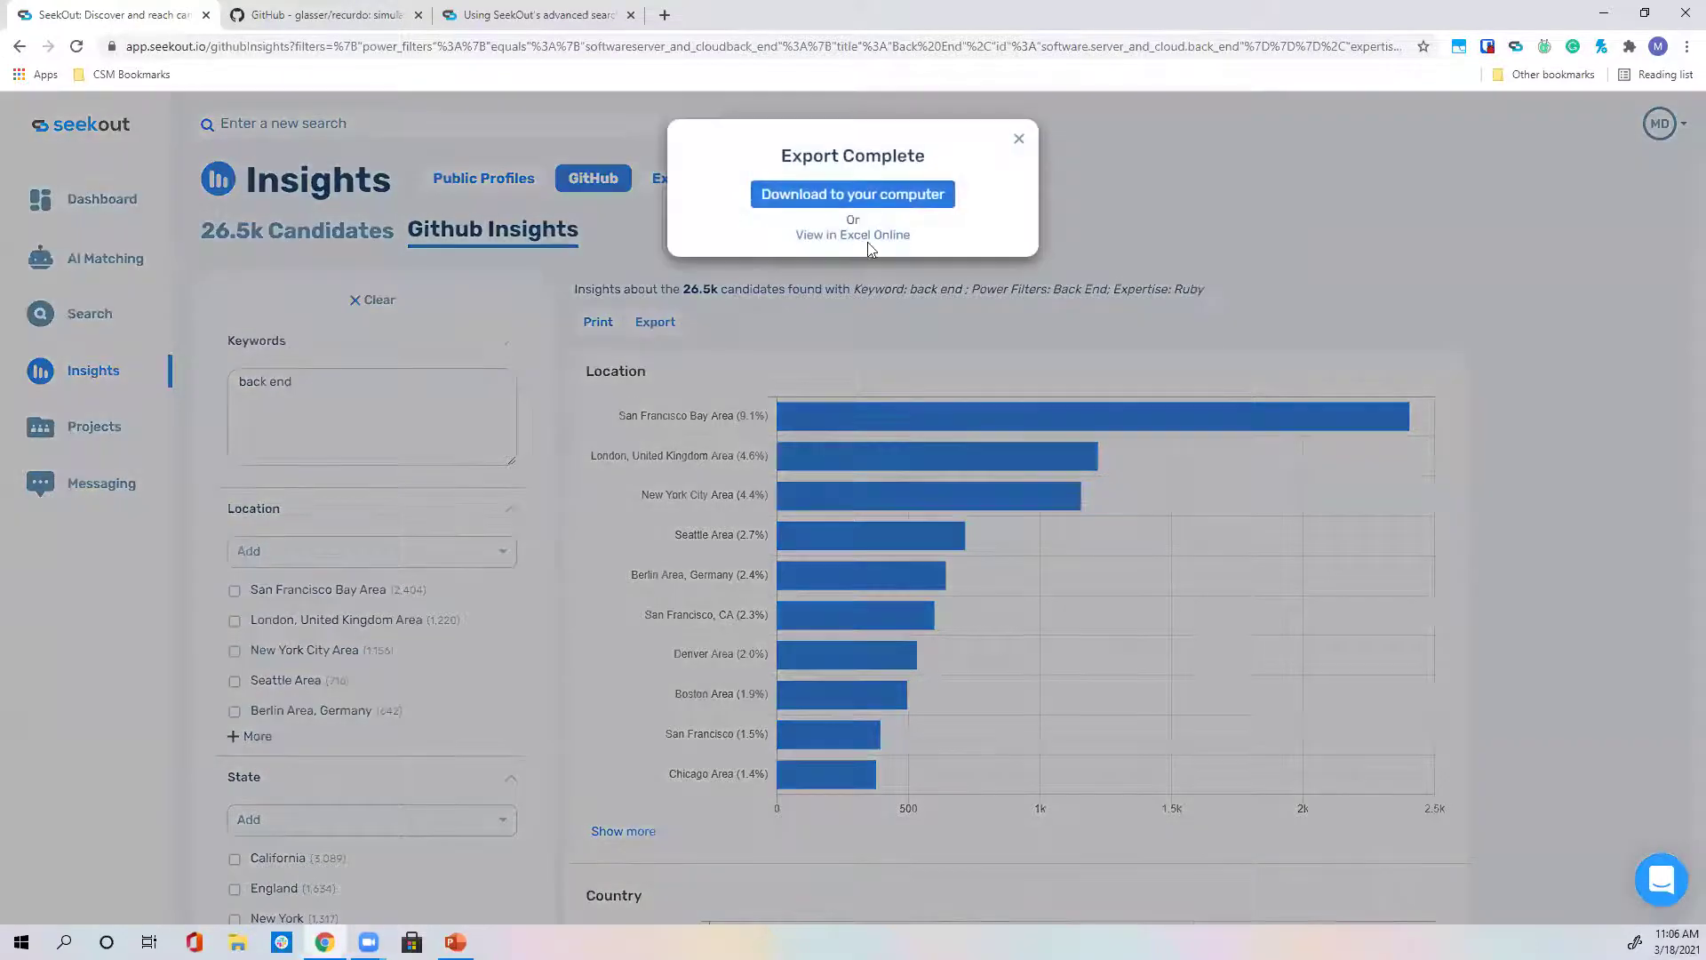
# Export the GitHub insights and open the file in Excel Online, returning to SeekOut to dismiss the export dialog.
pyautogui.click(869, 236)
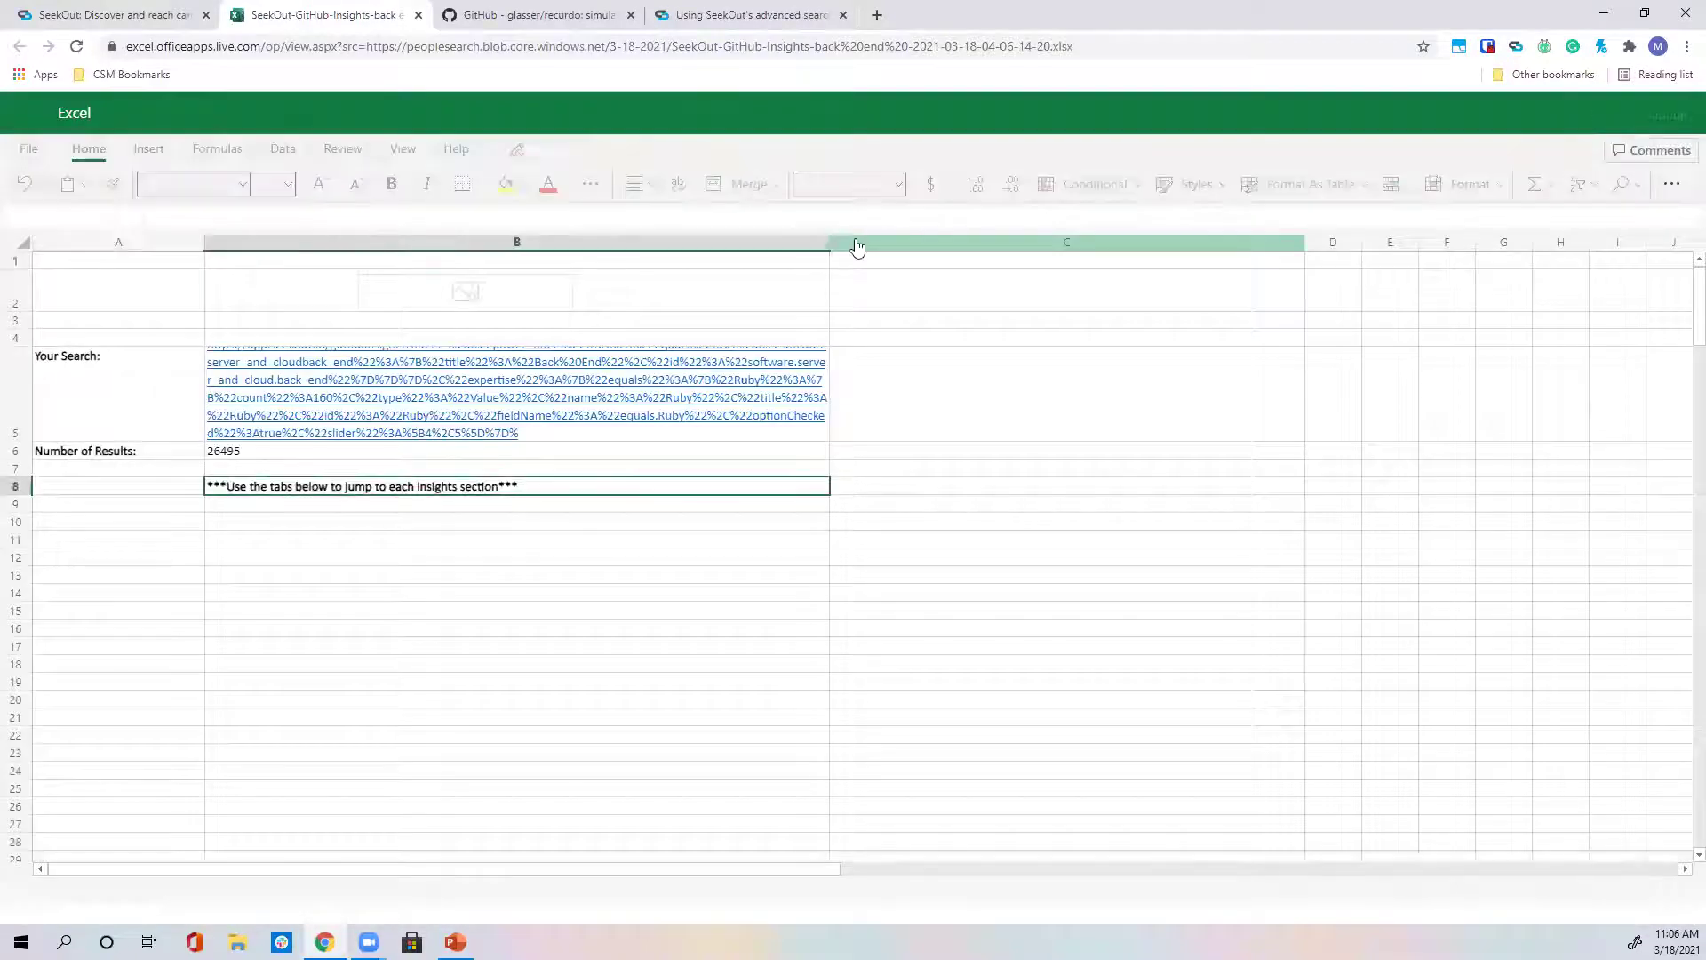
pyautogui.click(129, 15)
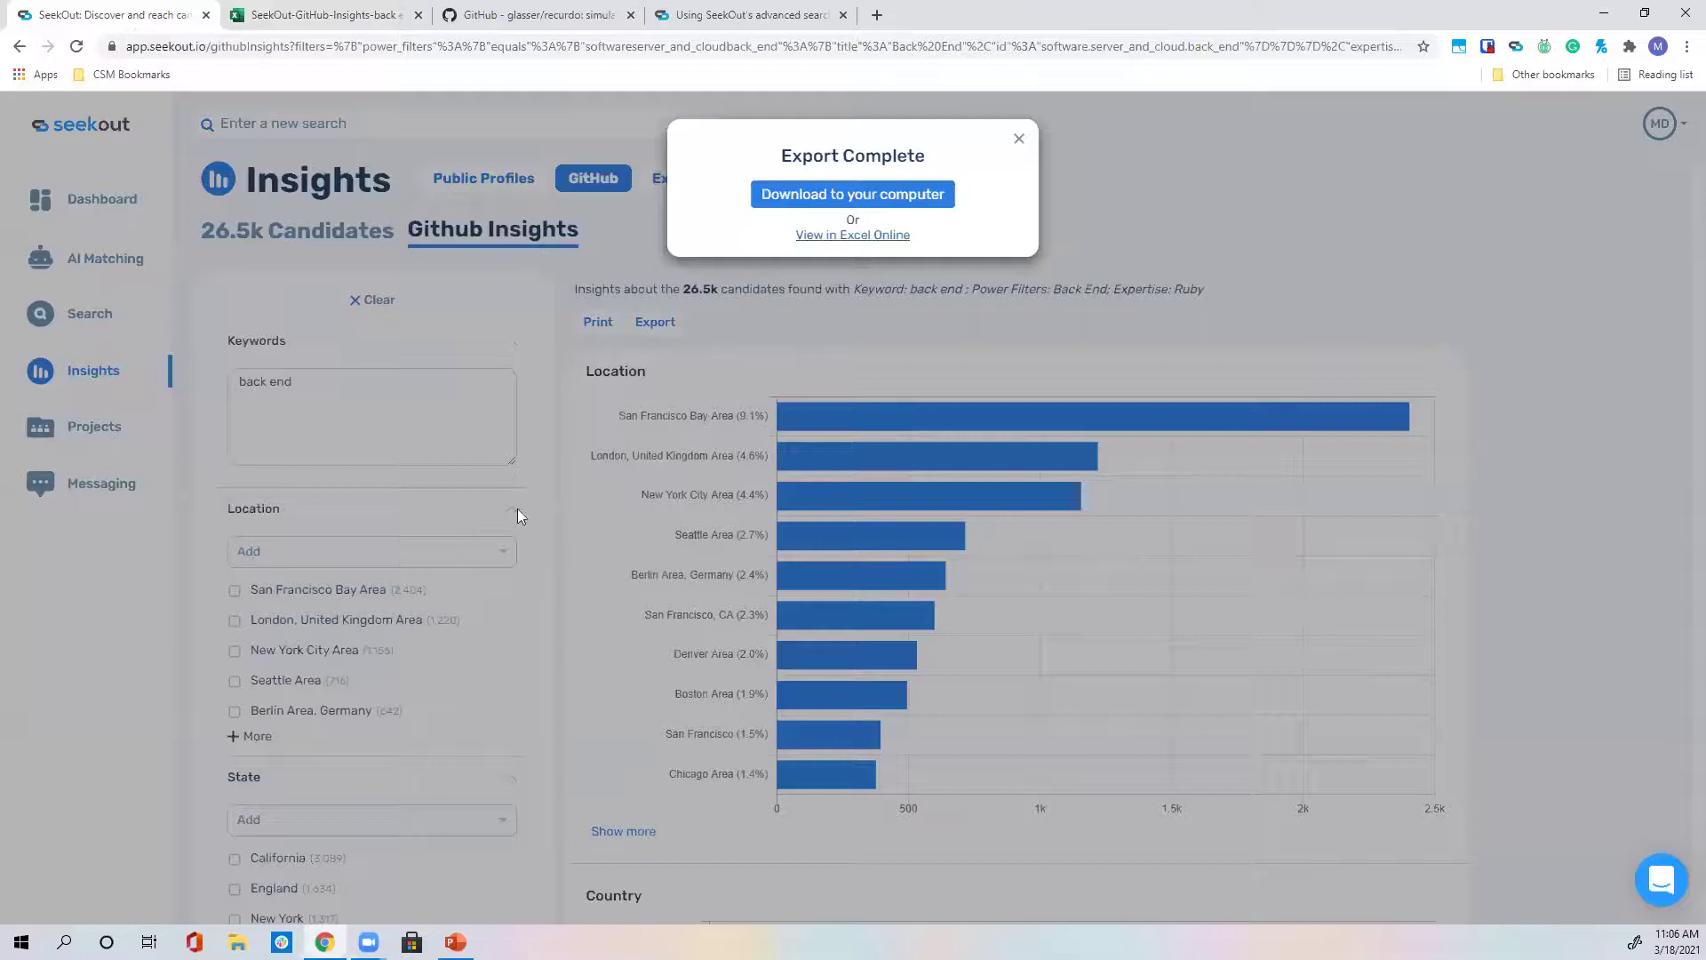
pyautogui.click(1019, 138)
# Review the GitHub Insights page from the location chart down to the top topics and top repositories.
pyautogui.scroll(-12, 487, 525)
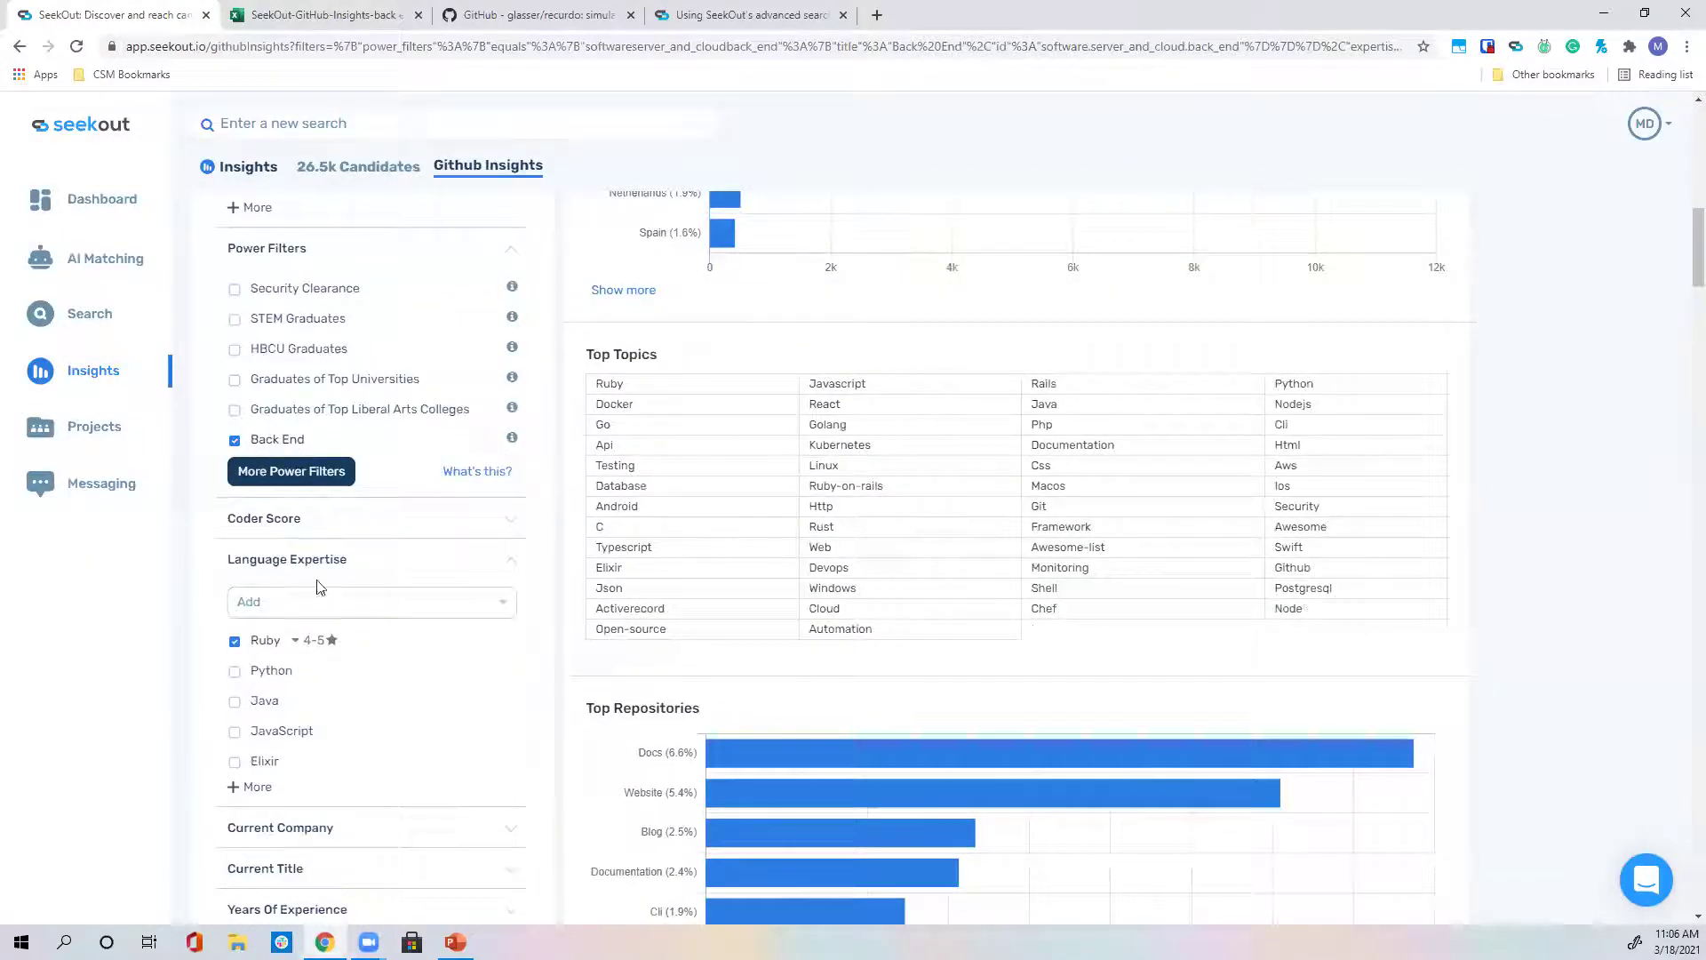
pyautogui.scroll(7, 498, 622)
pyautogui.scroll(5, 531, 615)
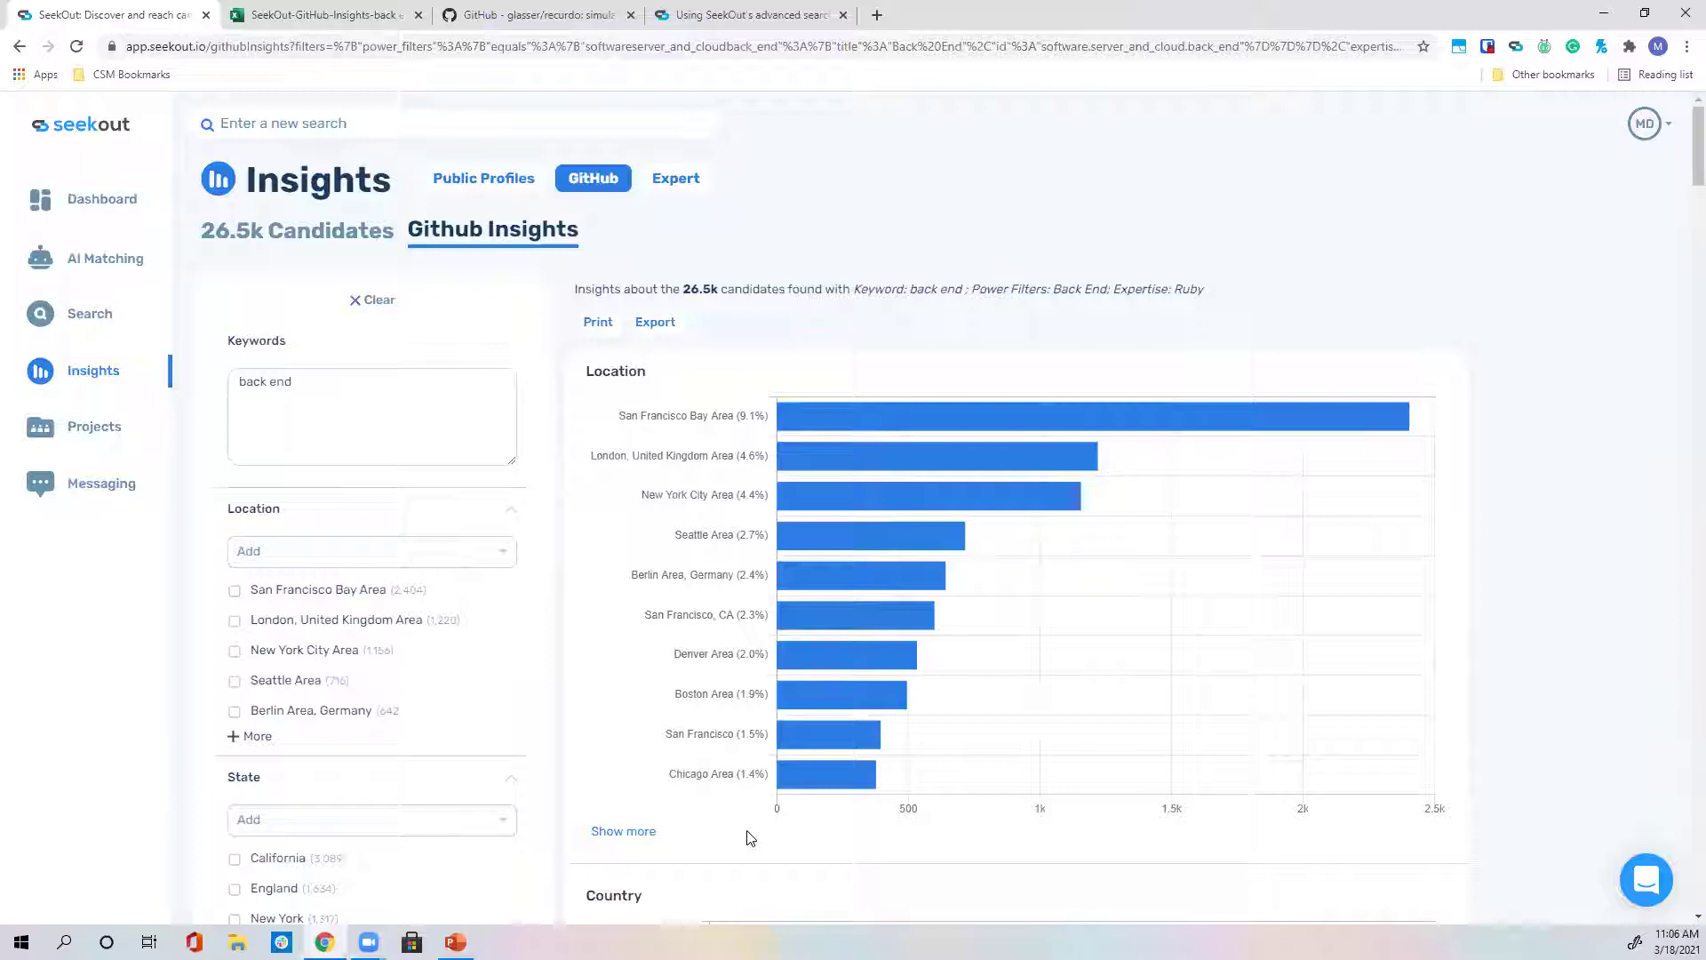
pyautogui.moveTo(744, 628)
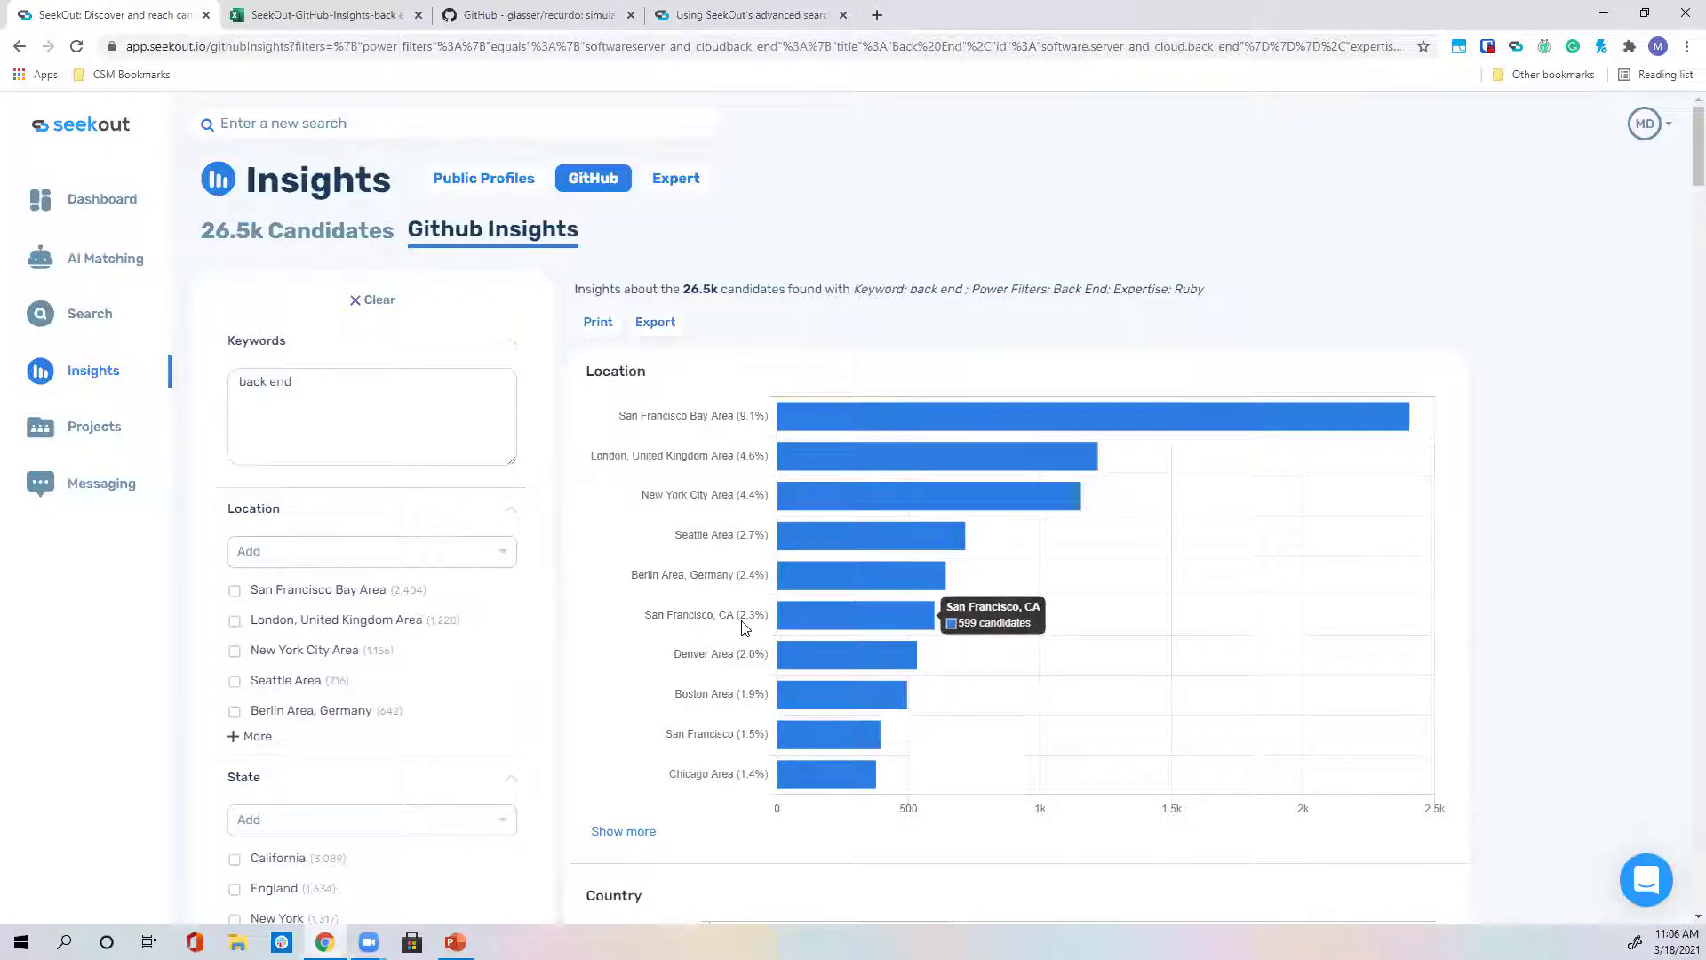
# Switch to the exported insights workbook in Excel Online and view its Location, Country and Topics sheets.
pyautogui.click(333, 26)
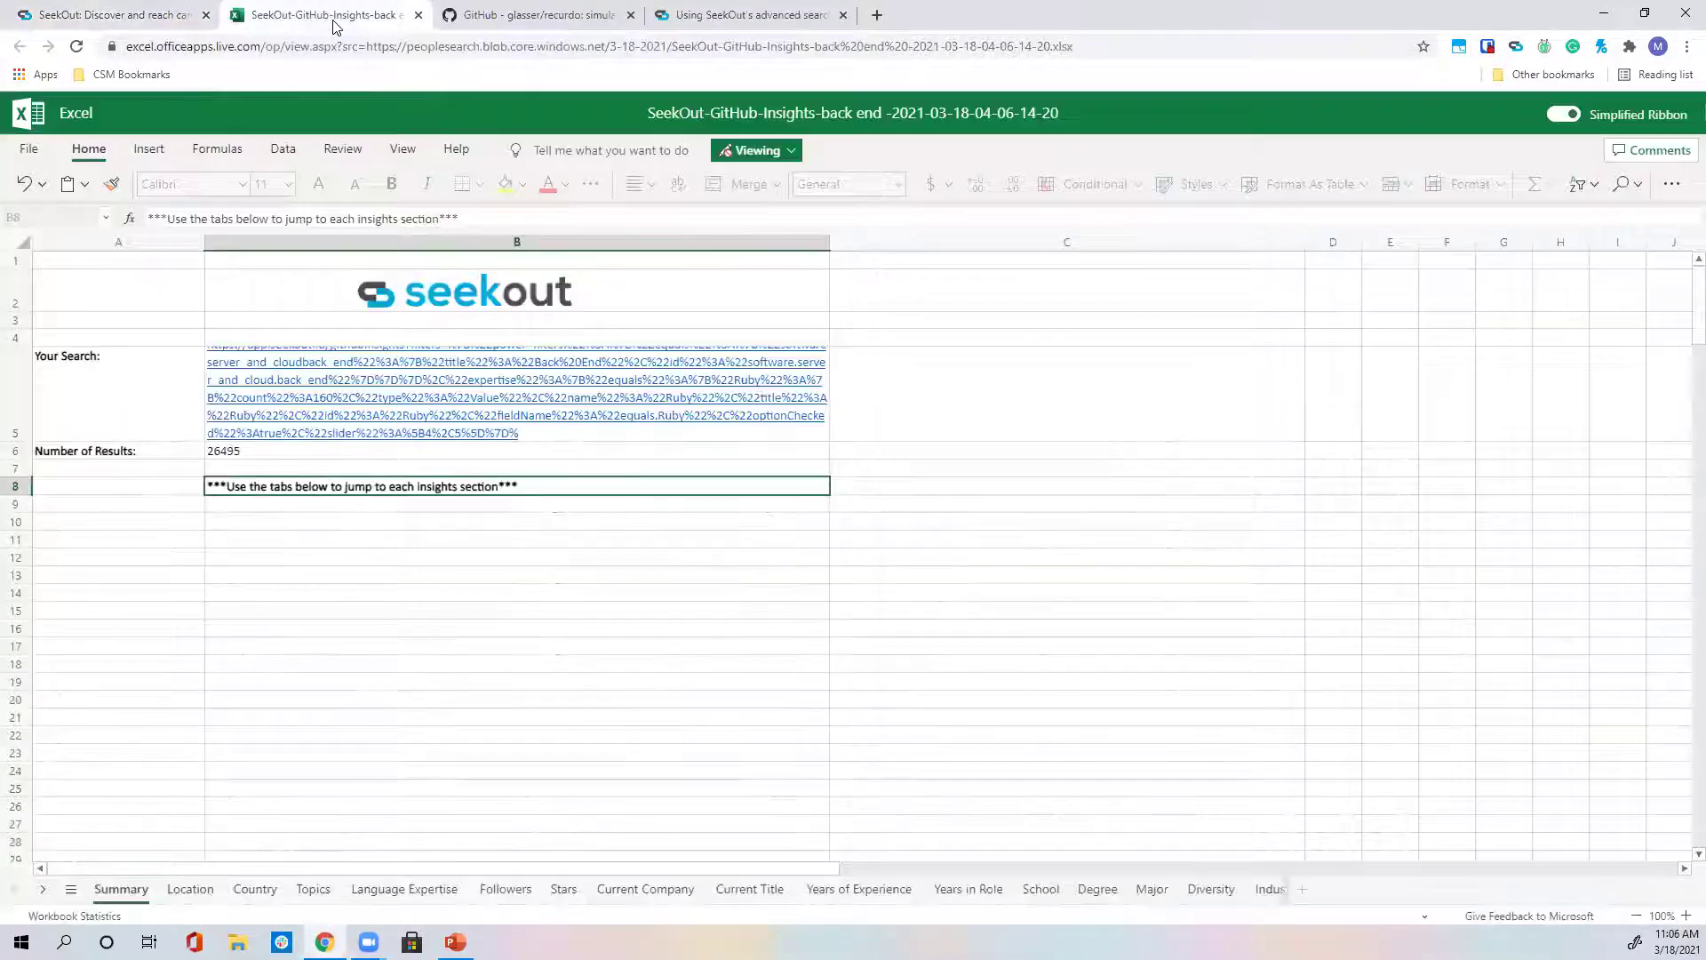
pyautogui.click(210, 890)
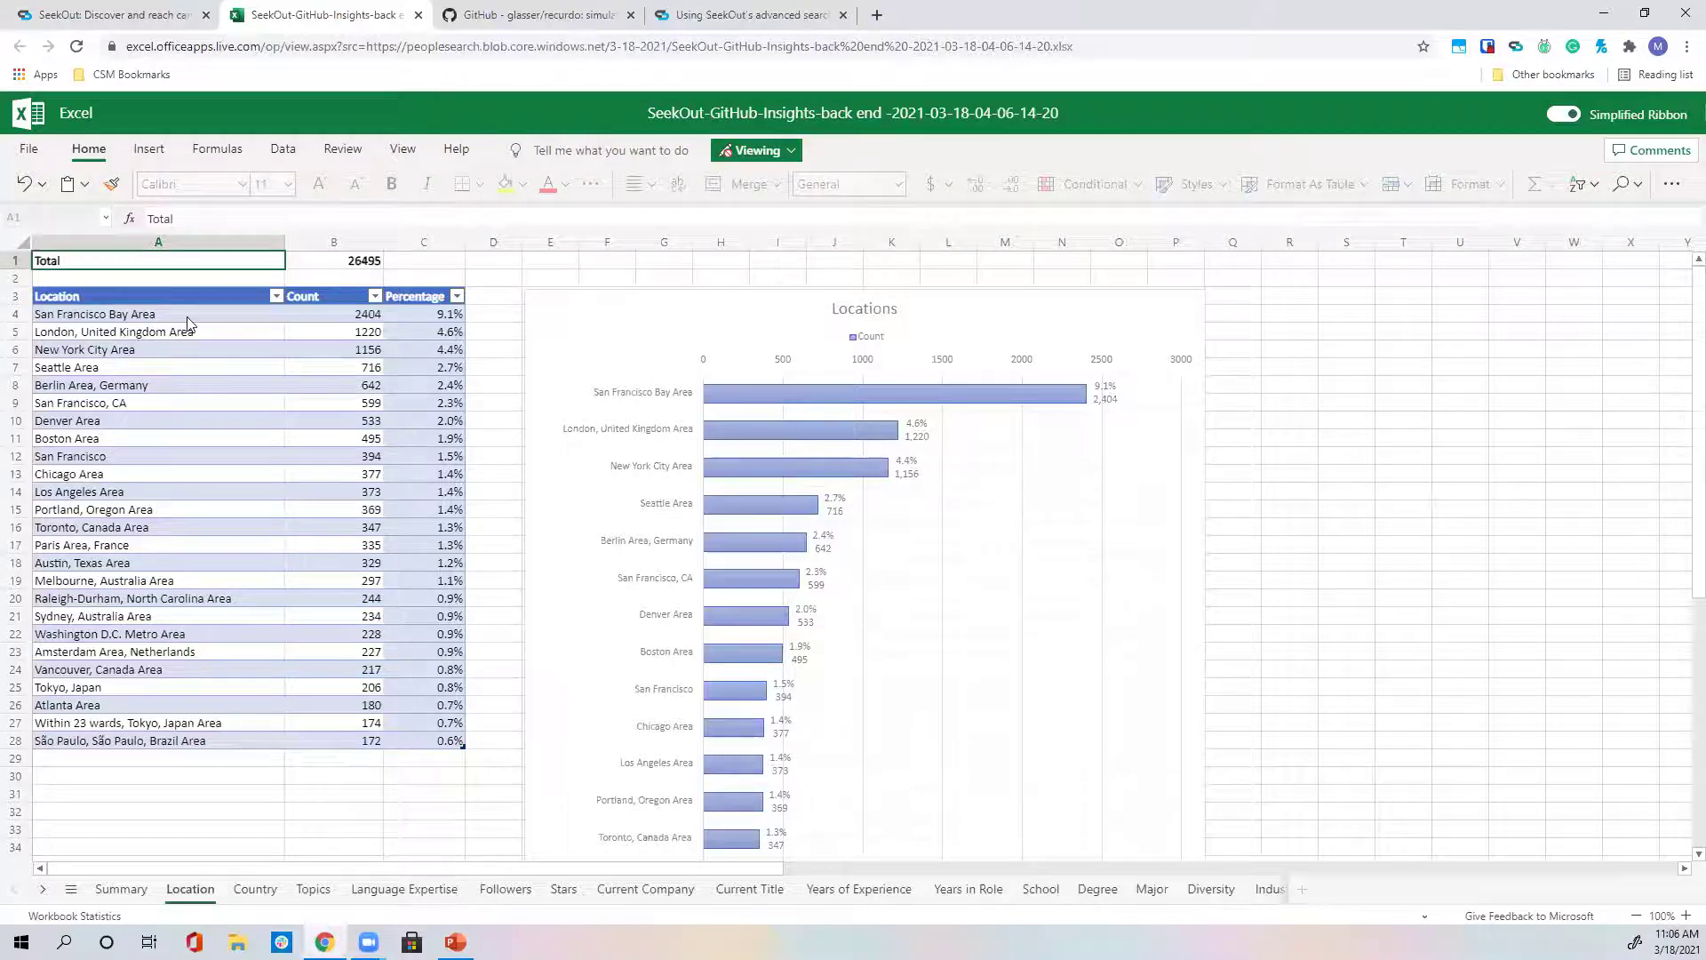
pyautogui.click(265, 888)
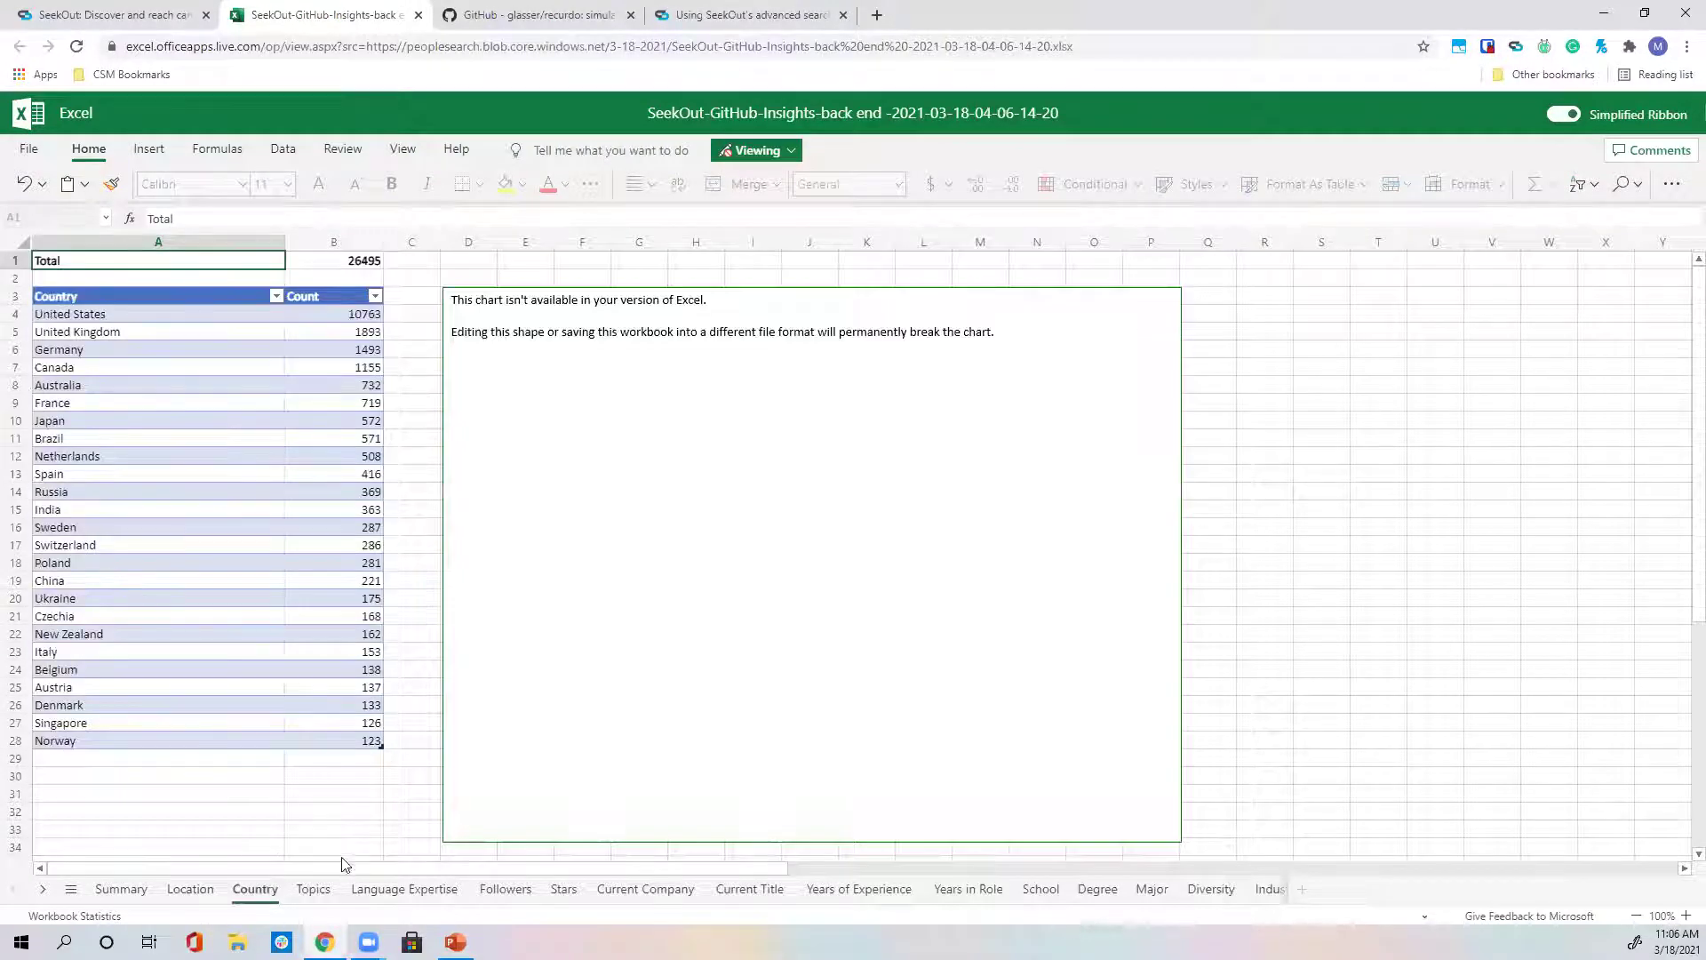
pyautogui.click(325, 895)
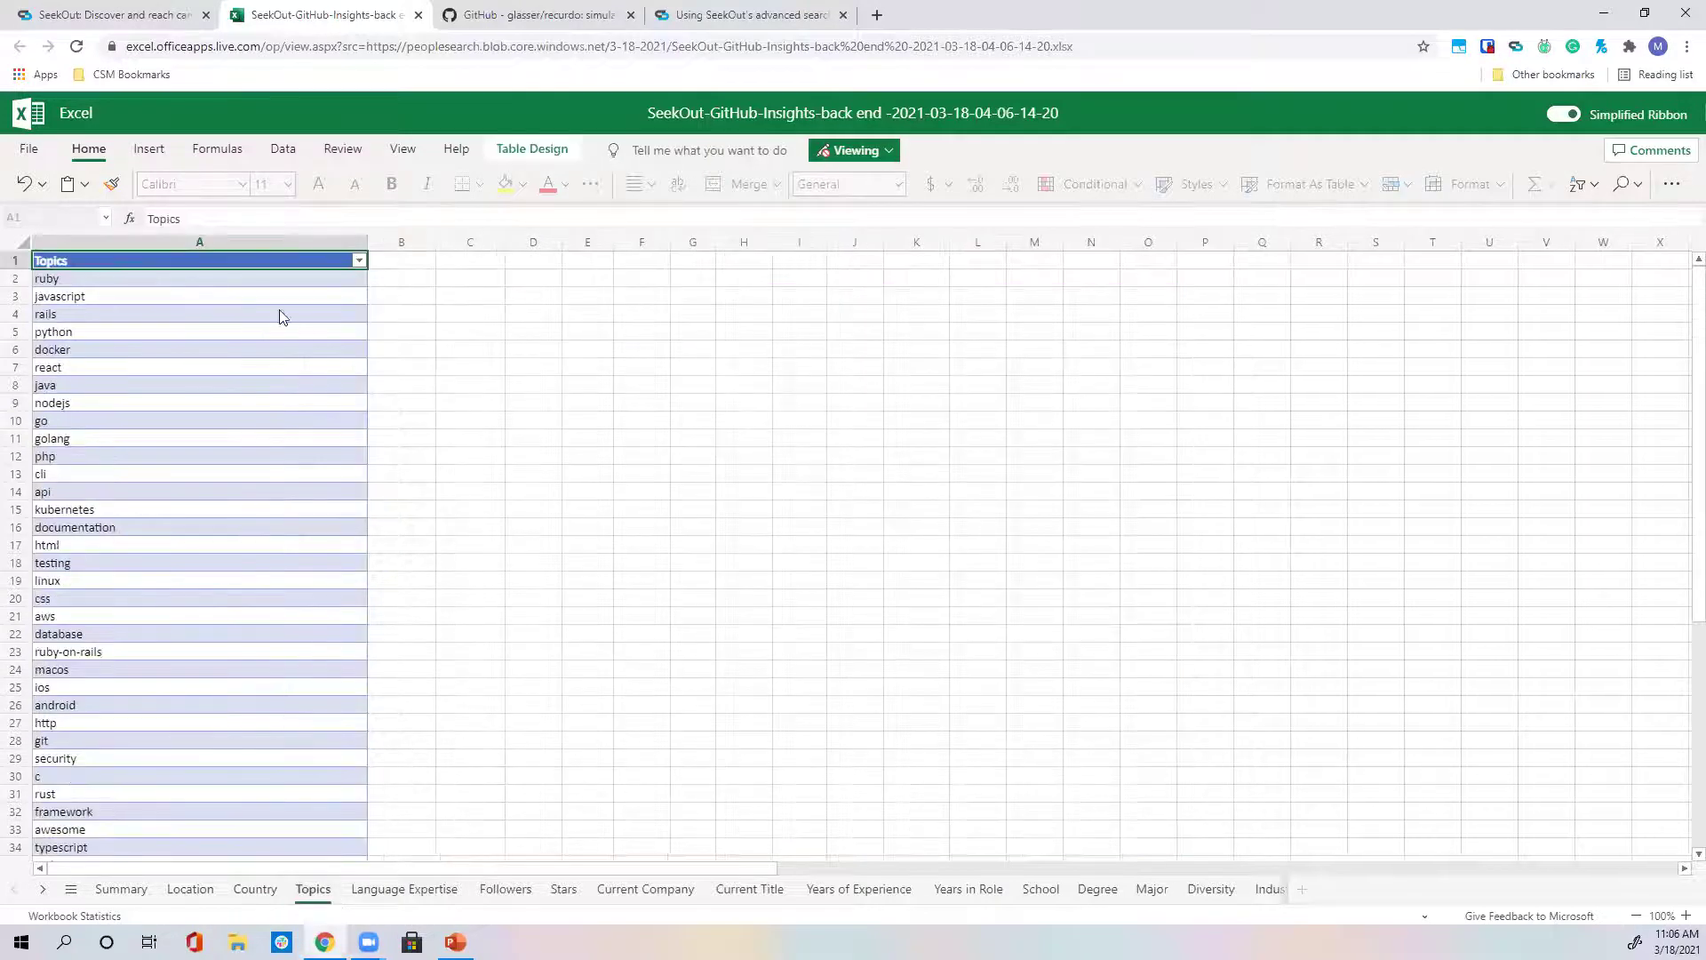
# View the workbook's Diversity, Major, Degree, School and Current Company sheets, including the list of current employers.
pyautogui.click(1219, 896)
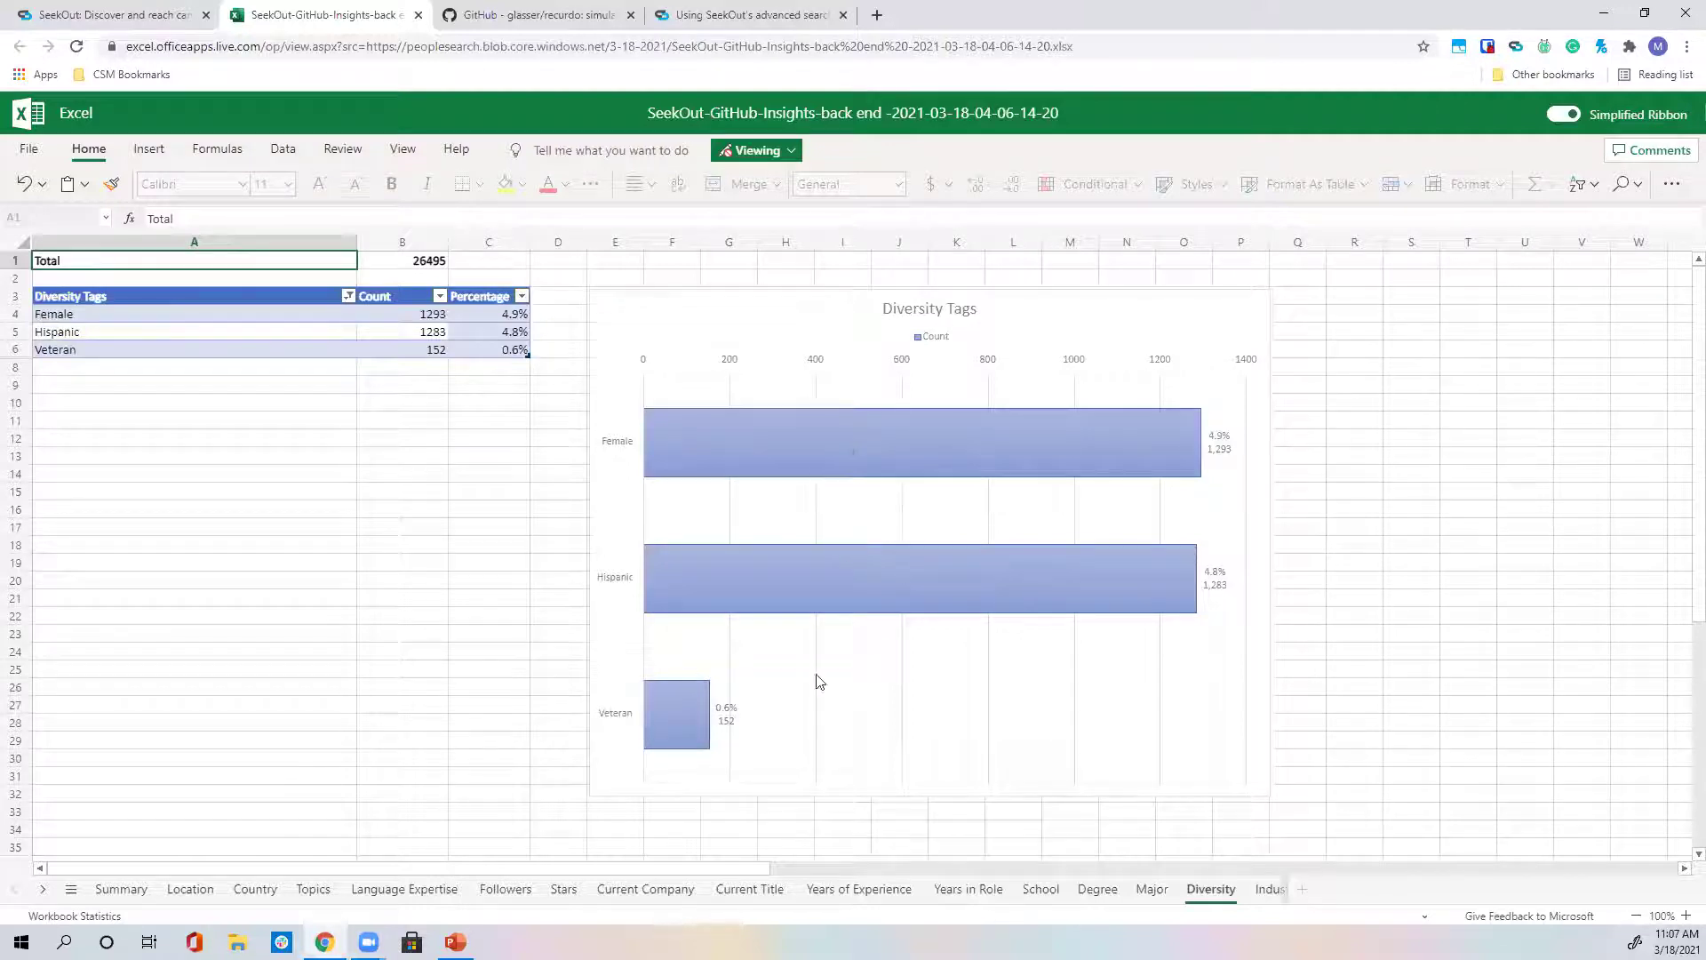
pyautogui.click(1142, 890)
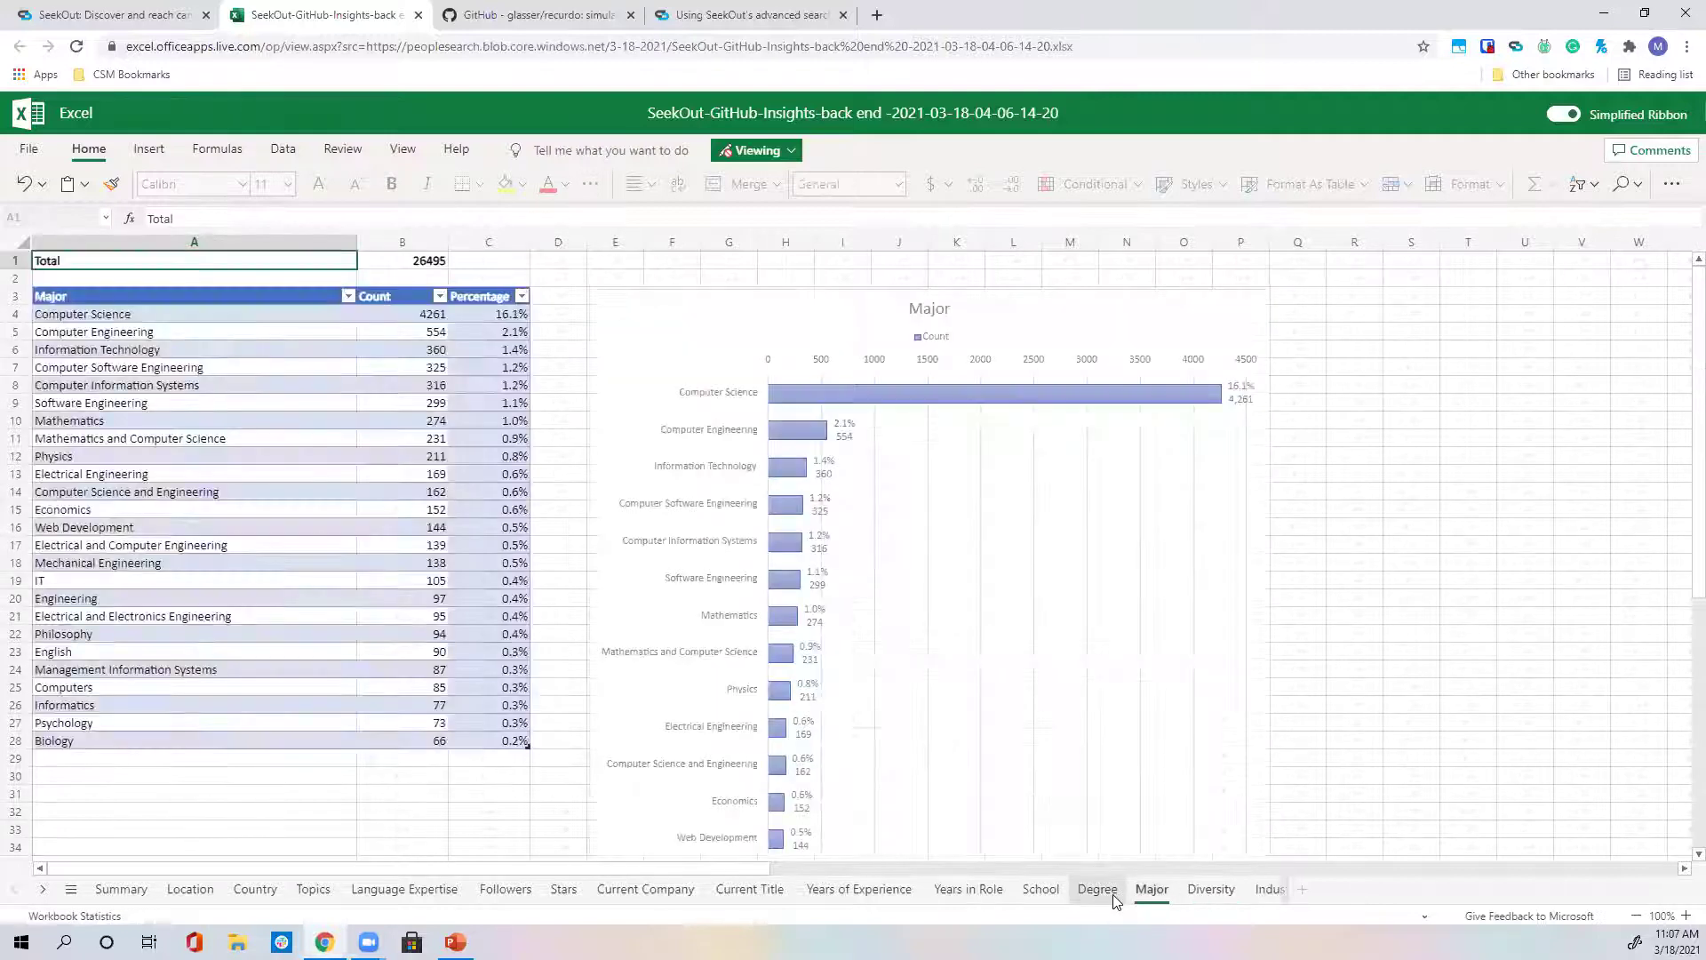
pyautogui.click(1105, 894)
pyautogui.click(1045, 887)
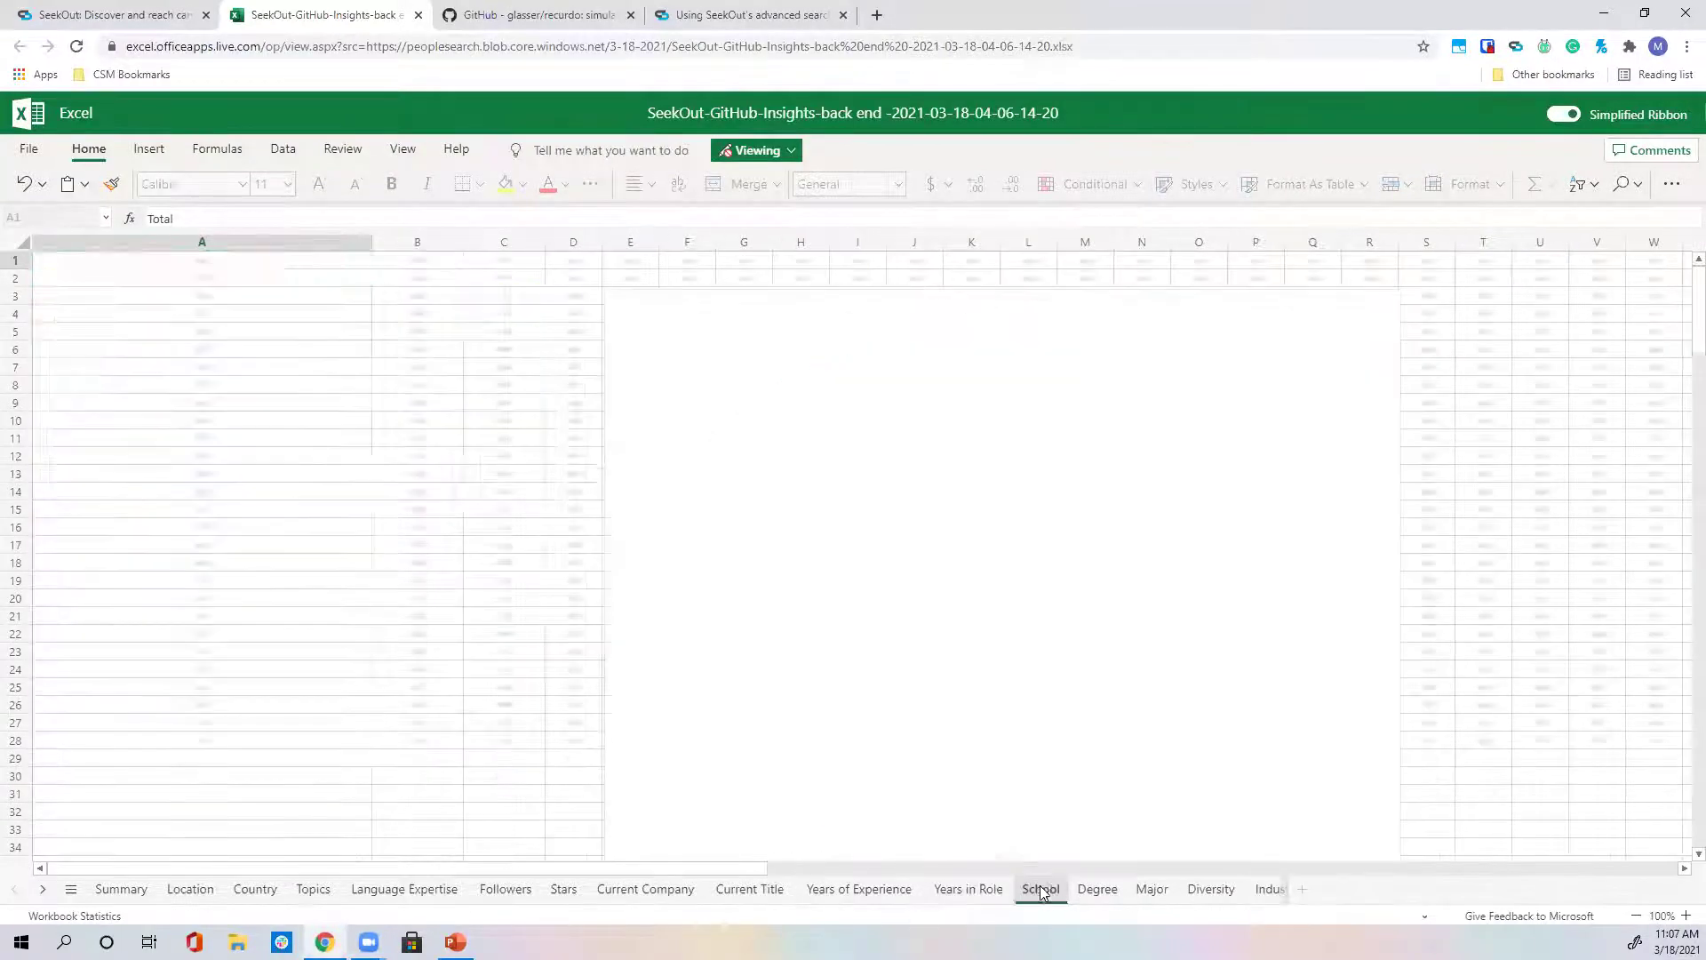
pyautogui.click(633, 893)
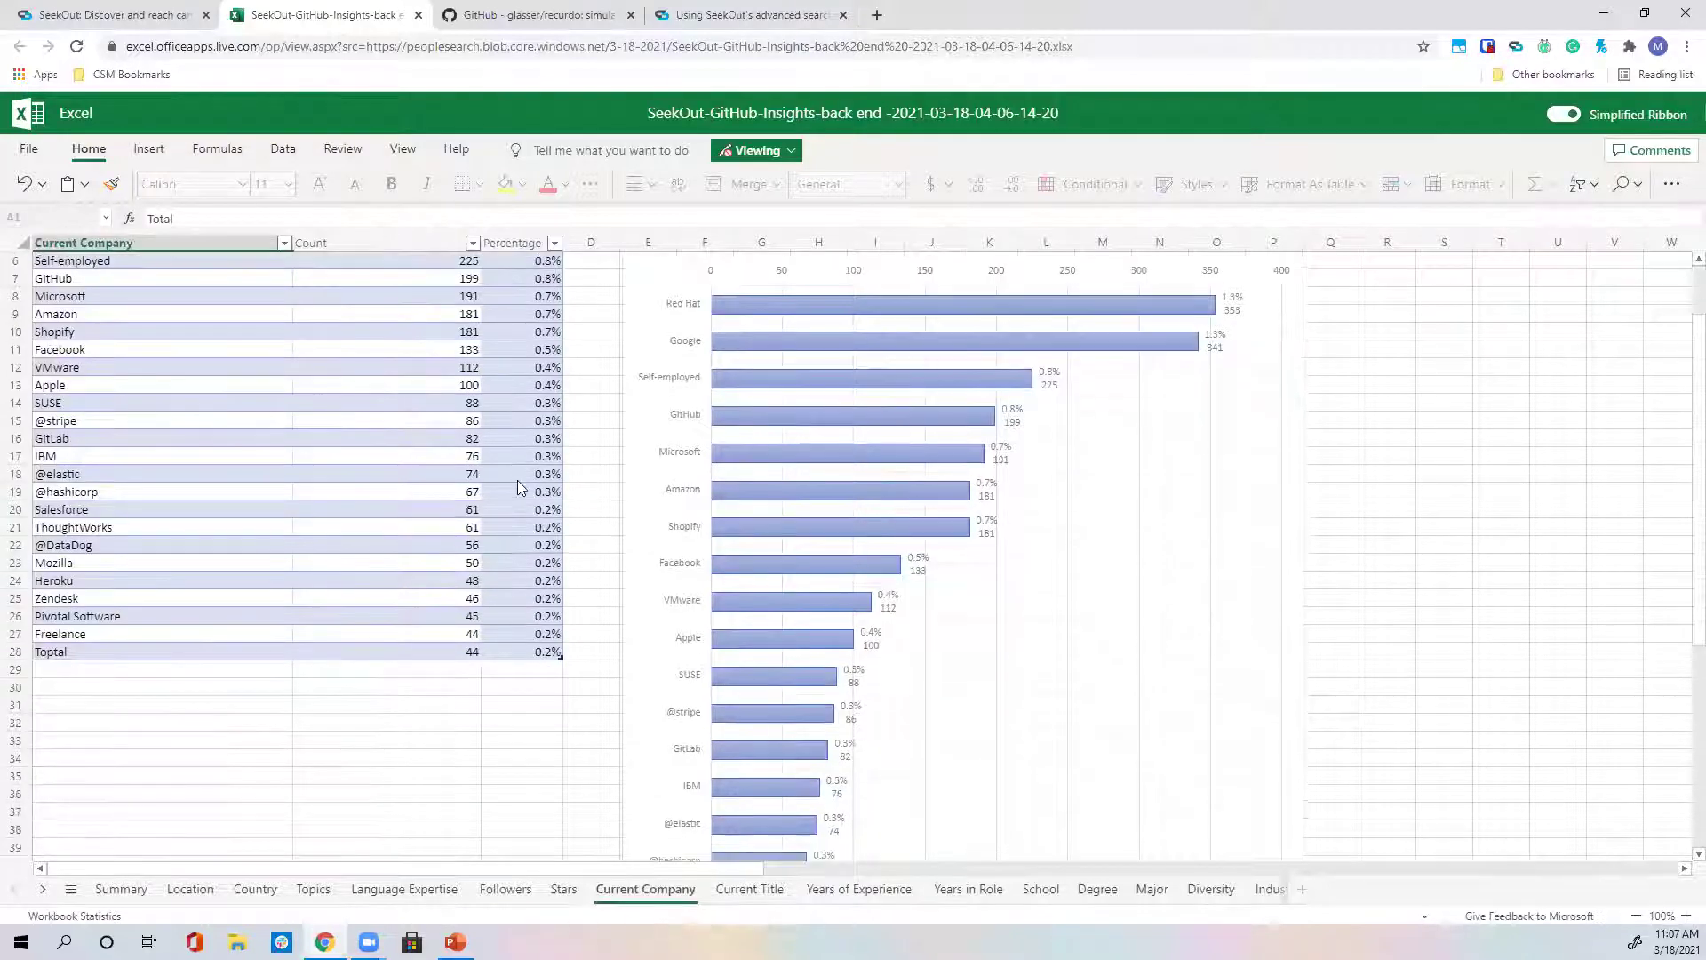
# Return from the insights workbook to SeekOut's GitHub Insights and narrow the candidates to the United States from the Country chart.
pyautogui.scroll(-2, 520, 488)
pyautogui.scroll(2, 160, 608)
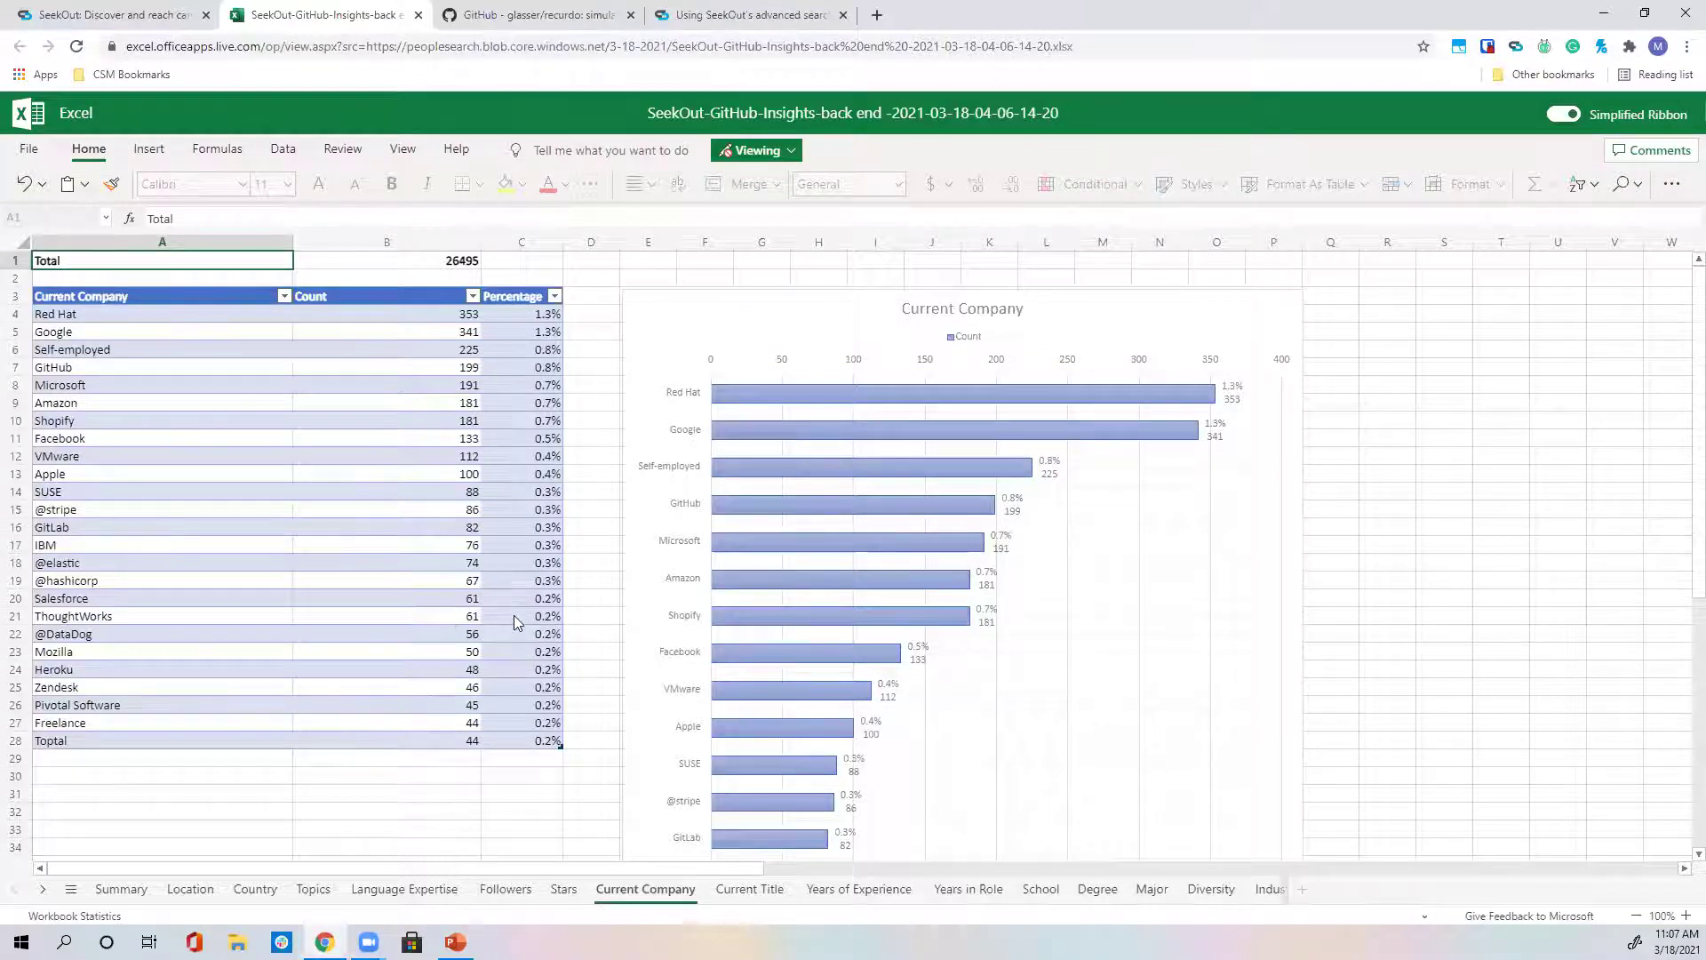
pyautogui.click(129, 15)
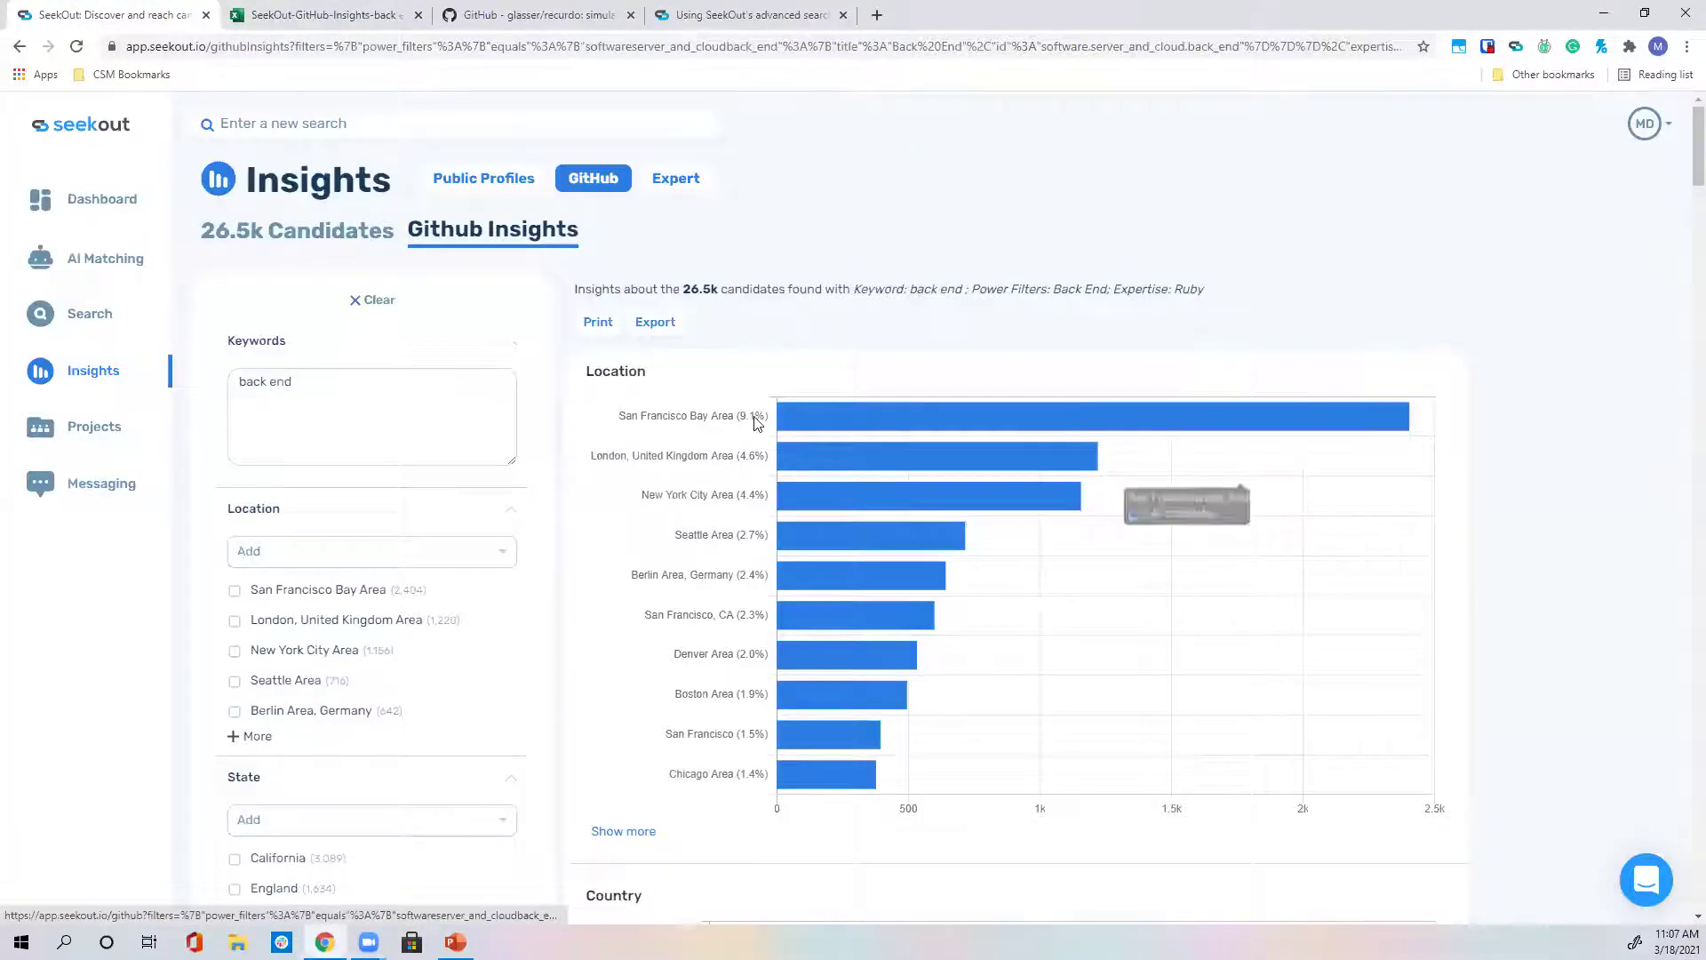
pyautogui.scroll(-5, 756, 427)
pyautogui.scroll(-1, 755, 426)
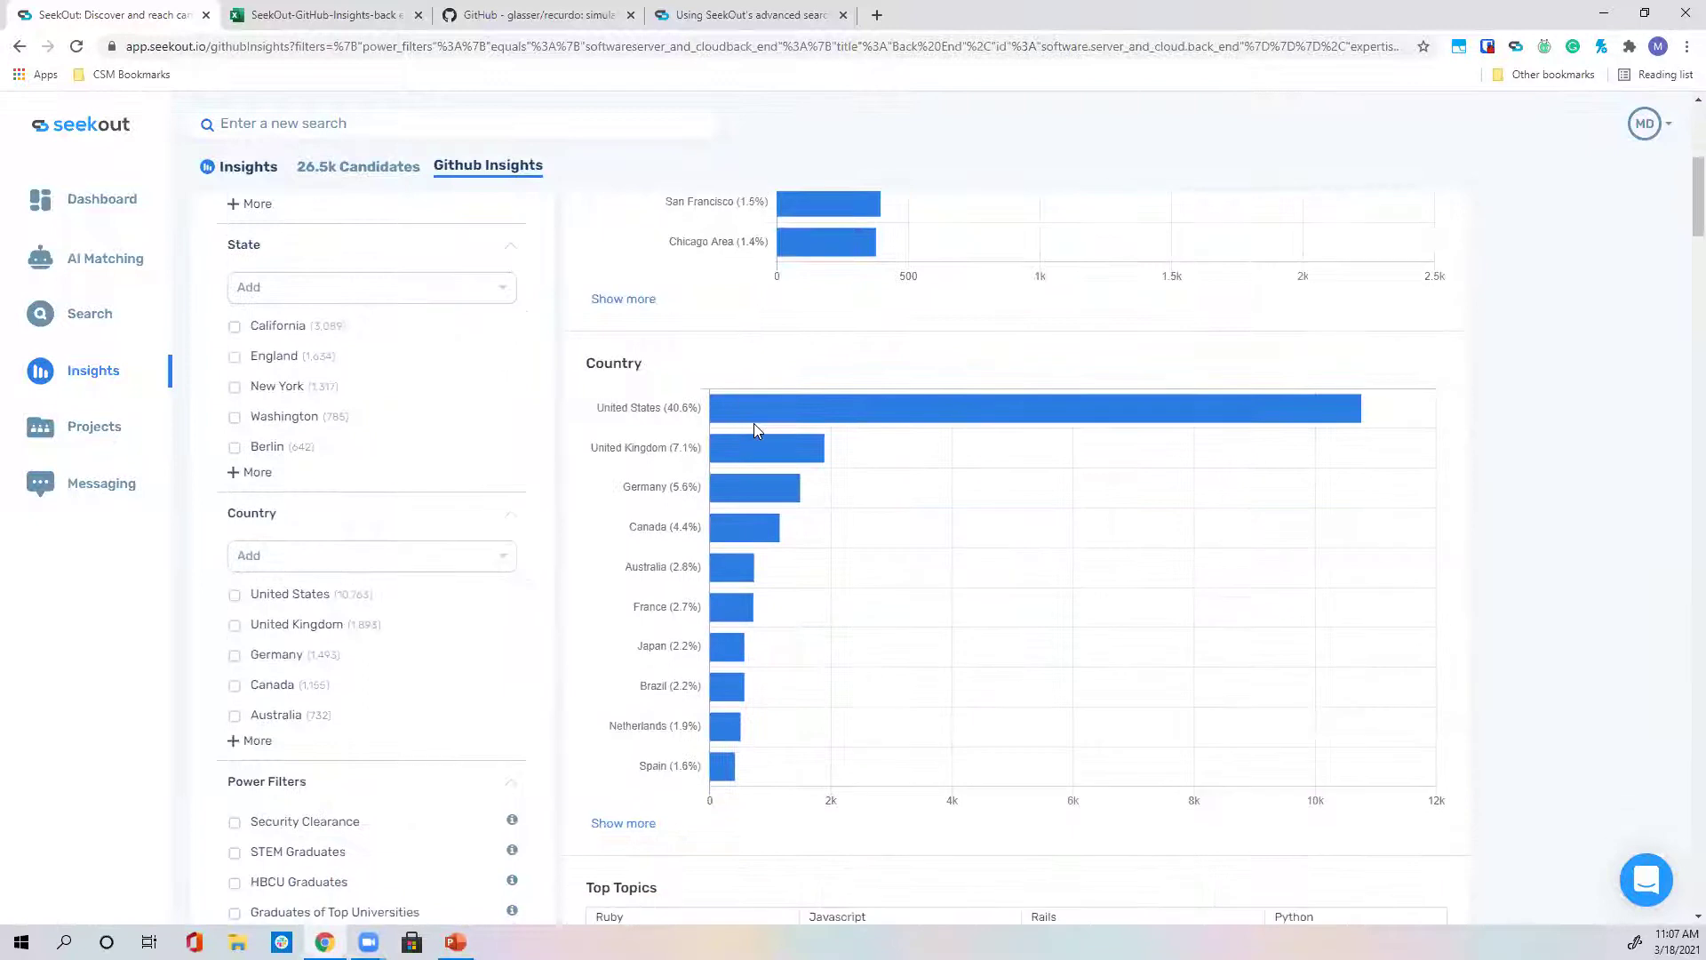
pyautogui.scroll(-1, 756, 426)
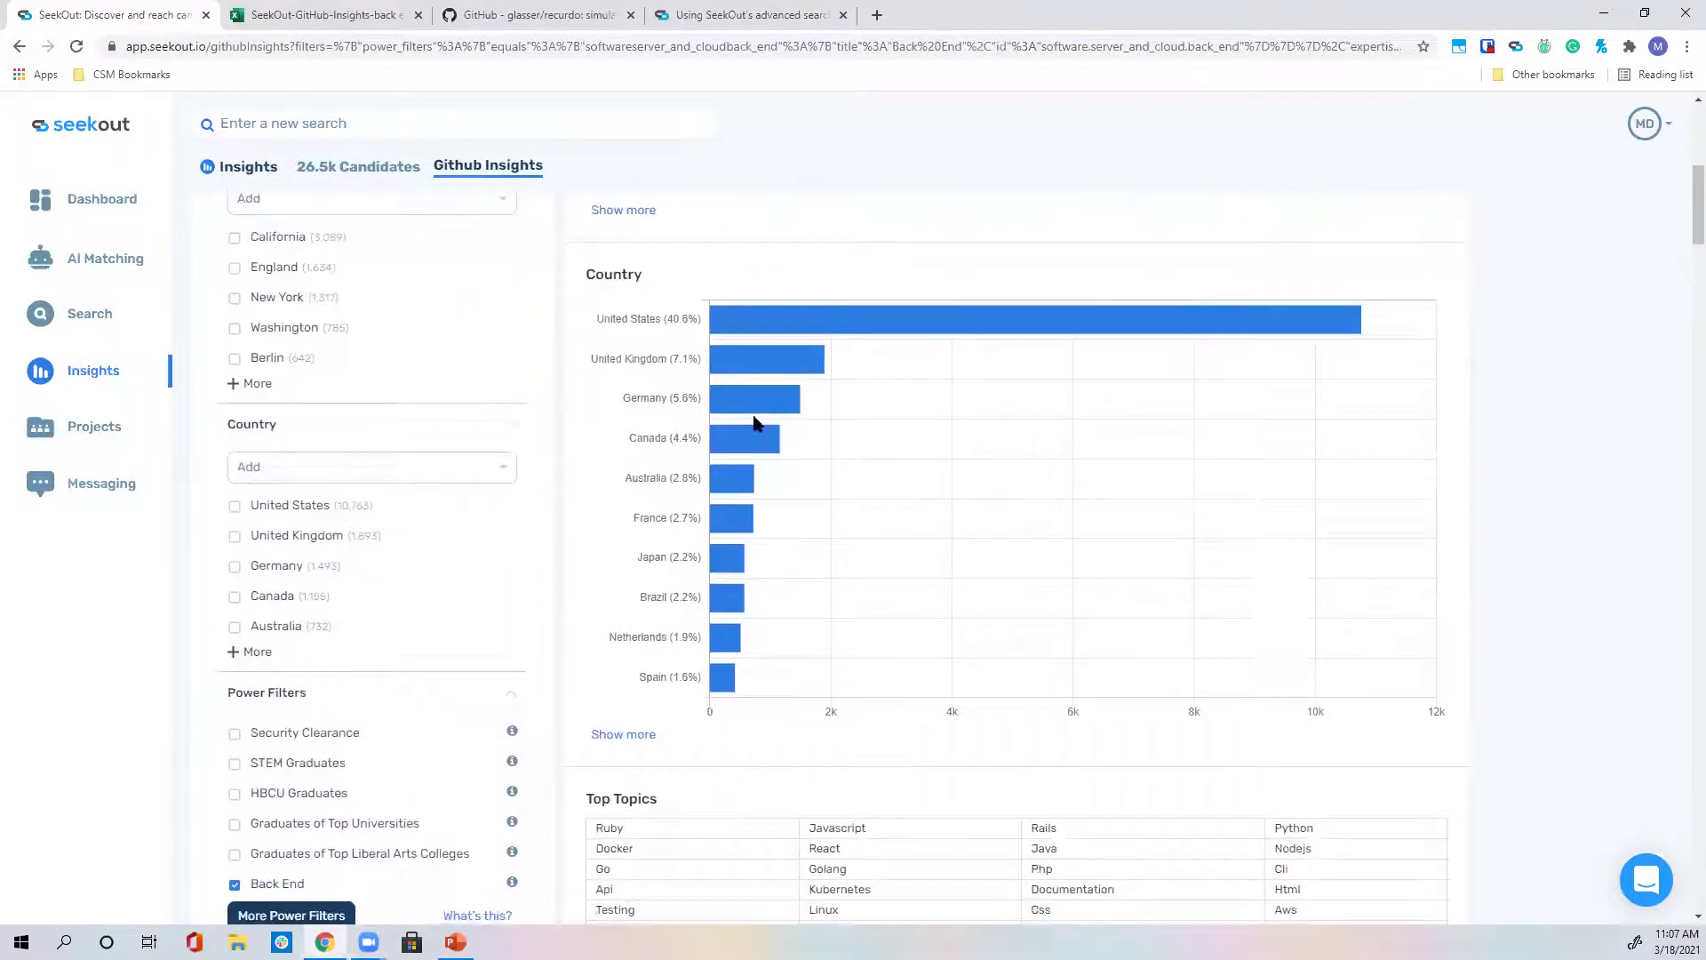
pyautogui.click(781, 327)
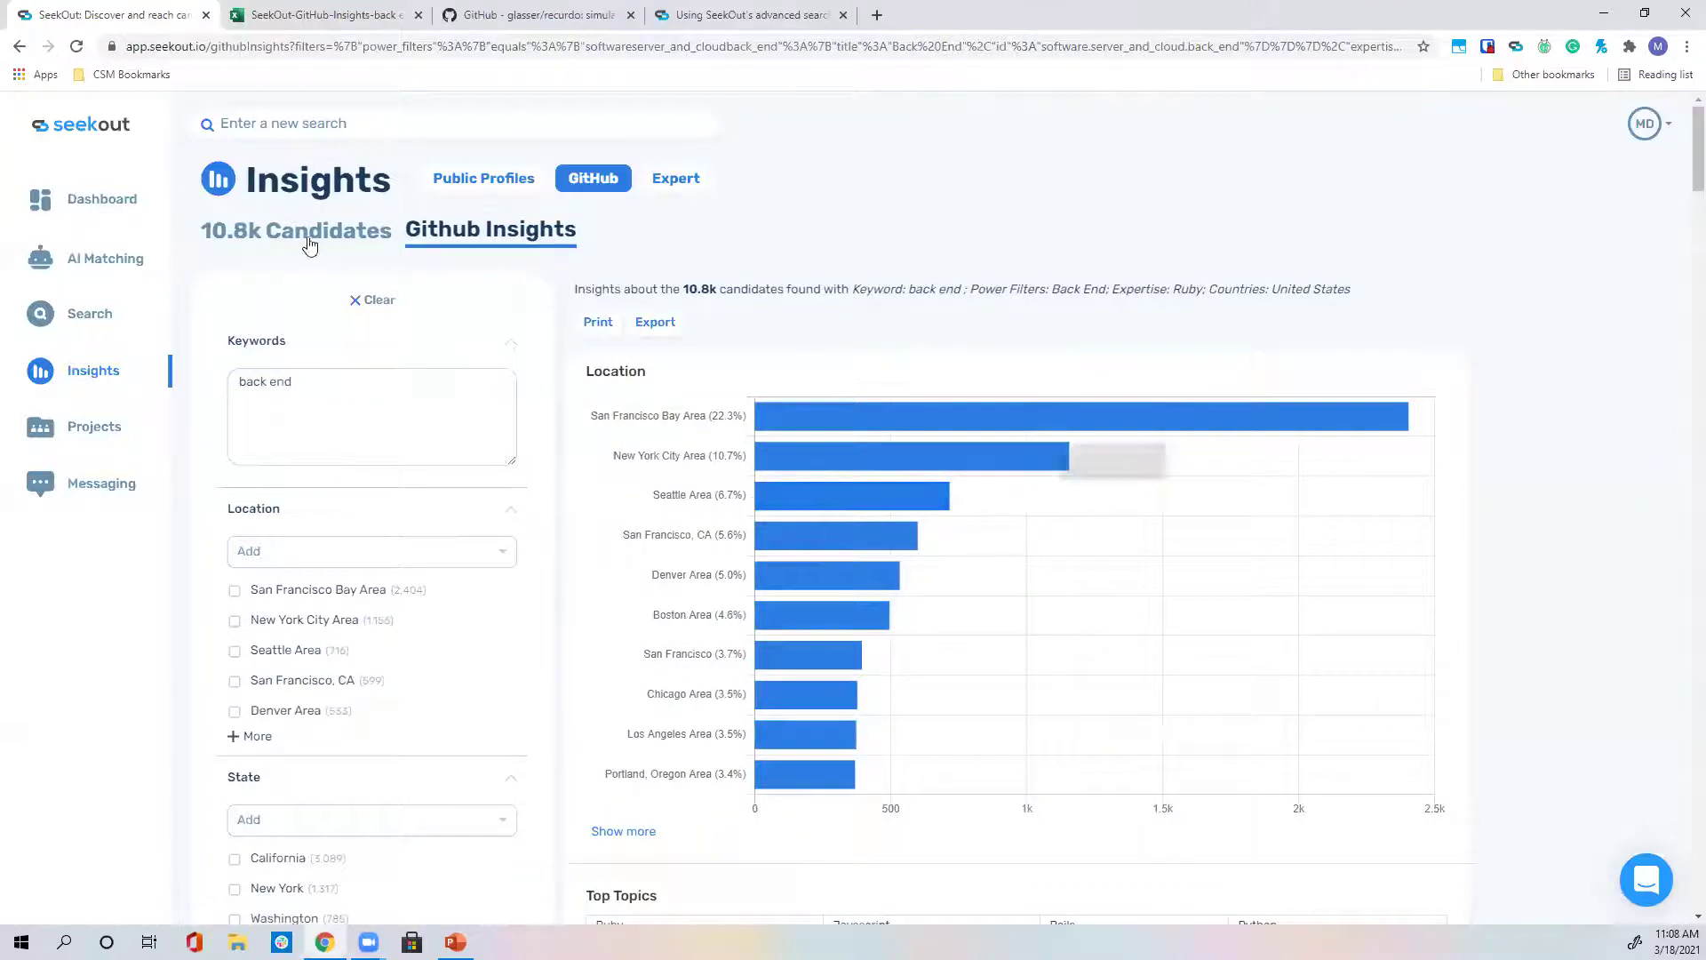
# Narrow the GitHub insights to candidates currently employed at Red Hat from the Current Company chart.
pyautogui.scroll(-10, 841, 521)
pyautogui.scroll(-1, 840, 519)
pyautogui.scroll(1, 841, 519)
pyautogui.scroll(-3, 840, 519)
pyautogui.scroll(-8, 844, 527)
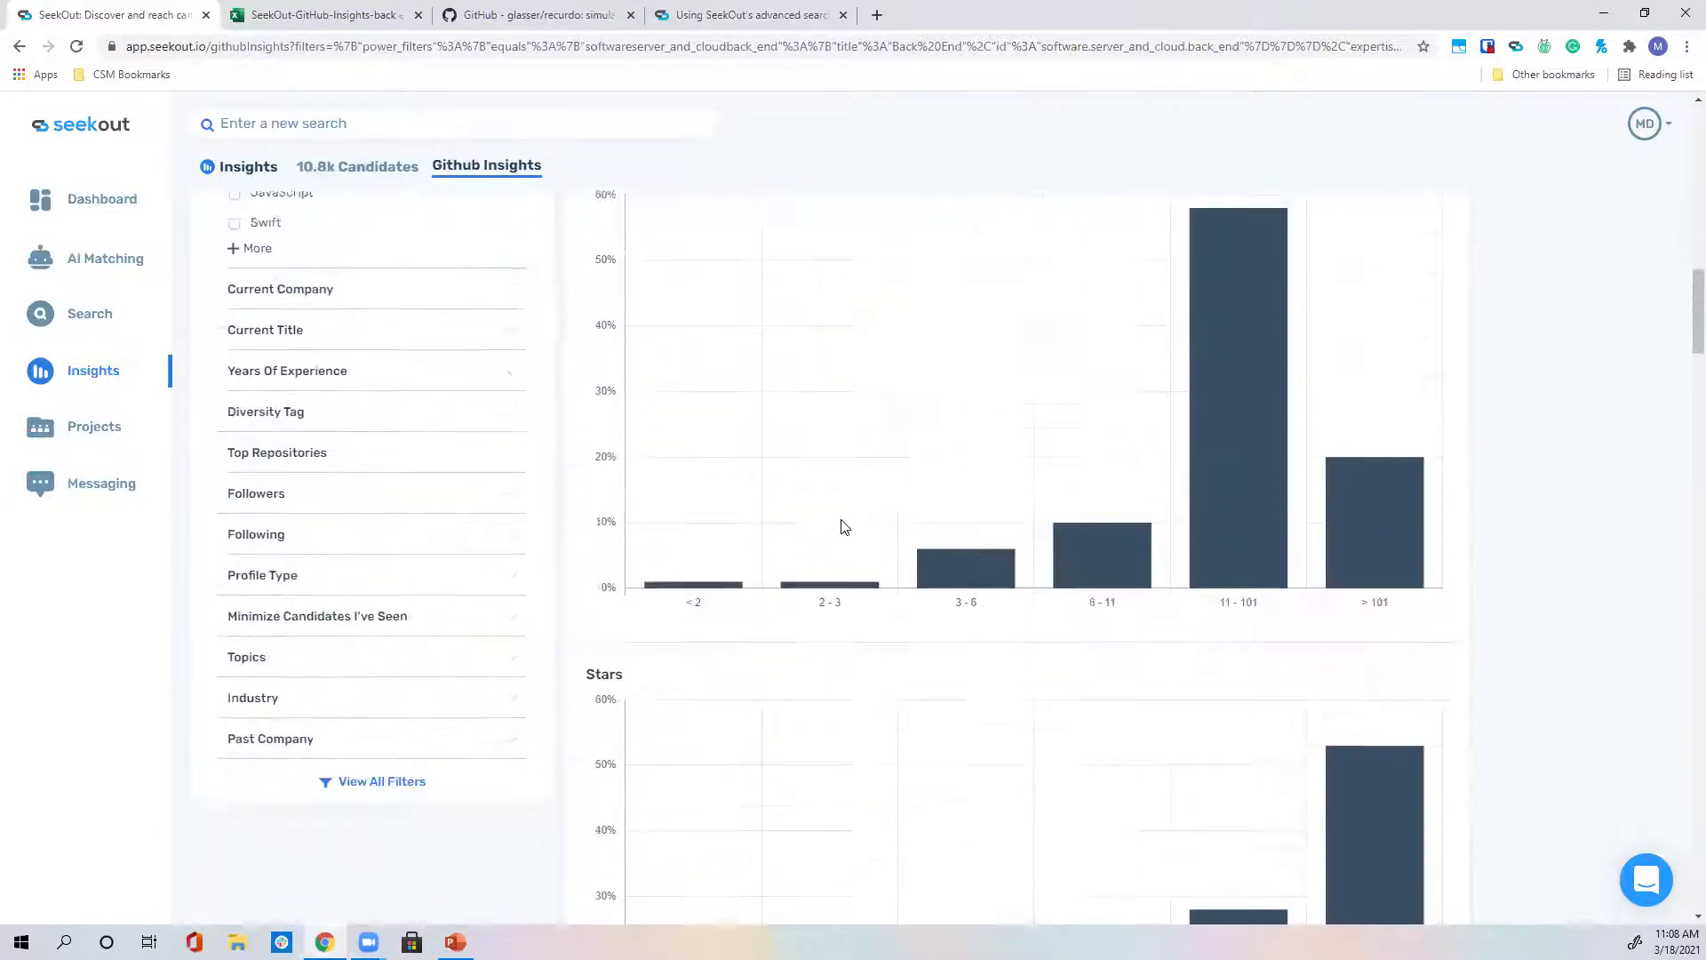
pyautogui.scroll(-6, 844, 527)
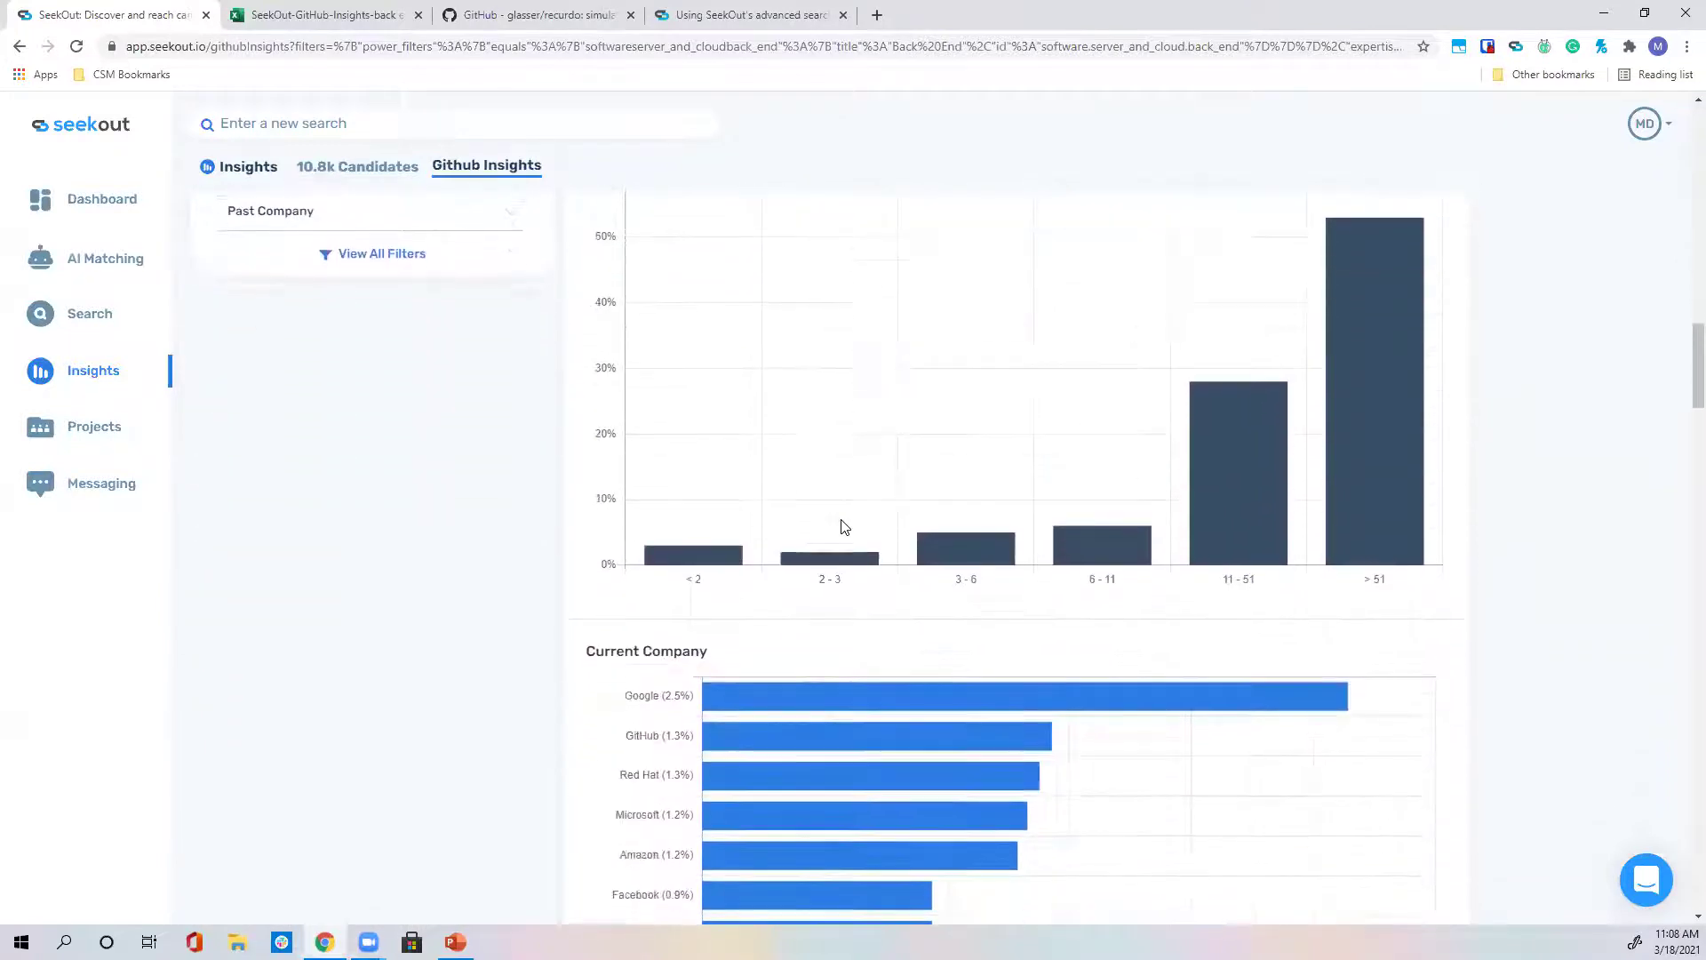
pyautogui.scroll(-1, 815, 487)
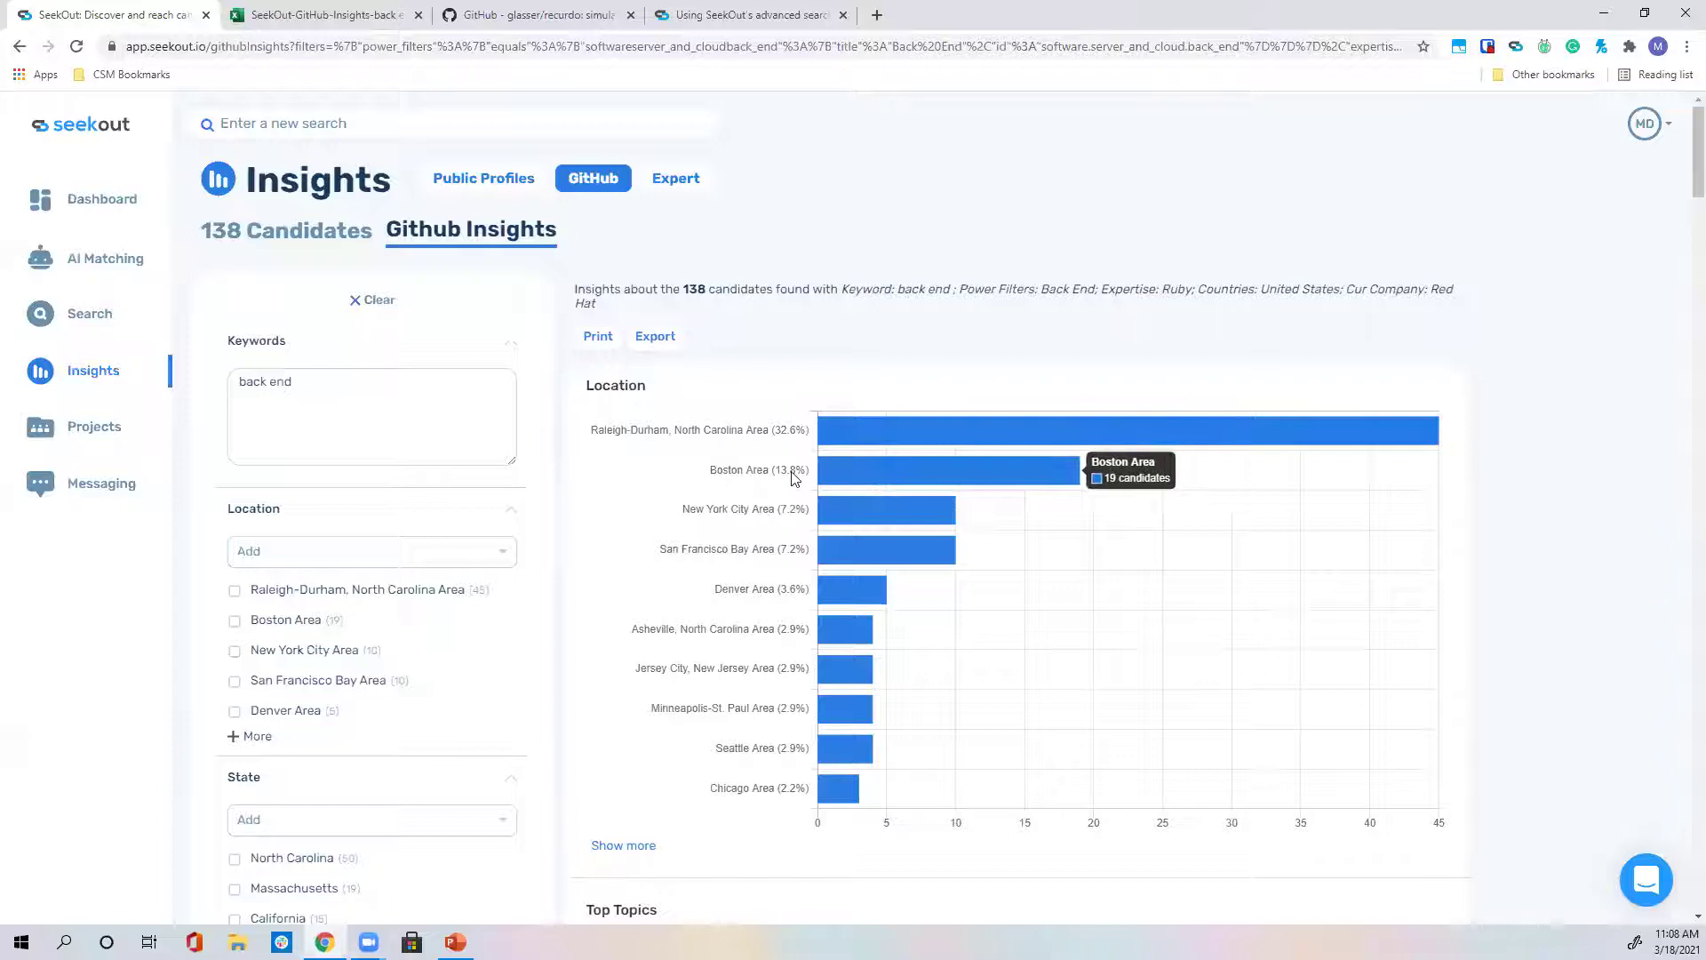
# Open the list of matching Red Hat candidates and review the first candidate's experience, contributions and repositories.
pyautogui.click(276, 232)
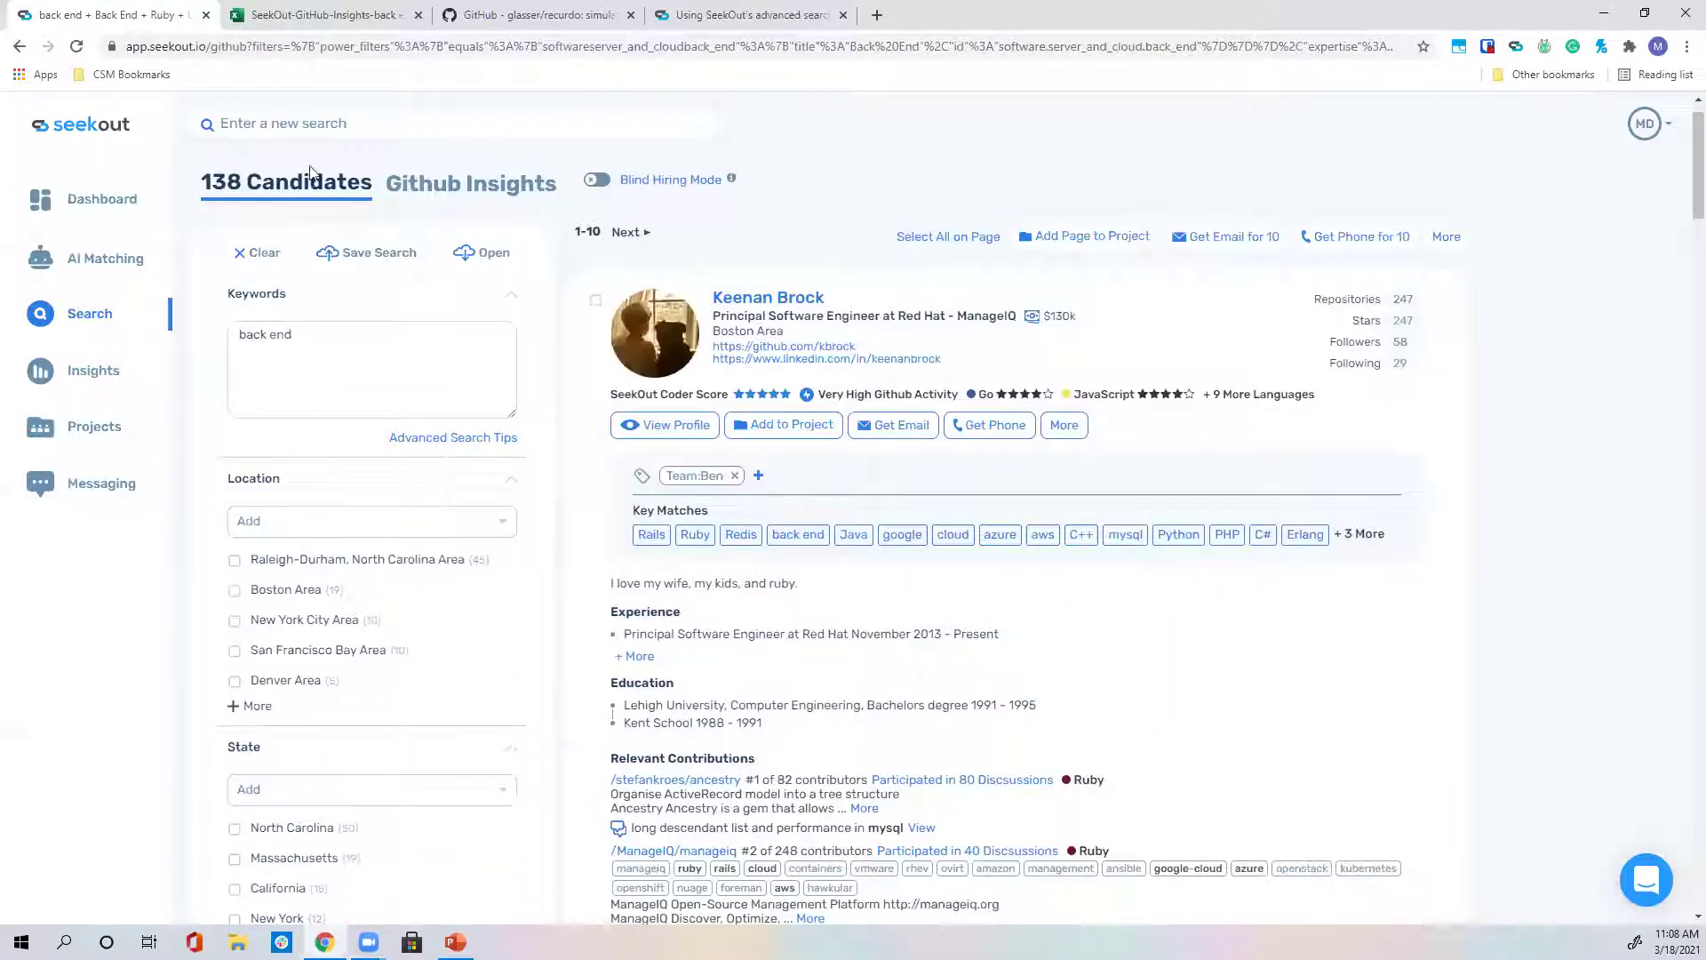
pyautogui.scroll(-1, 737, 353)
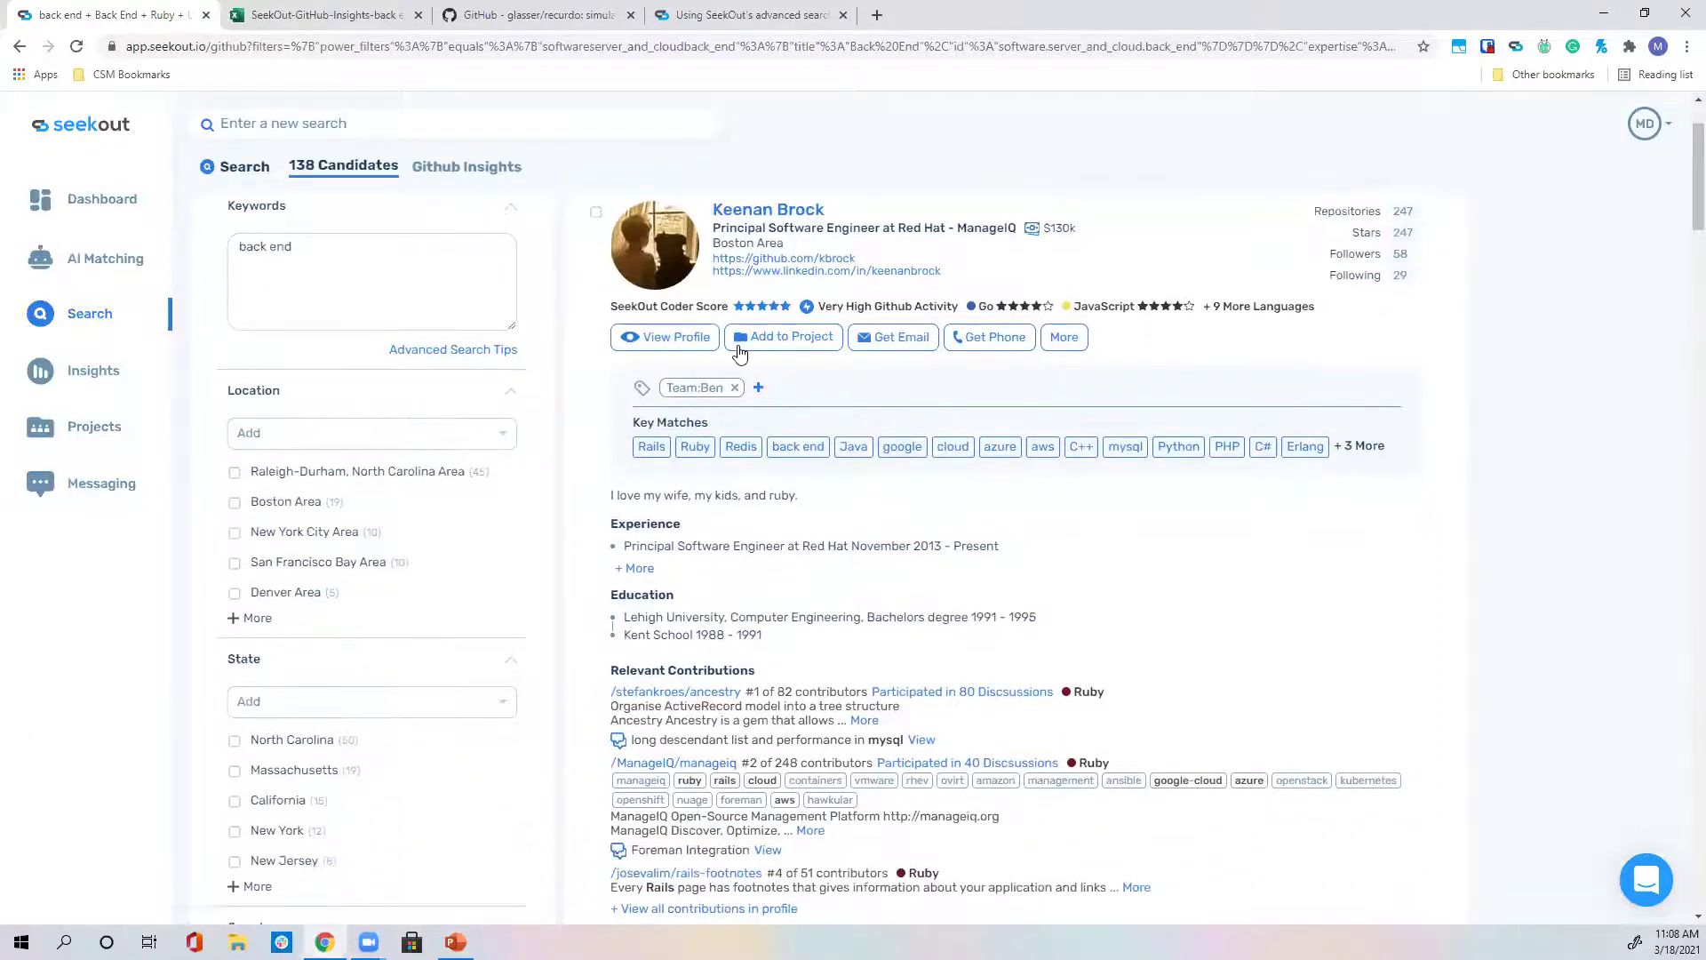
pyautogui.scroll(-2, 736, 367)
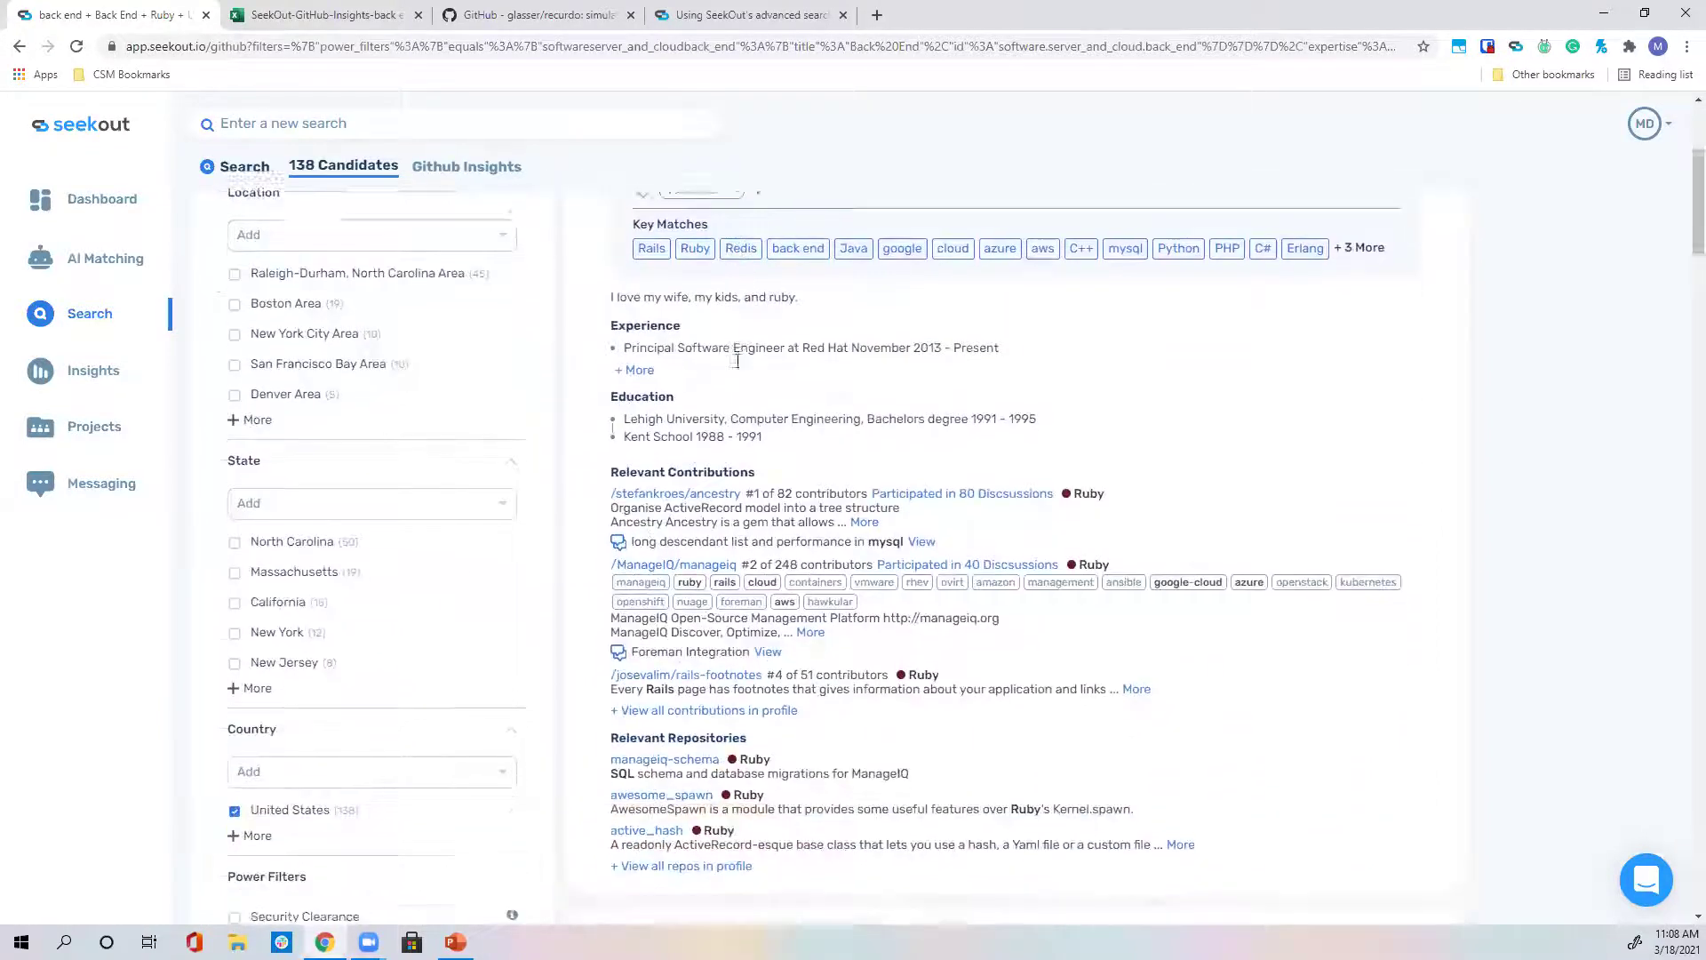
pyautogui.scroll(3, 736, 375)
# Empty the keywords field and review the active country, power, language and company filters alongside the listed candidates.
pyautogui.moveTo(368, 369); pyautogui.dragTo(183, 335)
pyautogui.press('BackSpace')
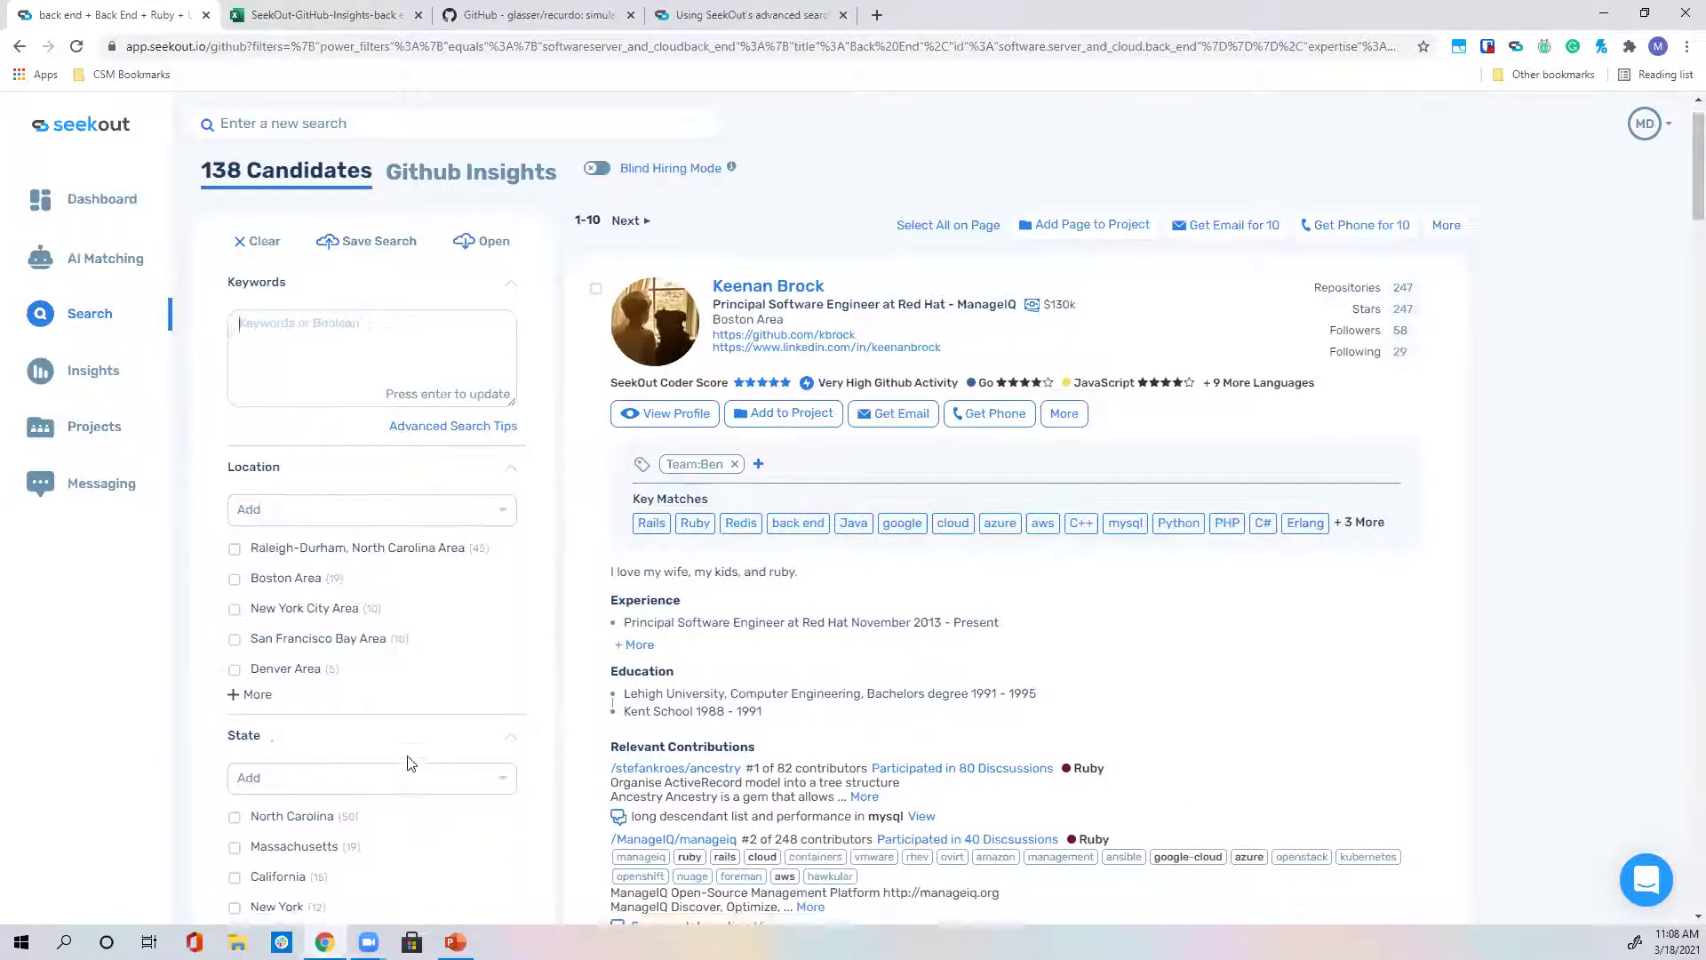
pyautogui.scroll(-6, 408, 761)
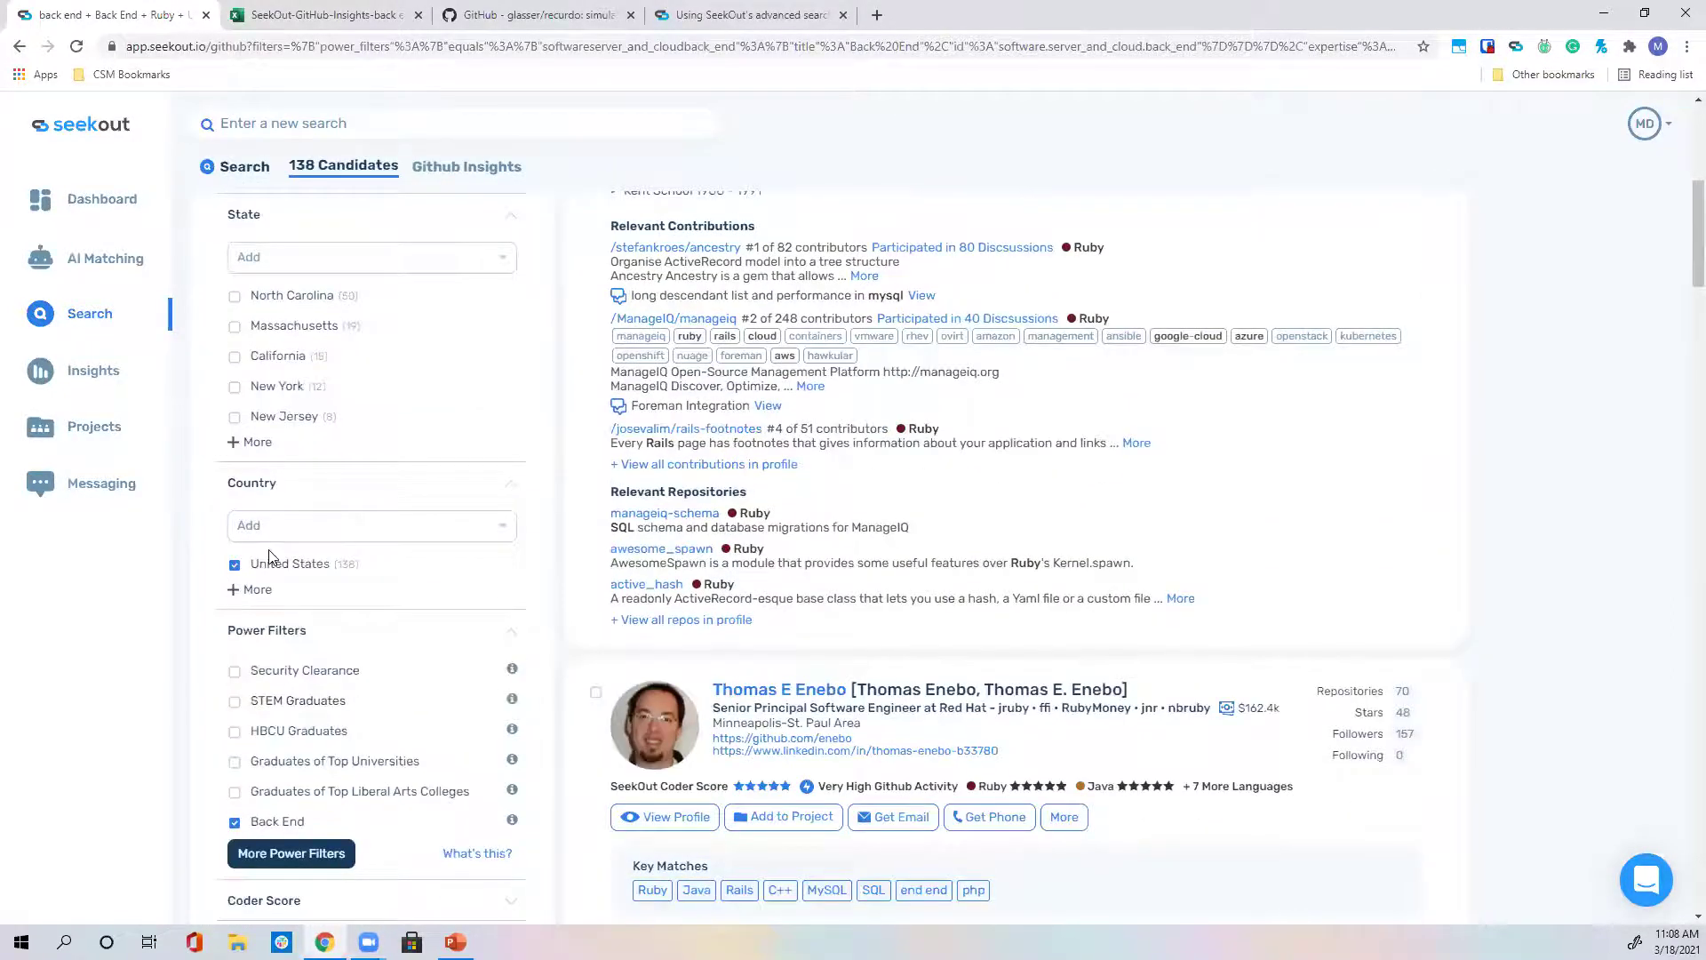
pyautogui.scroll(-2, 269, 549)
pyautogui.scroll(-3, 273, 471)
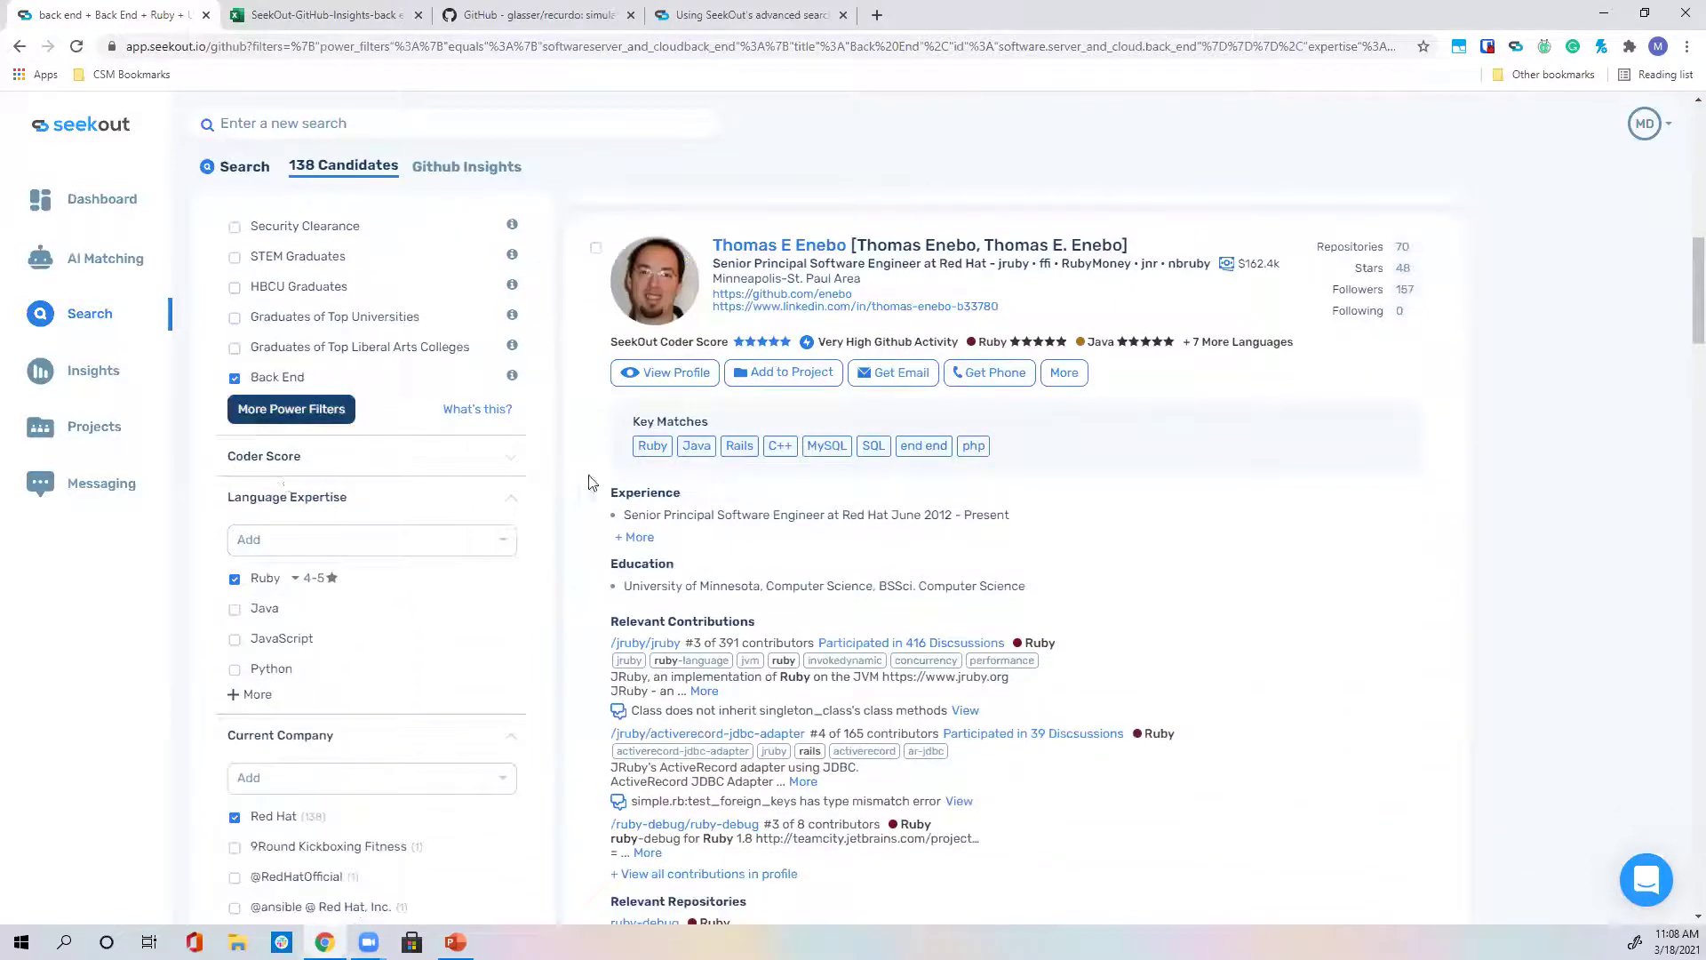
pyautogui.scroll(-9, 593, 484)
pyautogui.scroll(-4, 593, 485)
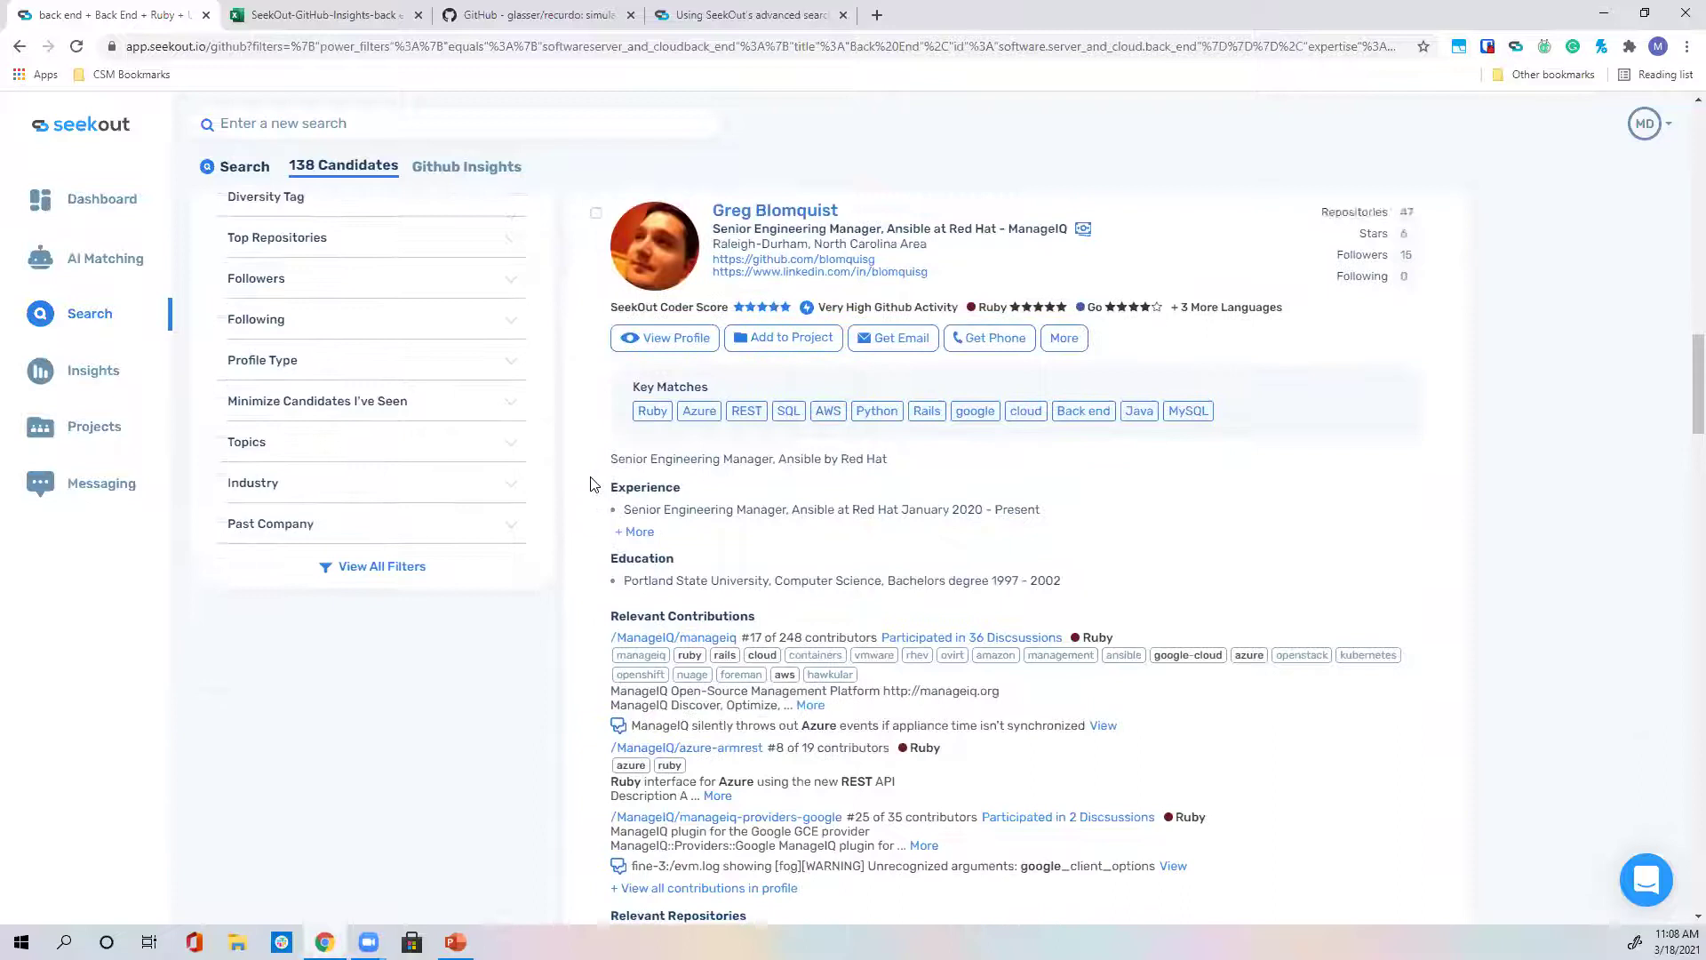
pyautogui.scroll(3, 594, 484)
pyautogui.scroll(3, 593, 484)
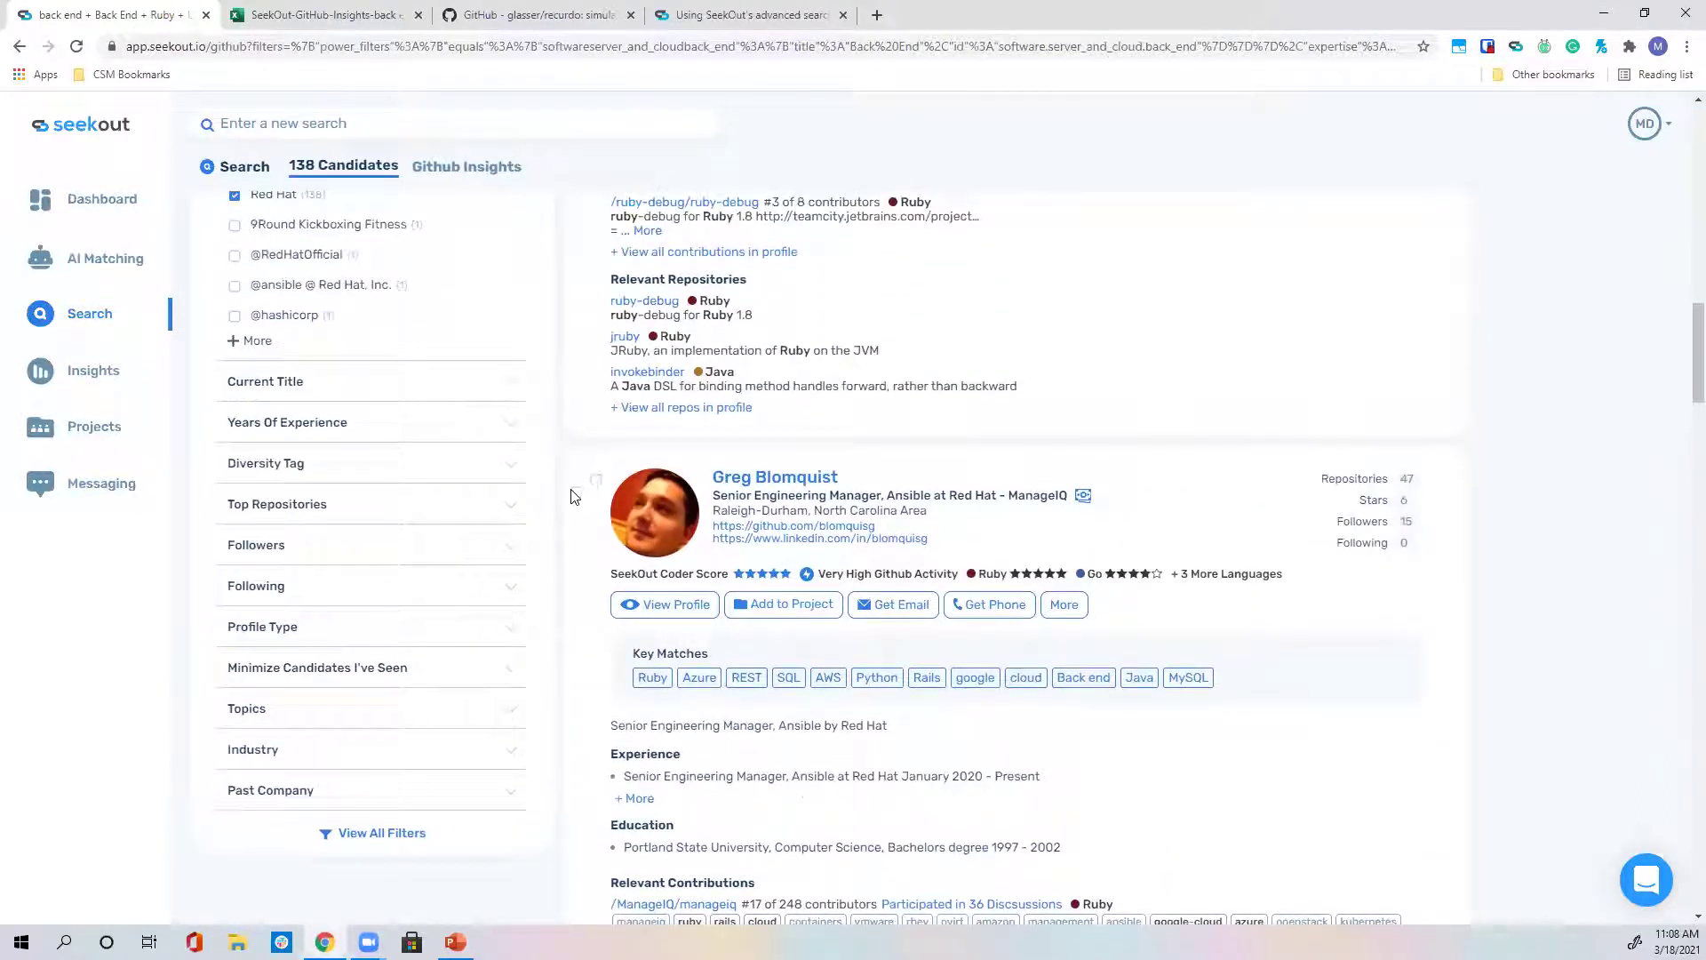
pyautogui.scroll(10, 569, 581)
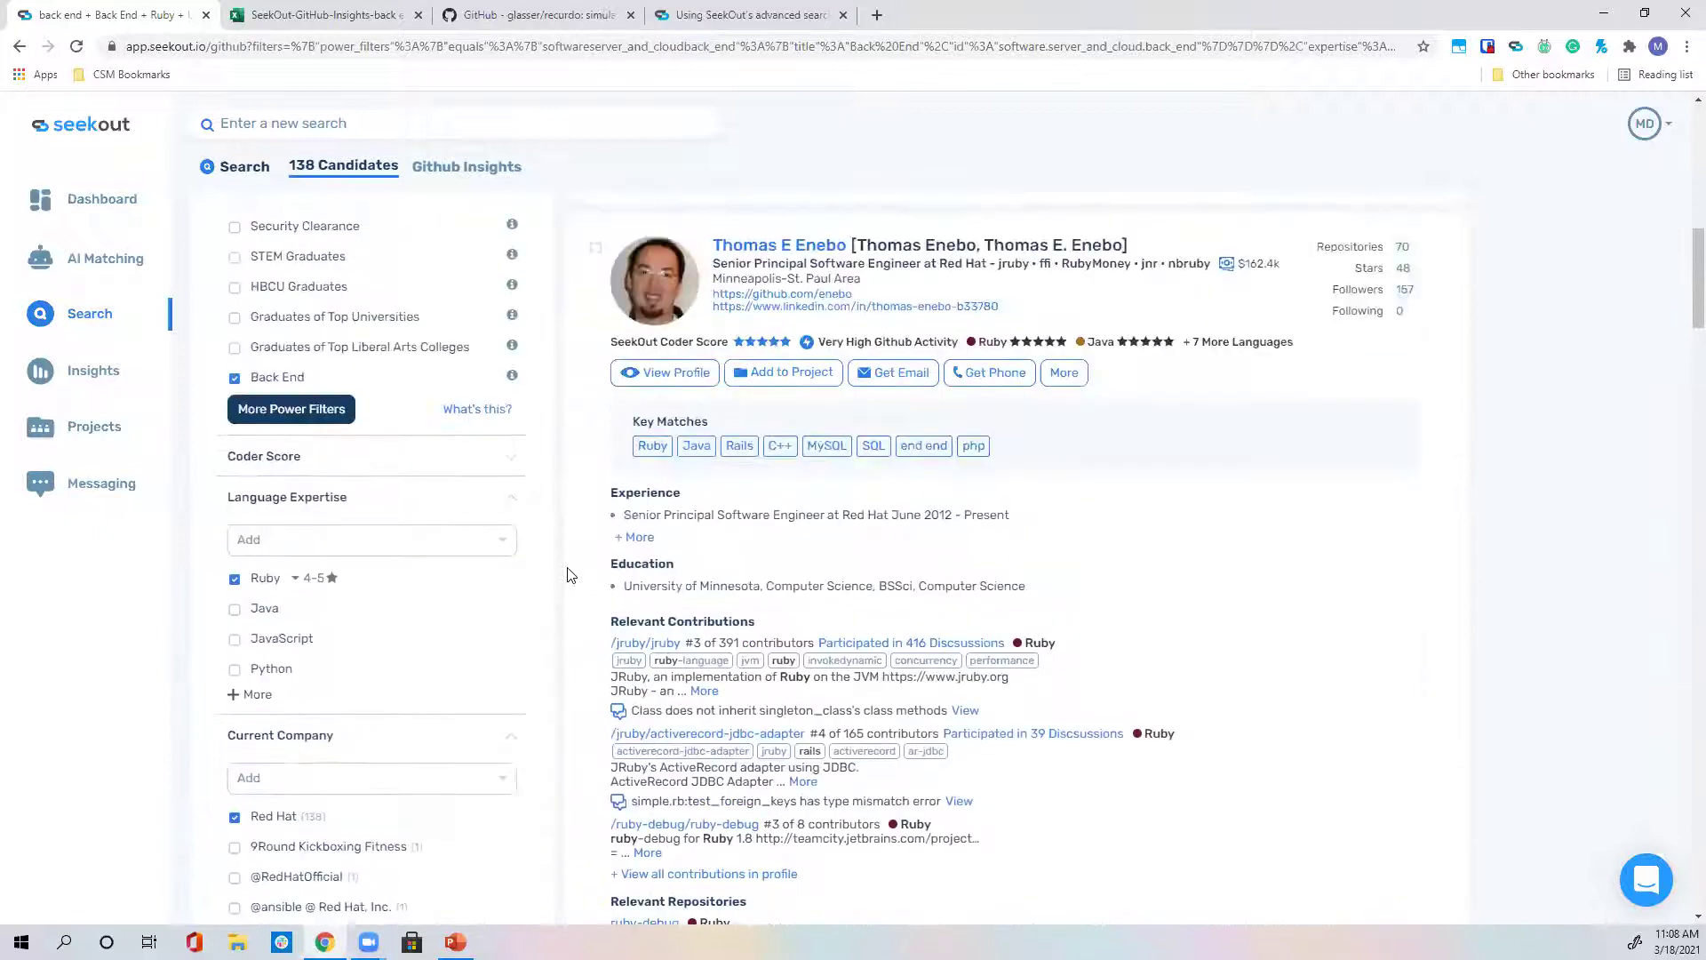
pyautogui.scroll(12, 570, 559)
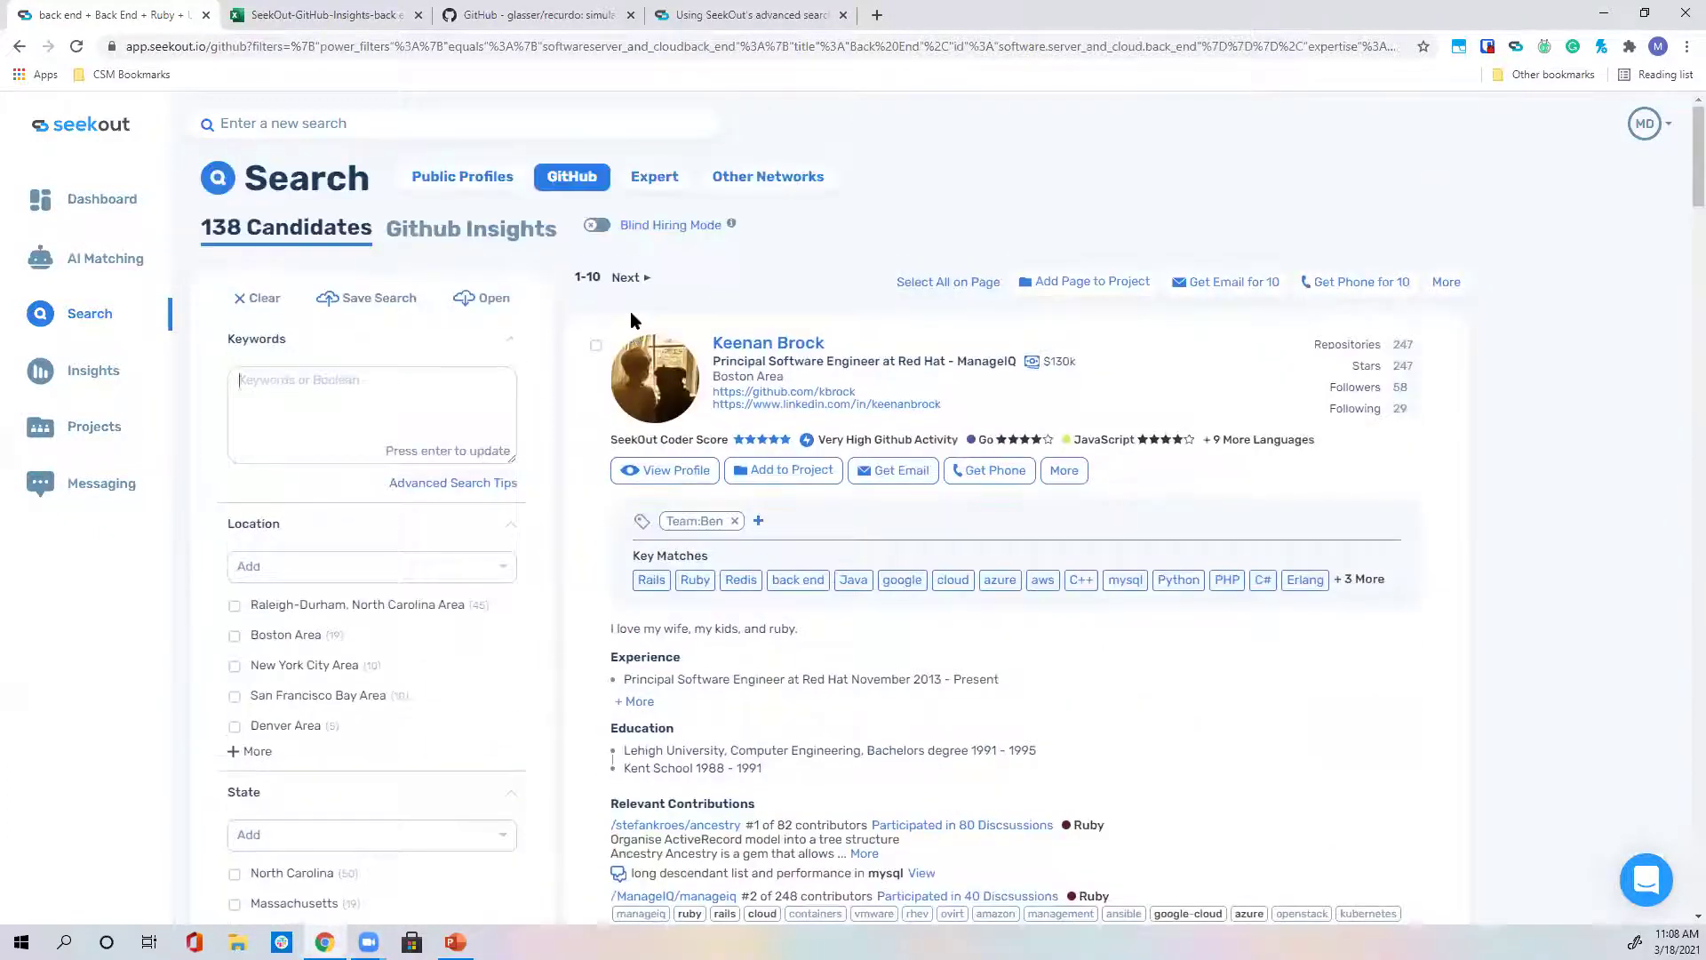
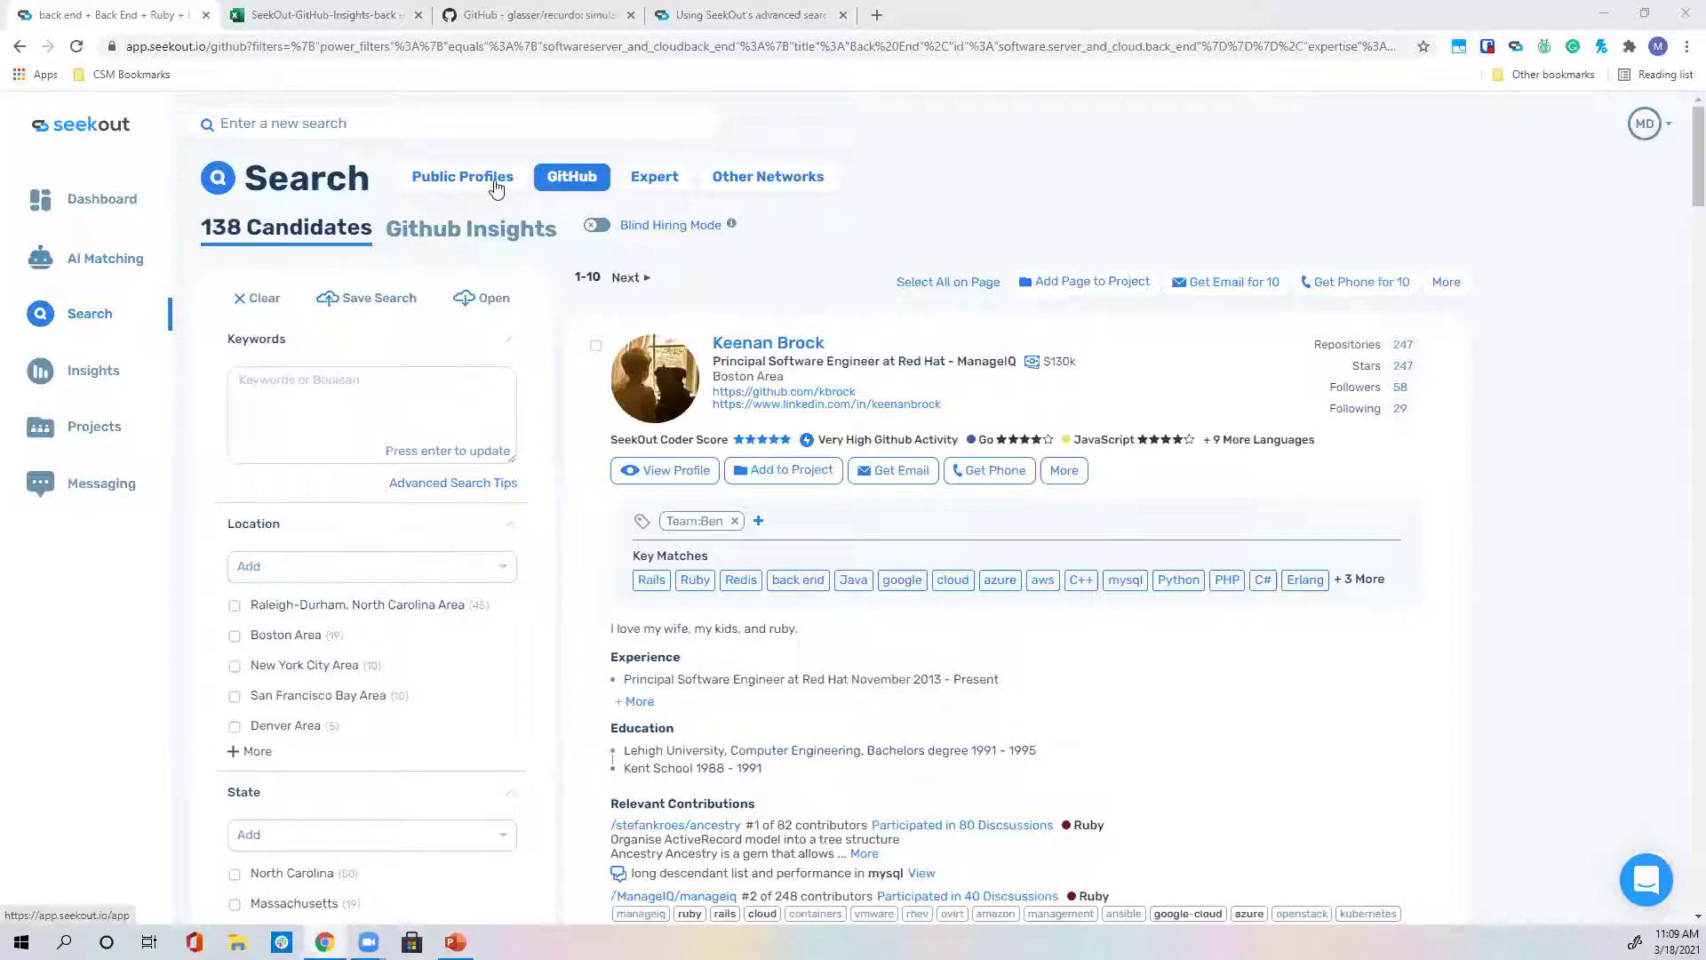
# Look over the GitHub candidate results and switch the search to Public Profiles.
pyautogui.scroll(-8, 466, 351)
pyautogui.scroll(8, 466, 351)
pyautogui.click(475, 178)
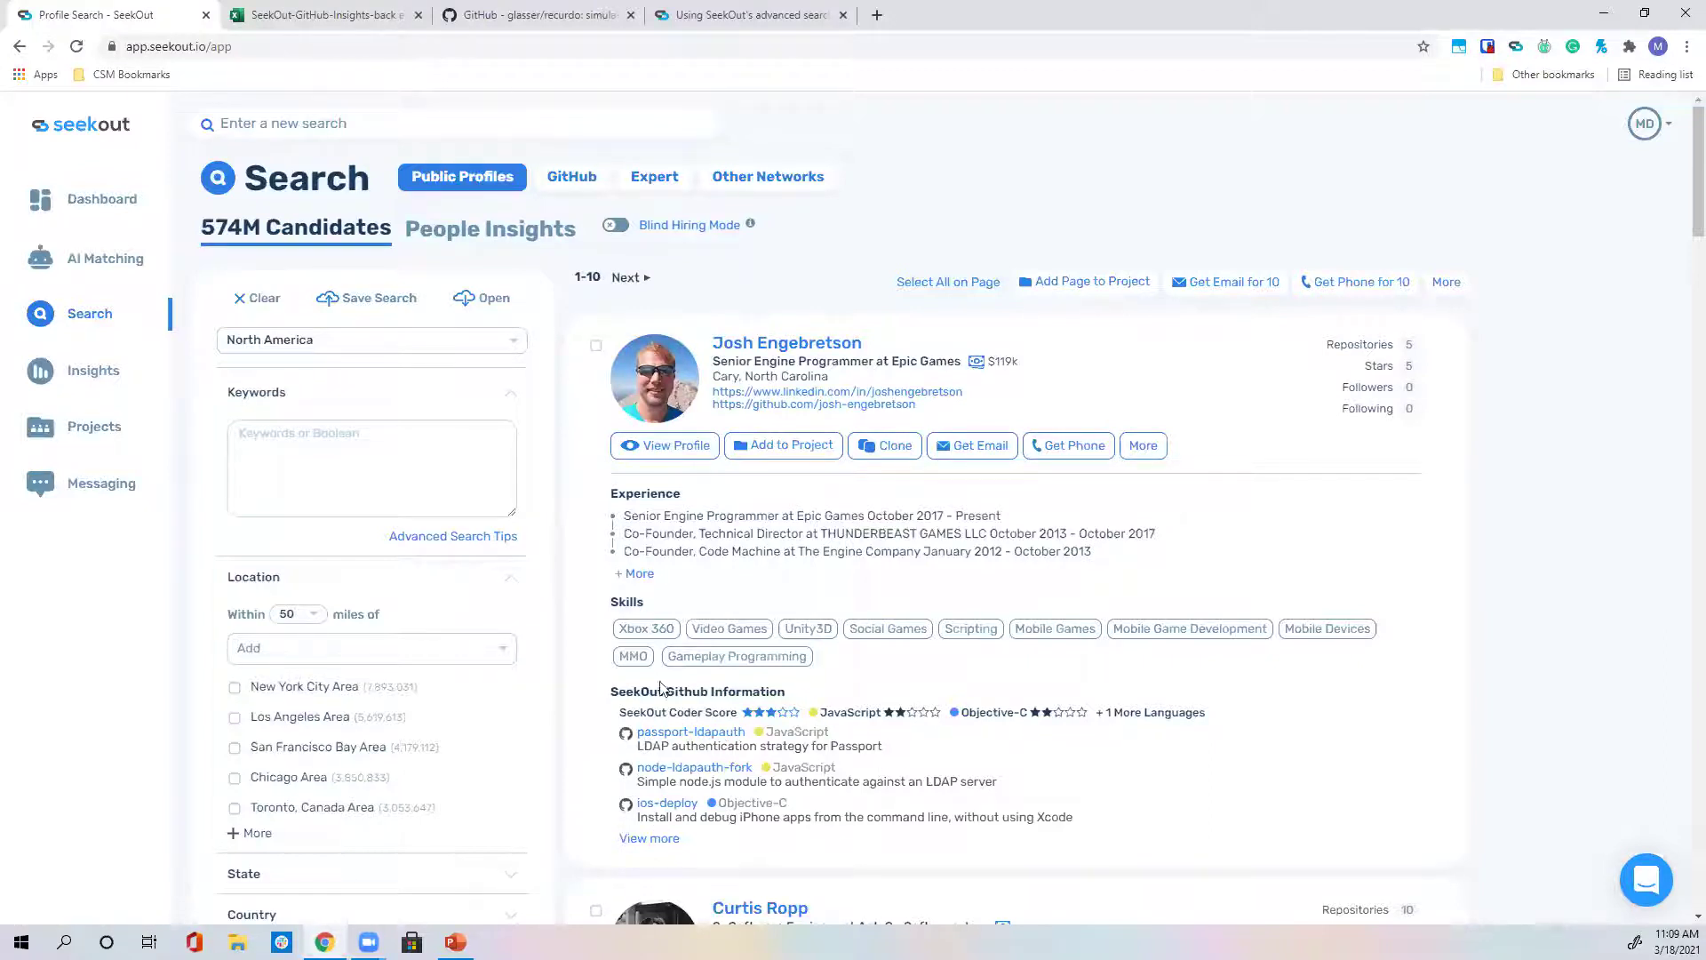
# Return to the GitHub search and set the profile type filter to Unmatched GitHub Profiles.
pyautogui.click(573, 181)
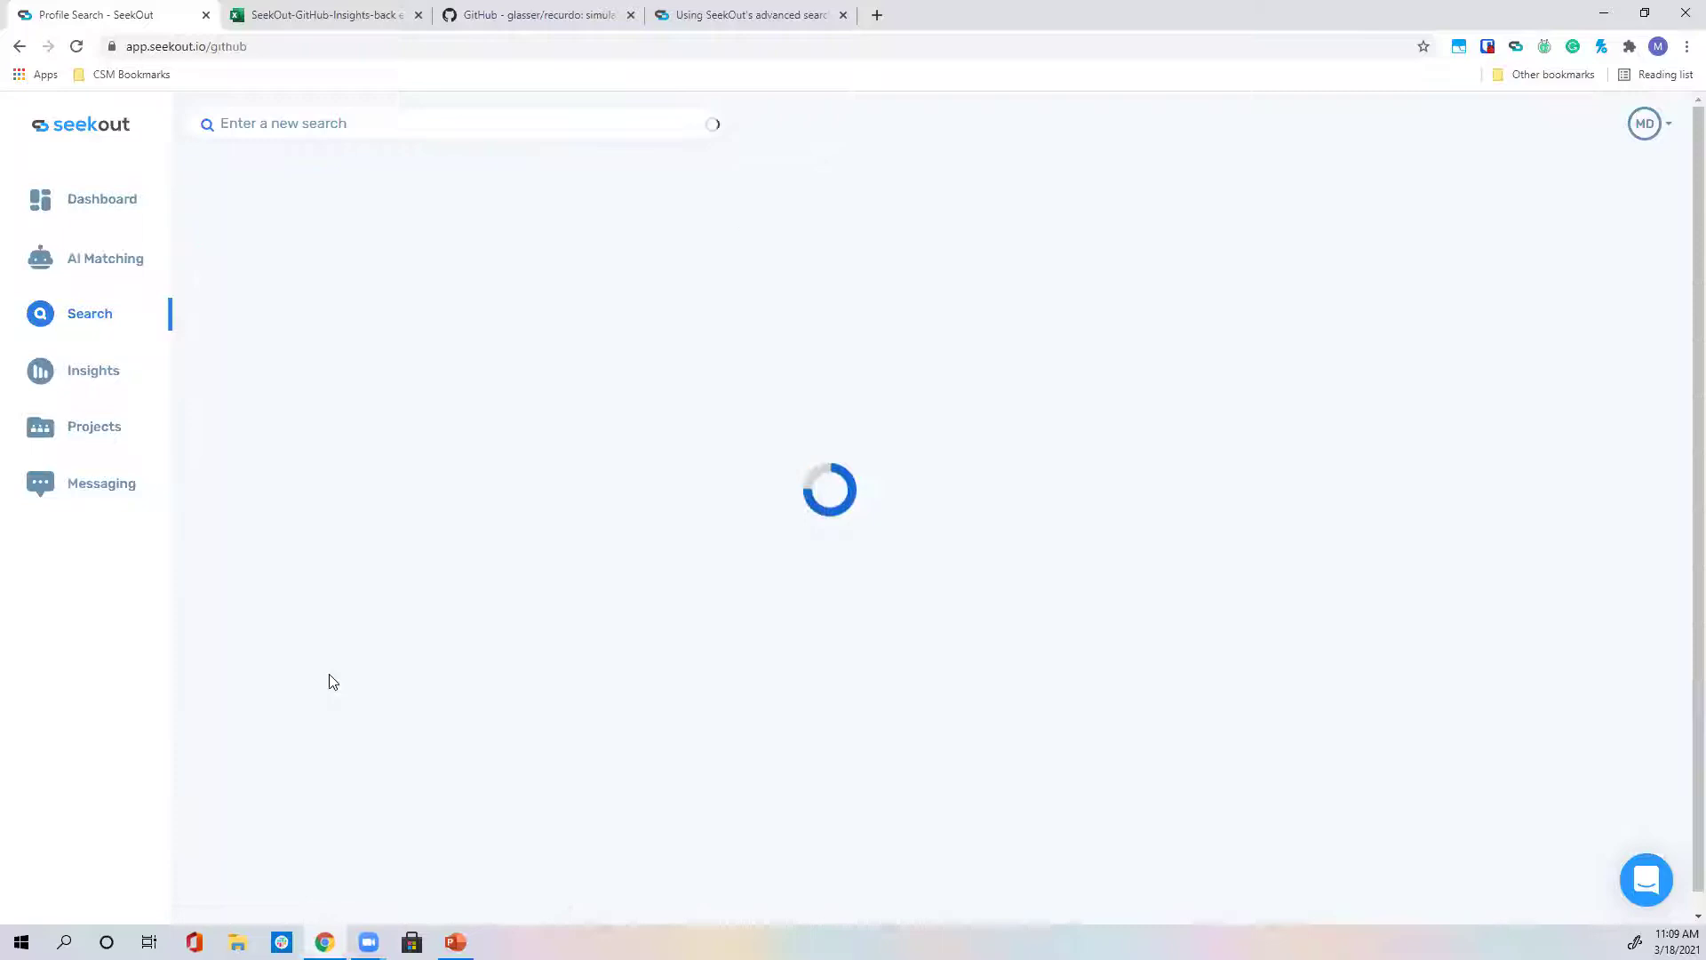
pyautogui.scroll(-12, 329, 681)
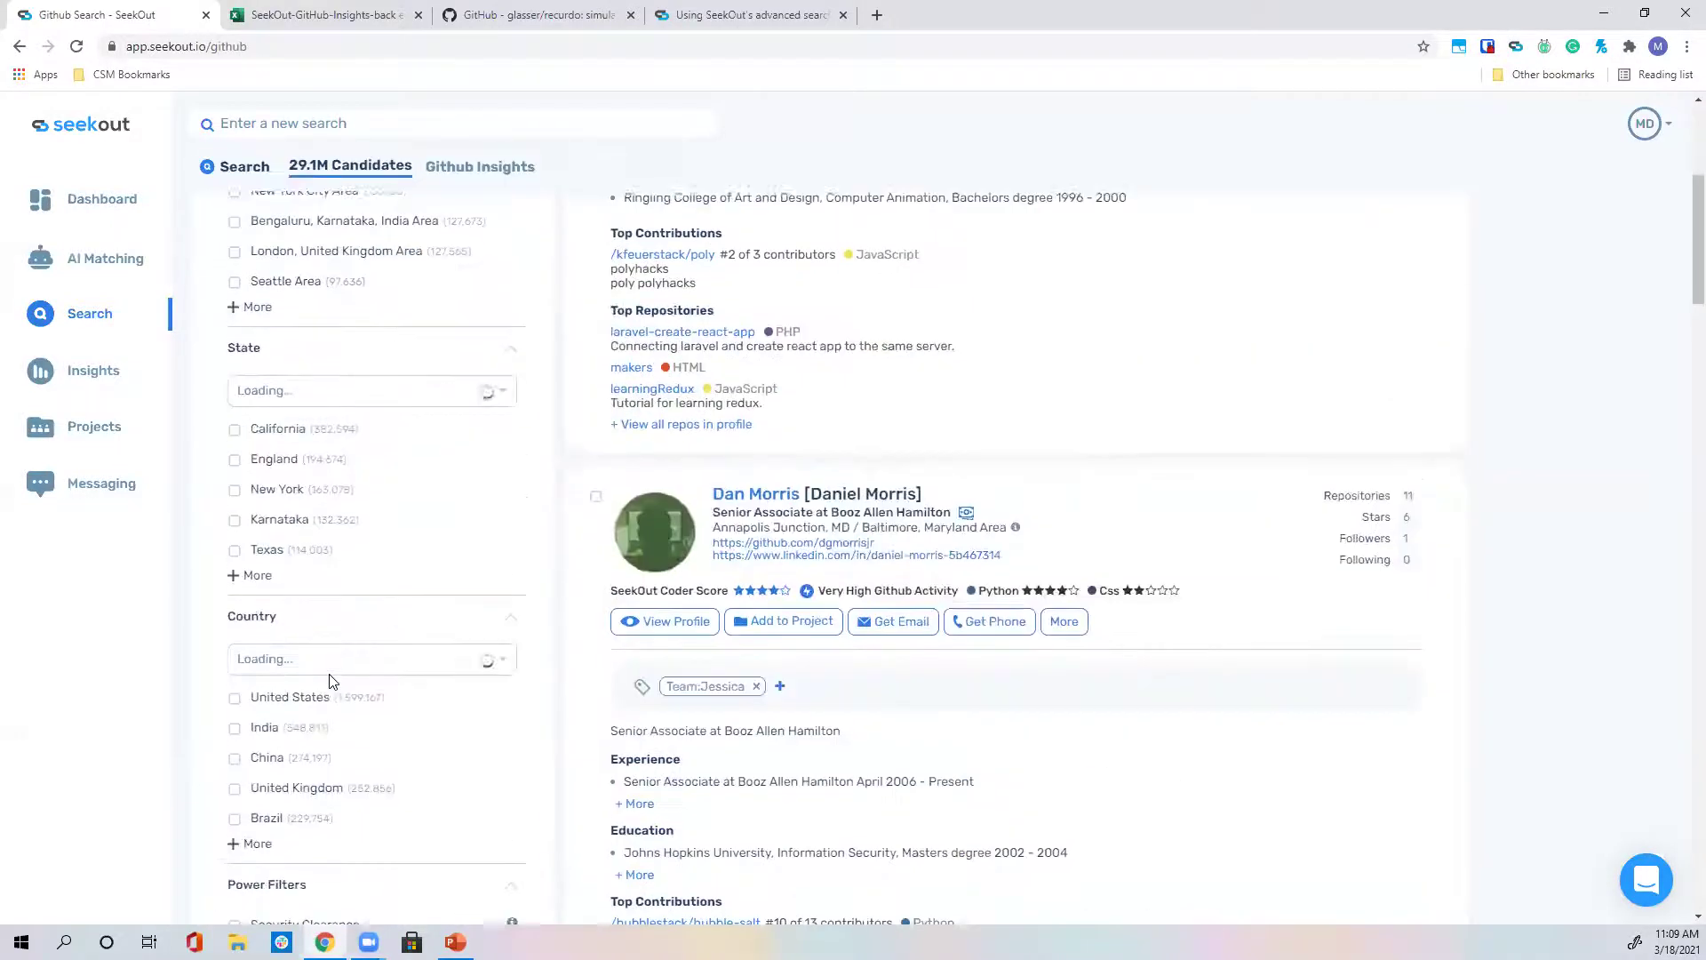
pyautogui.scroll(-3, 328, 681)
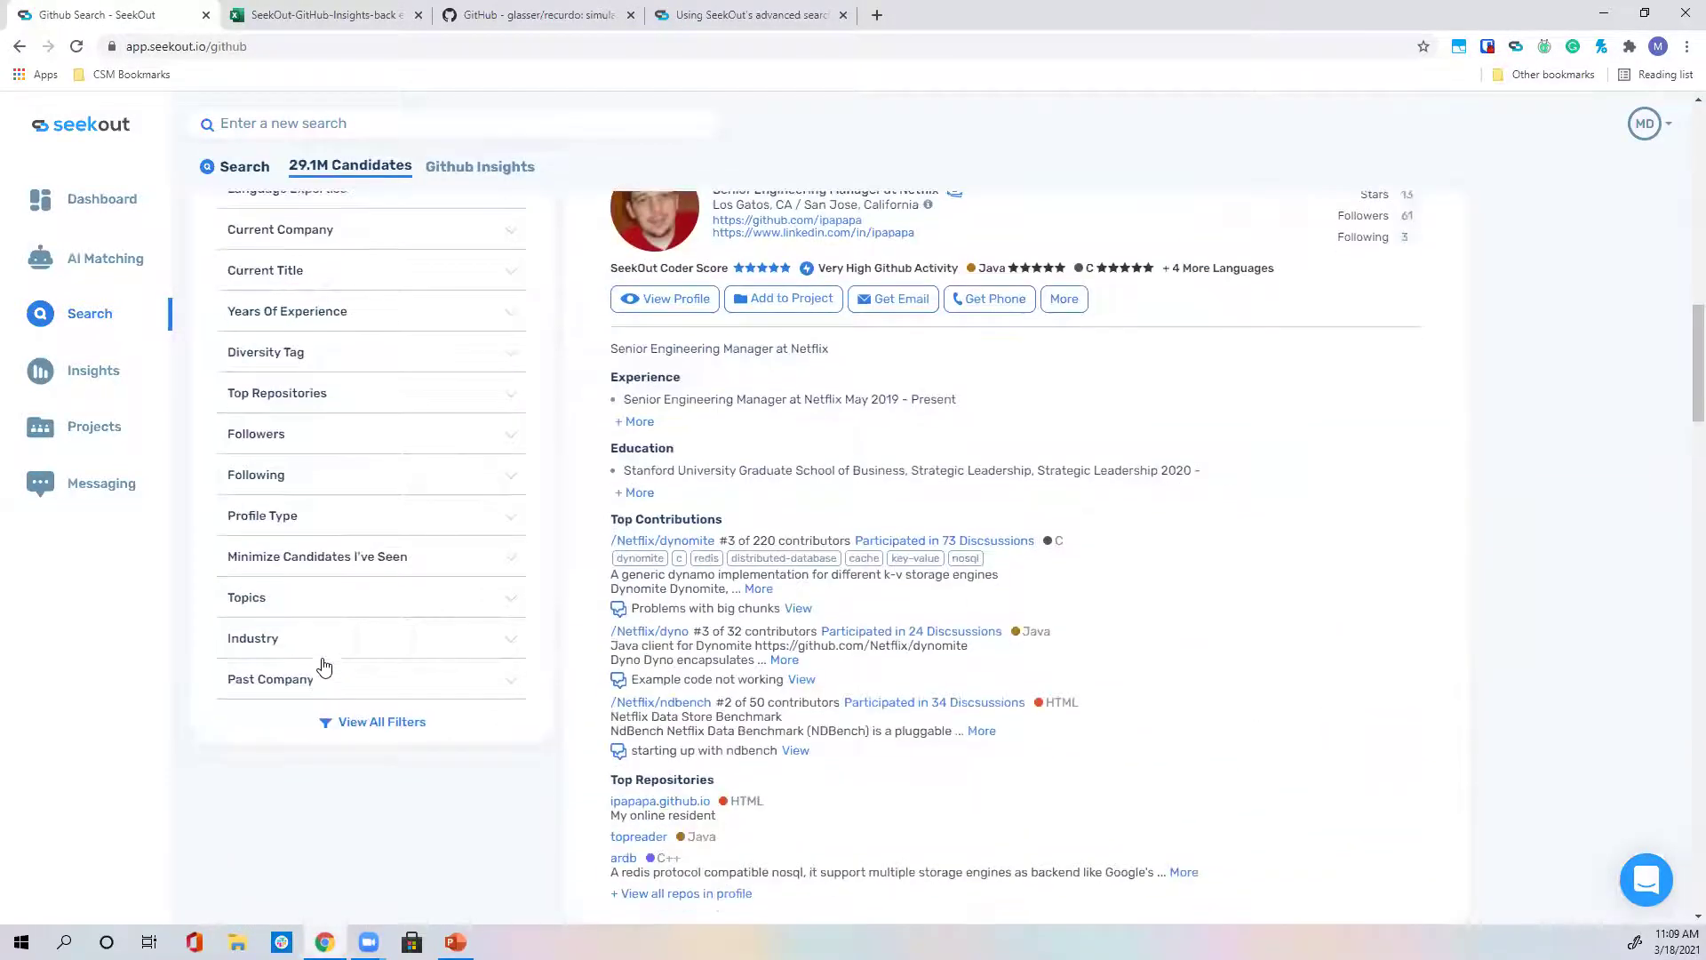
pyautogui.click(274, 517)
pyautogui.click(285, 588)
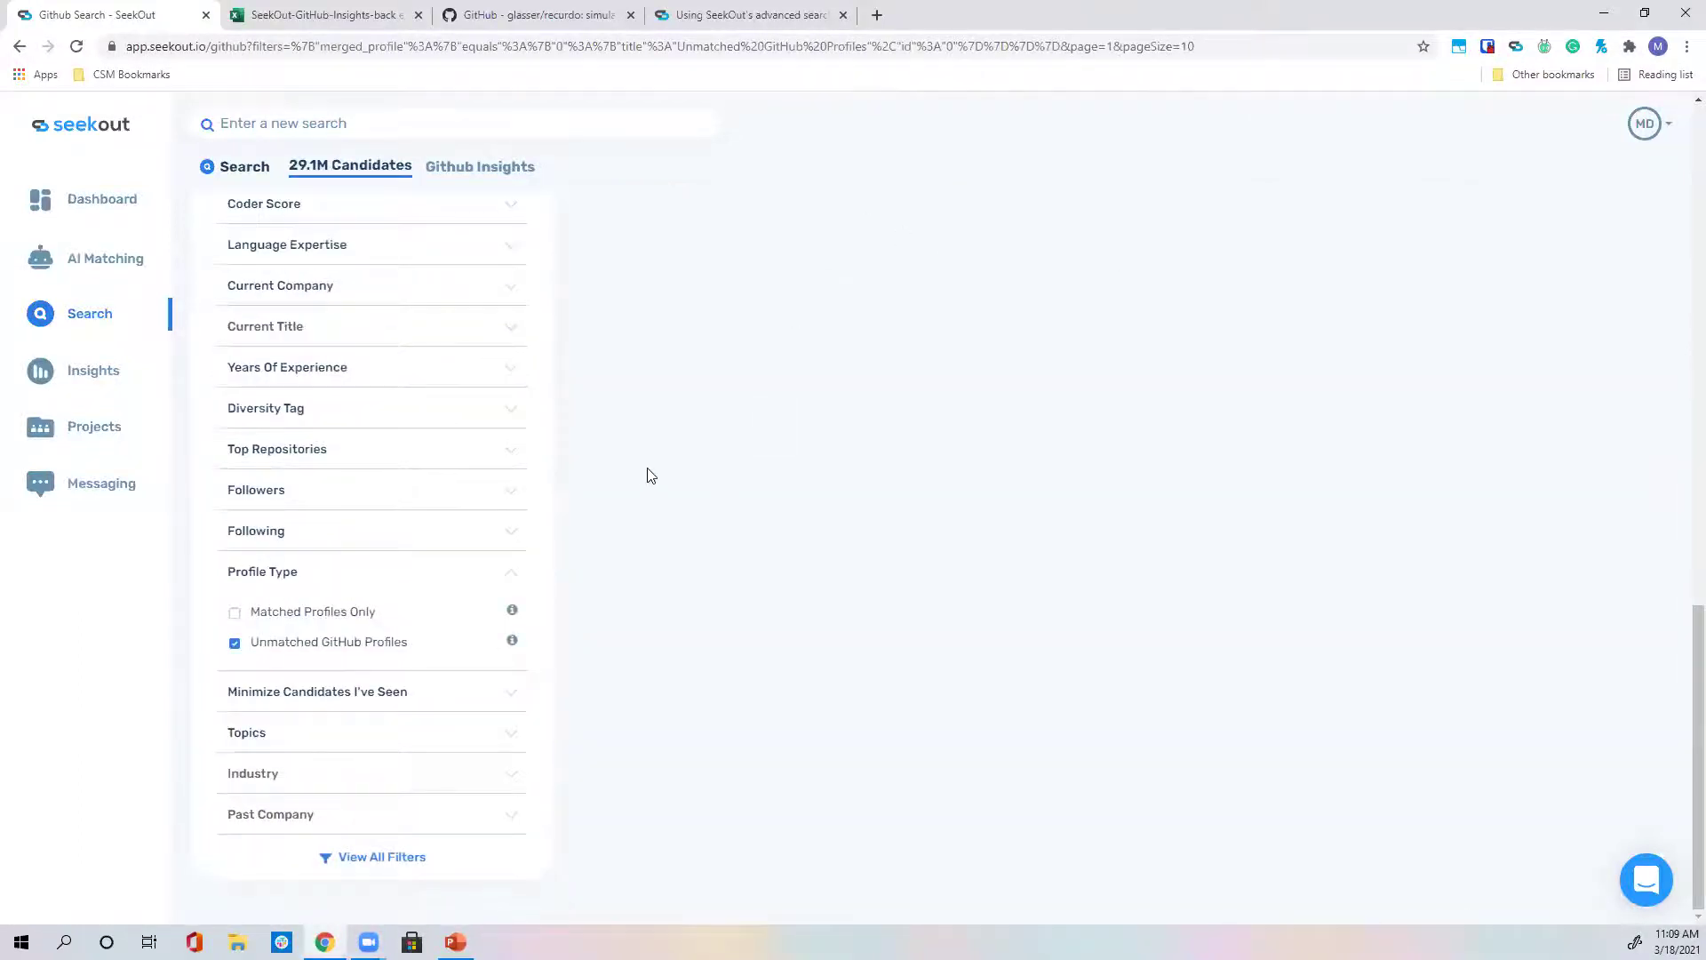
pyautogui.scroll(10, 665, 473)
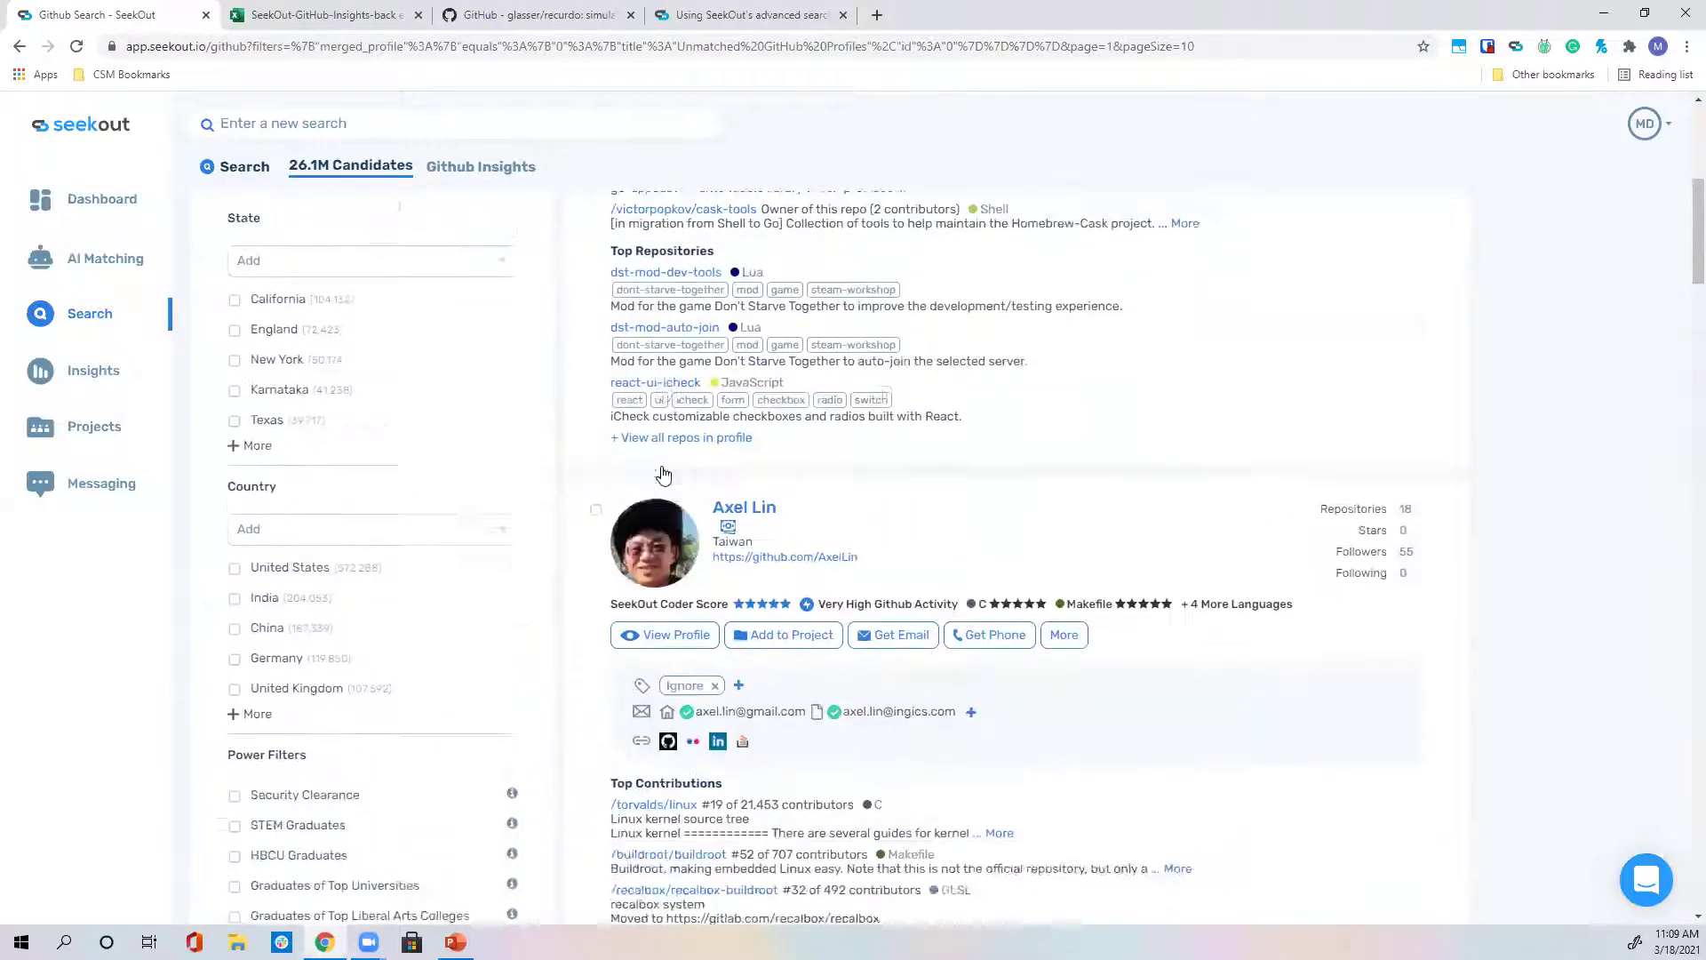
# Switch to the Public Profiles search and examine the options of its Diversity Tag filter.
pyautogui.click(455, 176)
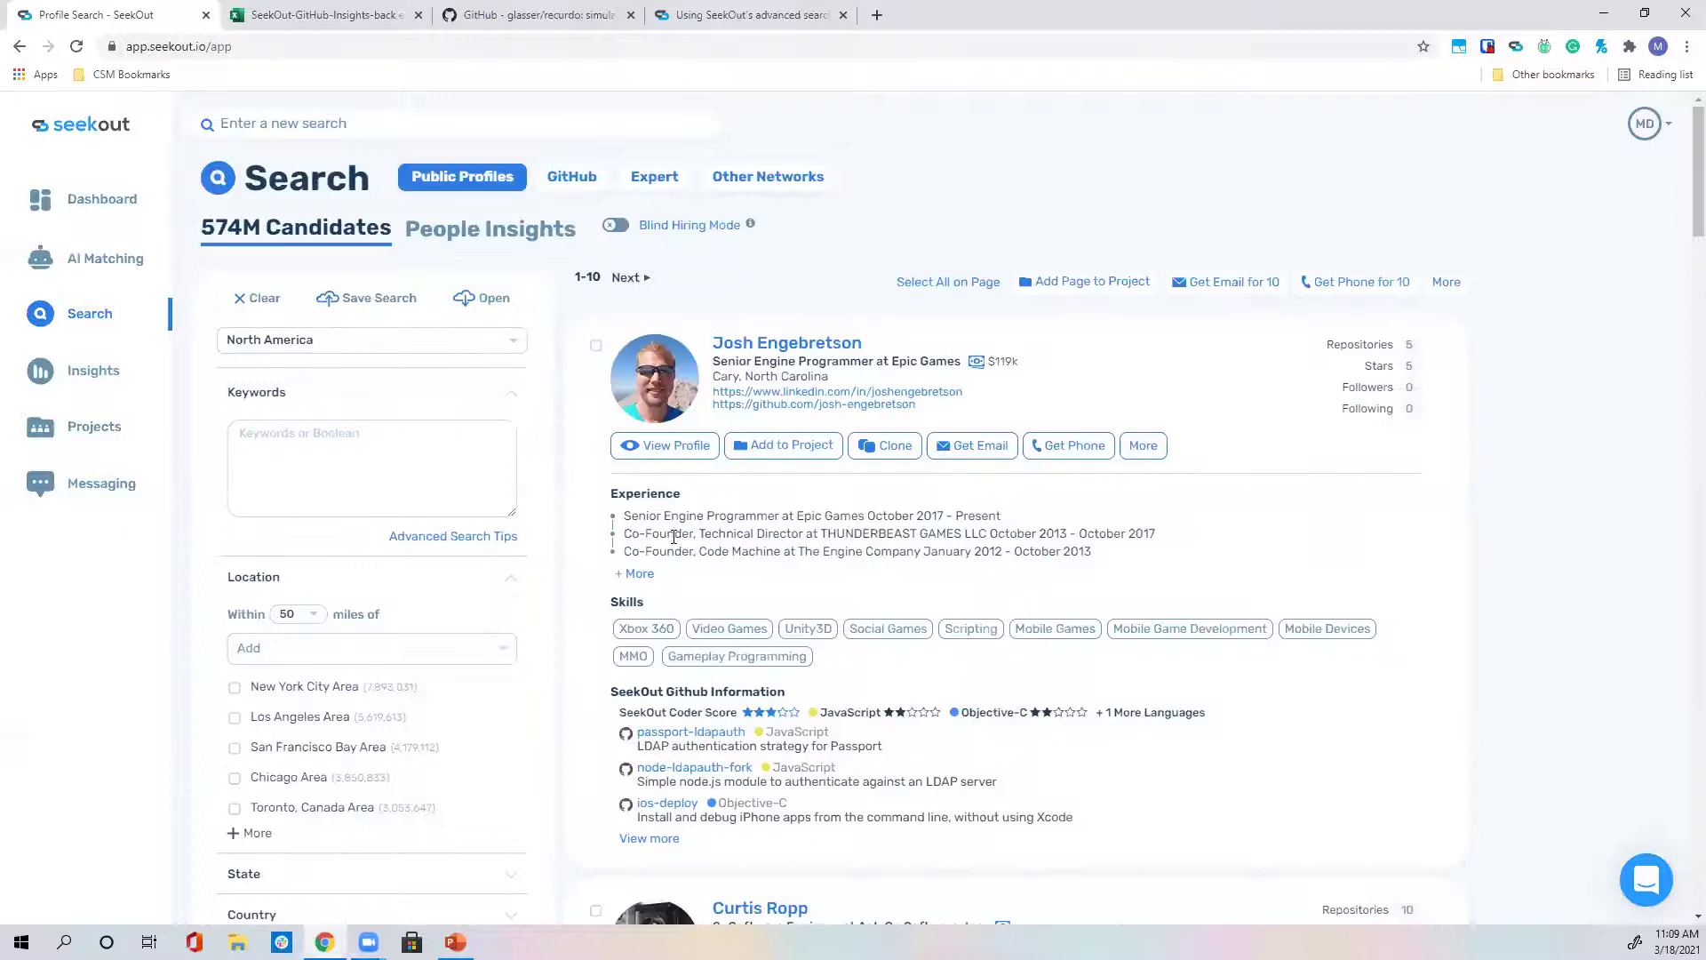
pyautogui.scroll(-7, 448, 665)
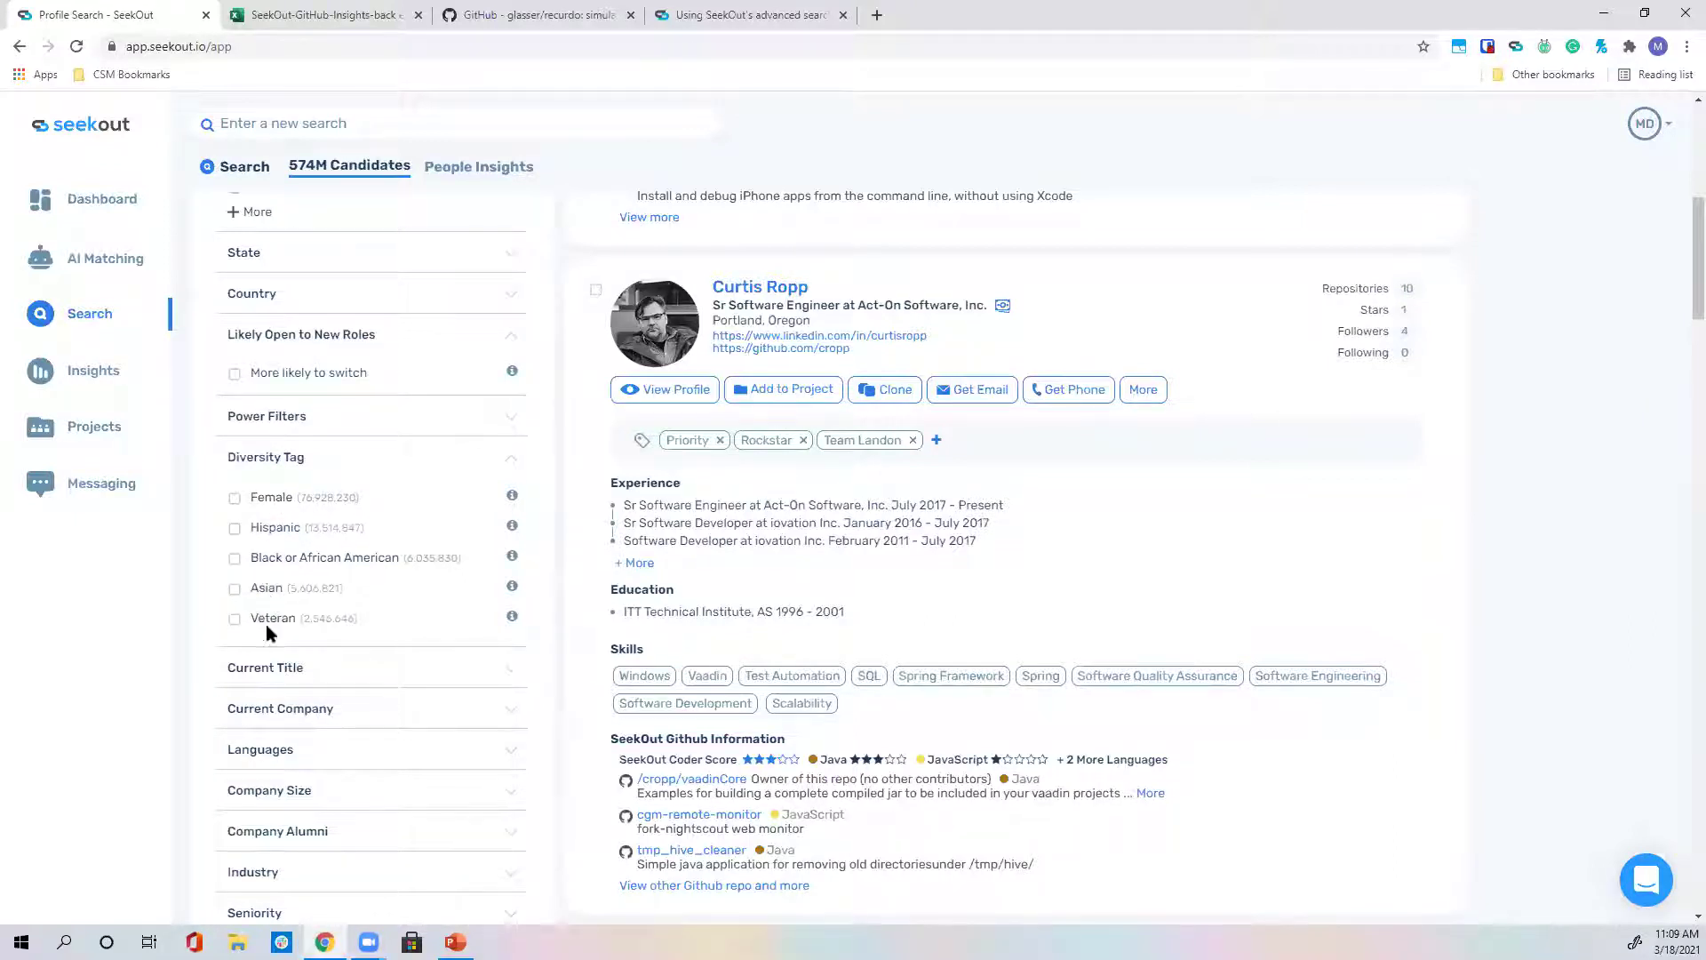
pyautogui.scroll(1, 318, 616)
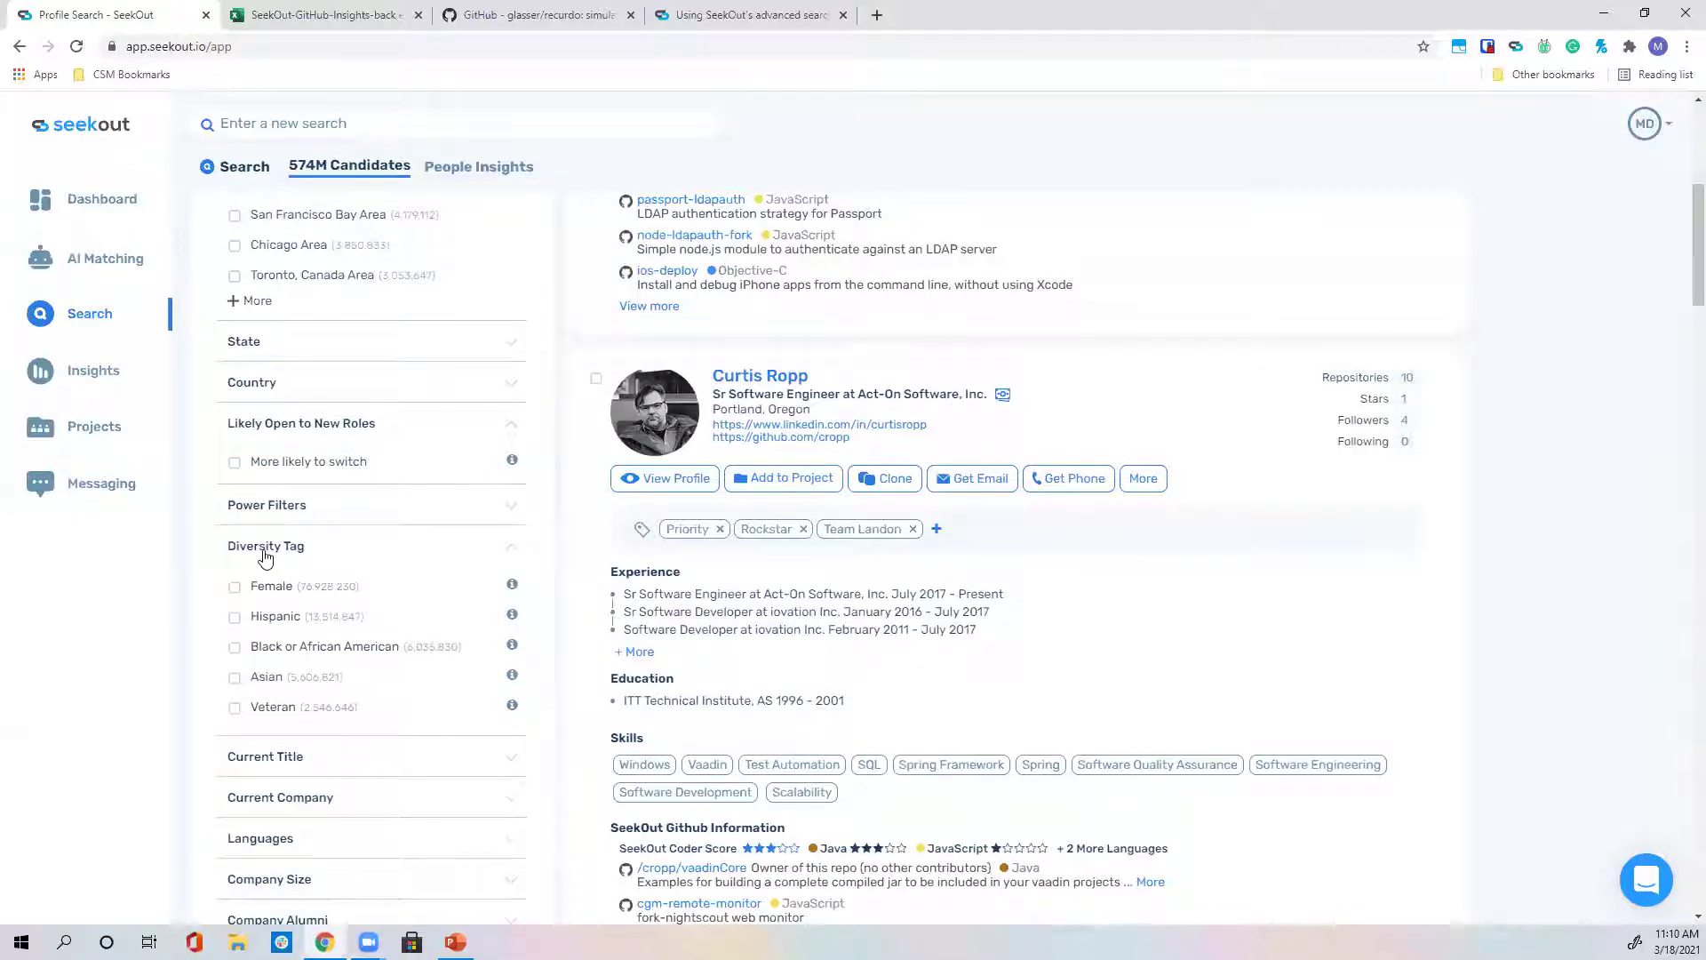
pyautogui.scroll(10, 310, 586)
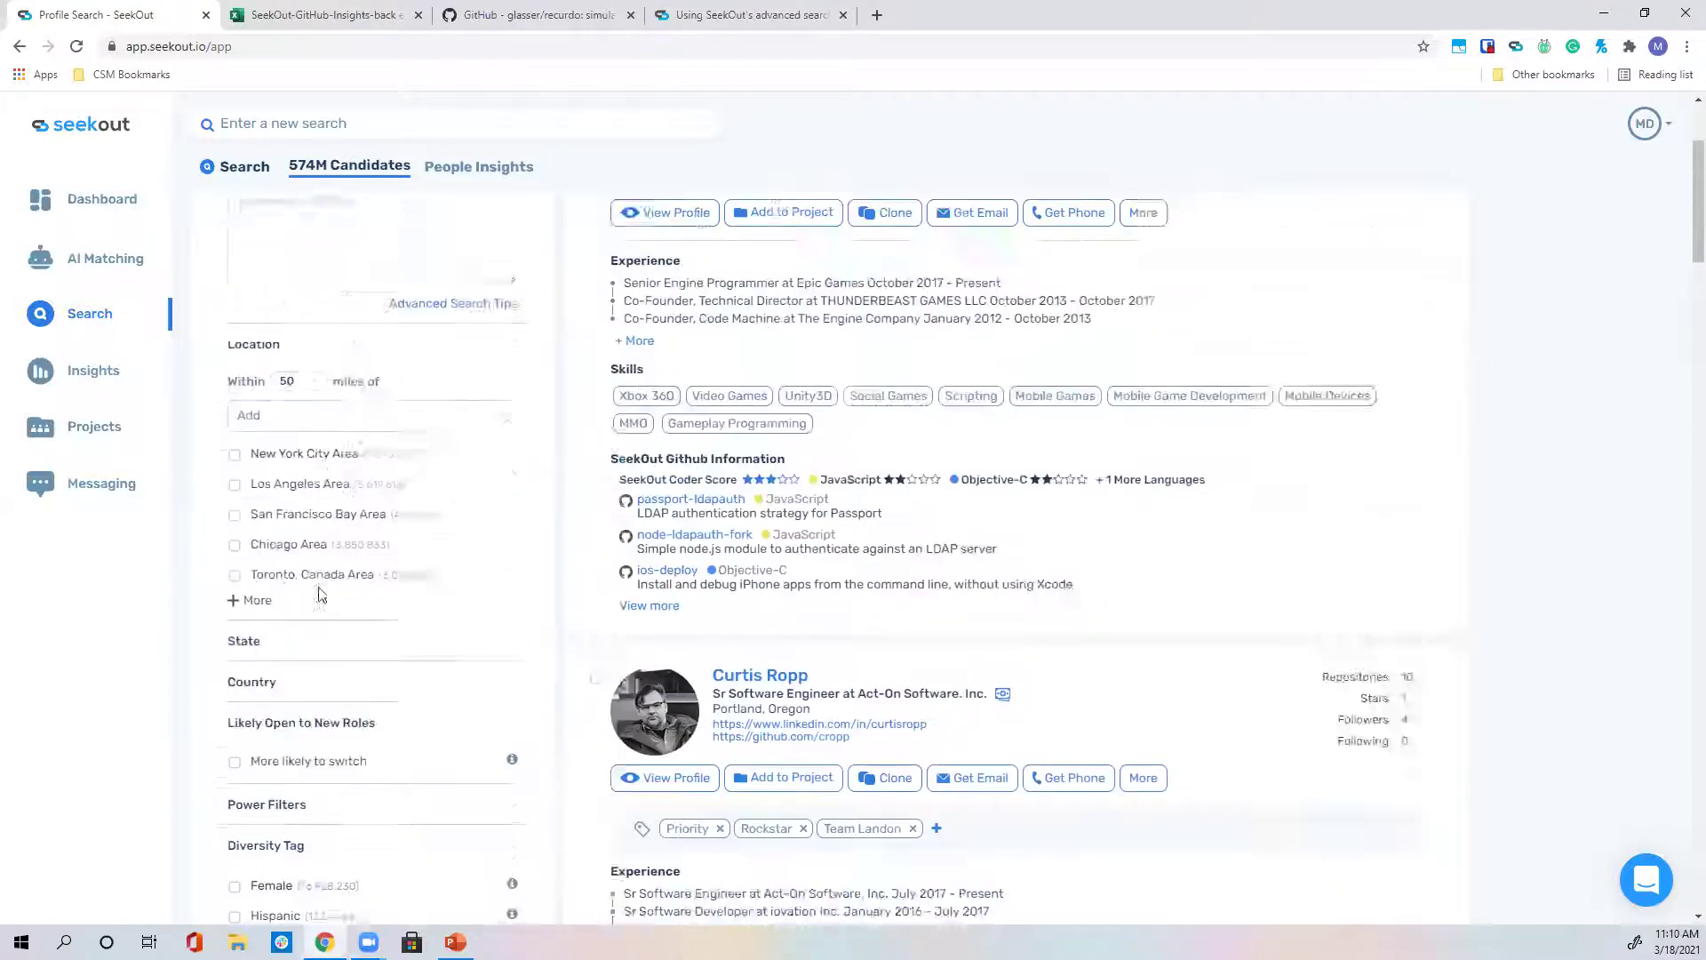
# Go back to the GitHub search, expand the Diversity Tag filter and review it together with the Power Filters.
pyautogui.click(569, 176)
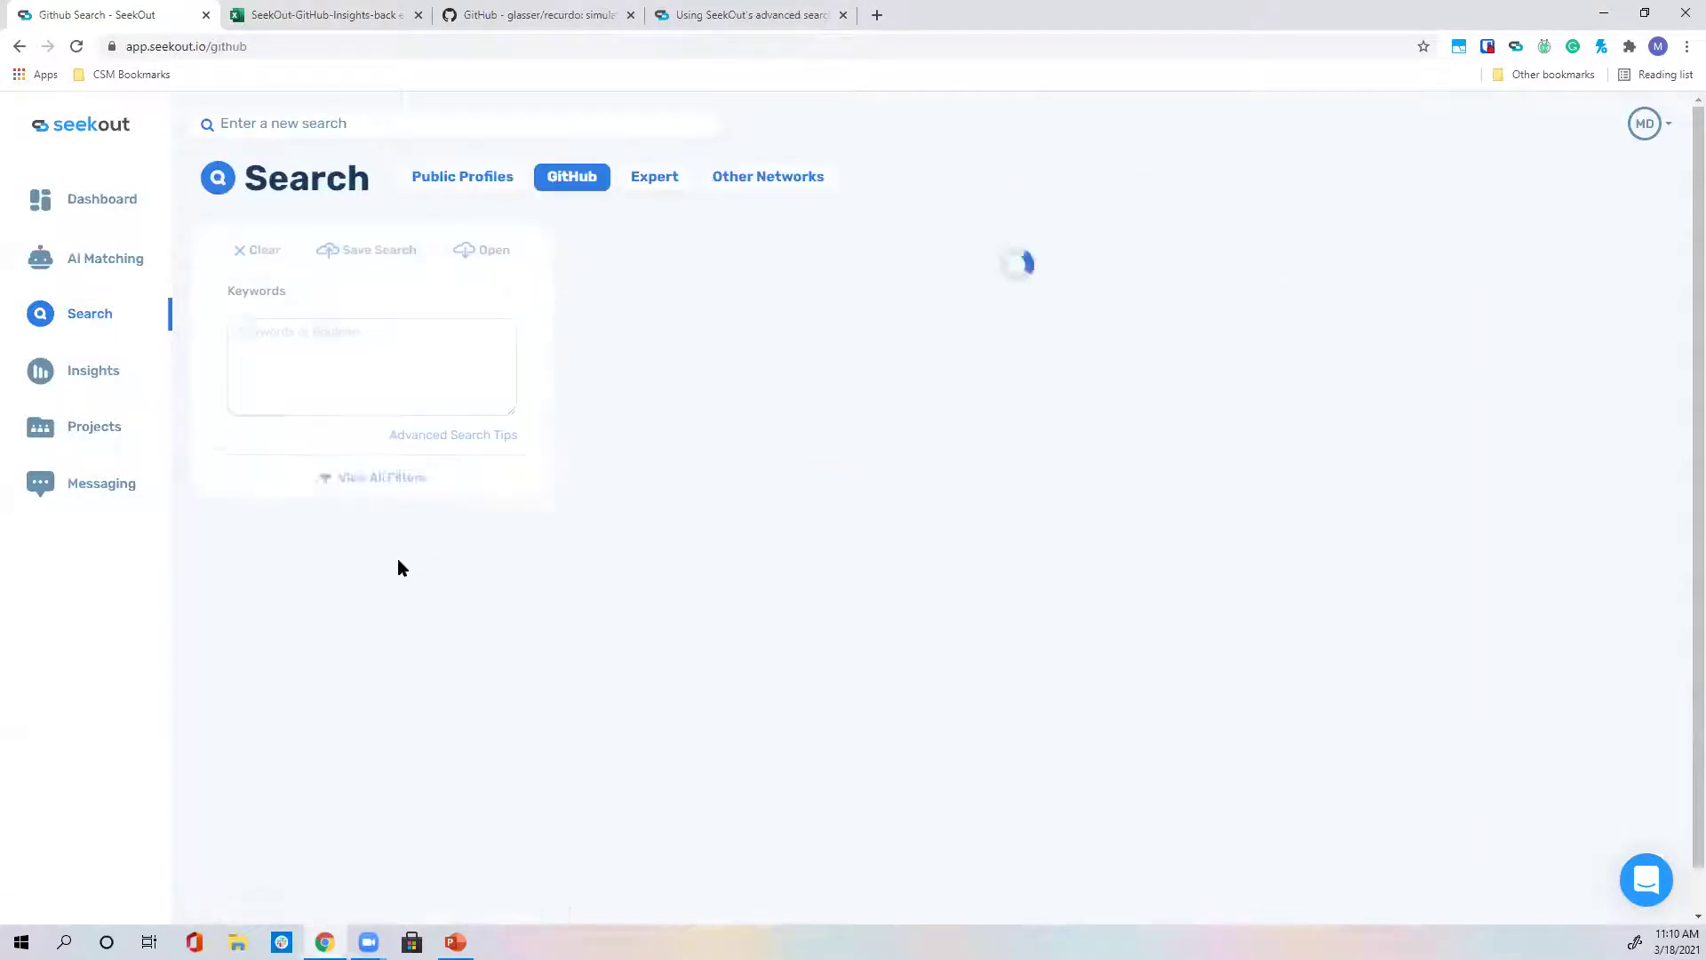
pyautogui.scroll(-6, 397, 567)
pyautogui.scroll(-5, 398, 566)
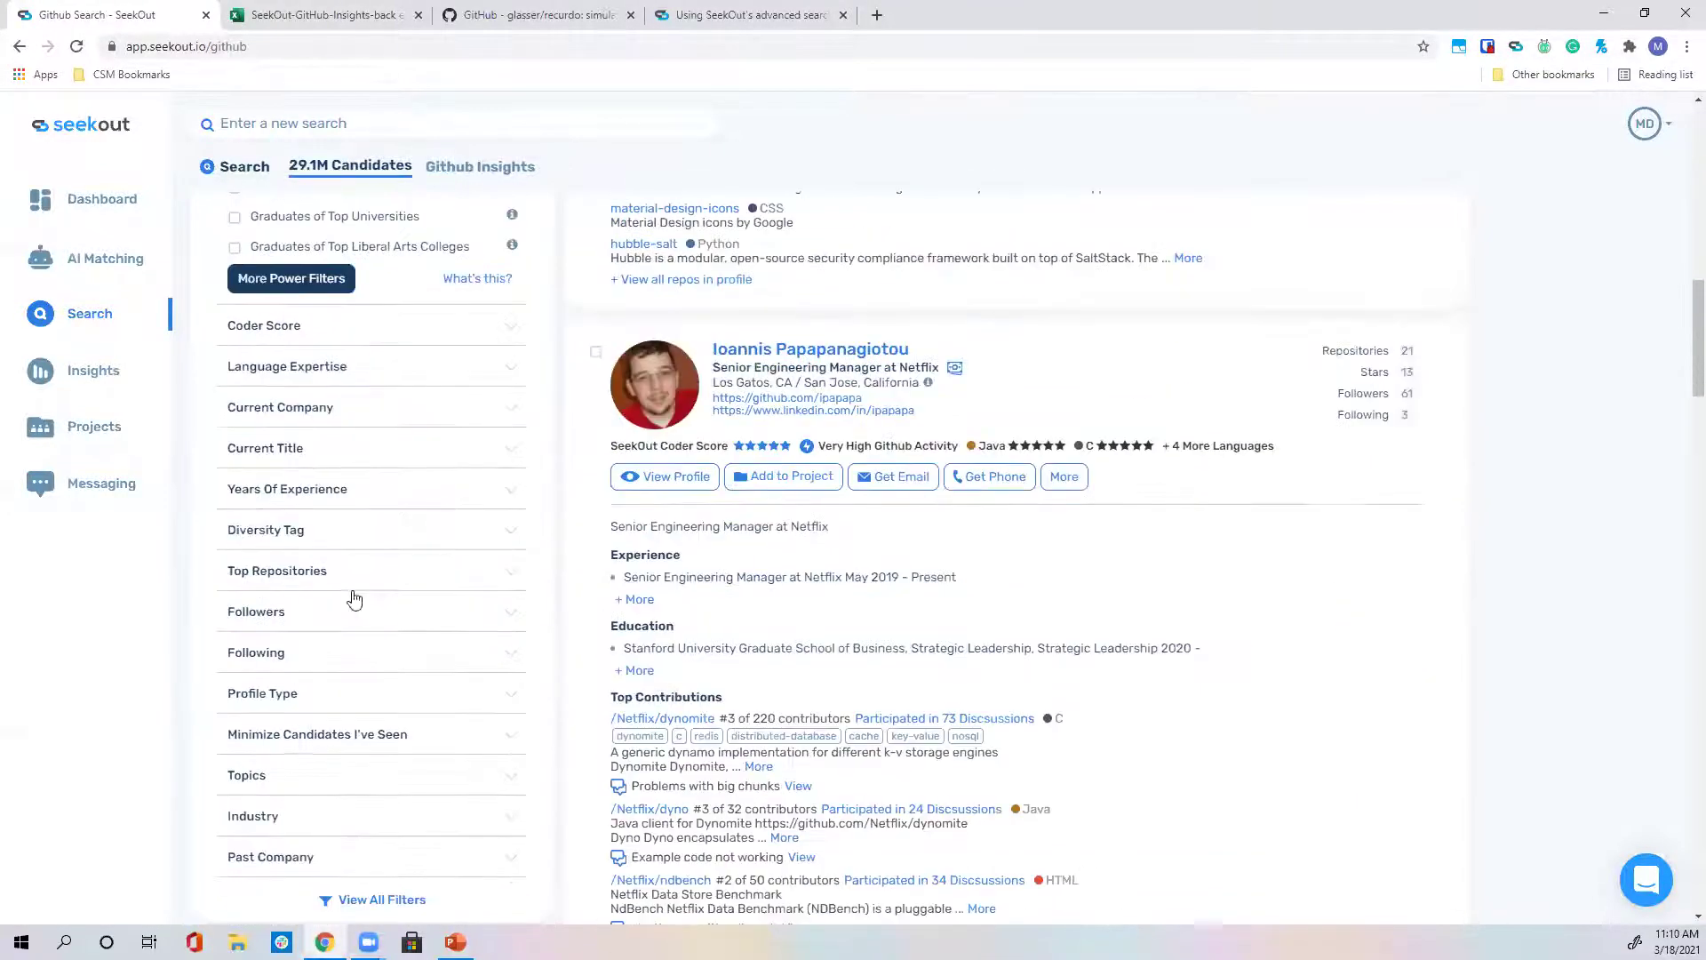
pyautogui.click(296, 533)
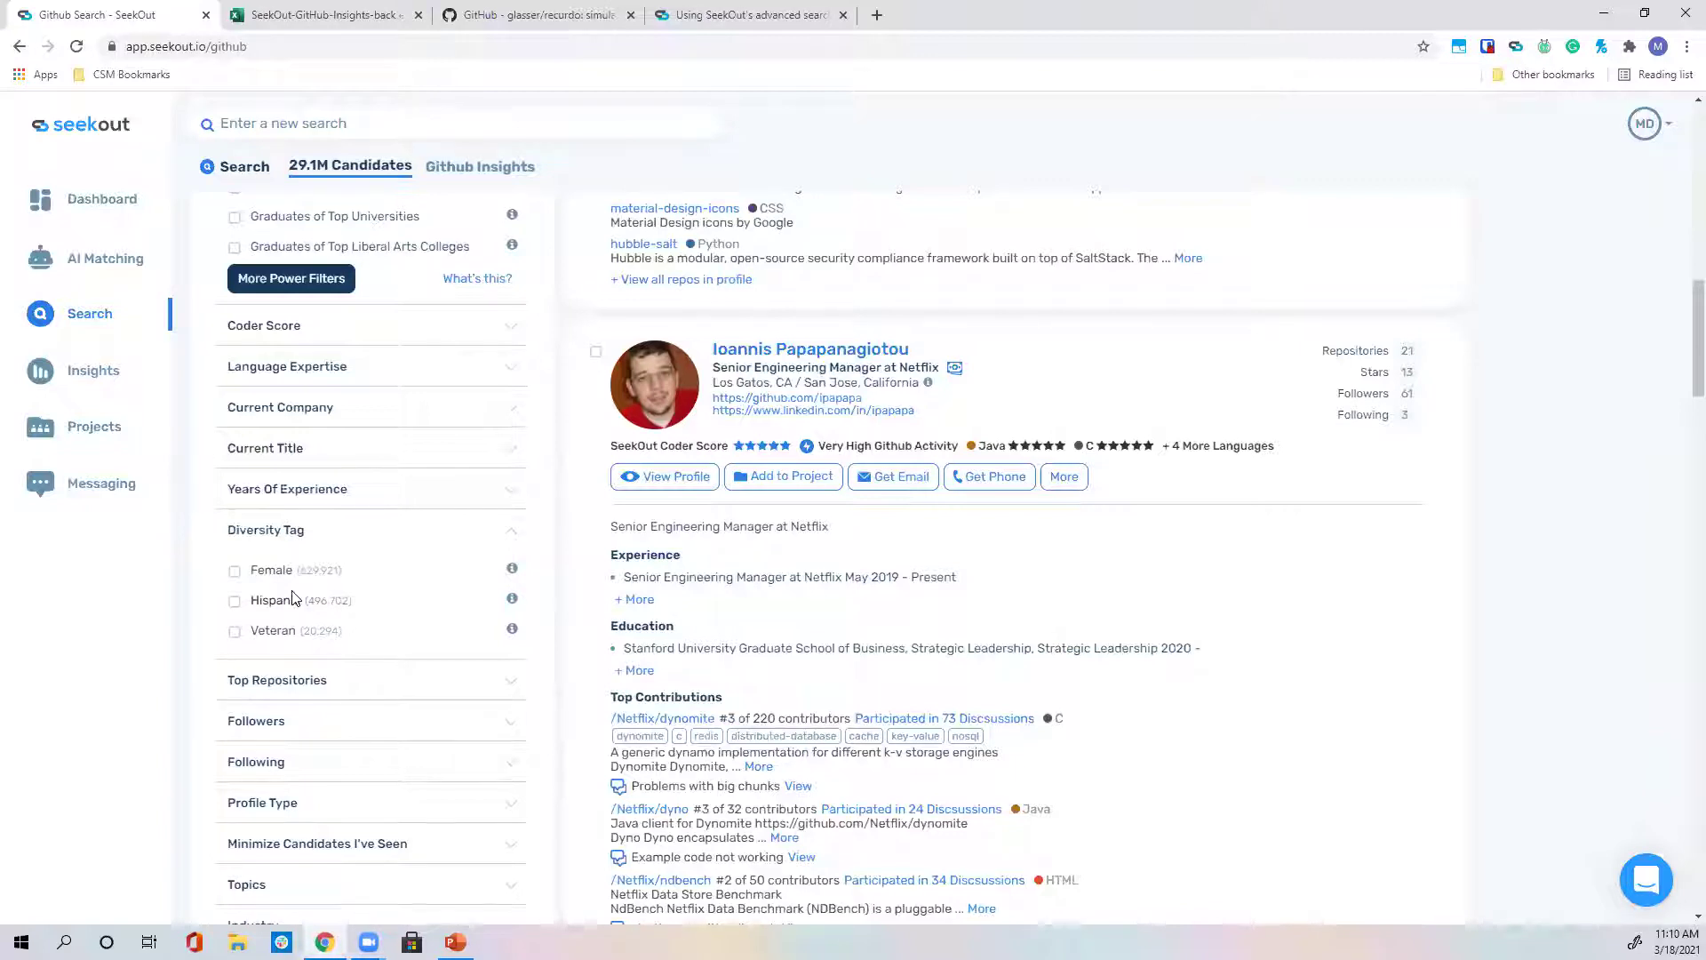
pyautogui.scroll(5, 294, 598)
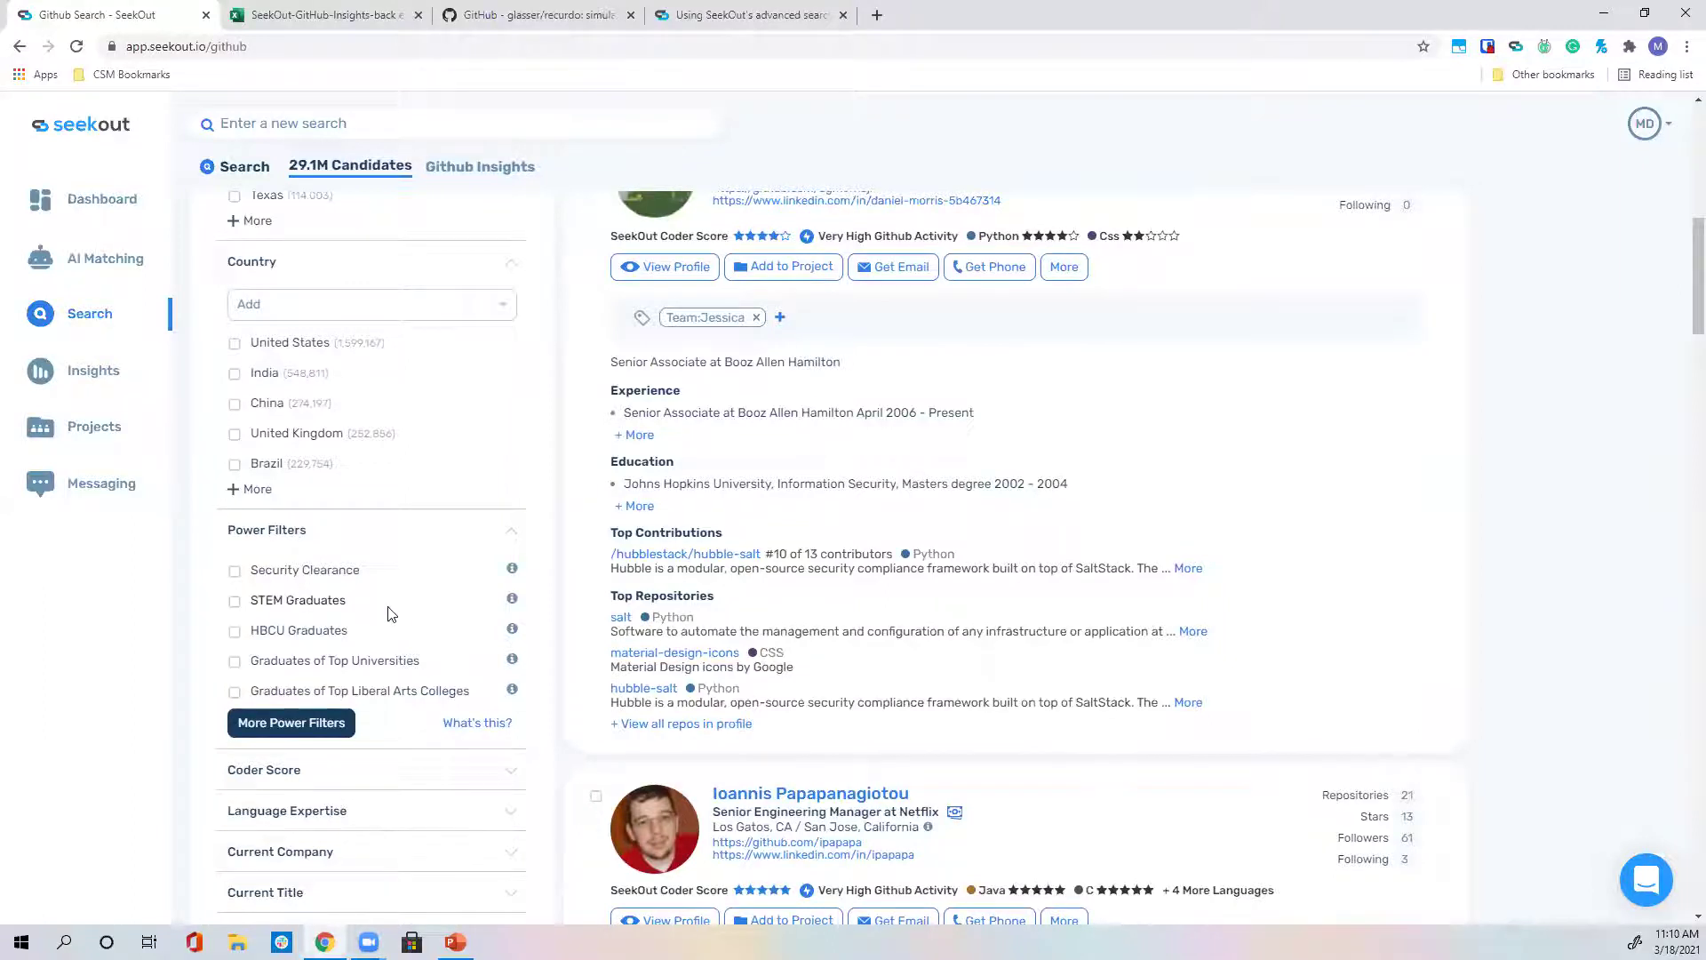
pyautogui.scroll(-6, 391, 597)
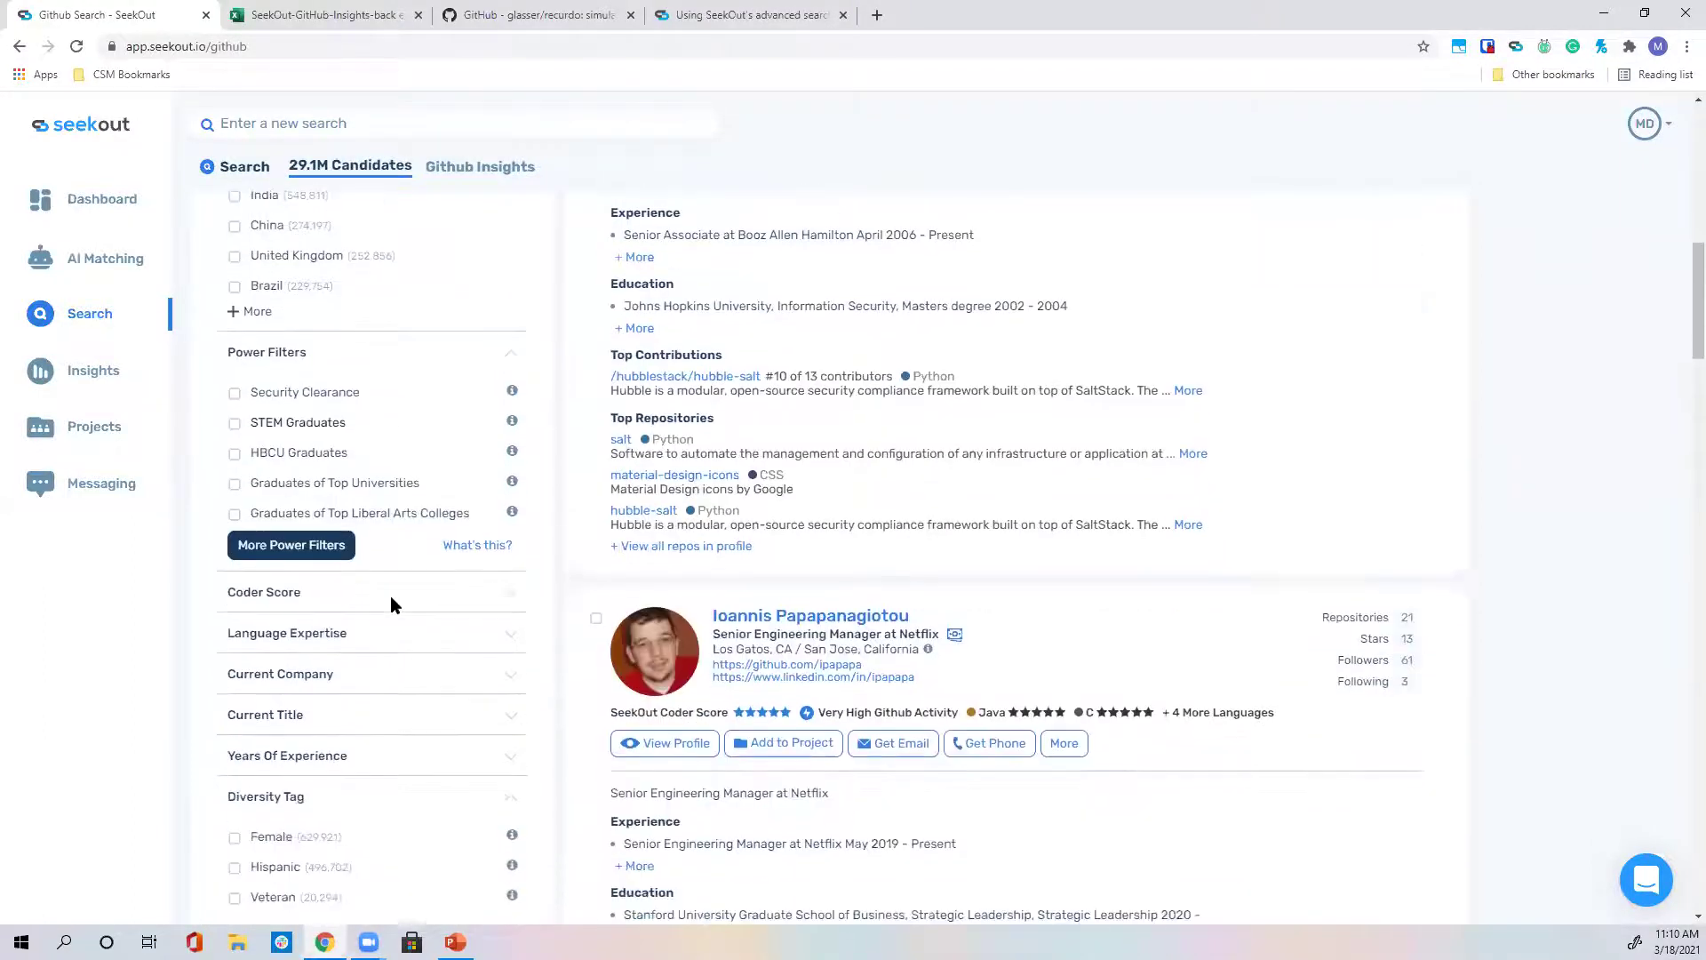
pyautogui.scroll(-1, 390, 606)
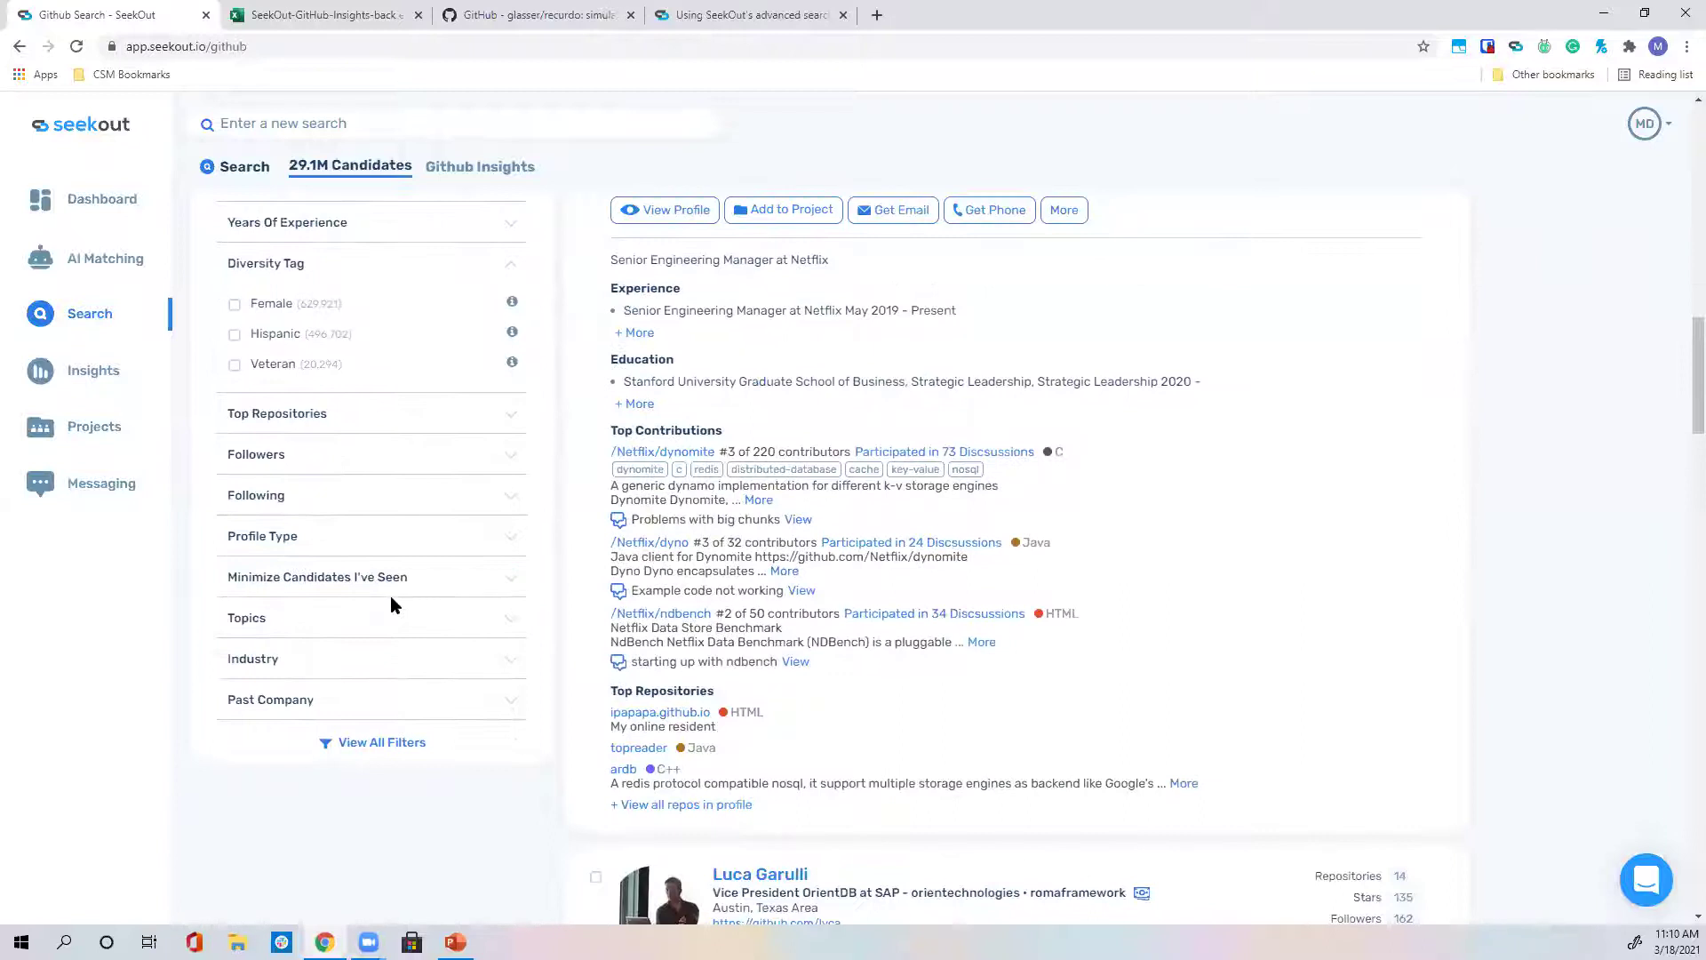
# Open the Netflix engineering manager's Netflix/dynomite contributions from the candidate results and view the commit merging pull request #776.
pyautogui.scroll(7, 391, 604)
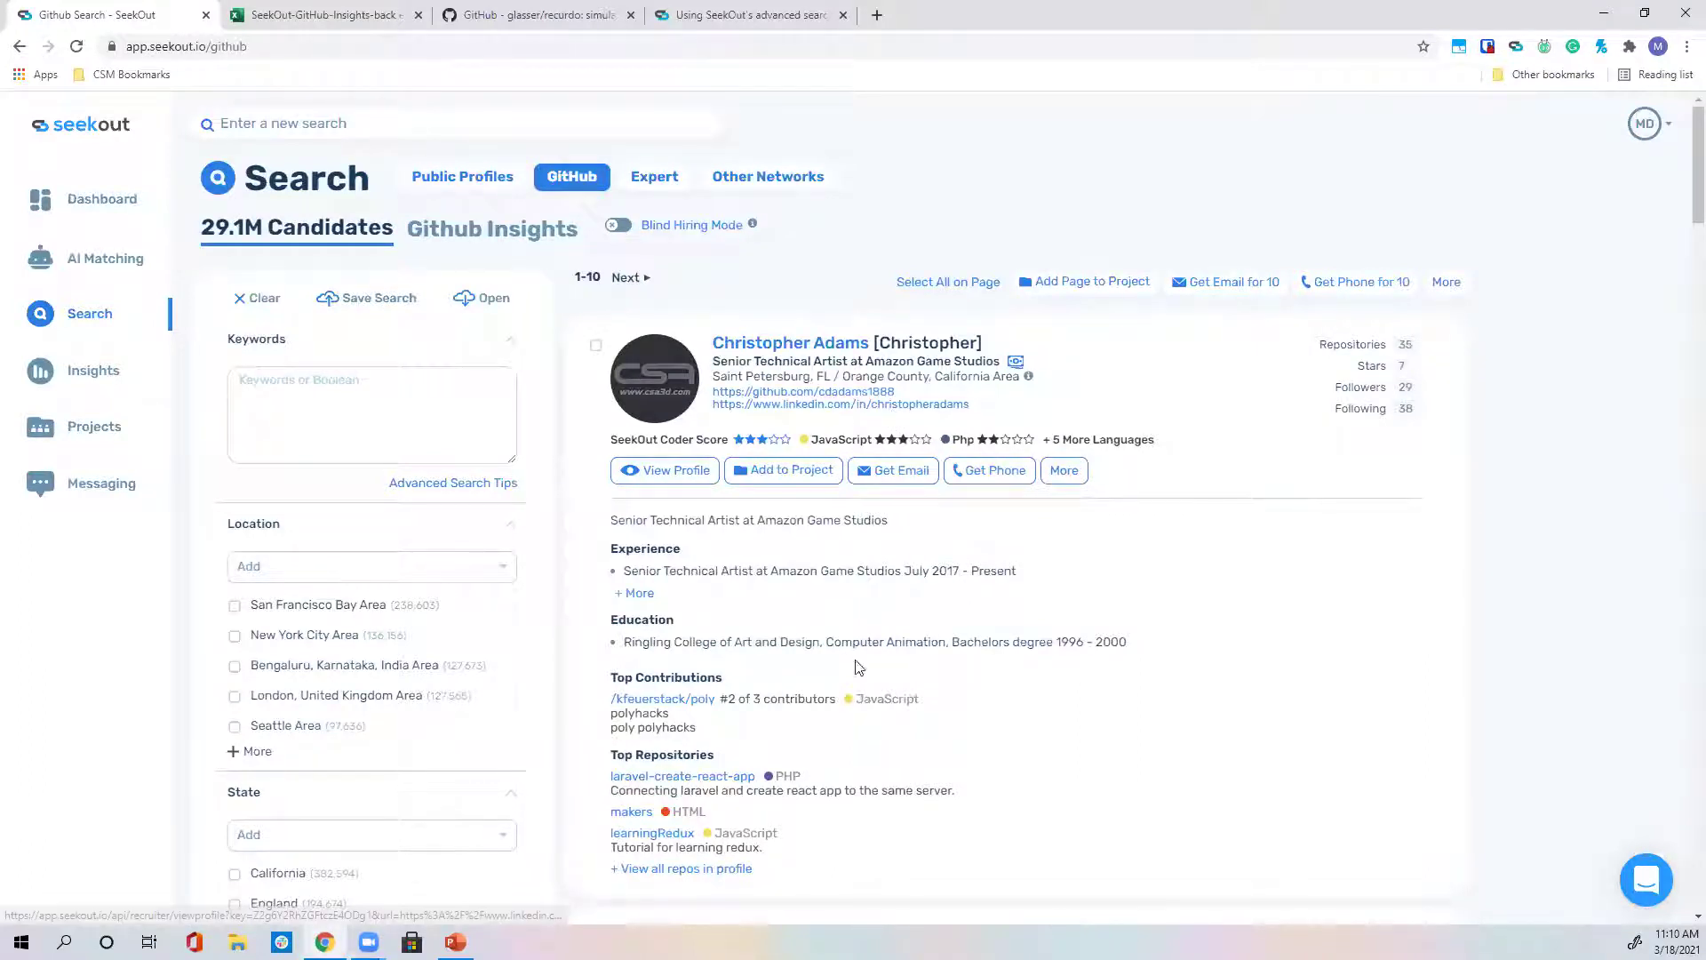
pyautogui.scroll(-2, 809, 687)
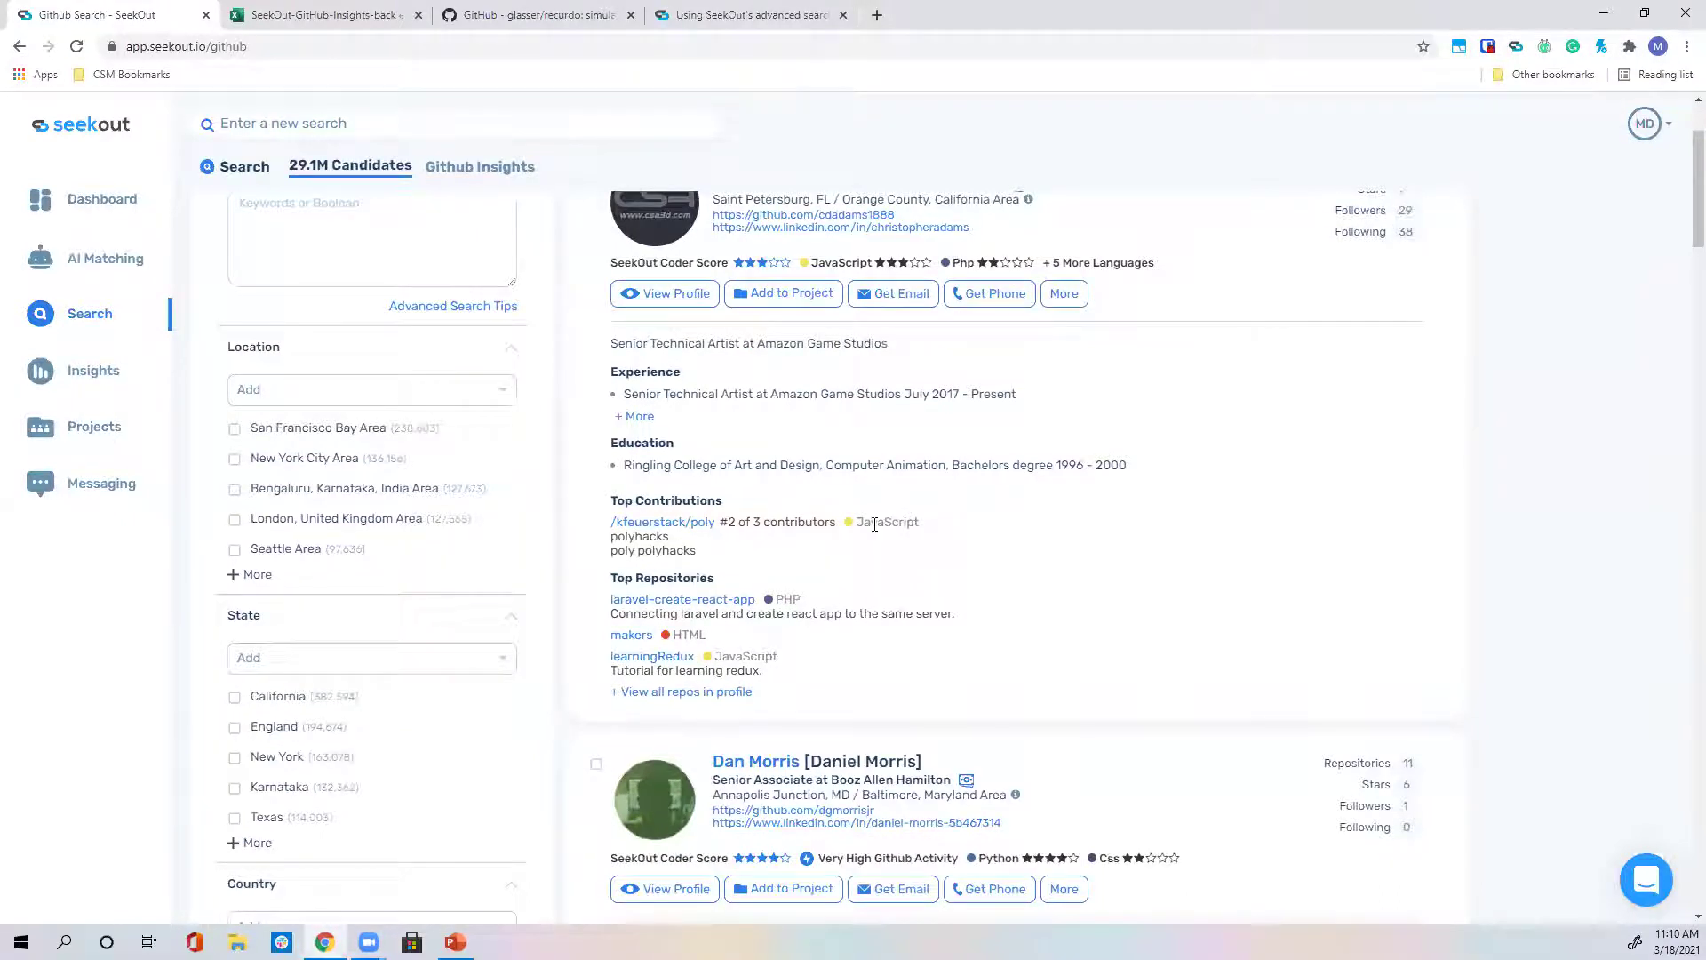
pyautogui.scroll(-8, 793, 681)
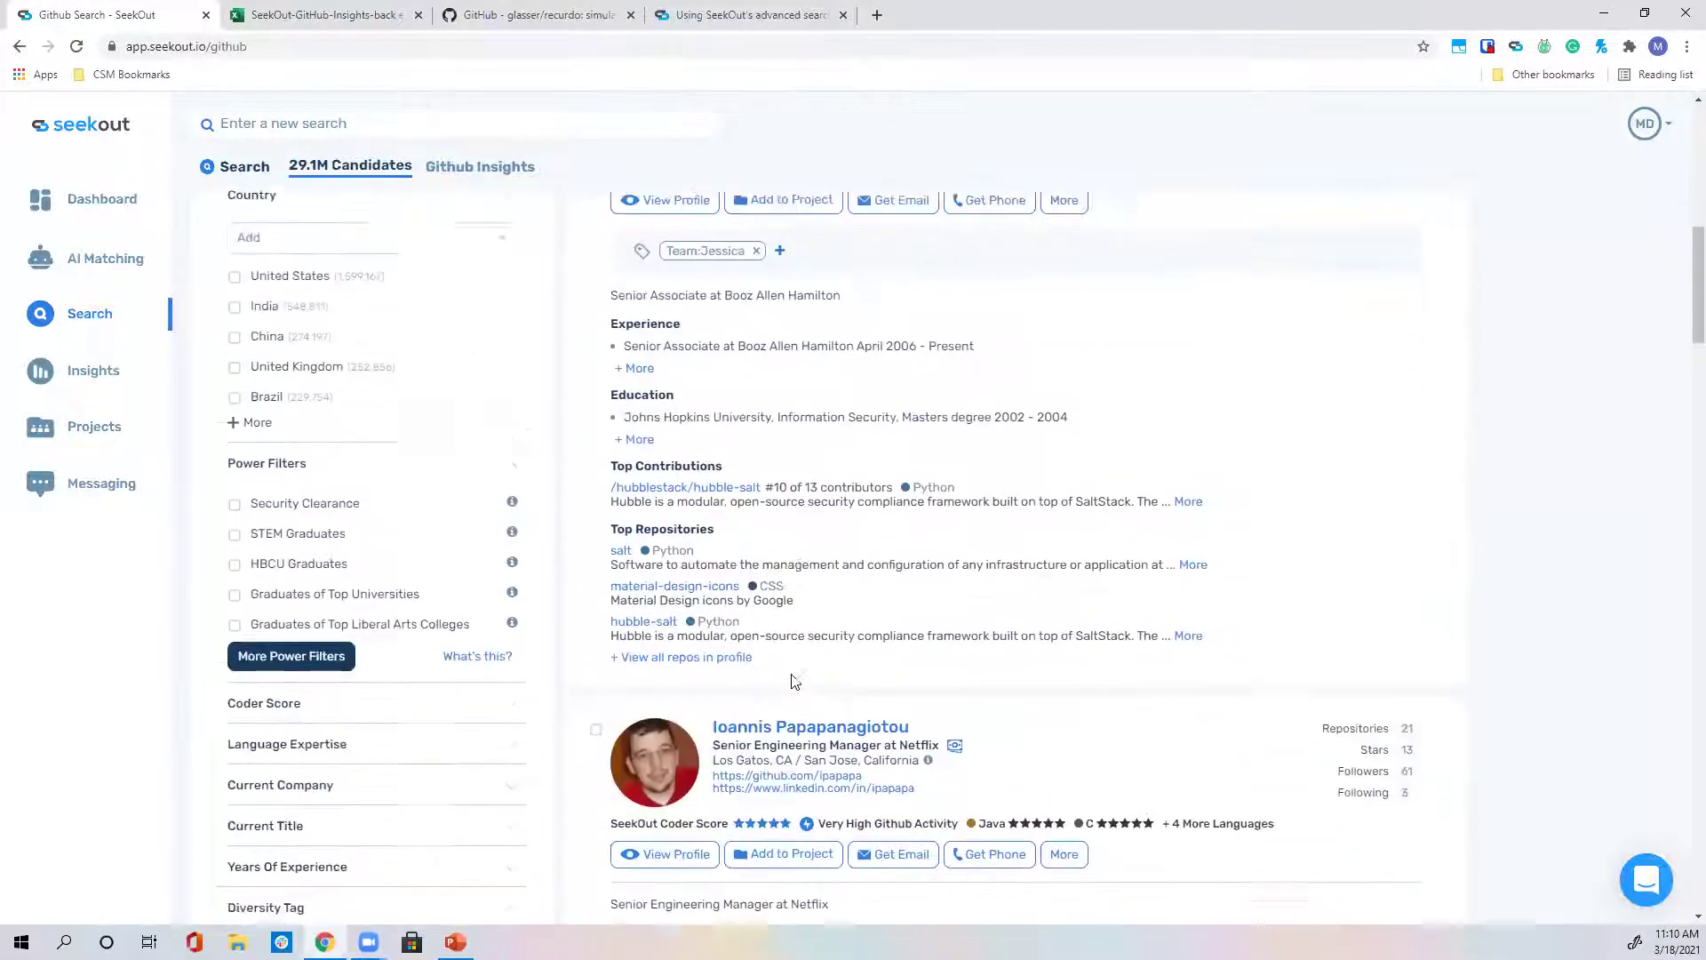
pyautogui.scroll(6, 793, 637)
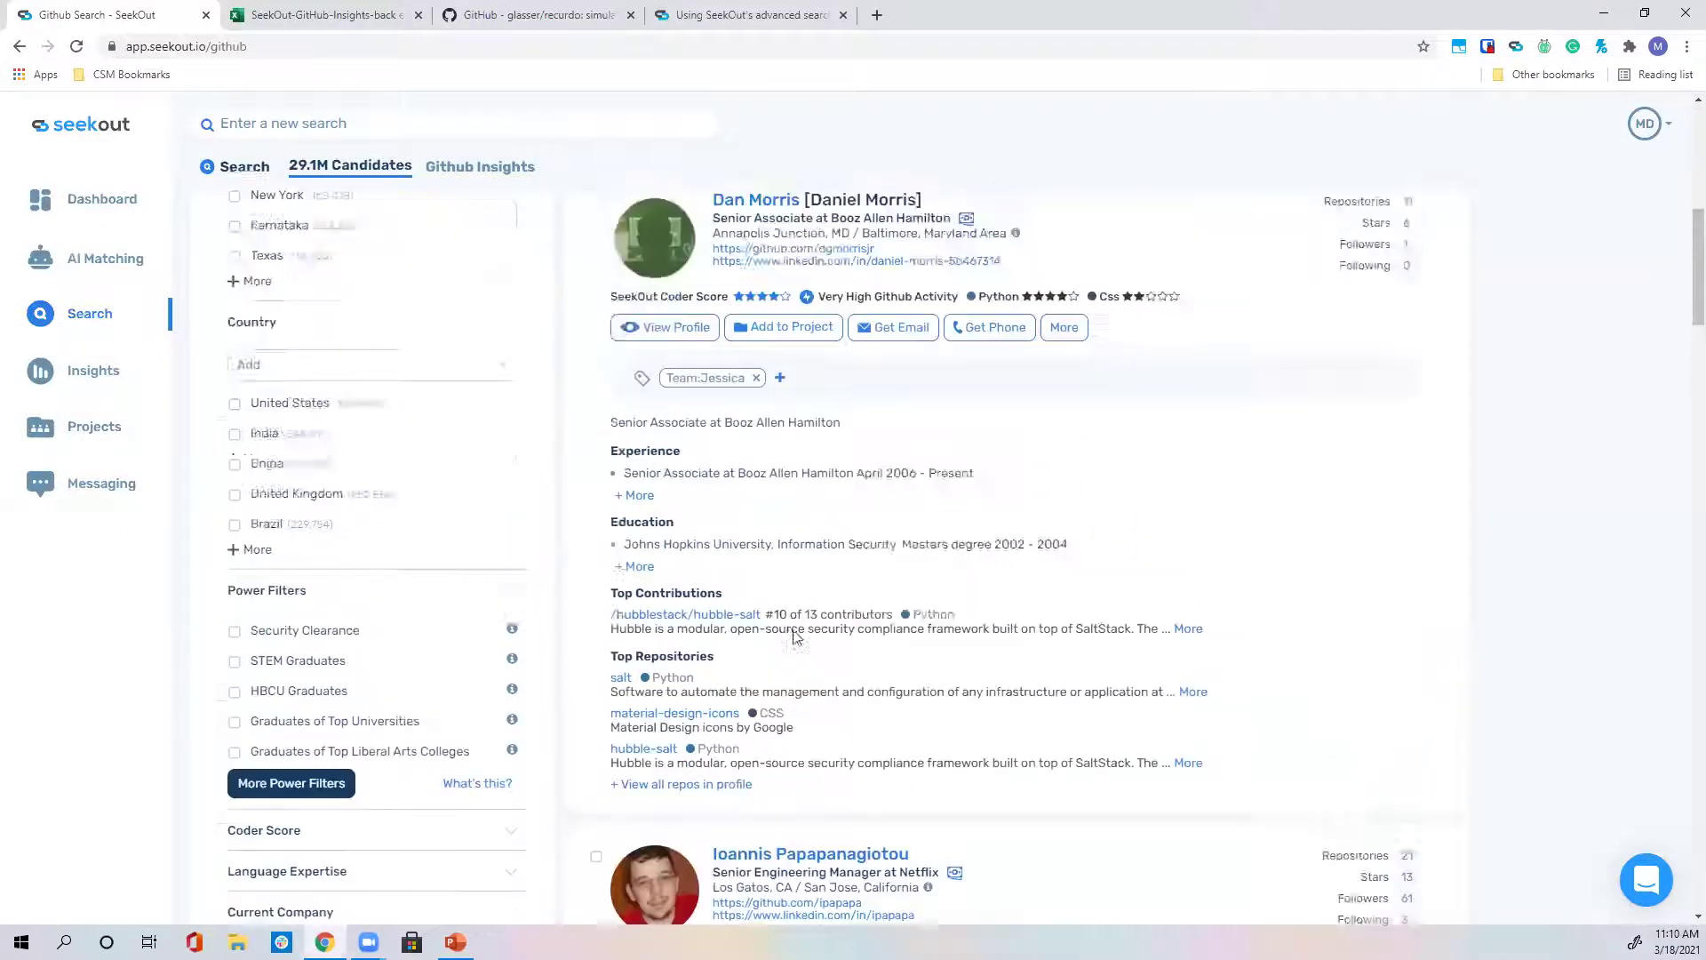
pyautogui.scroll(-5, 793, 631)
pyautogui.scroll(-6, 794, 629)
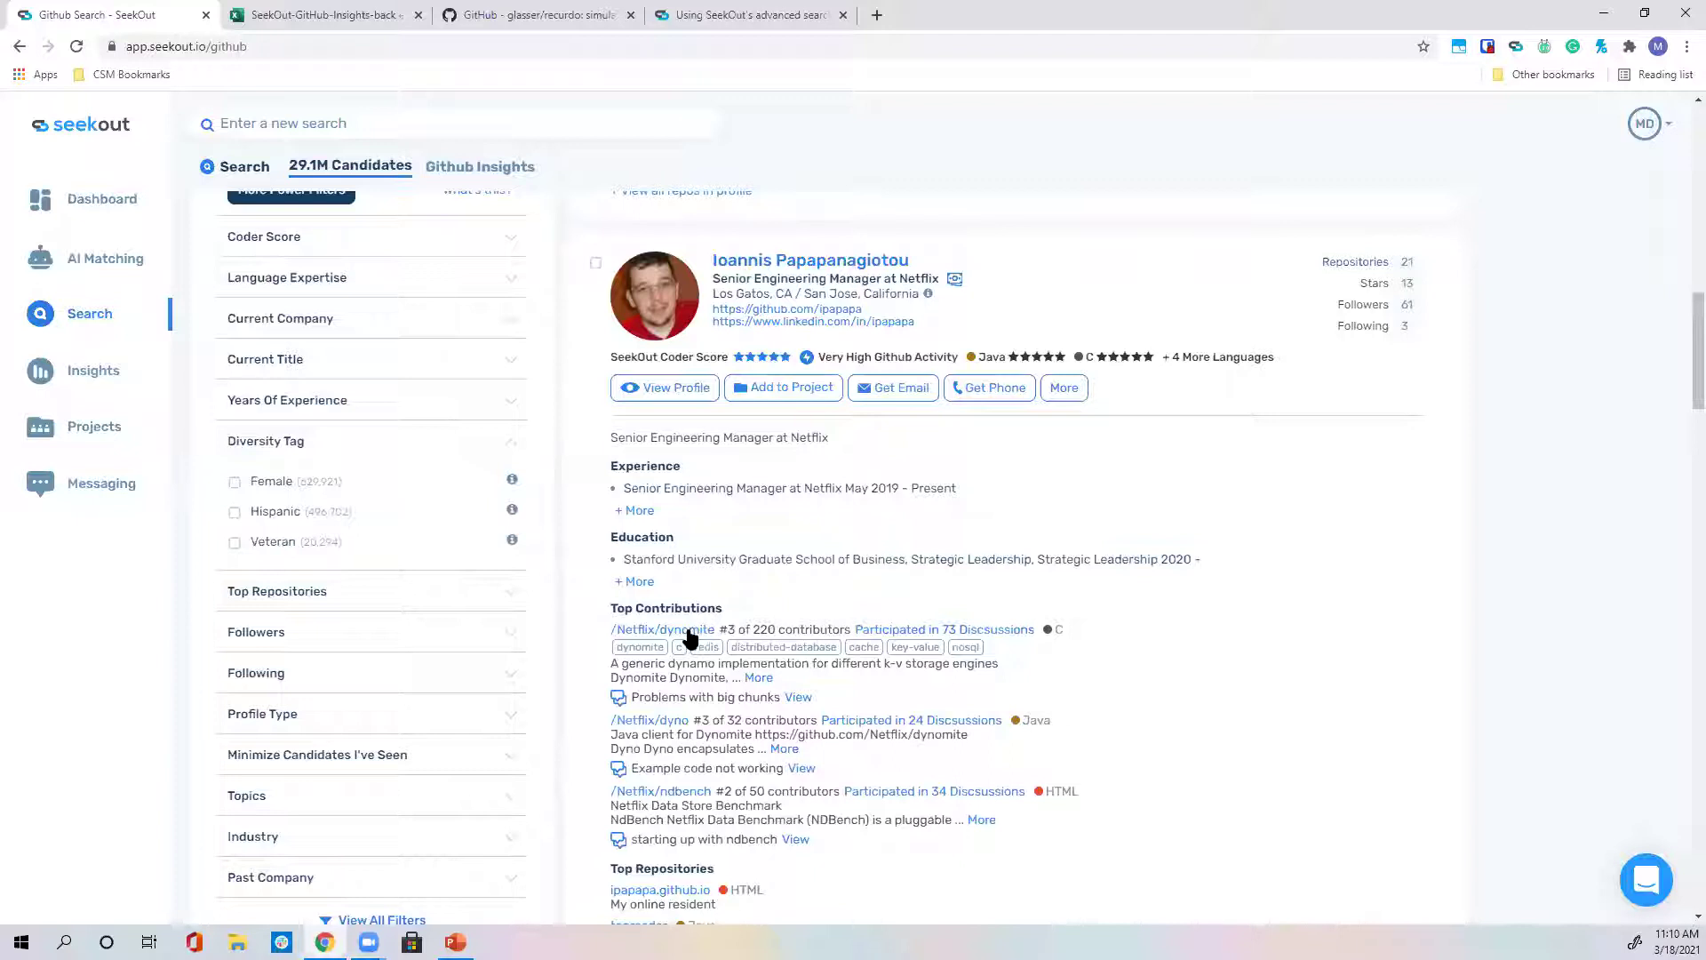
pyautogui.scroll(-1, 702, 604)
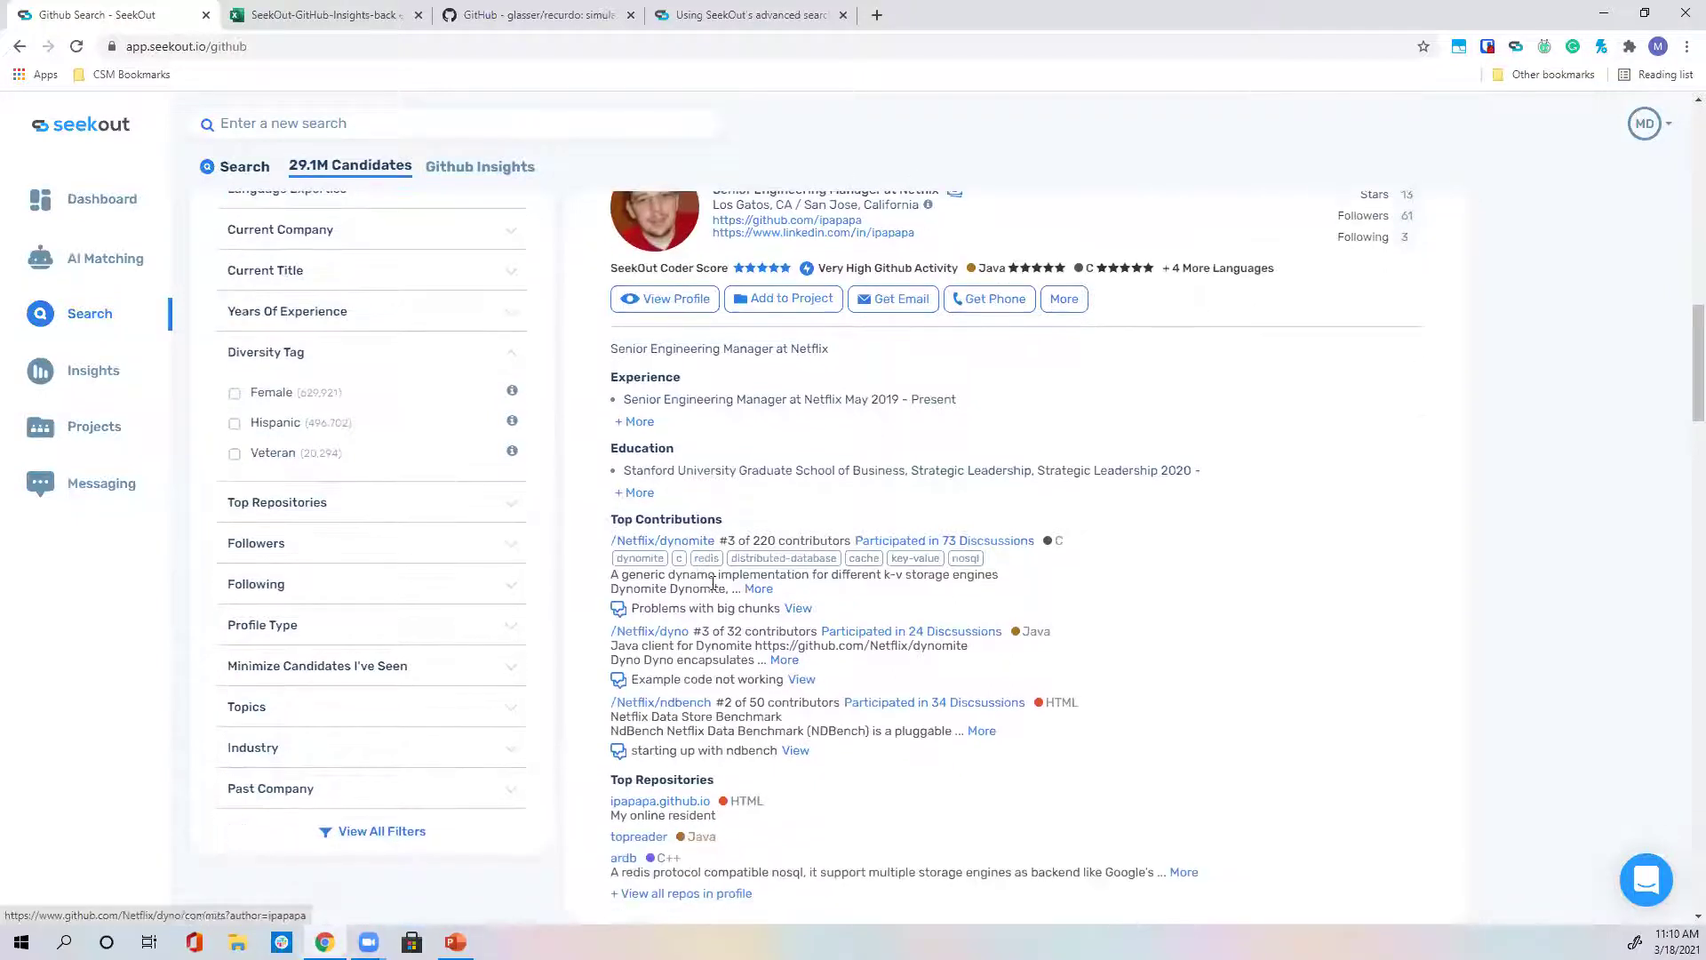
pyautogui.click(696, 542)
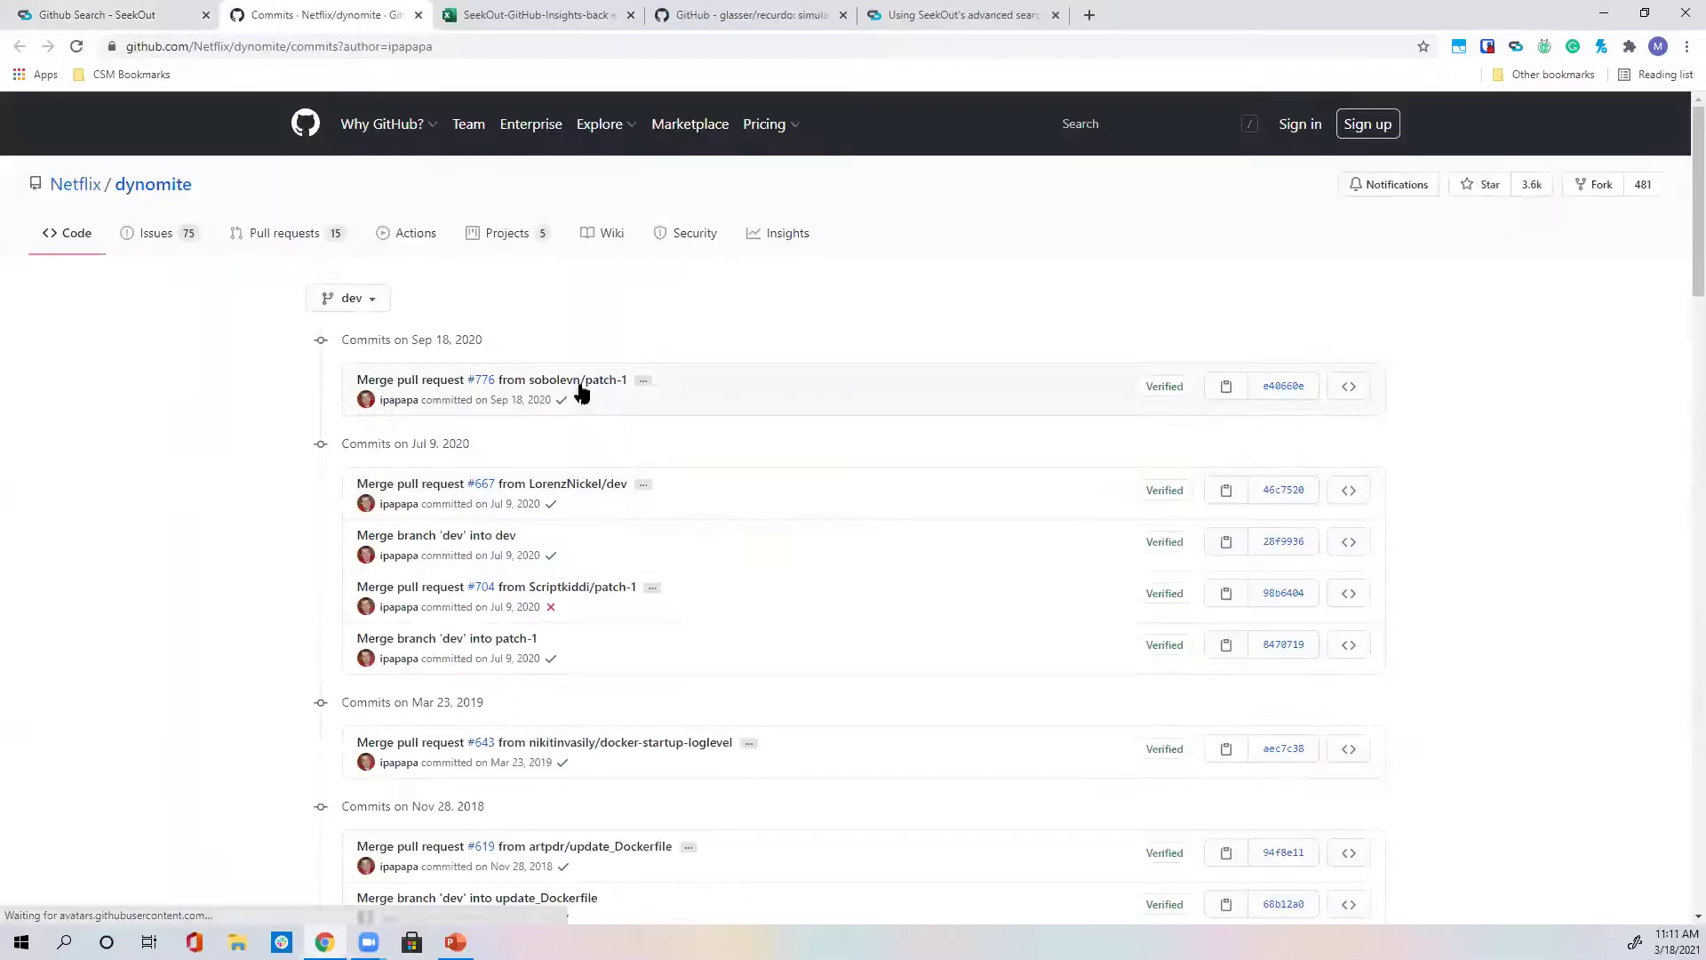
pyautogui.click(587, 382)
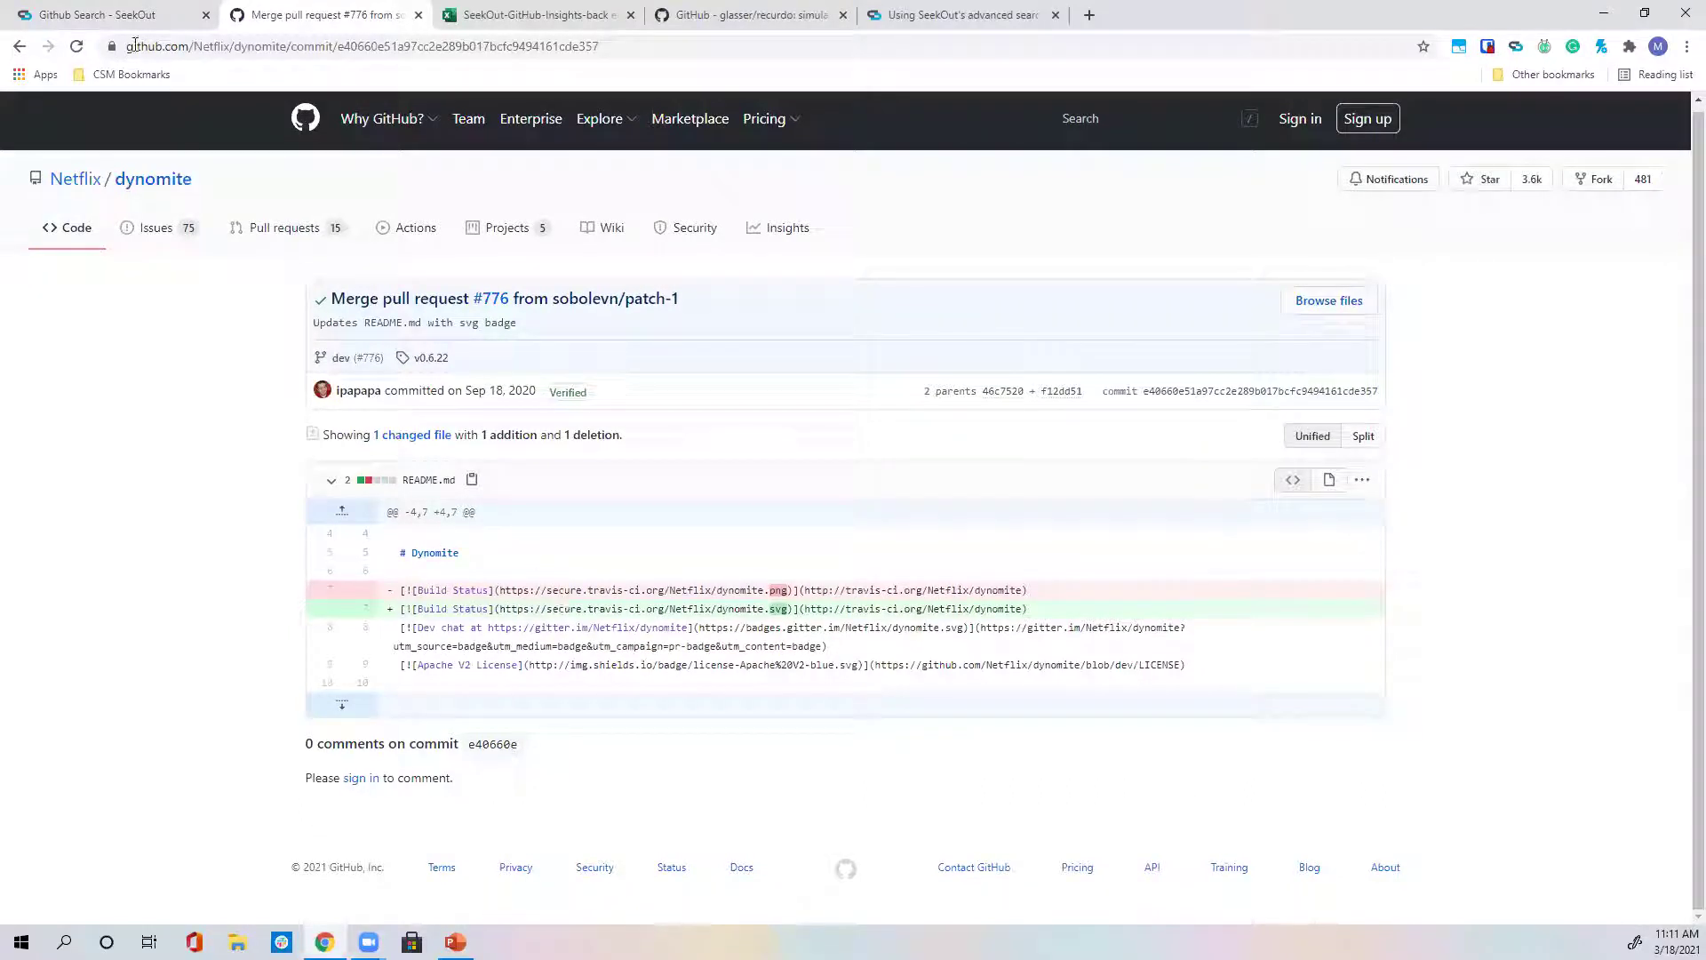
# Return to the SeekOut candidate search, view the Public Profiles search and switch back to GitHub.
pyautogui.click(121, 14)
pyautogui.scroll(15, 480, 427)
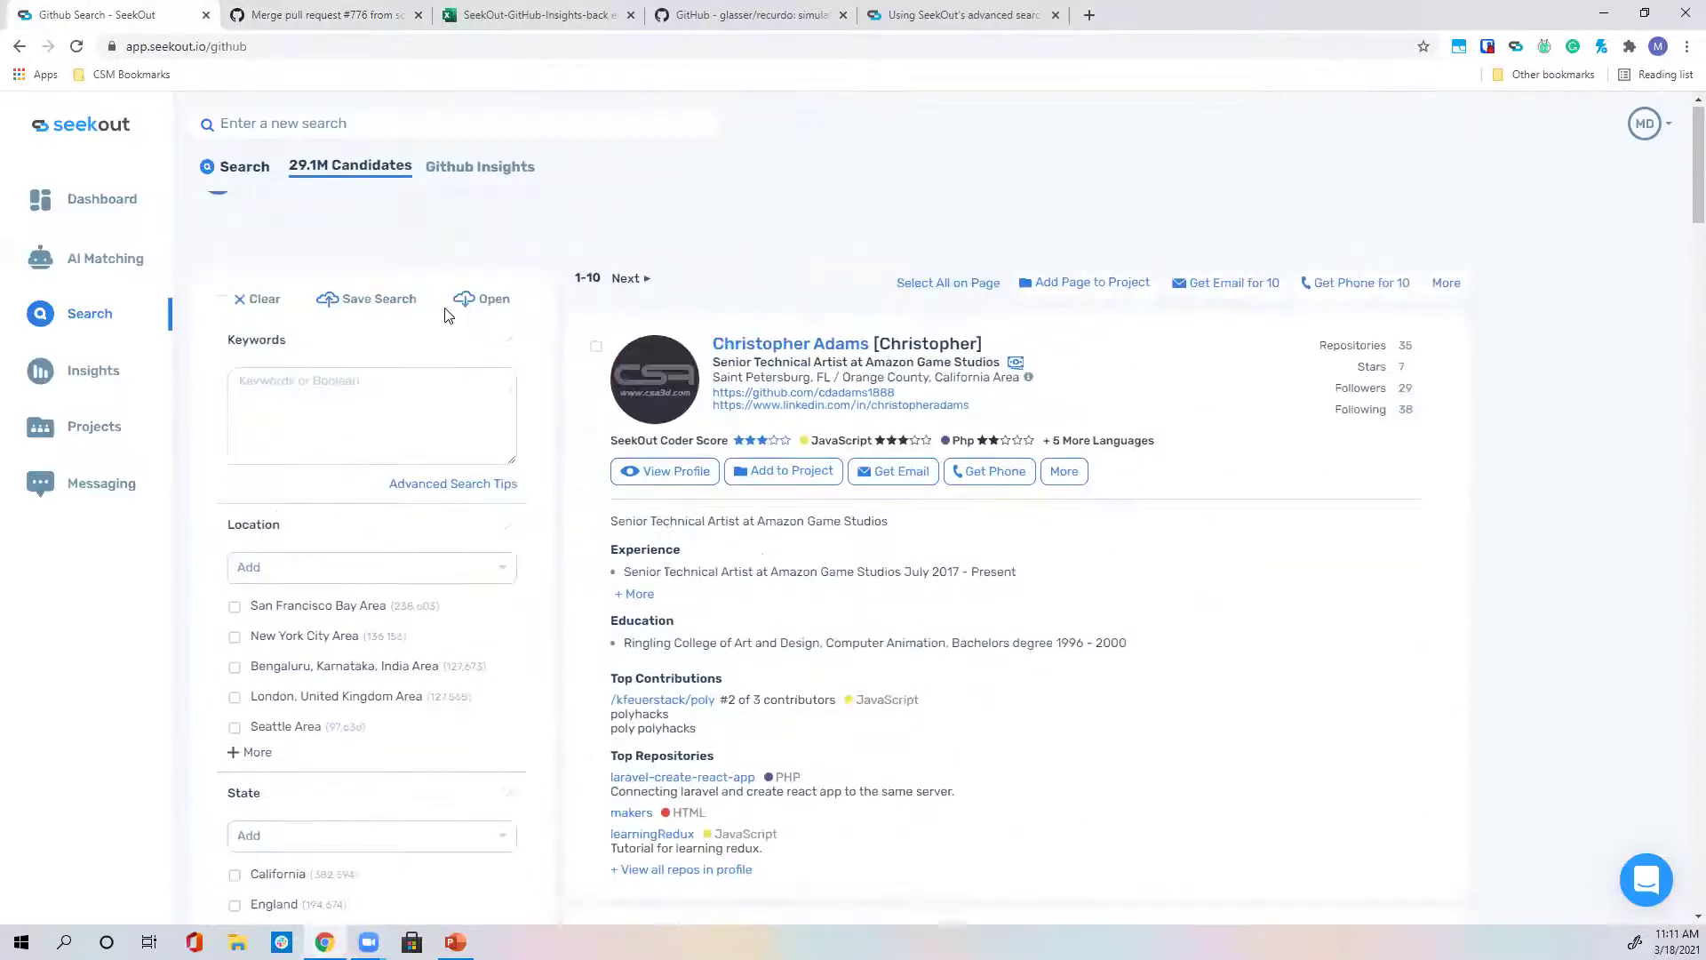
pyautogui.click(462, 177)
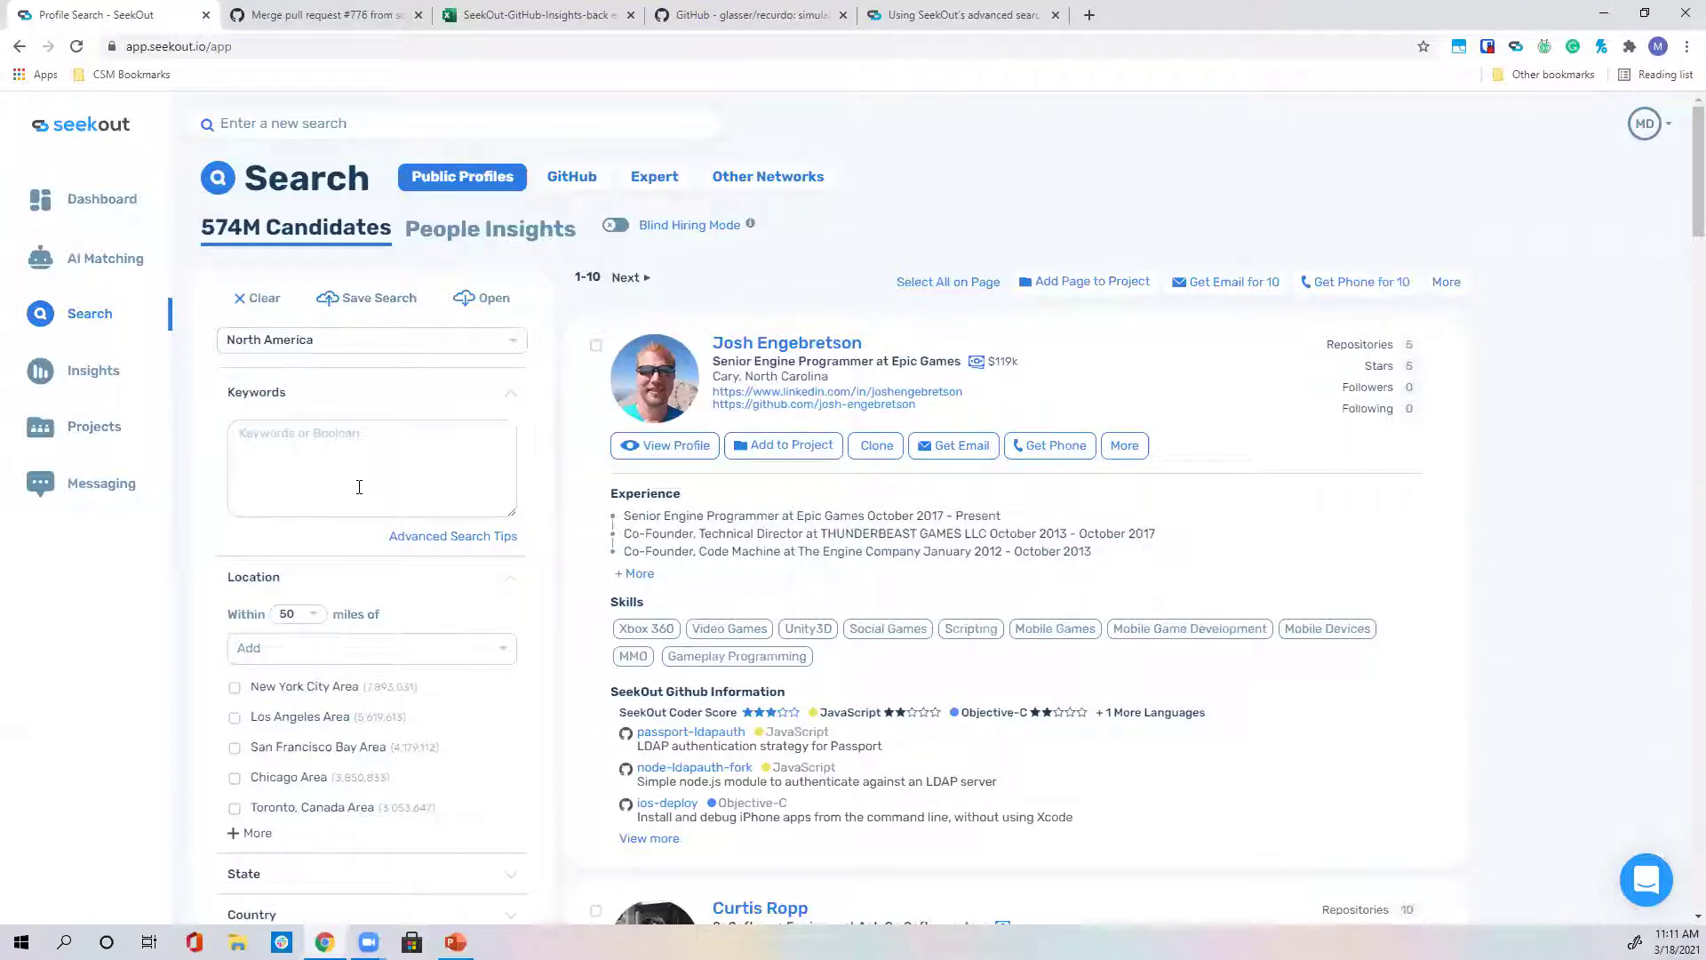
pyautogui.click(579, 187)
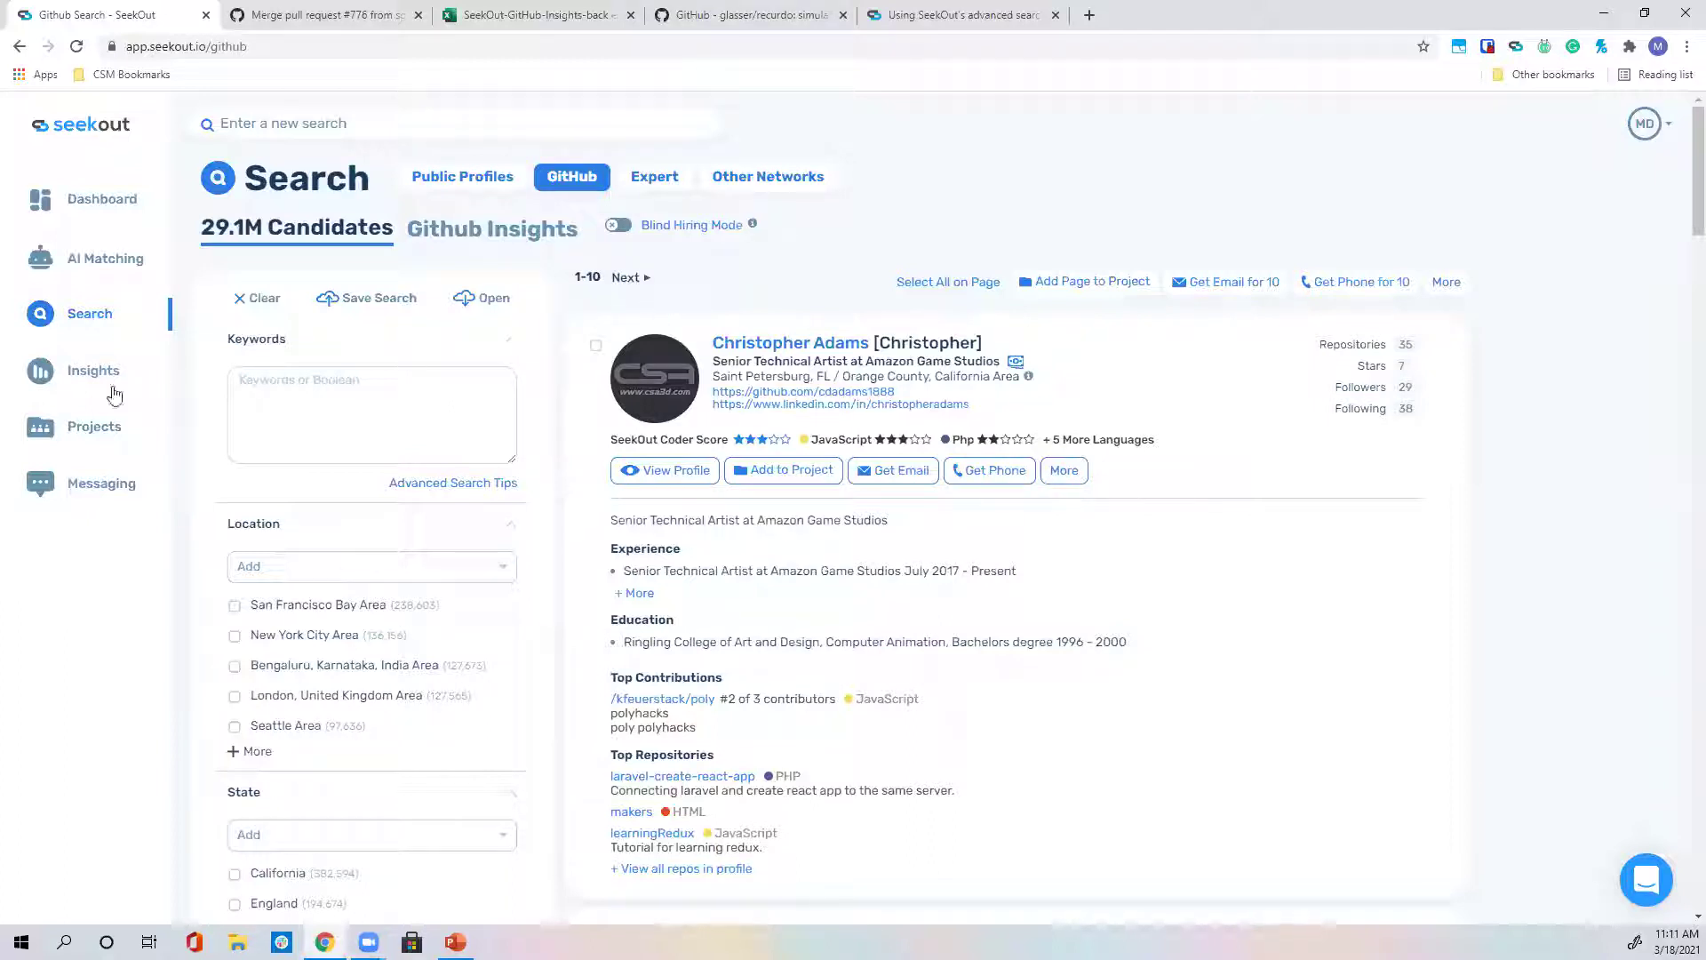
# Expand the Coder Score filter of the GitHub search and examine its rating levels.
pyautogui.scroll(-1, 496, 416)
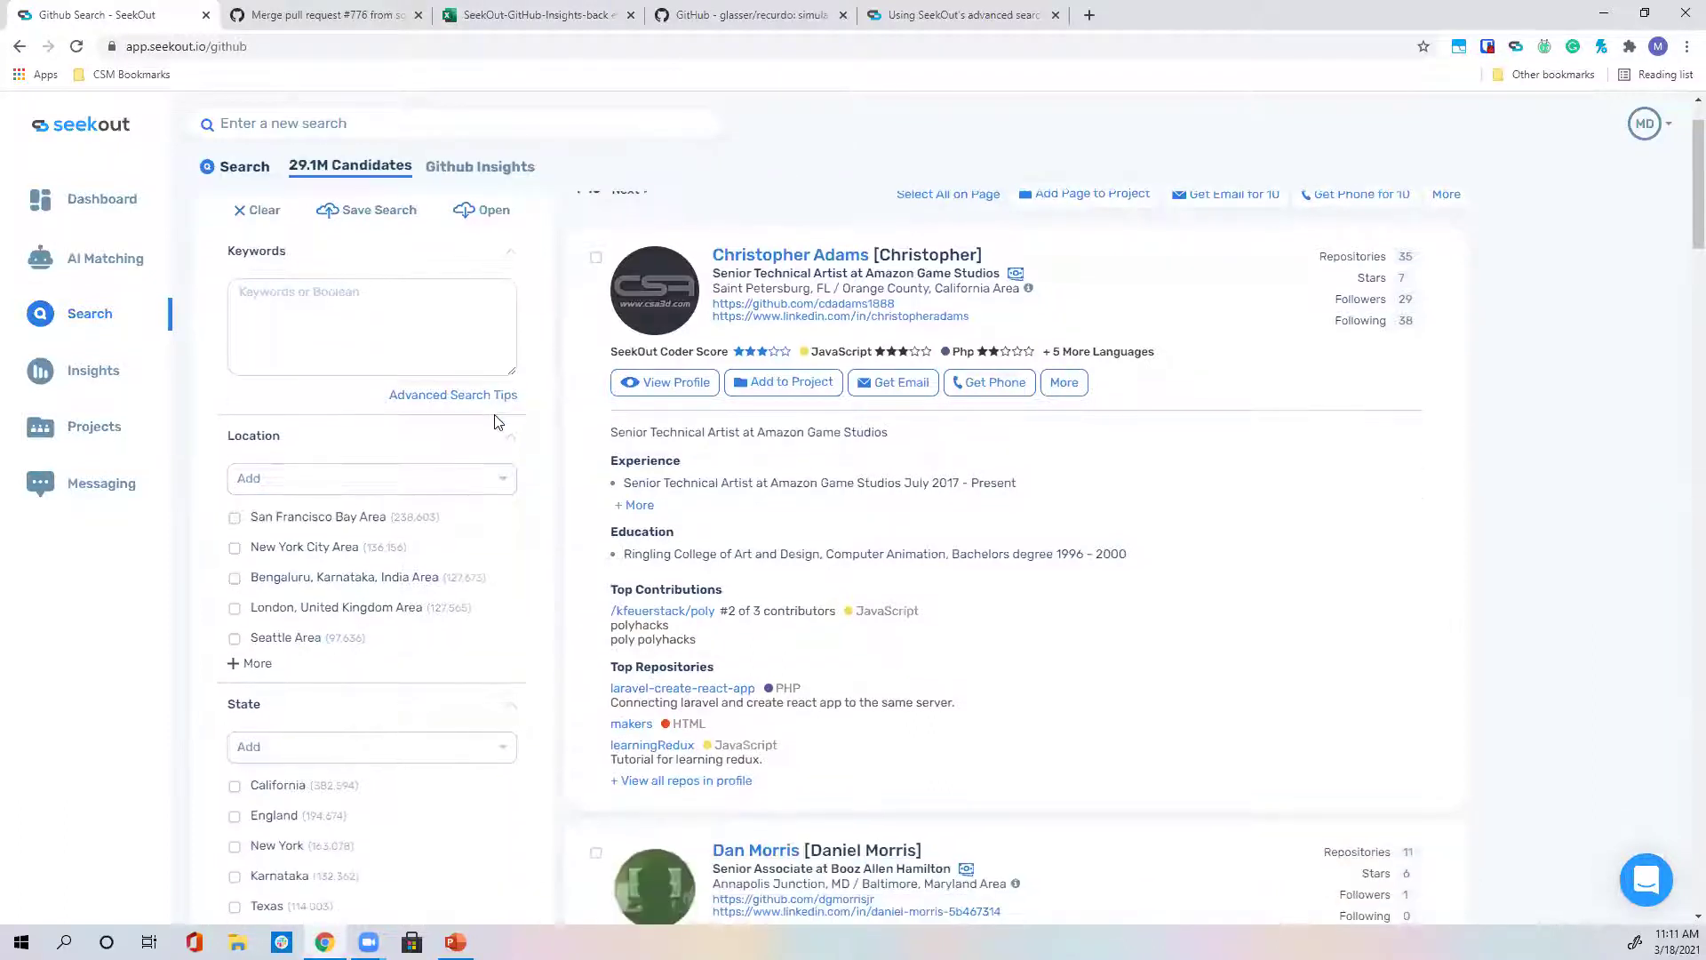
pyautogui.scroll(-8, 496, 420)
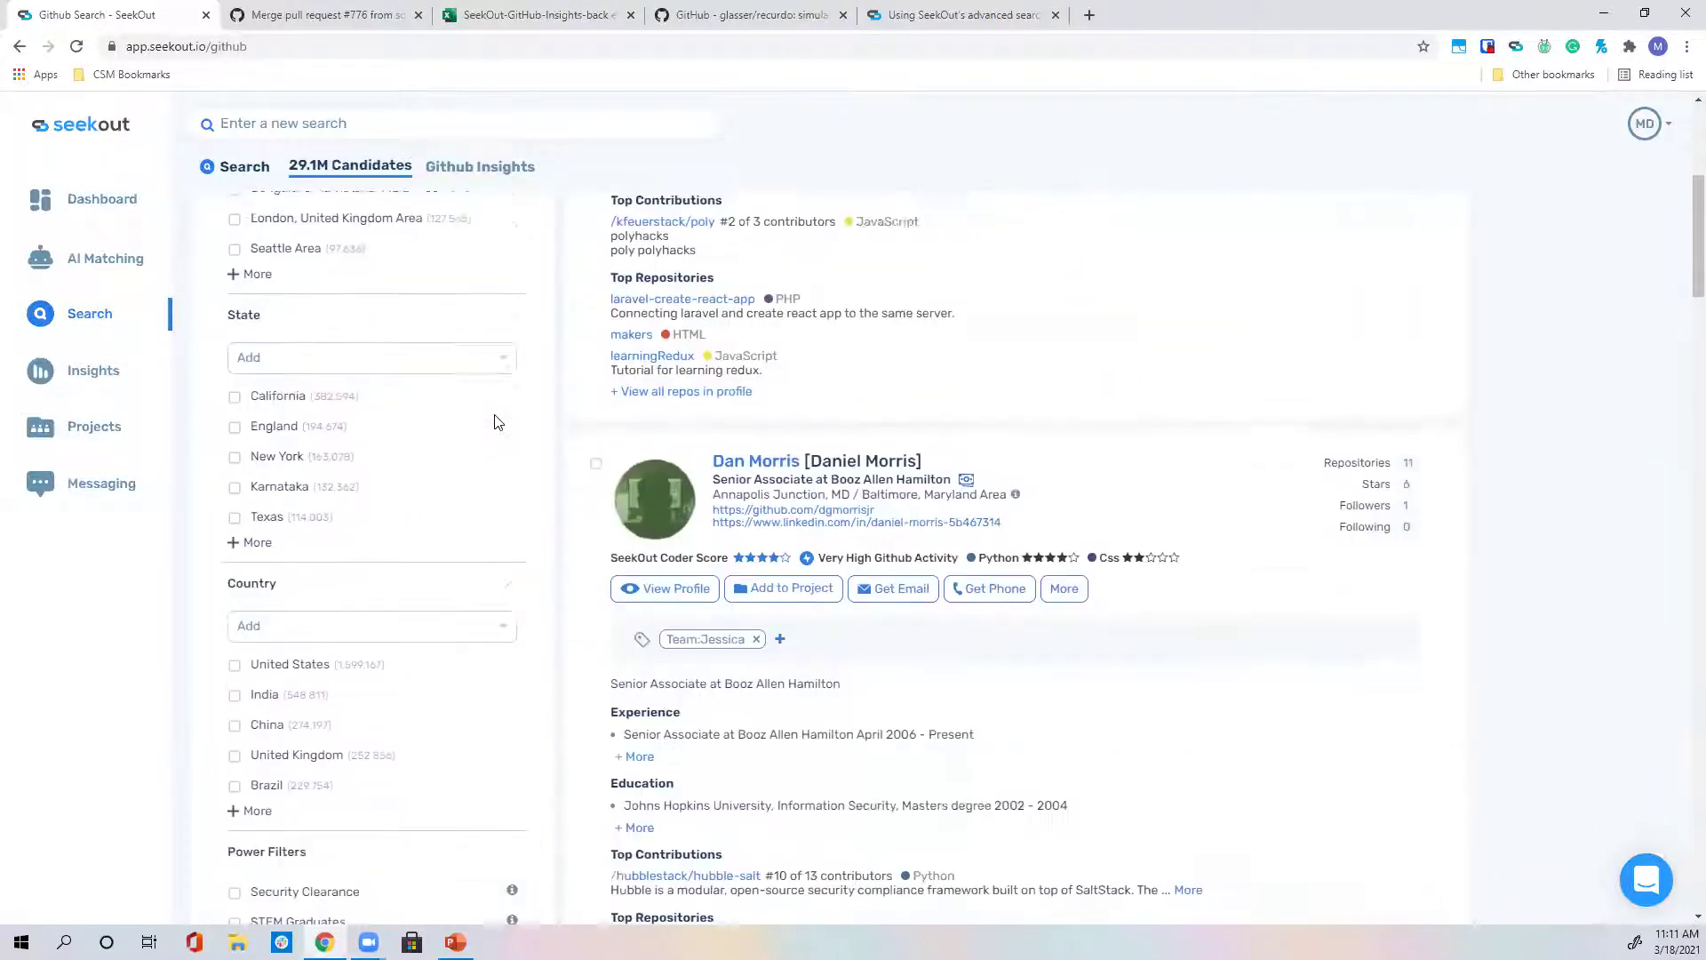
pyautogui.scroll(-3, 496, 421)
pyautogui.click(461, 506)
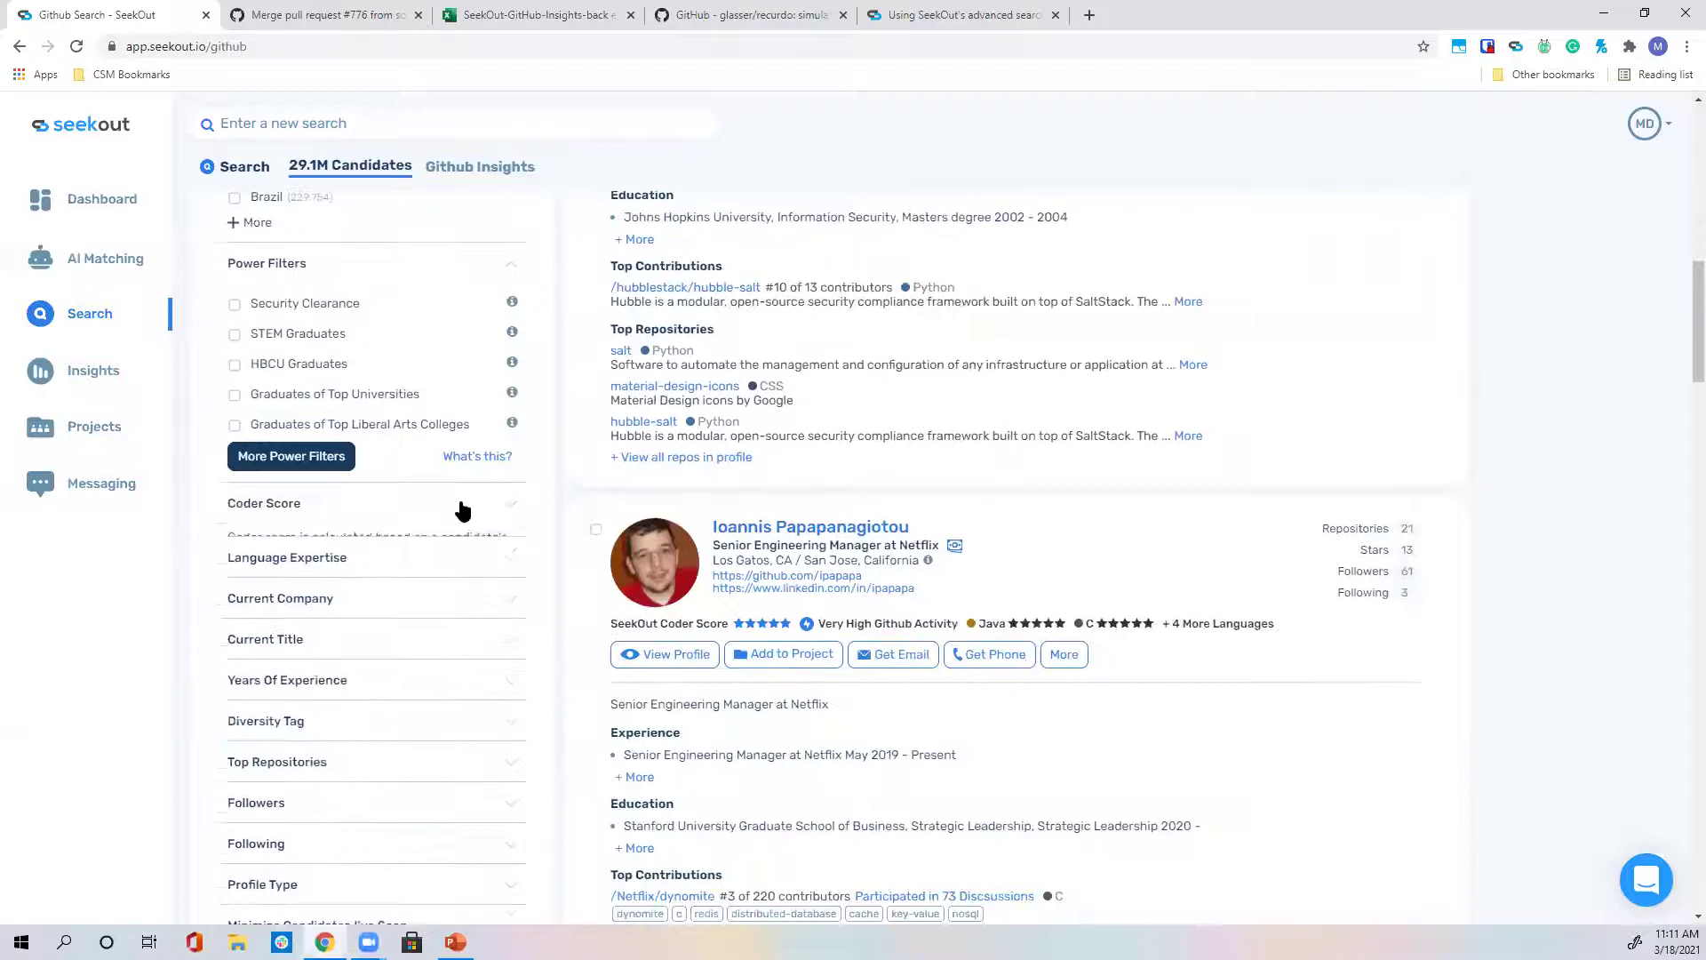
pyautogui.scroll(-2, 461, 504)
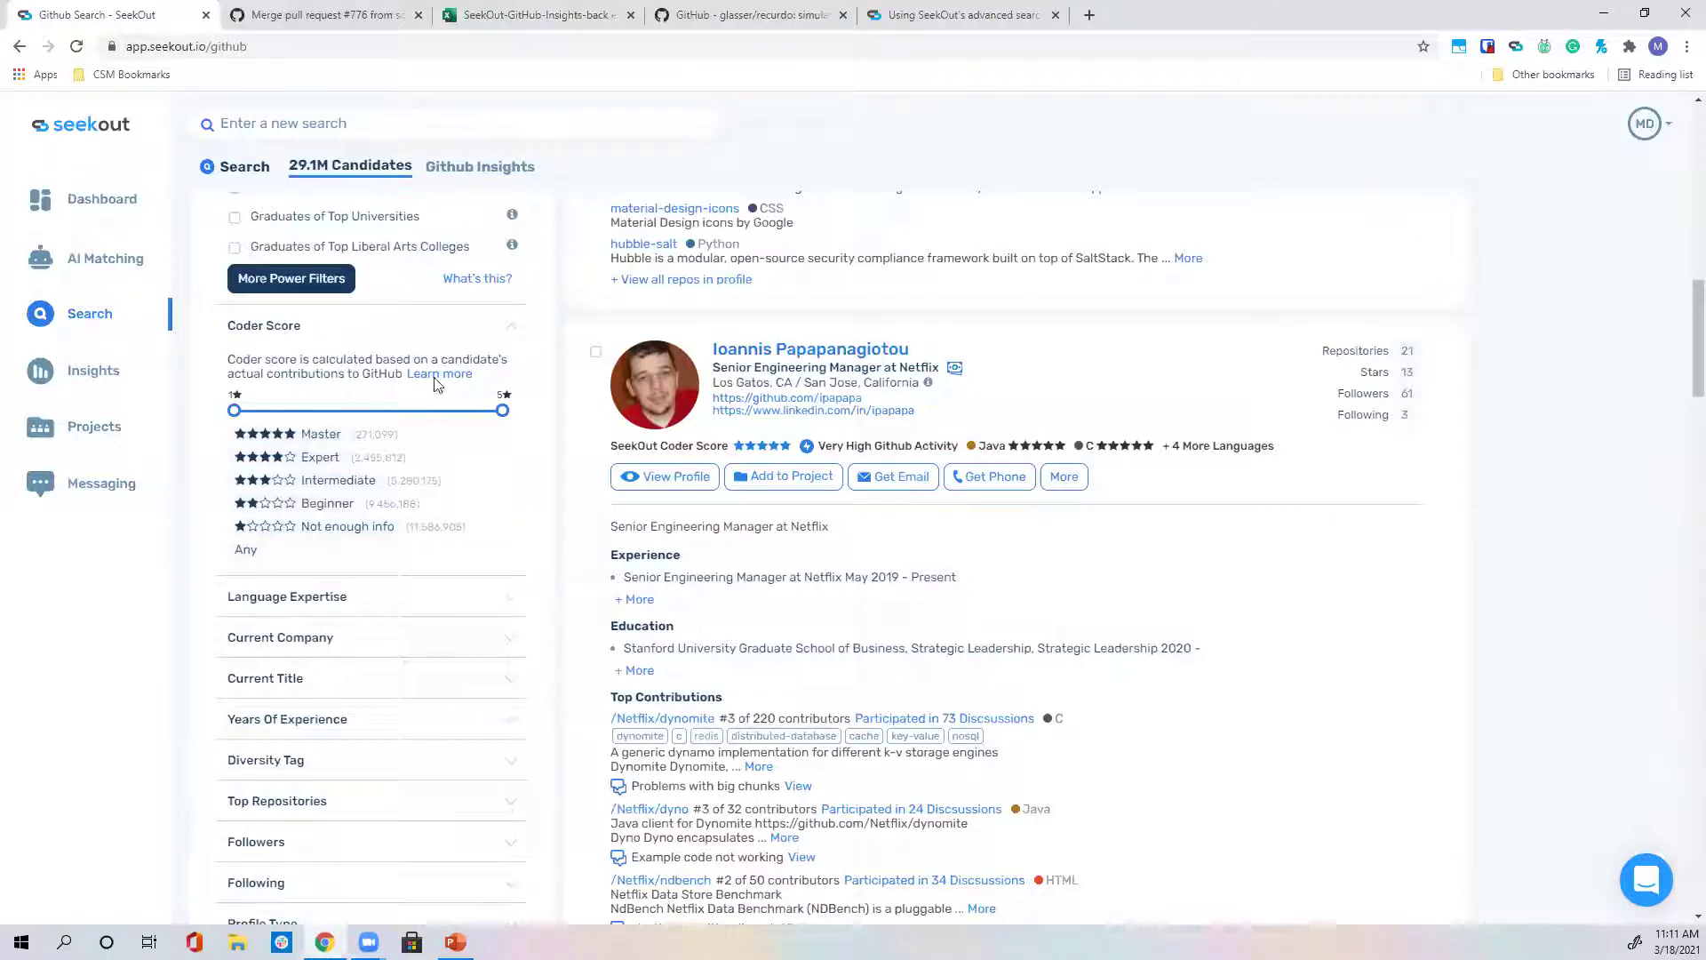
pyautogui.scroll(12, 480, 267)
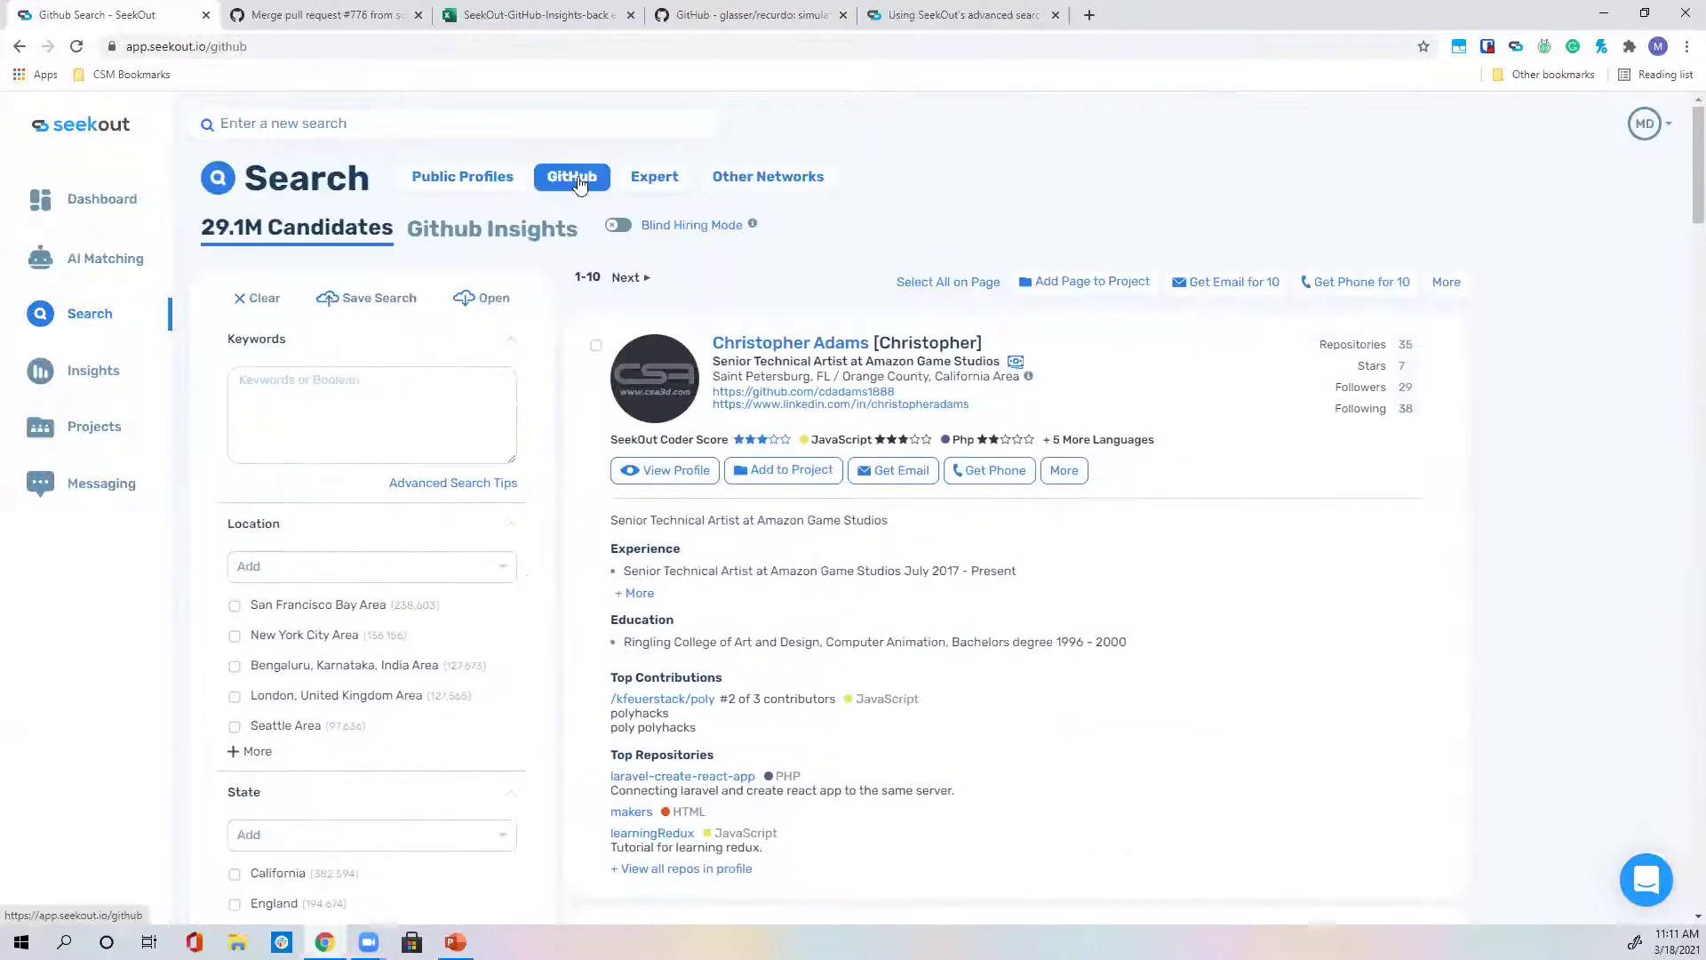
# Expand the Language Expertise filter below Coder Score to show its programming language options.
pyautogui.scroll(-5, 541, 457)
pyautogui.scroll(-2, 542, 444)
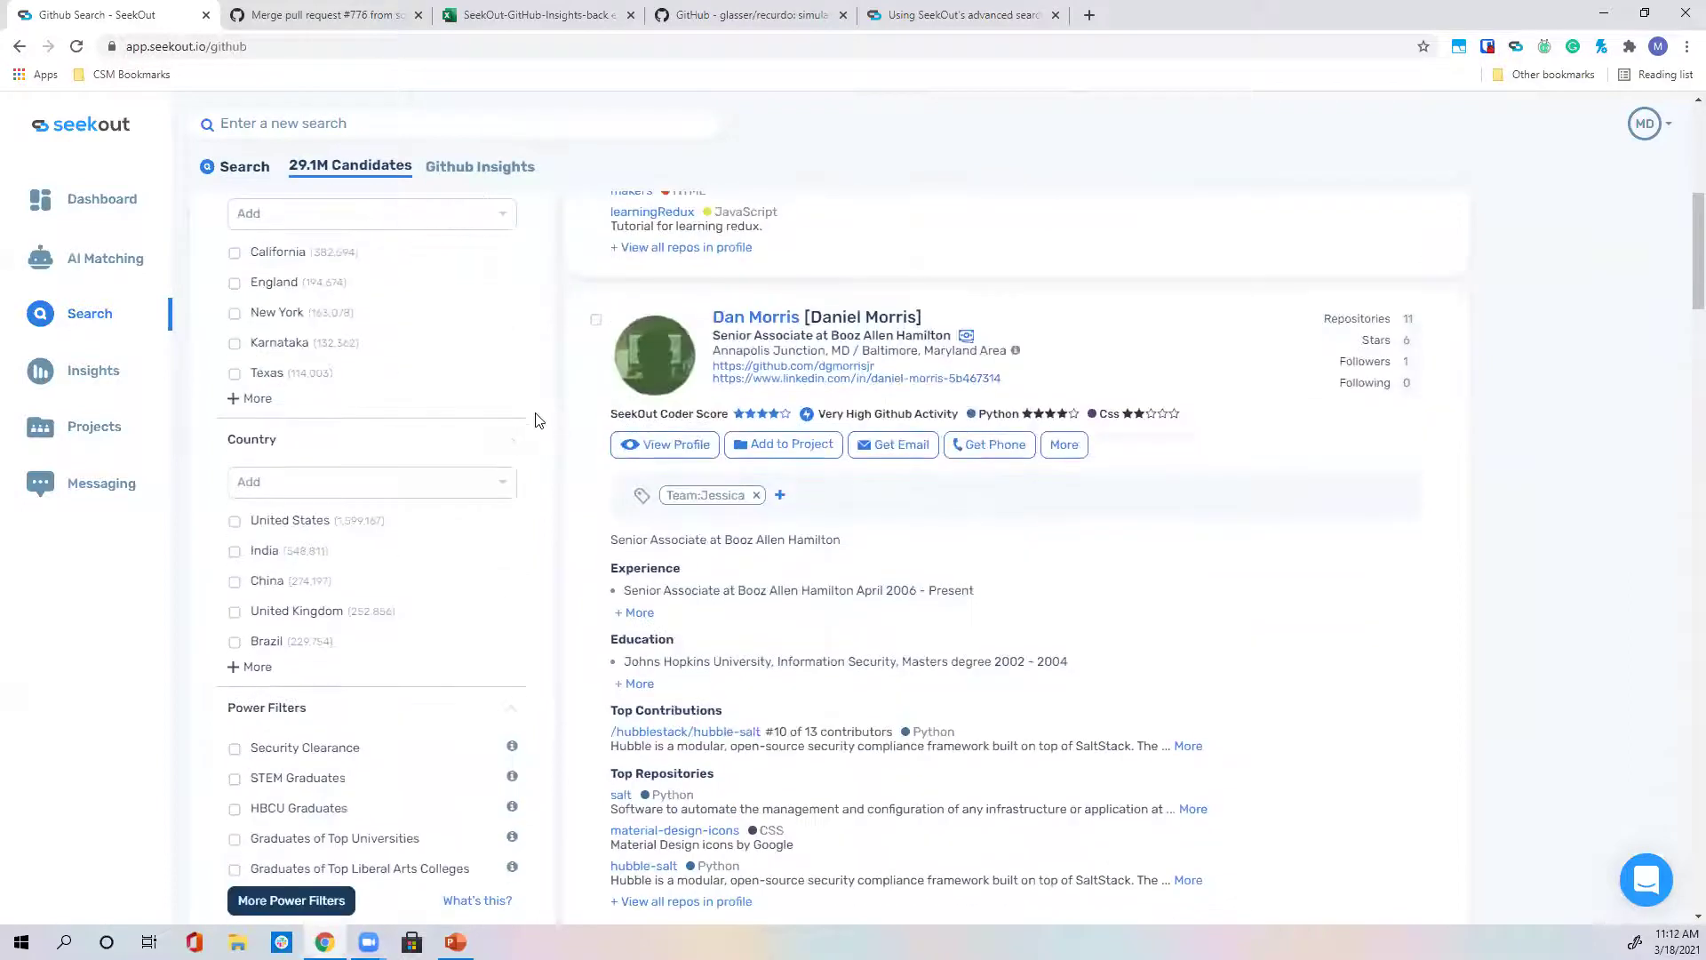
pyautogui.scroll(-7, 538, 419)
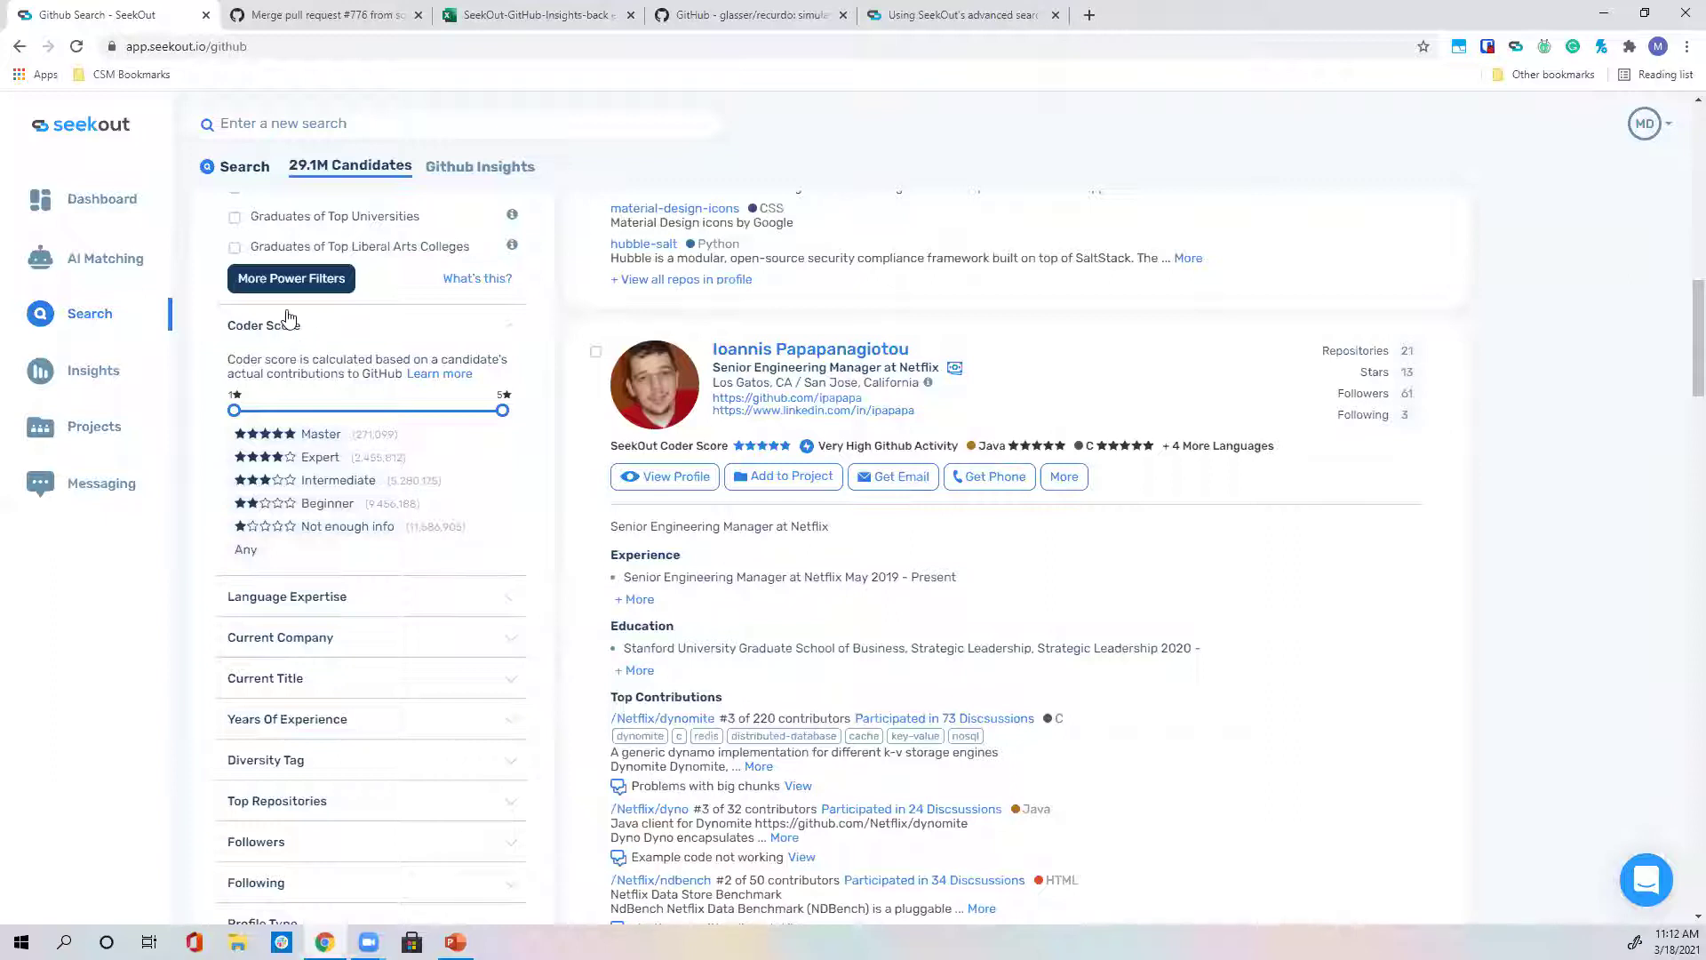
pyautogui.scroll(-1, 296, 334)
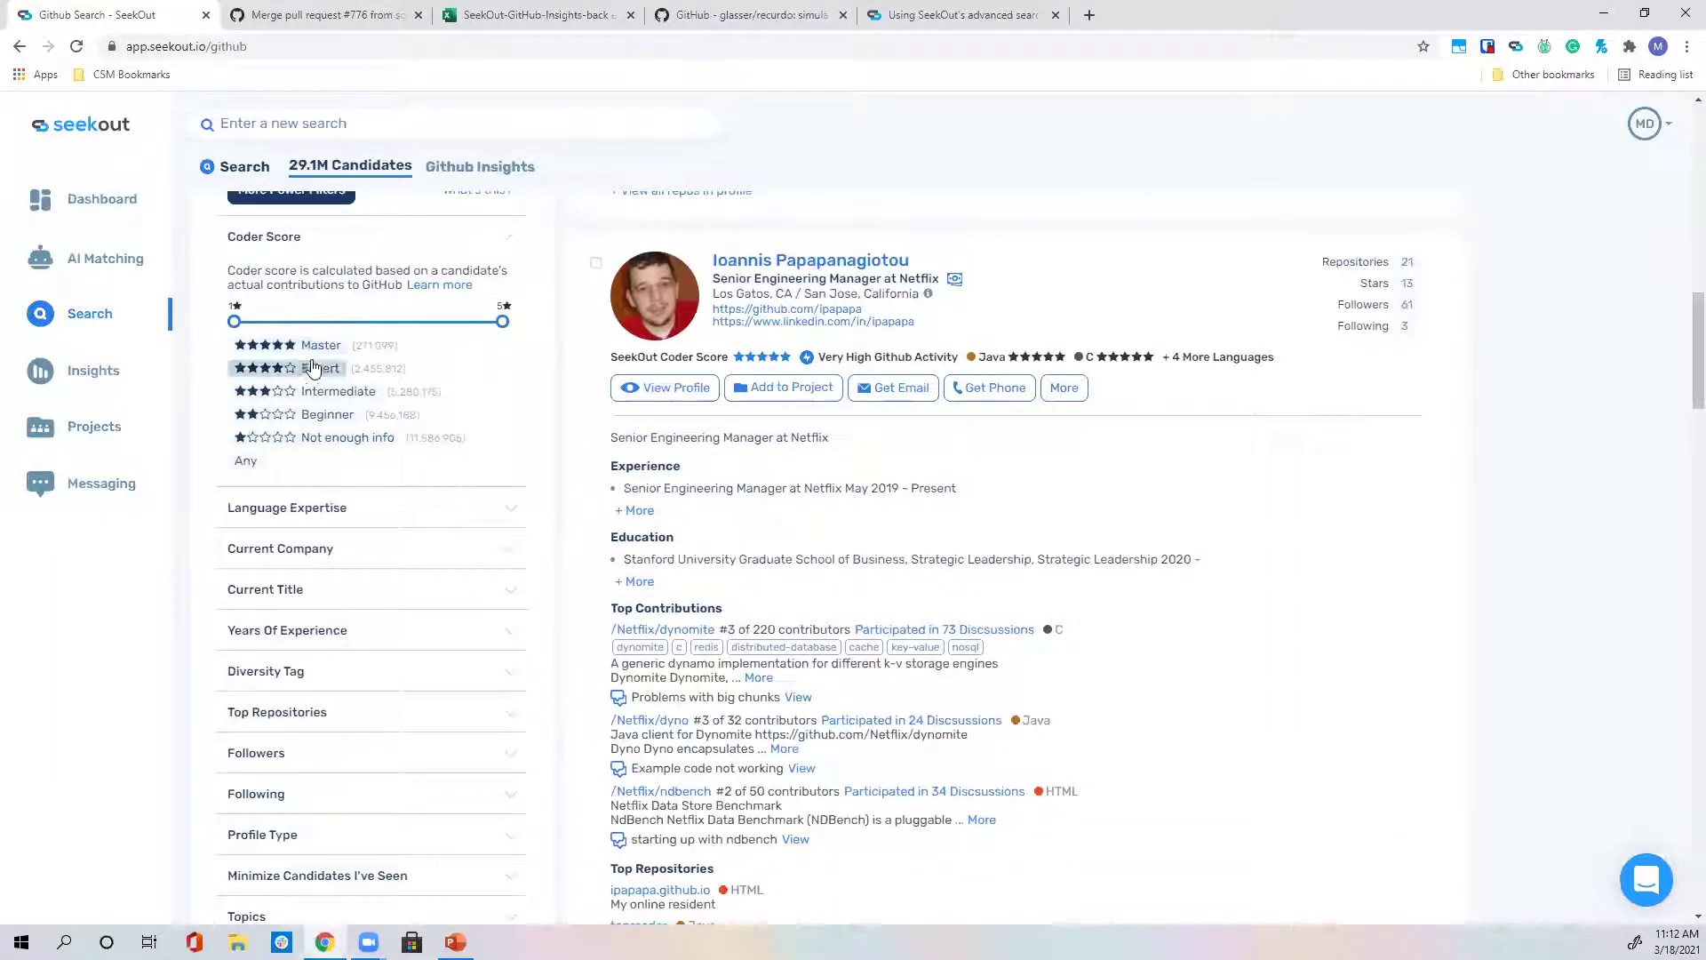
pyautogui.click(331, 507)
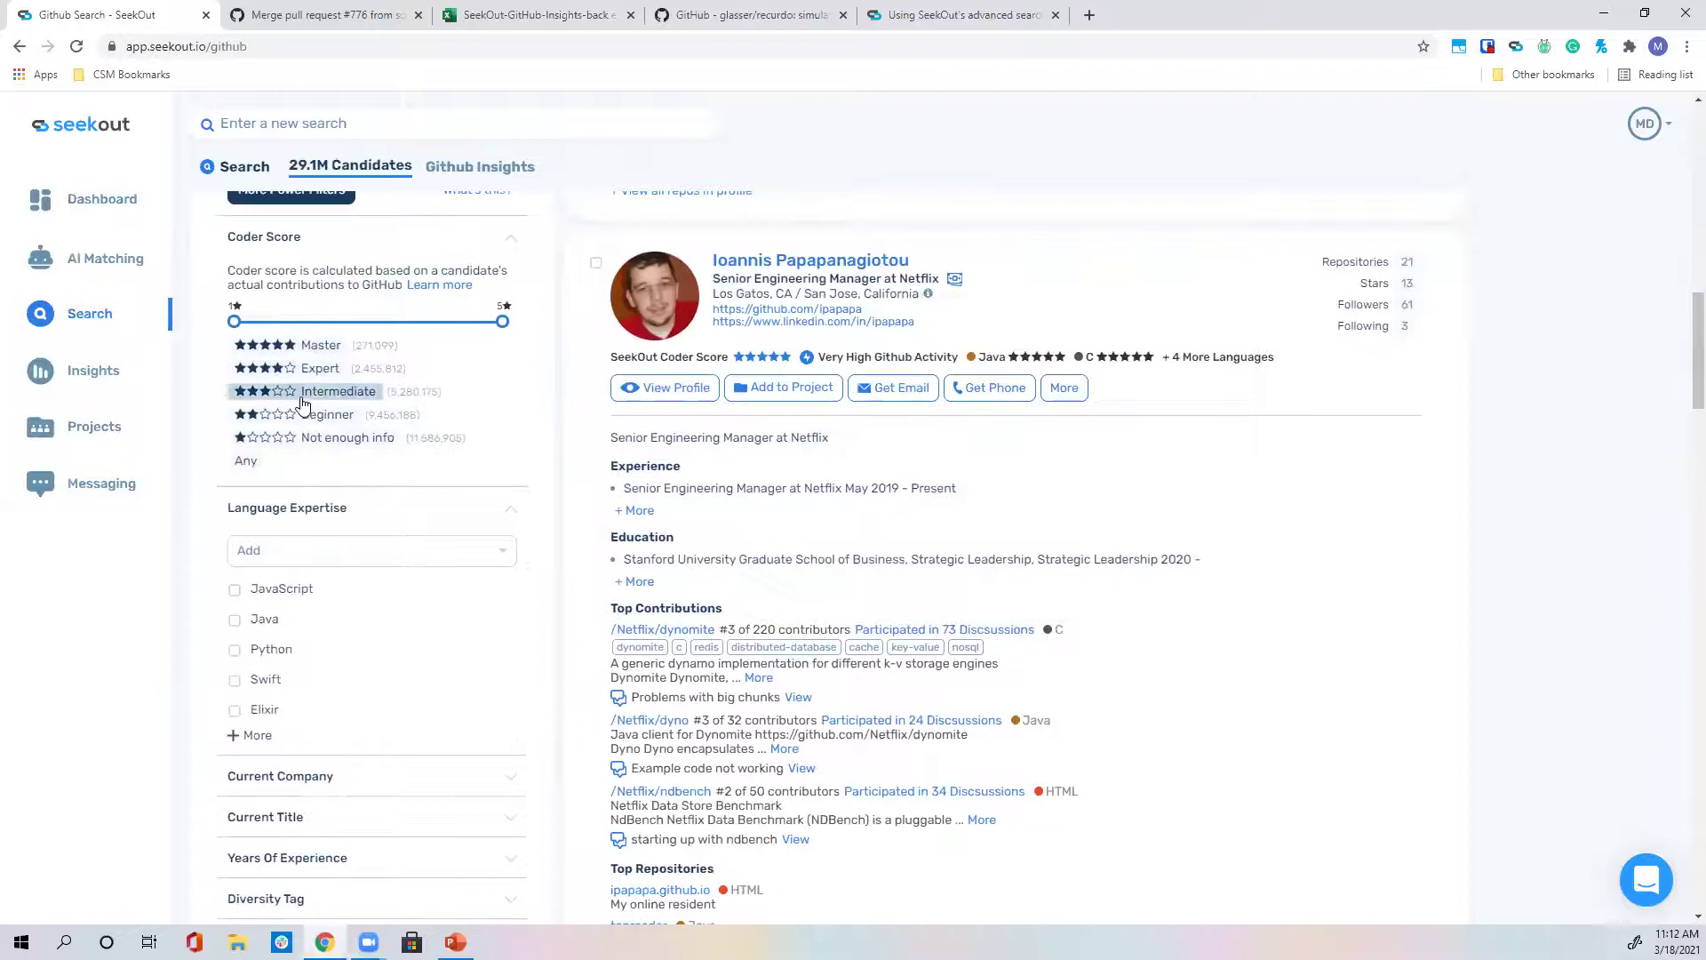
# Reset the GitHub search's filter set to its default in the filter customization and save it.
pyautogui.scroll(2, 320, 462)
pyautogui.scroll(-3, 360, 617)
pyautogui.scroll(-5, 360, 617)
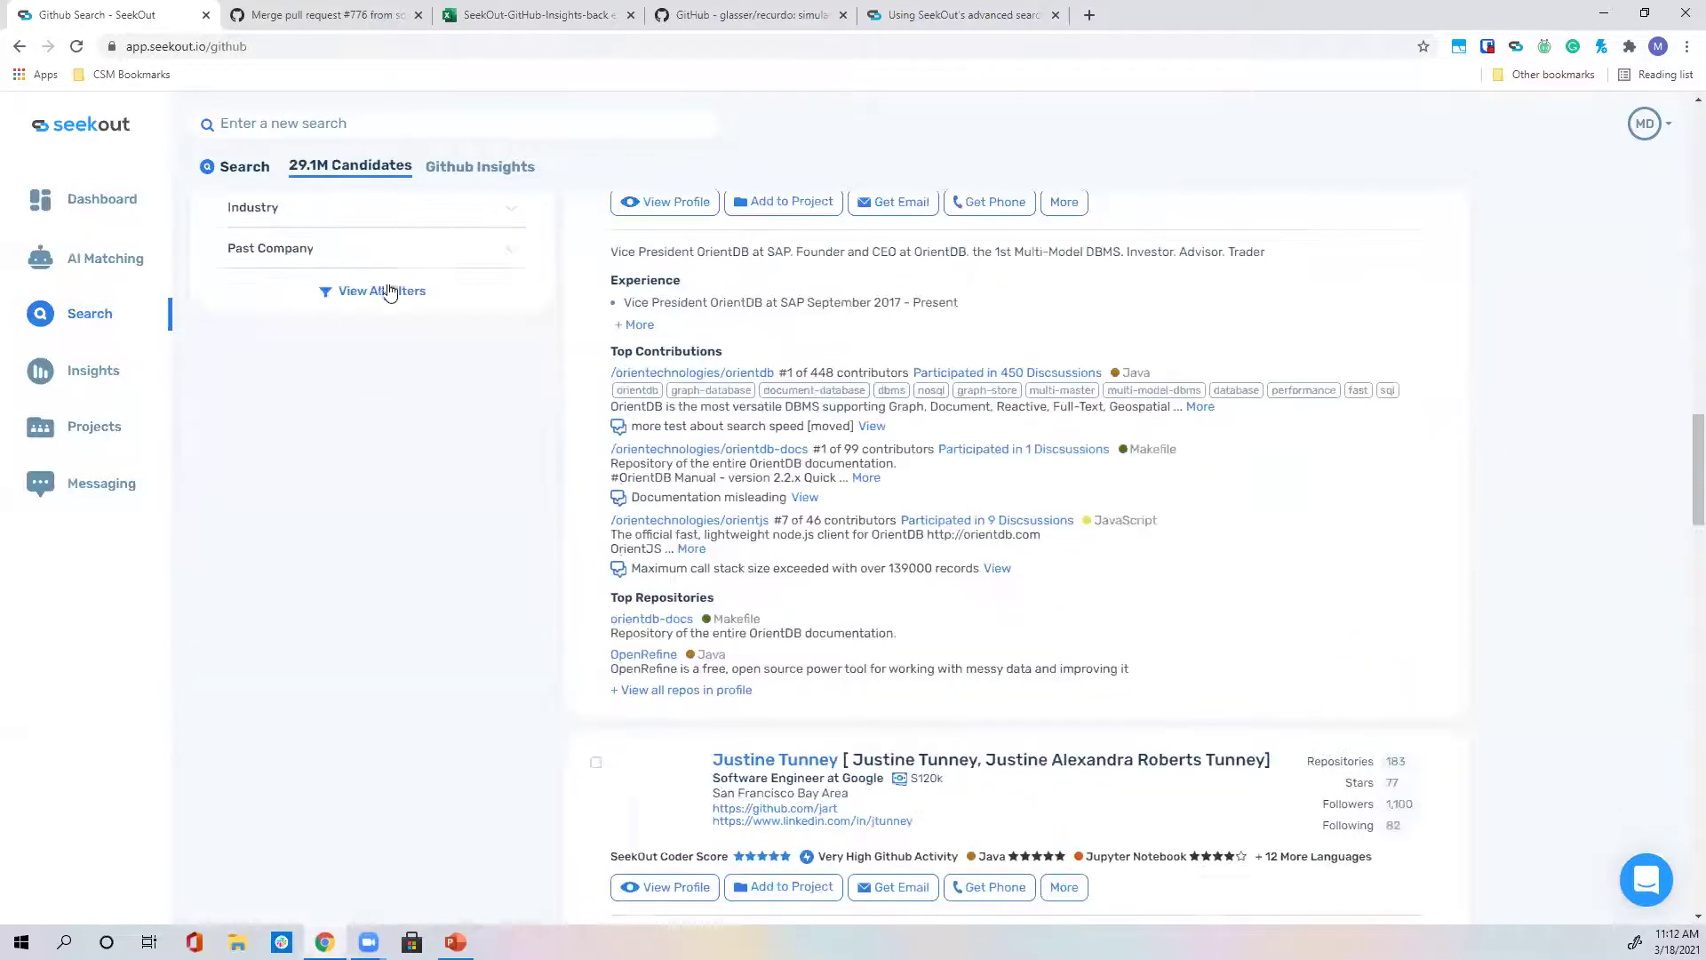
pyautogui.click(383, 293)
pyautogui.click(551, 668)
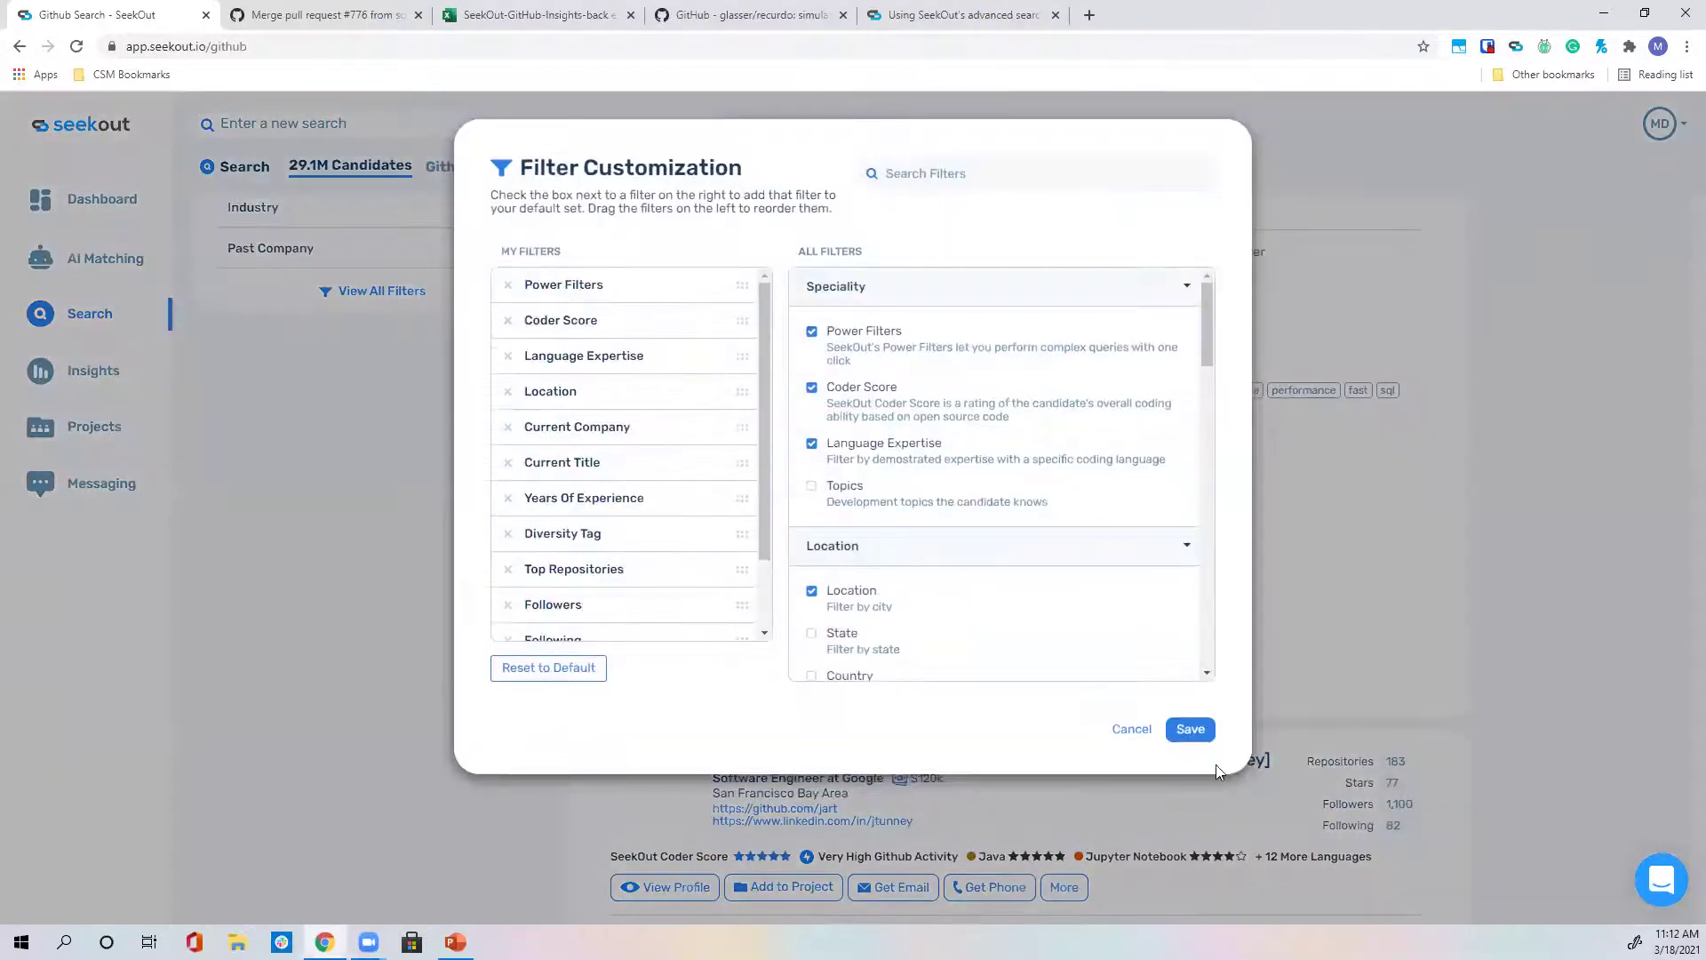
pyautogui.click(1190, 728)
pyautogui.scroll(20, 497, 591)
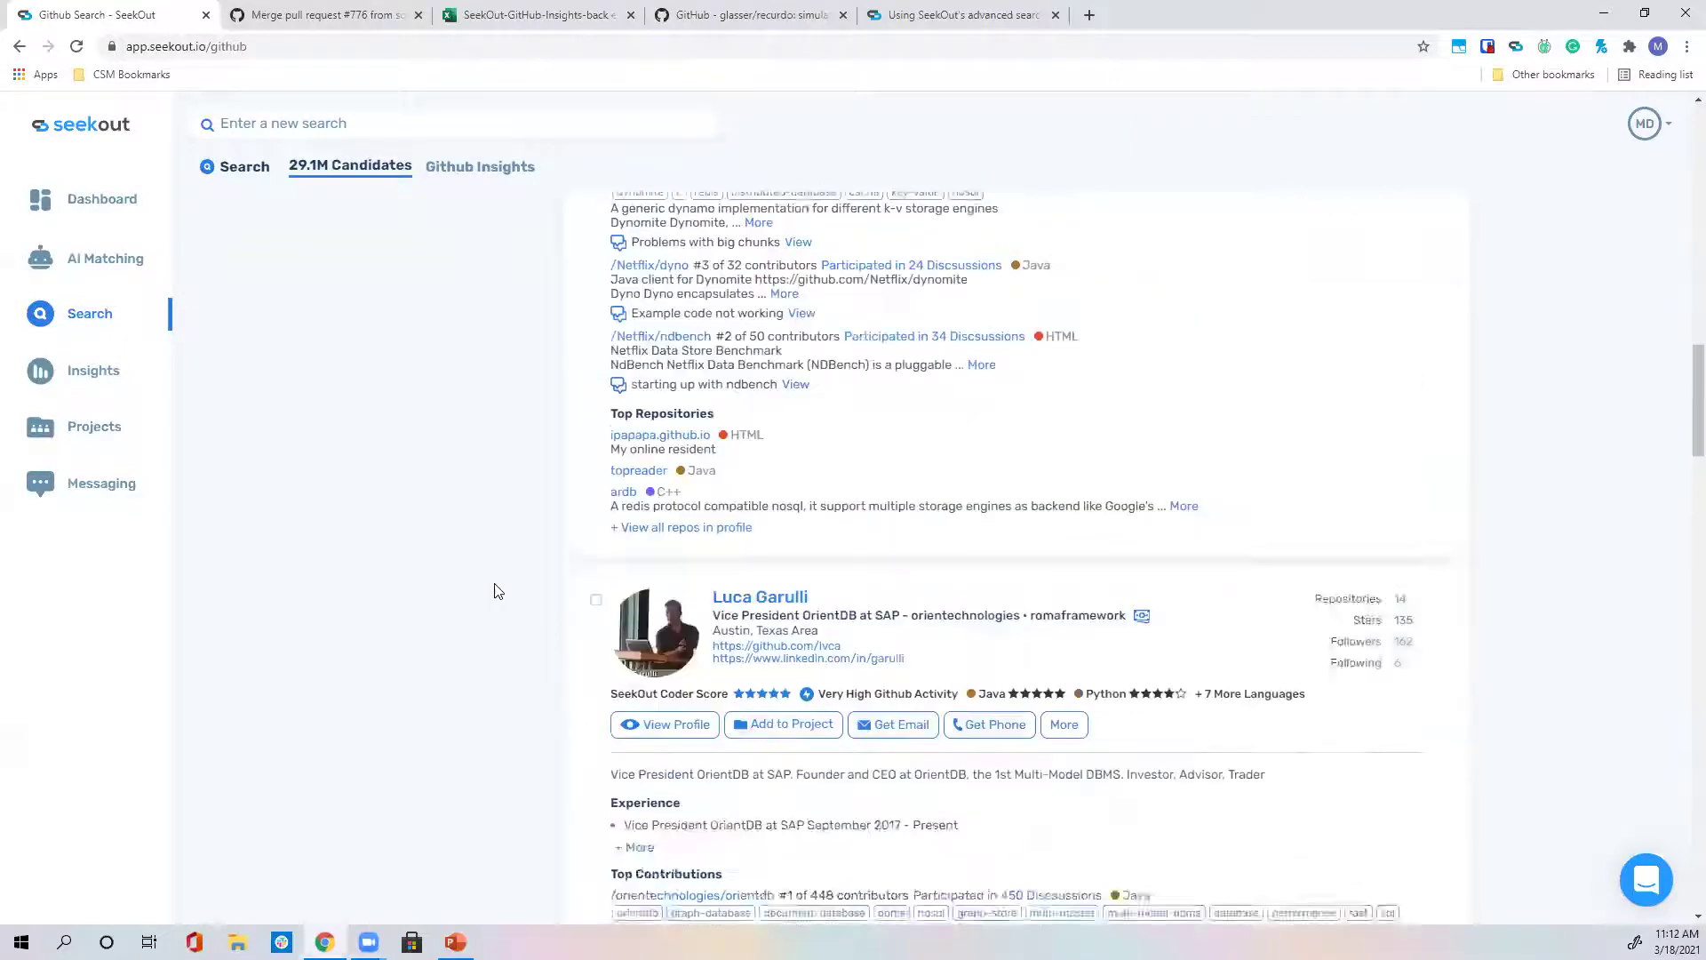
pyautogui.scroll(10, 496, 593)
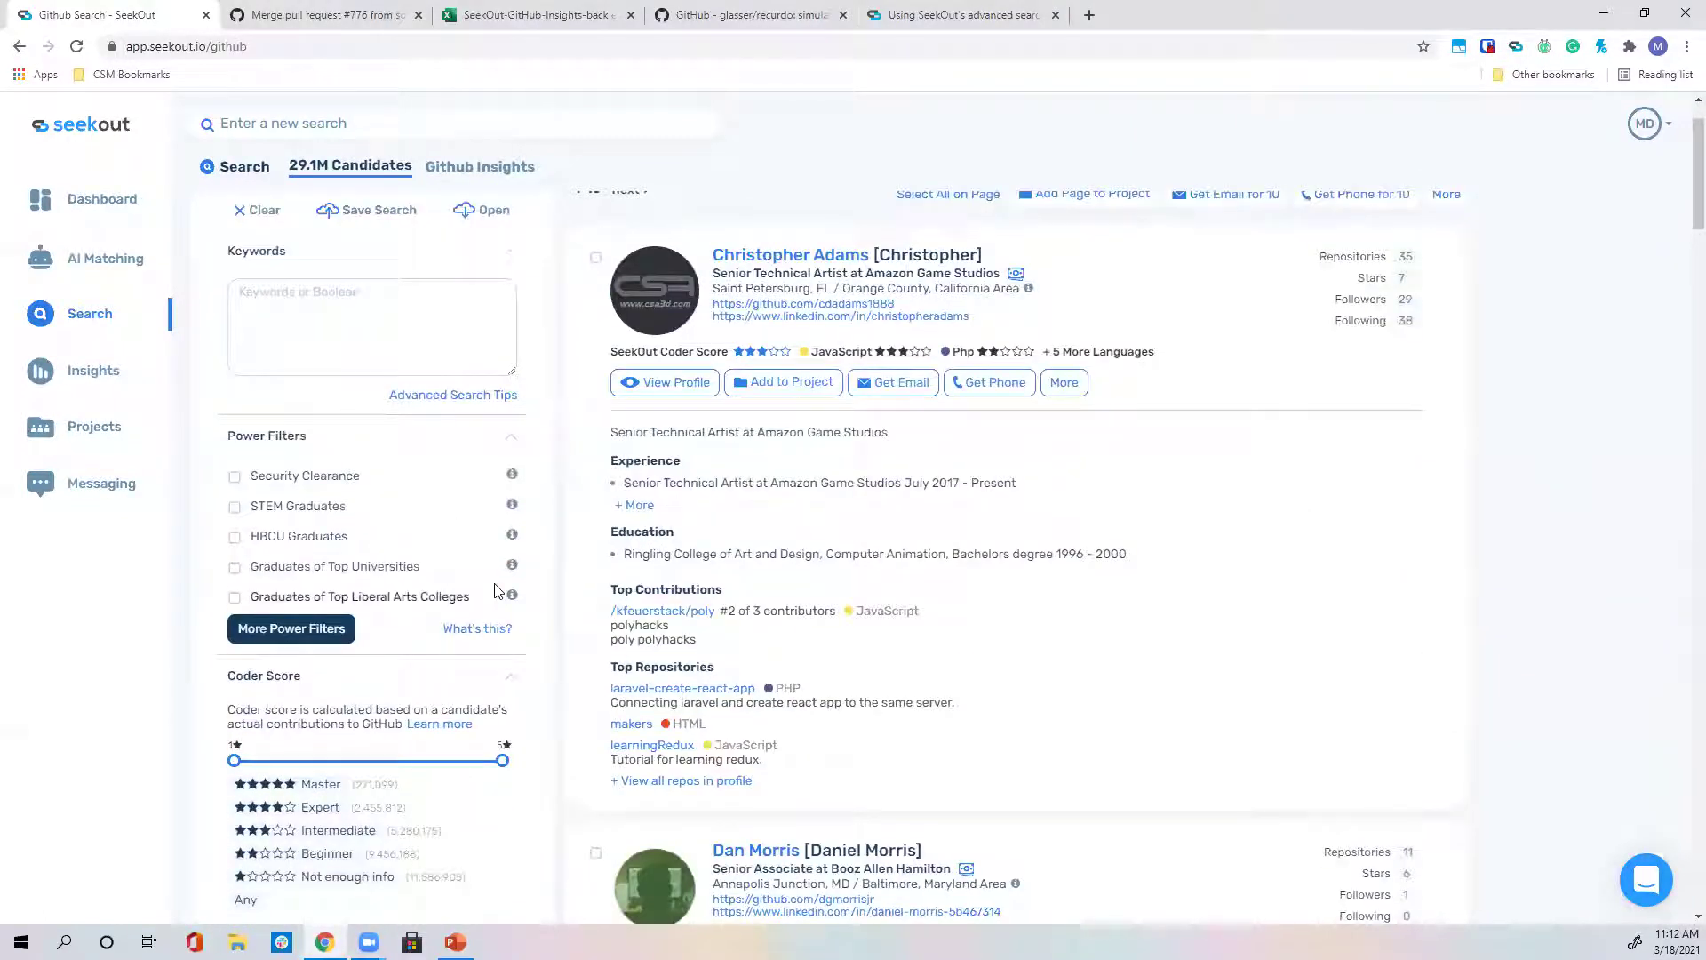
# Search the filter customization for "cod" and close it without saving.
pyautogui.scroll(-2, 496, 590)
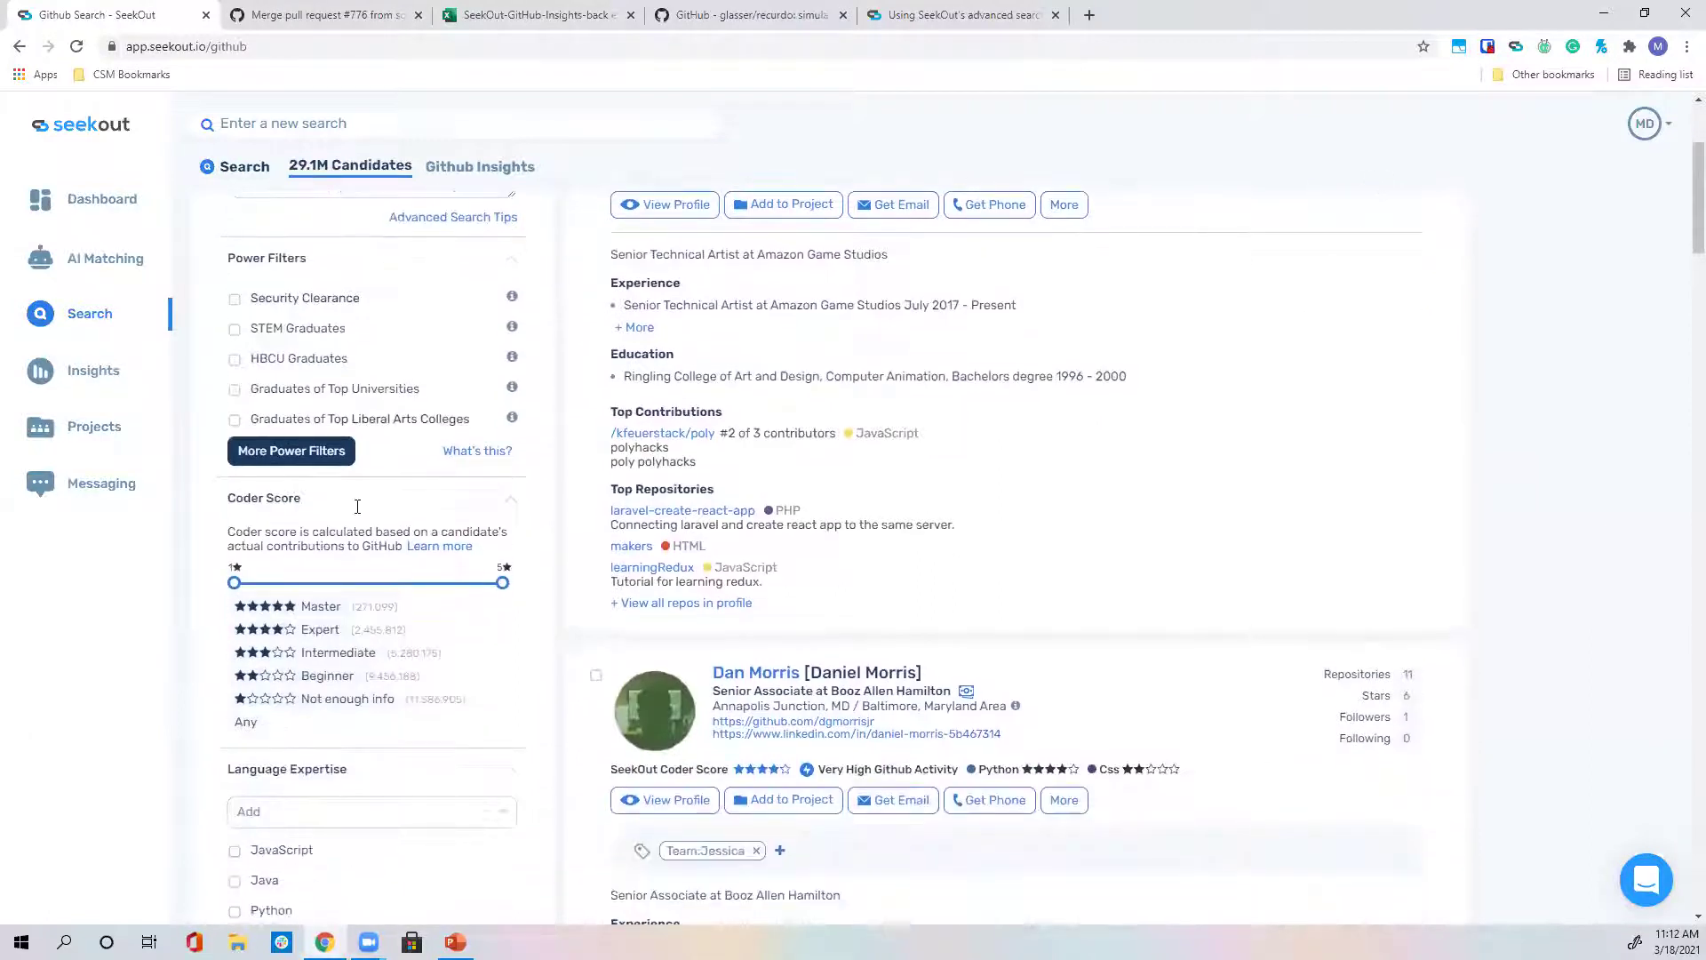
pyautogui.scroll(-1, 357, 506)
pyautogui.scroll(-3, 304, 506)
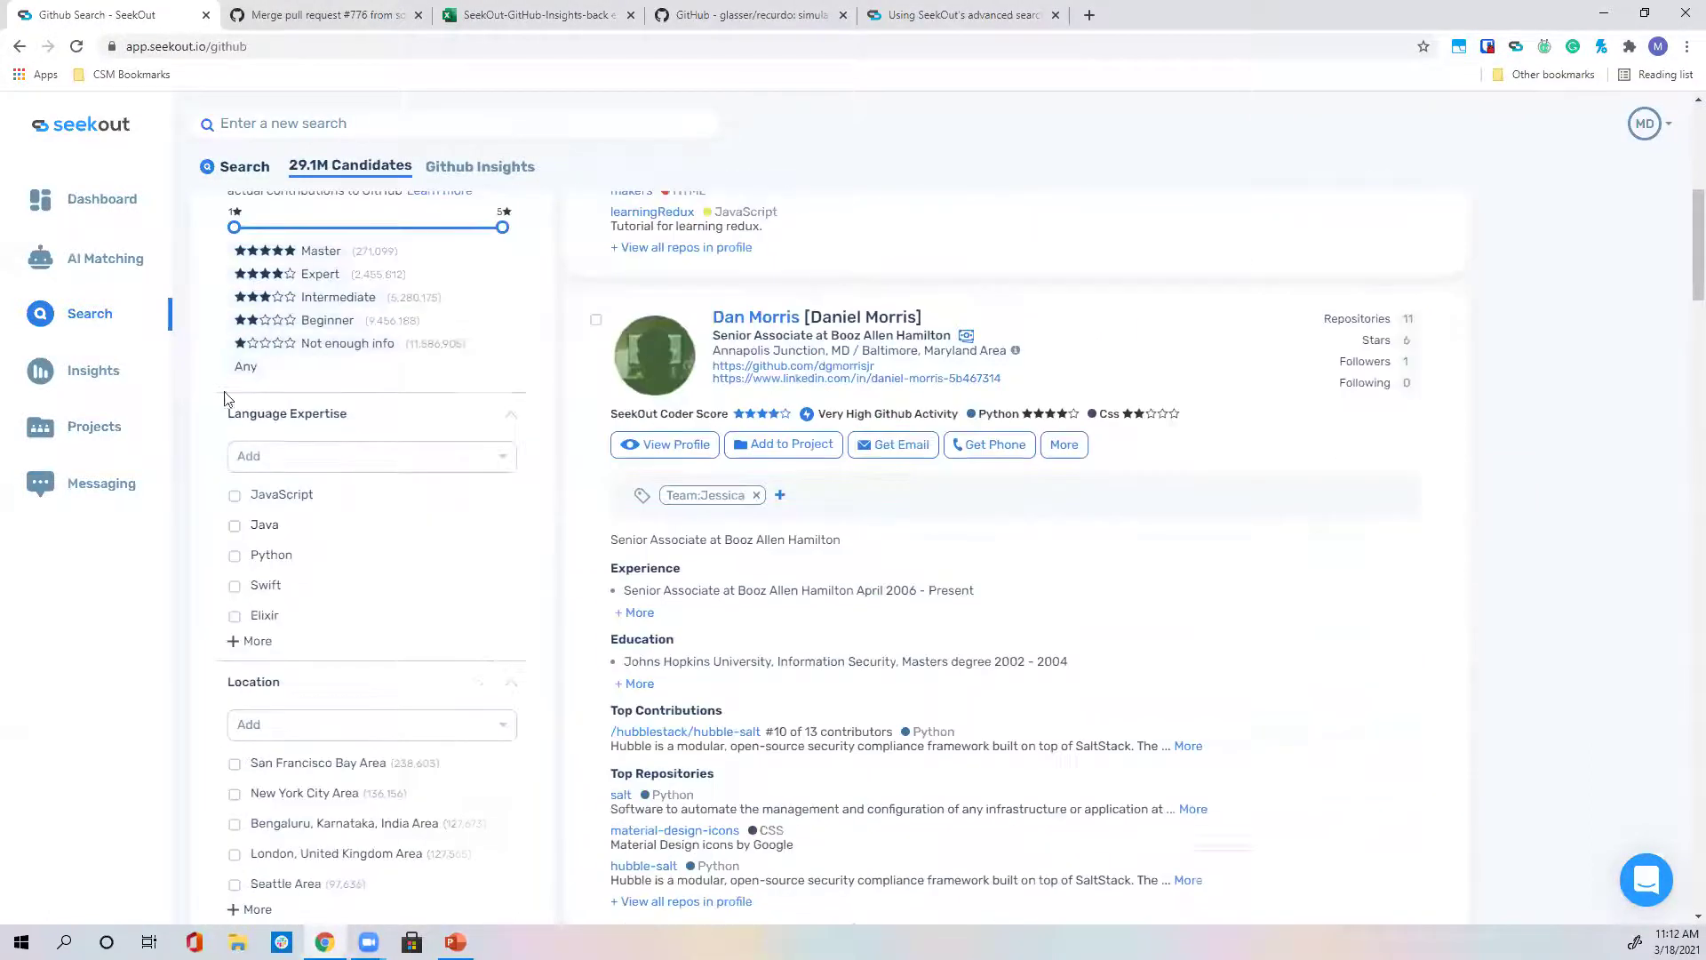
pyautogui.scroll(-10, 343, 594)
pyautogui.click(374, 531)
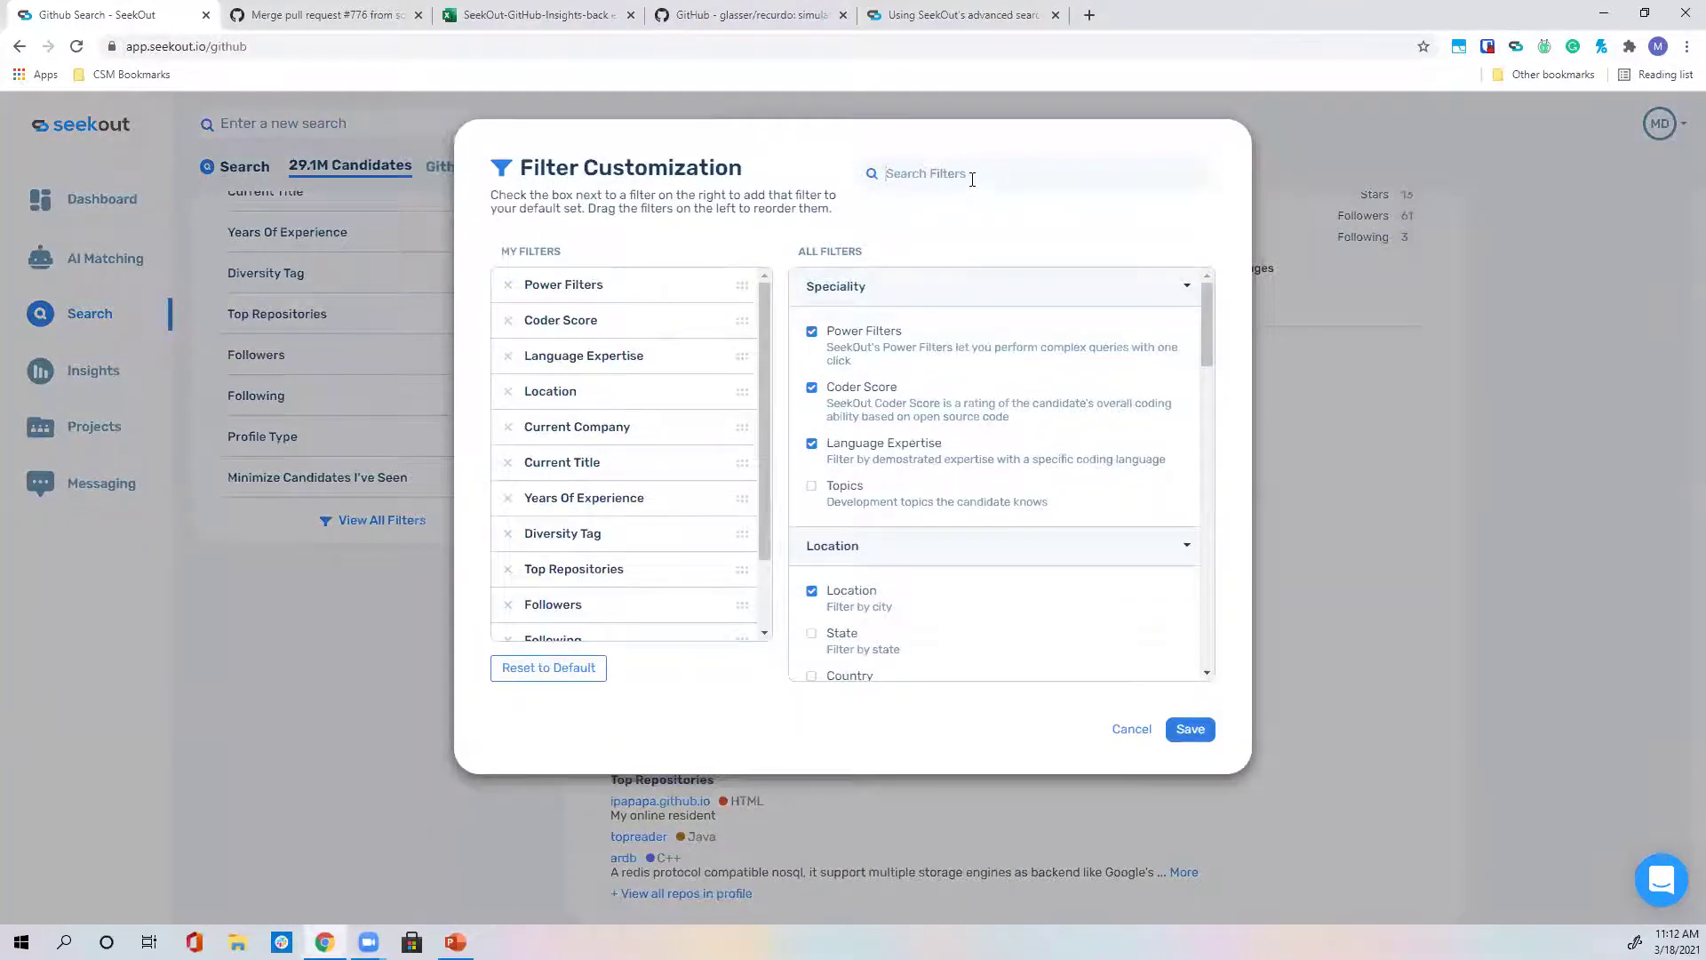
pyautogui.write('cod')
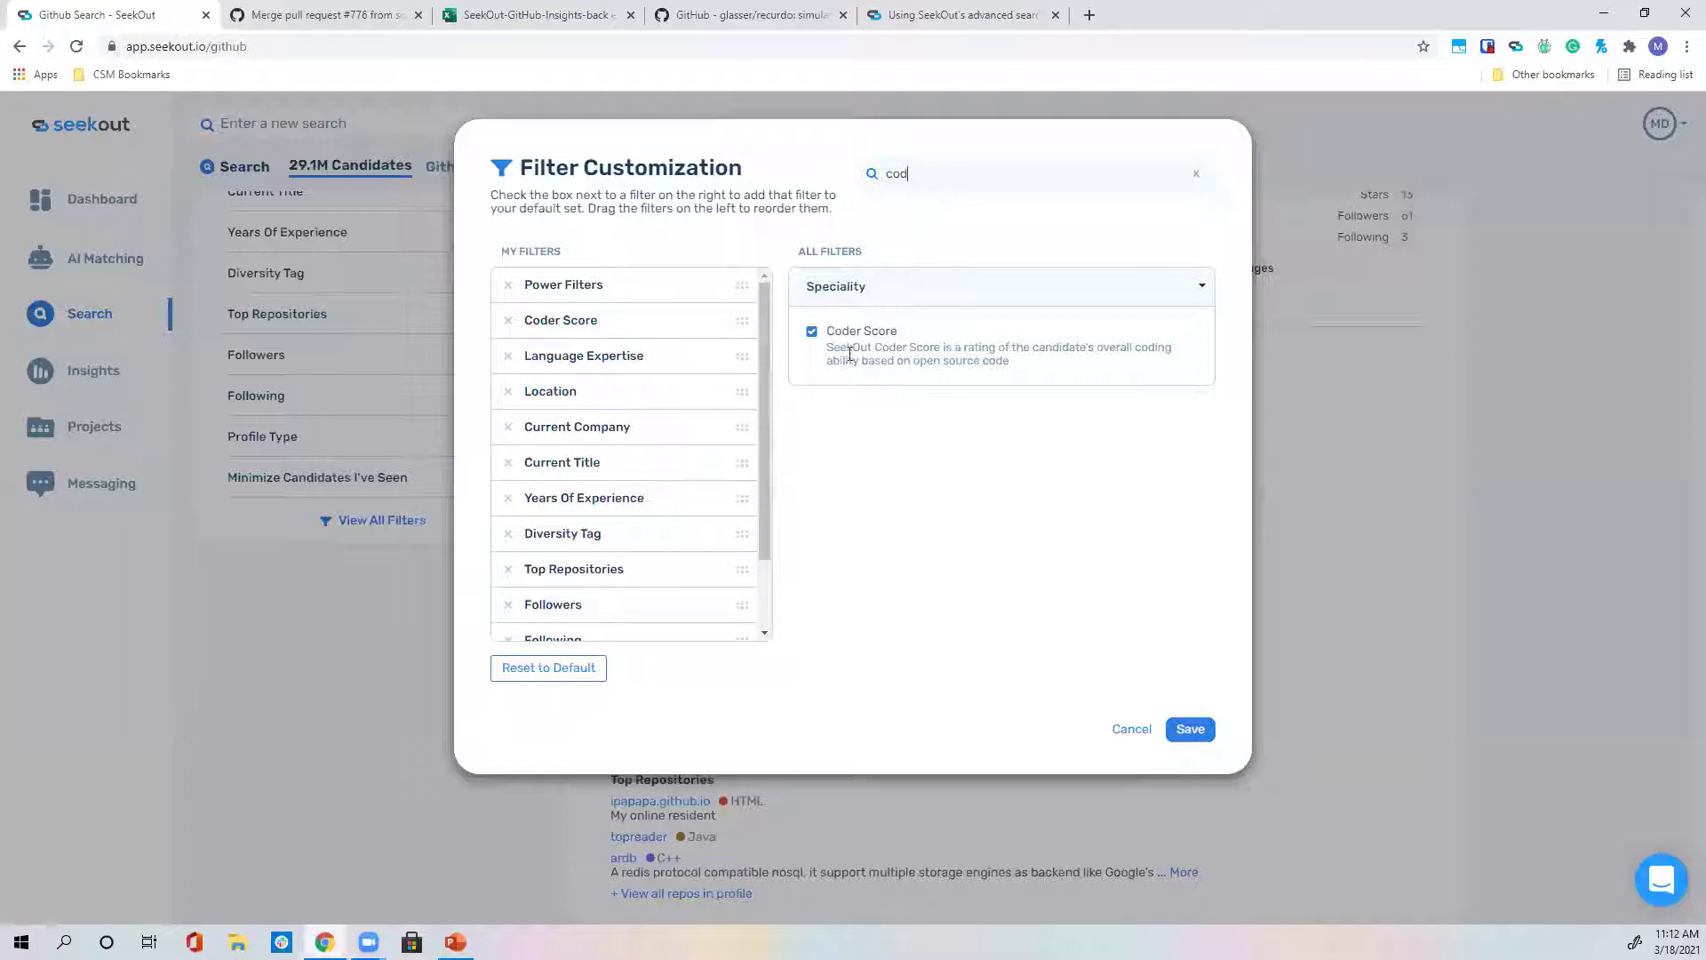
pyautogui.click(1126, 729)
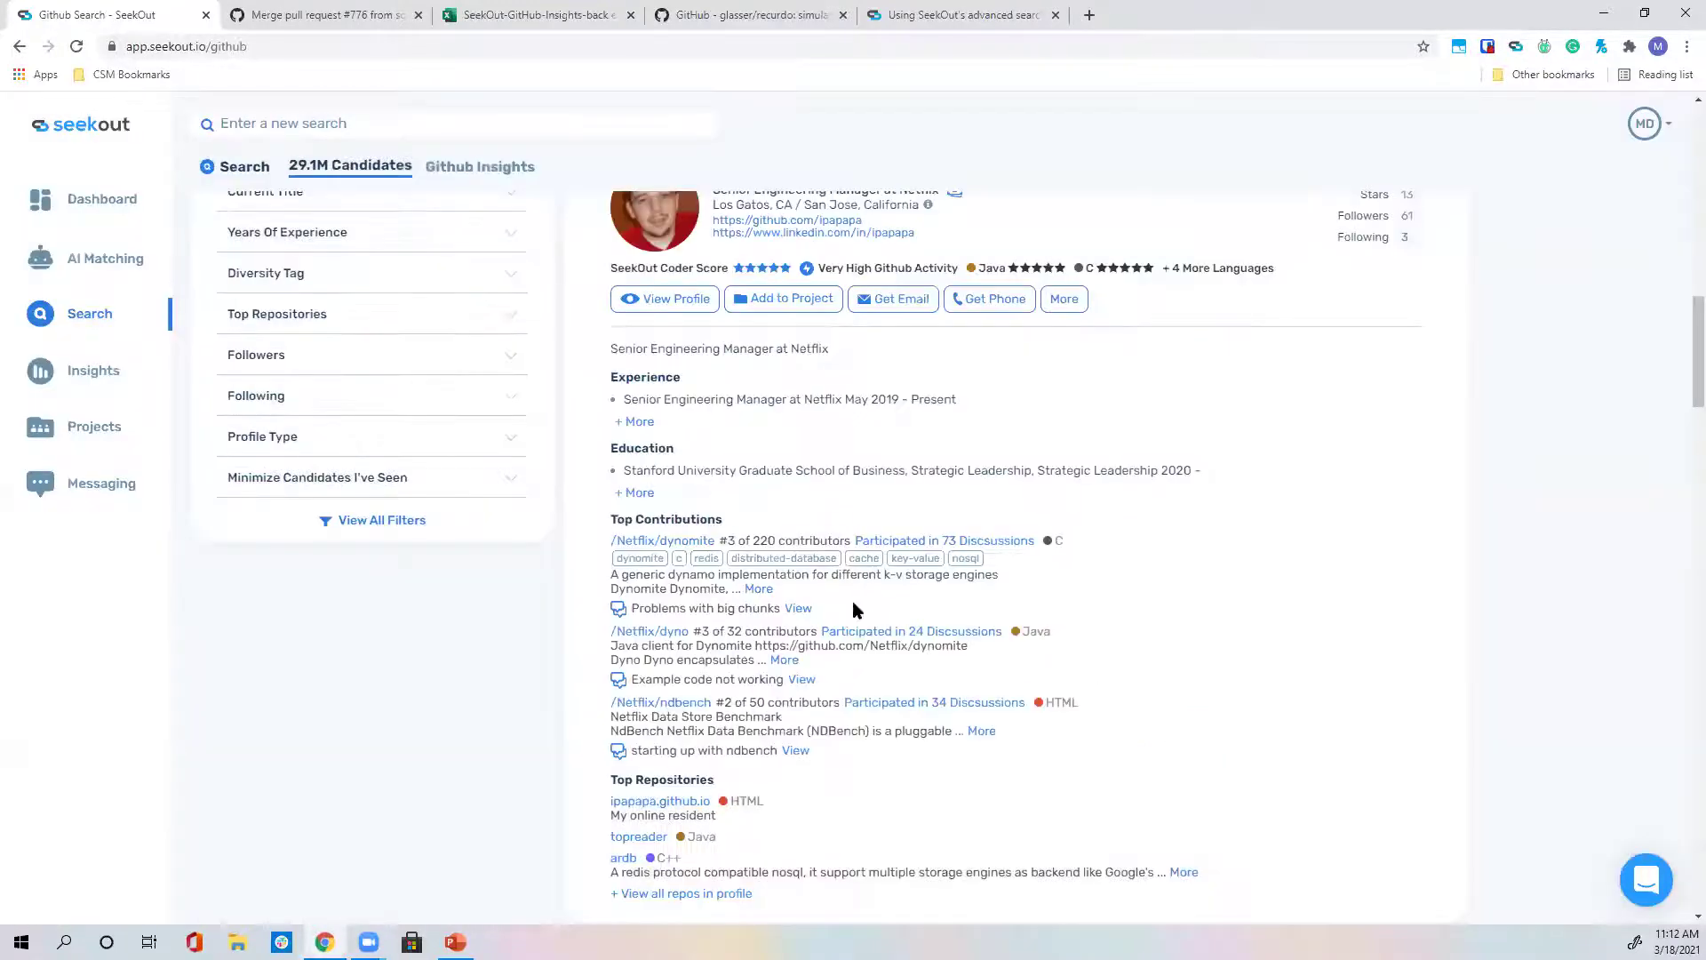
# Open the SeekOut support chat to view its messaging options, and close it again.
pyautogui.scroll(10, 452, 664)
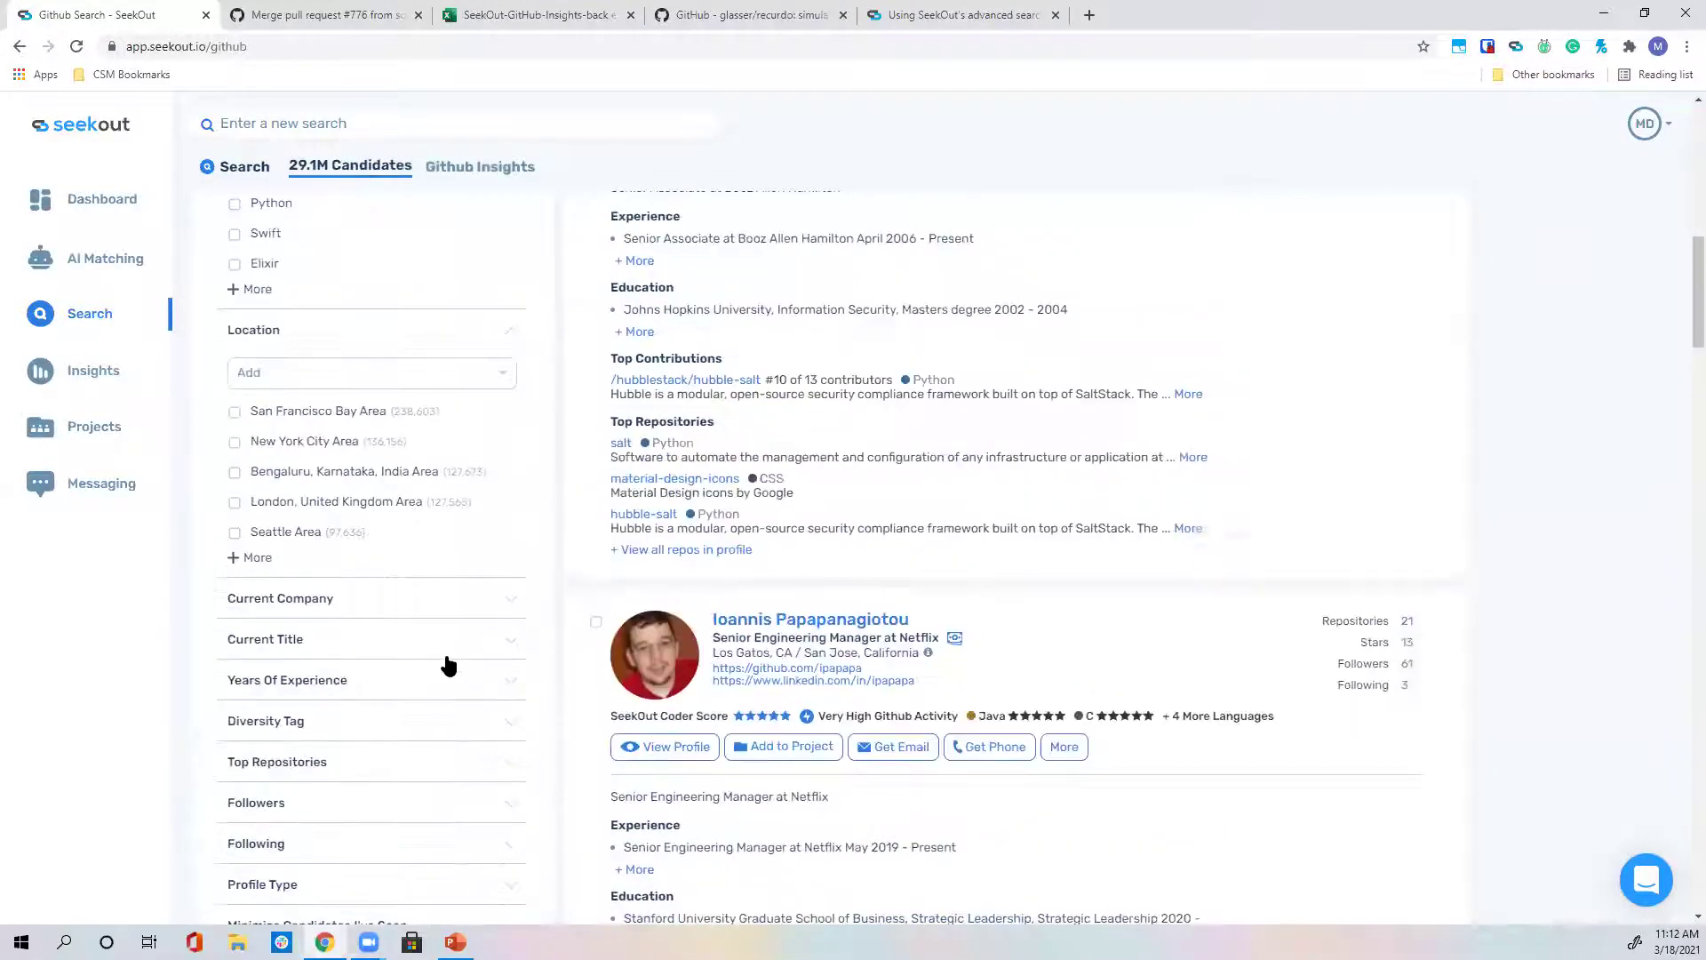
pyautogui.click(1645, 880)
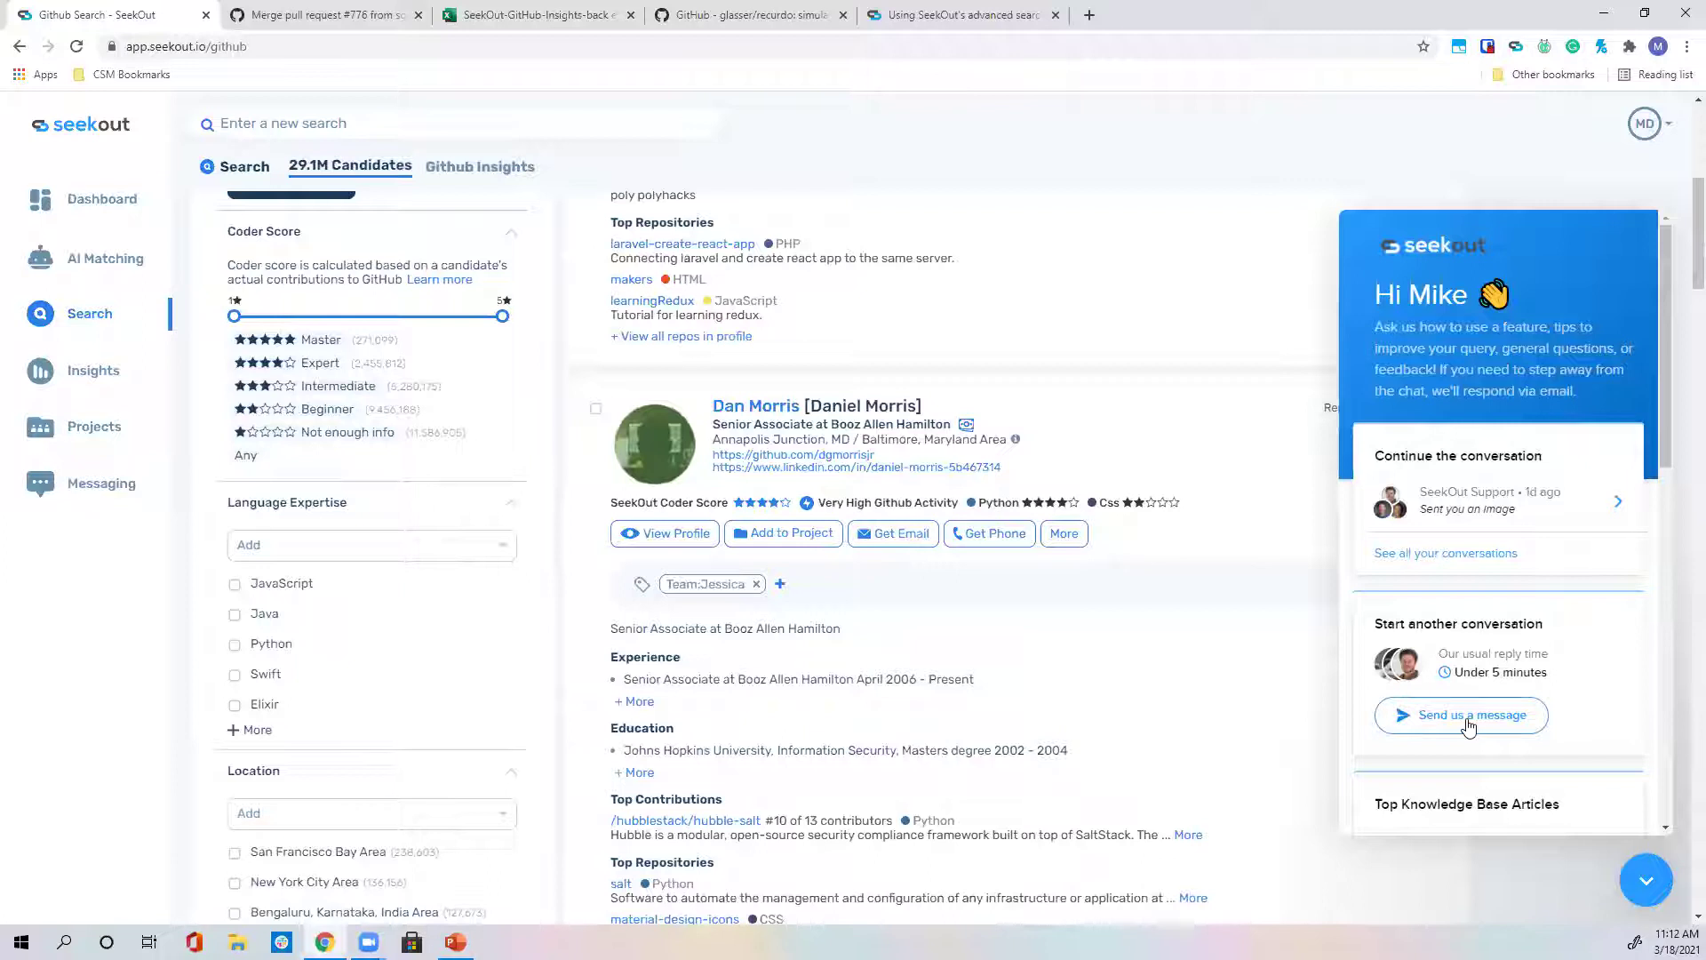
pyautogui.click(1645, 880)
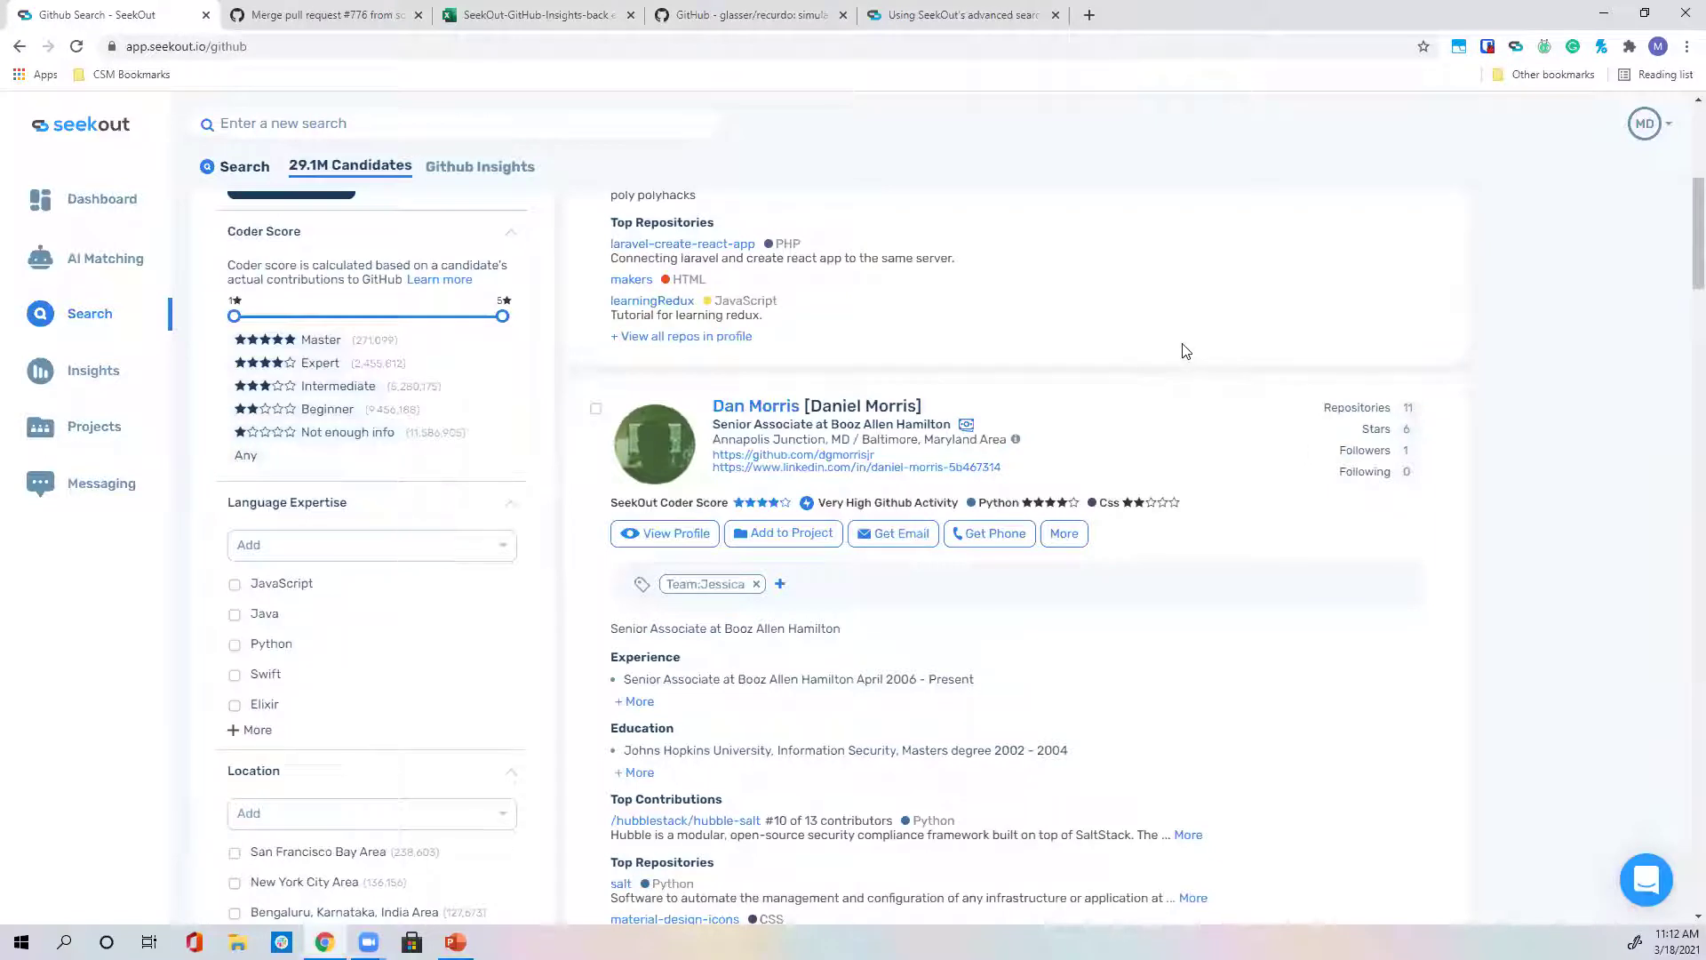
pyautogui.scroll(5, 874, 419)
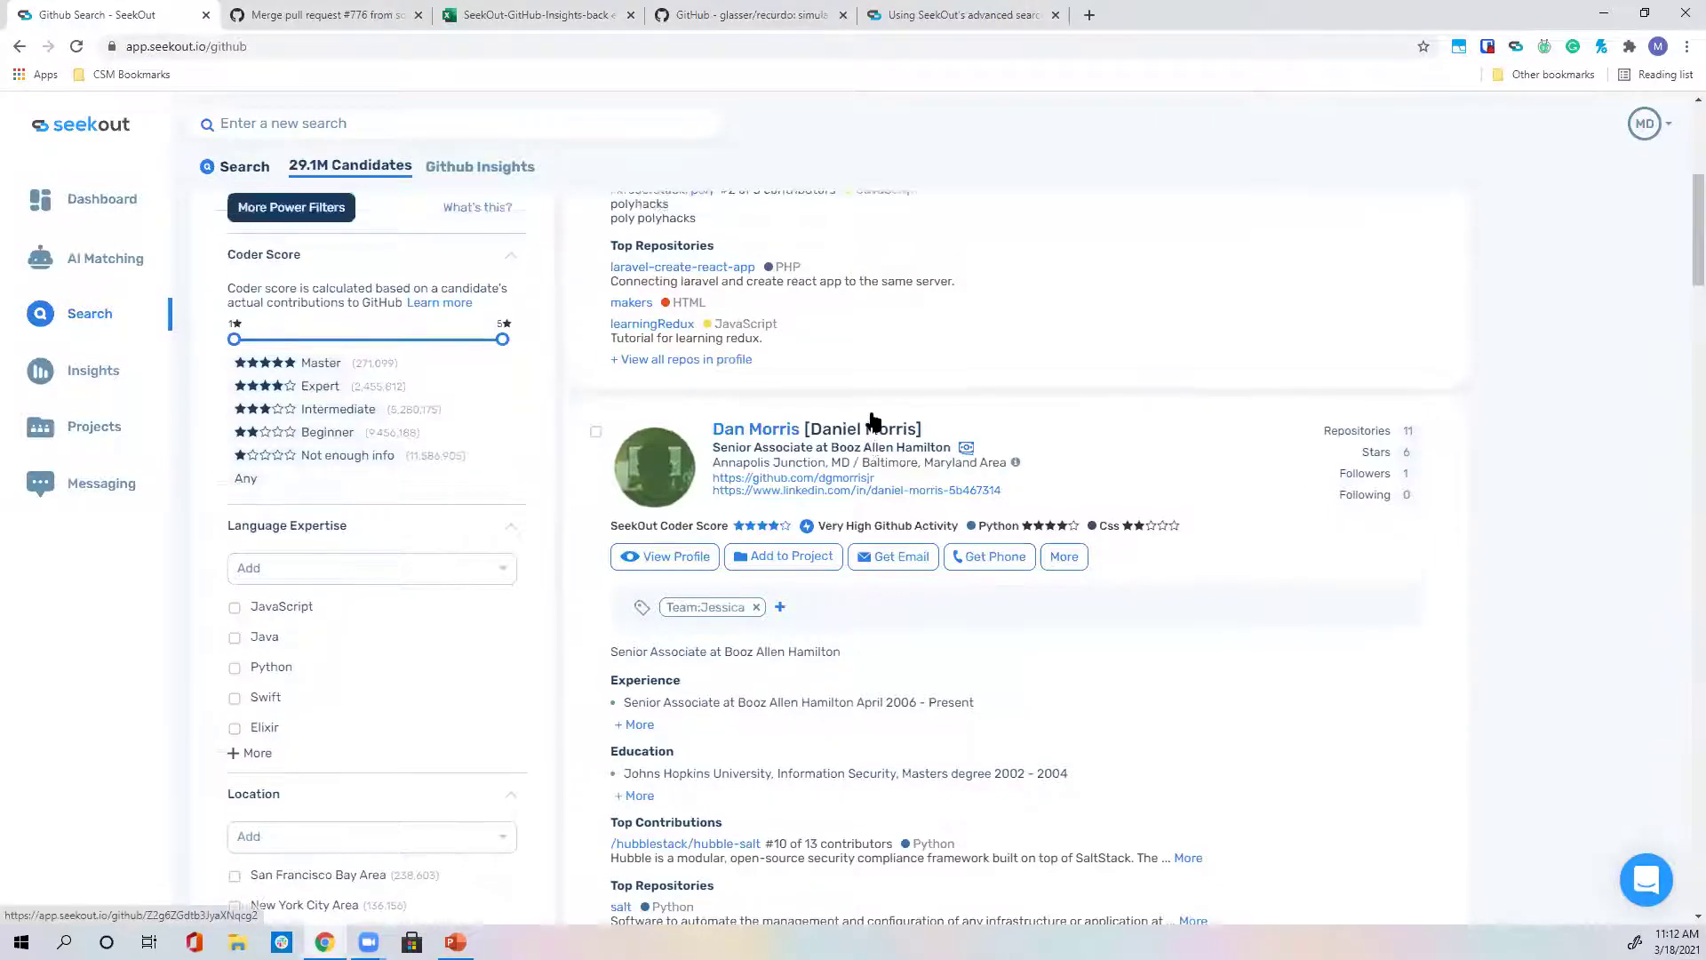
pyautogui.scroll(1, 871, 419)
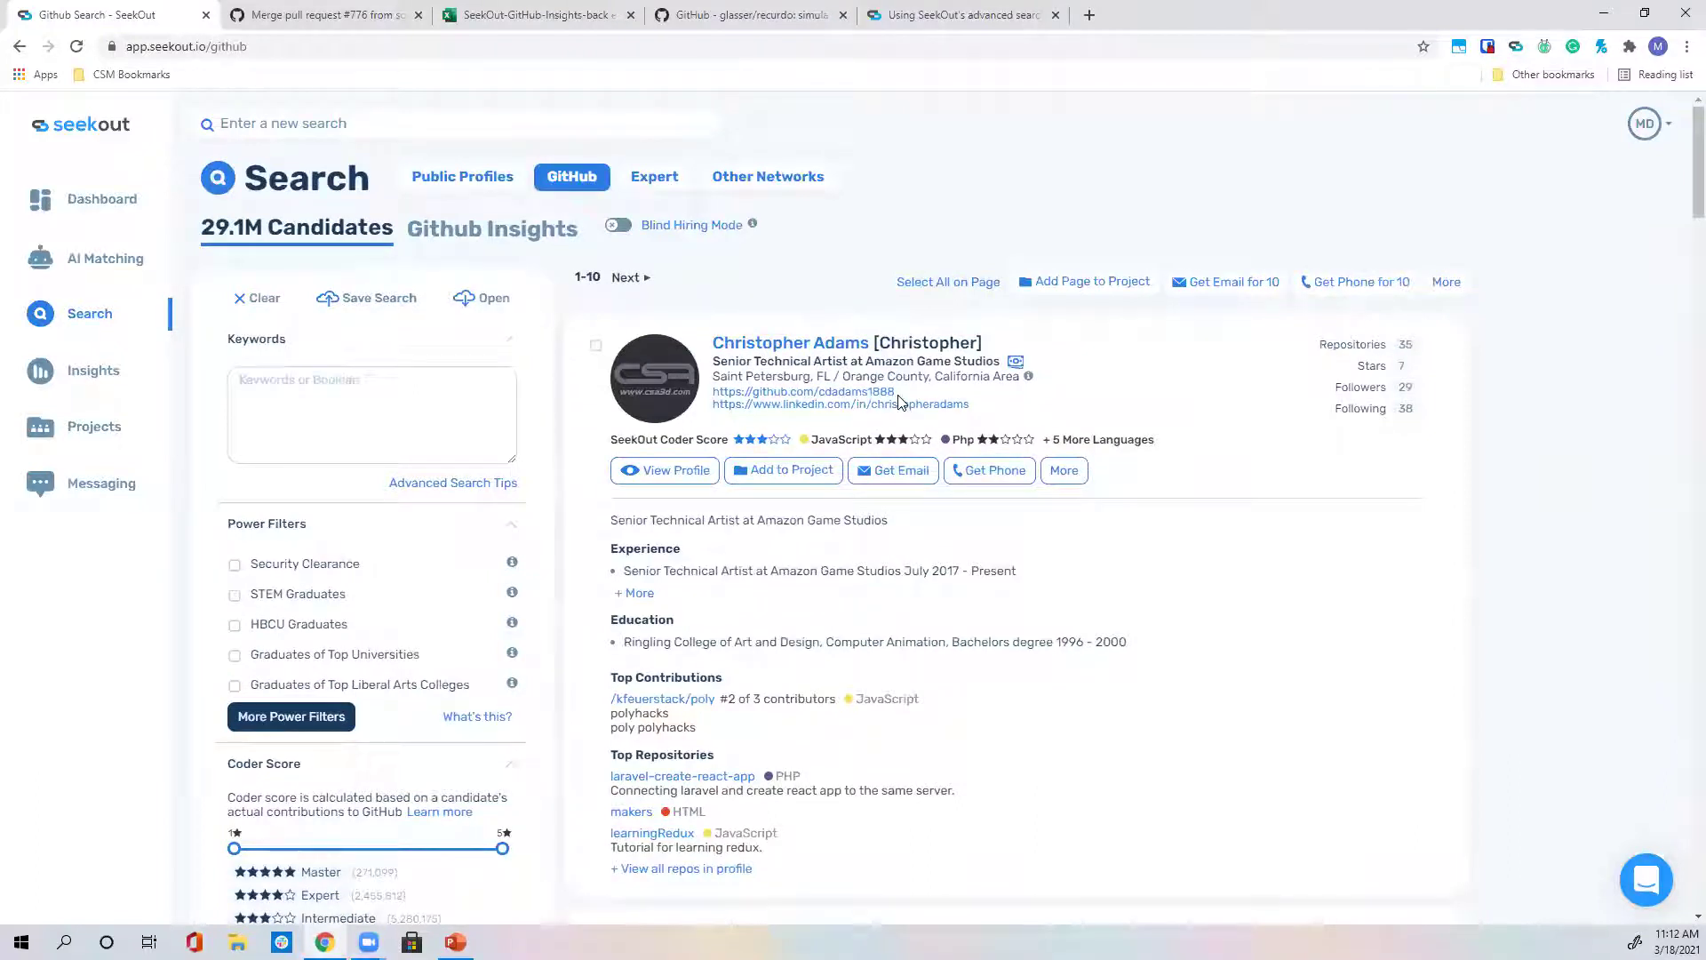
pyautogui.scroll(-8, 587, 528)
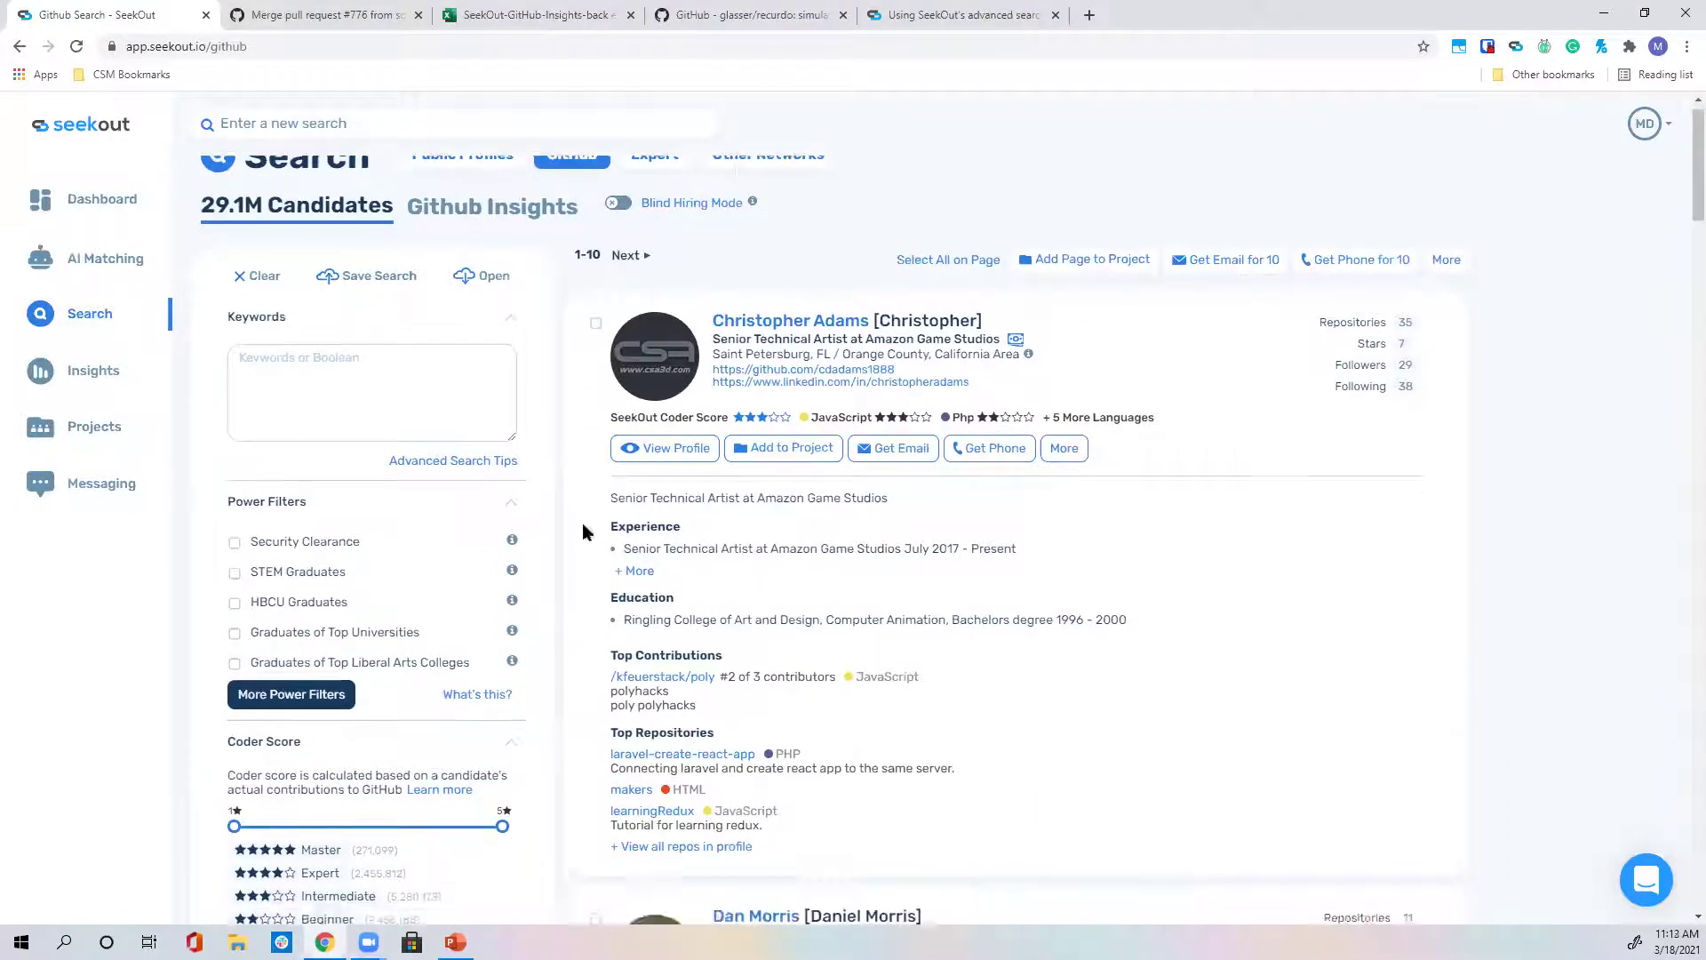
# Expand the Current Title filter with its full title list and filter the GitHub candidates by Android Developer.
pyautogui.scroll(-3, 595, 539)
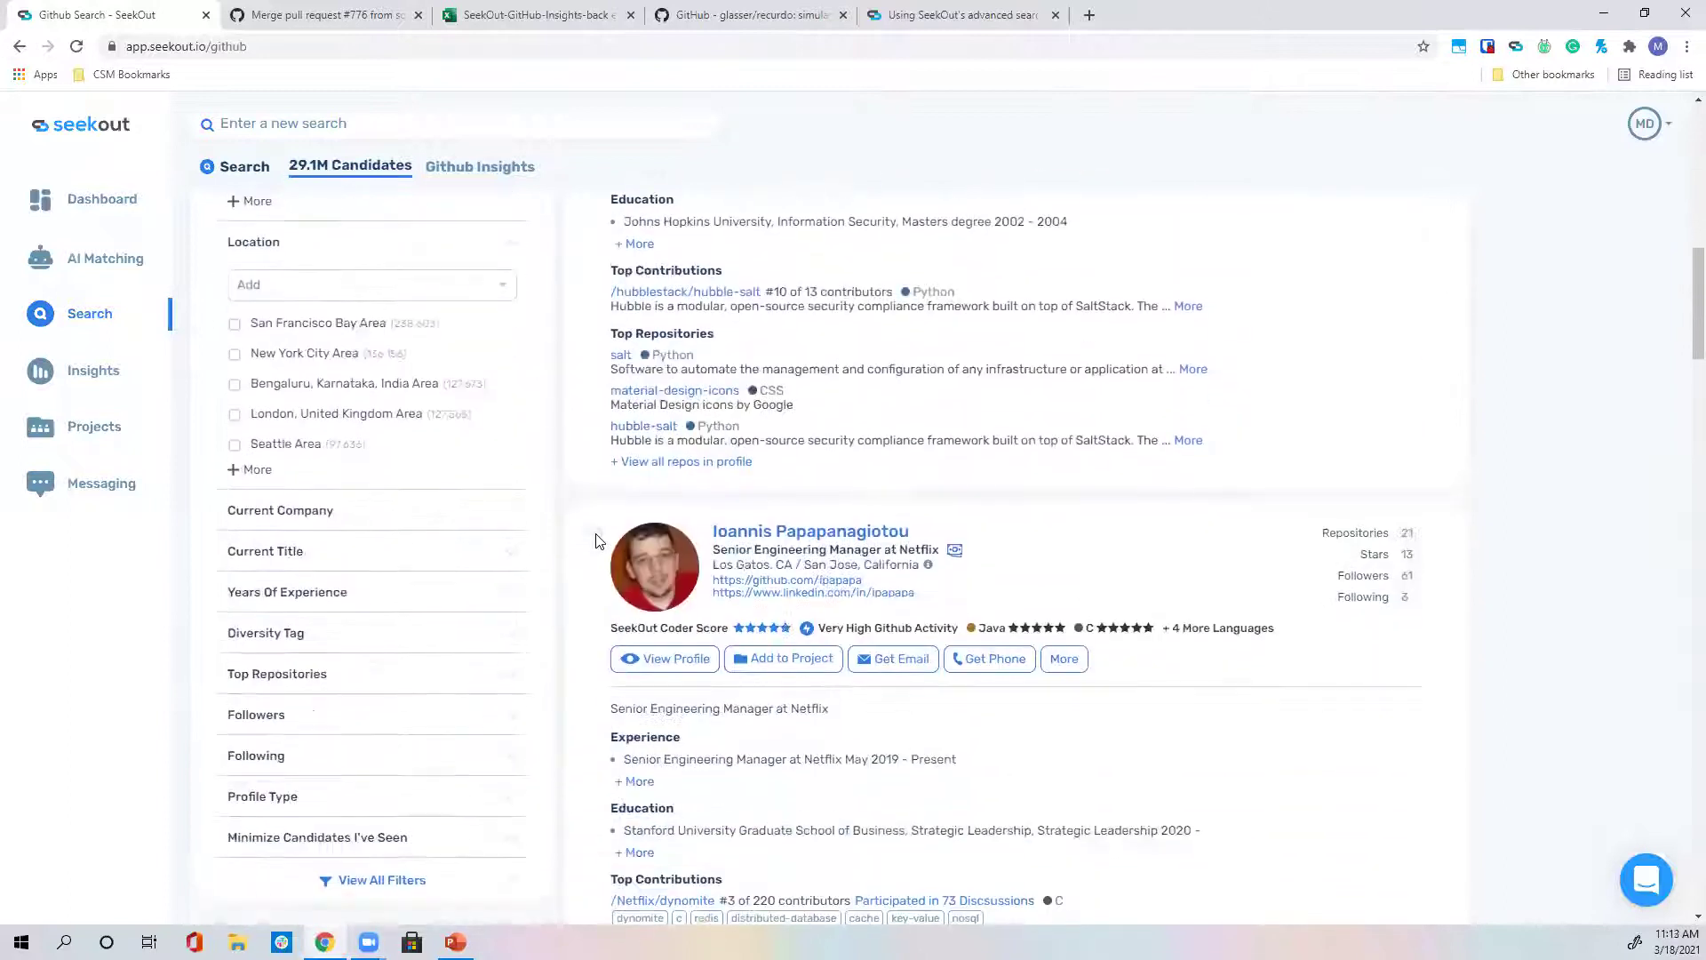
pyautogui.click(514, 546)
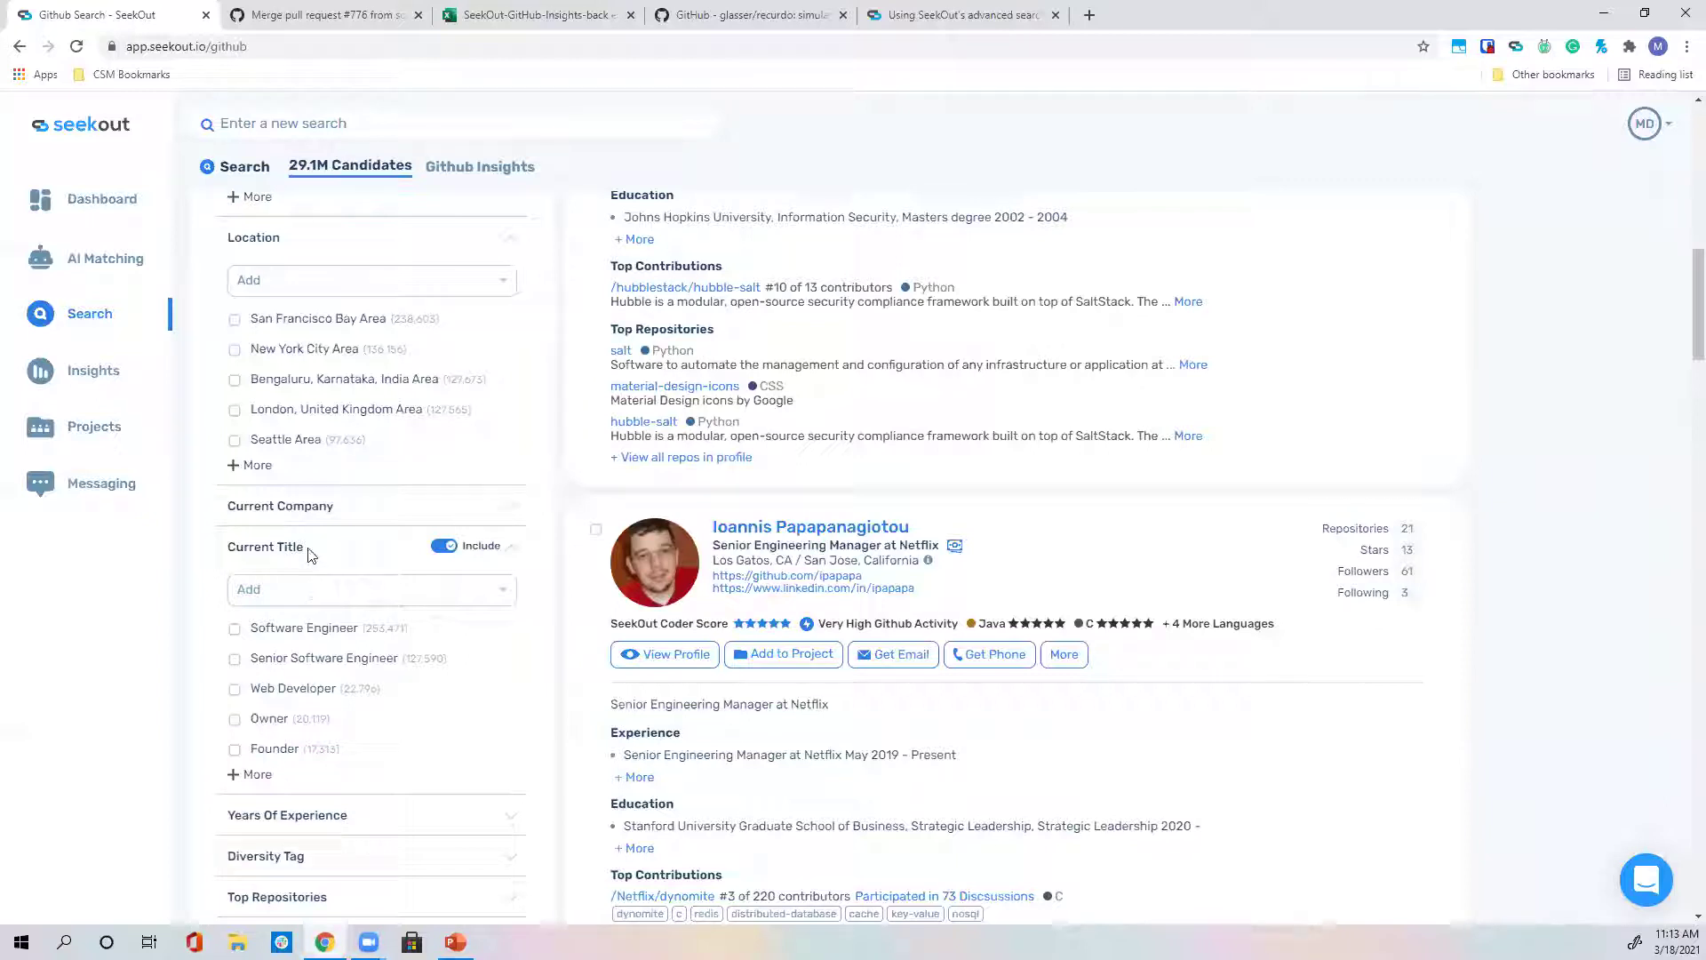
pyautogui.scroll(-1, 309, 548)
pyautogui.click(252, 685)
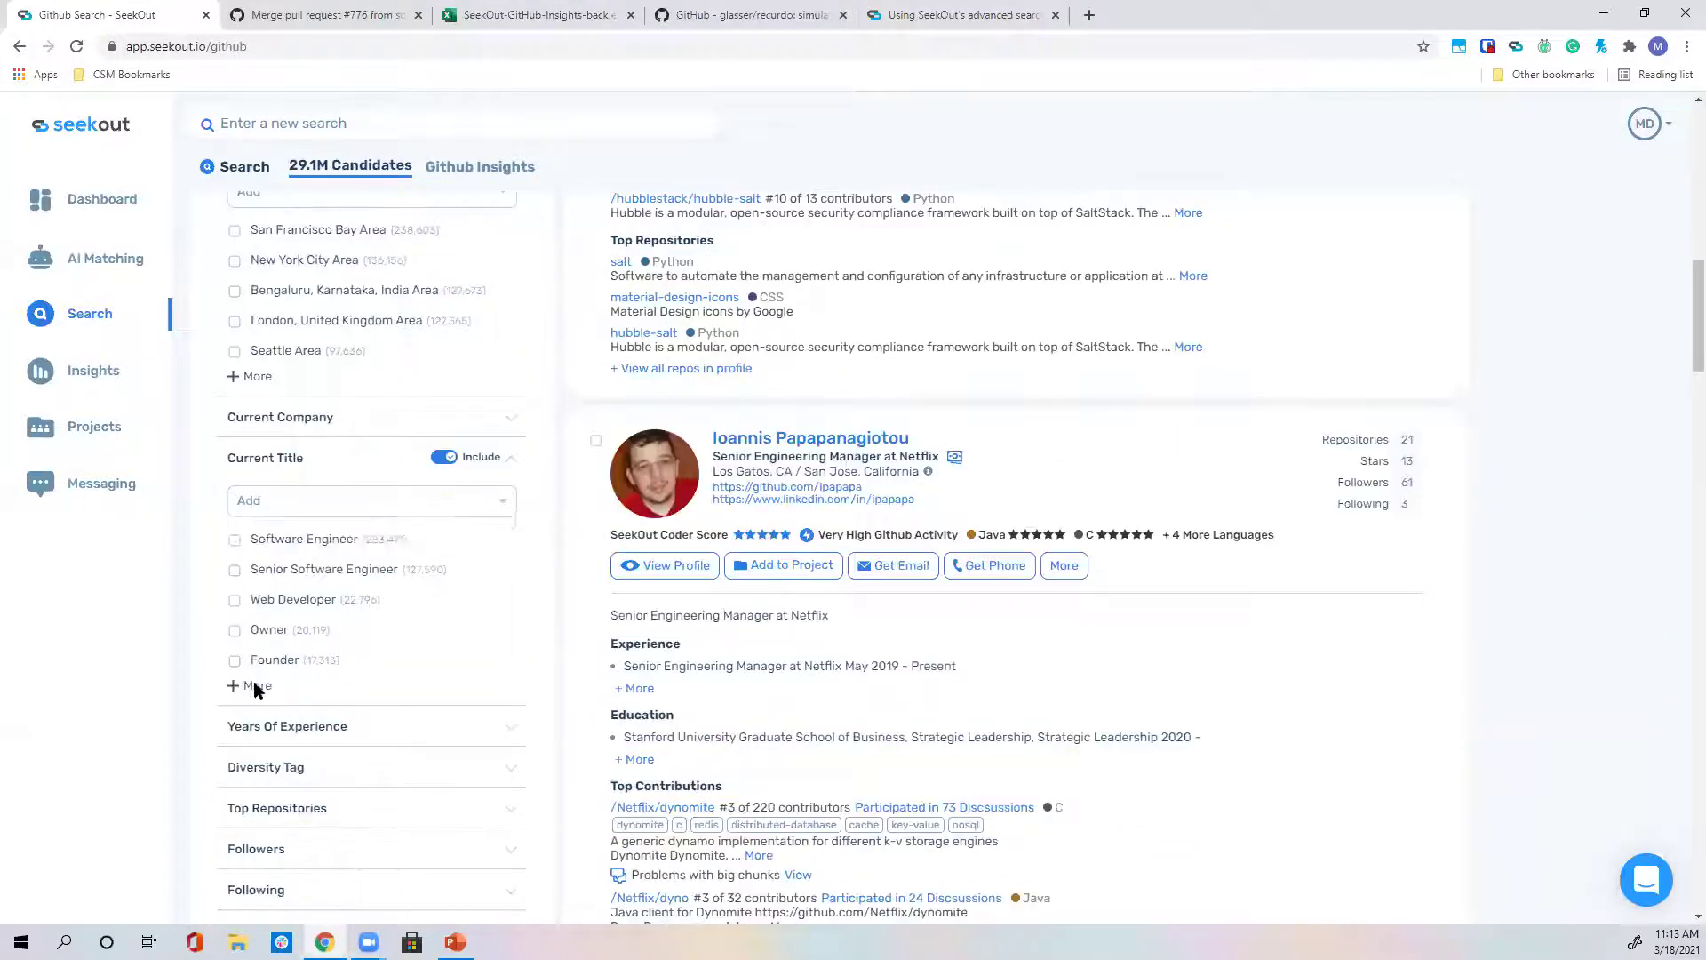
pyautogui.click(298, 502)
pyautogui.write('android')
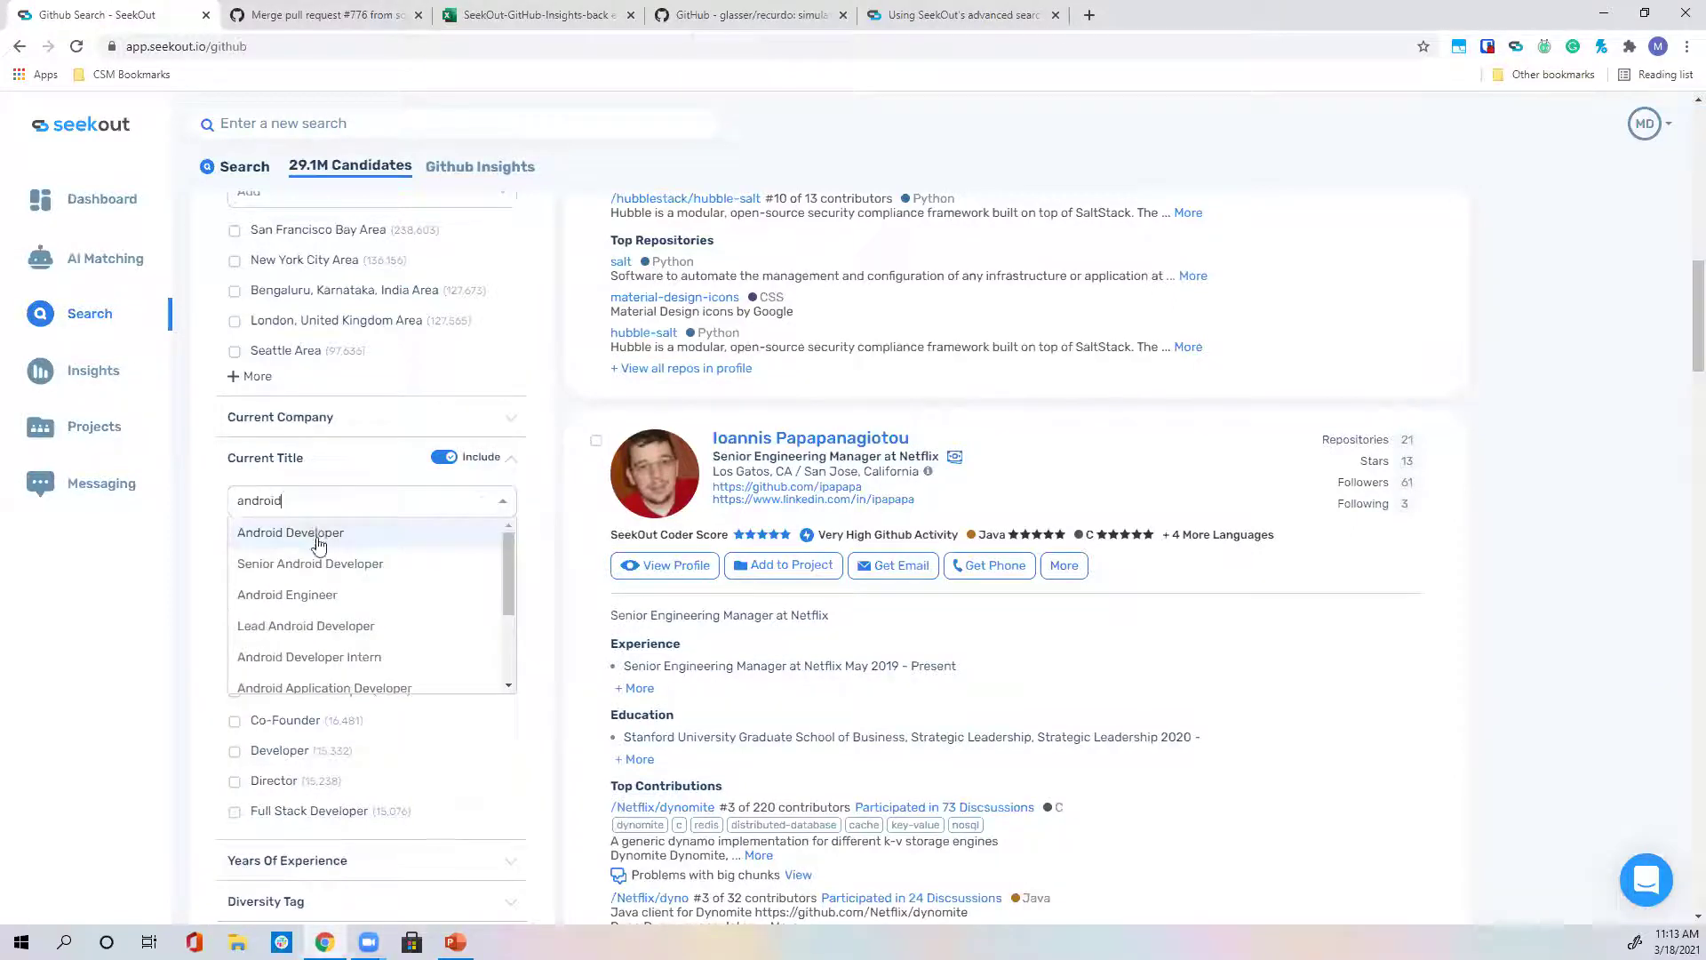
pyautogui.click(316, 532)
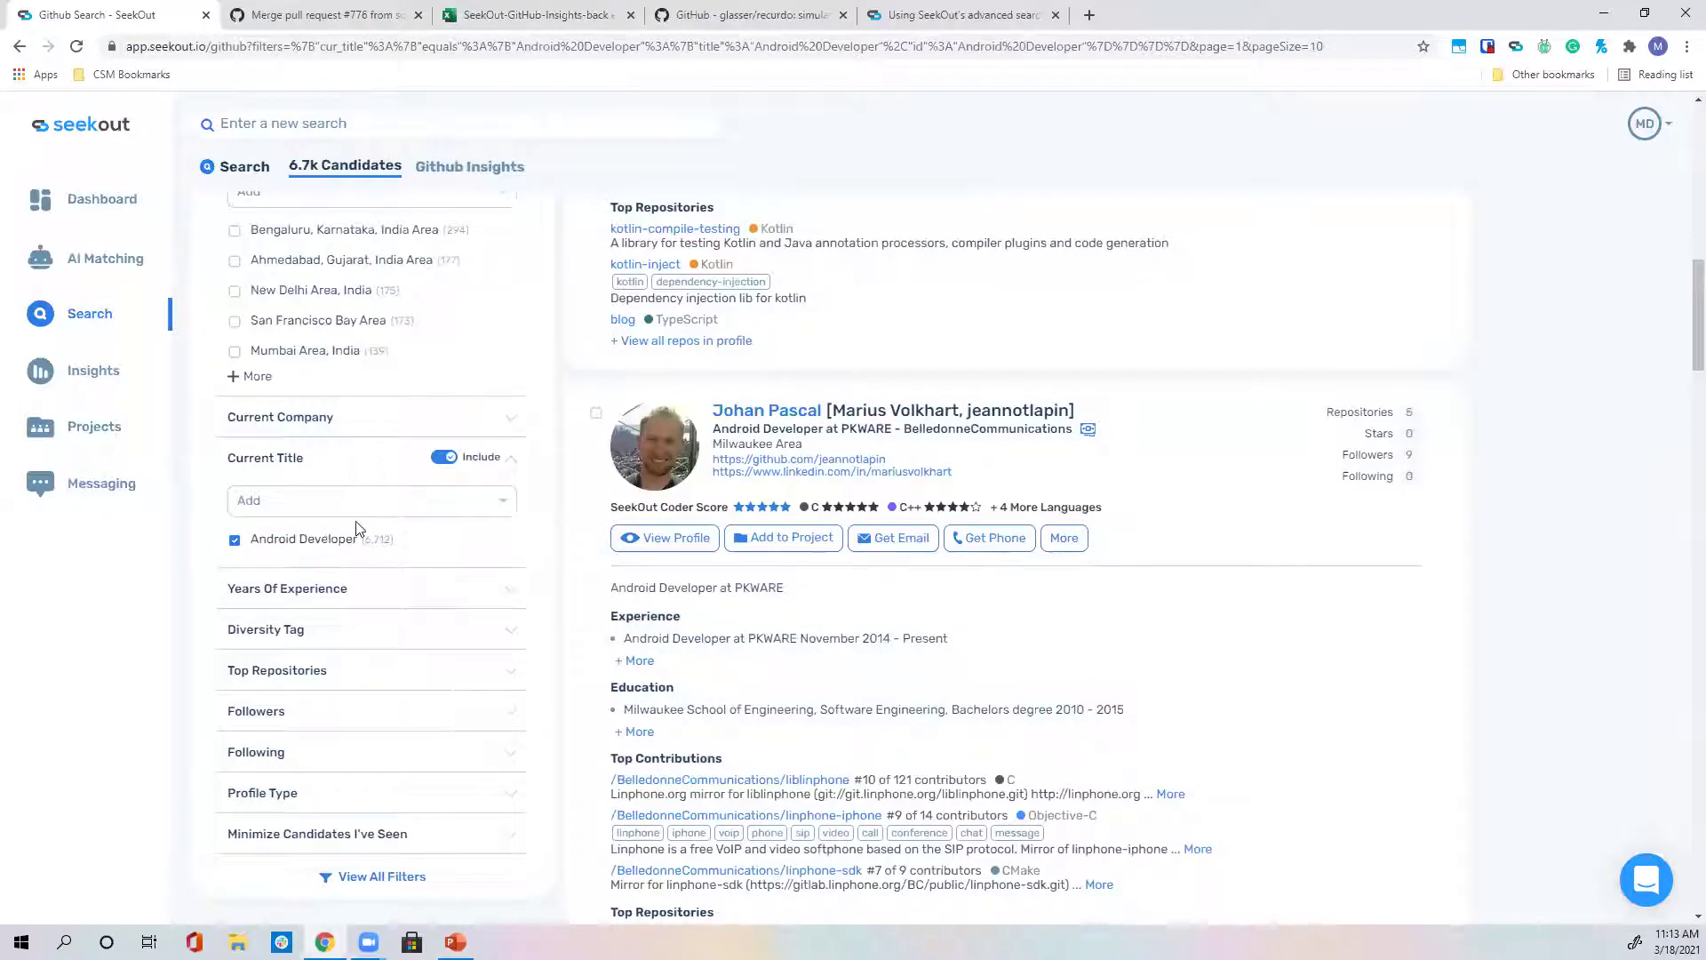
# Remove the Android Developer title from the Current Title filter.
pyautogui.scroll(5, 431, 541)
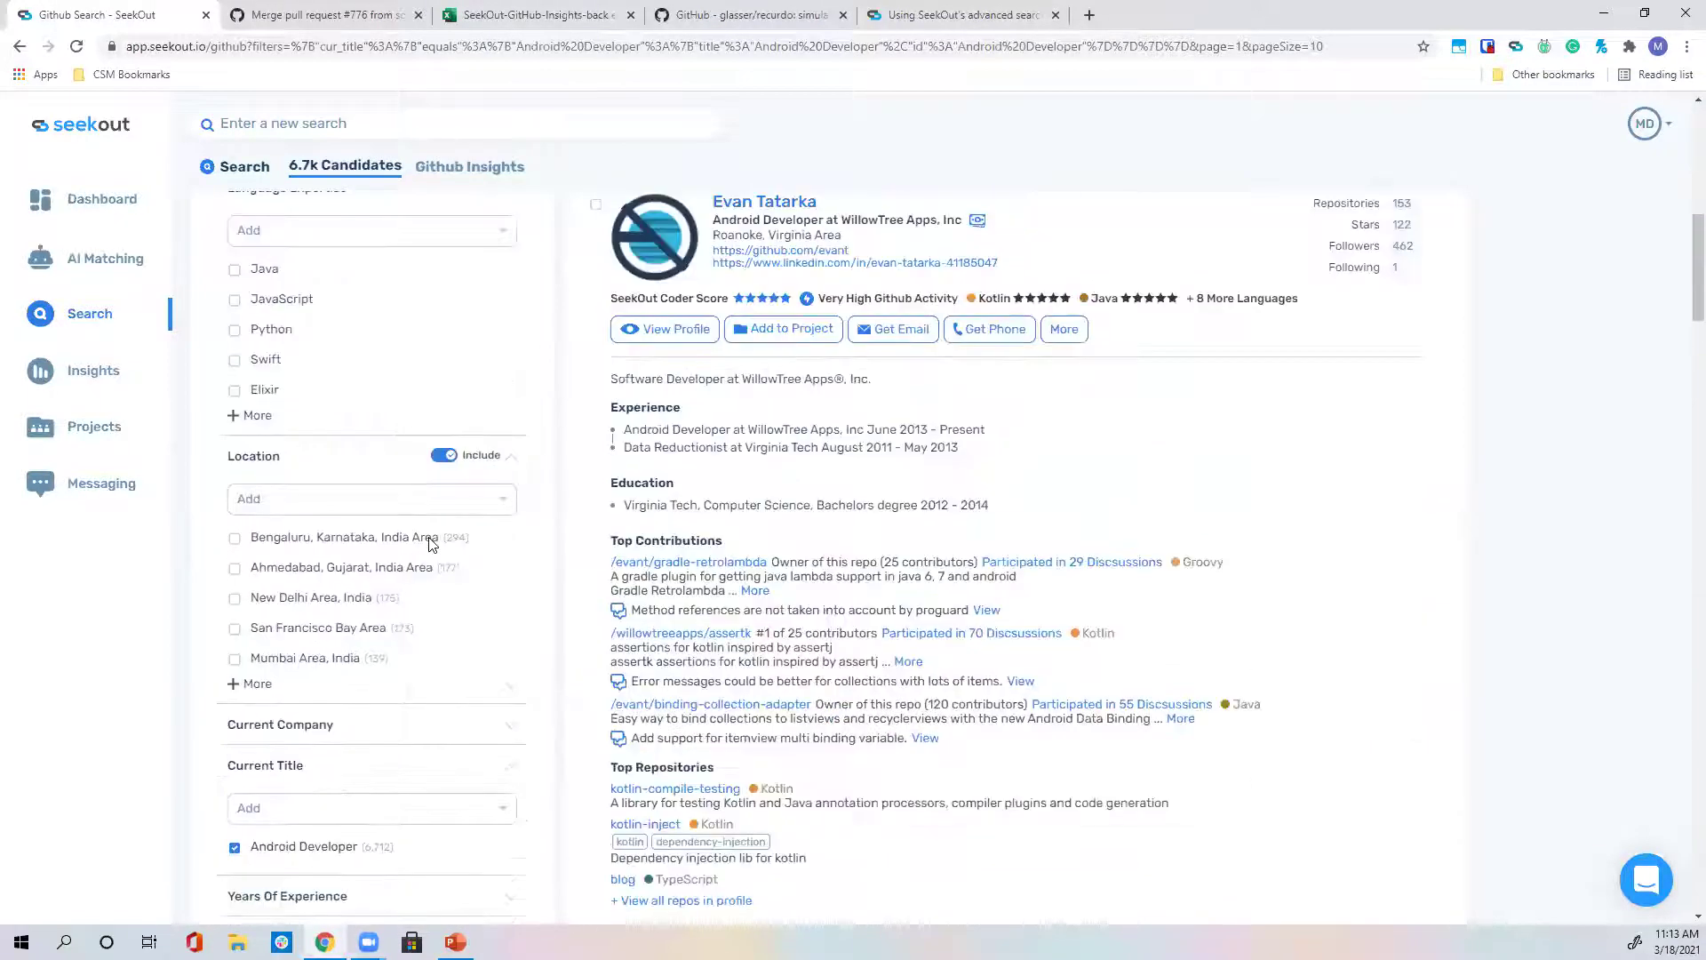
pyautogui.scroll(-2, 469, 711)
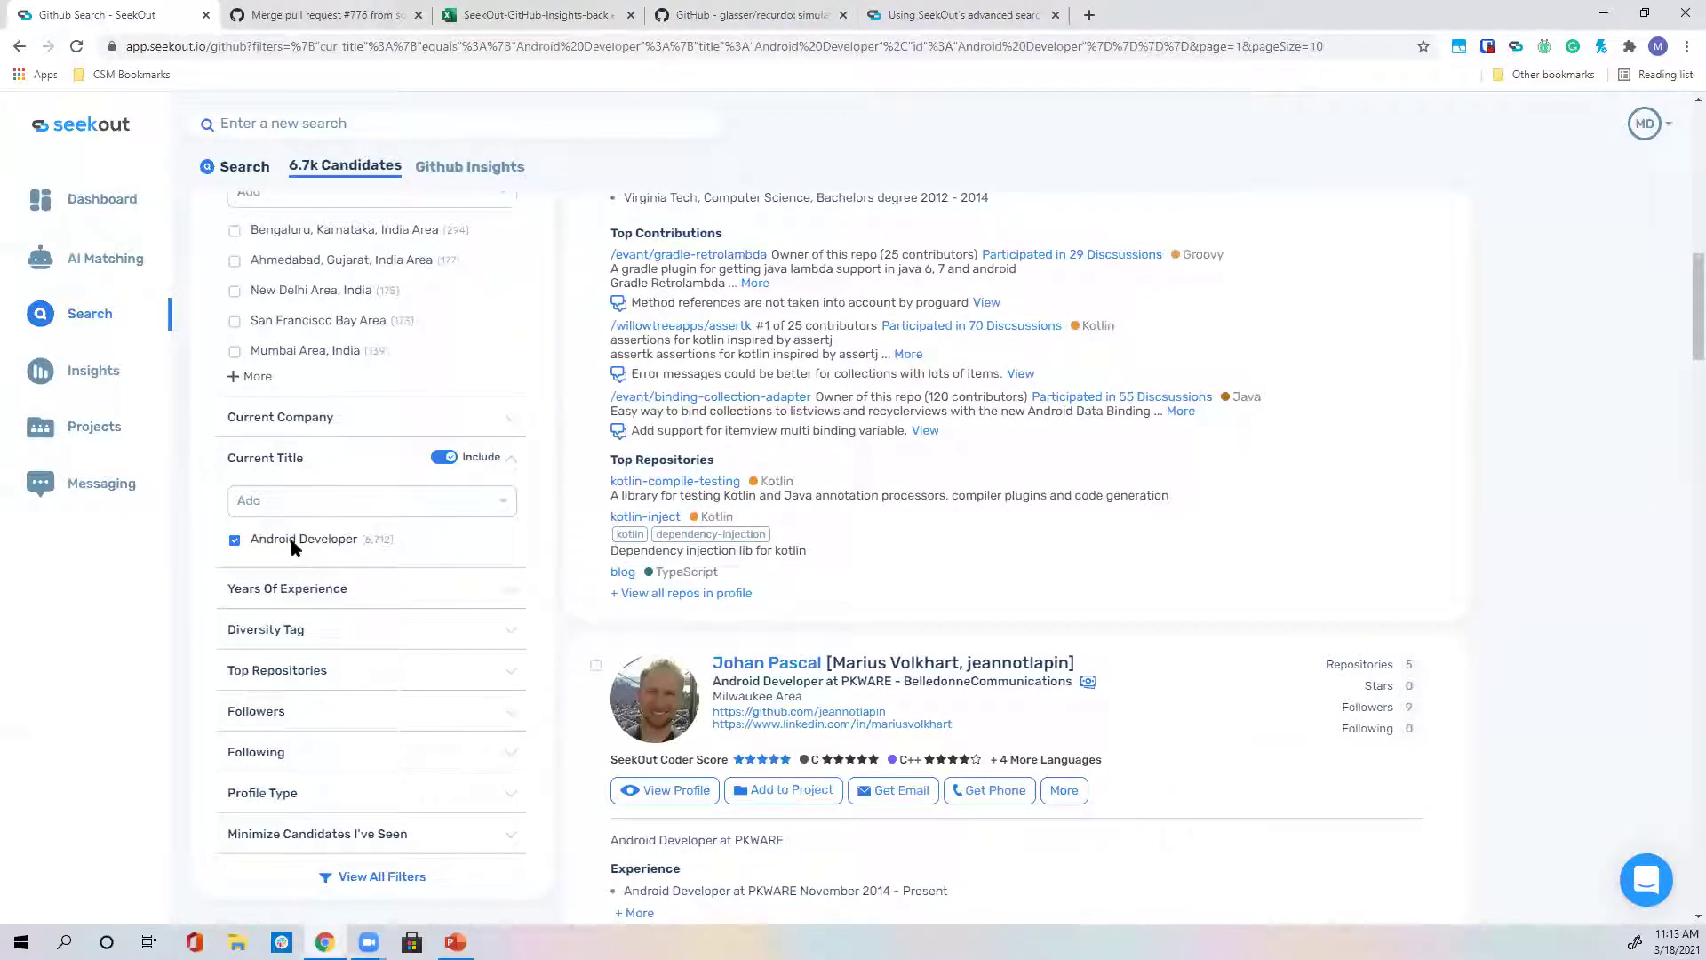
pyautogui.scroll(-2, 835, 653)
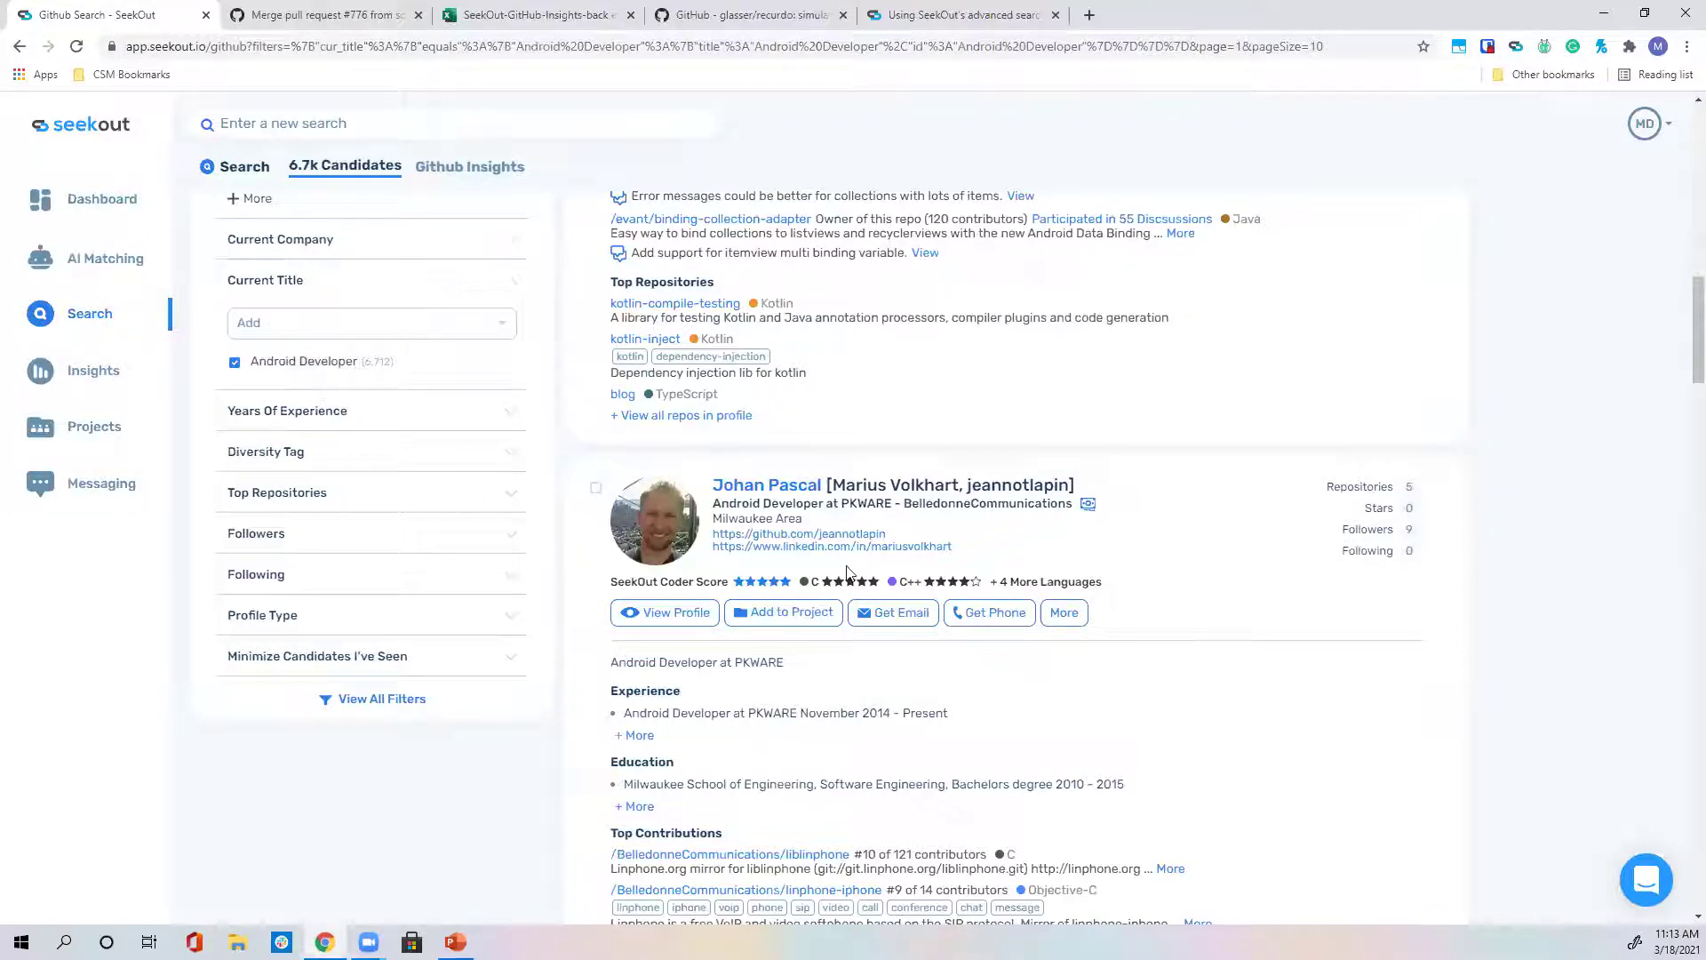
pyautogui.click(238, 362)
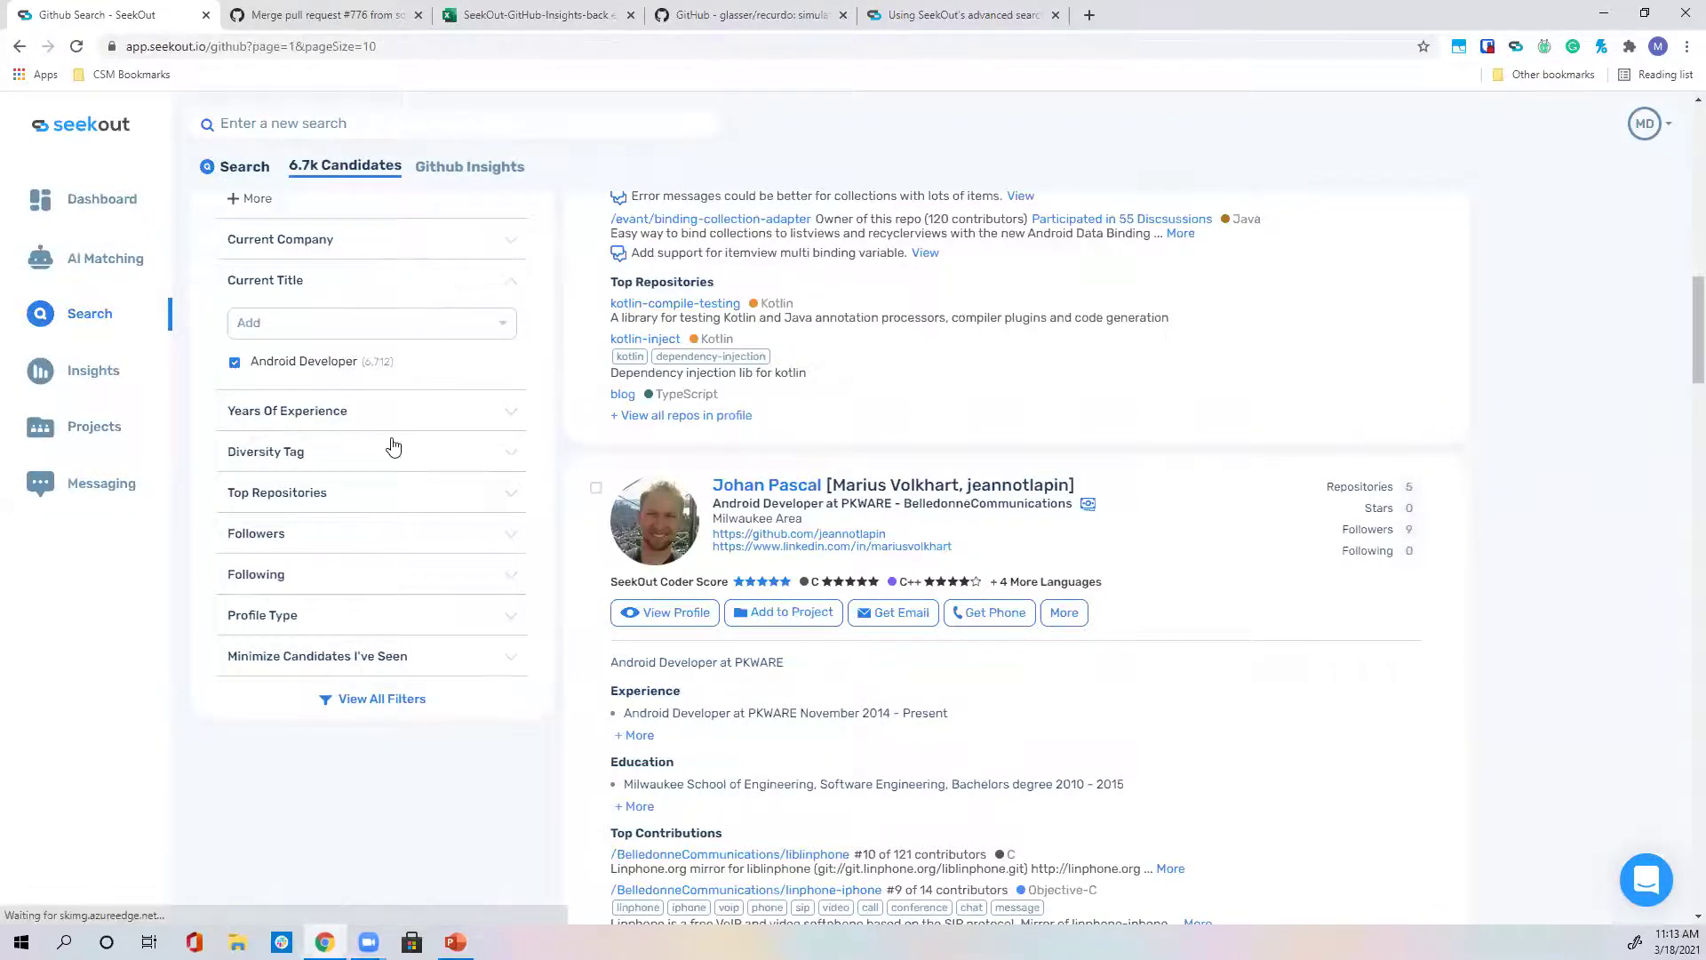
pyautogui.scroll(-4, 392, 799)
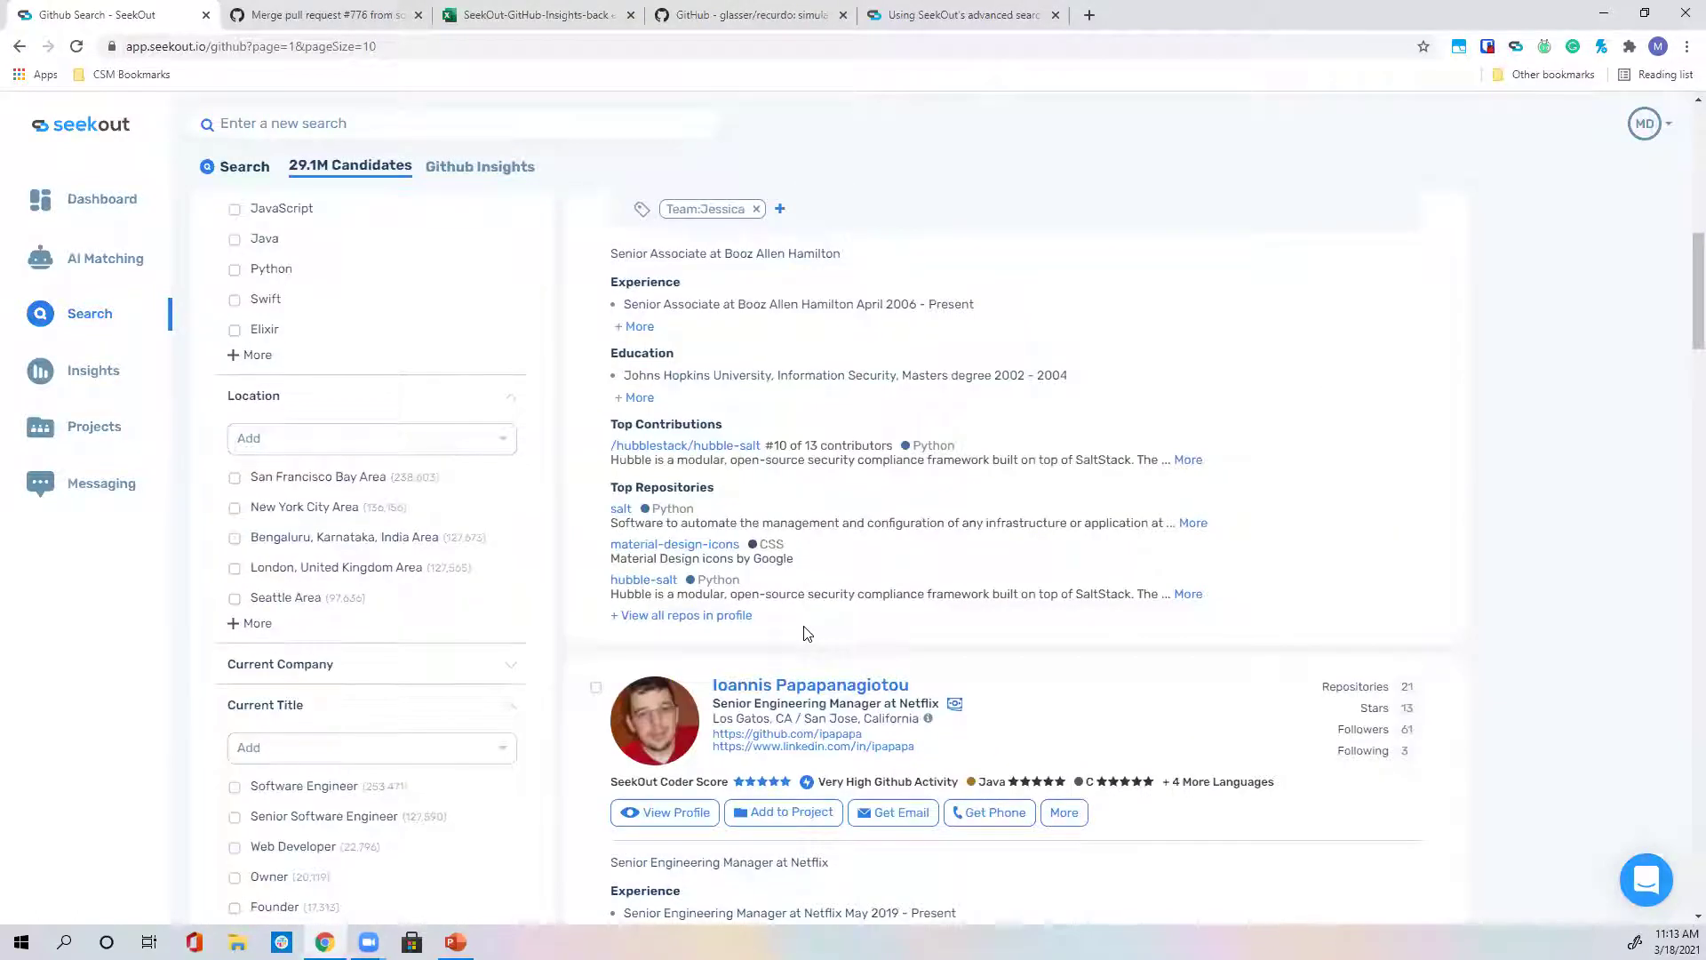
pyautogui.scroll(10, 653, 513)
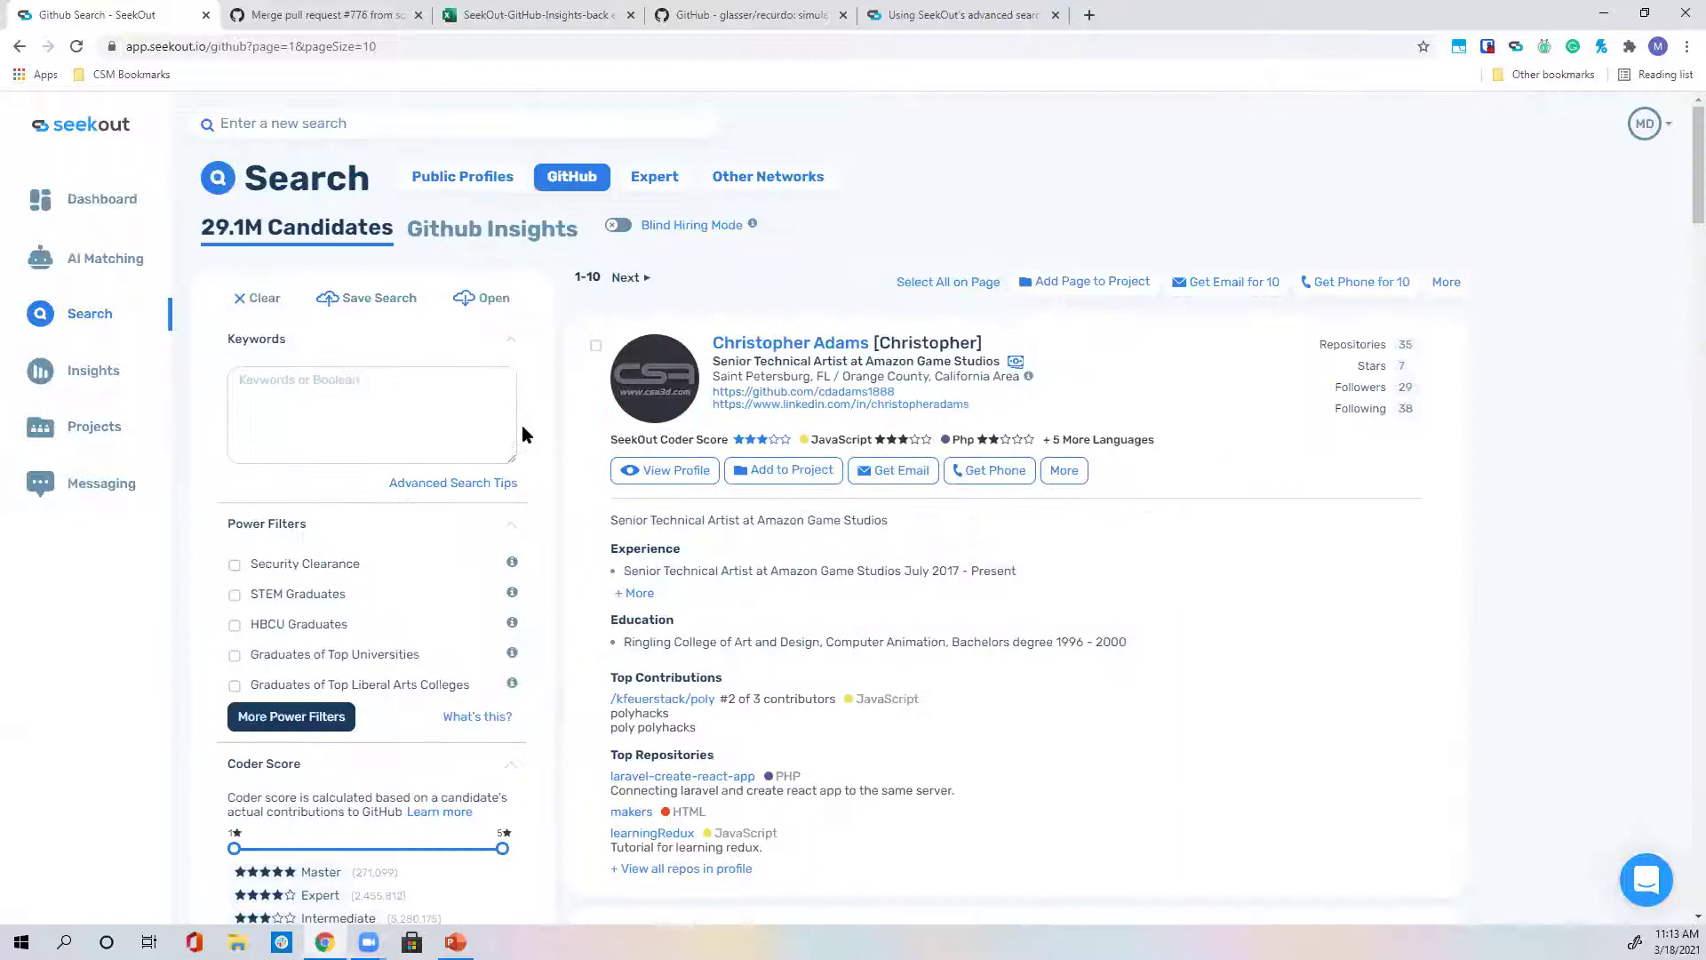
pyautogui.scroll(-10, 460, 387)
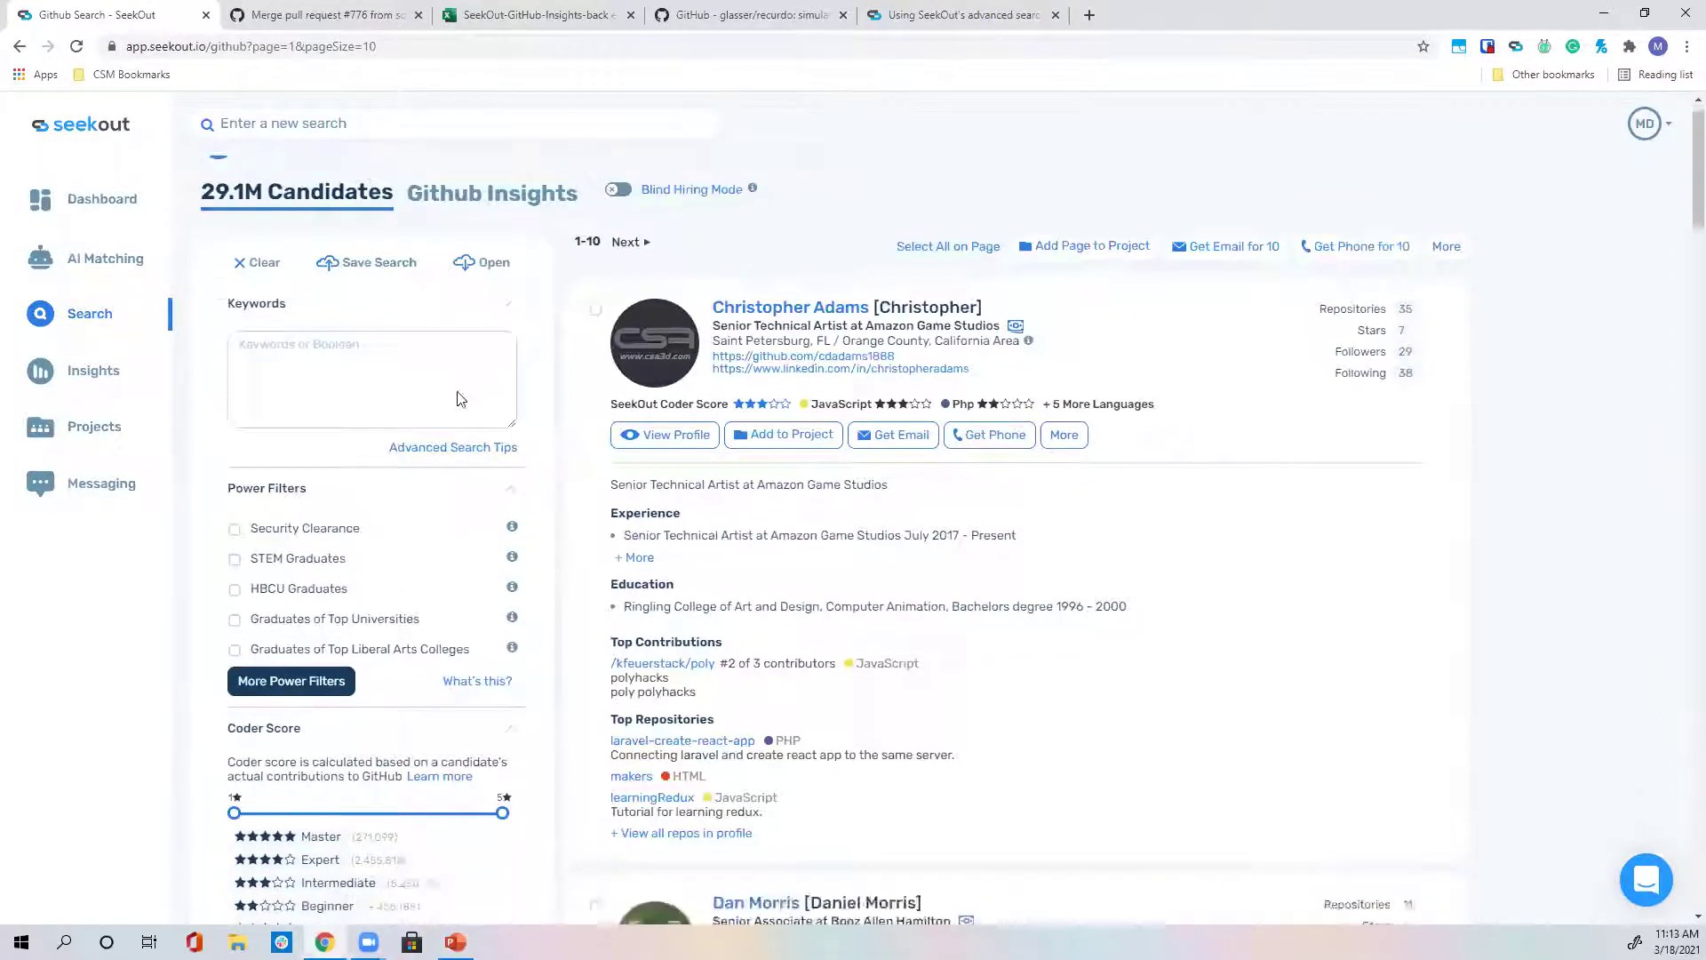
pyautogui.scroll(1, 426, 425)
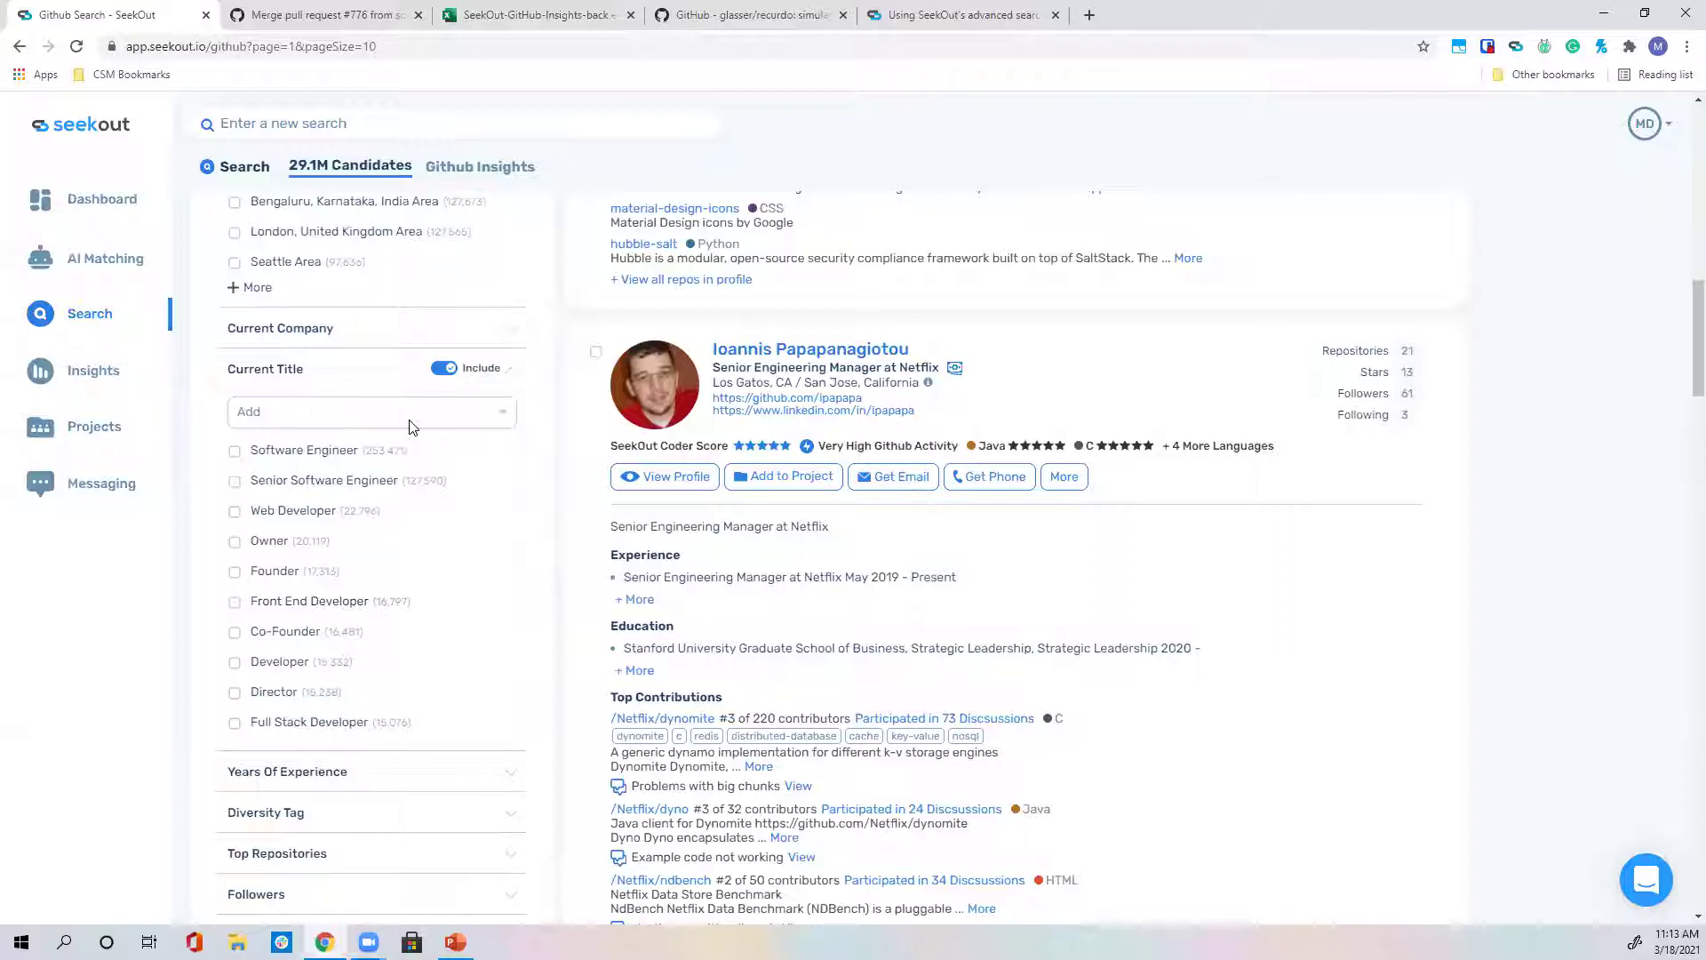
pyautogui.click(410, 419)
pyautogui.write('android')
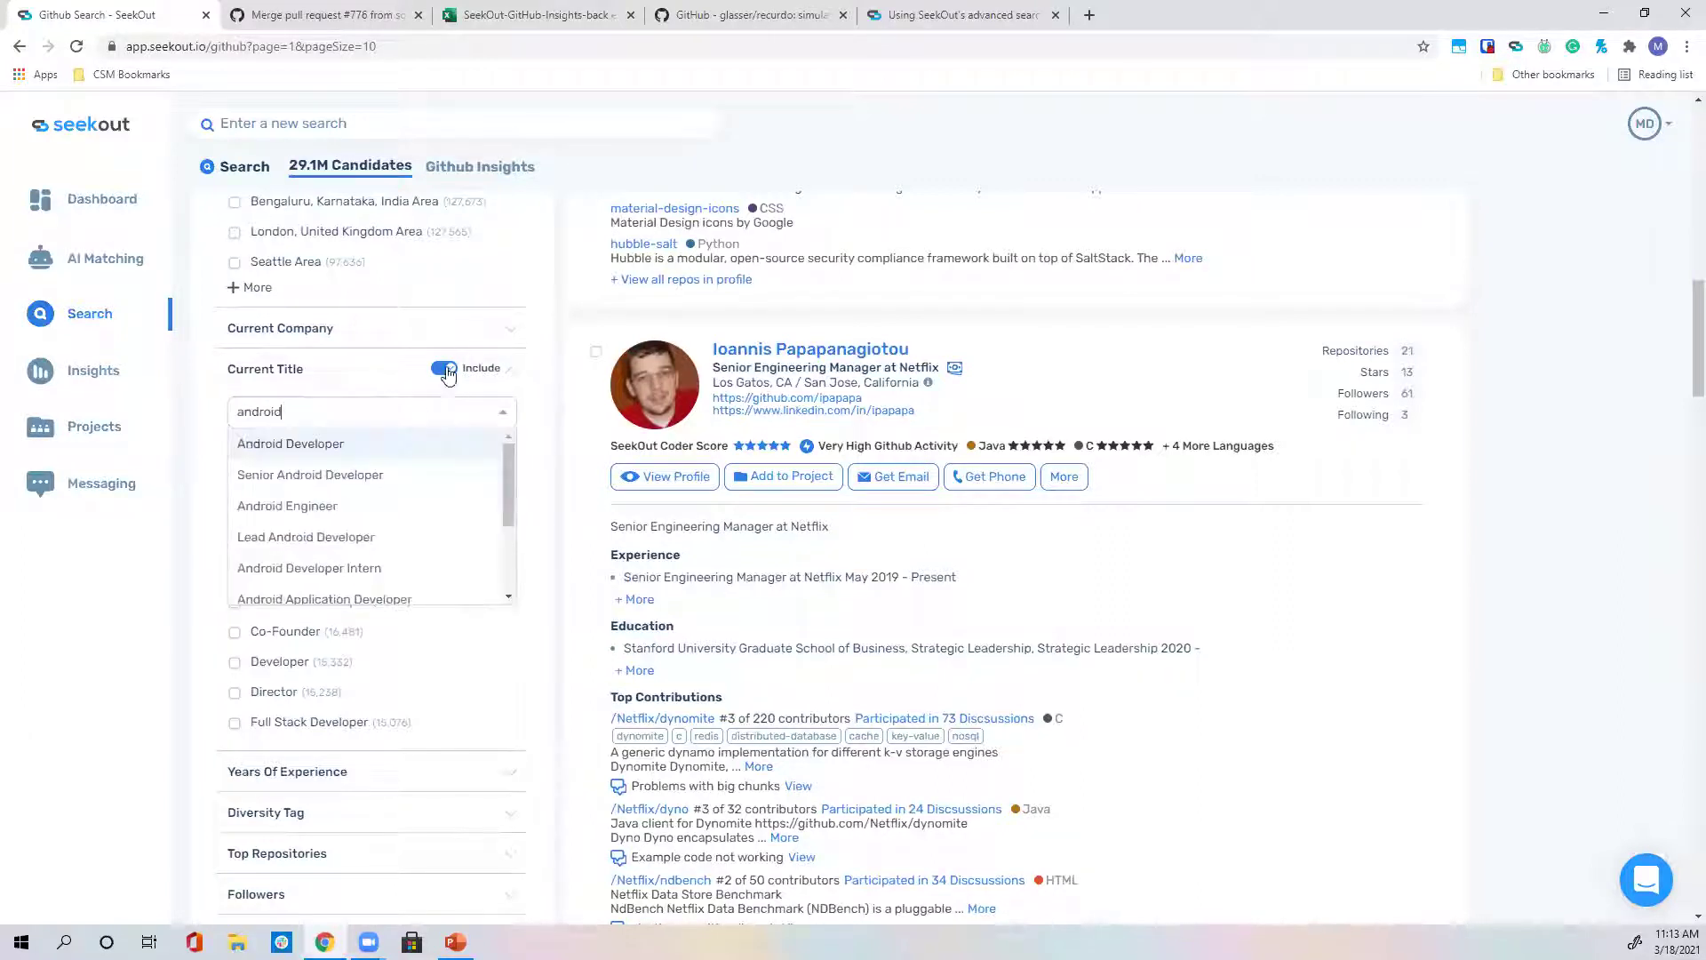
pyautogui.press('BackSpace')
pyautogui.press('BackSpace')
pyautogui.press('BackSpace')
pyautogui.press('BackSpace')
pyautogui.press('BackSpace')
pyautogui.press('BackSpace')
pyautogui.press('BackSpace')
# Add Manager to the Current Title filter and switch that filter from Include to Exclude.
pyautogui.write('manager')
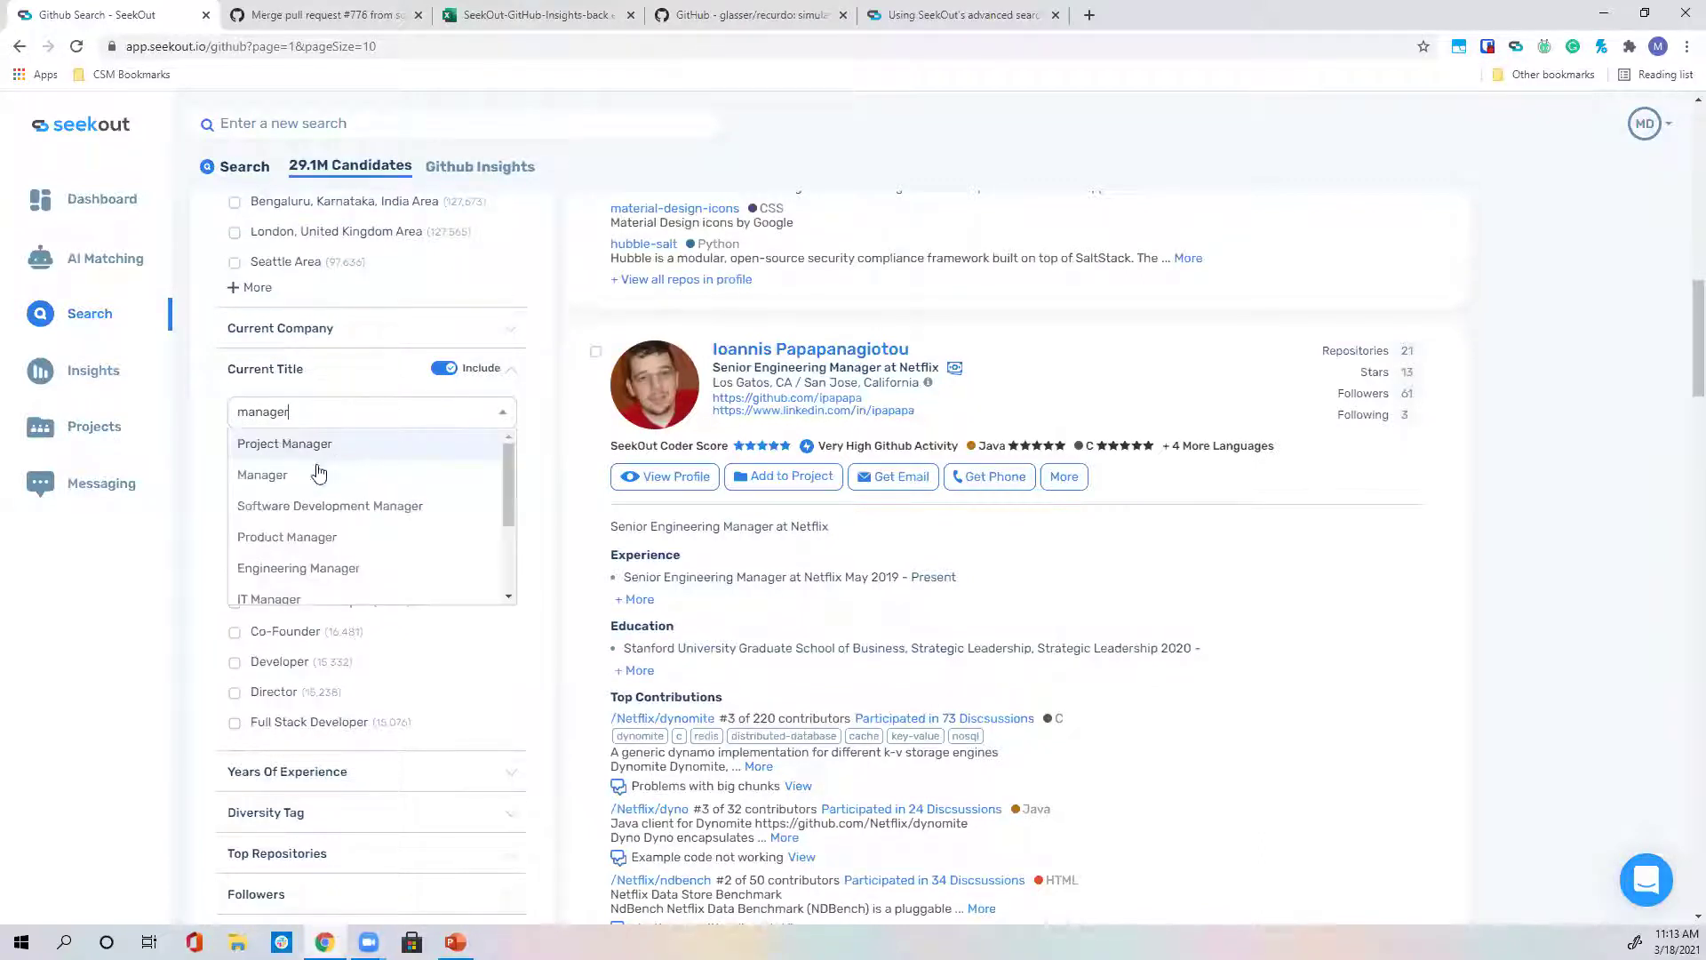
pyautogui.click(318, 472)
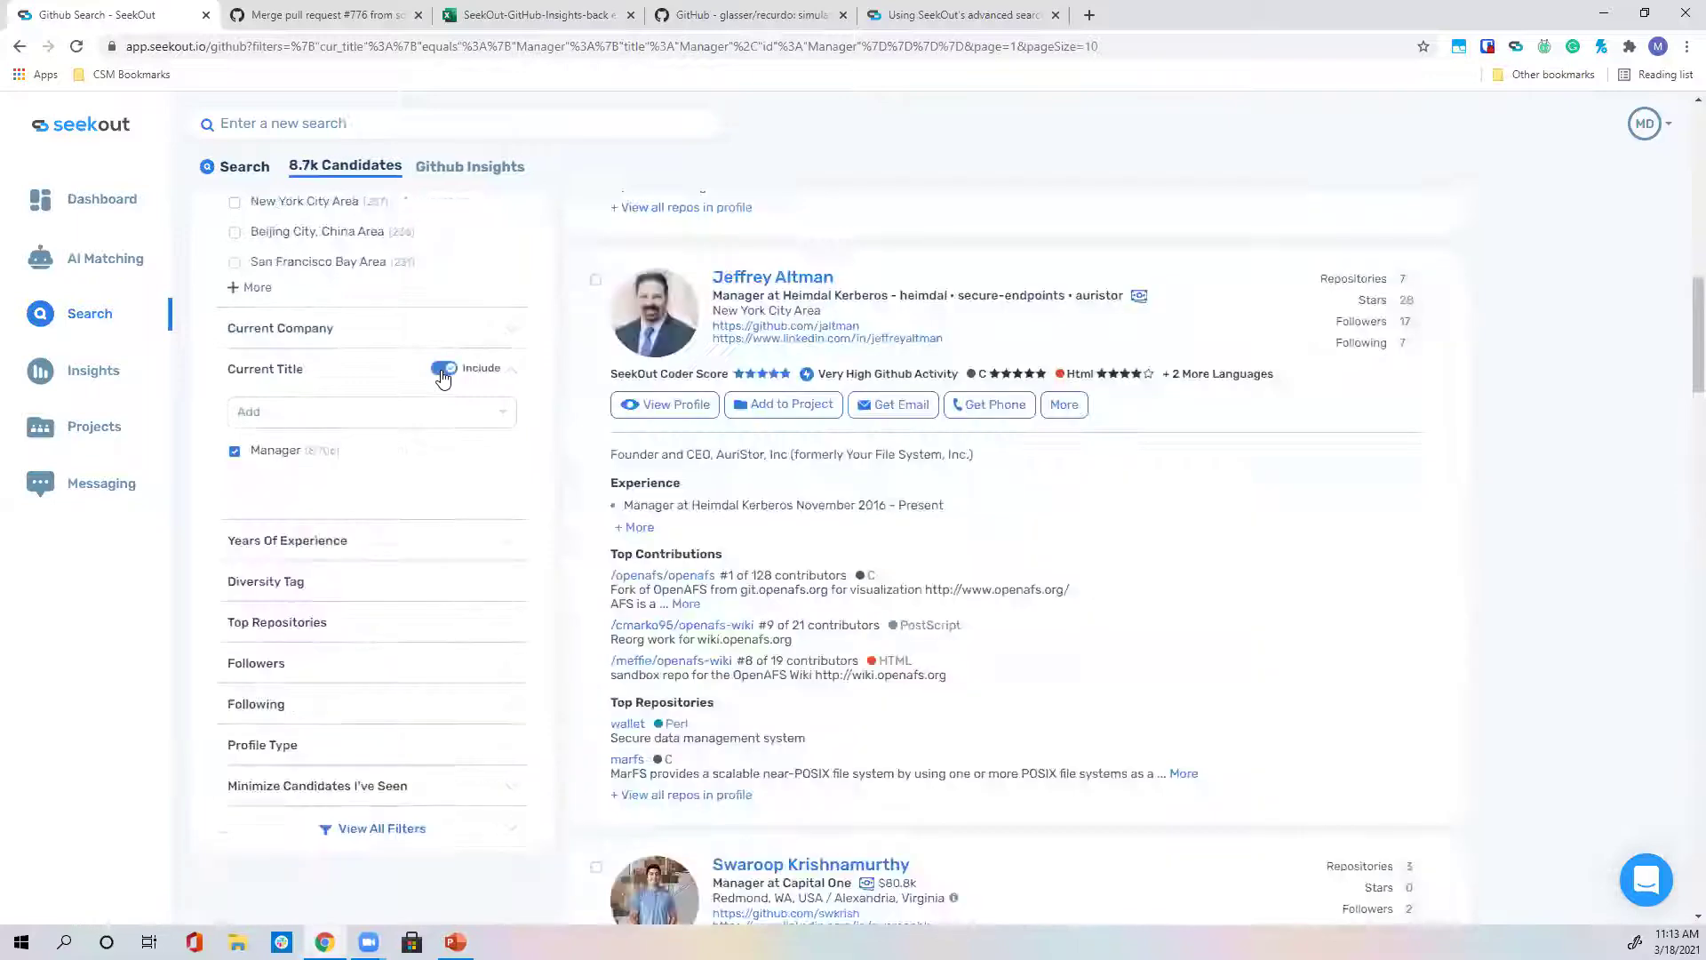
pyautogui.click(442, 377)
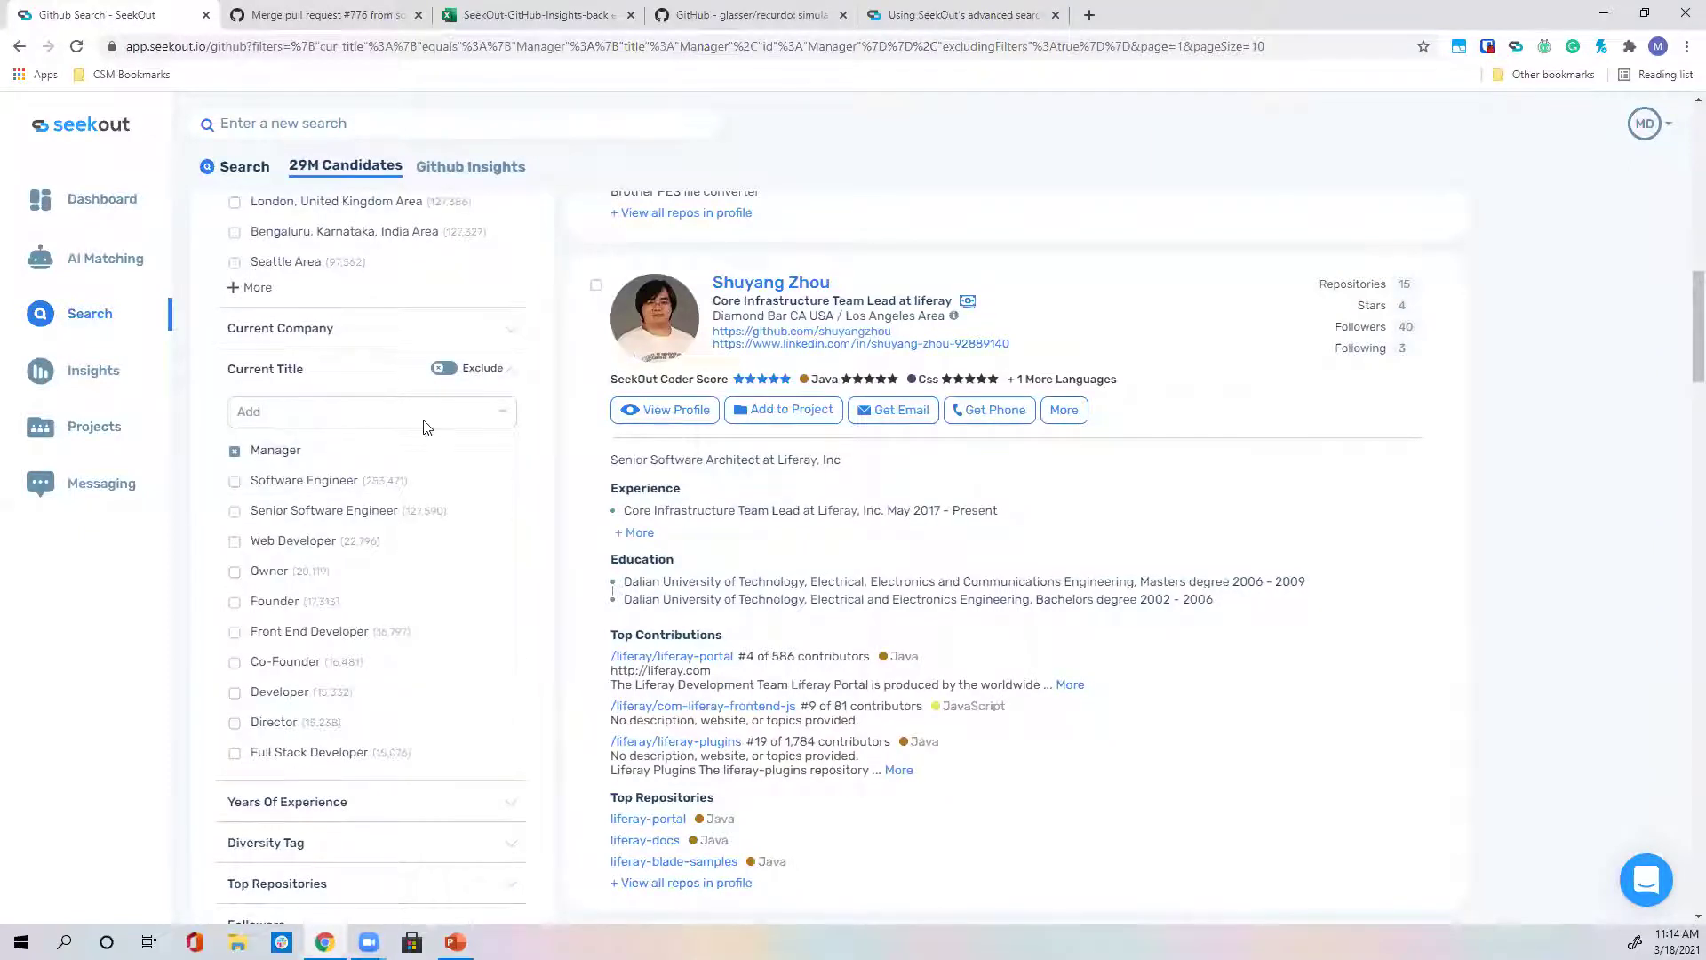
# Remove the excluded Manager title from the Current Title filter.
pyautogui.scroll(5, 422, 429)
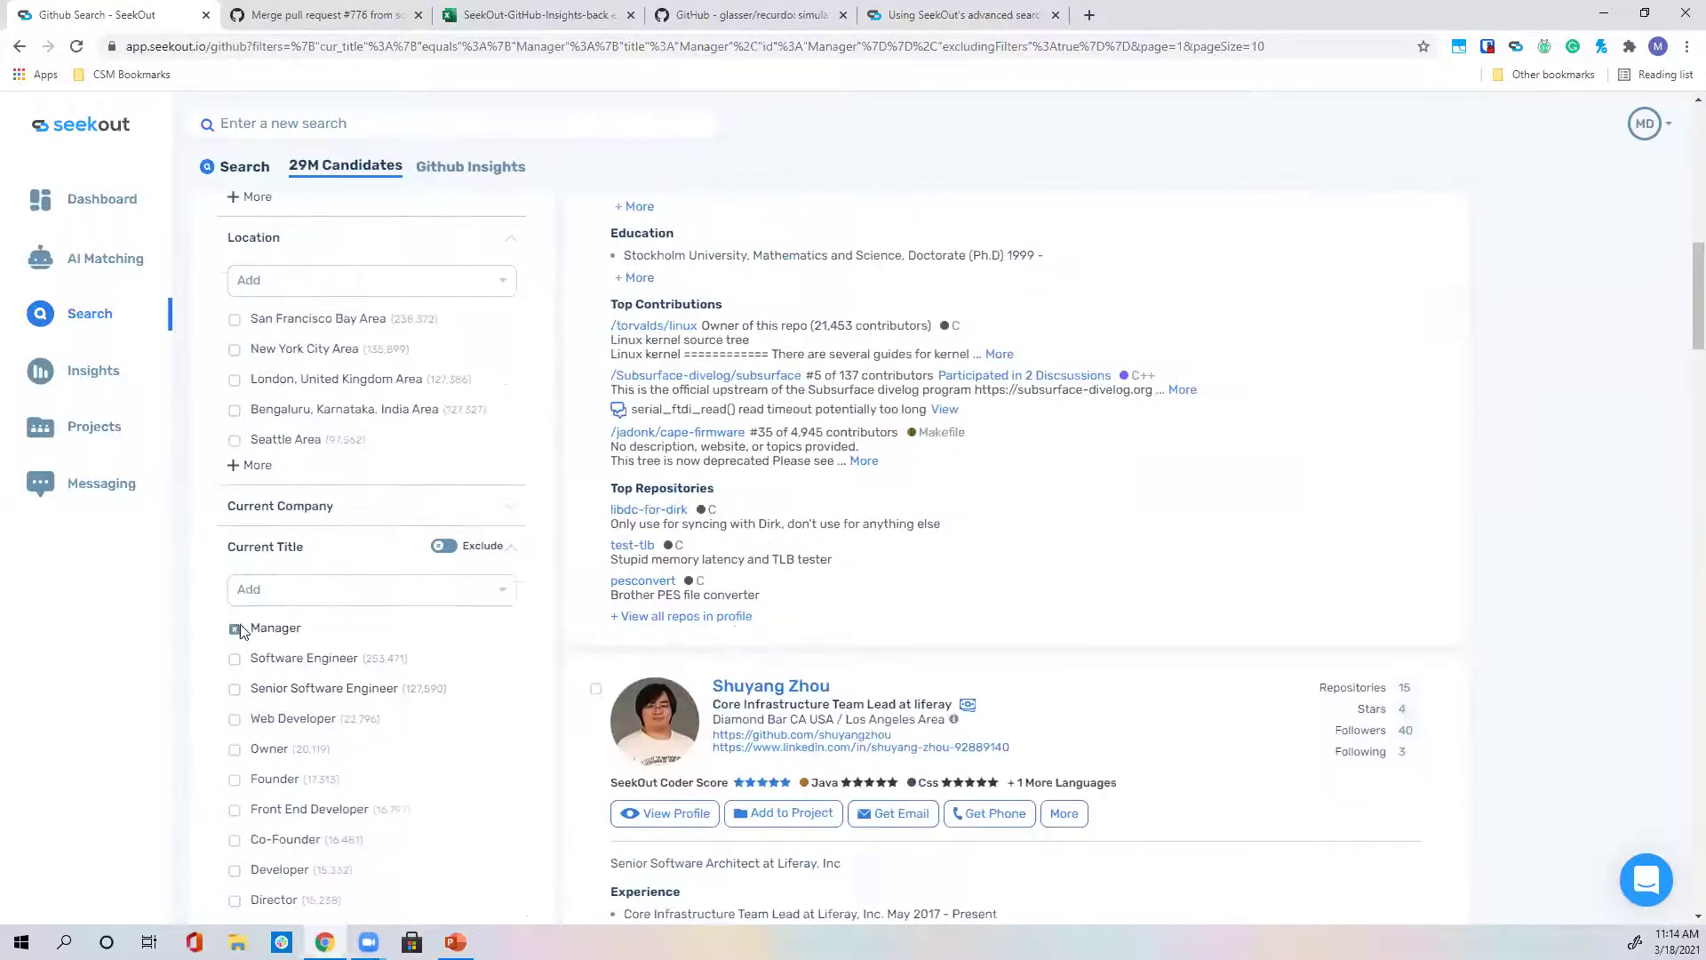
pyautogui.click(237, 629)
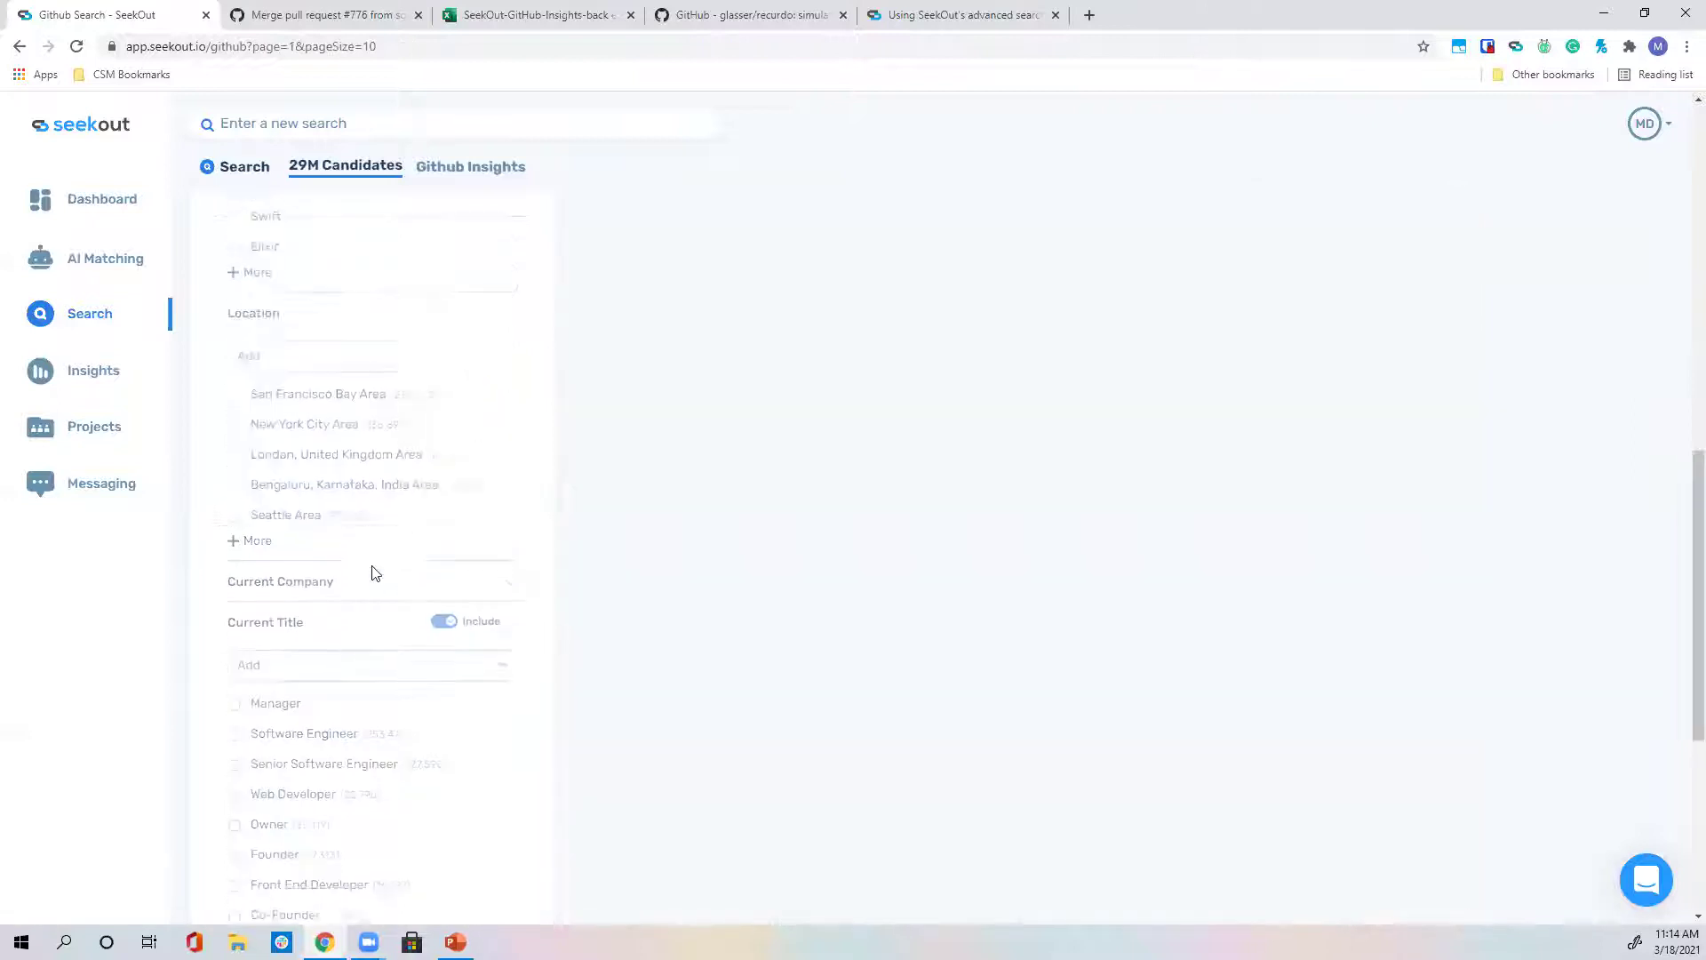
pyautogui.scroll(5, 385, 653)
pyautogui.scroll(5, 385, 653)
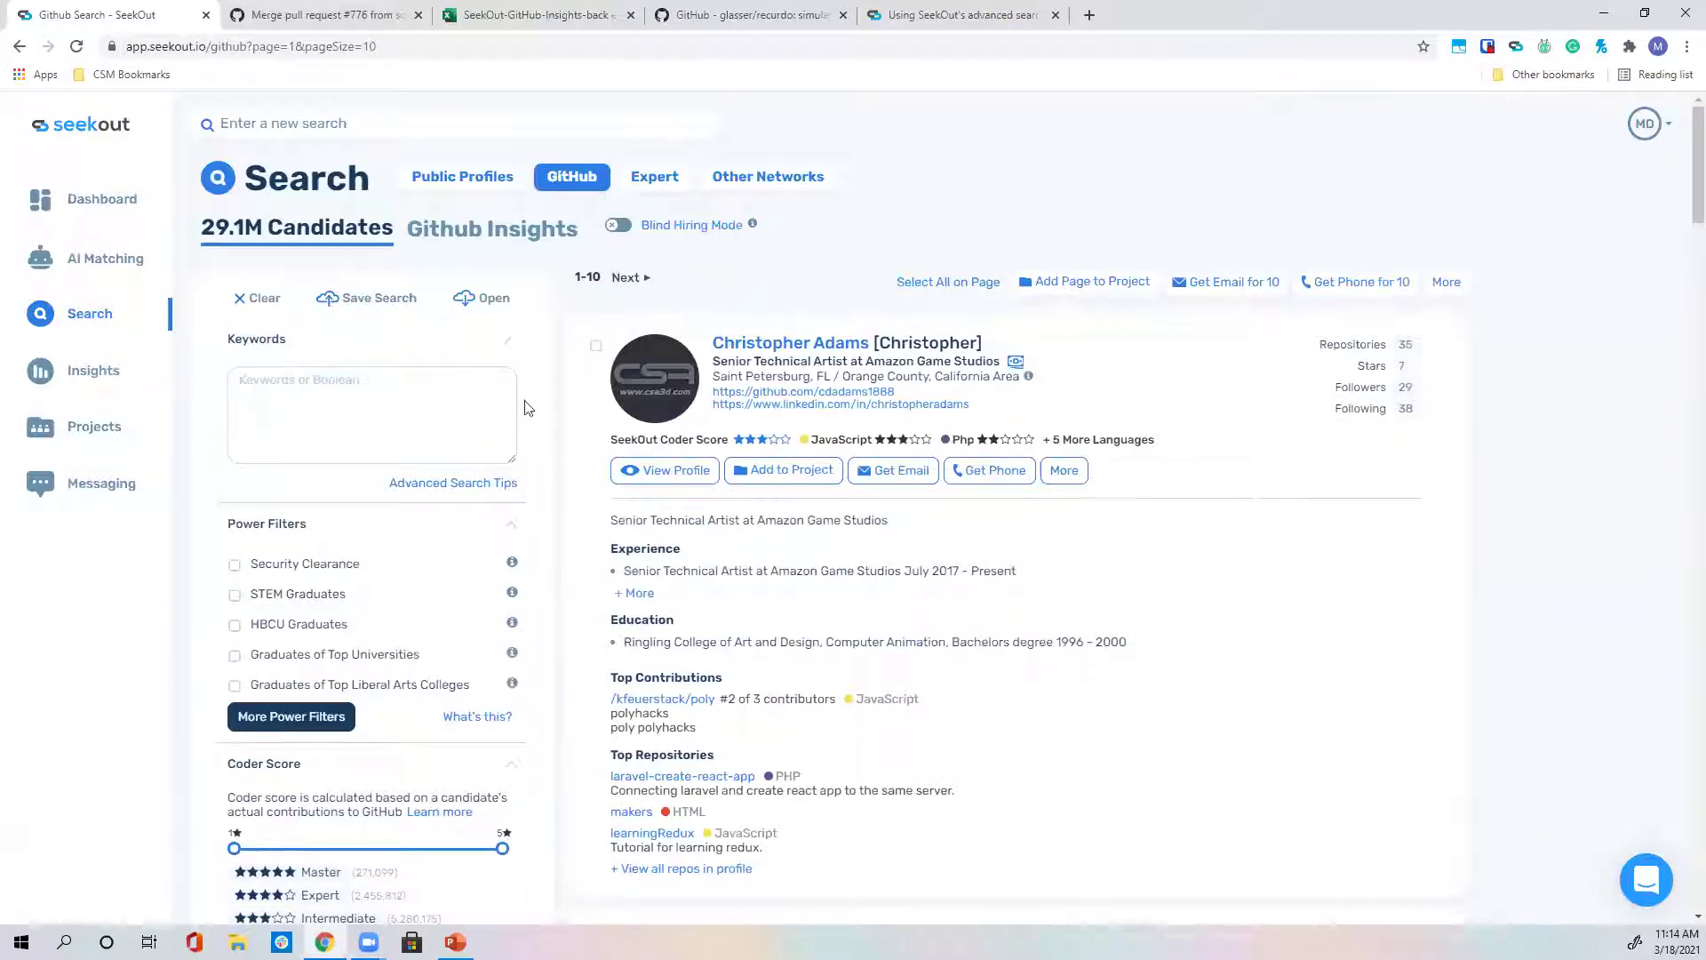
# Open the GitHub search's Advanced Search Tips article and copy the field name cur_title from its list of searchable fields.
pyautogui.click(454, 486)
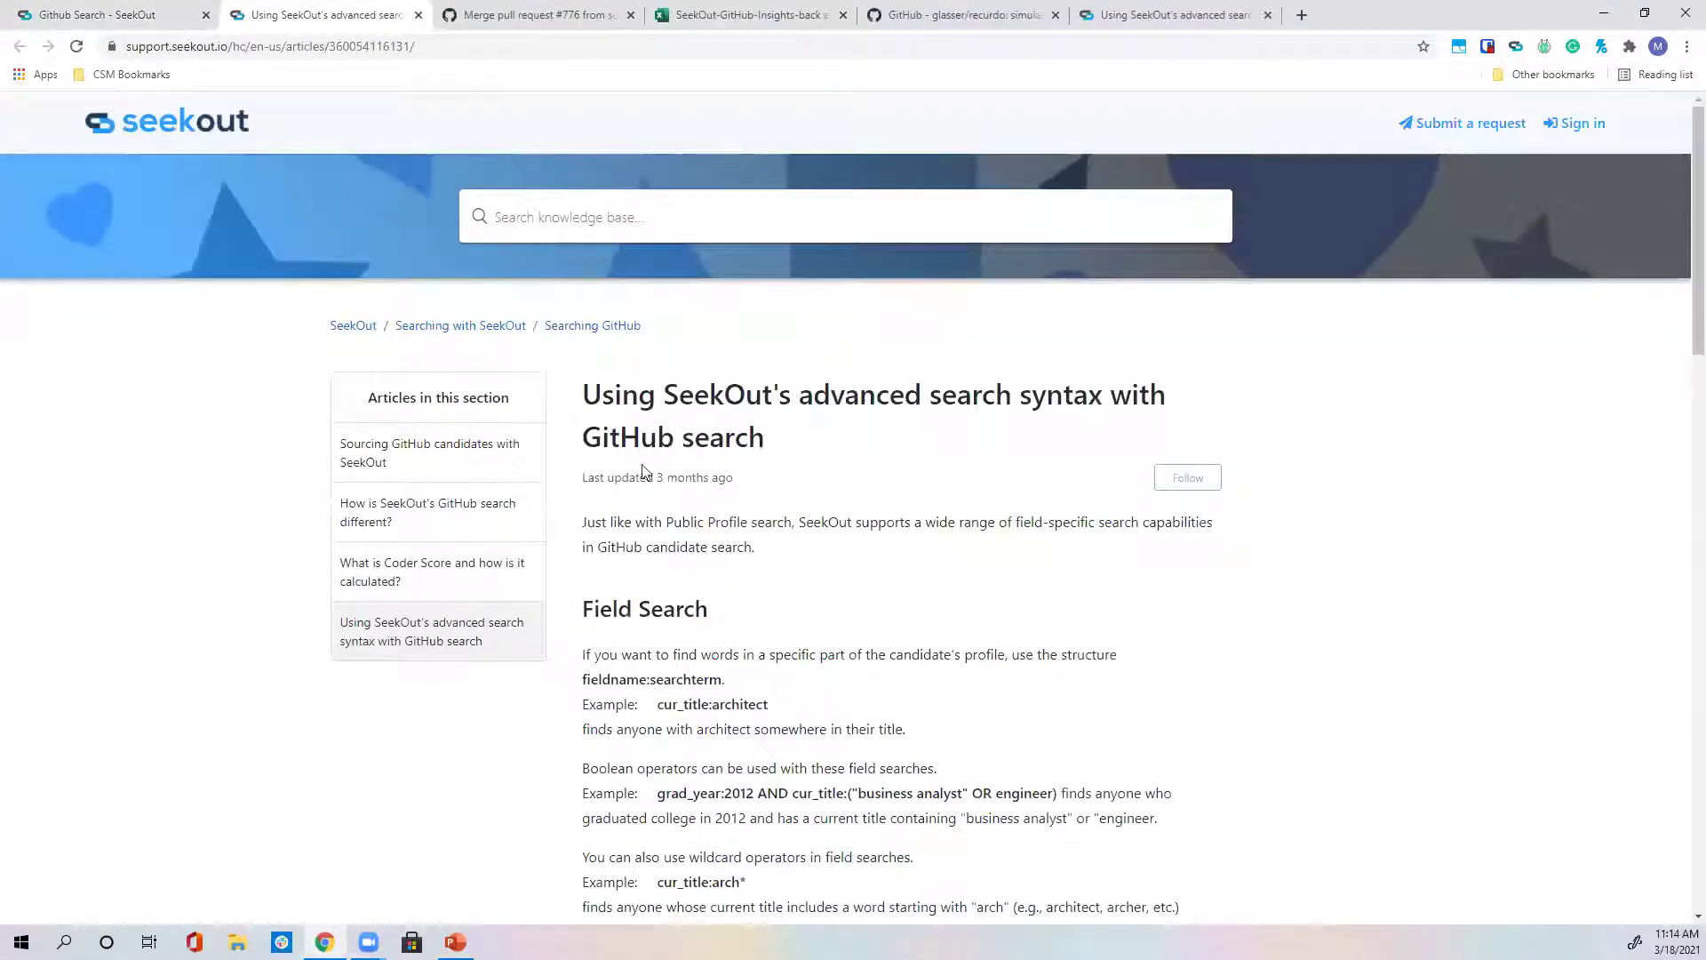
pyautogui.click(142, 13)
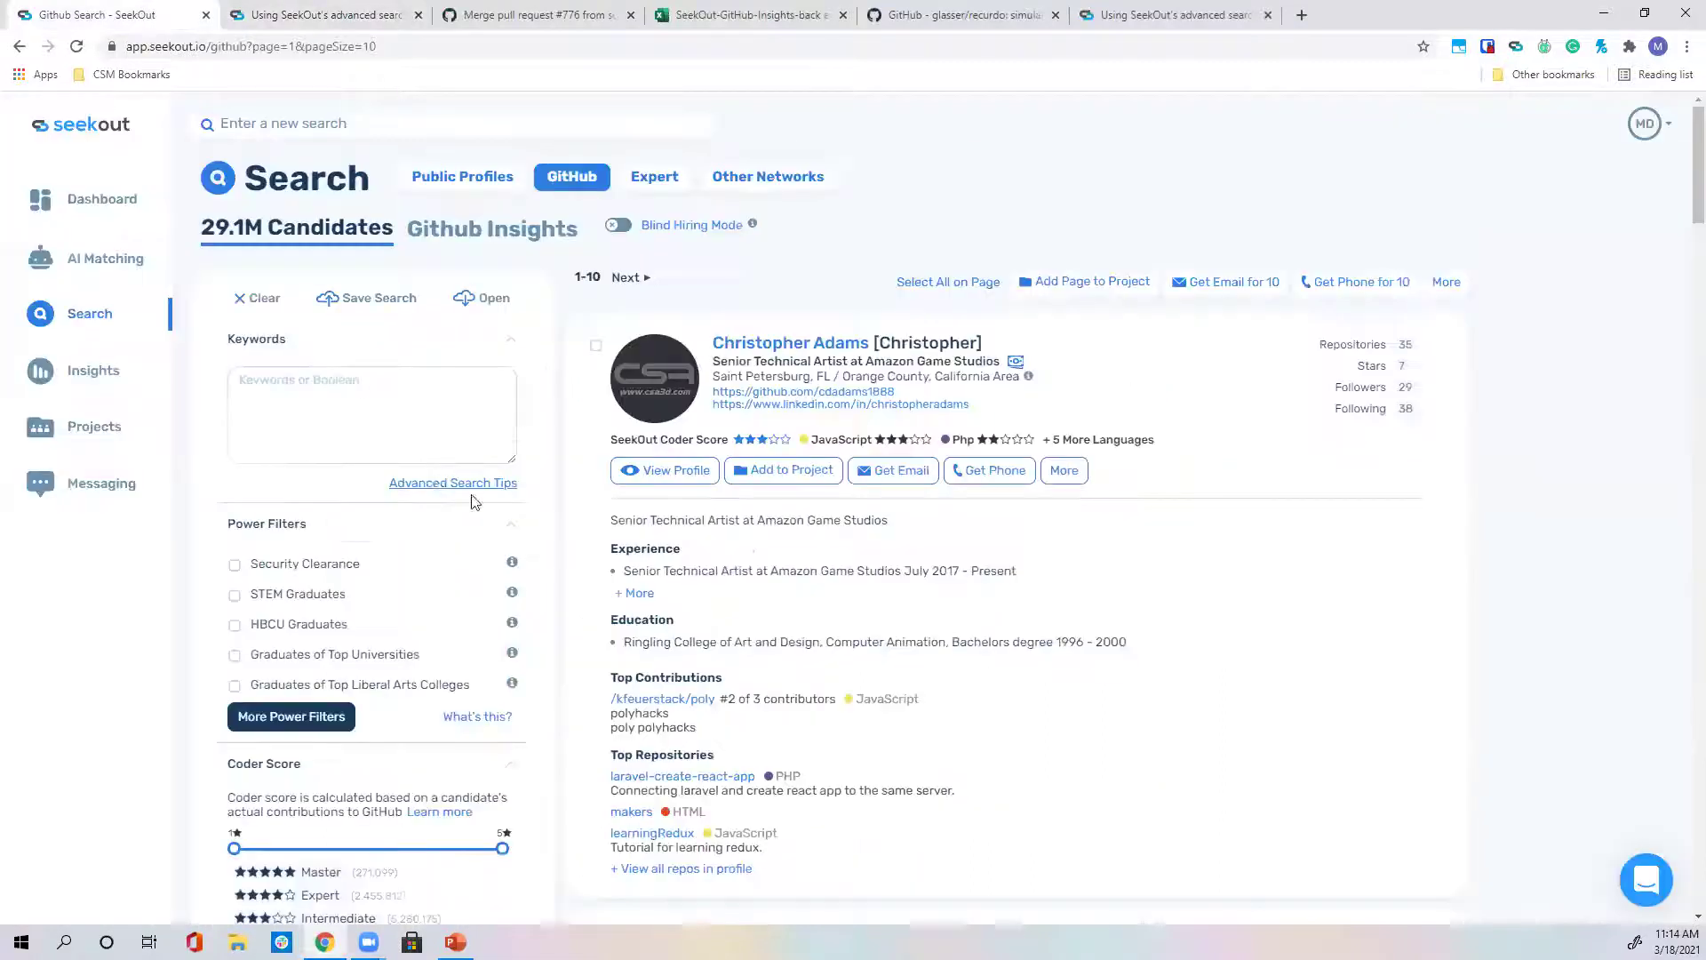
pyautogui.click(348, 12)
pyautogui.scroll(-9, 1016, 713)
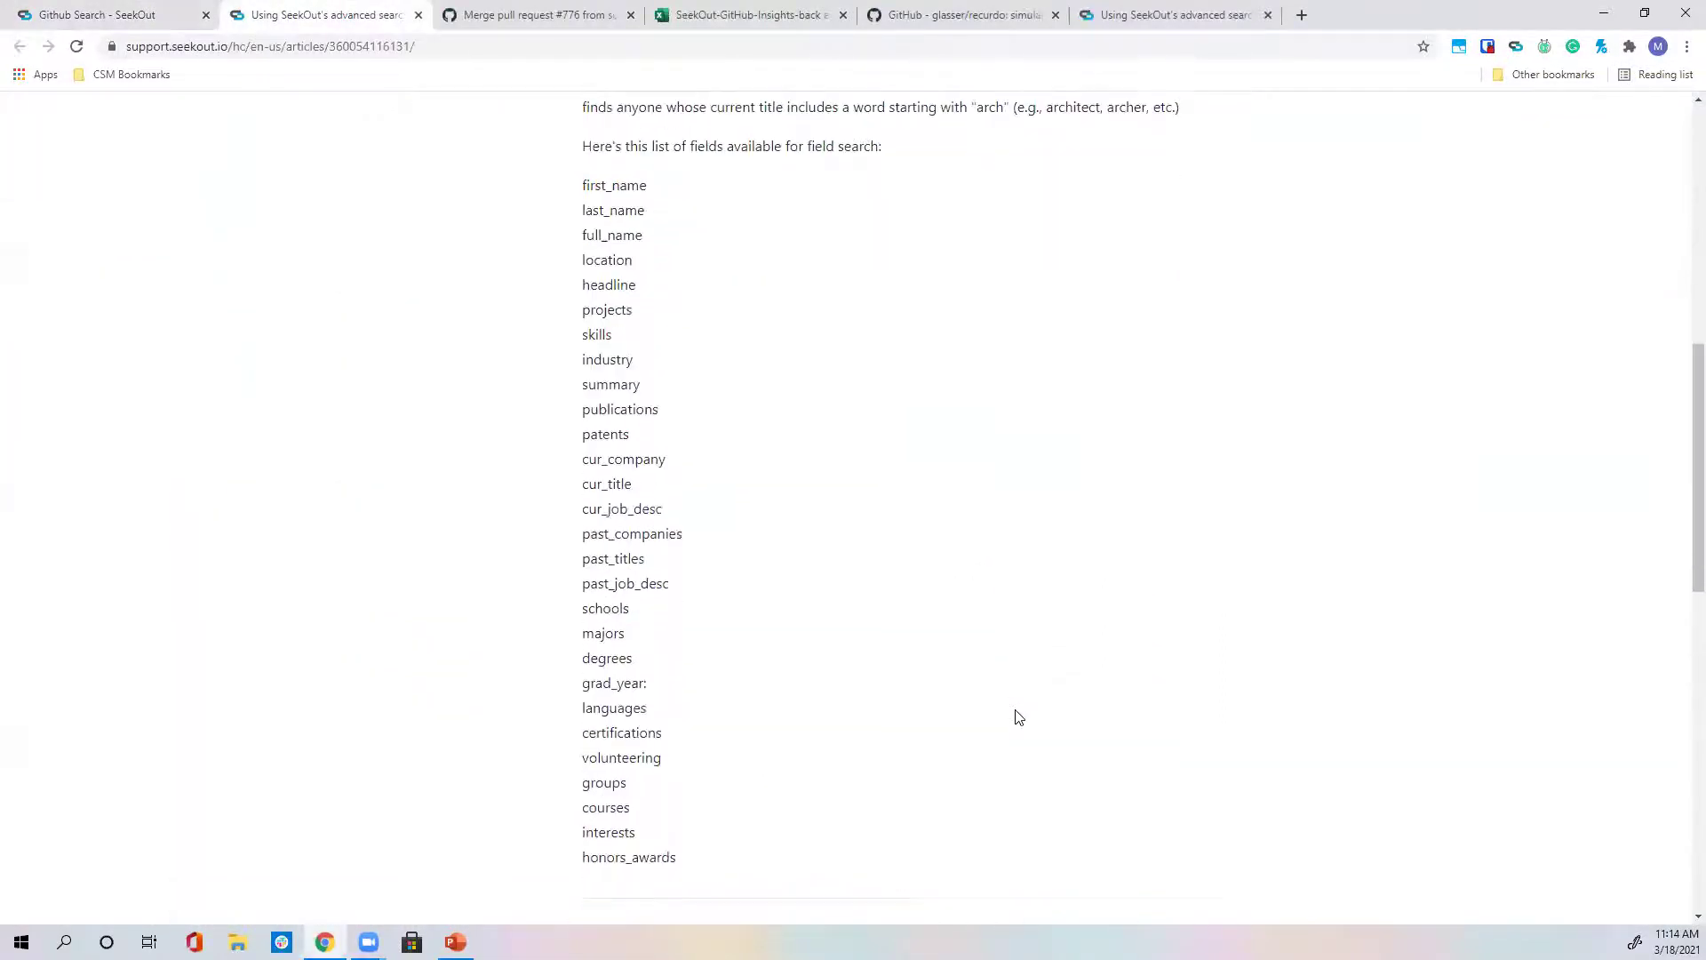
pyautogui.scroll(-1, 1018, 716)
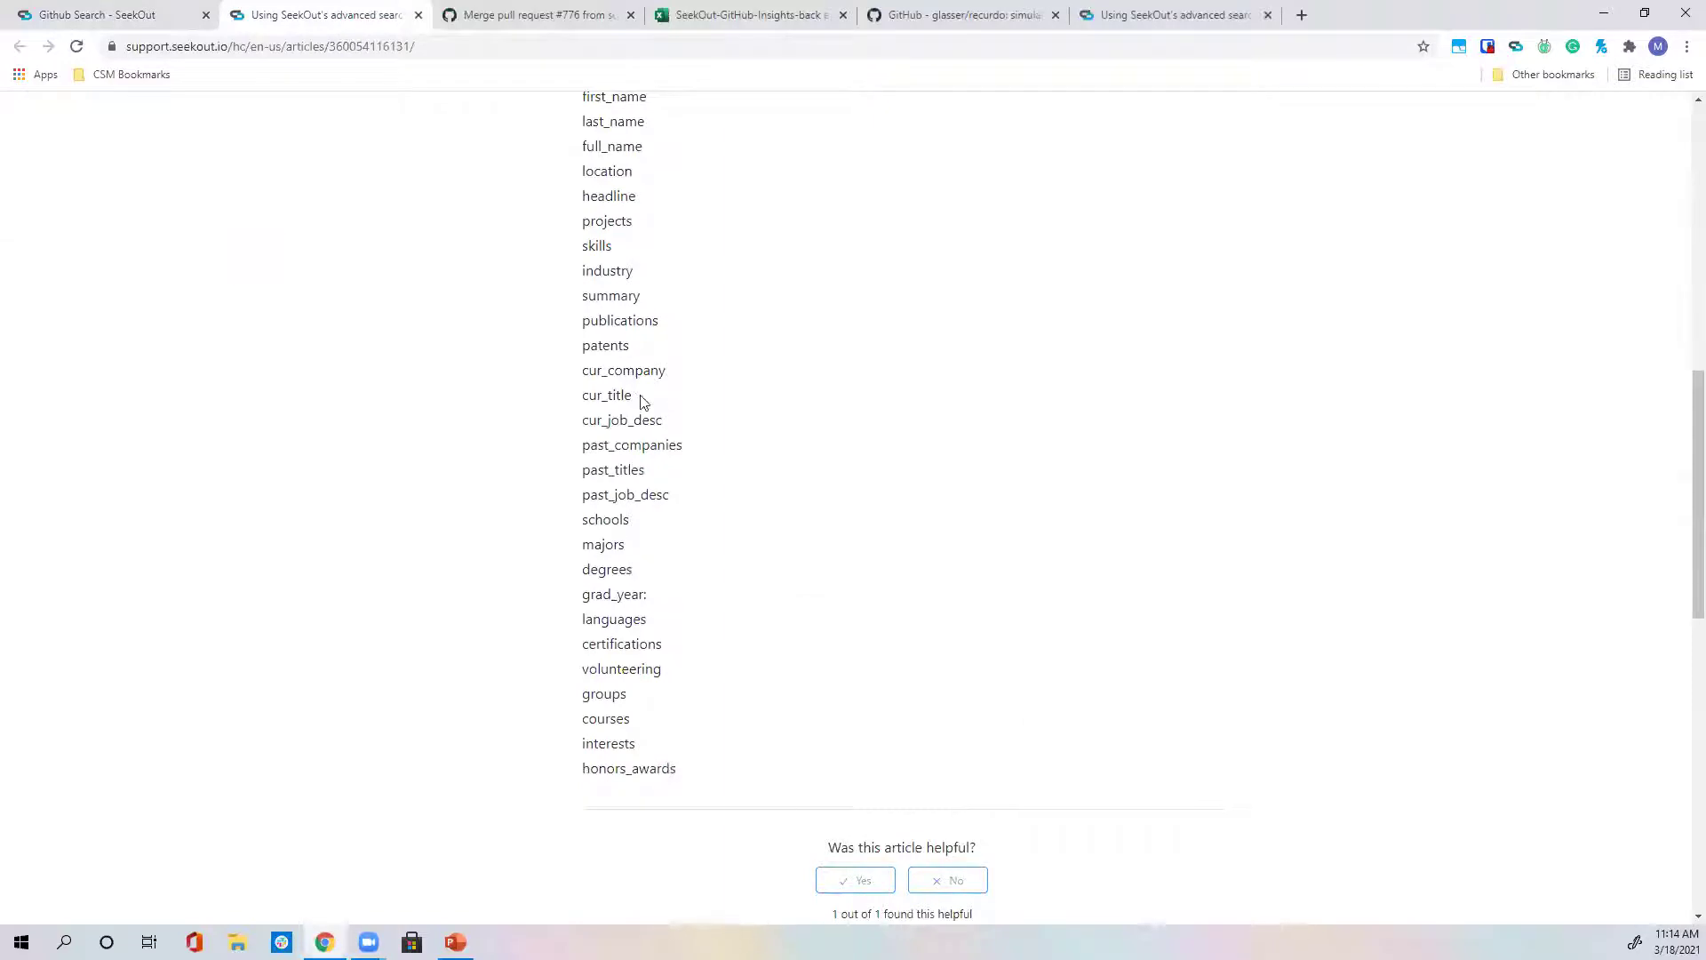
pyautogui.moveTo(639, 398); pyautogui.dragTo(586, 411)
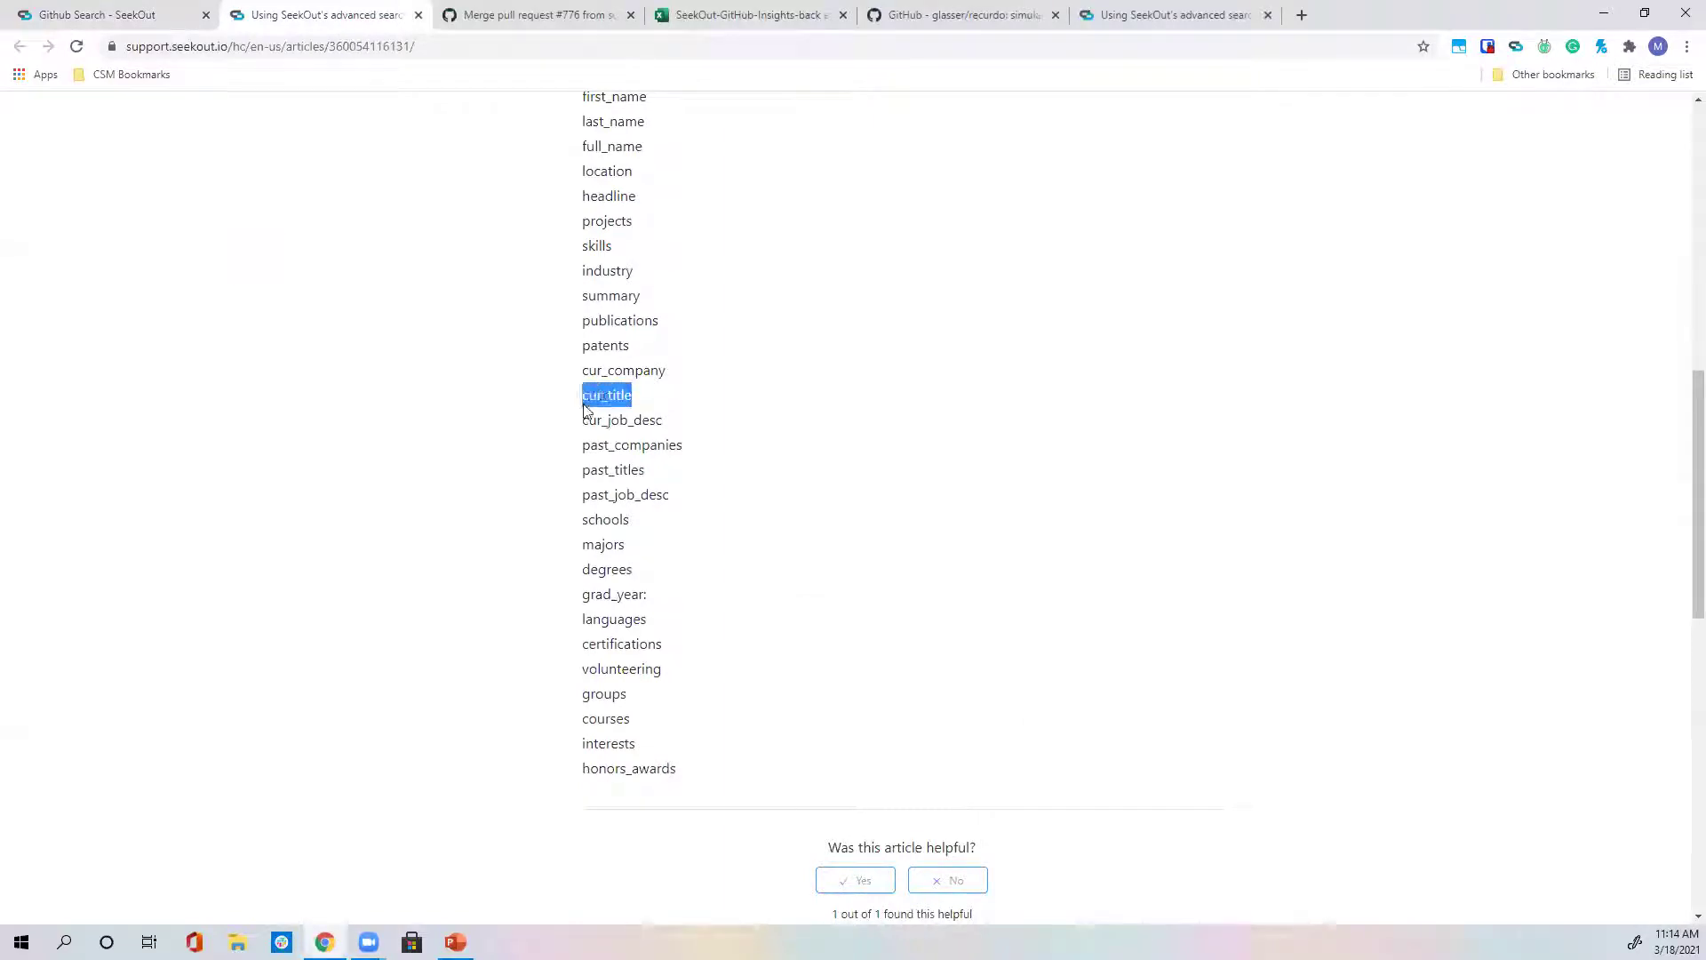
pyautogui.hotkey('ctrl', 'c')
# Search GitHub candidates with the keyword query cur_title:(manager OR director), pasting in the copied field name.
pyautogui.click(147, 15)
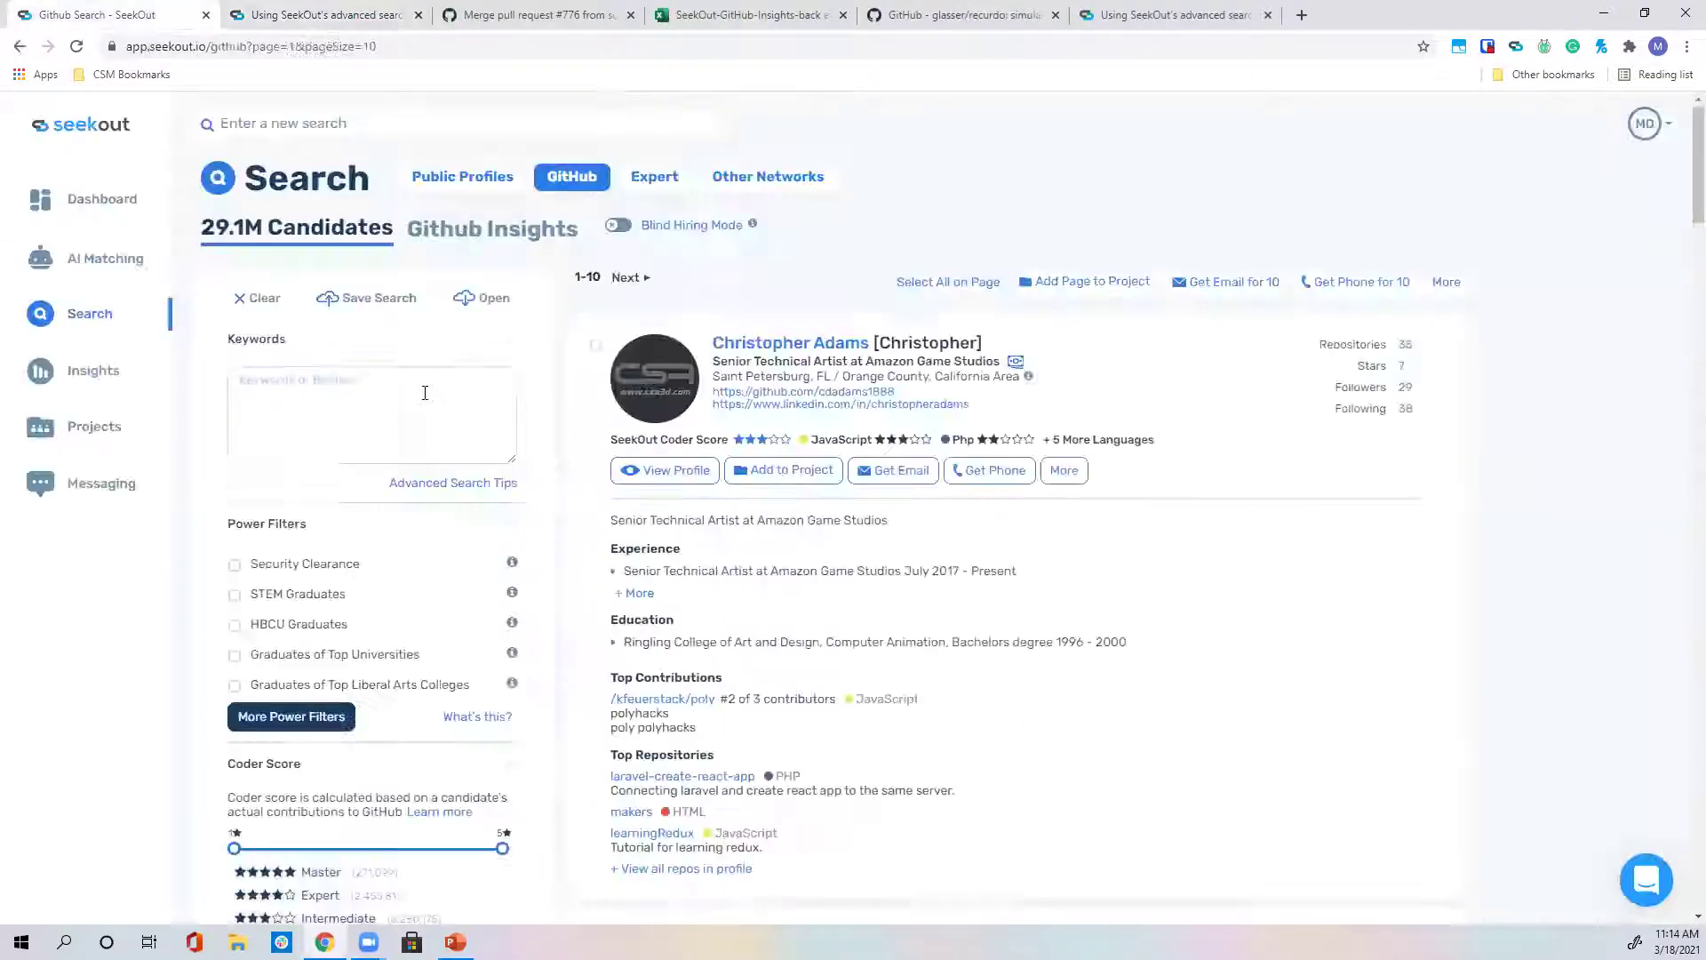
pyautogui.click(423, 392)
pyautogui.hotkey('ctrl', 'v')
pyautogui.write(':')
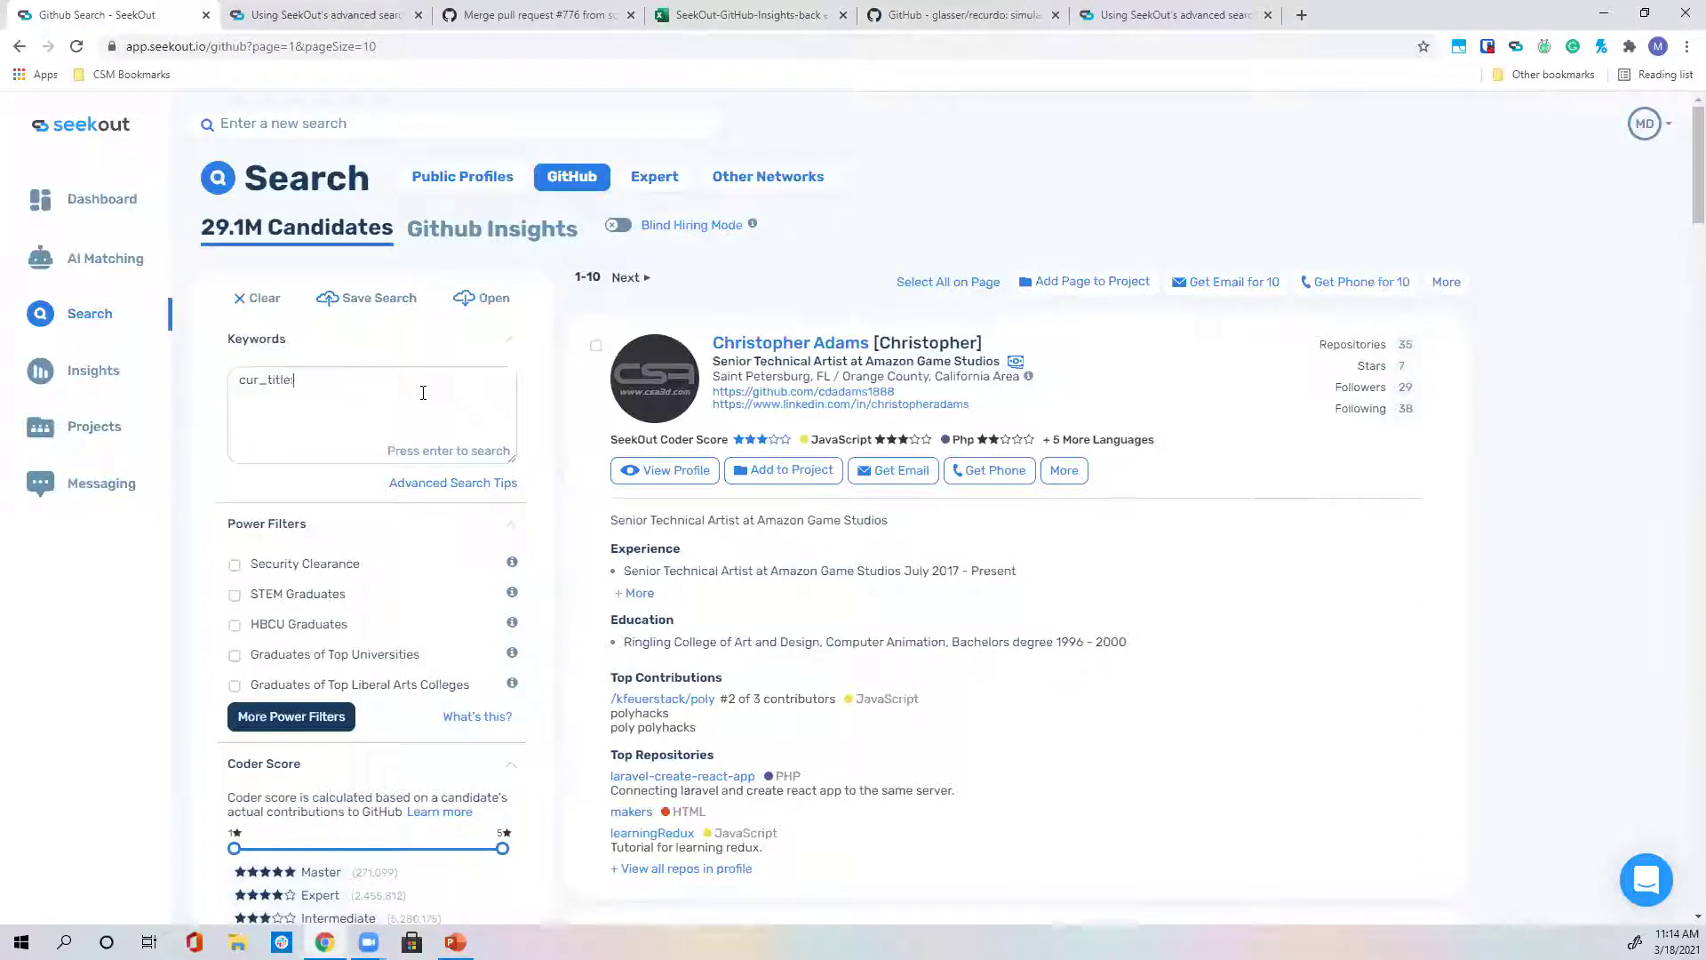
pyautogui.write('(manager OR director)')
pyautogui.press('Return')
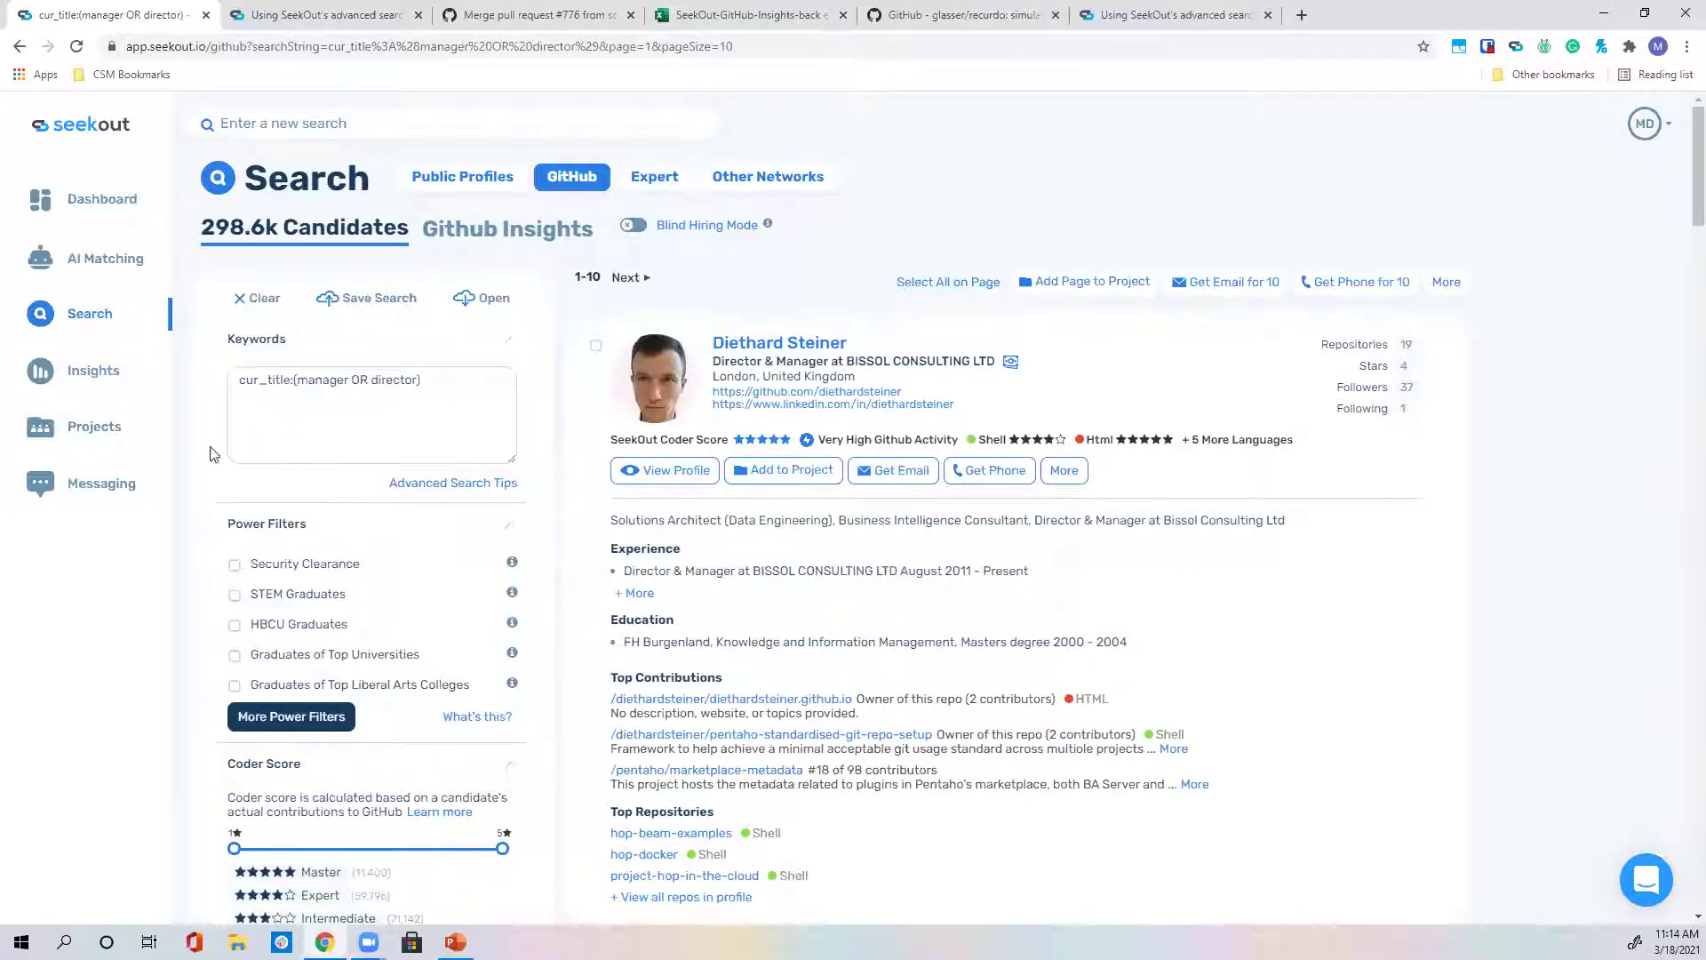
# Switch to the Public Profiles search and open its Advanced Search Tips to examine the Boolean syntax, examples and searchable fields.
pyautogui.moveTo(421, 380); pyautogui.dragTo(232, 398)
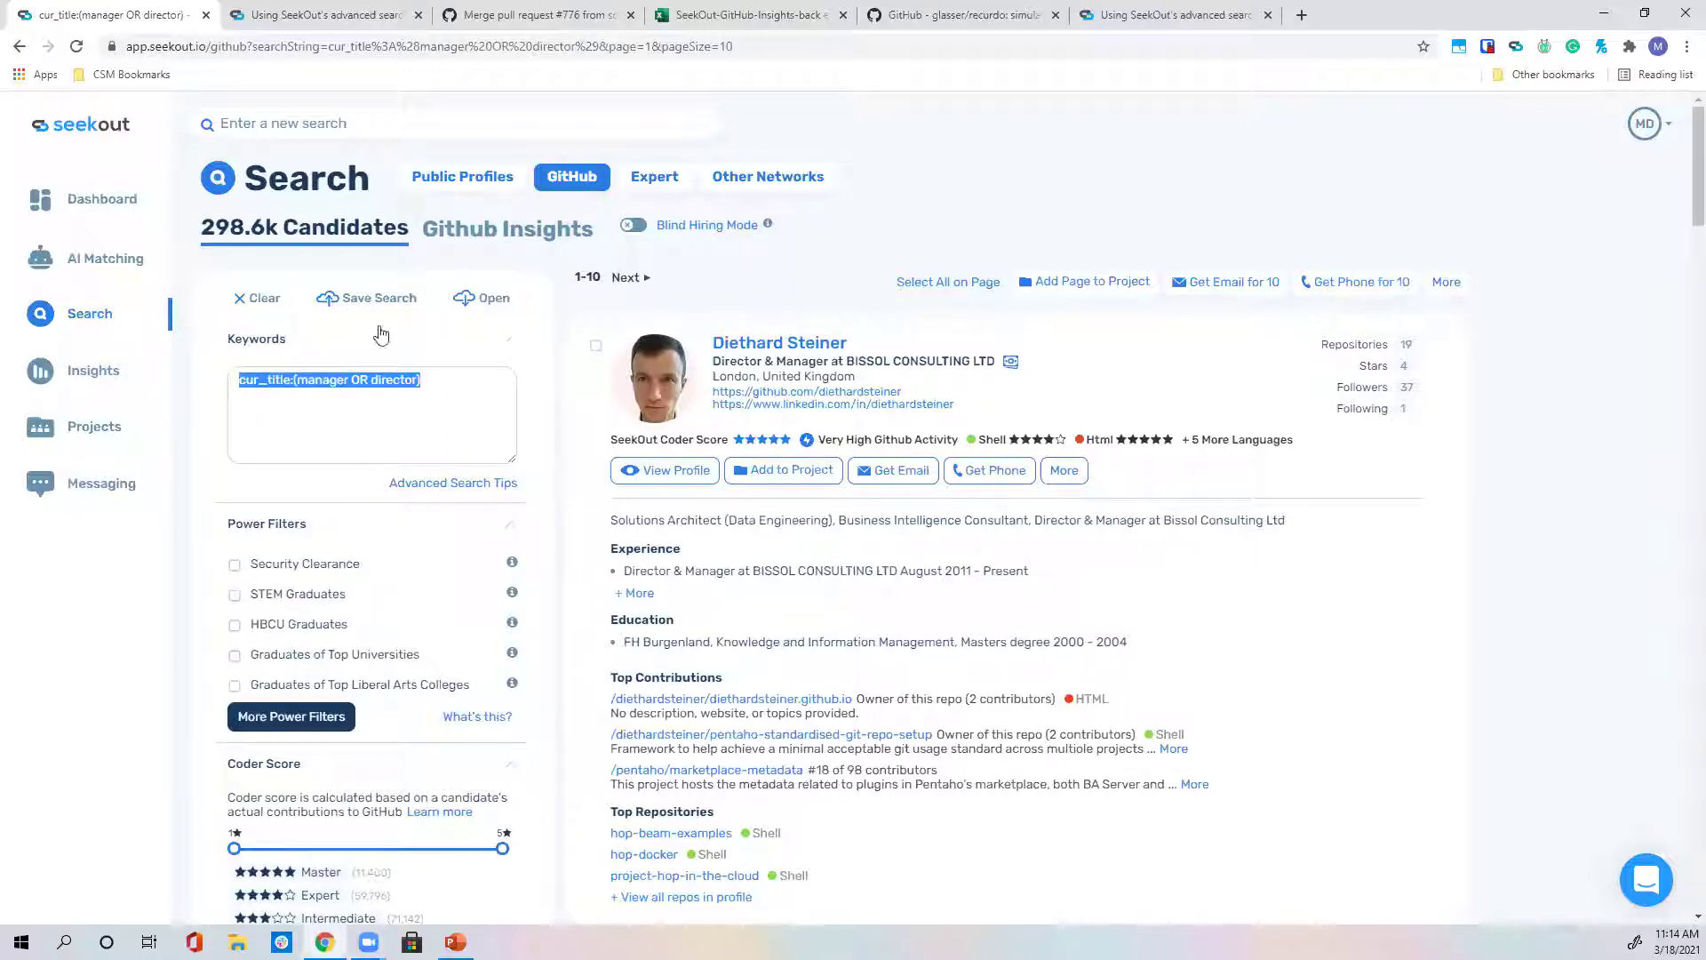
pyautogui.click(462, 176)
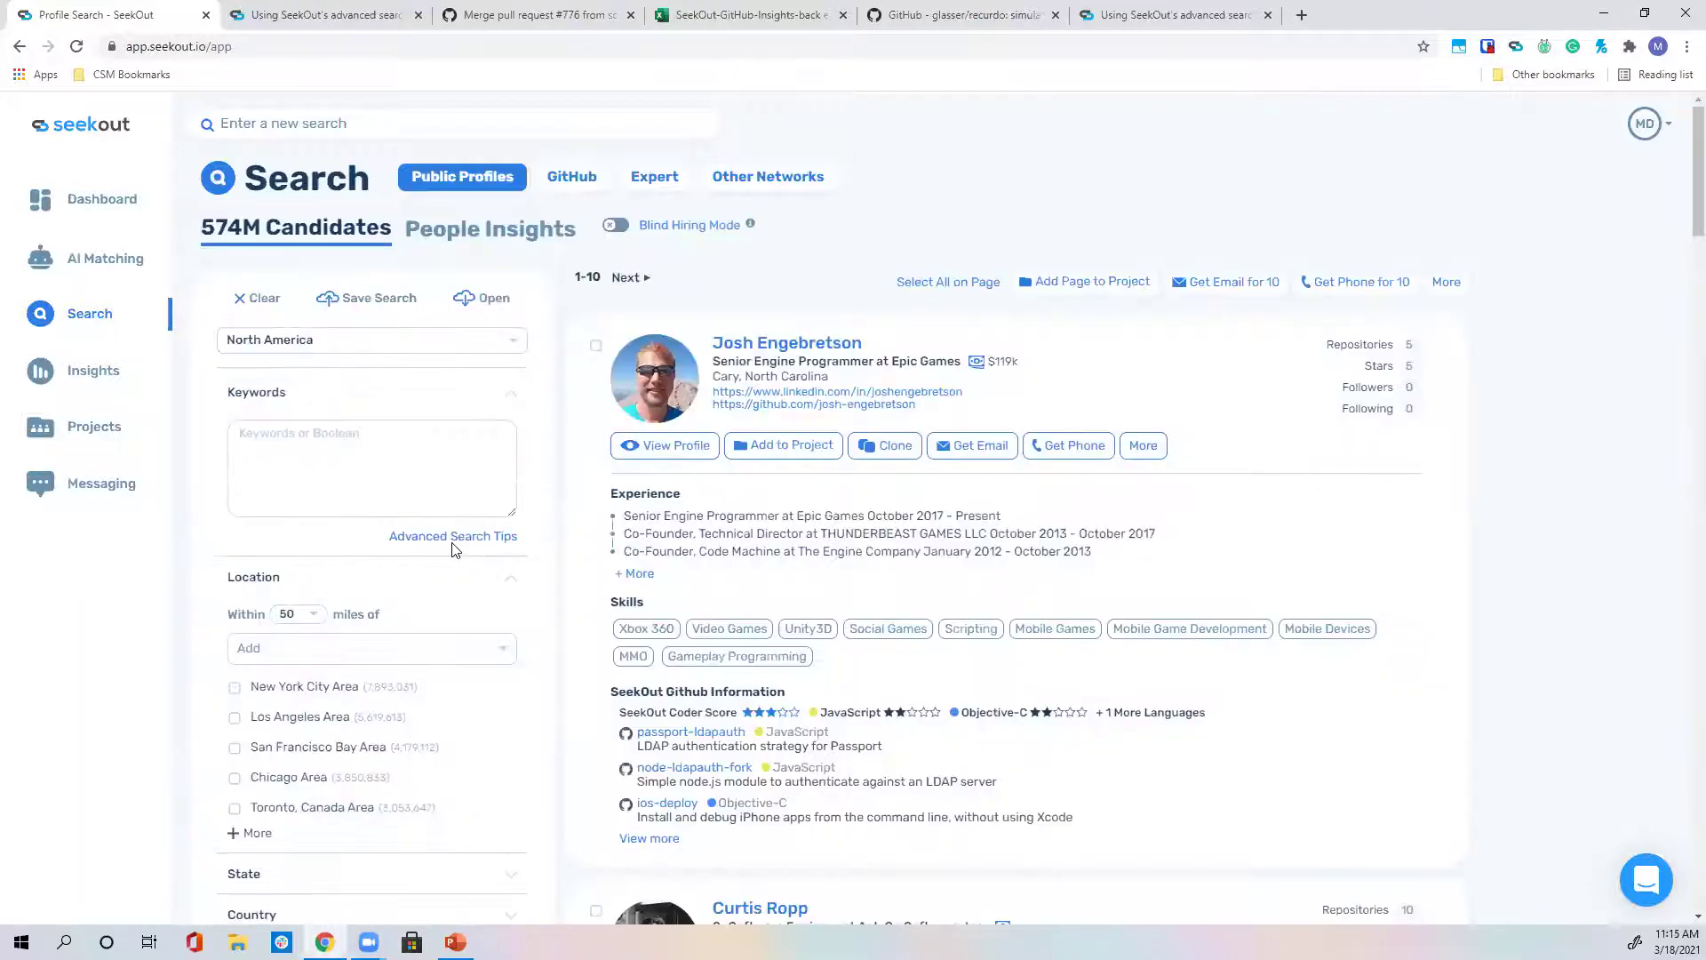
pyautogui.click(450, 538)
pyautogui.scroll(-3, 828, 371)
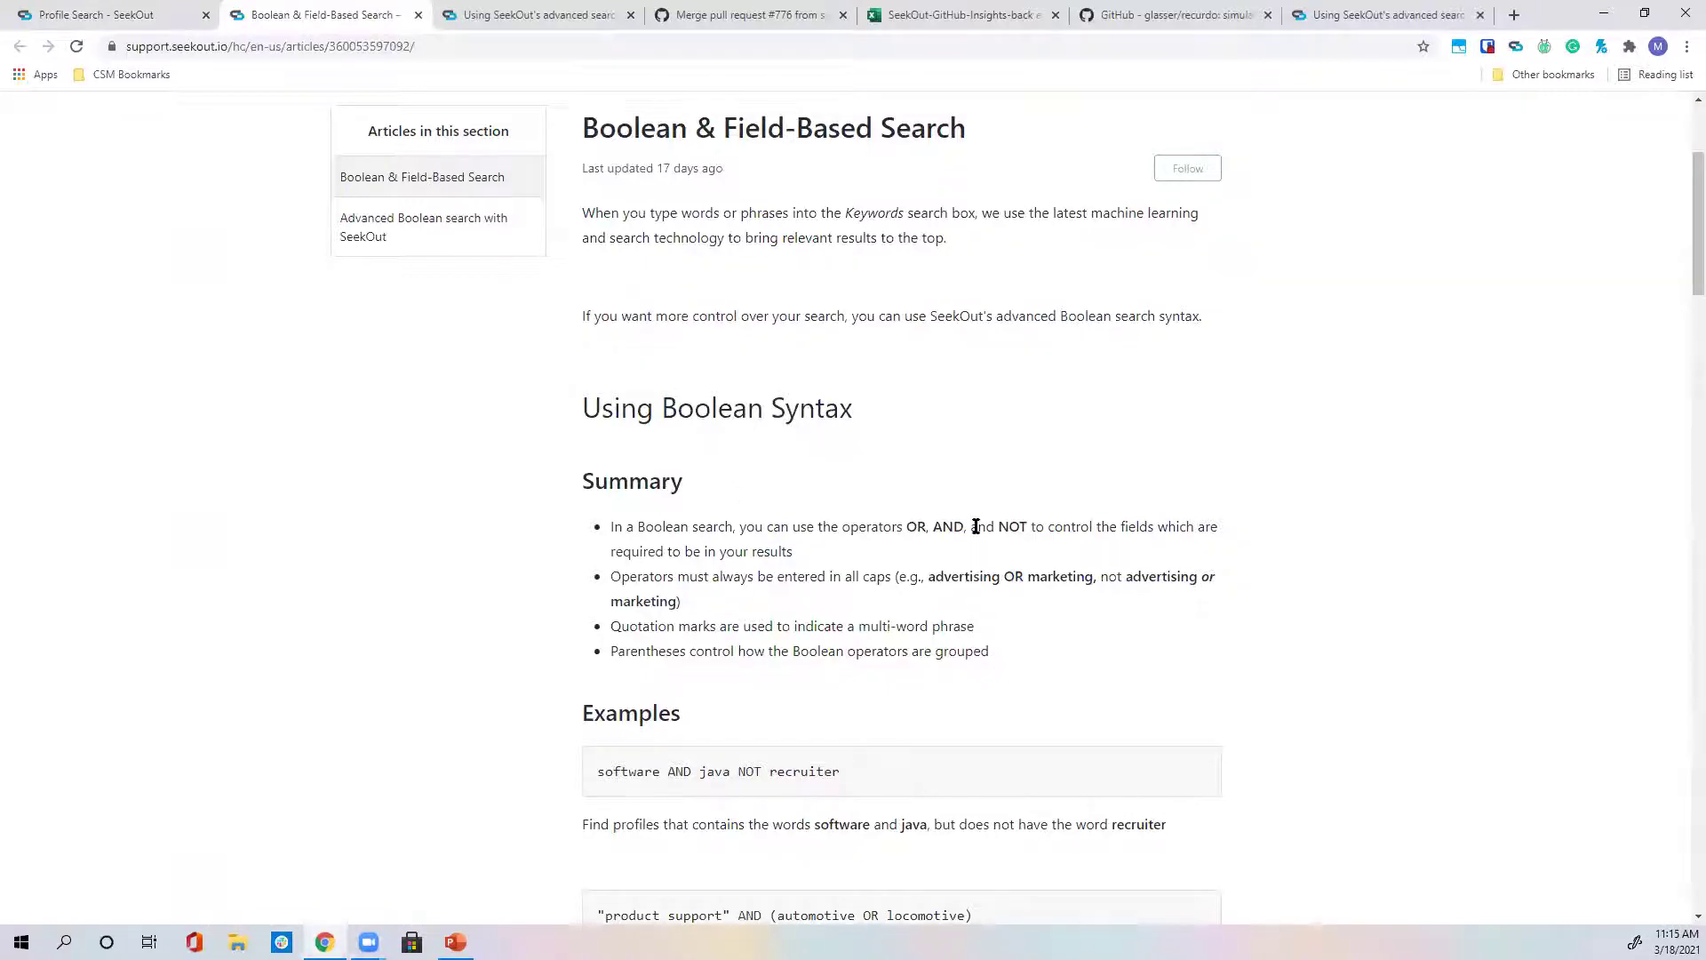
pyautogui.scroll(-4, 976, 526)
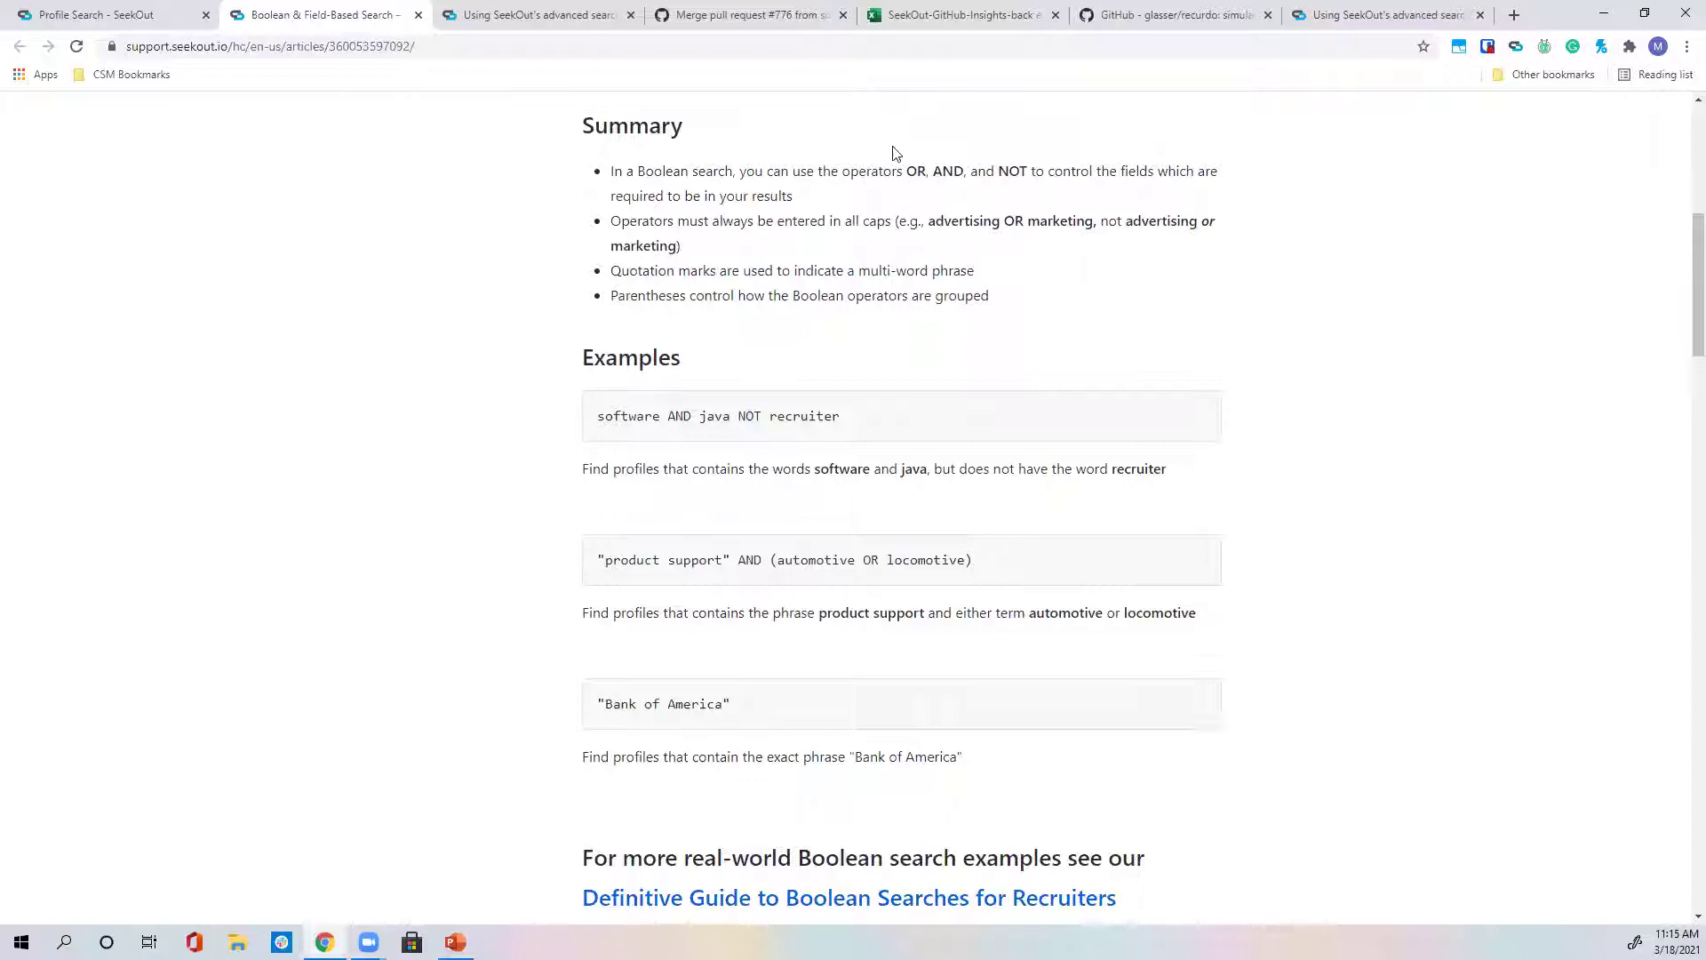
pyautogui.scroll(-3, 891, 210)
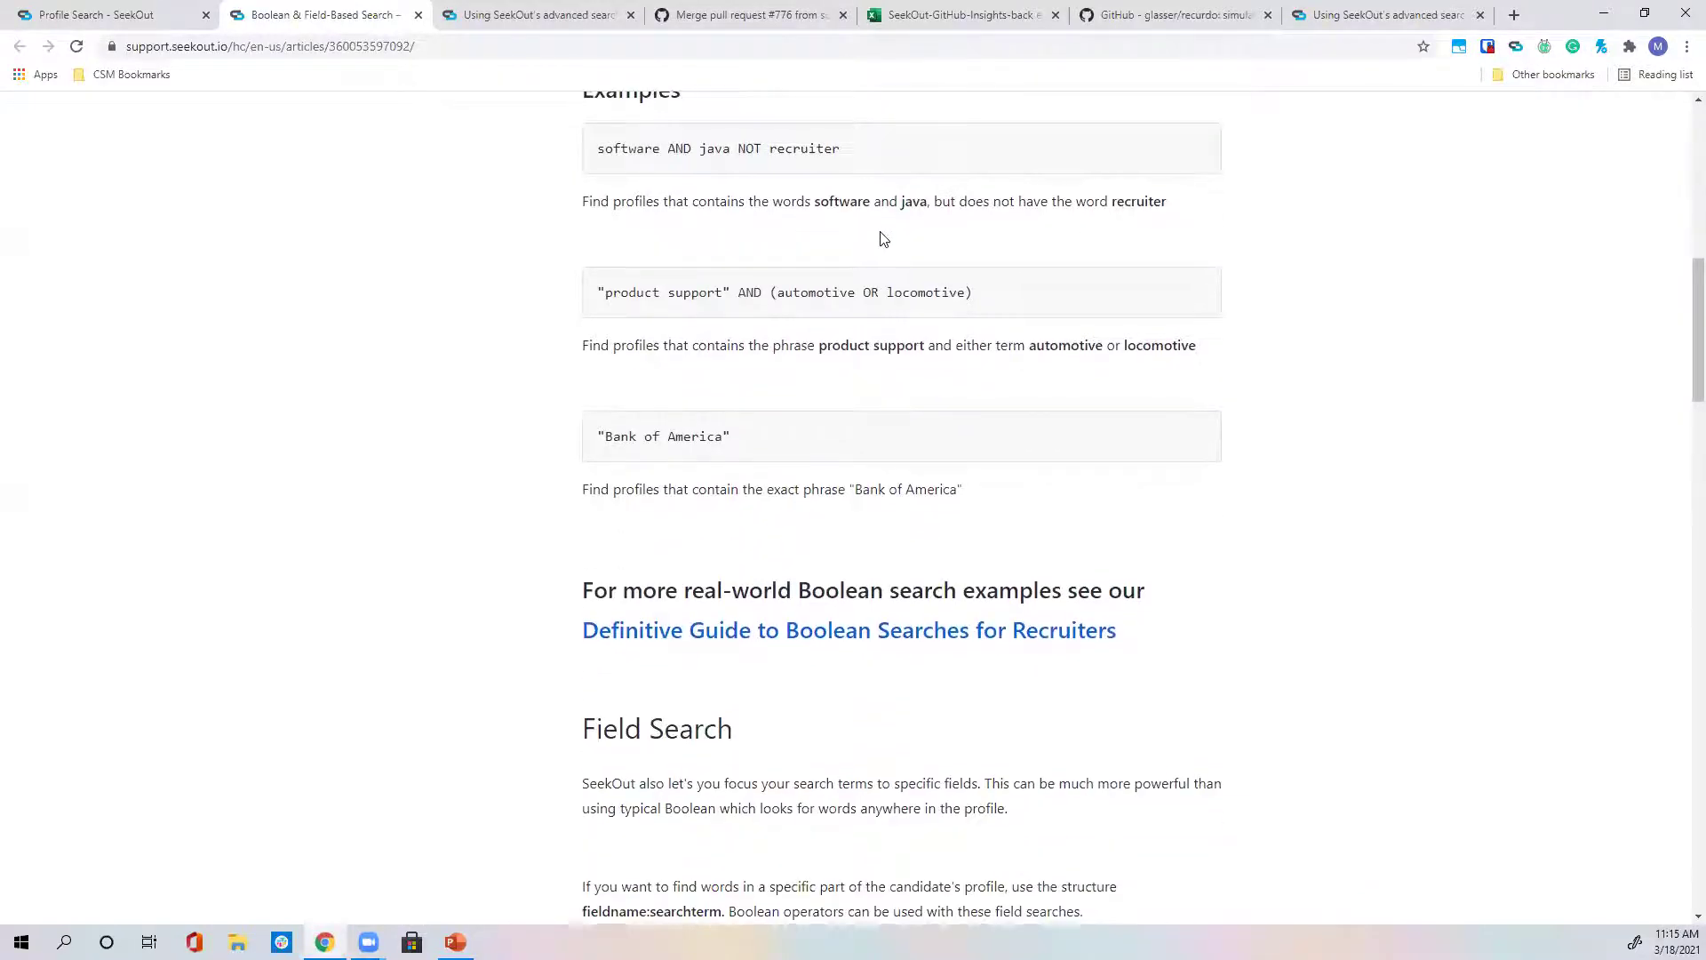
pyautogui.scroll(-9, 869, 301)
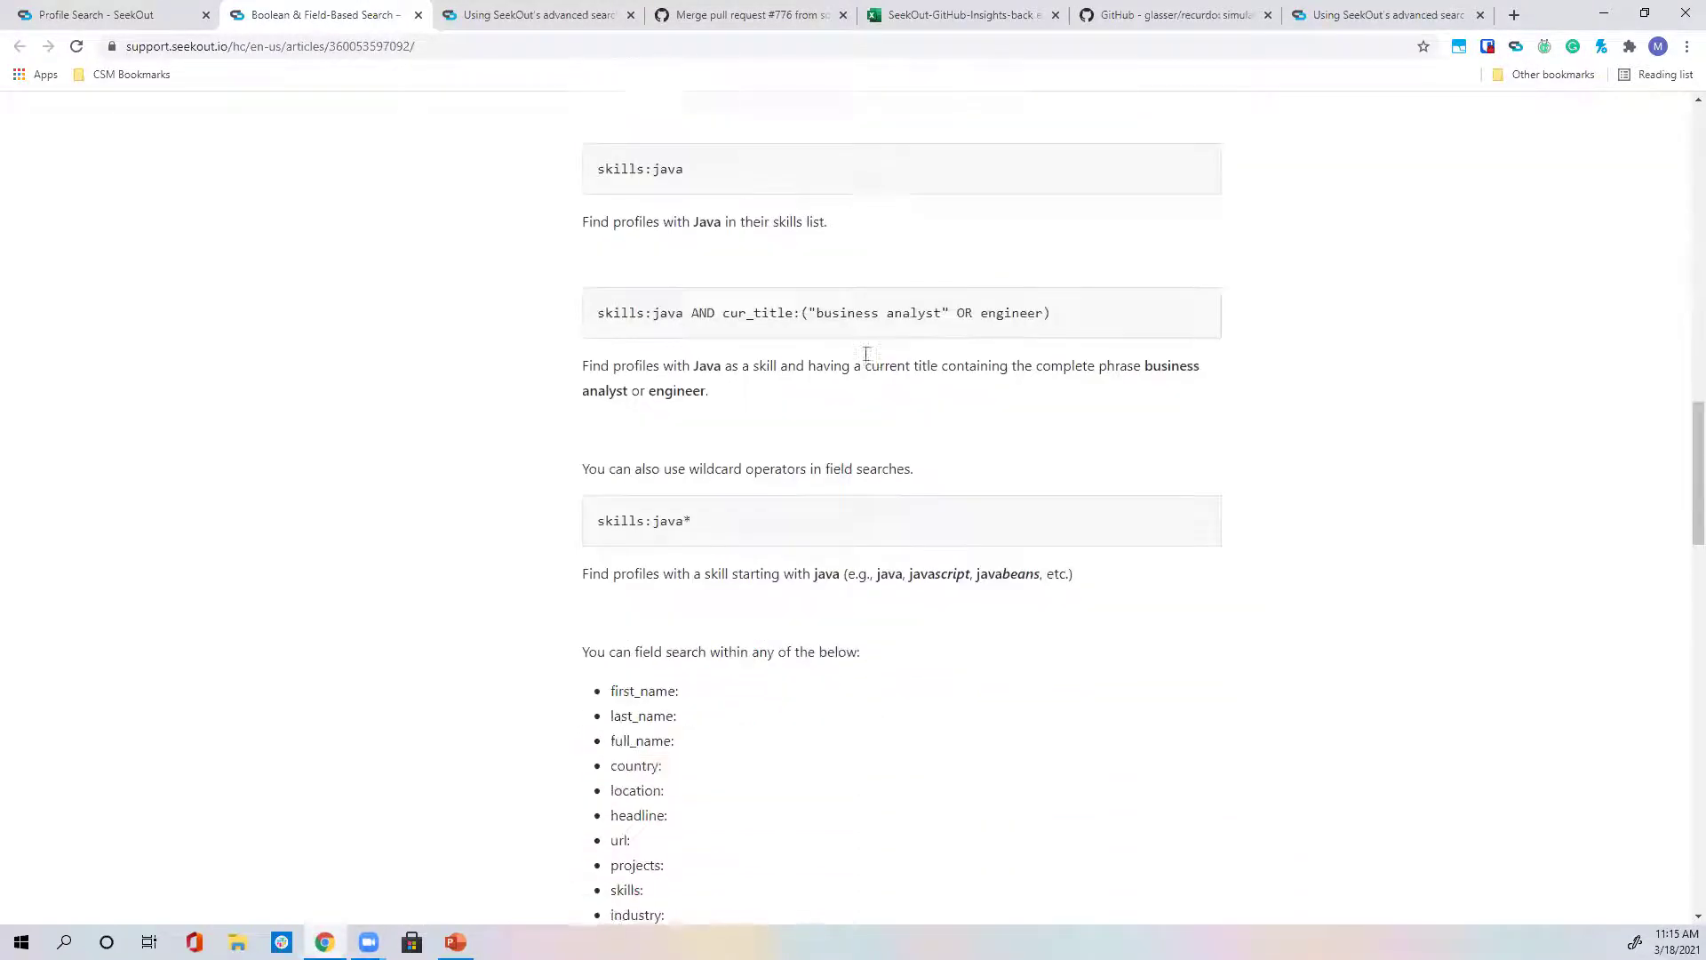
pyautogui.scroll(-5, 866, 353)
pyautogui.scroll(-2, 642, 305)
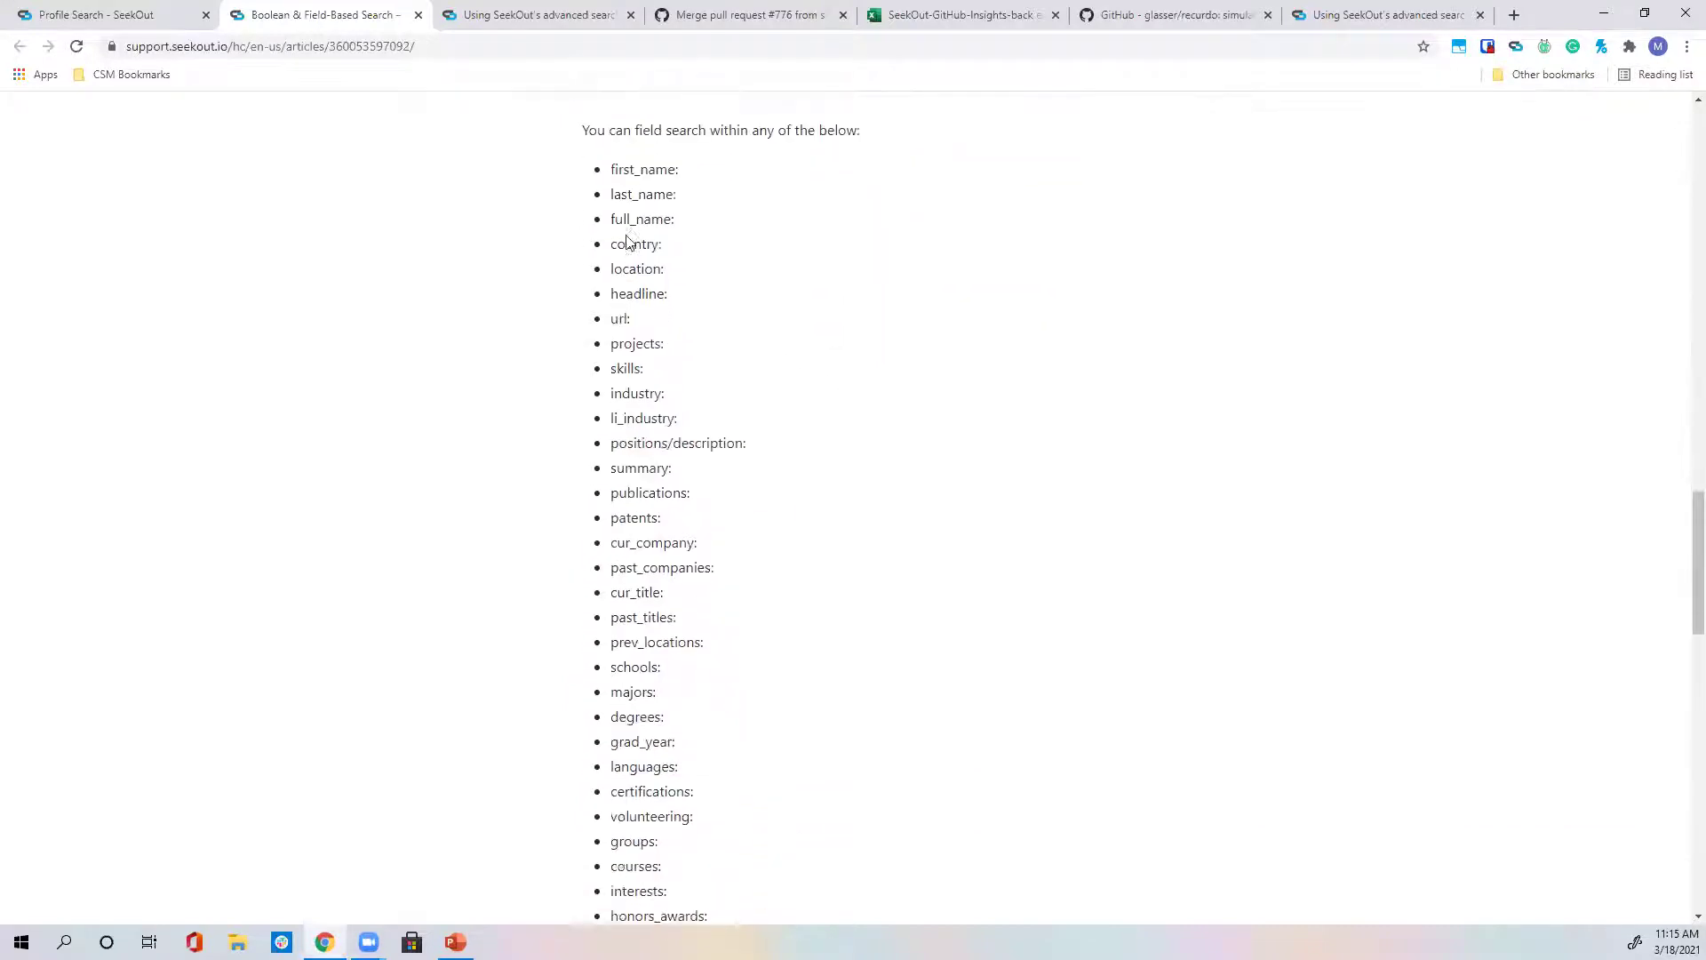
# Examine the rest of the searchable fields and the combined-field query example in the Boolean & Field-Based Search article.
pyautogui.scroll(-5, 638, 692)
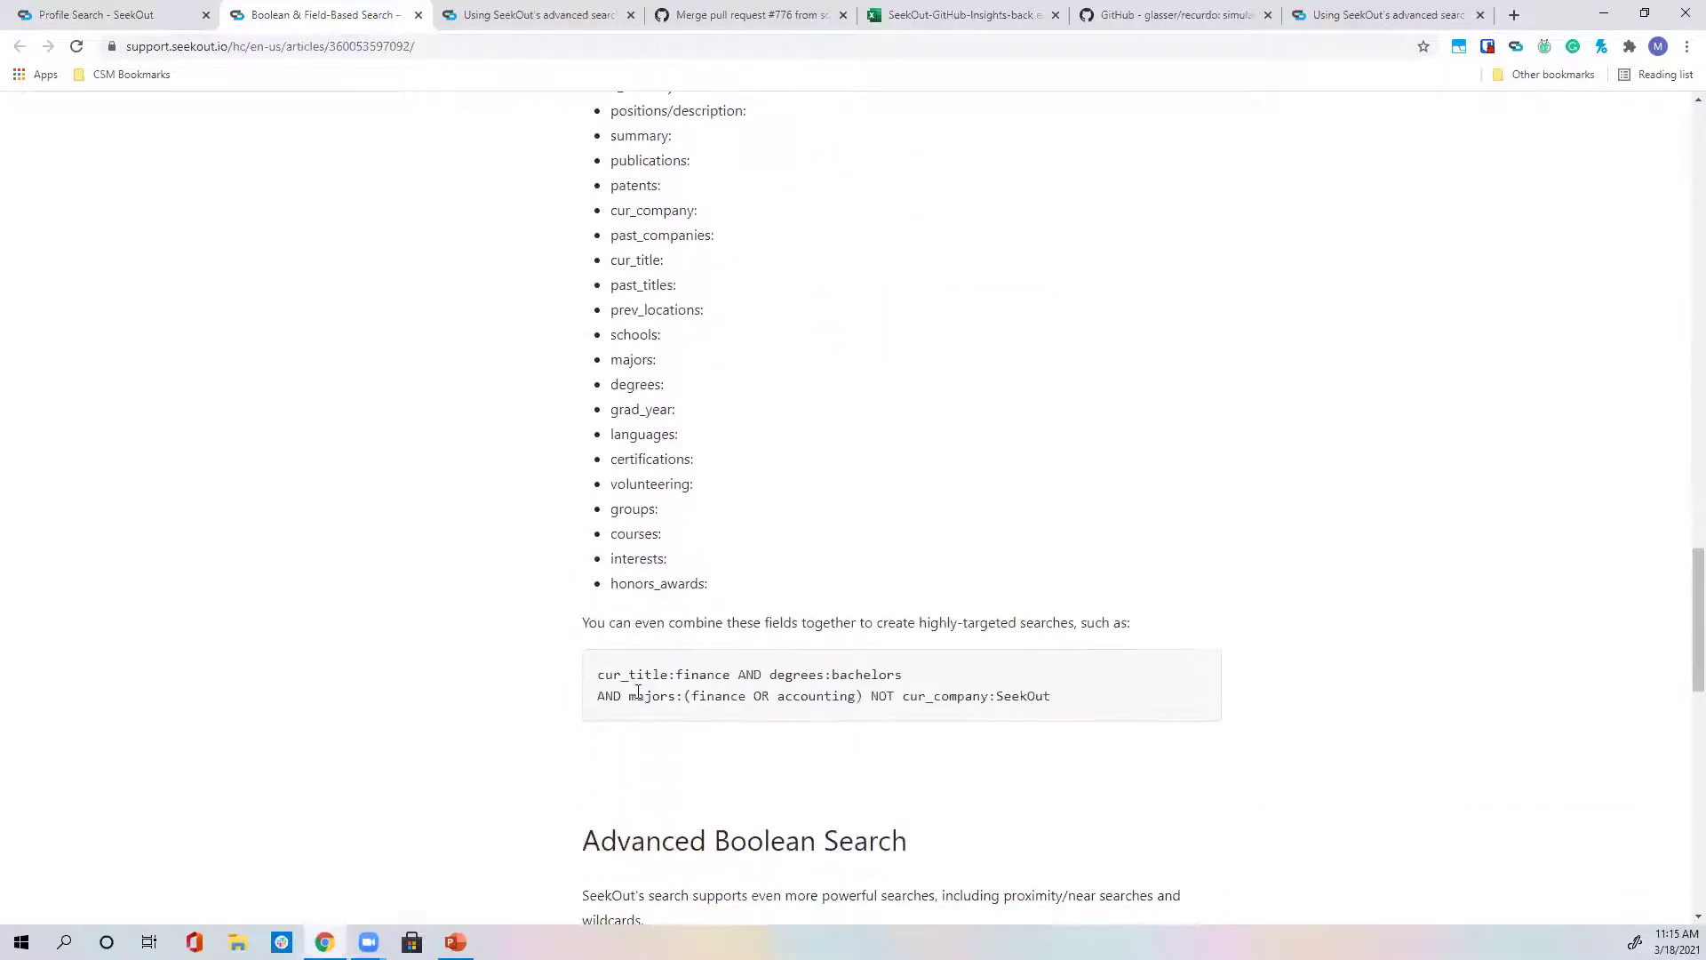
pyautogui.click(106, 15)
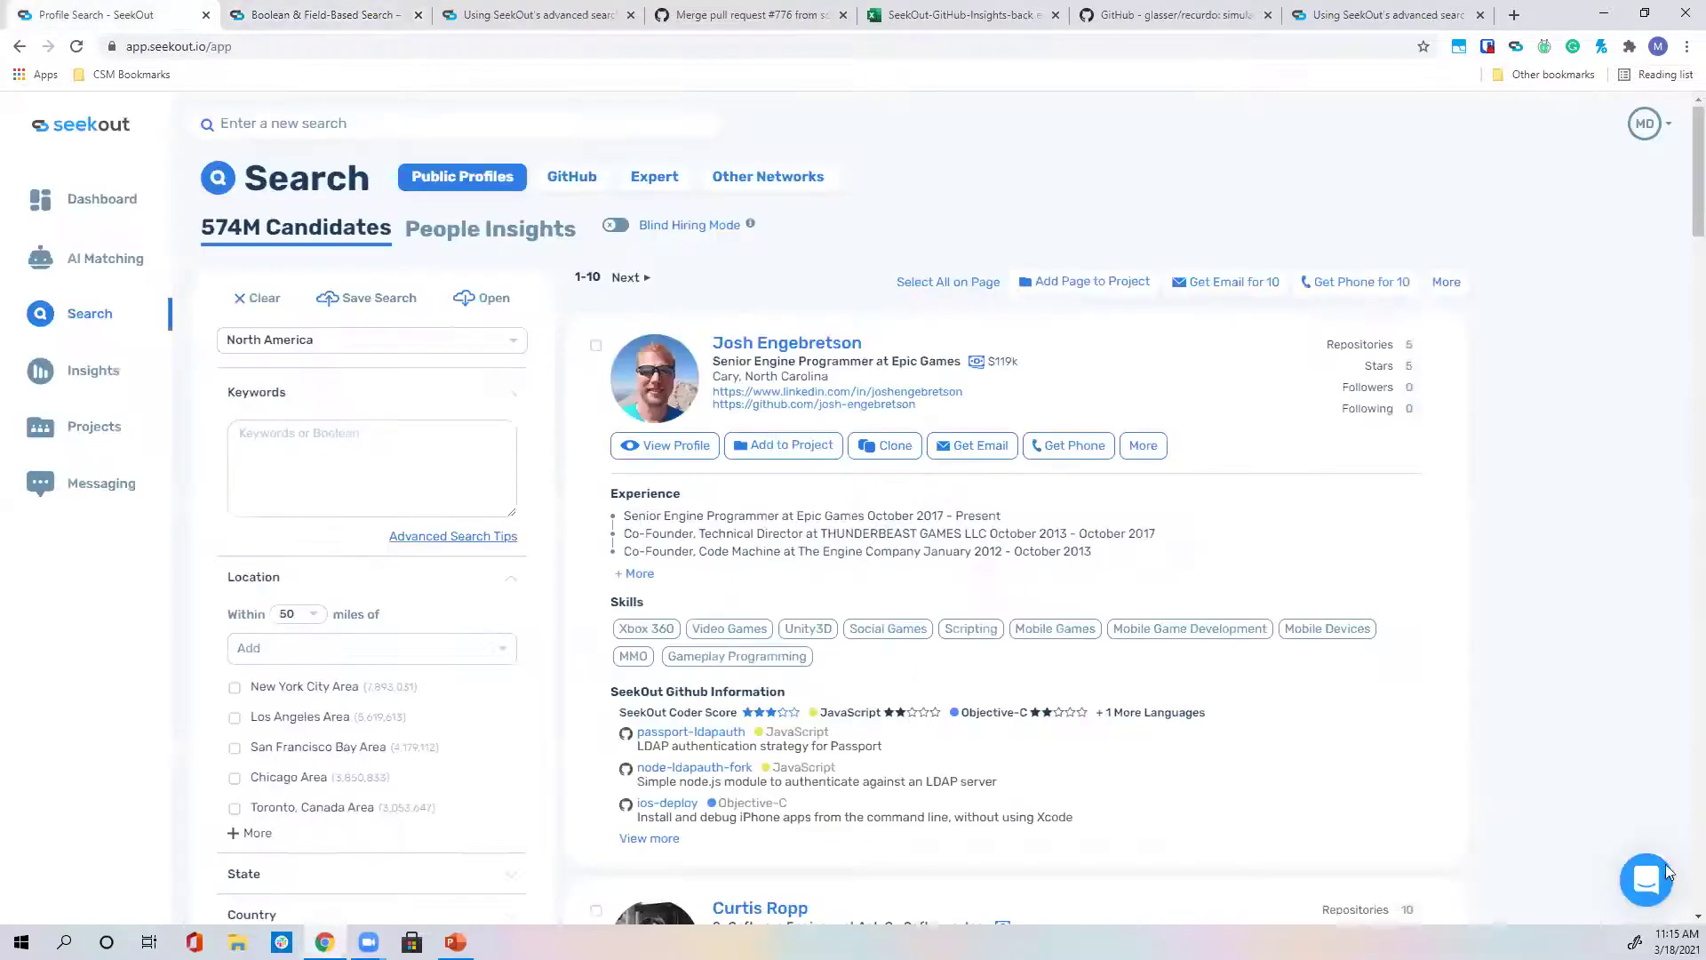
pyautogui.click(334, 15)
pyautogui.scroll(-2, 924, 681)
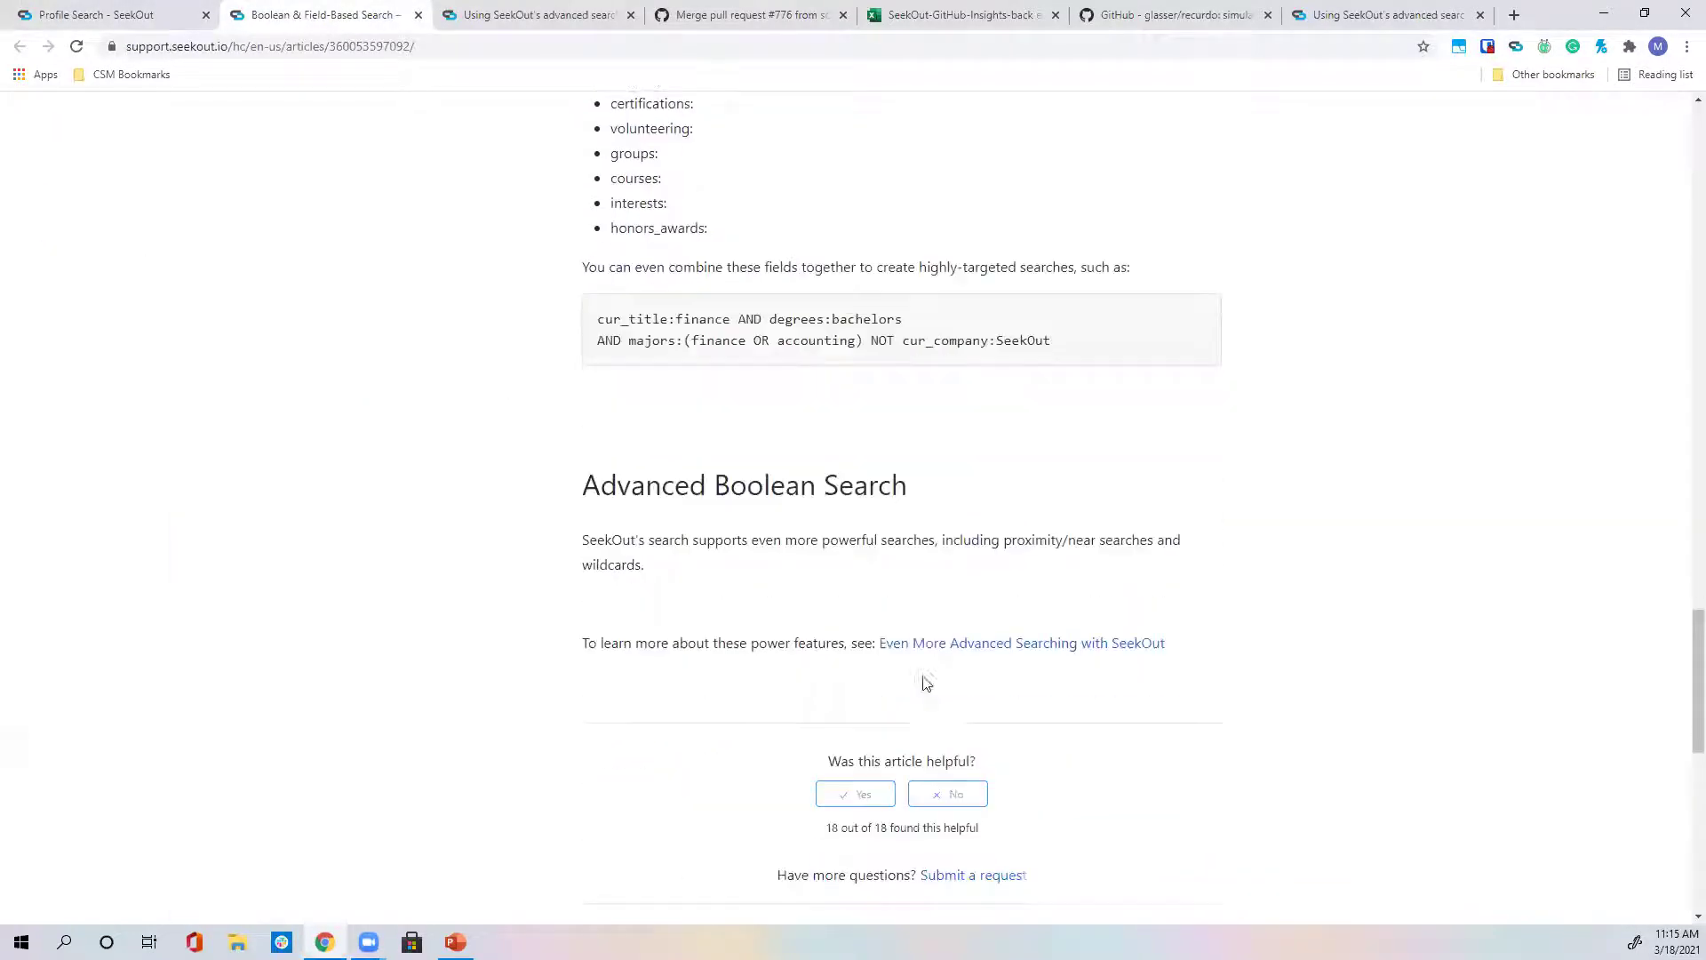
# Open the linked Even More Advanced Searching article, examine its proximity, wildcard, fuzzy and nice-to-have syntax, and return to the profile search.
pyautogui.click(987, 647)
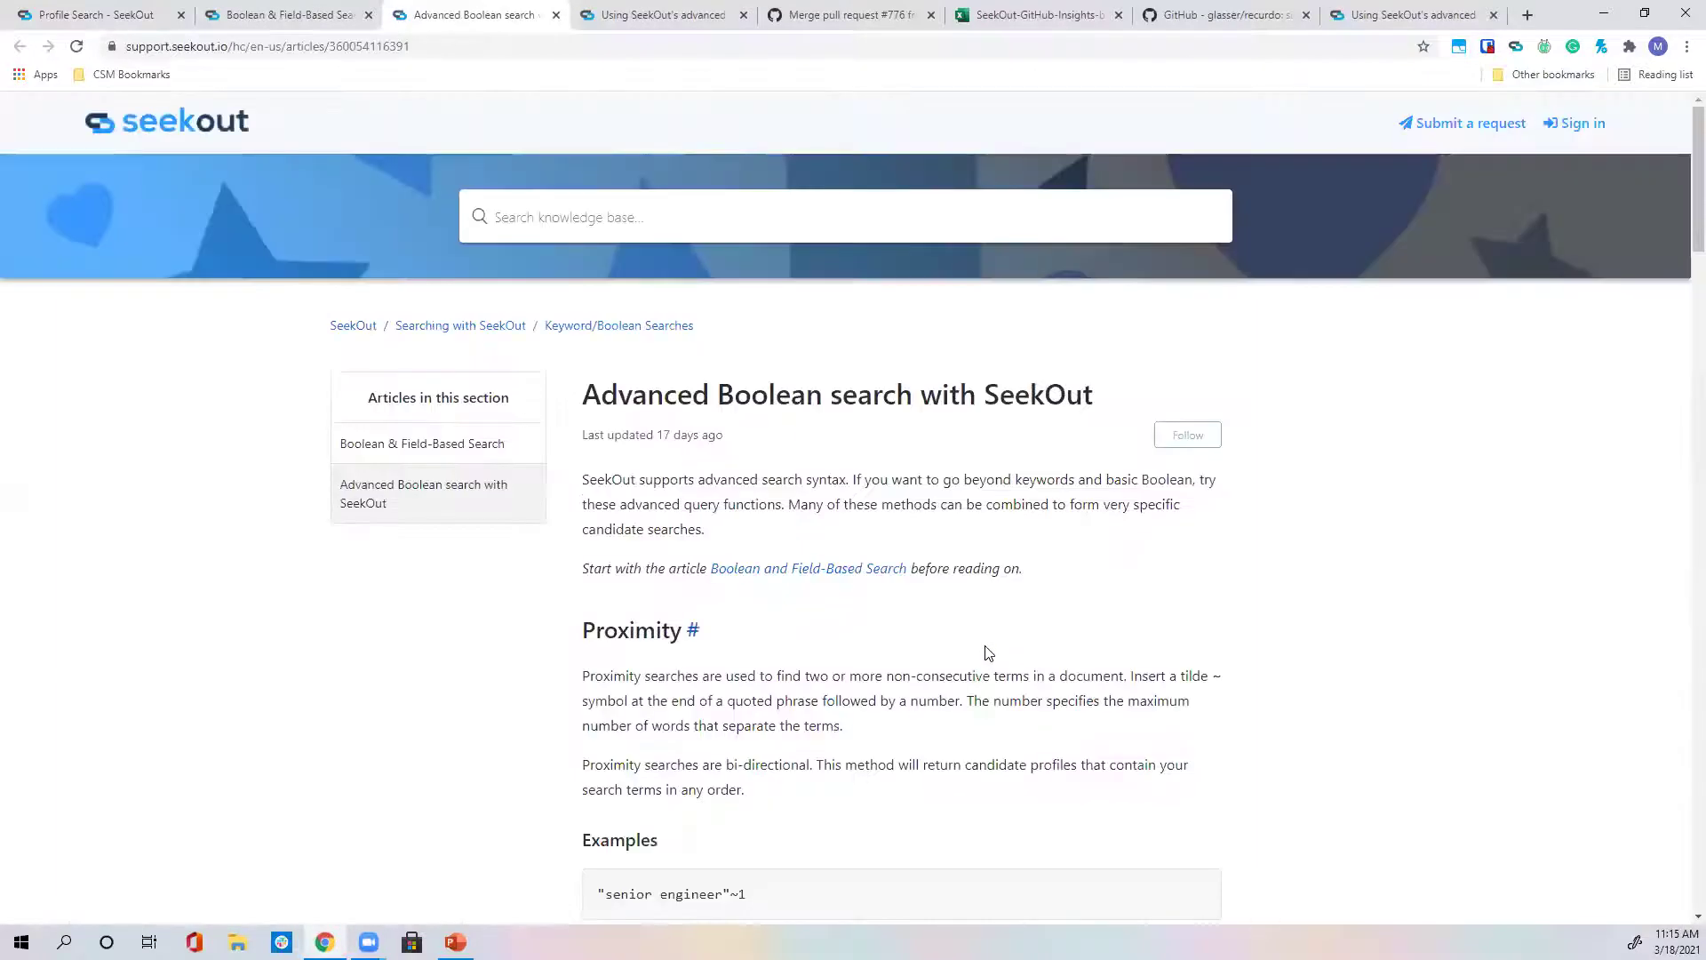
pyautogui.scroll(-2, 989, 655)
pyautogui.scroll(-2, 985, 653)
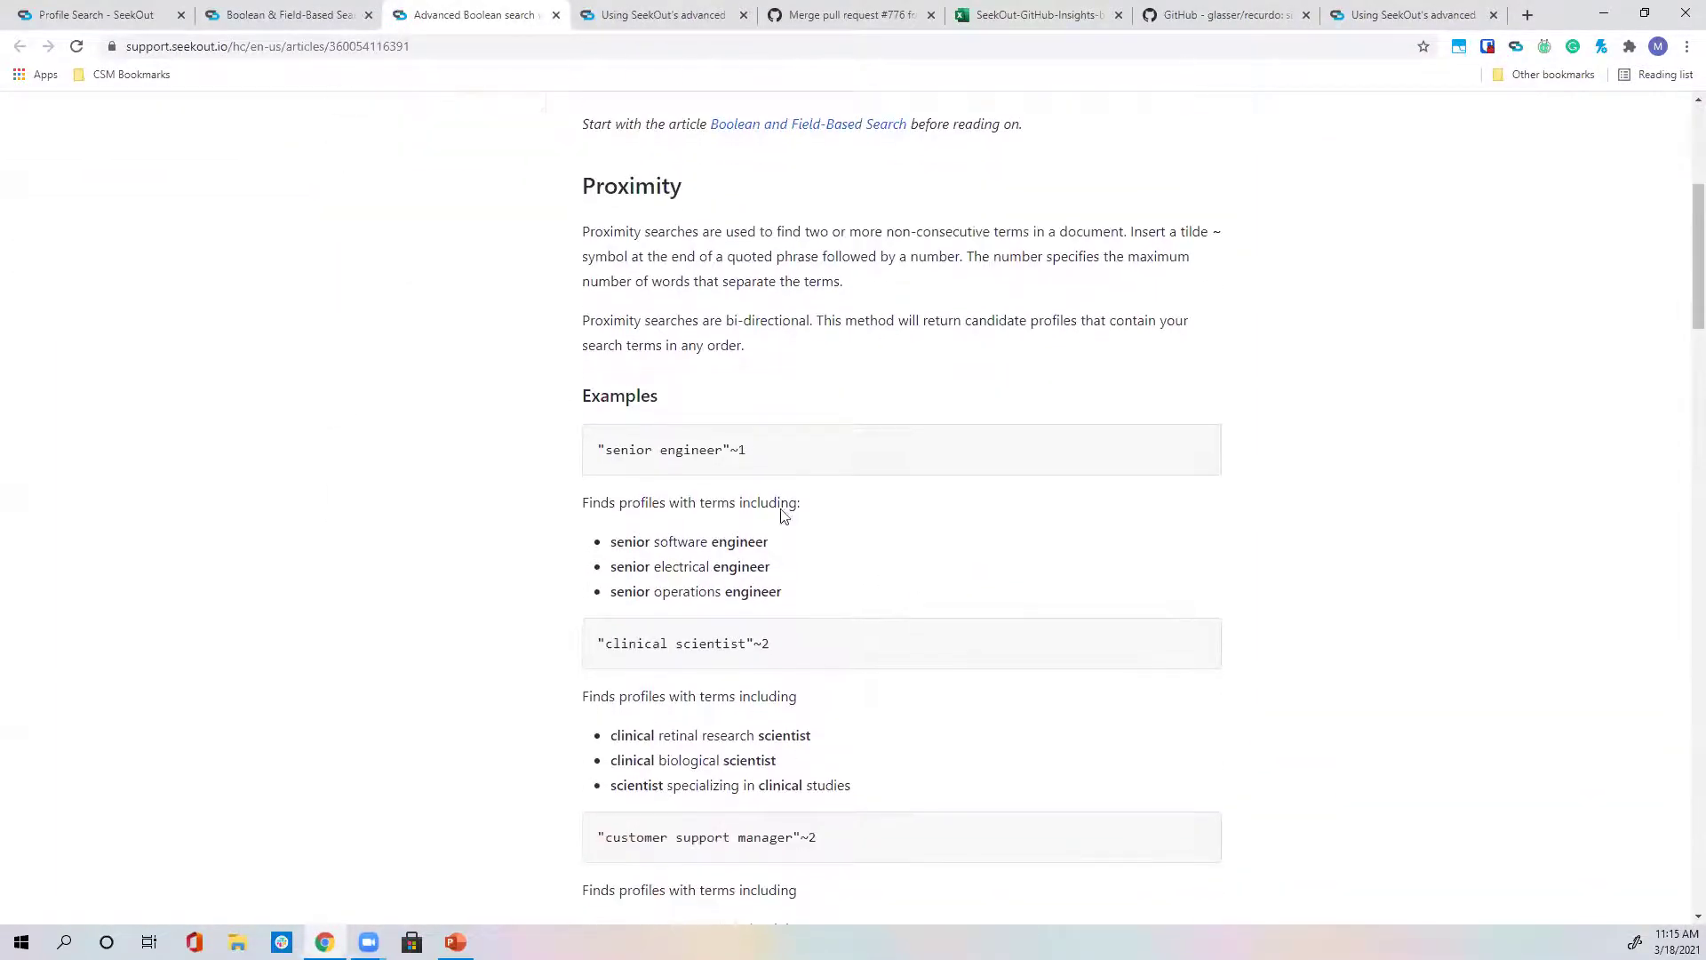
pyautogui.scroll(-7, 730, 447)
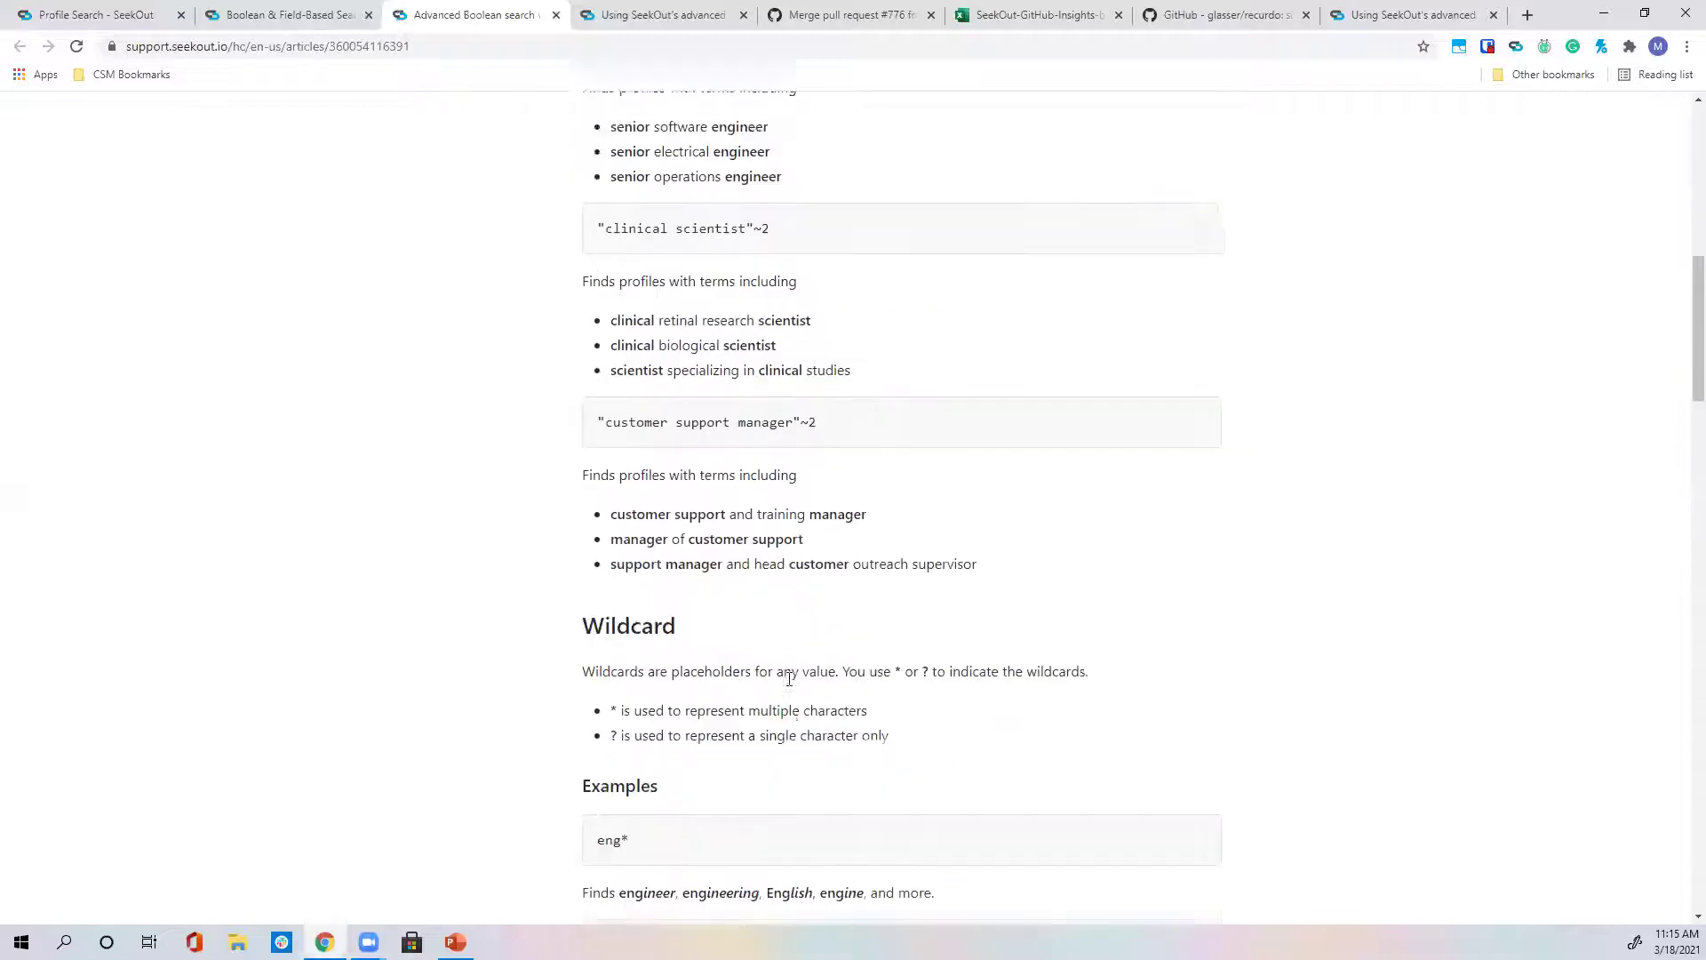
pyautogui.scroll(-10, 702, 573)
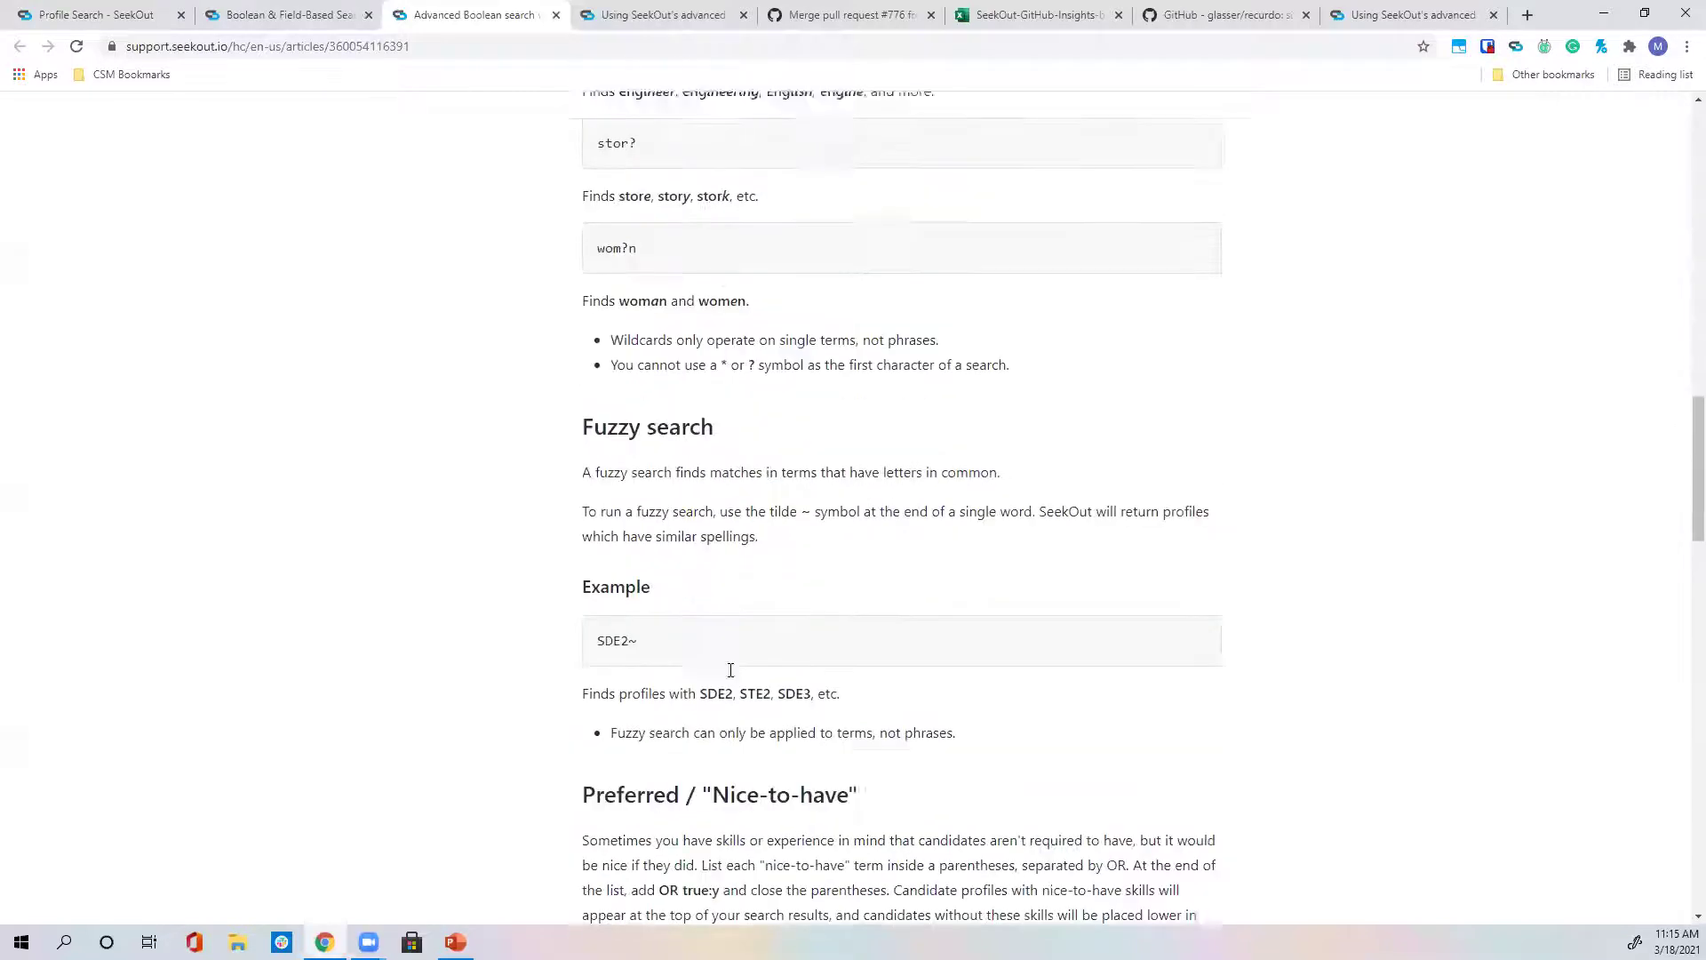
pyautogui.scroll(-1, 731, 670)
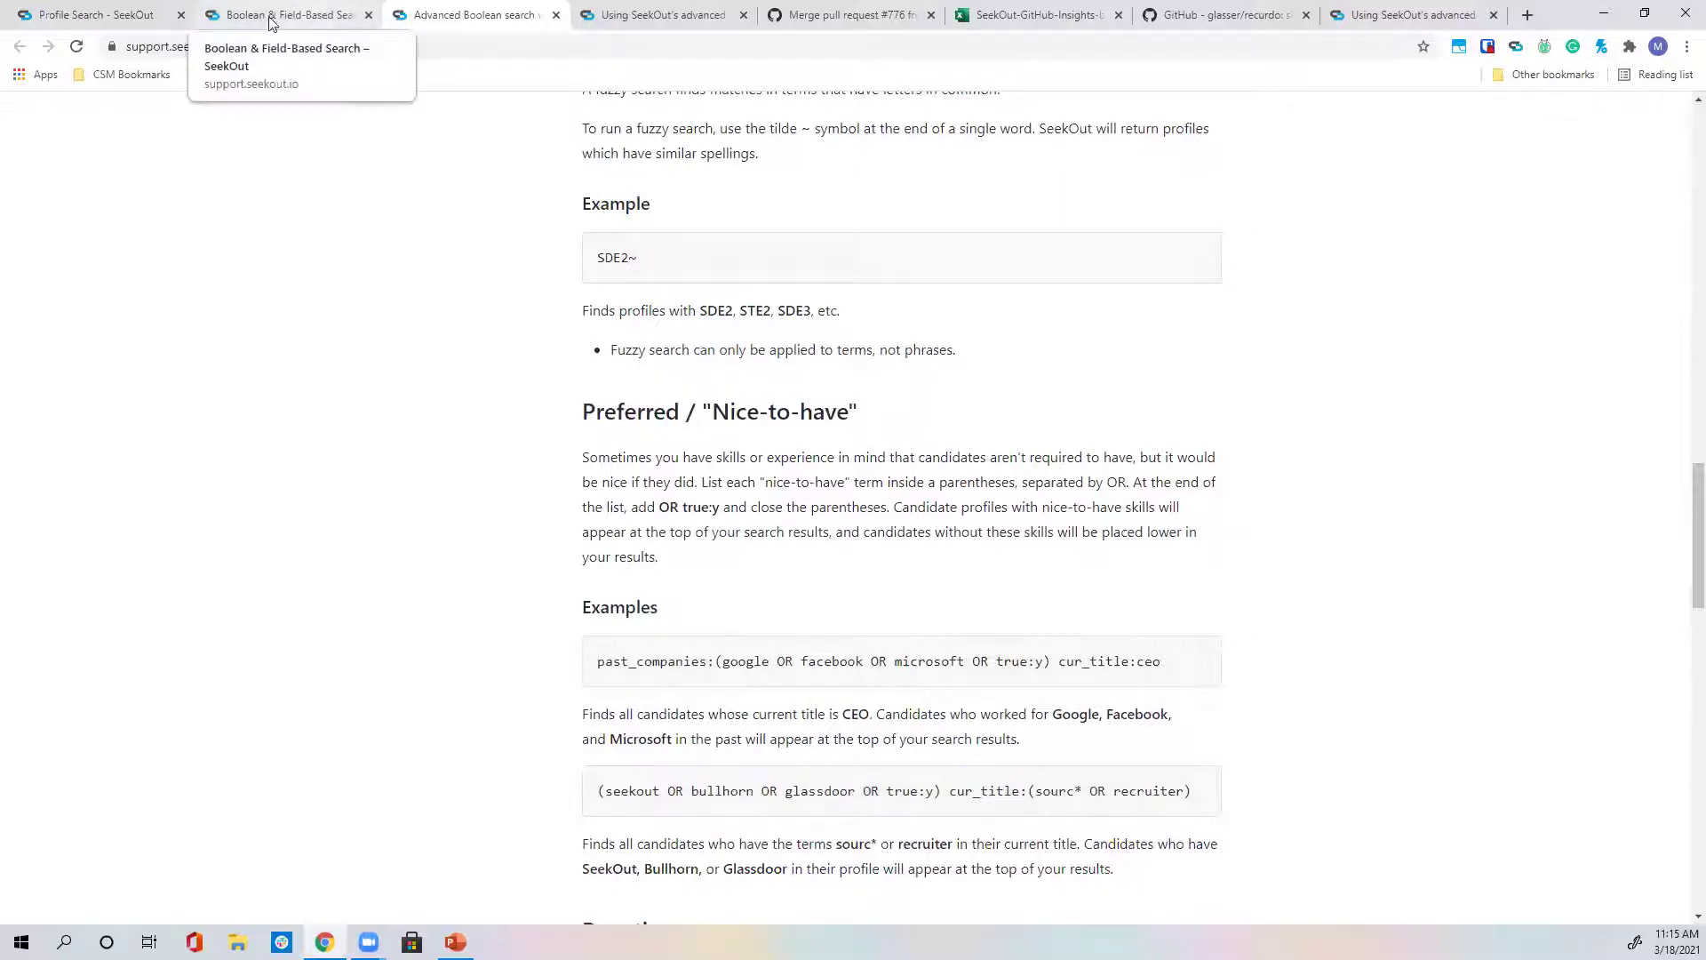
pyautogui.click(140, 20)
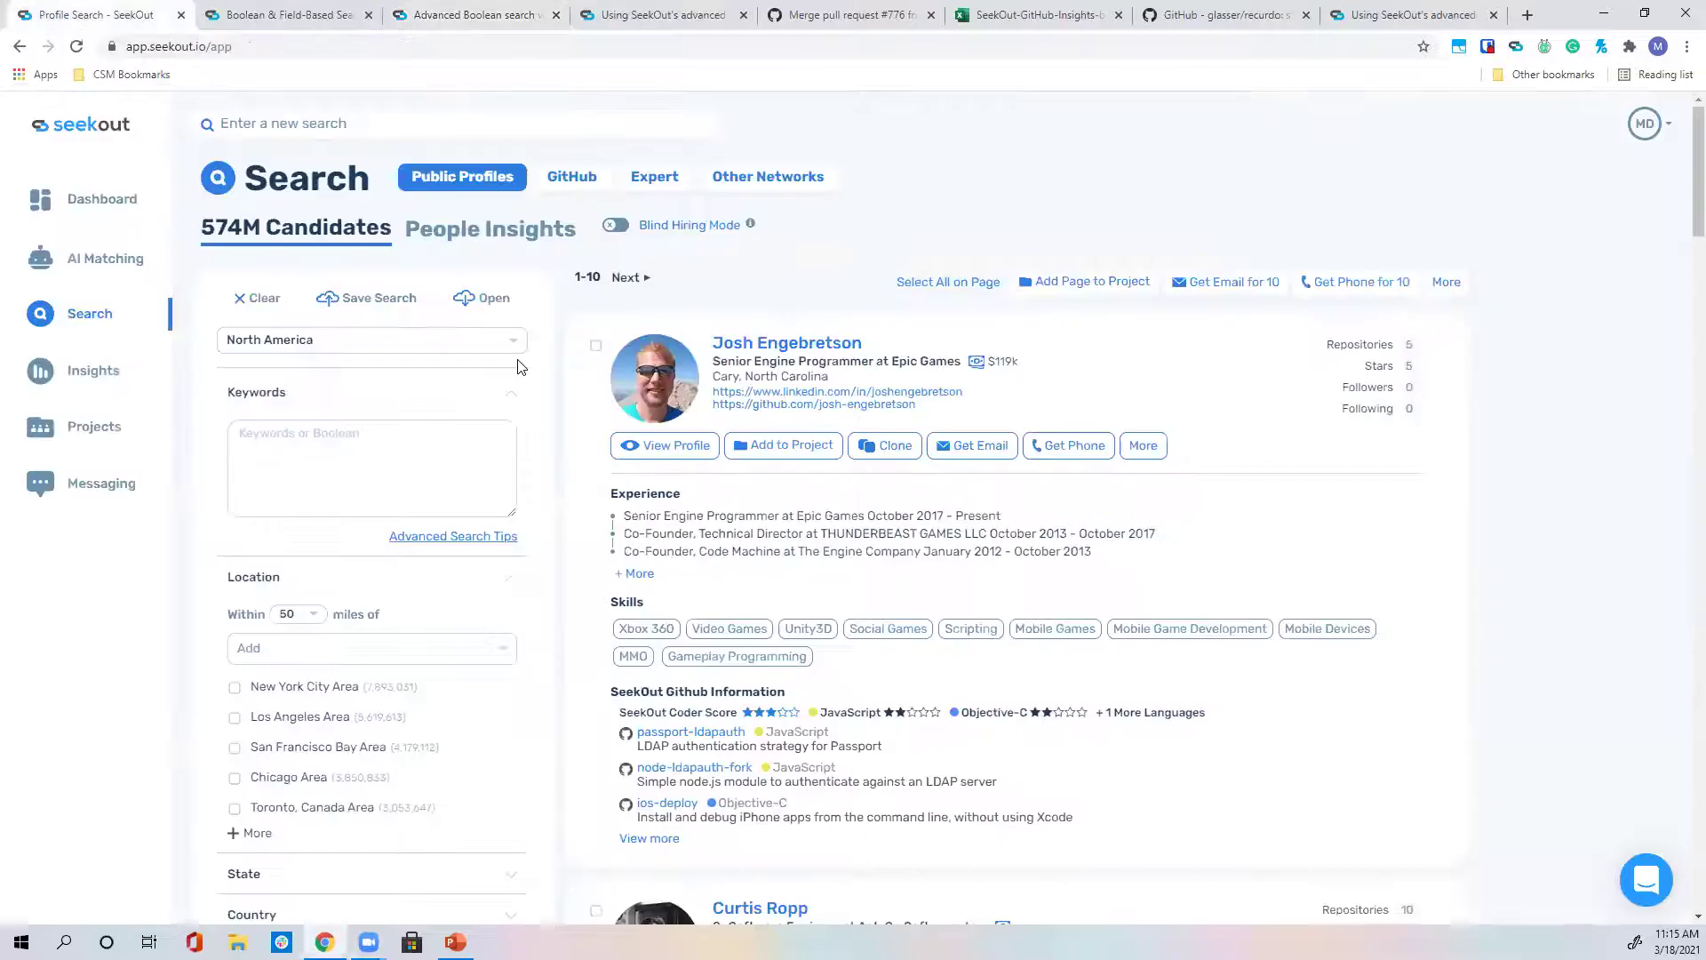